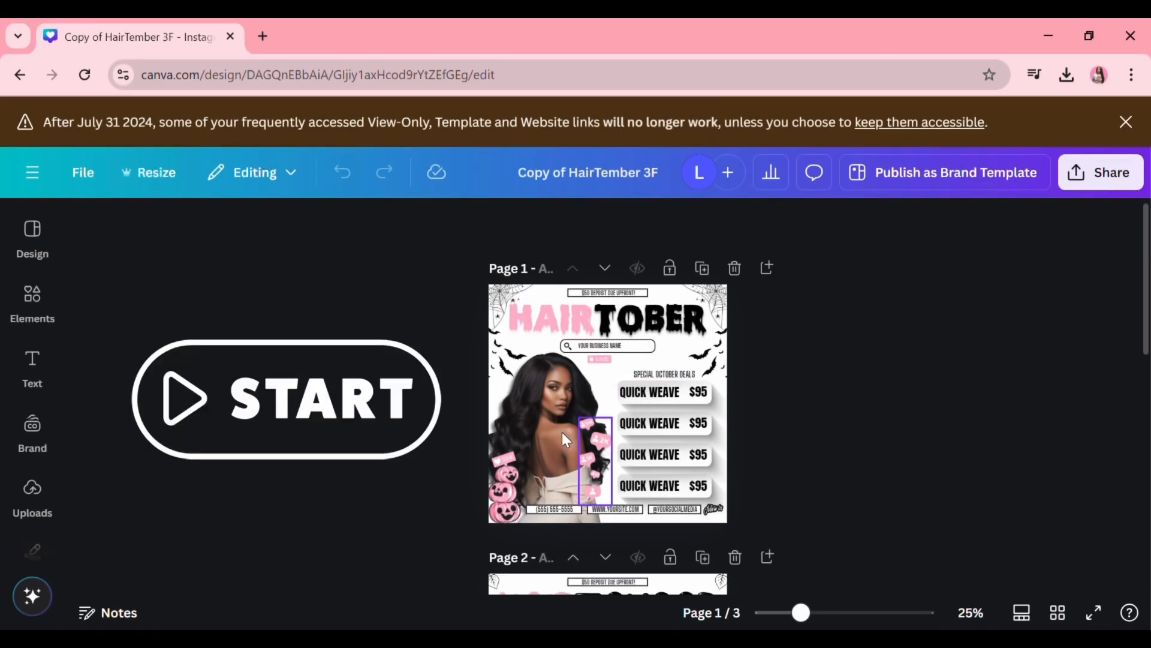
# Step: Look over the HAIRTOBER flyer and the two HAIRTEMBER flyers to compare their layouts
pyautogui.scroll(5, 572, 406)
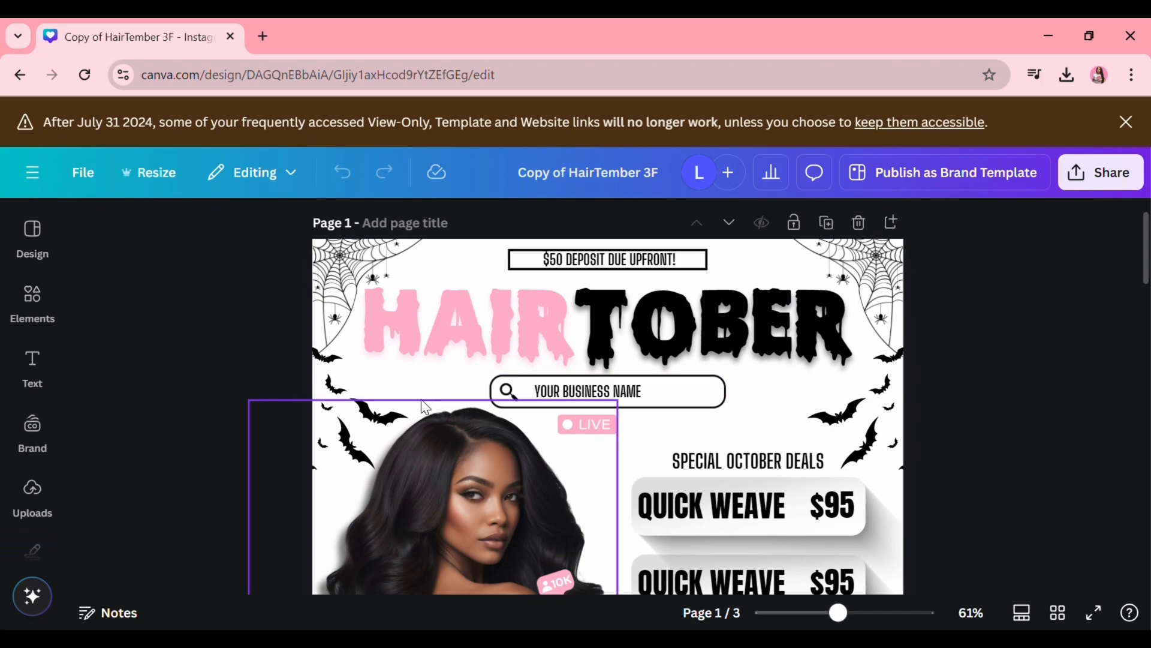
pyautogui.scroll(-10, 693, 381)
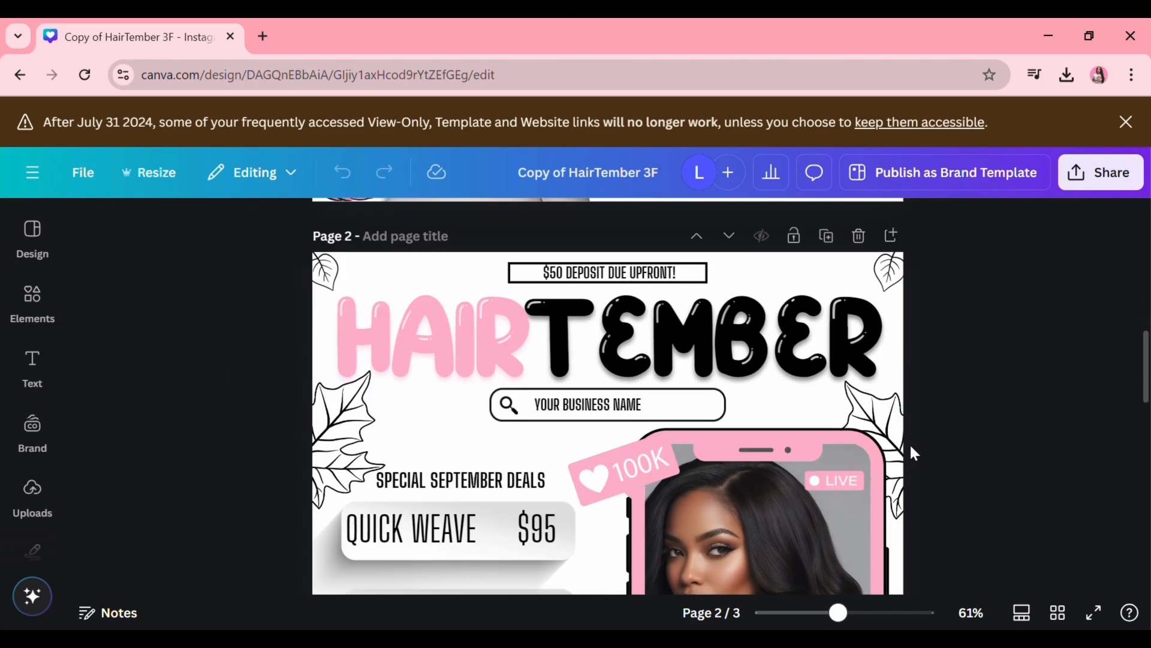
pyautogui.scroll(-3, 910, 445)
pyautogui.moveTo(838, 613); pyautogui.dragTo(813, 613)
pyautogui.scroll(-6, 874, 454)
pyautogui.scroll(9, 873, 454)
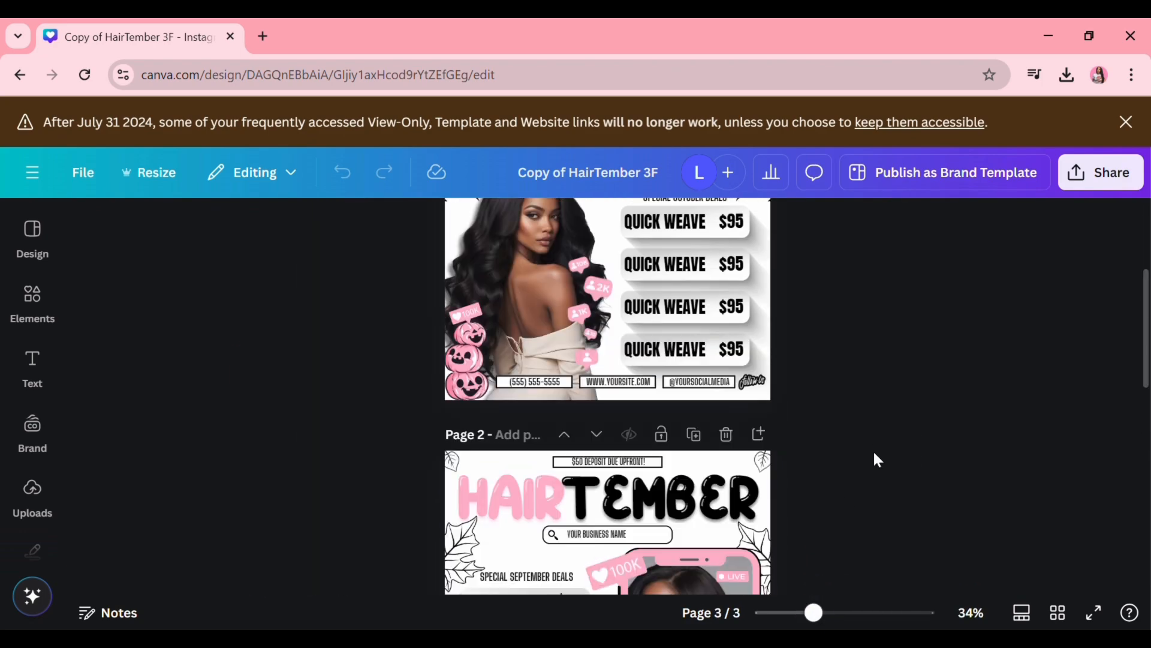
pyautogui.scroll(3, 872, 456)
pyautogui.scroll(-7, 832, 383)
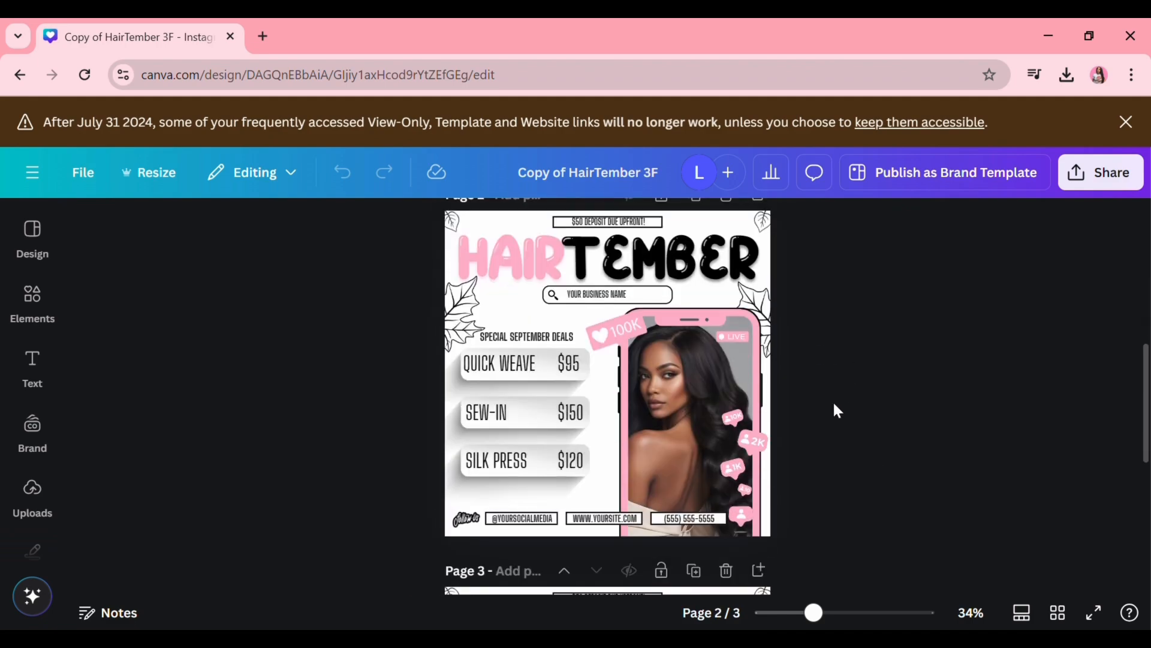
pyautogui.scroll(7, 838, 411)
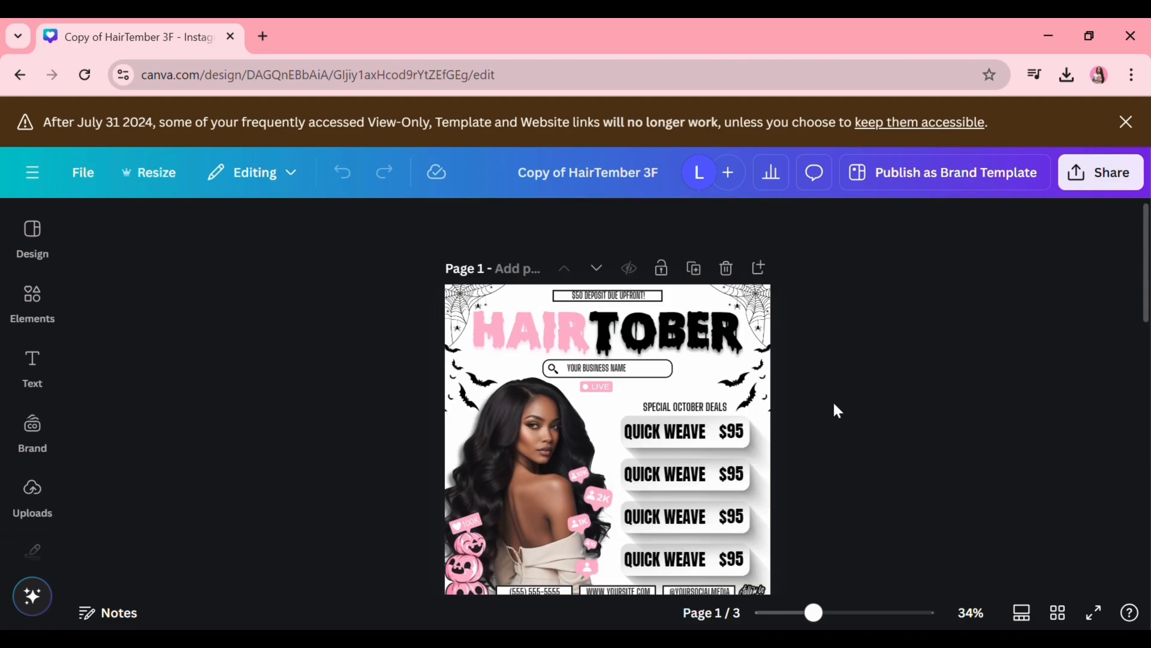
pyautogui.scroll(-12, 837, 411)
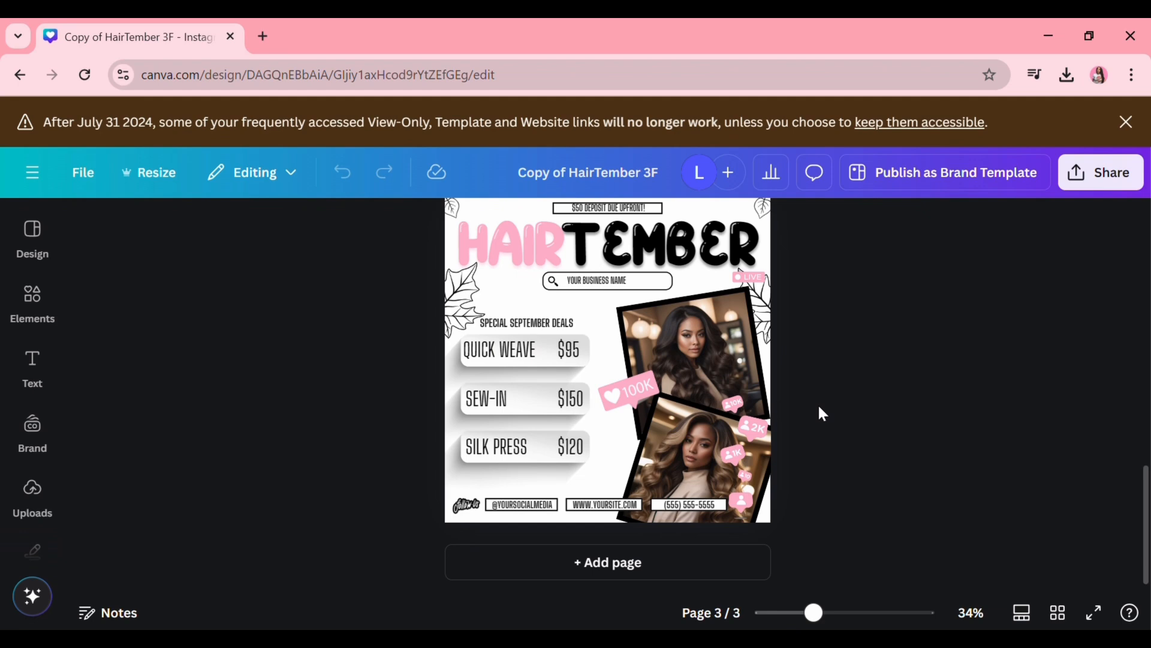
pyautogui.scroll(12, 819, 409)
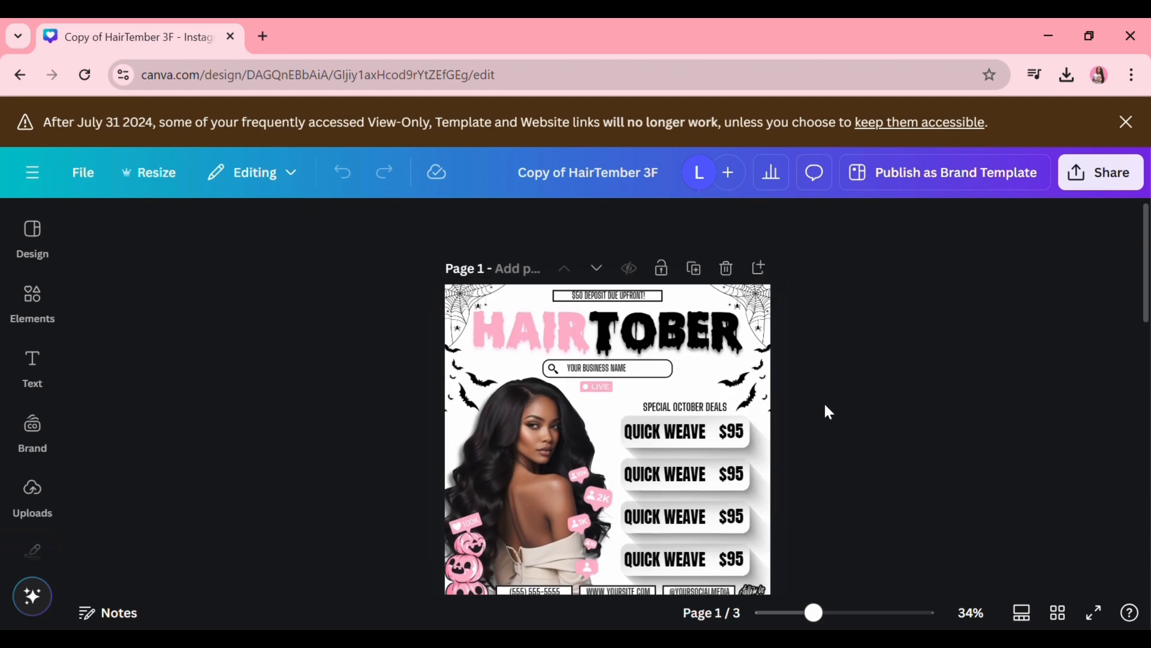
# Step: Duplicate the HAIRTOBER page and delete the cut-out photo of the woman from the copy
pyautogui.scroll(-2, 825, 409)
pyautogui.scroll(2, 825, 409)
pyautogui.click(711, 271)
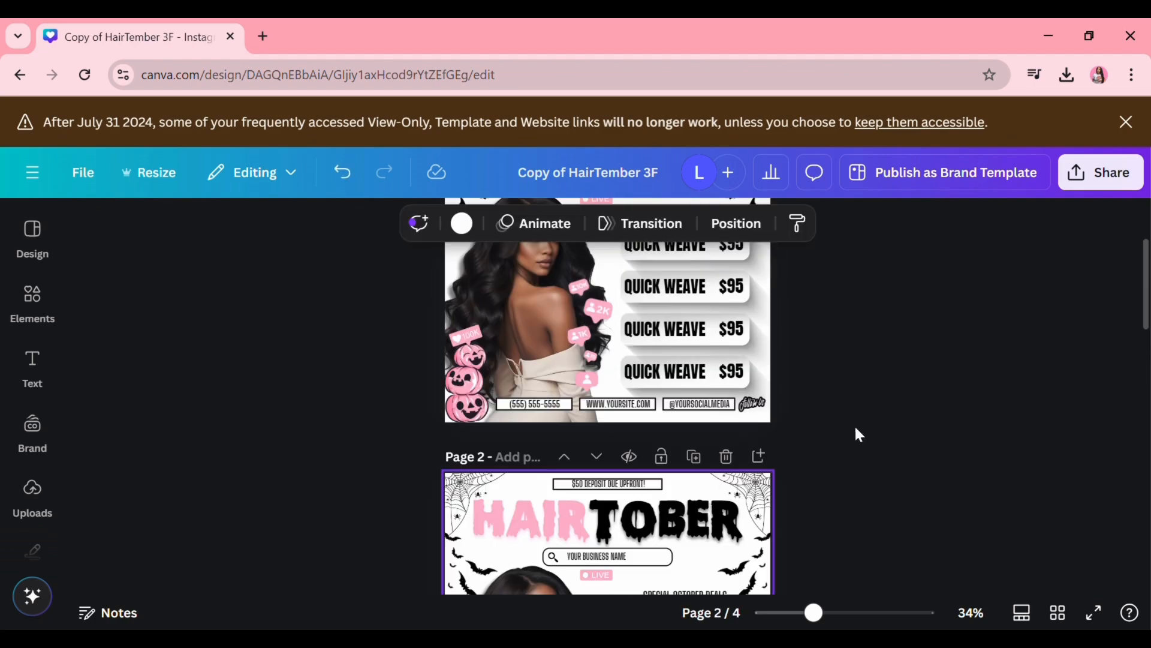
pyautogui.scroll(-5, 819, 423)
pyautogui.scroll(5, 609, 458)
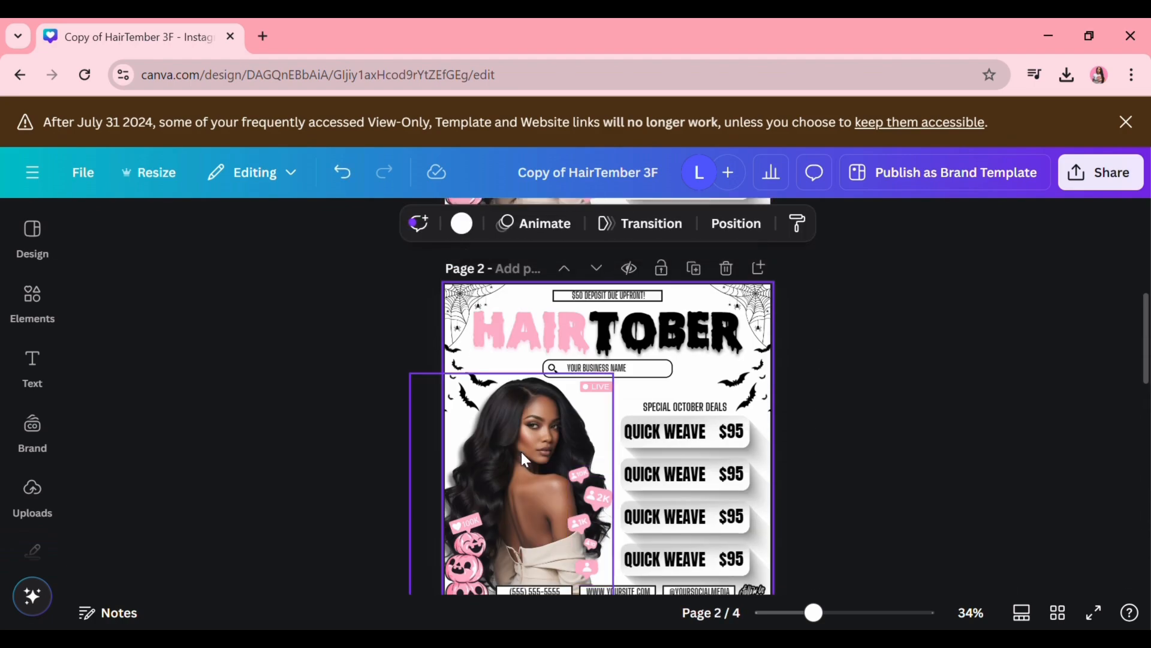
pyautogui.click(520, 452)
pyautogui.click(526, 335)
# Step: Copy the phone mockup from the HAIRTEMBER flyer on page 3 onto page 2, enlarge it and place it left of the price rows
pyautogui.scroll(-5, 780, 455)
pyautogui.click(732, 448)
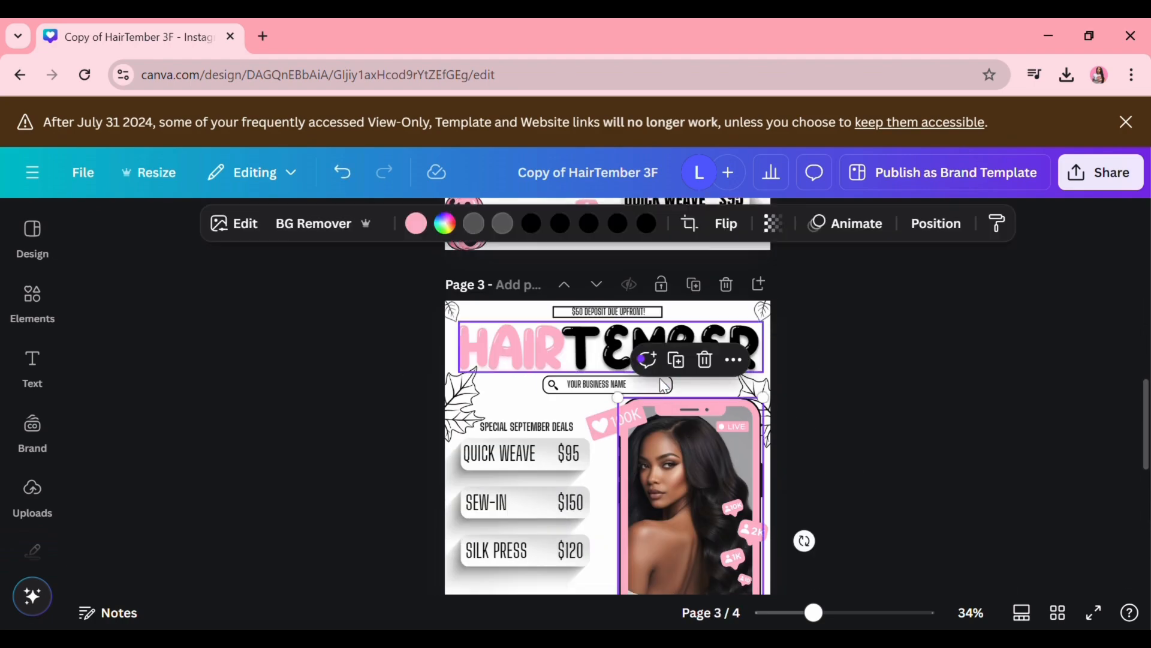
pyautogui.click(676, 359)
pyautogui.moveTo(710, 535); pyautogui.dragTo(542, 484)
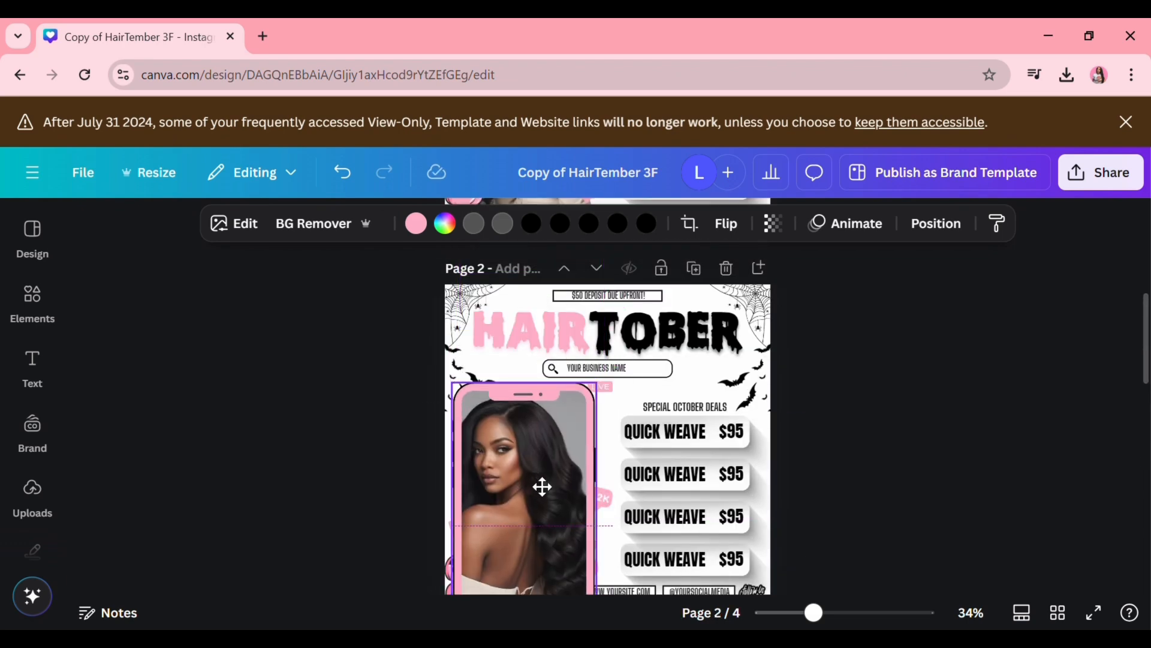
pyautogui.scroll(-3, 600, 458)
pyautogui.moveTo(614, 501); pyautogui.dragTo(571, 504)
pyautogui.scroll(3, 548, 475)
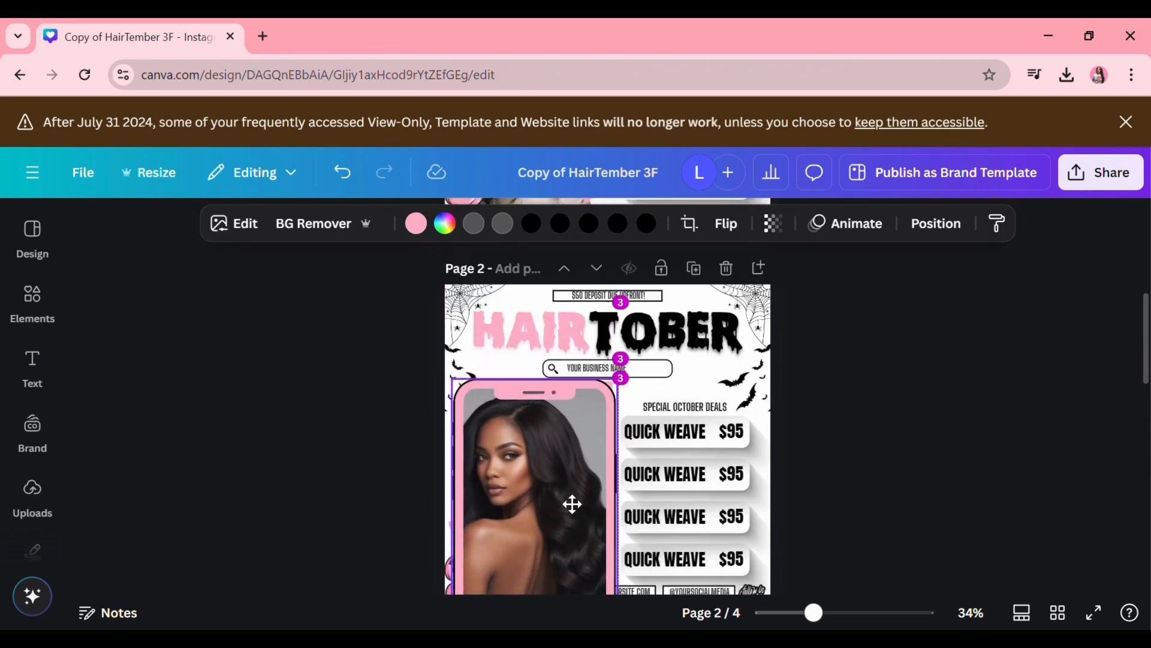
# Step: Reorder the page 2 layers so the phone mockup sits below the business name bar and above the left spider web and both bat groups
pyautogui.click(290, 273)
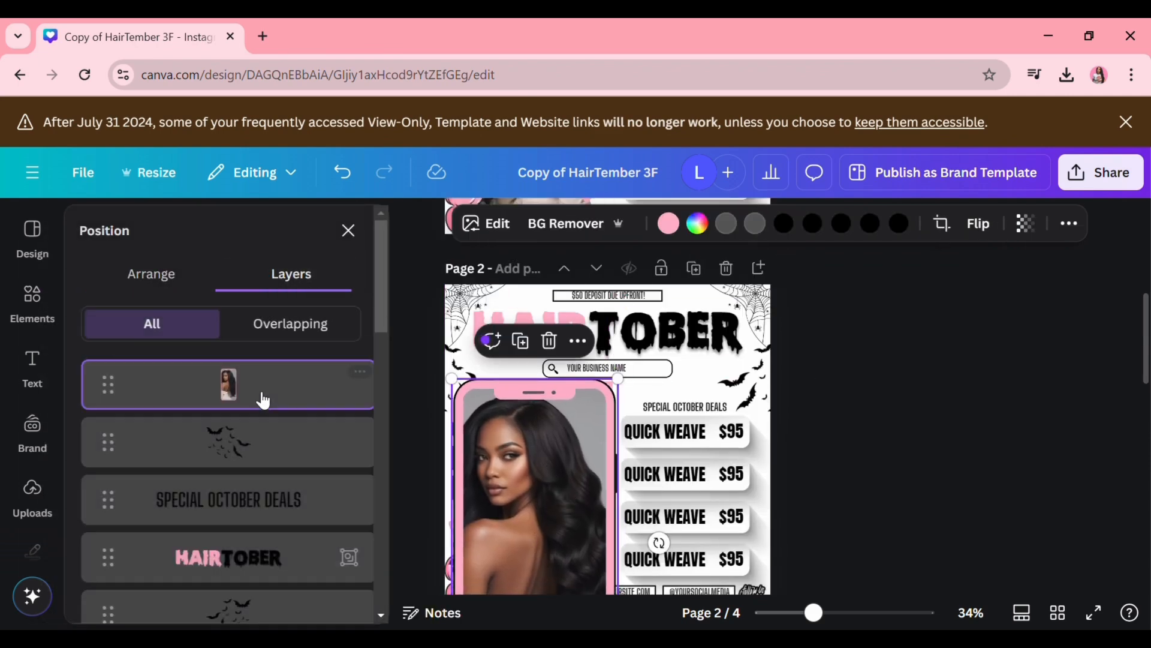
pyautogui.moveTo(260, 393); pyautogui.dragTo(252, 489)
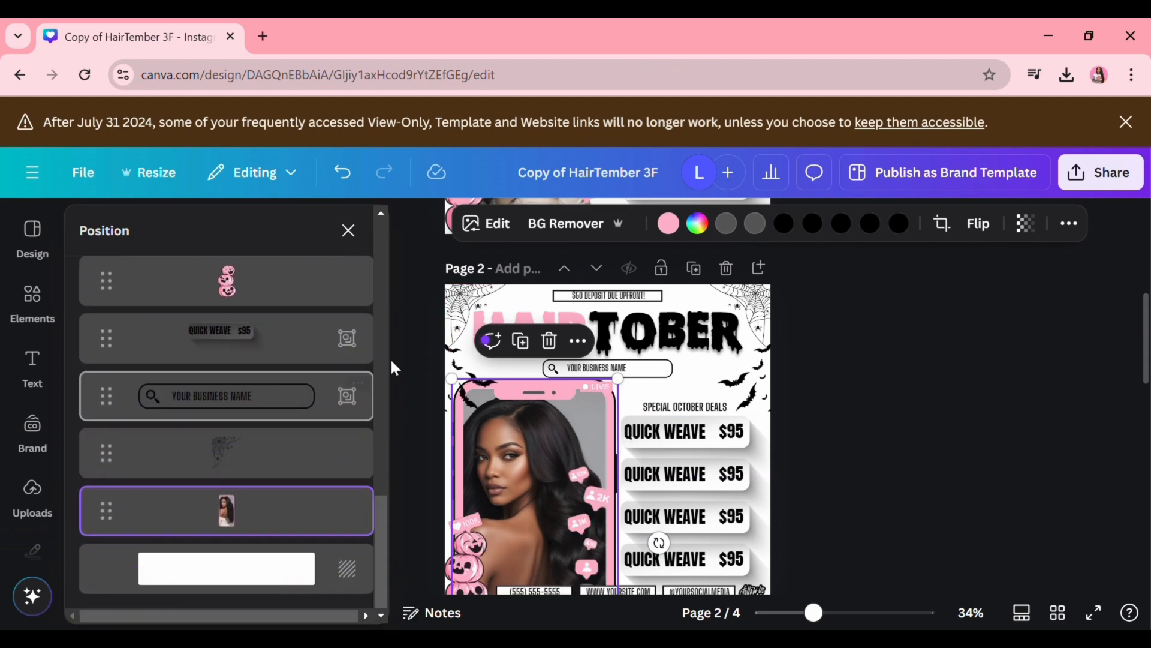
pyautogui.click(464, 354)
pyautogui.moveTo(288, 384); pyautogui.dragTo(265, 483)
pyautogui.scroll(10, 296, 423)
pyautogui.moveTo(256, 576); pyautogui.dragTo(255, 395)
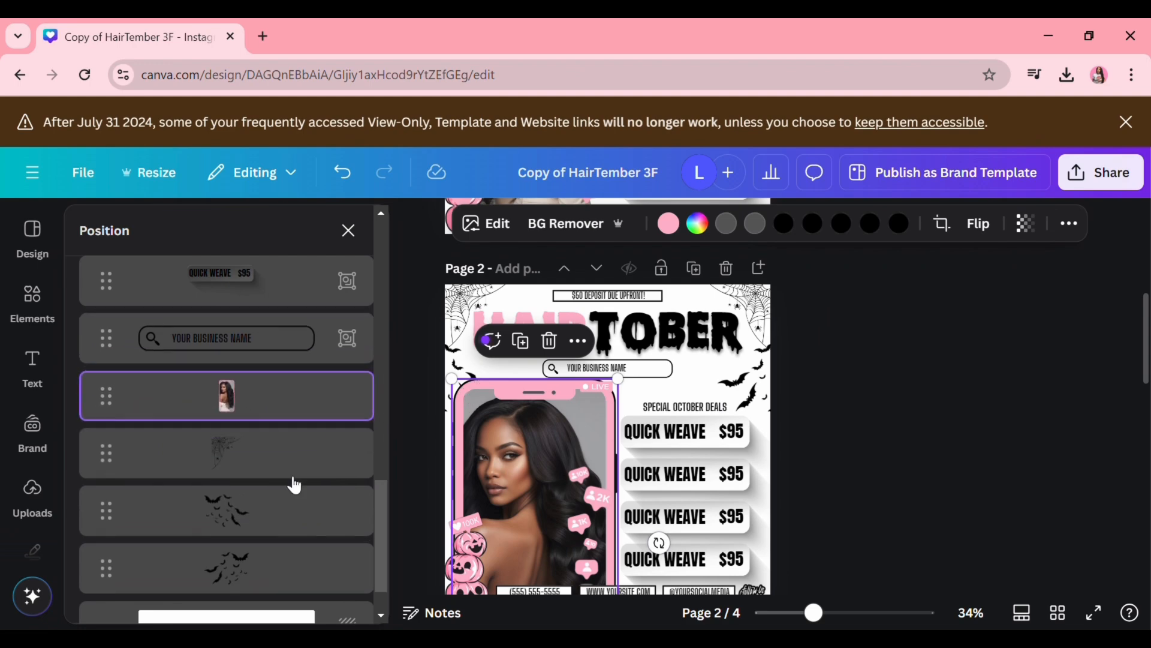
# Step: Move the layer of the spider web in the flyer's upper-right corner directly beneath the phone mockup
pyautogui.scroll(10, 264, 520)
pyautogui.scroll(-1, 275, 528)
pyautogui.click(275, 529)
pyautogui.scroll(-5, 270, 455)
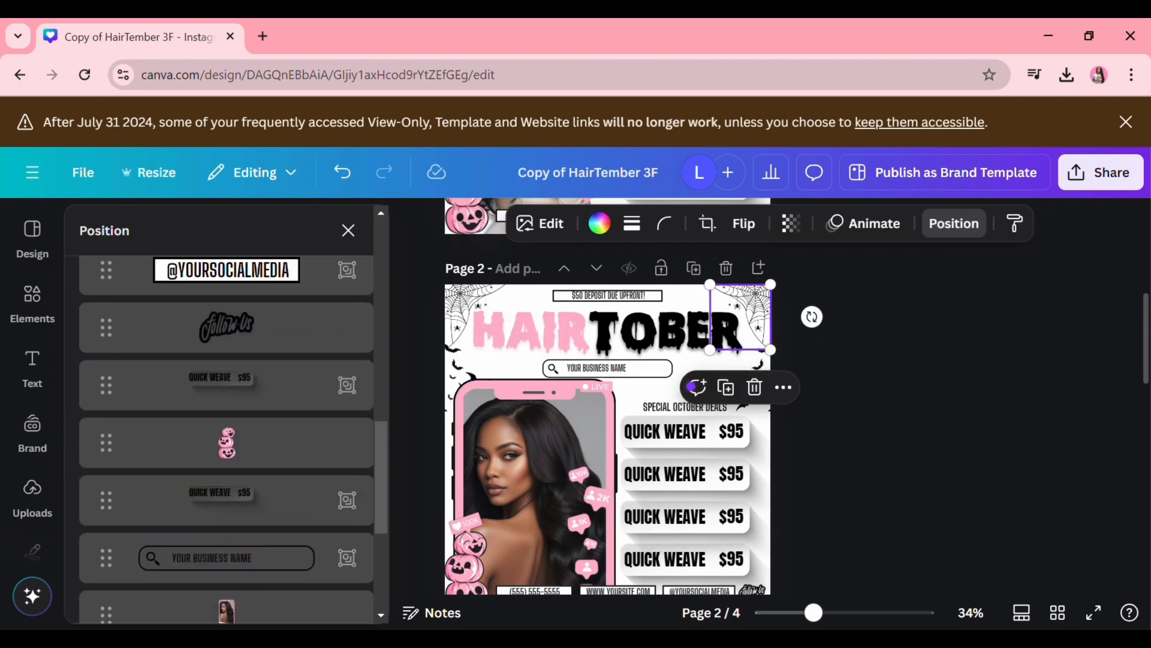
pyautogui.moveTo(265, 390); pyautogui.dragTo(299, 379)
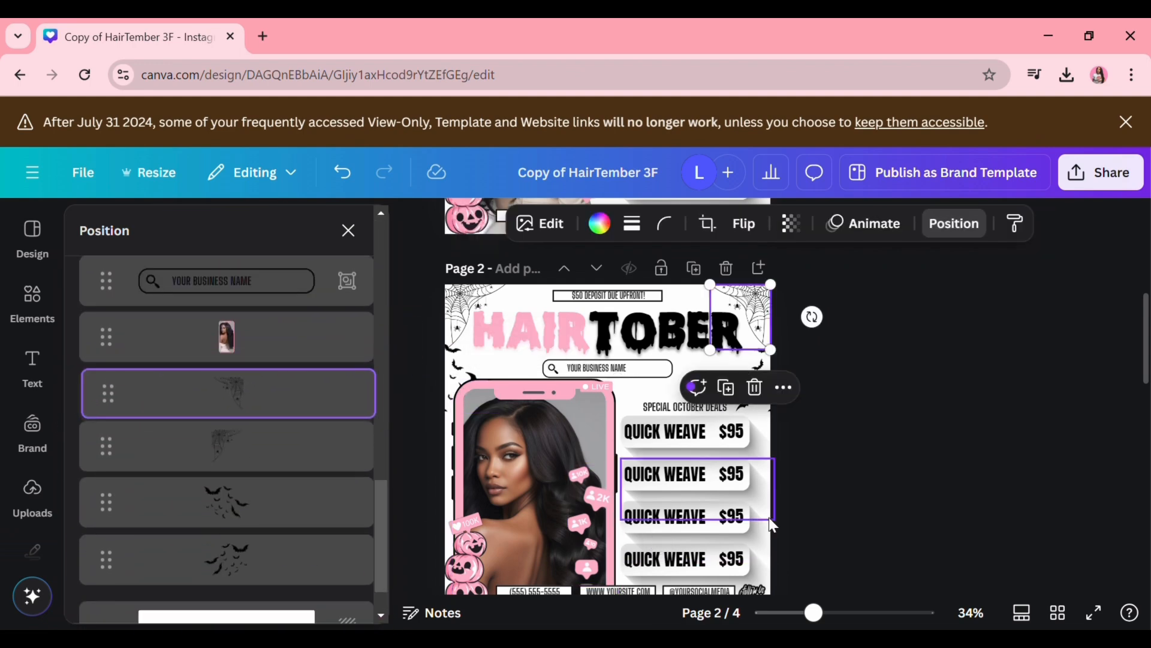
# Step: Select all four QUICK WEAVE price rows on page 2 and move them up in the layer order
pyautogui.click(844, 418)
pyautogui.moveTo(842, 433); pyautogui.dragTo(687, 564)
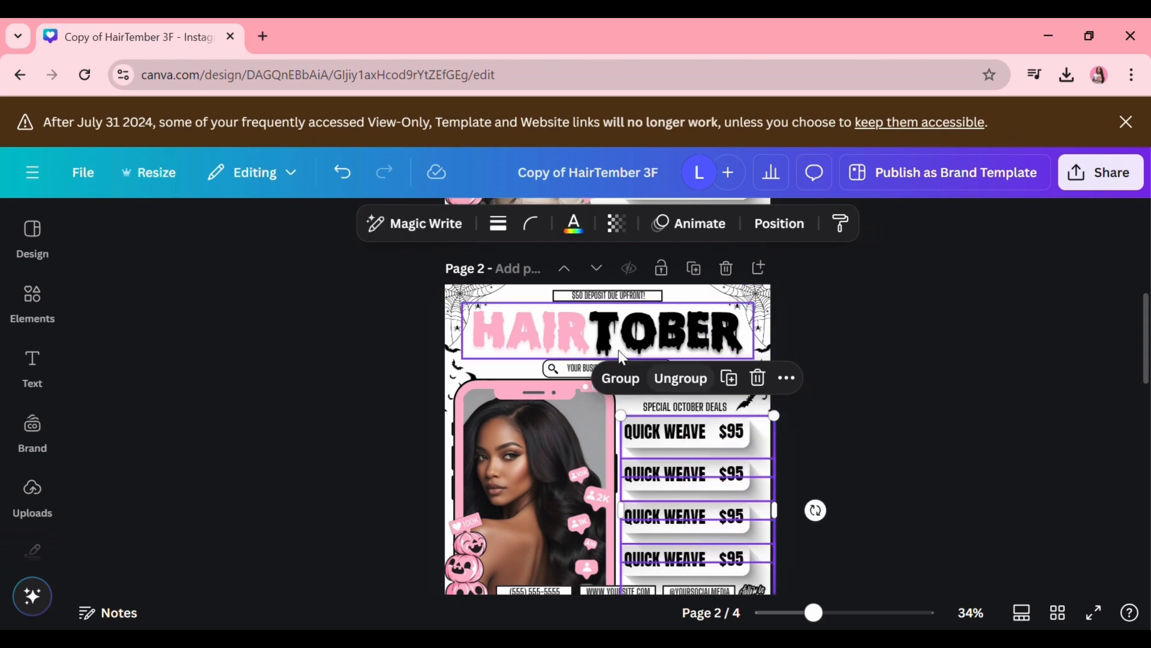
pyautogui.click(779, 223)
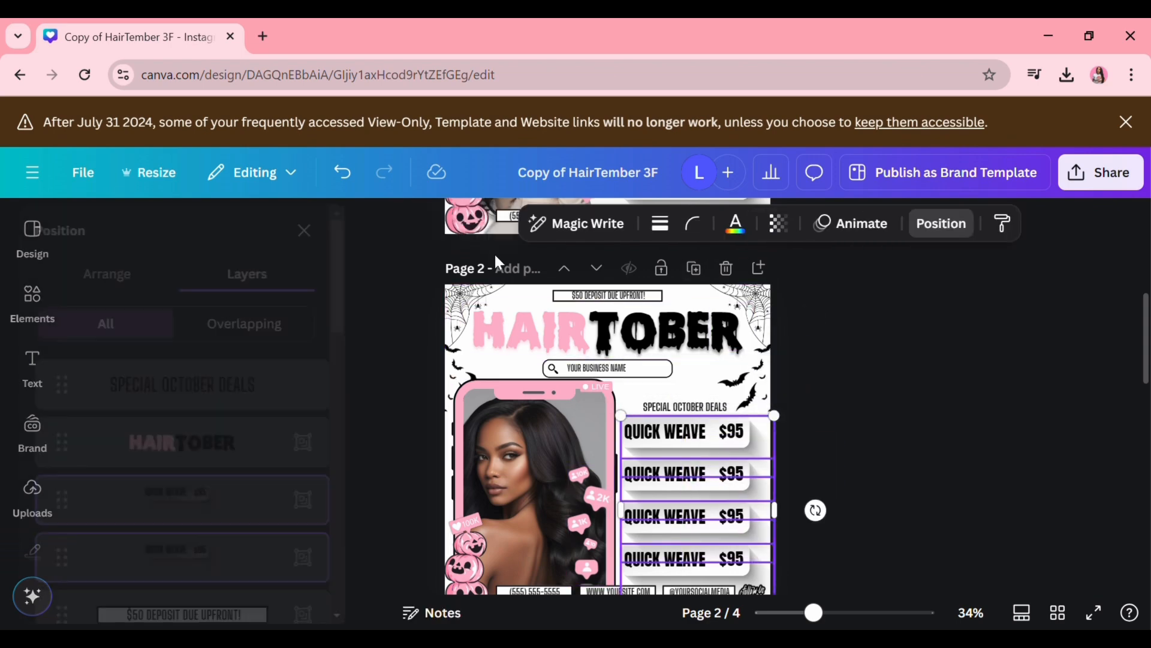
pyautogui.moveTo(256, 427); pyautogui.dragTo(280, 354)
pyautogui.click(912, 371)
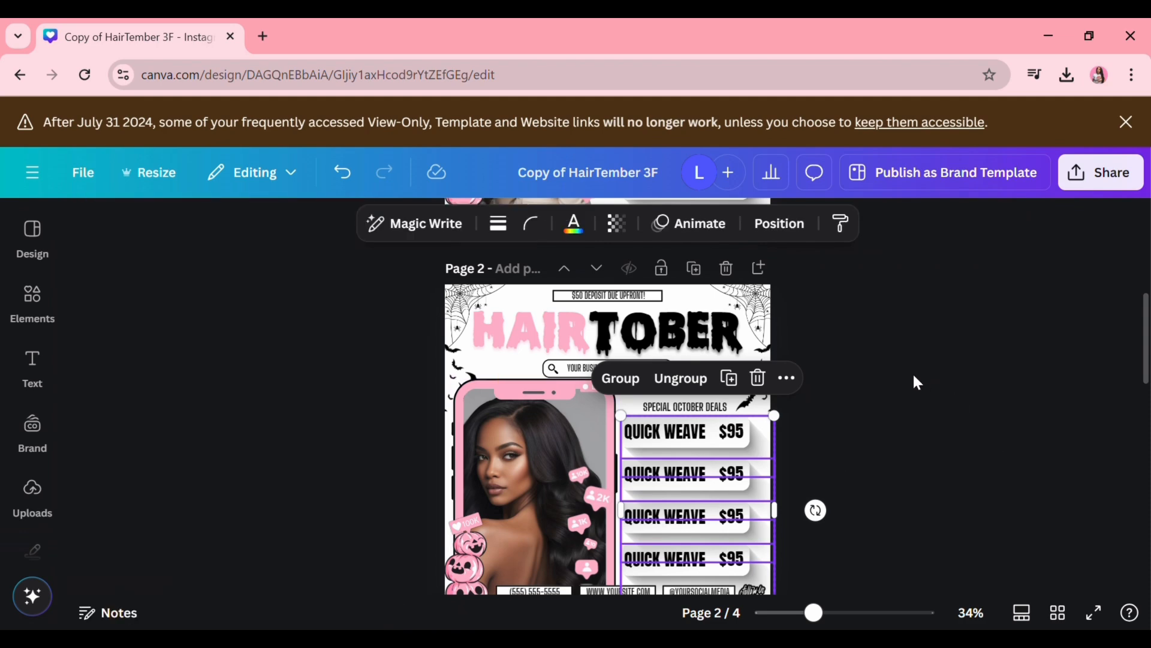
# Step: Nudge the phone mockup on page 2 slightly down and move the LIVE badge into the upper-right part of the phone's screen
pyautogui.click(672, 408)
pyautogui.scroll(-3, 842, 372)
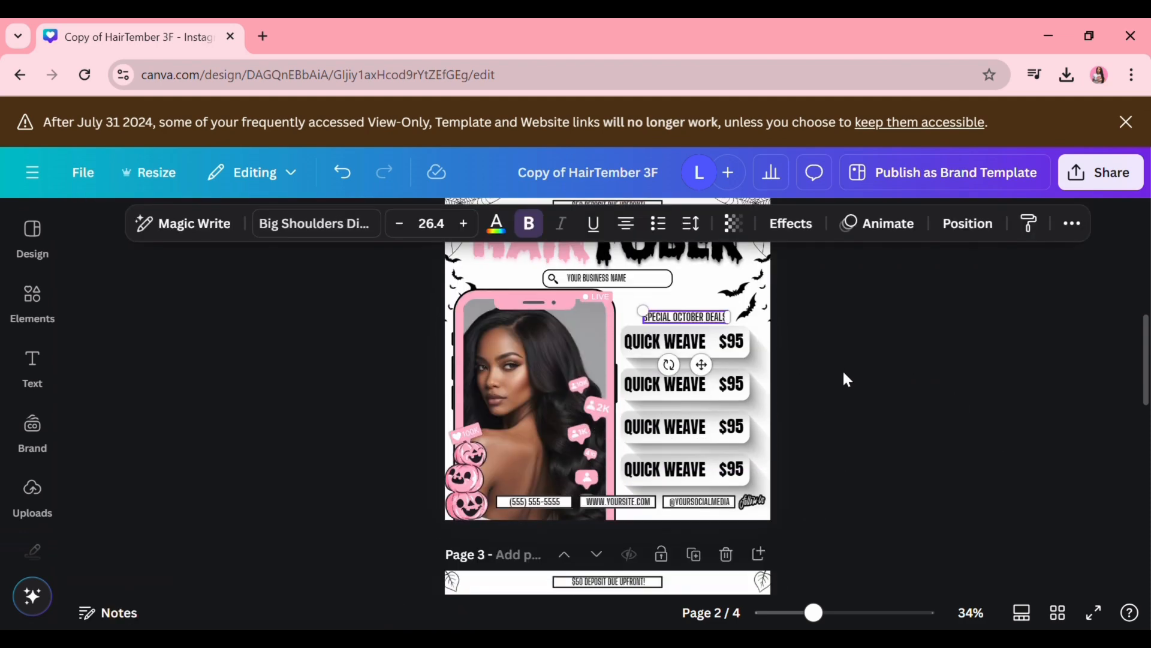
pyautogui.scroll(3, 842, 372)
pyautogui.moveTo(530, 406); pyautogui.dragTo(538, 412)
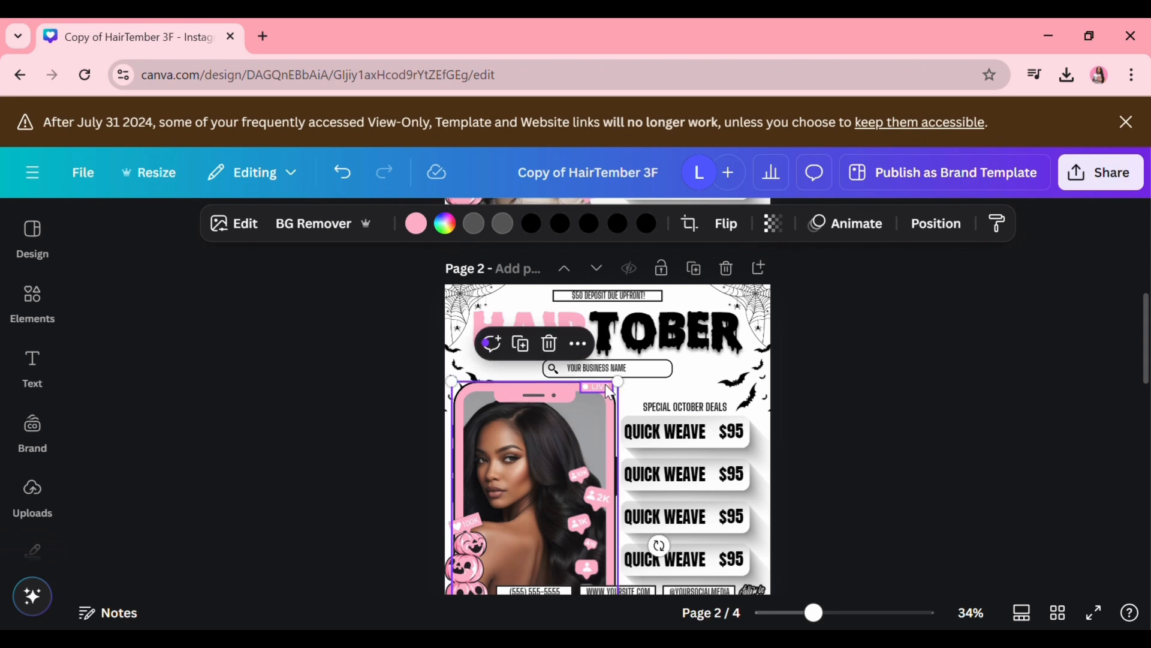
pyautogui.moveTo(606, 384); pyautogui.dragTo(601, 418)
pyautogui.click(883, 354)
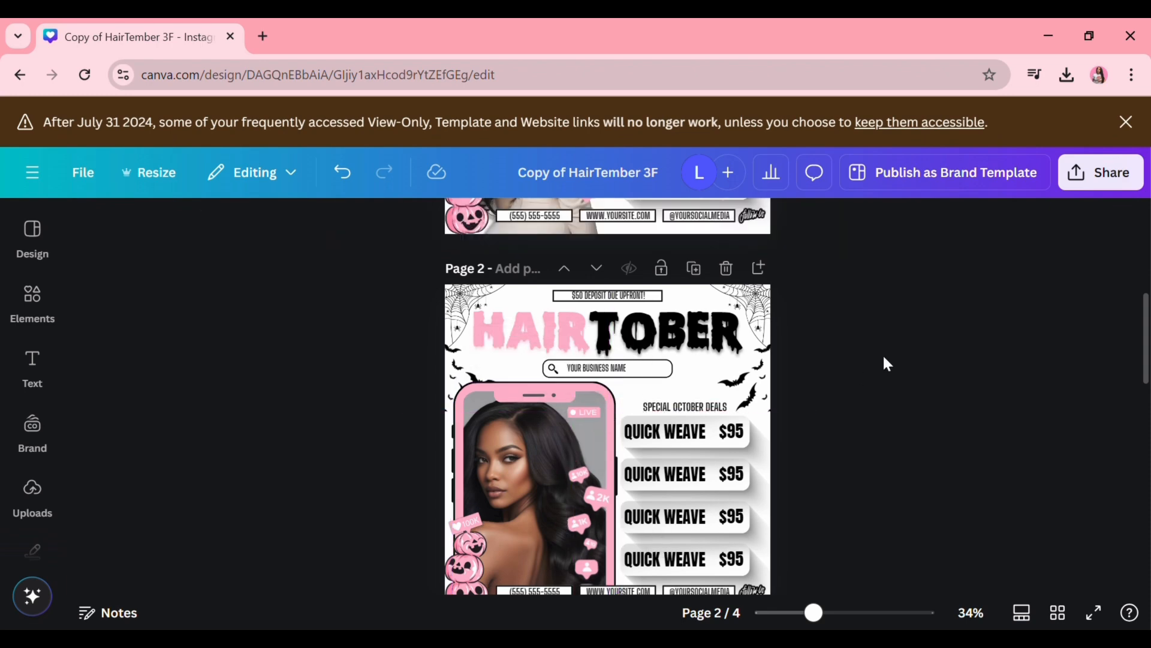
# Step: Change the second deal on page 1 to SEW-IN with a price of $125
pyautogui.scroll(-3, 883, 354)
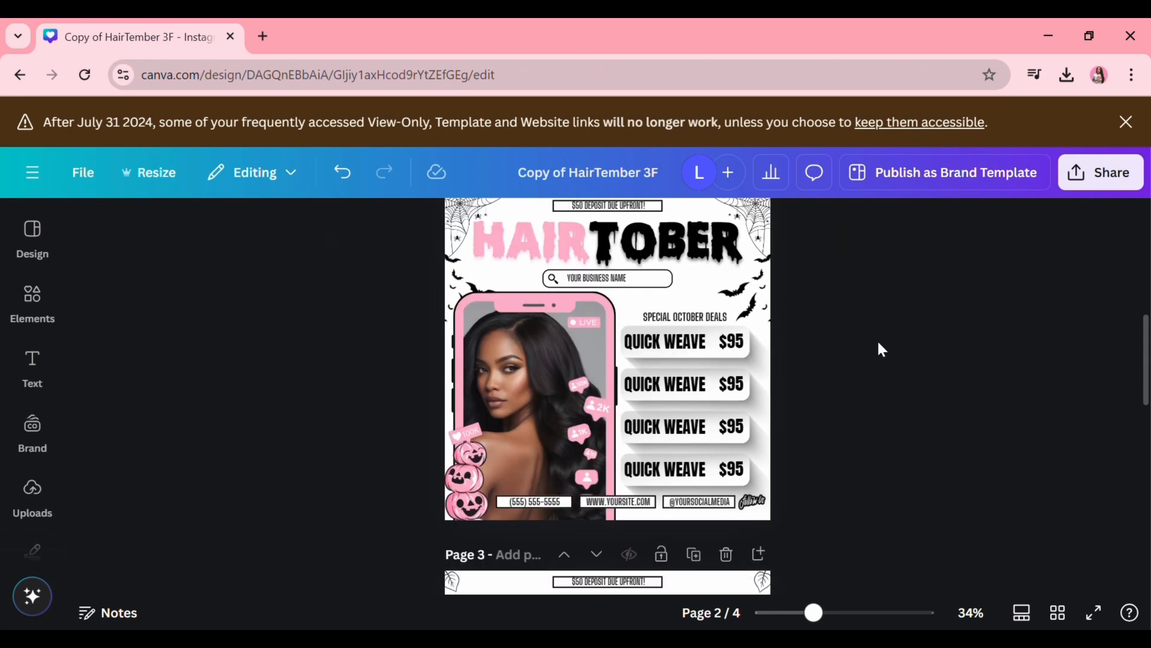
pyautogui.scroll(10, 852, 342)
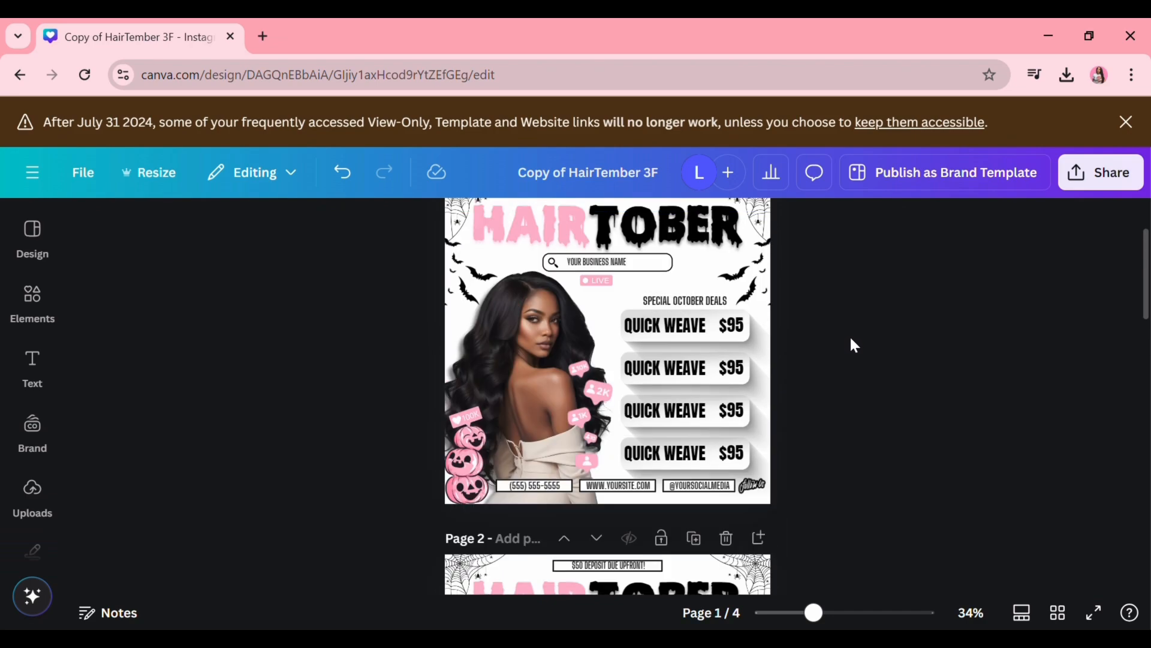
pyautogui.scroll(-12, 853, 346)
pyautogui.scroll(12, 854, 357)
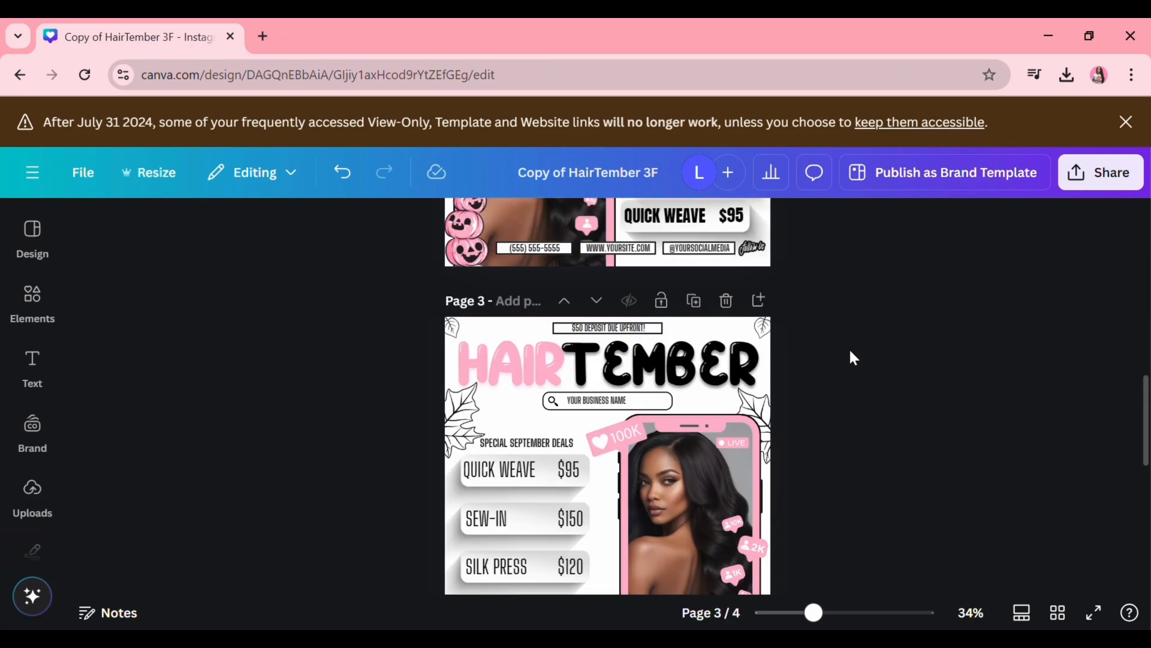
pyautogui.doubleClick(682, 478)
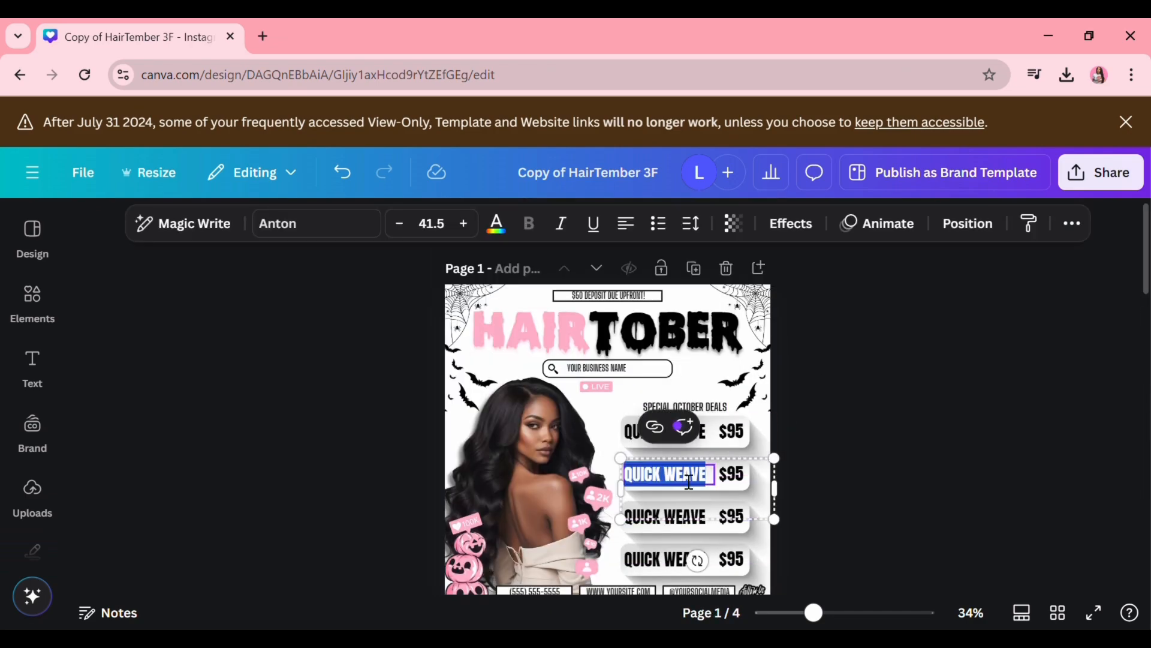
pyautogui.write('SE')
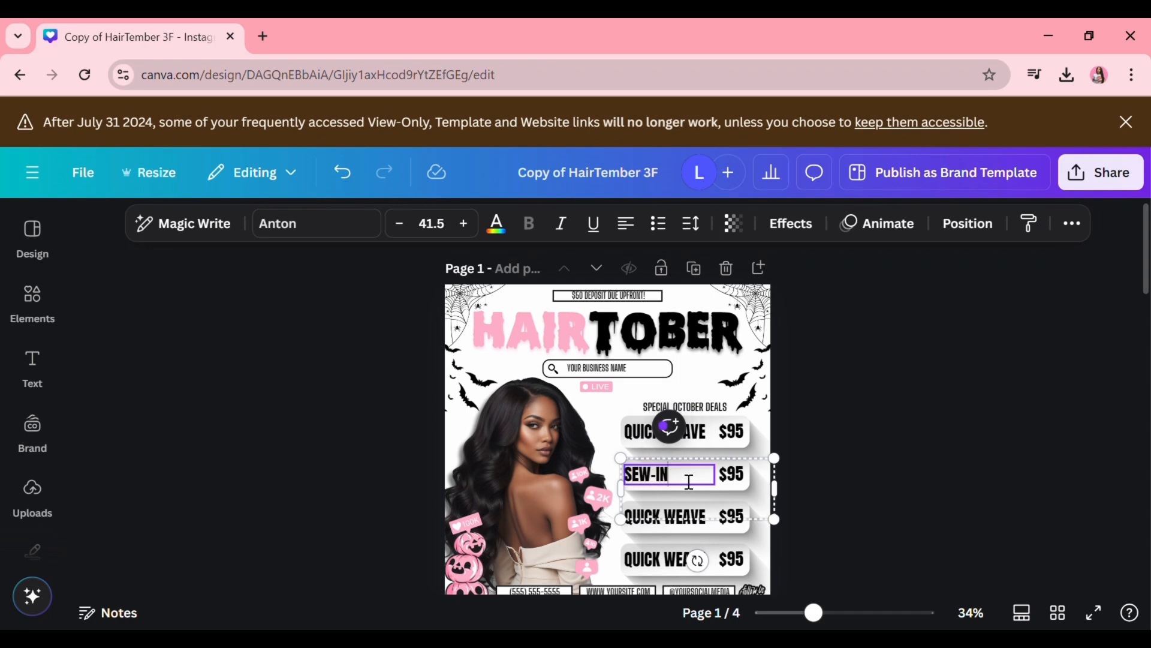
pyautogui.write('W-IN')
pyautogui.doubleClick(732, 475)
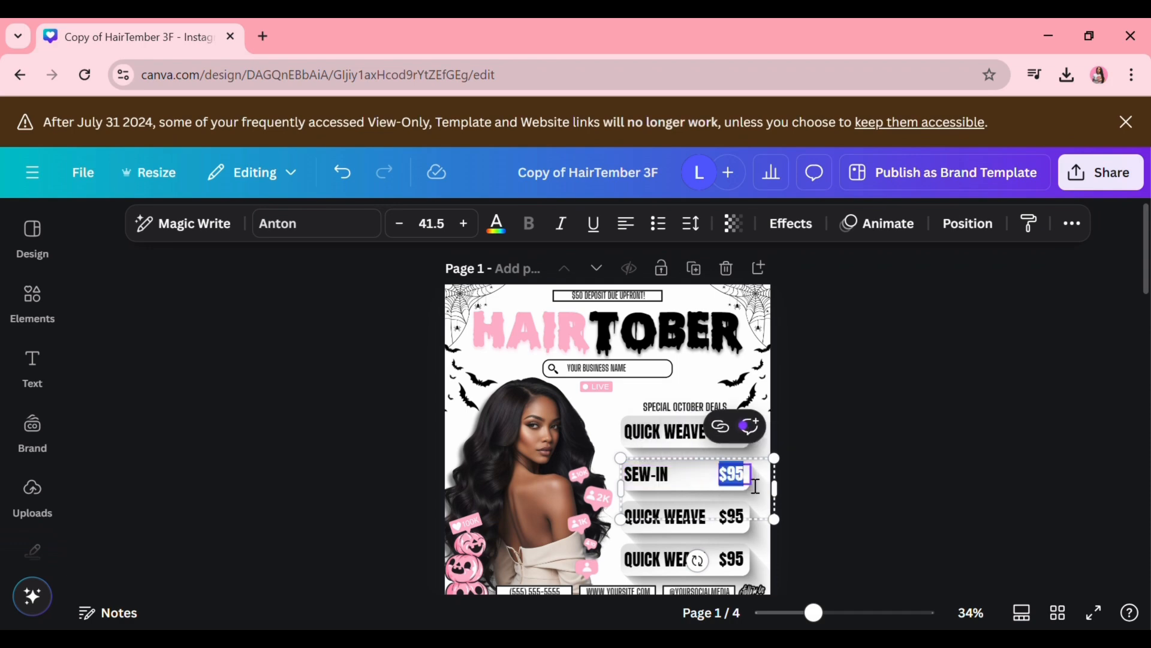
pyautogui.doubleClick(755, 486)
pyautogui.click(755, 486)
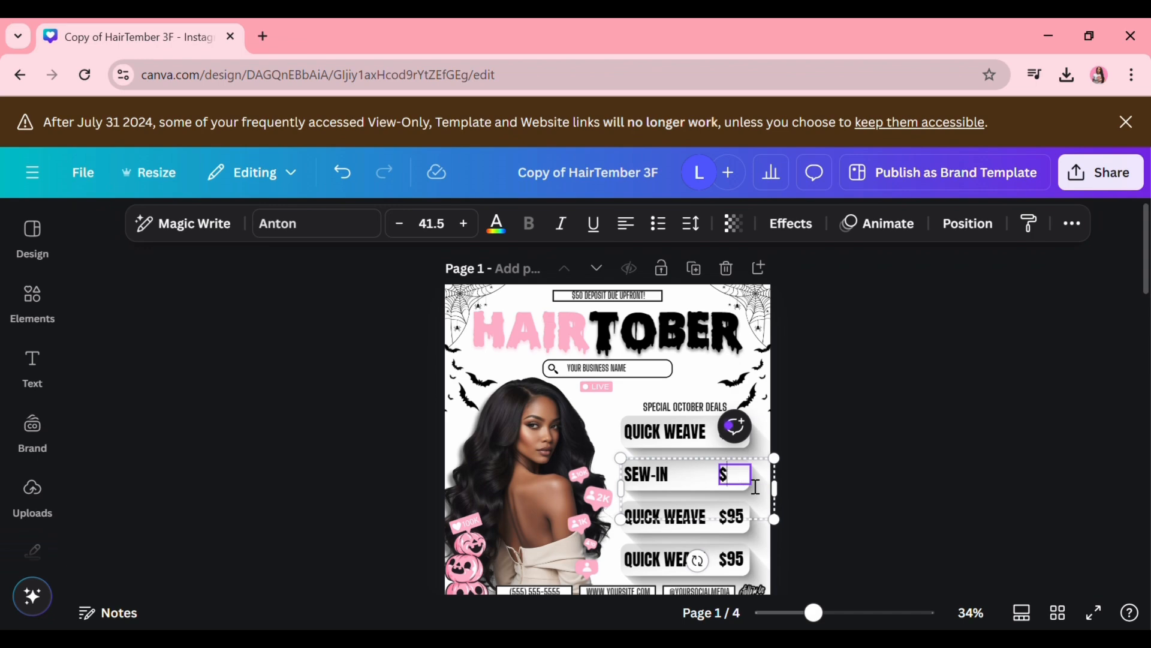
pyautogui.click(903, 424)
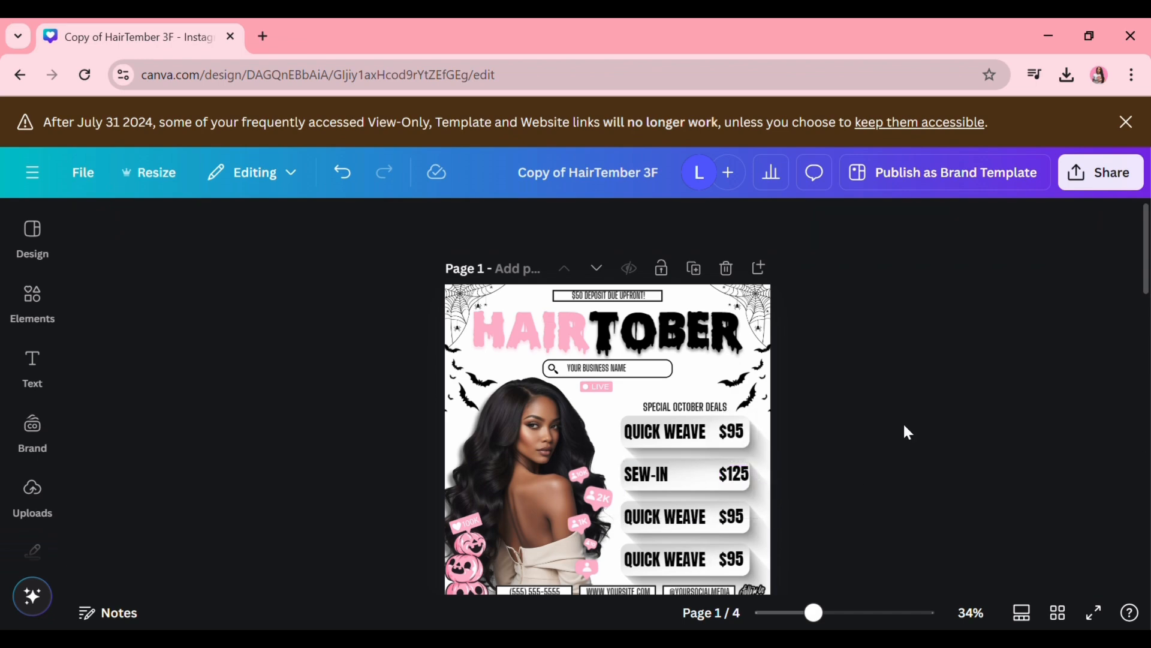
# Step: Check the service names on the HAIRTEMBER flyer and rename the third deal on page 1 to HALF UP/DOWN
pyautogui.scroll(-10, 675, 496)
pyautogui.scroll(-3, 676, 499)
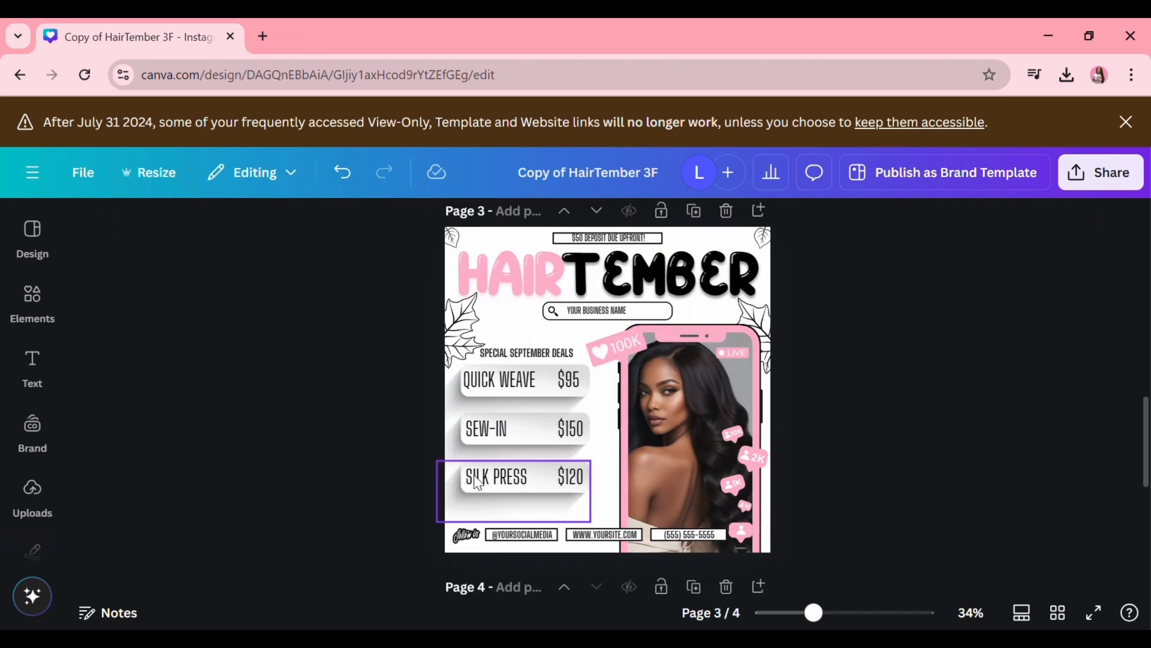
pyautogui.scroll(12, 681, 423)
pyautogui.doubleClick(664, 430)
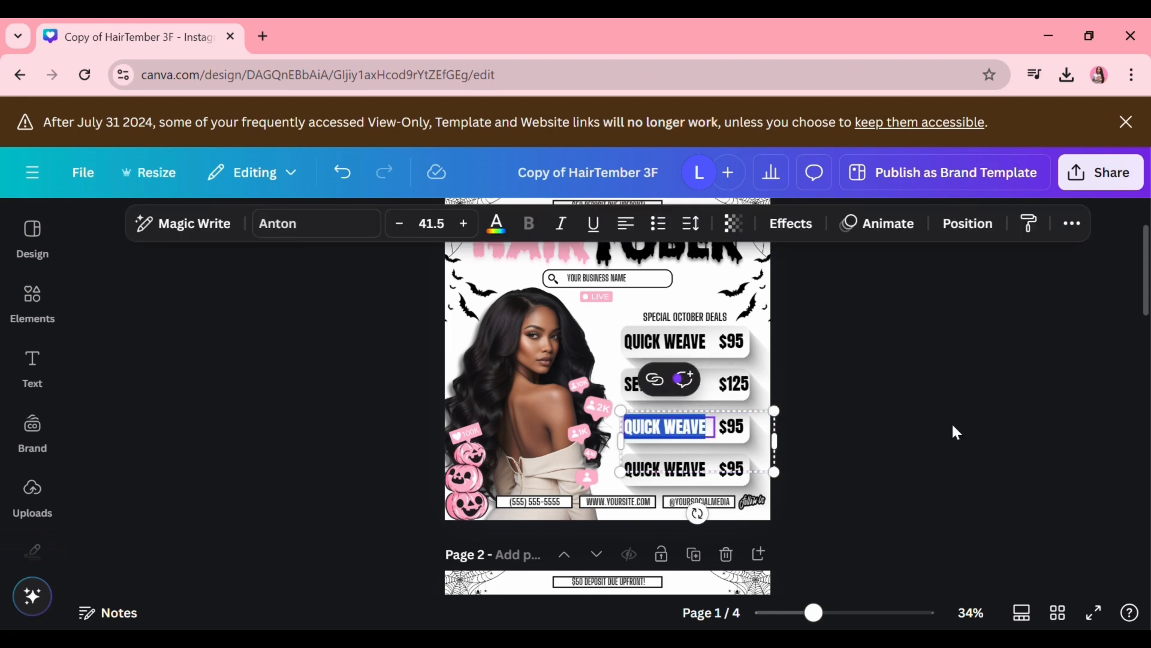
pyautogui.write('HALF')
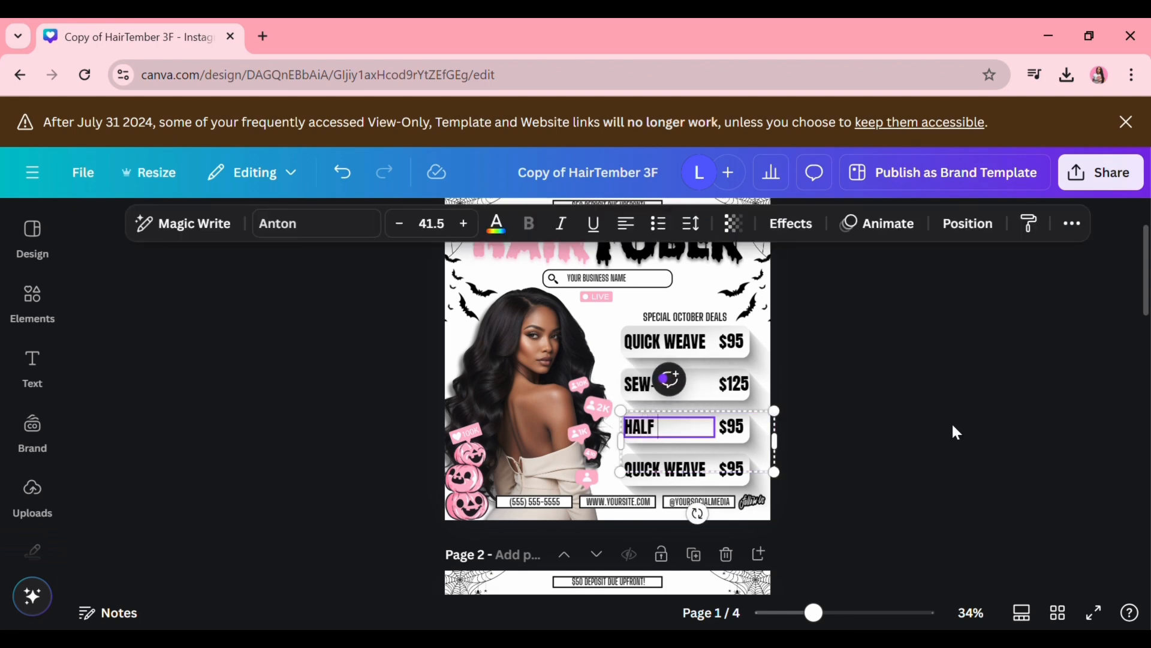
pyautogui.write(' UP/DOWN')
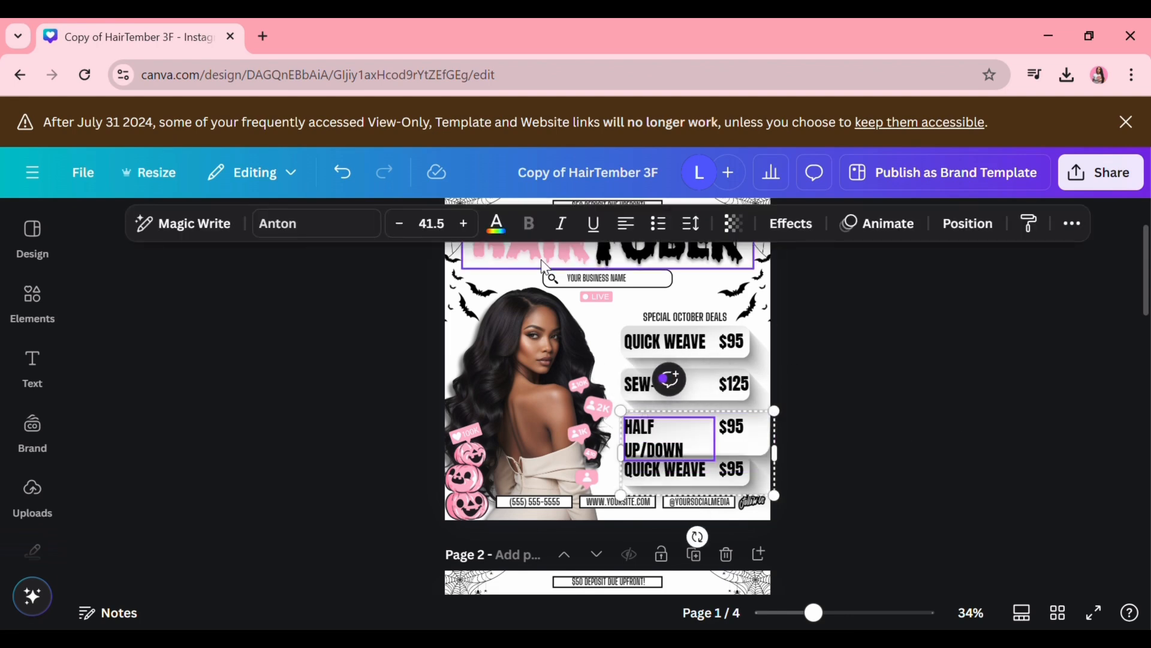
# Step: Reduce the HALF UP/DOWN text size on page 1 to fit one line and set that deal's price to $150
pyautogui.click(399, 223)
pyautogui.click(399, 223)
pyautogui.click(815, 412)
pyautogui.click(744, 431)
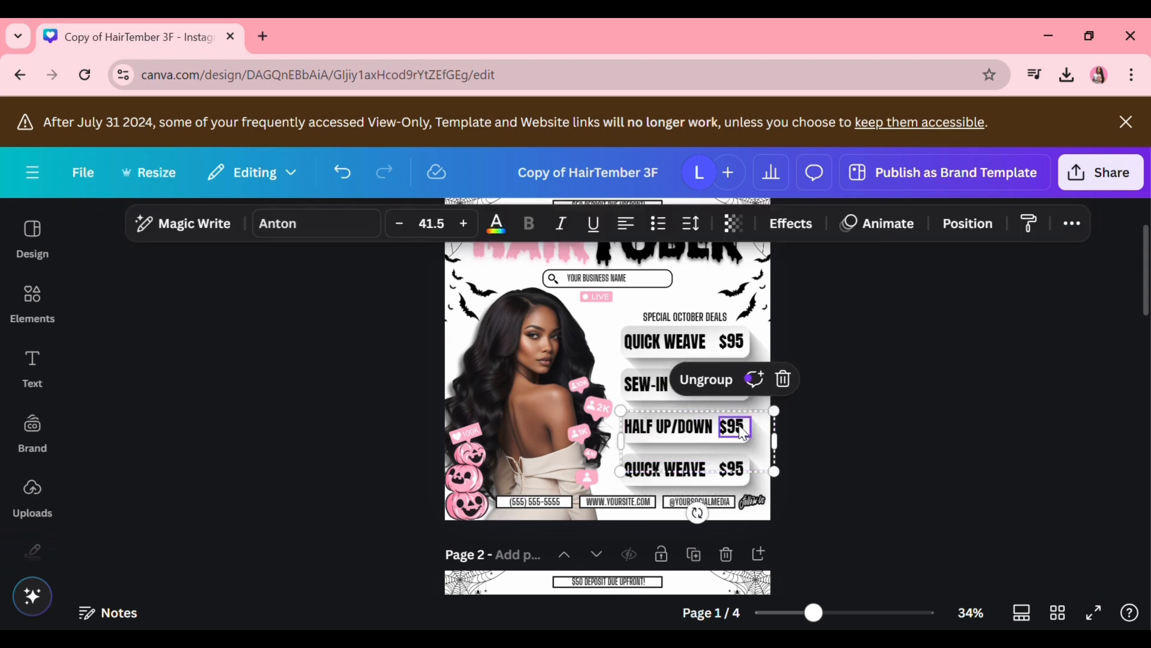
pyautogui.click(743, 431)
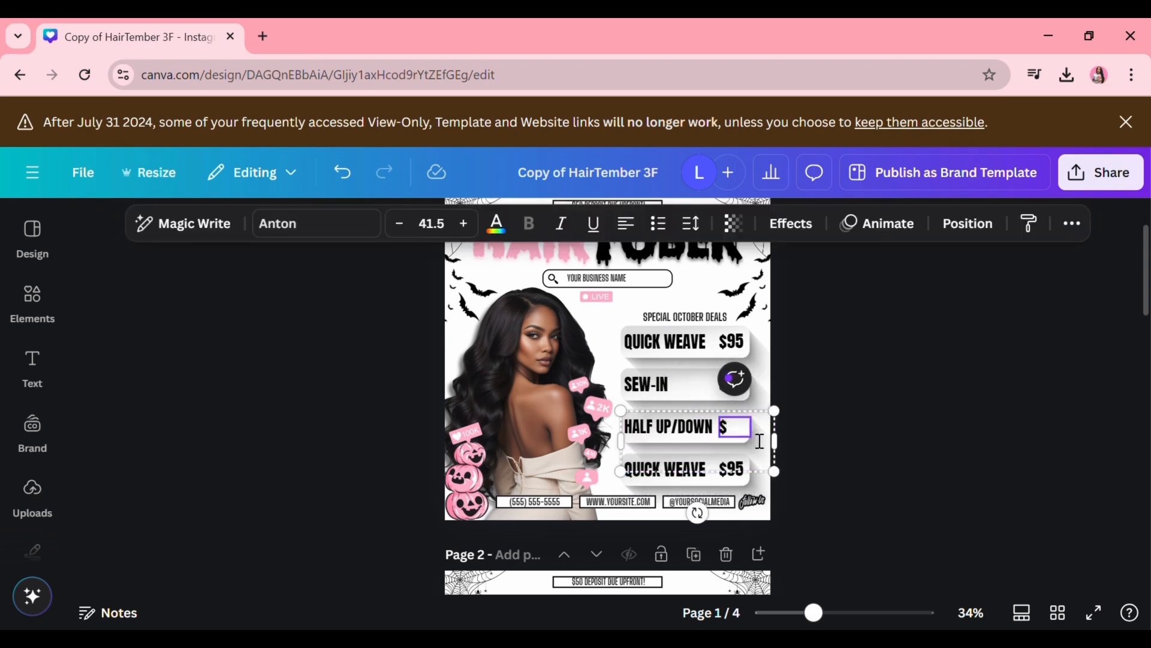
# Step: Change the fourth deal on page 1 to SILK PRESS with a price of $110
pyautogui.click(696, 477)
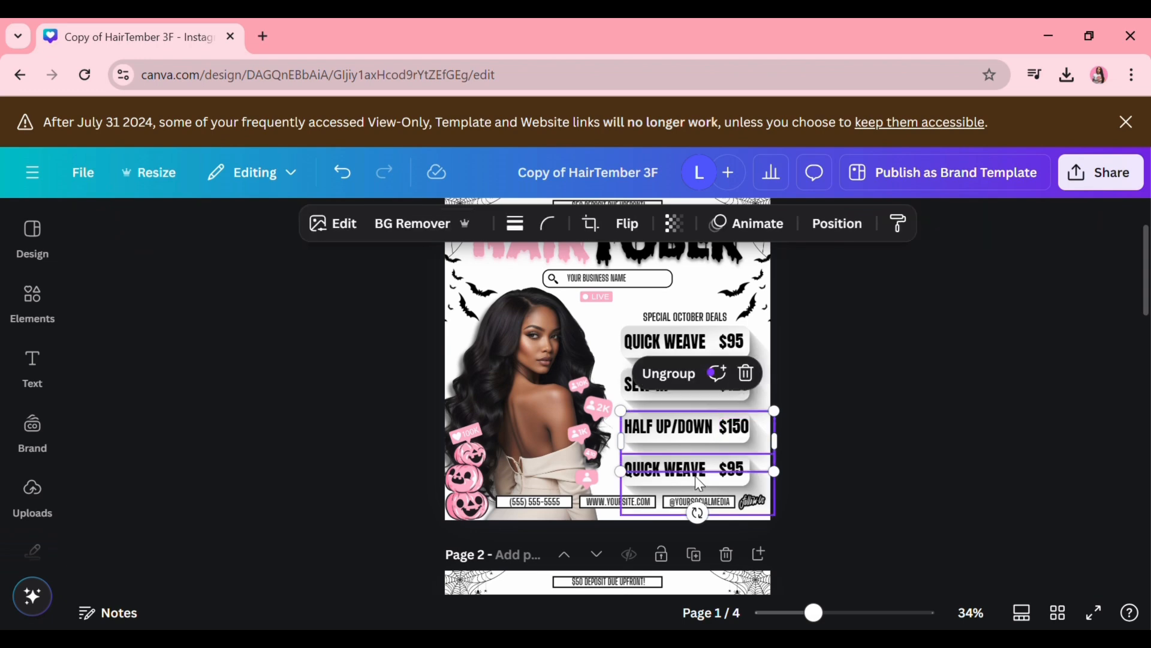
pyautogui.doubleClick(695, 474)
pyautogui.write('SILK PRESS')
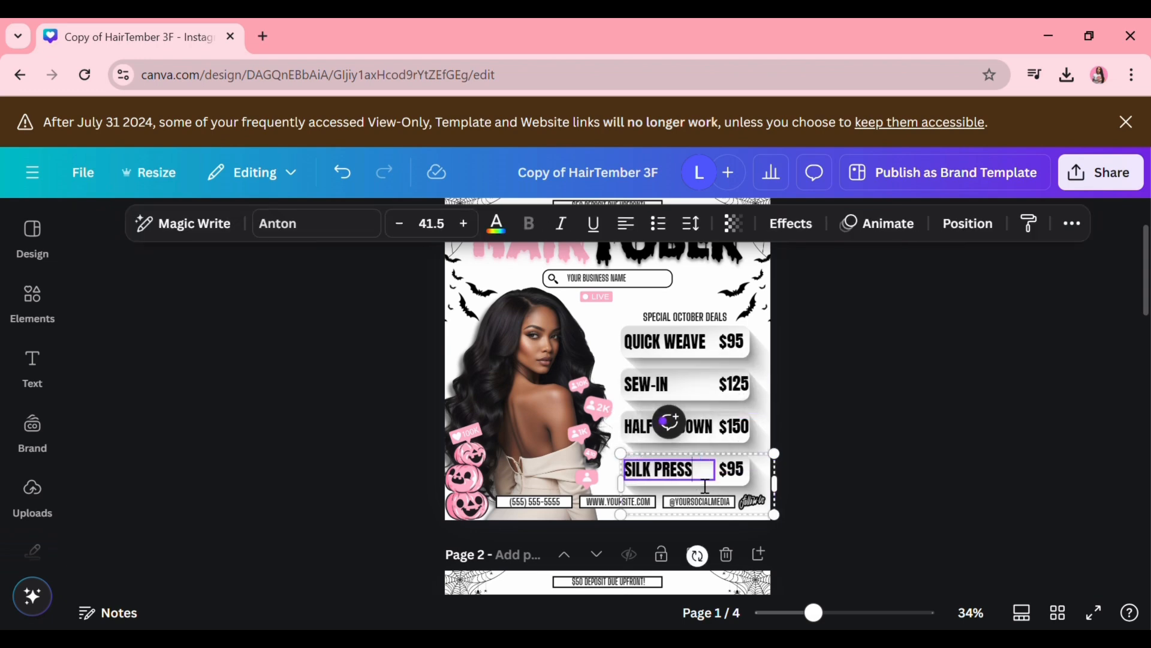
pyautogui.doubleClick(738, 475)
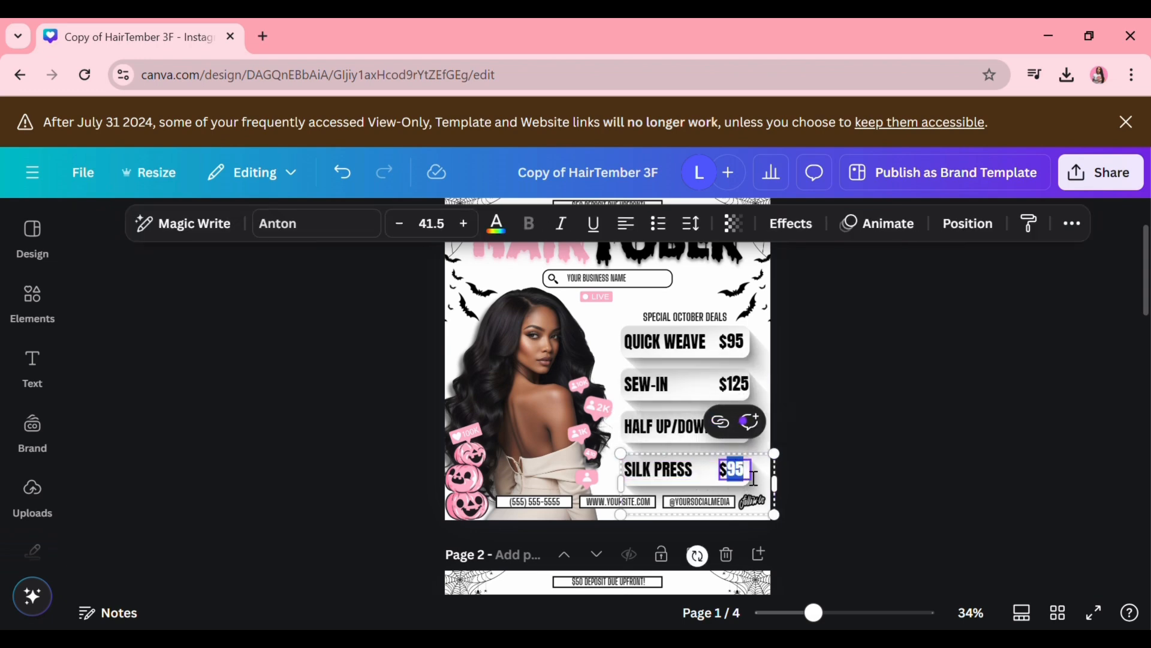
pyautogui.write('110')
pyautogui.click(899, 356)
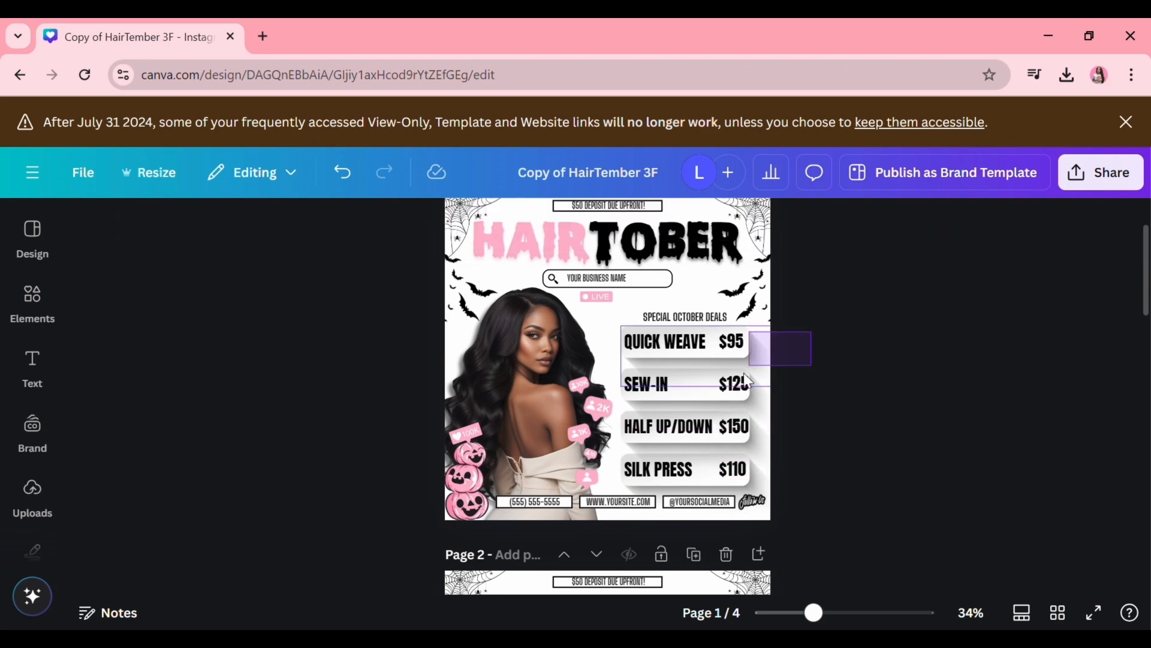
# Step: Copy the four completed price rows from page 1 and use them to replace the old QUICK WEAVE rows on page 2
pyautogui.moveTo(744, 372); pyautogui.dragTo(700, 484)
pyautogui.click(789, 286)
pyautogui.click(873, 325)
pyautogui.scroll(-1, 681, 365)
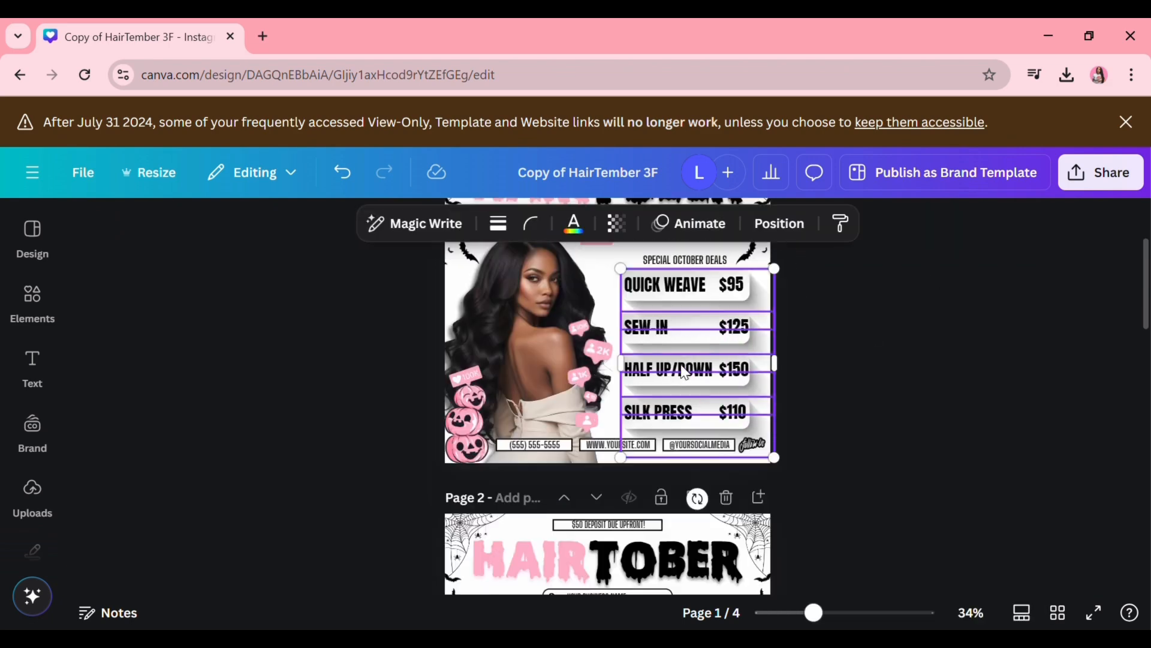
pyautogui.scroll(-5, 684, 372)
pyautogui.moveTo(829, 358); pyautogui.dragTo(594, 533)
pyautogui.press('Delete')
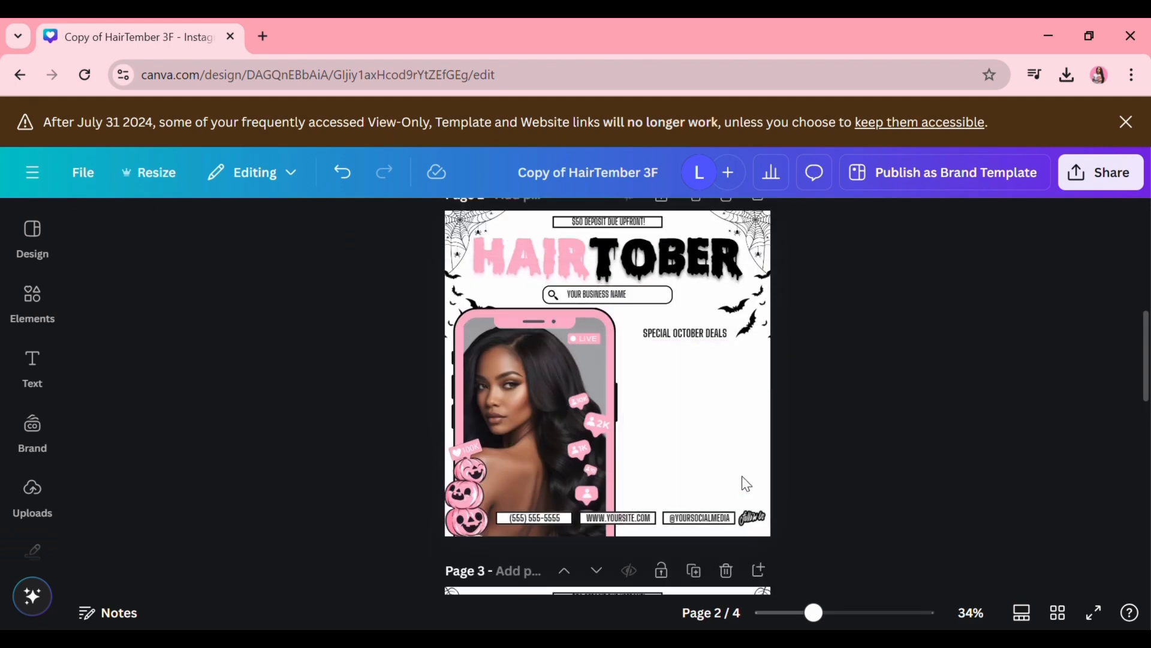
pyautogui.hotkey('ctrl', 'v')
# Step: Move the four pasted price rows on page 2 down the layer order to just beneath the portrait
pyautogui.click(779, 223)
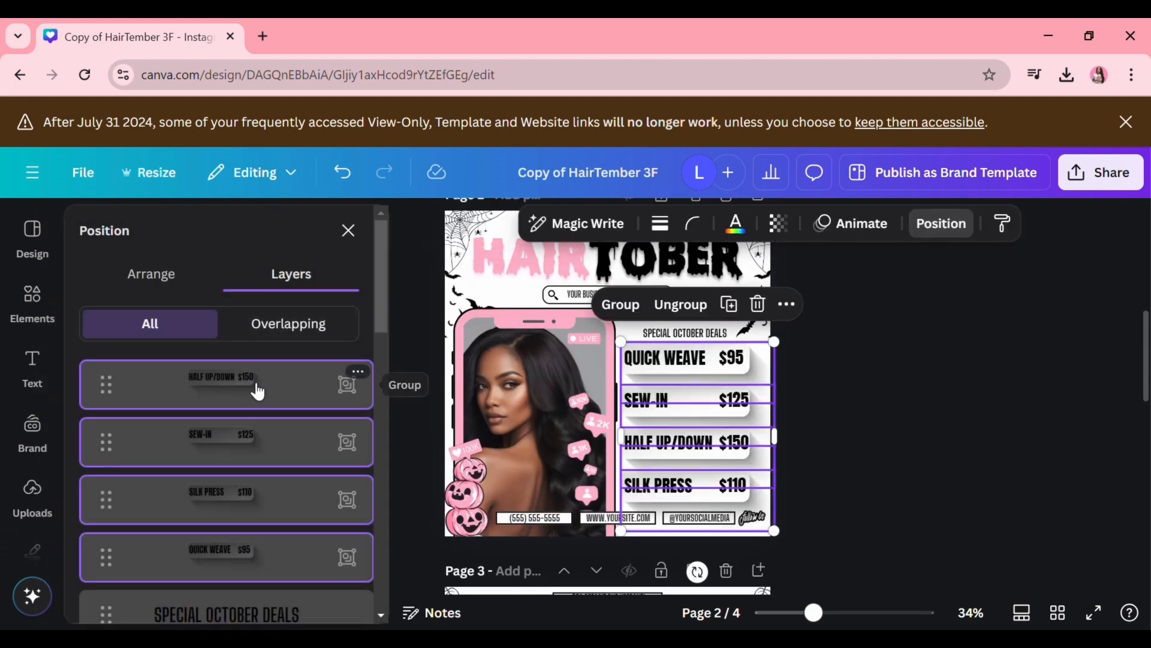
pyautogui.moveTo(257, 389); pyautogui.dragTo(271, 408)
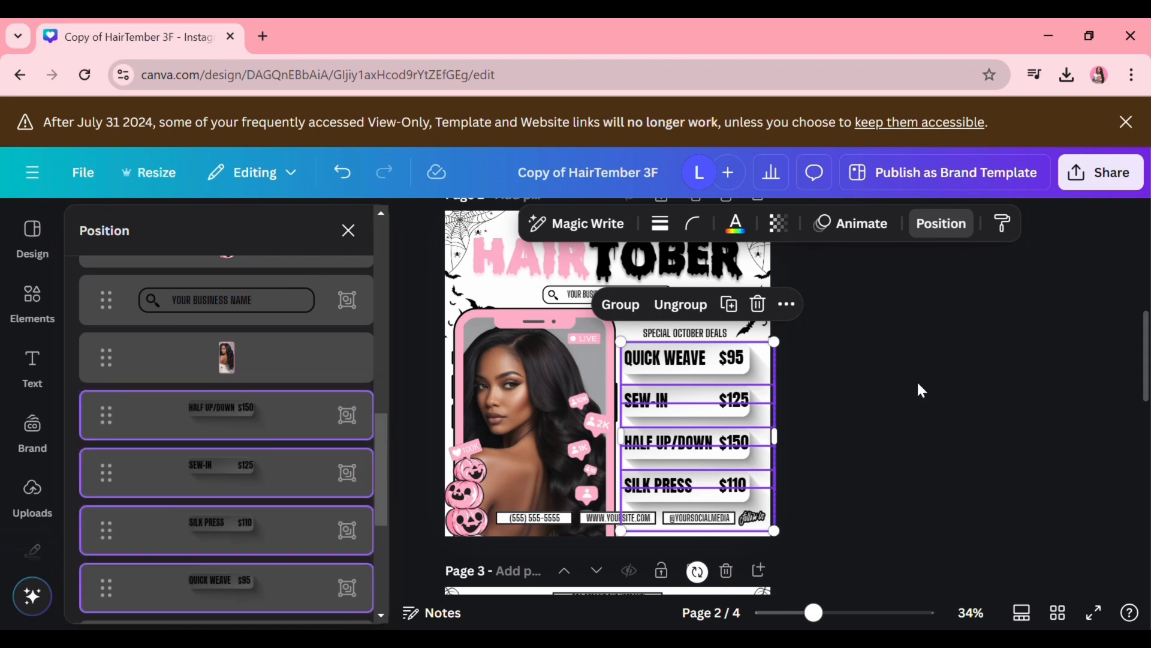
pyautogui.click(854, 365)
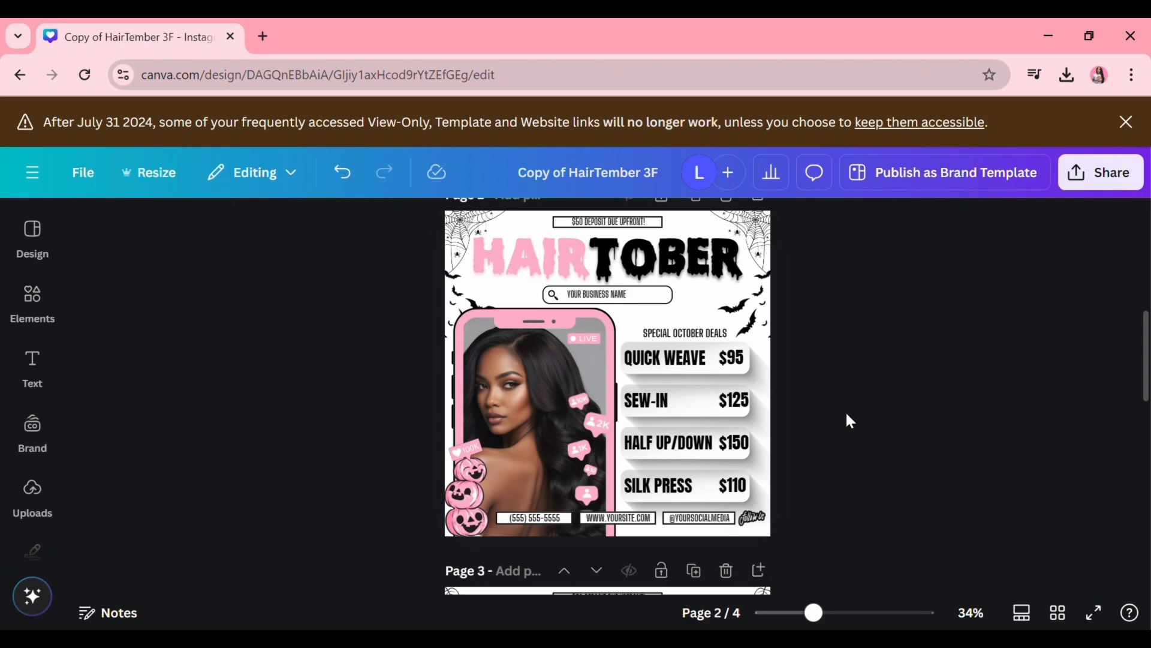
# Step: Select all four price rows on page 2 and nudge them slightly right, away from the phone mockup
pyautogui.moveTo(809, 340); pyautogui.dragTo(619, 510)
pyautogui.moveTo(657, 458); pyautogui.dragTo(675, 465)
pyautogui.click(859, 430)
pyautogui.moveTo(797, 346); pyautogui.dragTo(674, 503)
pyautogui.click(792, 302)
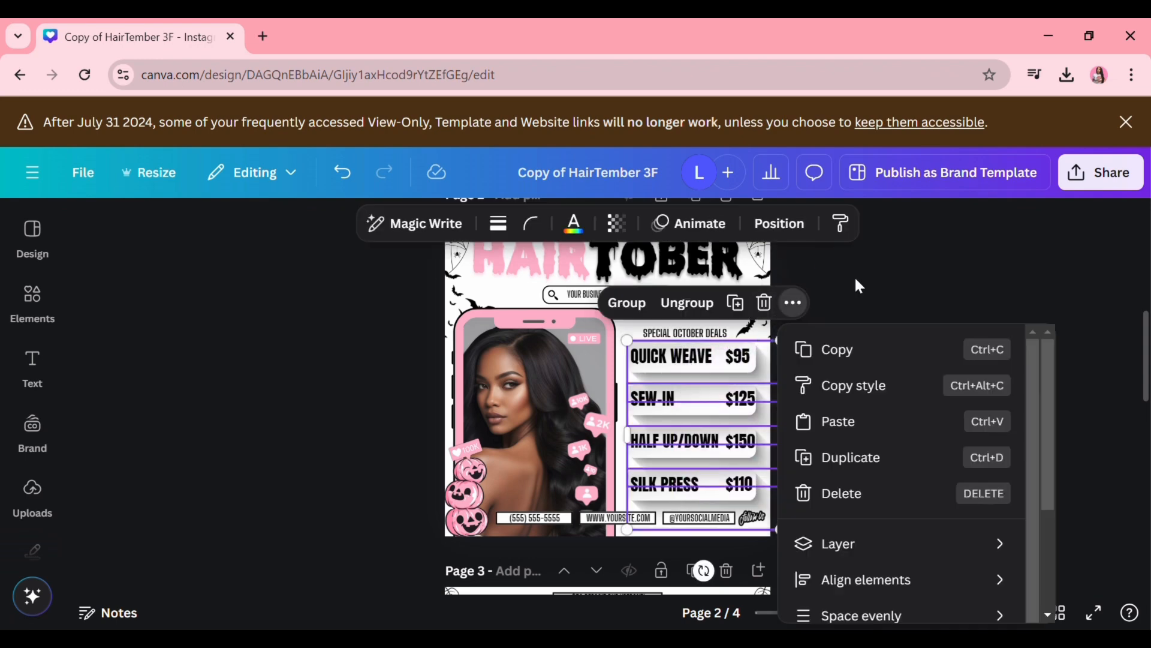
pyautogui.click(854, 350)
pyautogui.scroll(6, 854, 351)
pyautogui.click(797, 346)
pyautogui.scroll(-7, 888, 366)
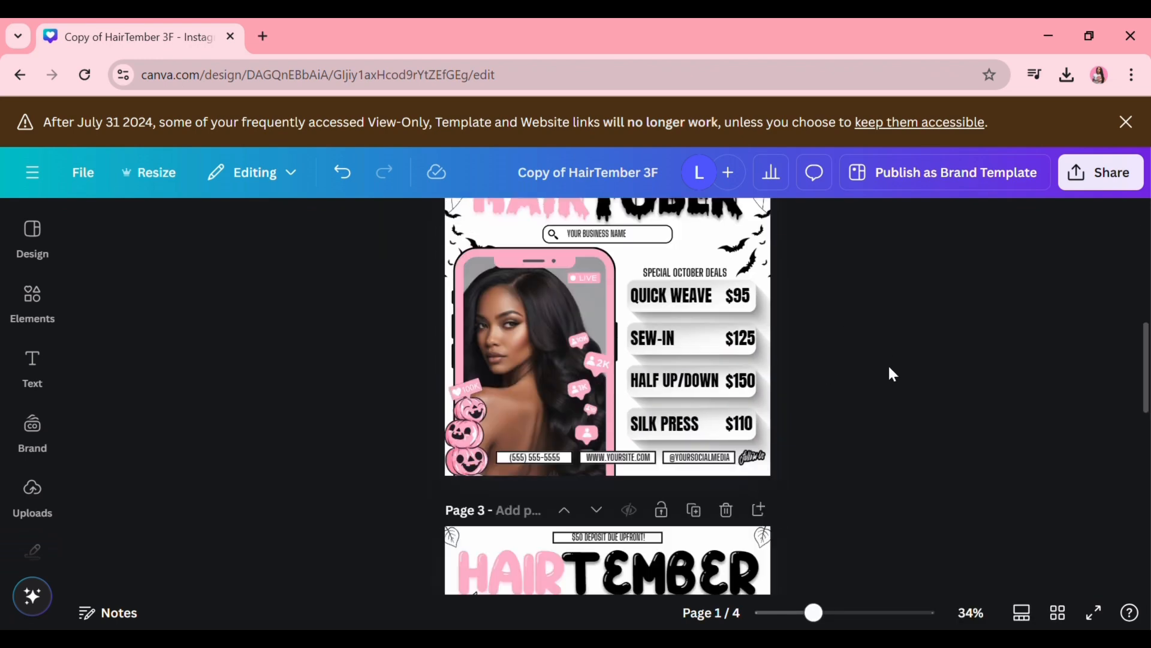
# Step: Select all four price rows on page 1 and move them down the layer order to beneath the woman's cutout
pyautogui.scroll(-1, 893, 374)
pyautogui.scroll(6, 807, 360)
pyautogui.moveTo(790, 262); pyautogui.dragTo(674, 396)
pyautogui.click(789, 223)
pyautogui.scroll(-10, 243, 453)
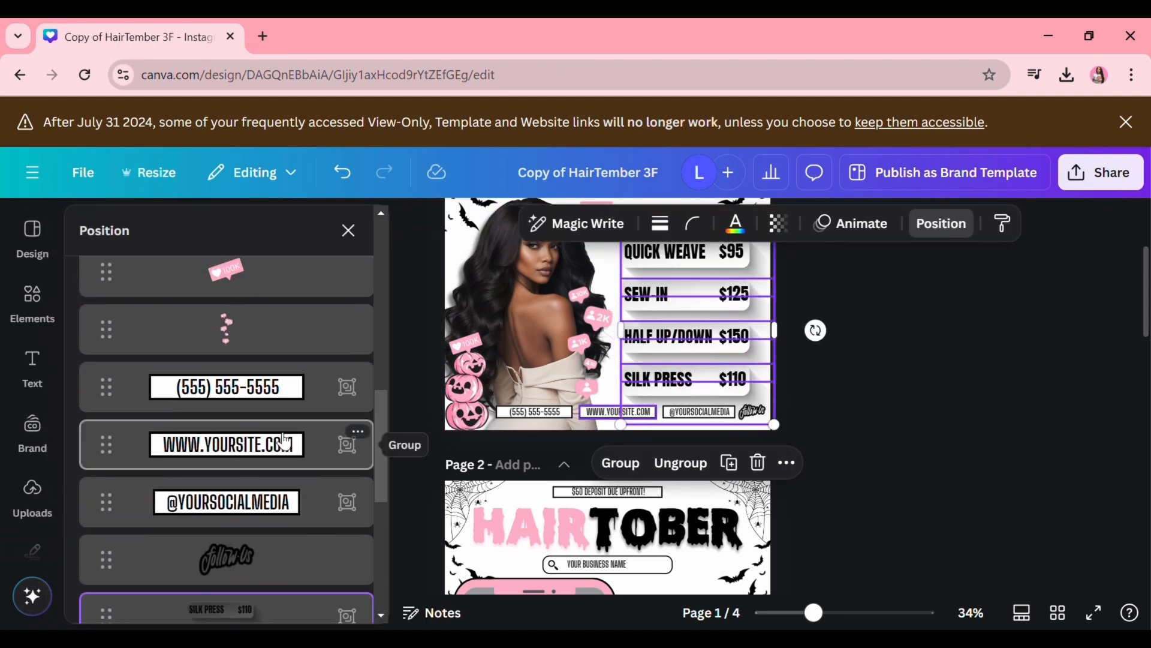
pyautogui.moveTo(308, 355); pyautogui.dragTo(310, 523)
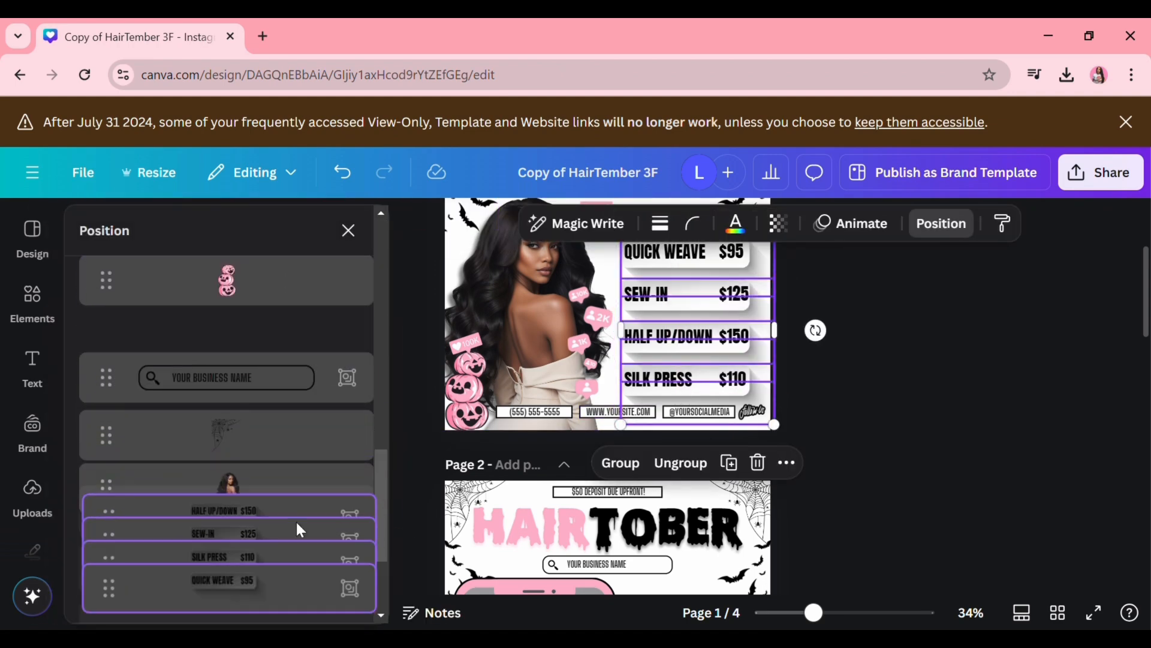
pyautogui.click(832, 396)
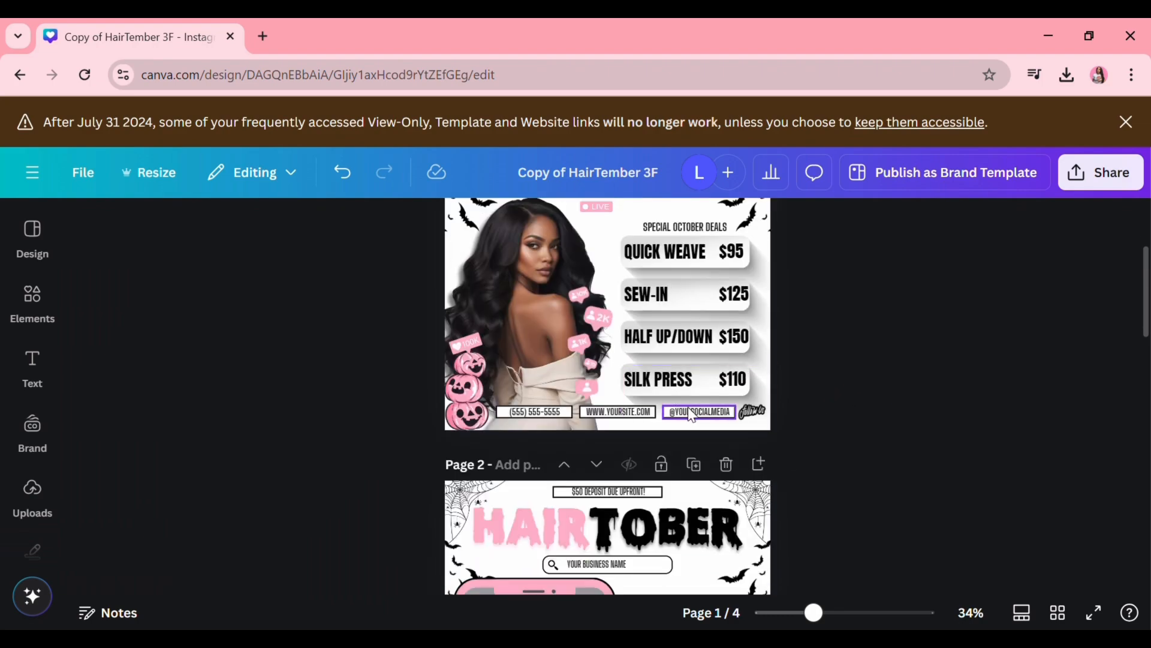
# Step: Delete page 3, the HAIRTEMBER flyer with the phone mockup
pyautogui.scroll(-10, 827, 378)
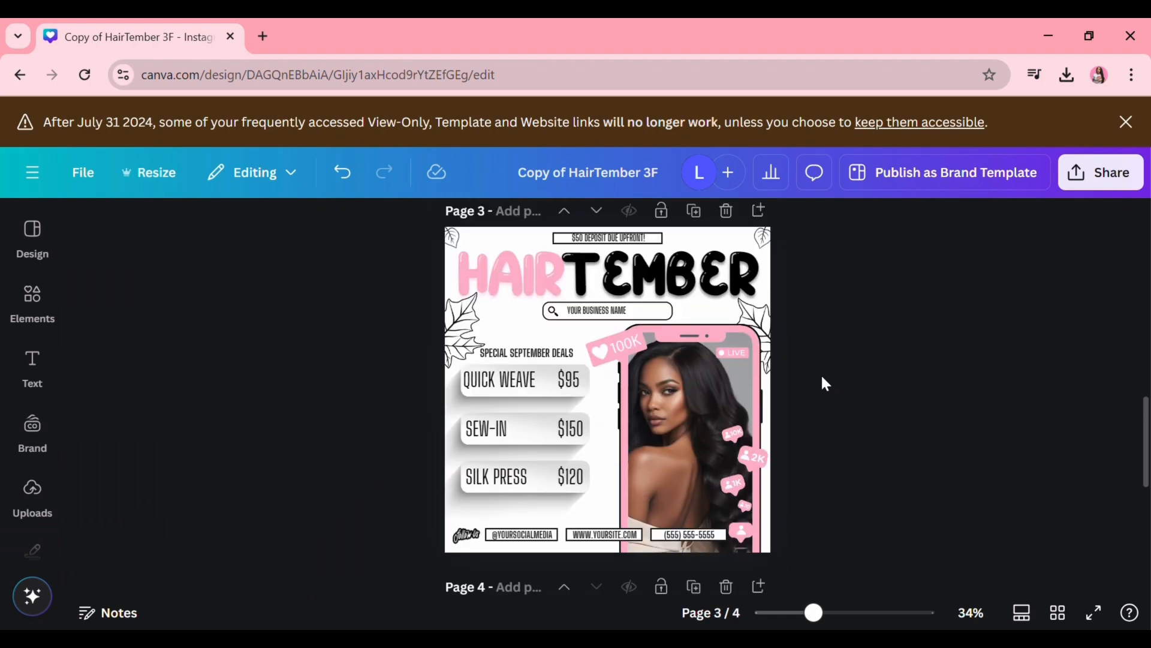
pyautogui.scroll(4, 822, 377)
pyautogui.click(728, 304)
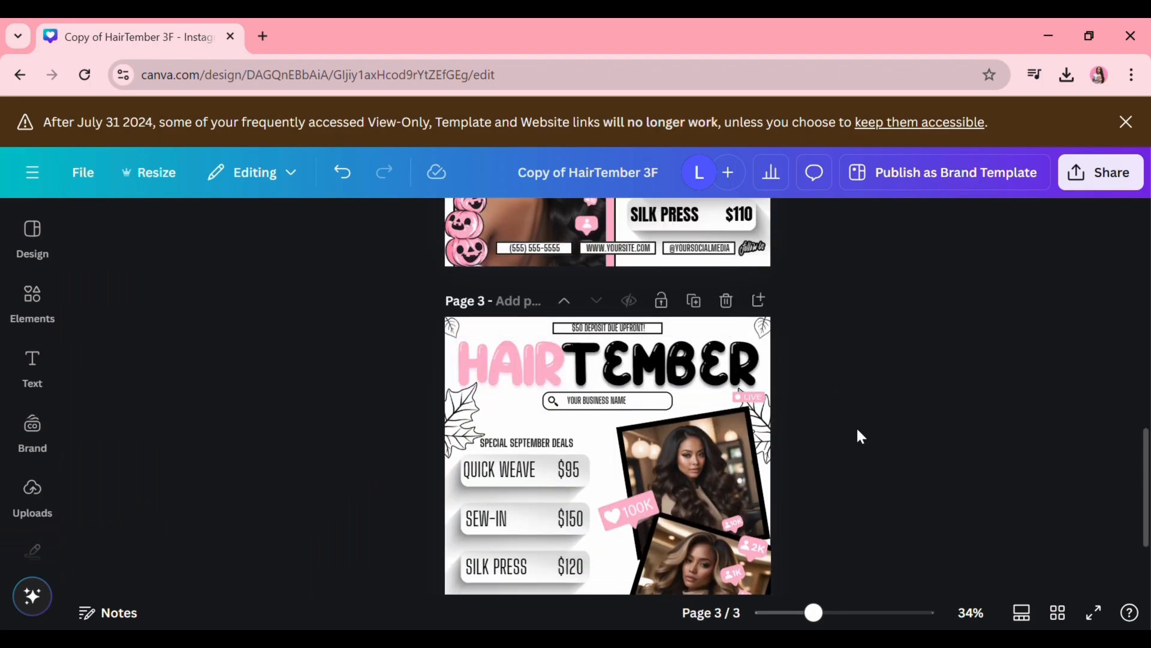
# Step: Shift the follower bubbles on page 2 slightly right so they overlap the phone mockup's right edge
pyautogui.scroll(3, 844, 406)
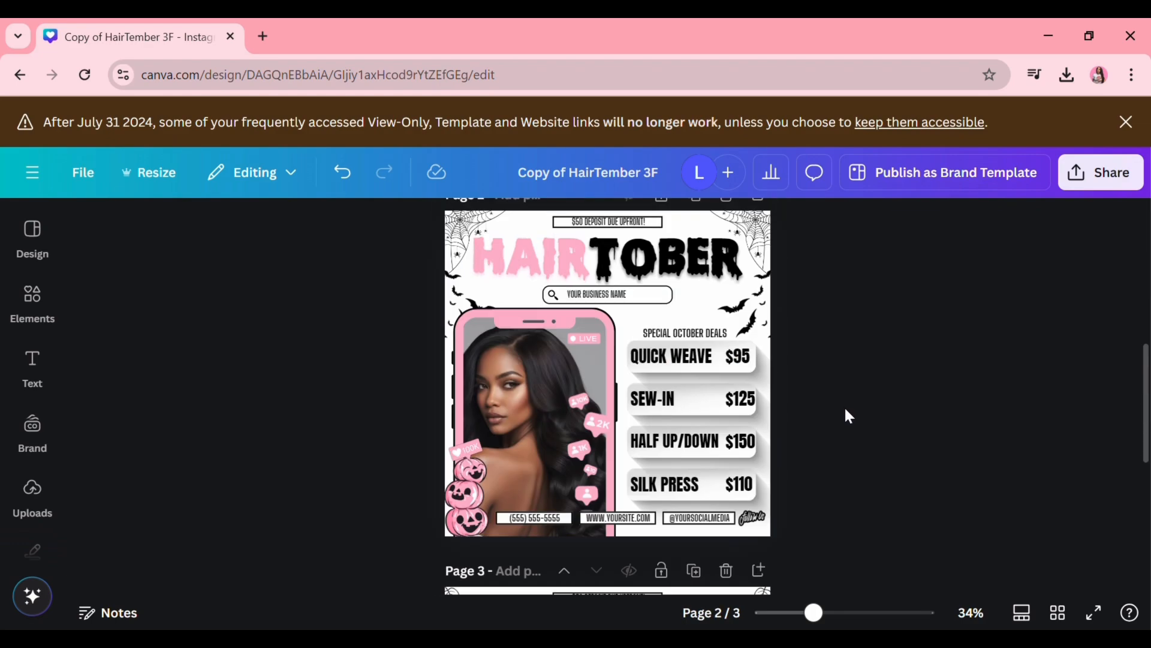
pyautogui.click(592, 466)
pyautogui.moveTo(591, 464); pyautogui.dragTo(605, 463)
pyautogui.click(839, 421)
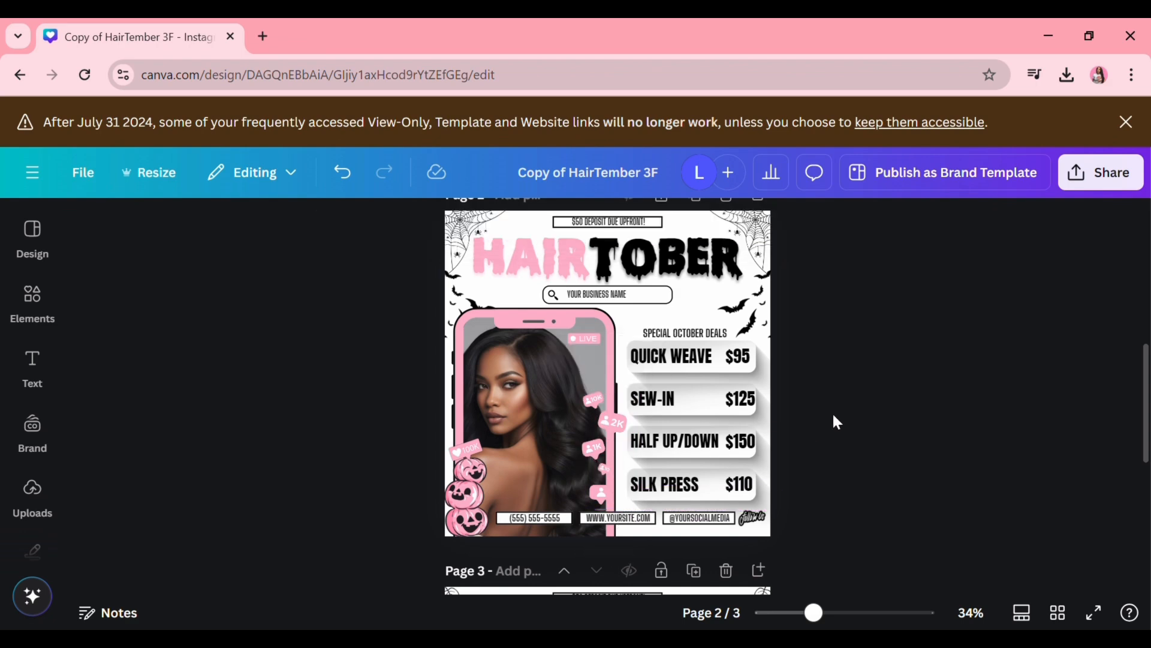
# Step: Duplicate page 2 and remove the phone mockup and portrait from the copy on page 3
pyautogui.scroll(-6, 811, 393)
pyautogui.scroll(8, 811, 392)
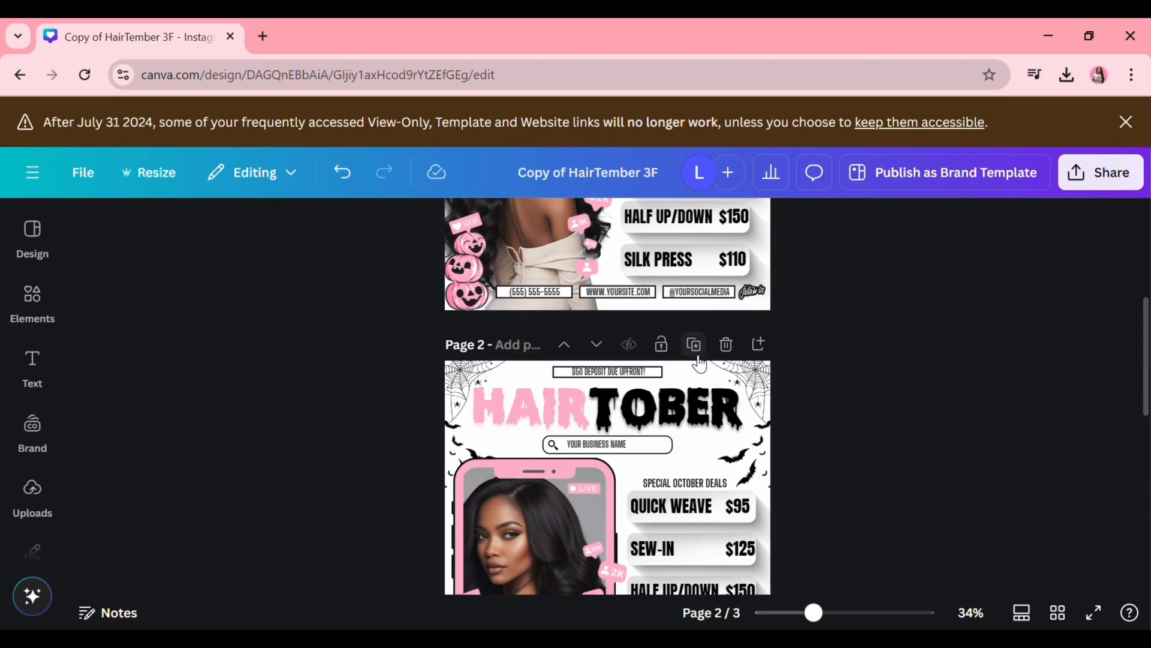
pyautogui.click(697, 359)
pyautogui.scroll(-3, 830, 435)
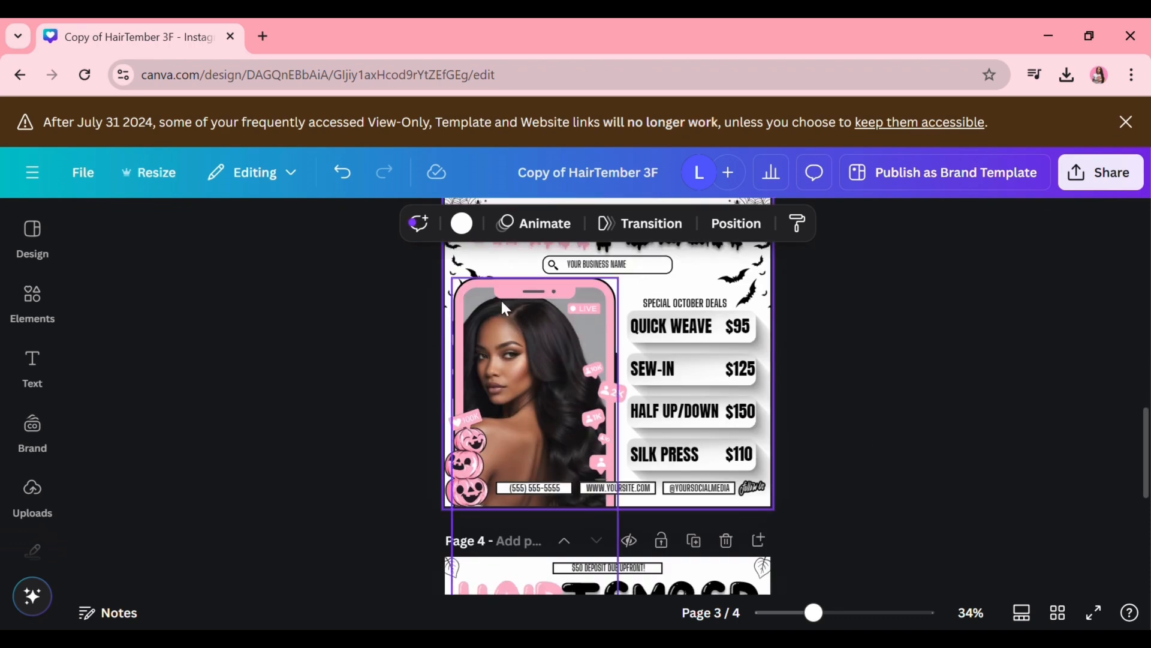
pyautogui.click(503, 308)
pyautogui.click(547, 314)
pyautogui.click(559, 396)
# Step: Move the LIVE badge on page 3 slightly up and to the right
pyautogui.scroll(-3, 831, 435)
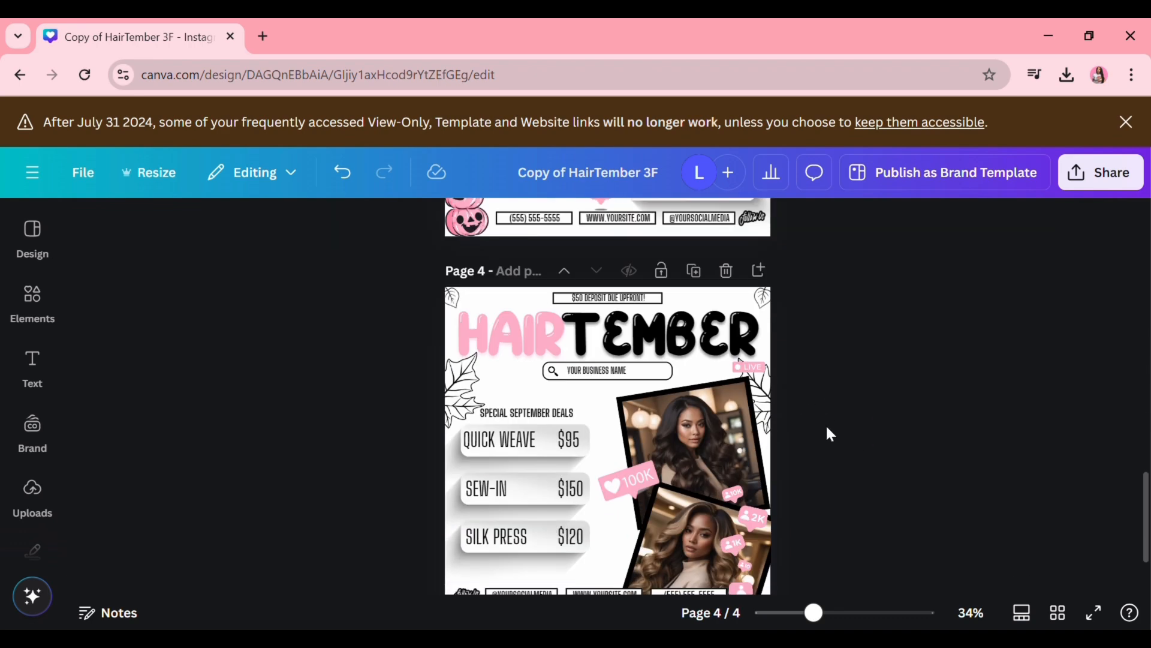
pyautogui.scroll(3, 827, 428)
pyautogui.moveTo(593, 311); pyautogui.dragTo(621, 300)
# Step: Copy the grouped two-photo collage from the HAIRTEMBER flyer on page 4 and paste it onto page 3
pyautogui.scroll(-5, 810, 409)
pyautogui.click(740, 533)
pyautogui.click(758, 448)
pyautogui.moveTo(817, 455); pyautogui.dragTo(719, 540)
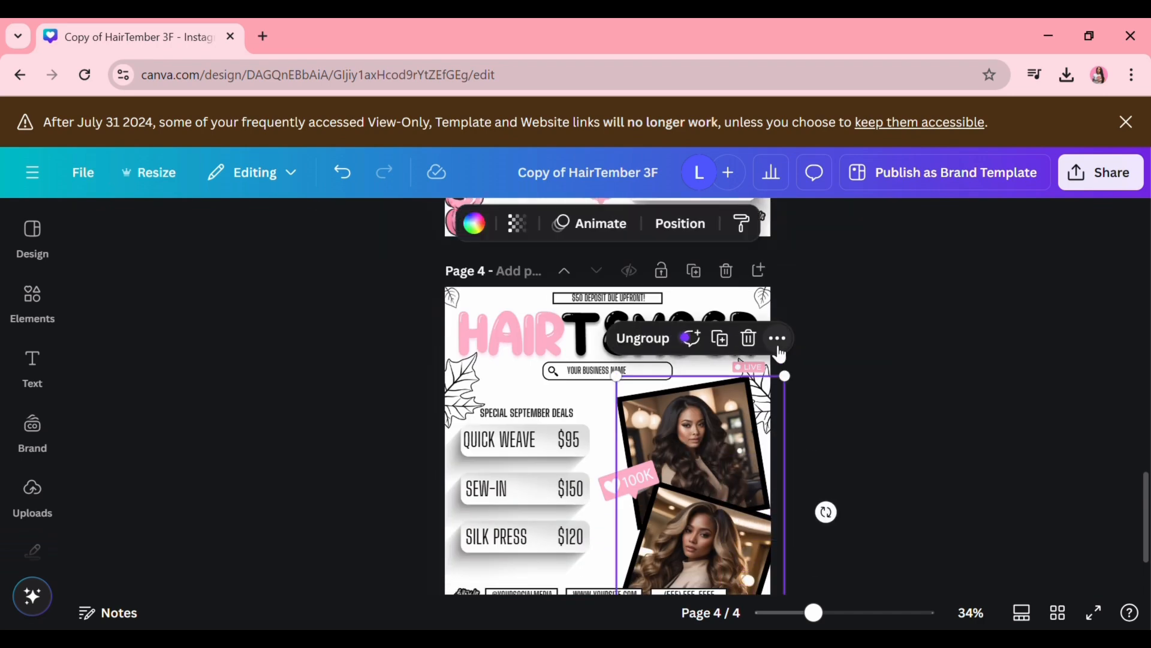
pyautogui.click(777, 338)
pyautogui.click(864, 395)
pyautogui.scroll(5, 863, 396)
pyautogui.scroll(-3, 959, 344)
pyautogui.hotkey('ctrl', 'v')
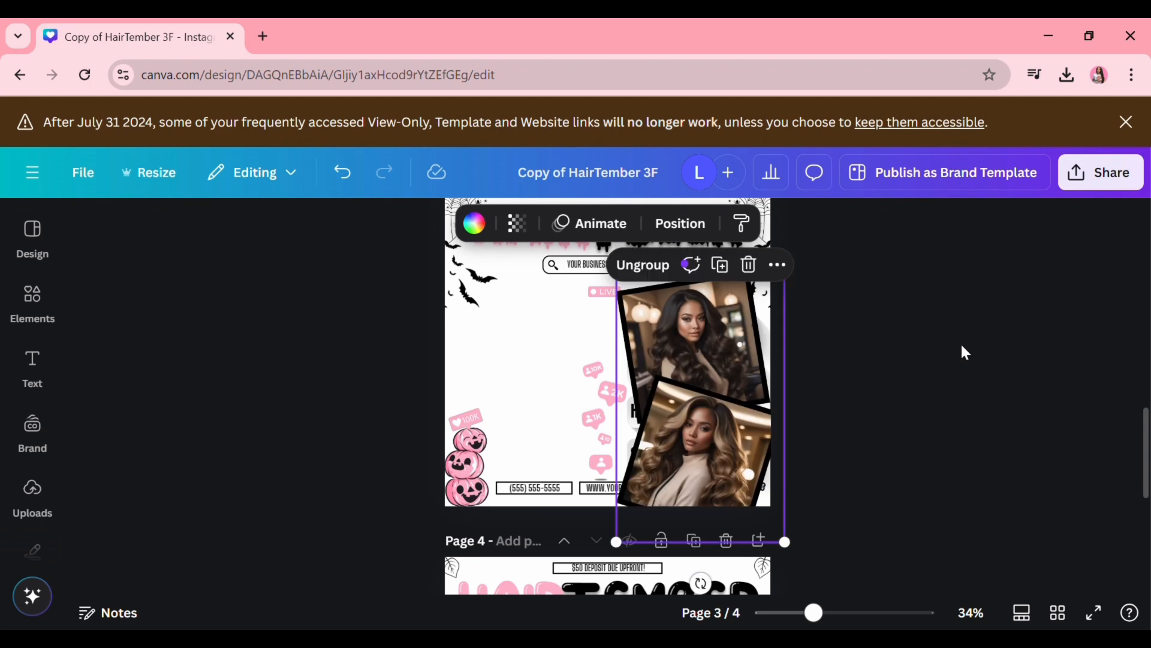
# Step: Place the photo collage in the left half of the page 3 flyer and layer it behind the pumpkins, bubbles and price rows
pyautogui.moveTo(686, 366); pyautogui.dragTo(607, 378)
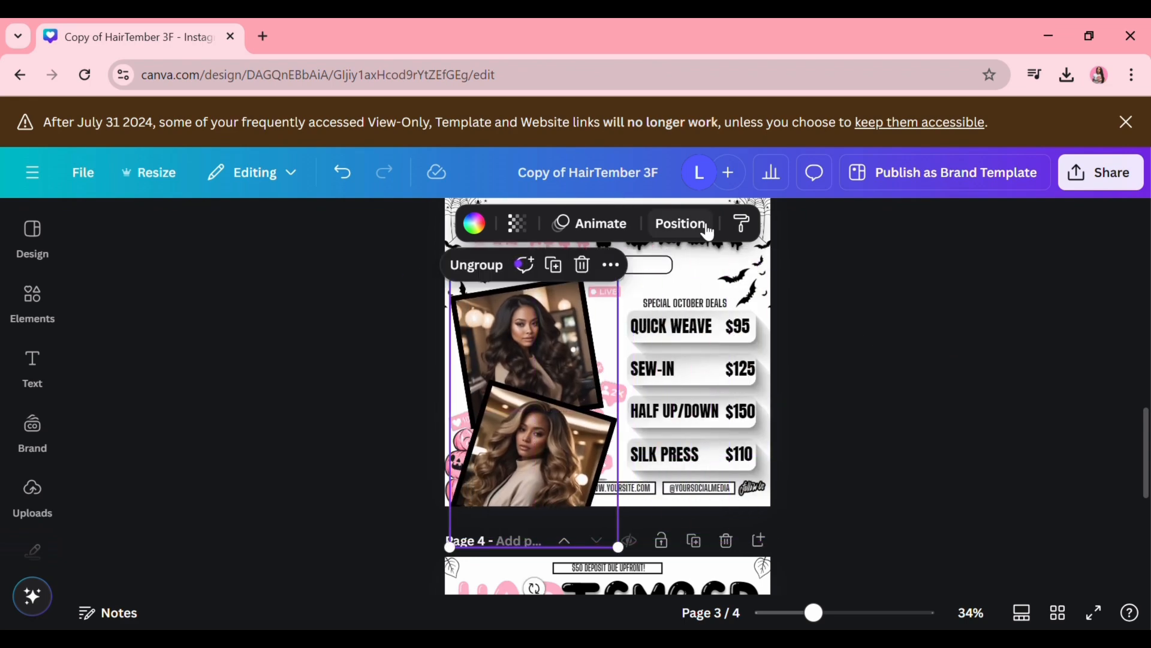
pyautogui.click(681, 223)
pyautogui.moveTo(240, 393); pyautogui.dragTo(244, 460)
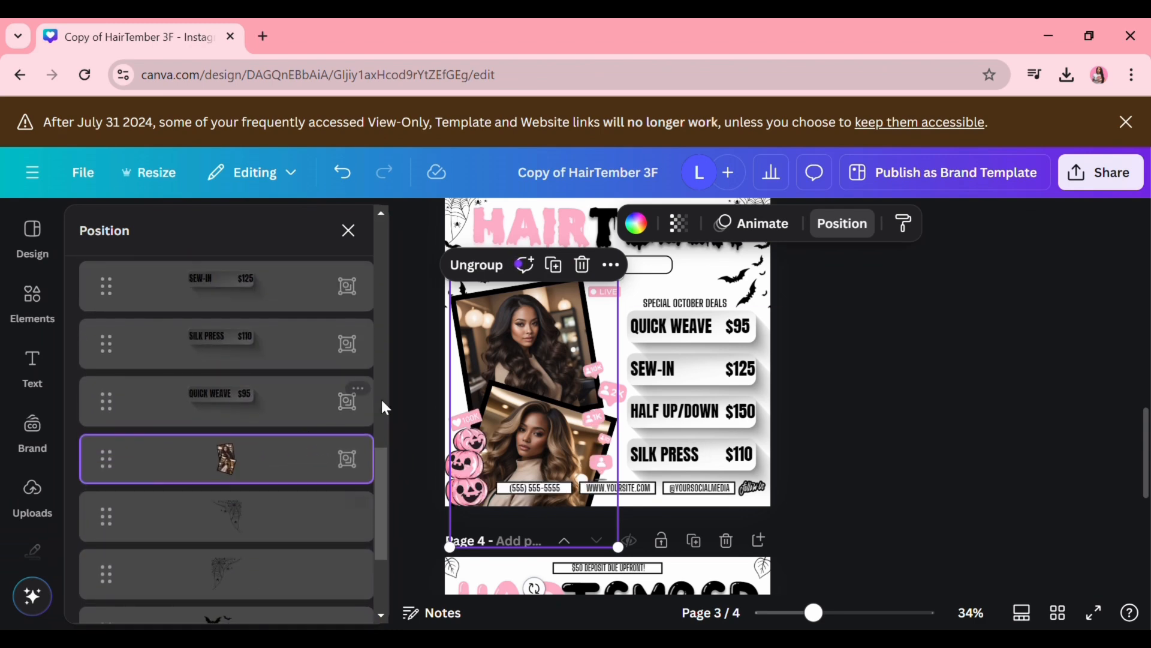
pyautogui.click(419, 320)
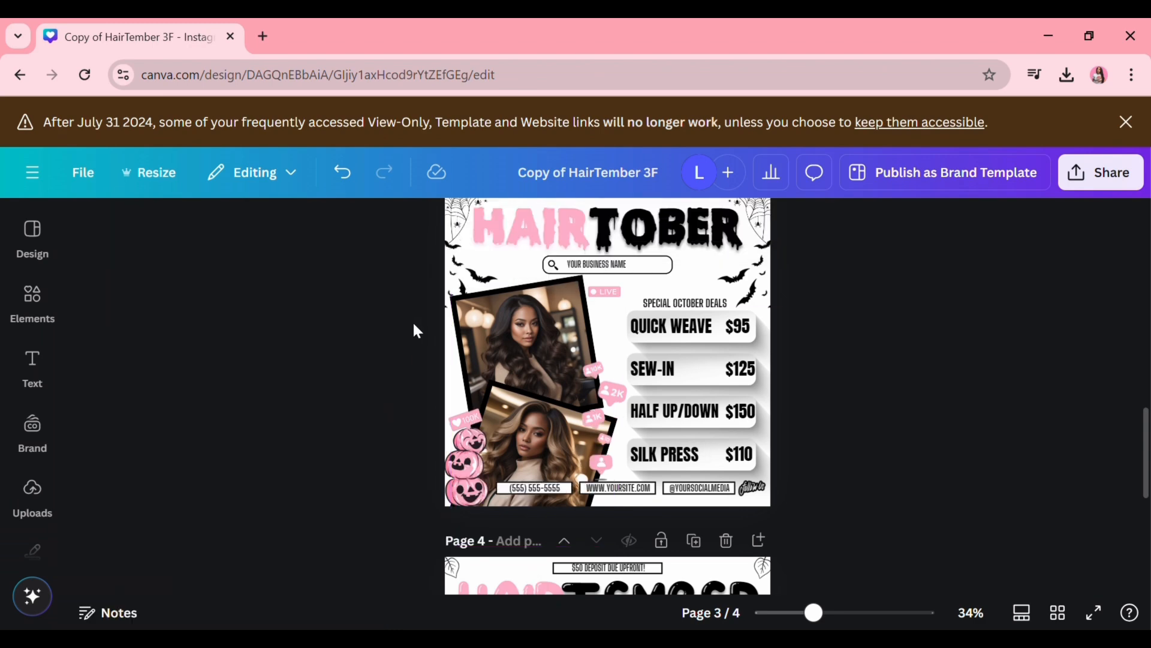
# Step: Move the LIVE badge on page 3 onto the upper-left corner of the top photo
pyautogui.click(606, 292)
pyautogui.moveTo(613, 294); pyautogui.dragTo(501, 271)
pyautogui.click(331, 348)
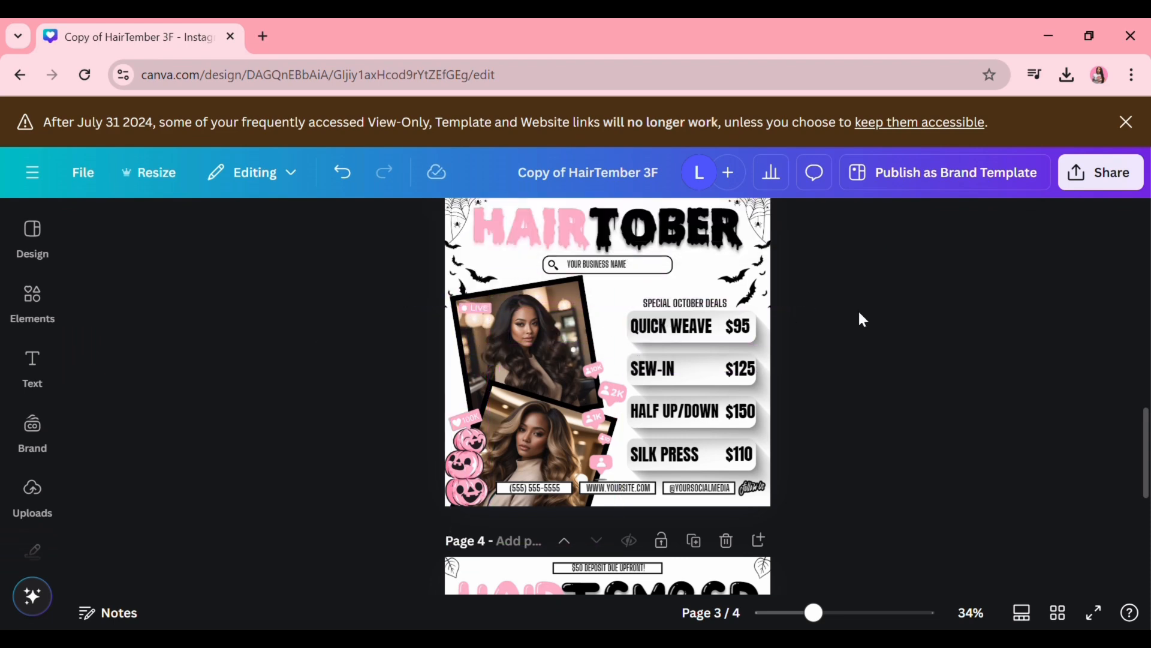
pyautogui.click(599, 450)
pyautogui.click(984, 408)
# Step: Delete the remaining HAIRTEMBER flyer on page 4
pyautogui.scroll(-5, 810, 313)
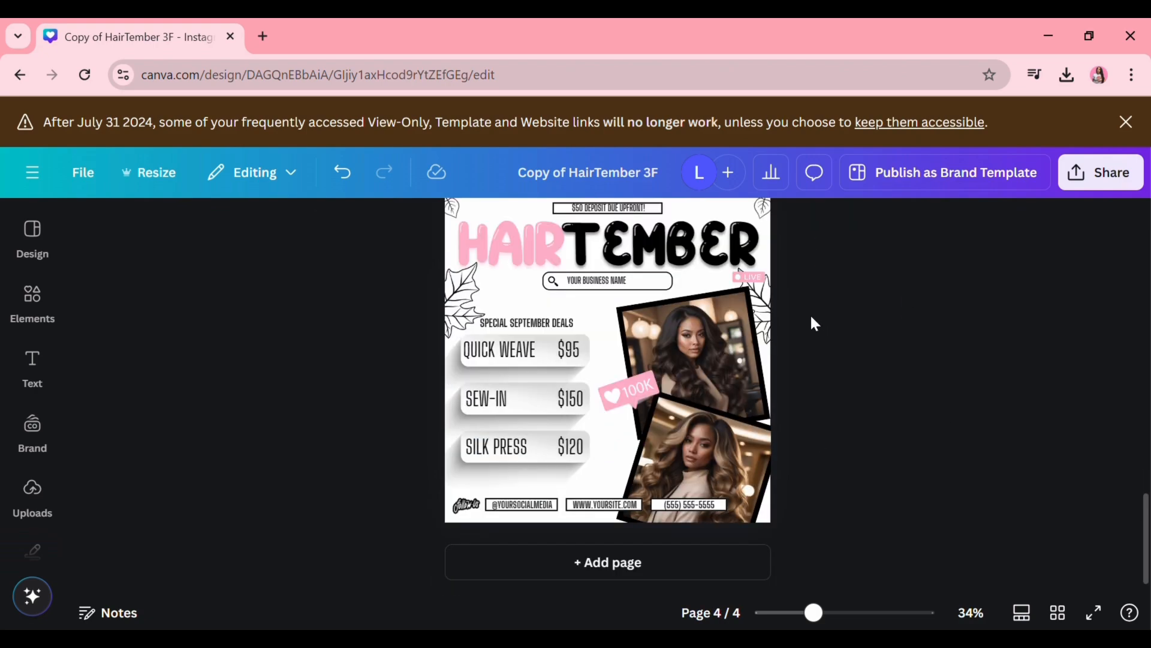
pyautogui.scroll(3, 810, 313)
pyautogui.click(728, 360)
# Step: Review the three HAIRTOBER pages and rename the design as HAIRTOBER - PINK 3F
pyautogui.scroll(10, 852, 354)
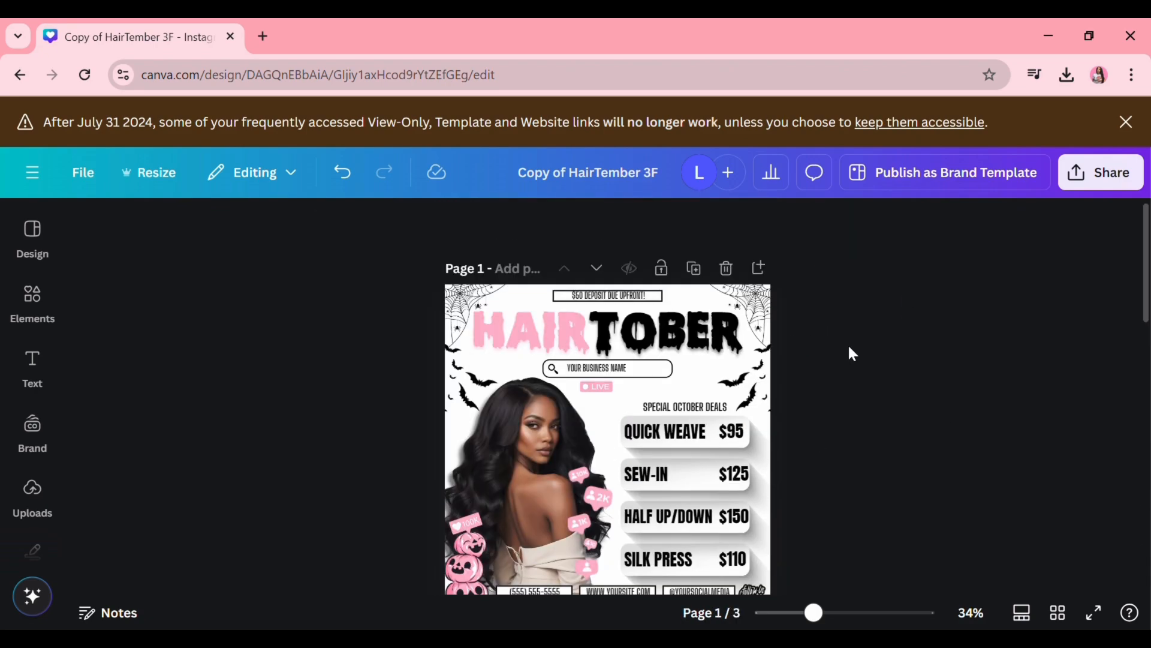
pyautogui.scroll(-14, 852, 353)
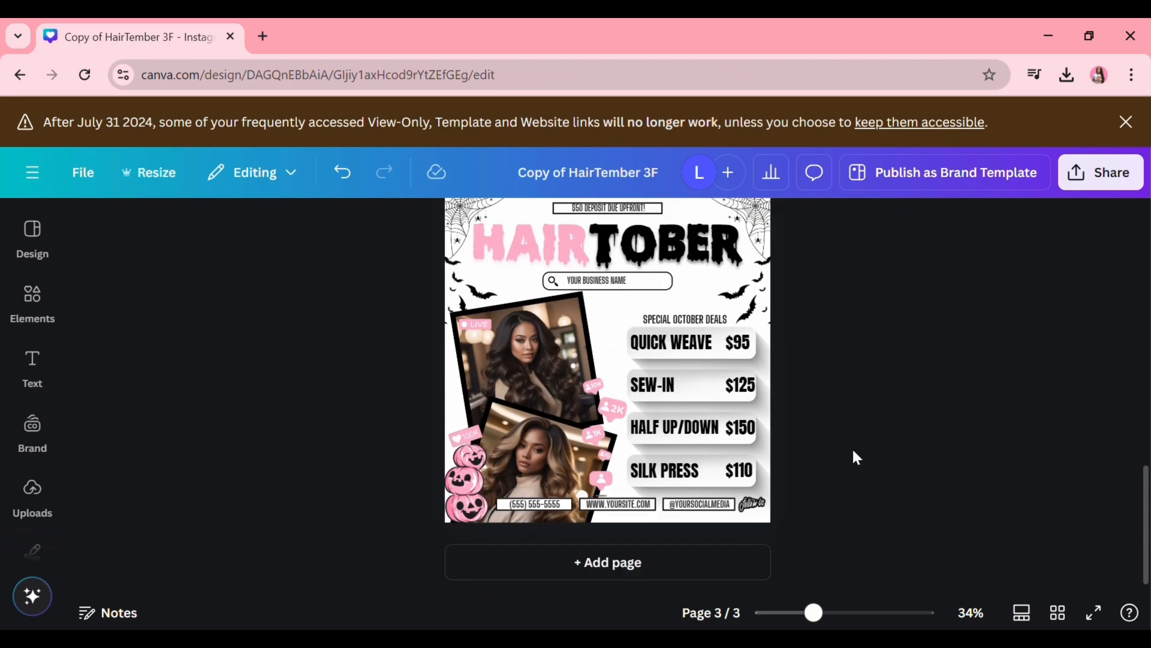
pyautogui.scroll(10, 851, 457)
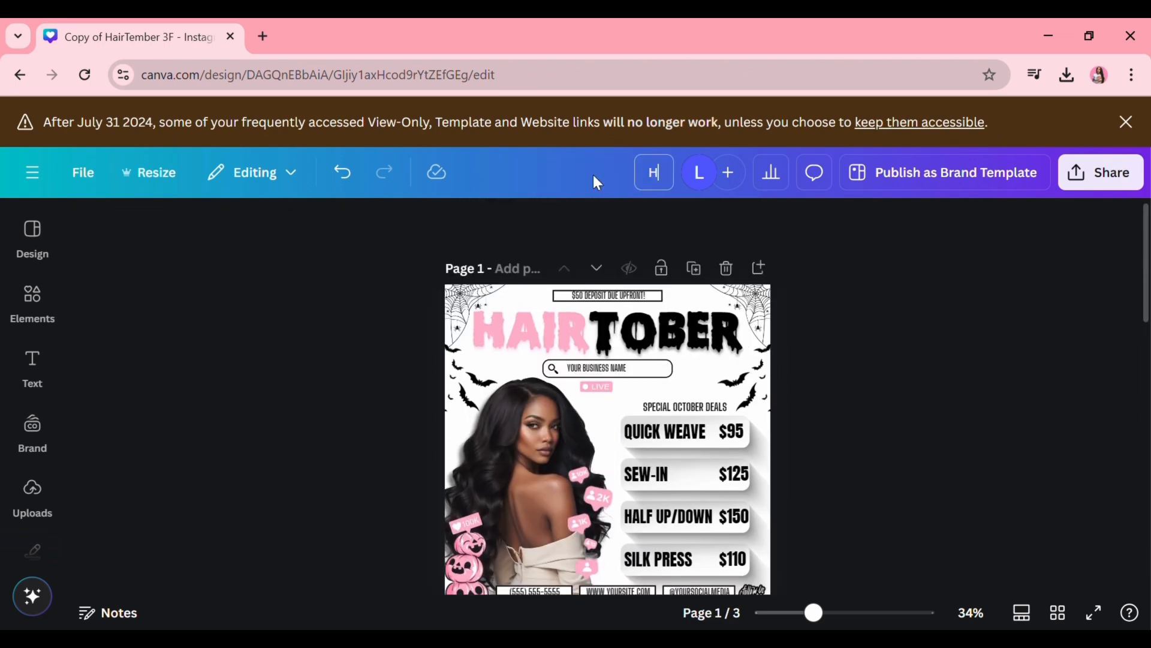
pyautogui.write('AIRTOBER - PINK 3F')
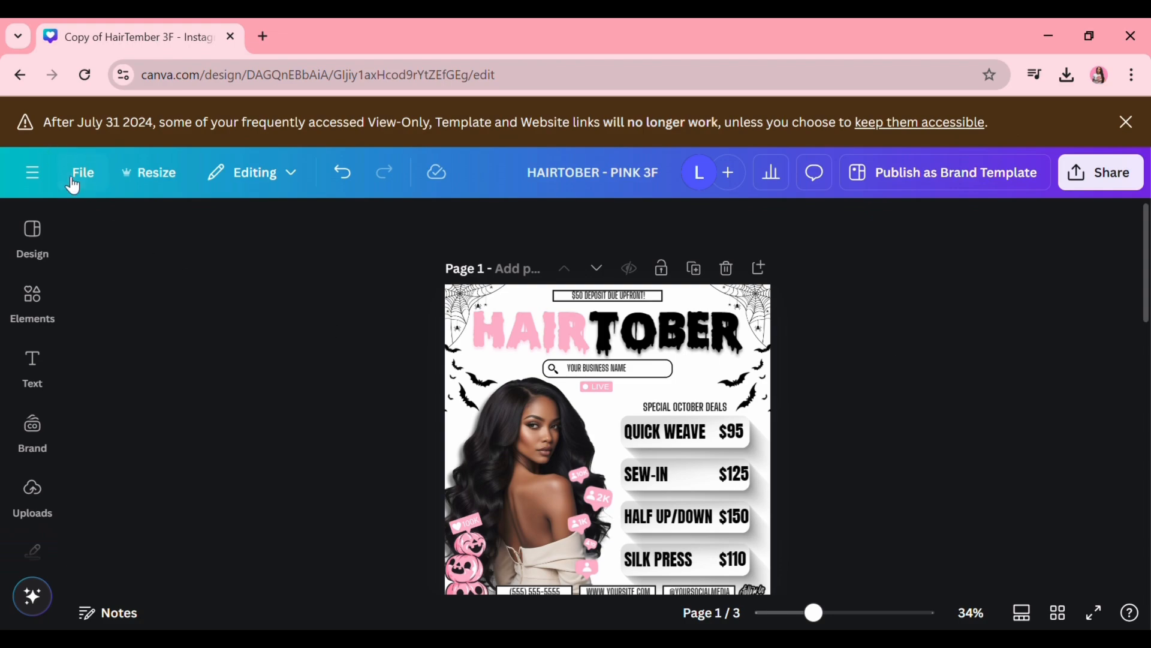
# Step: Examine the three HAIRTOBER flyer pages up close from page 1 to page 3
pyautogui.scroll(-2, 935, 384)
pyautogui.moveTo(814, 612); pyautogui.dragTo(843, 612)
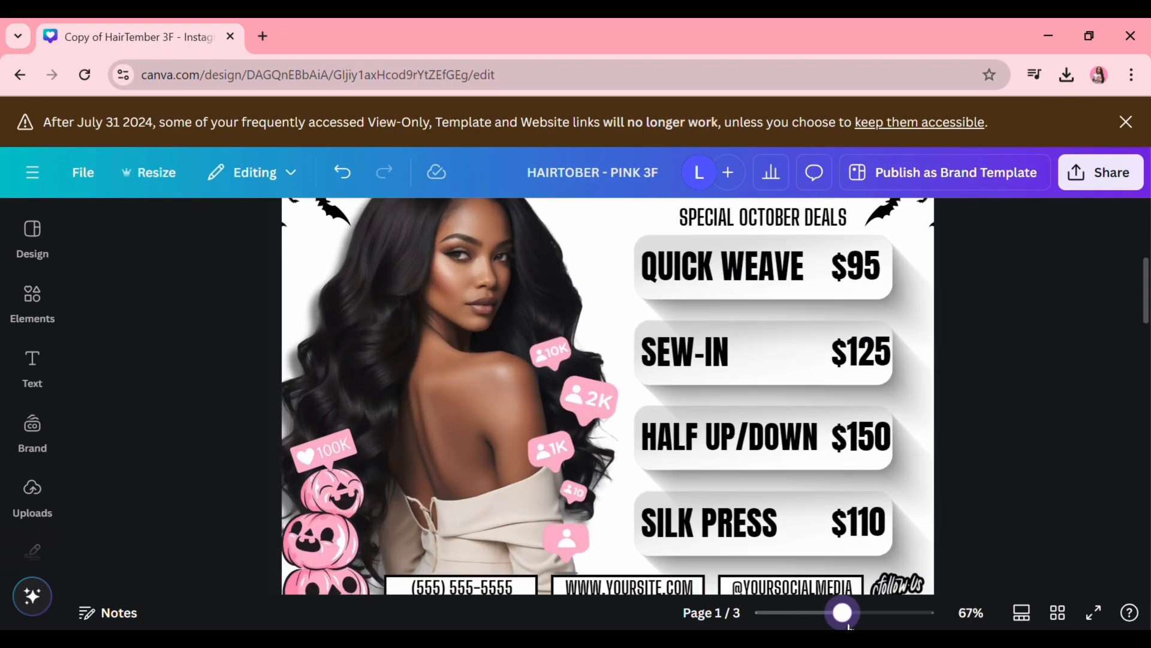
pyautogui.scroll(5, 885, 465)
pyautogui.scroll(-10, 1009, 434)
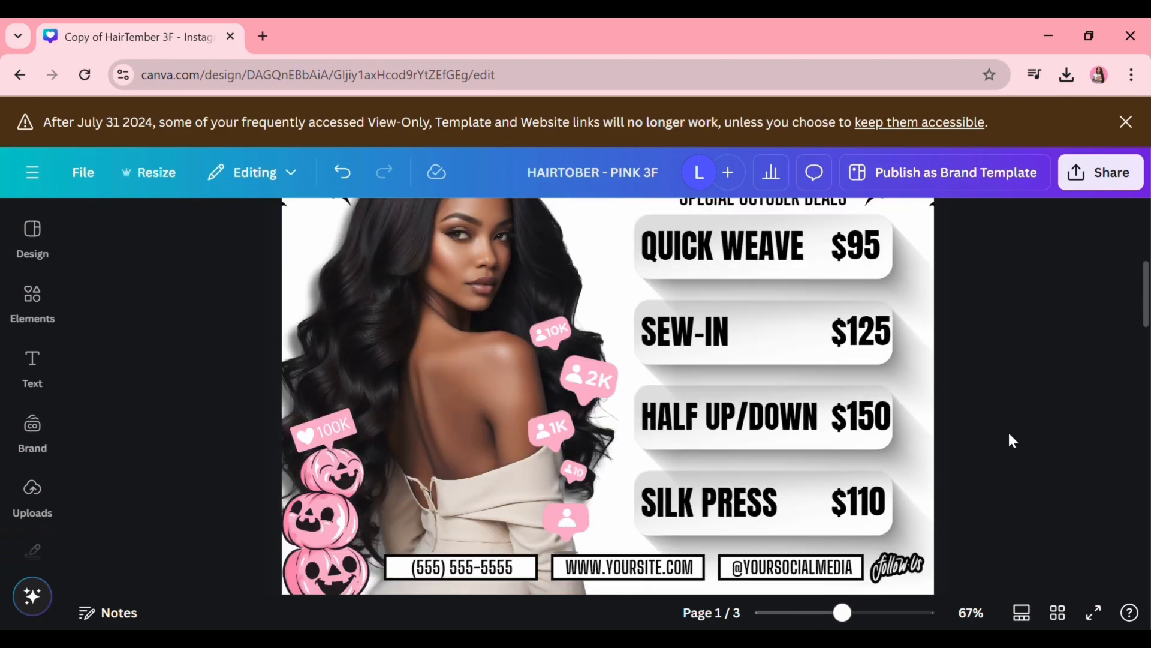
pyautogui.scroll(-10, 1009, 442)
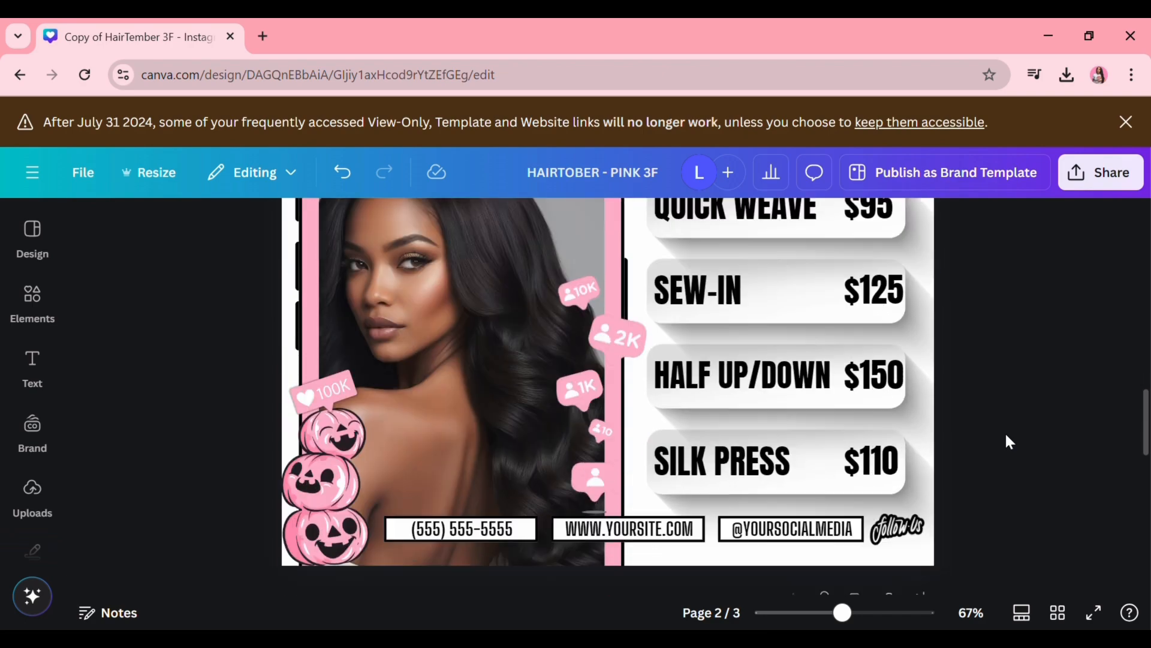
pyautogui.scroll(-5, 1006, 441)
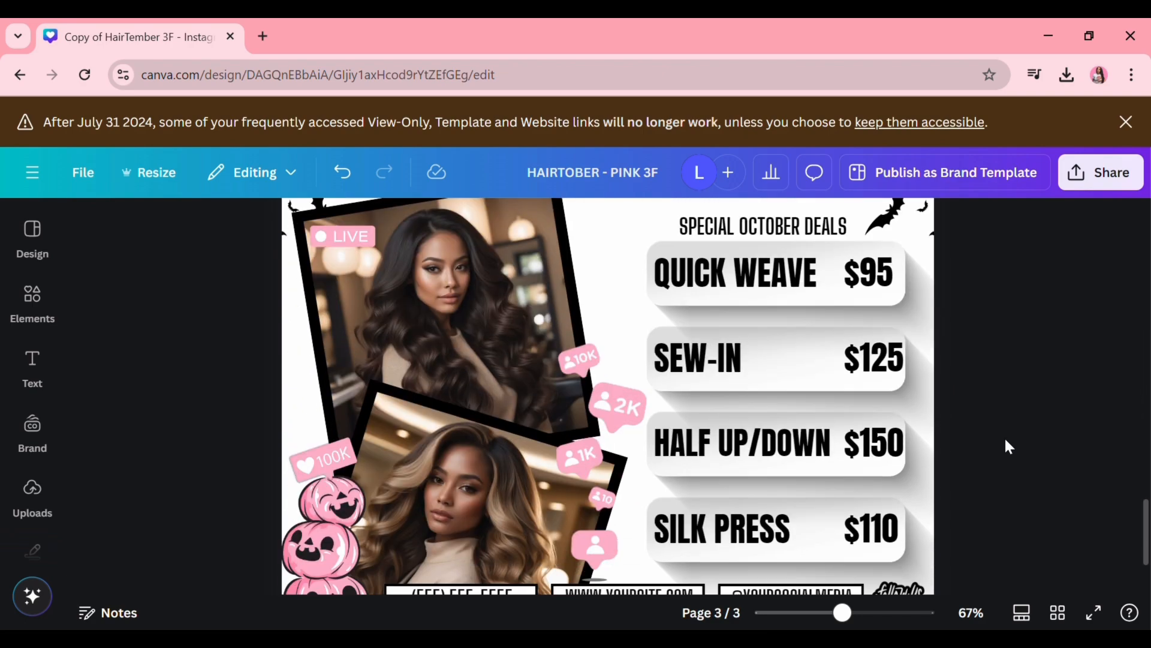
pyautogui.click(1065, 177)
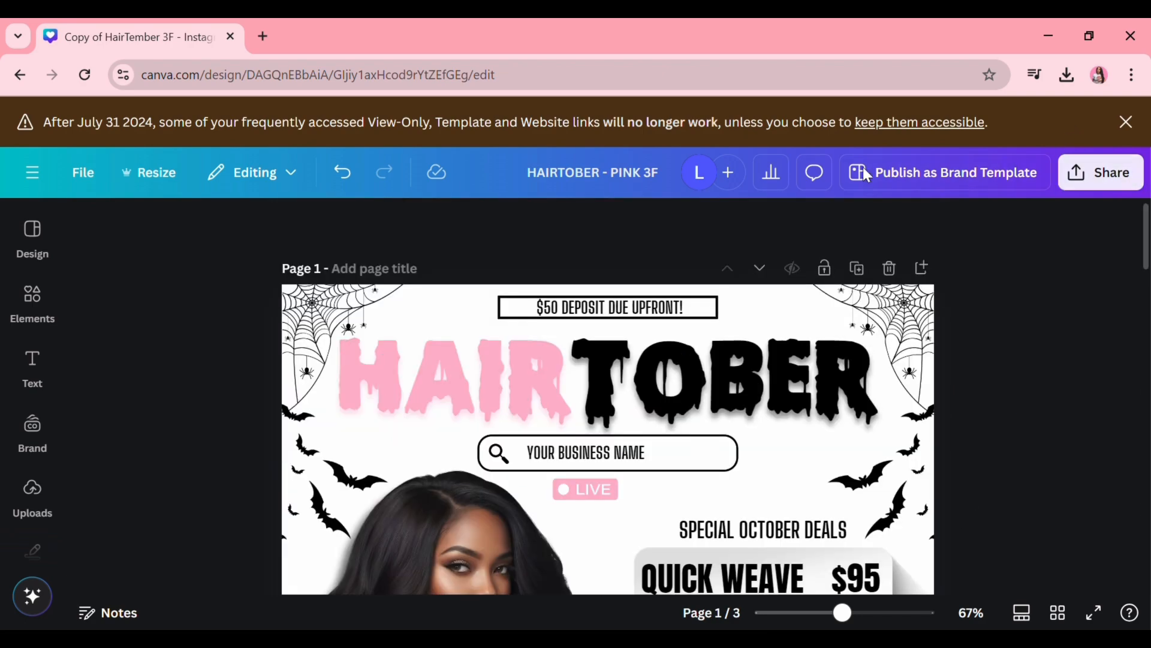
# Step: Make a copy of the HAIRTOBER design and rename the copy as WIGTOBER - PINK 3F
pyautogui.click(82, 172)
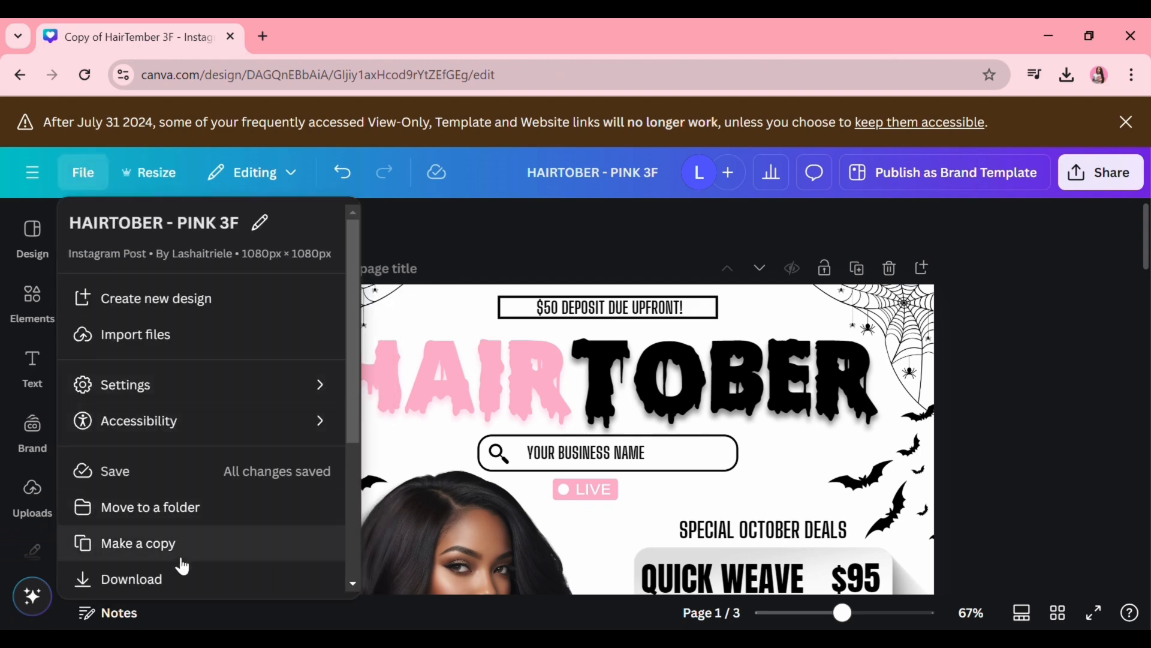
pyautogui.click(200, 556)
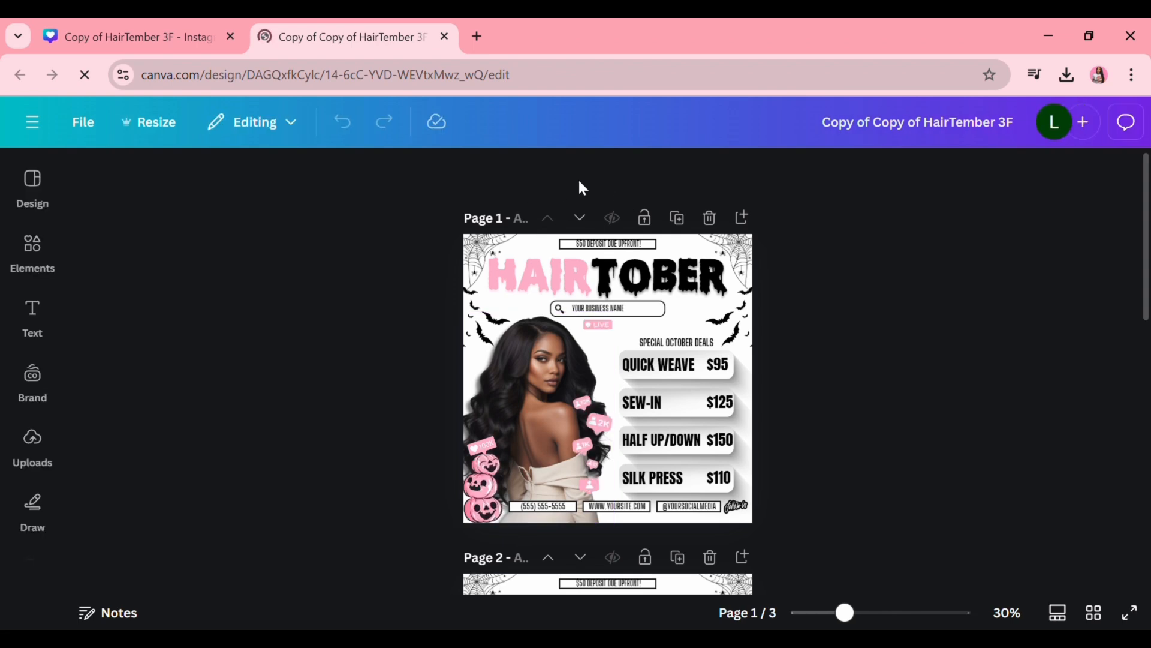
pyautogui.click(627, 127)
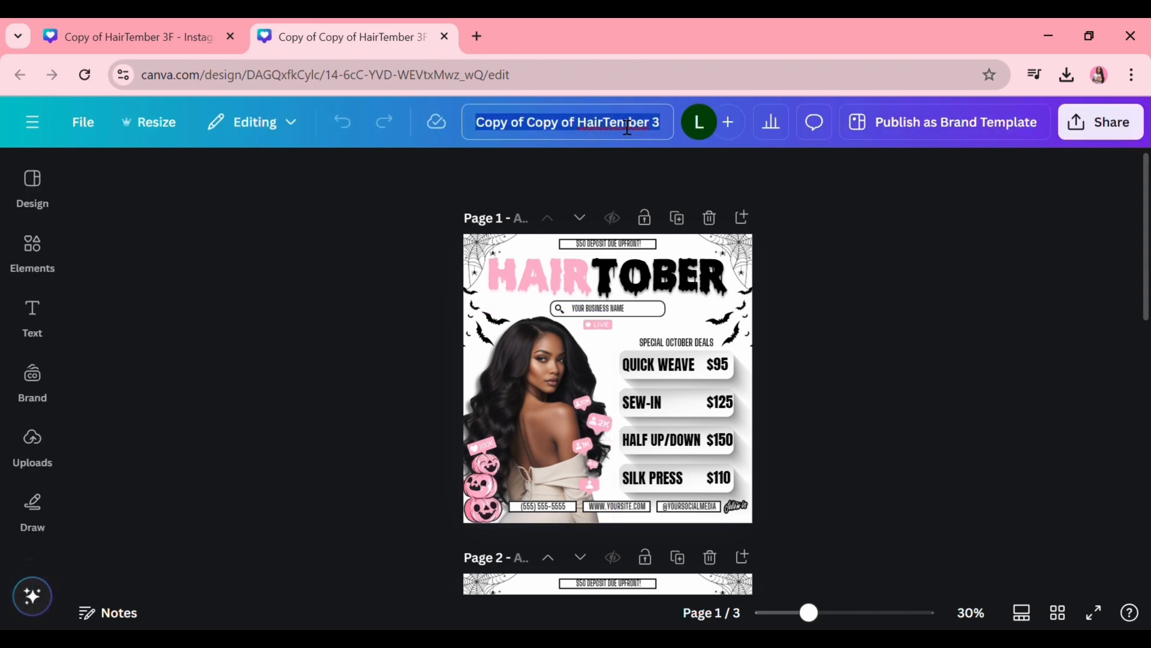
pyautogui.press('BackSpace')
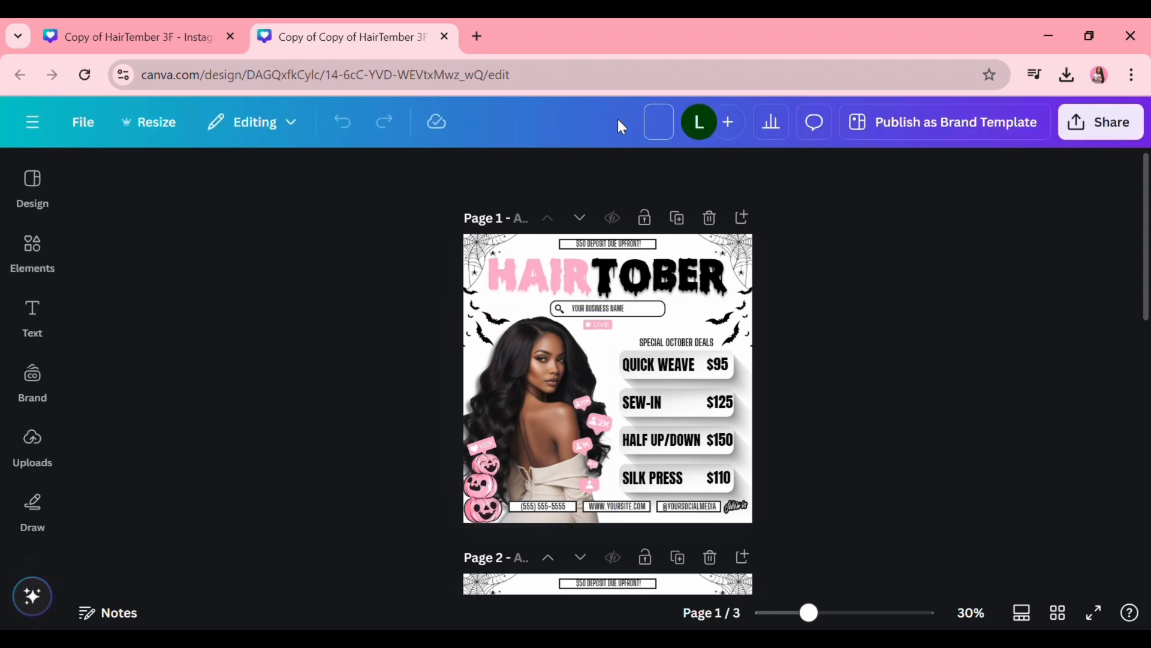
pyautogui.write('WIGTOBER - PINK 3F')
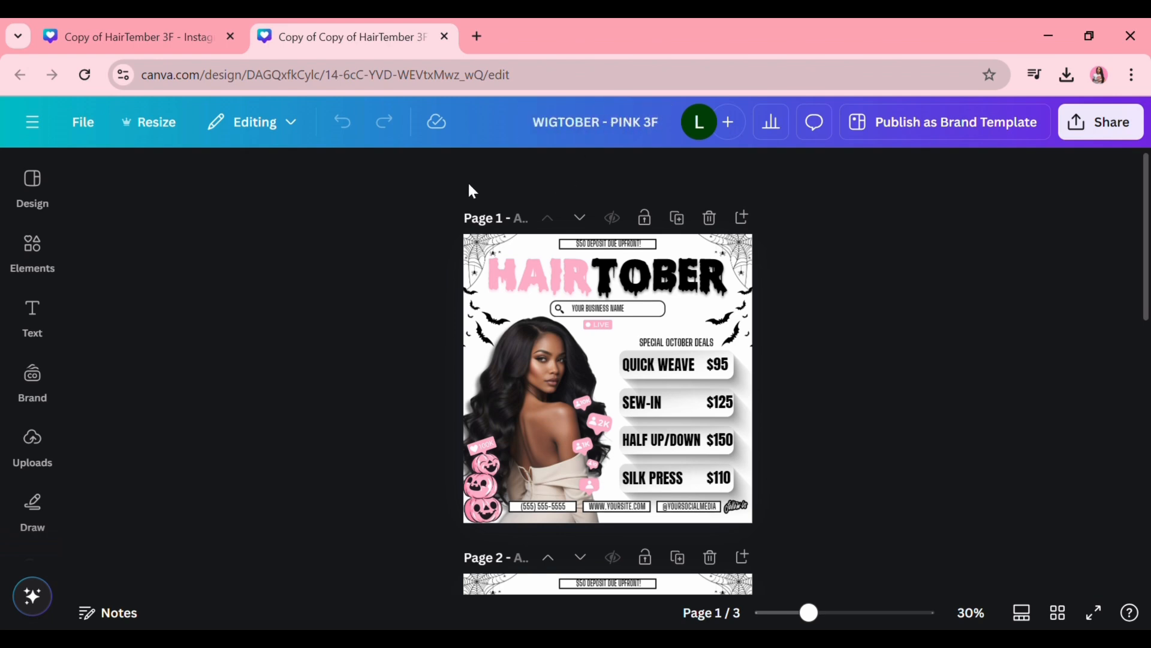
# Step: Replace the pink word HAIR in the page 1 title with WIG
pyautogui.moveTo(814, 612)
pyautogui.mouseDown()
pyautogui.moveTo(838, 612)
pyautogui.moveTo(827, 613)
pyautogui.mouseUp()
pyautogui.scroll(1, 542, 378)
pyautogui.click(538, 298)
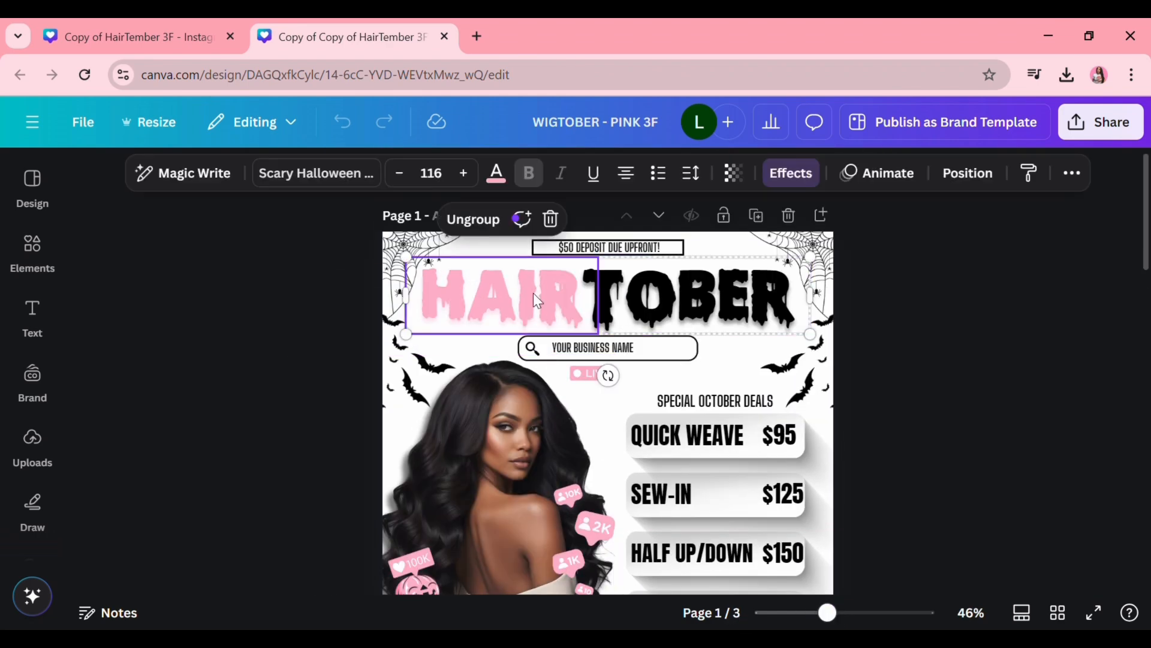
pyautogui.click(538, 298)
pyautogui.click(585, 311)
pyautogui.moveTo(585, 311); pyautogui.dragTo(405, 295)
pyautogui.write('WIG')
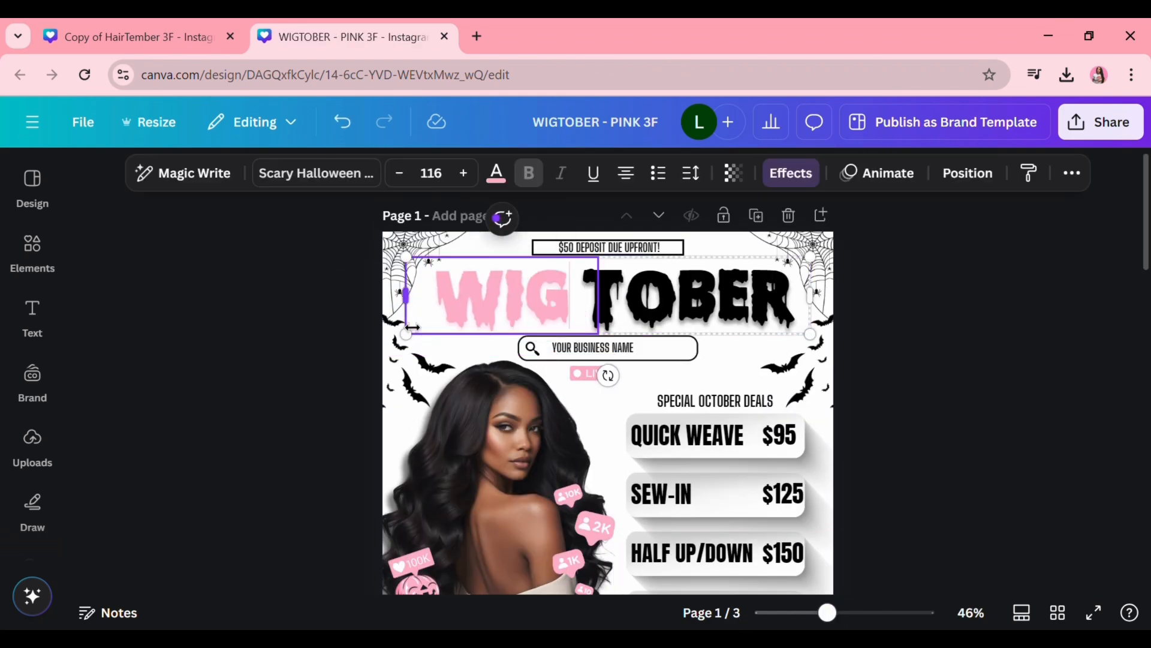
pyautogui.click(627, 183)
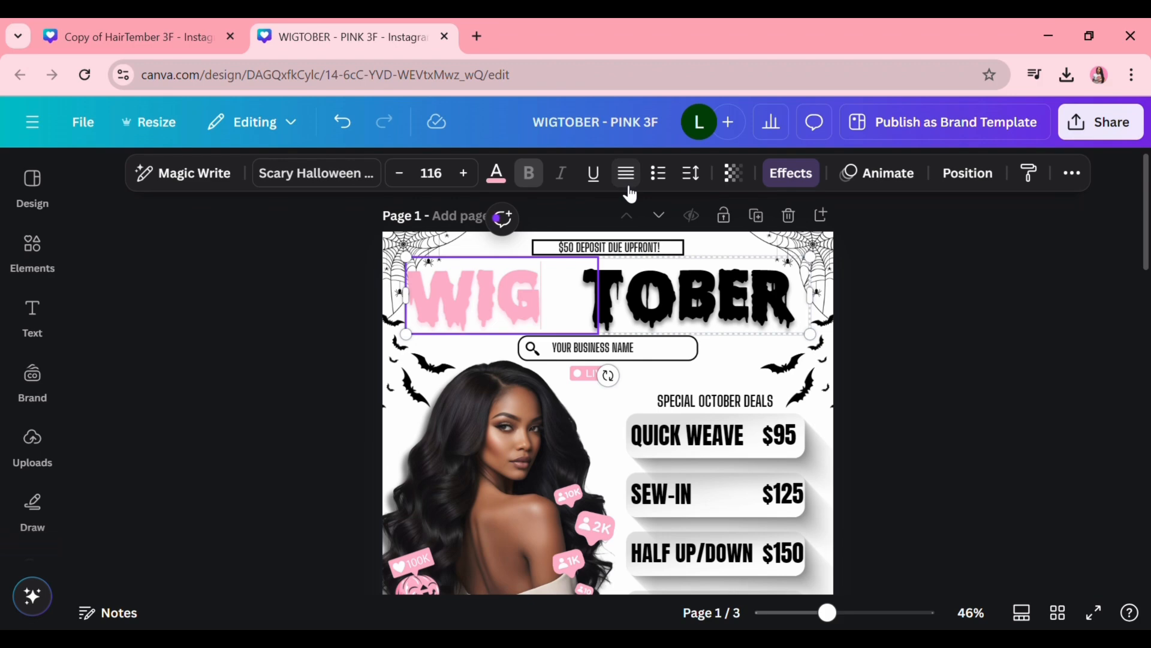
pyautogui.click(627, 184)
pyautogui.click(627, 183)
# Step: Ungroup the page 1 title, narrow WIG's text box to fit the word and move it against TOBER
pyautogui.click(319, 297)
pyautogui.click(541, 289)
pyautogui.click(472, 220)
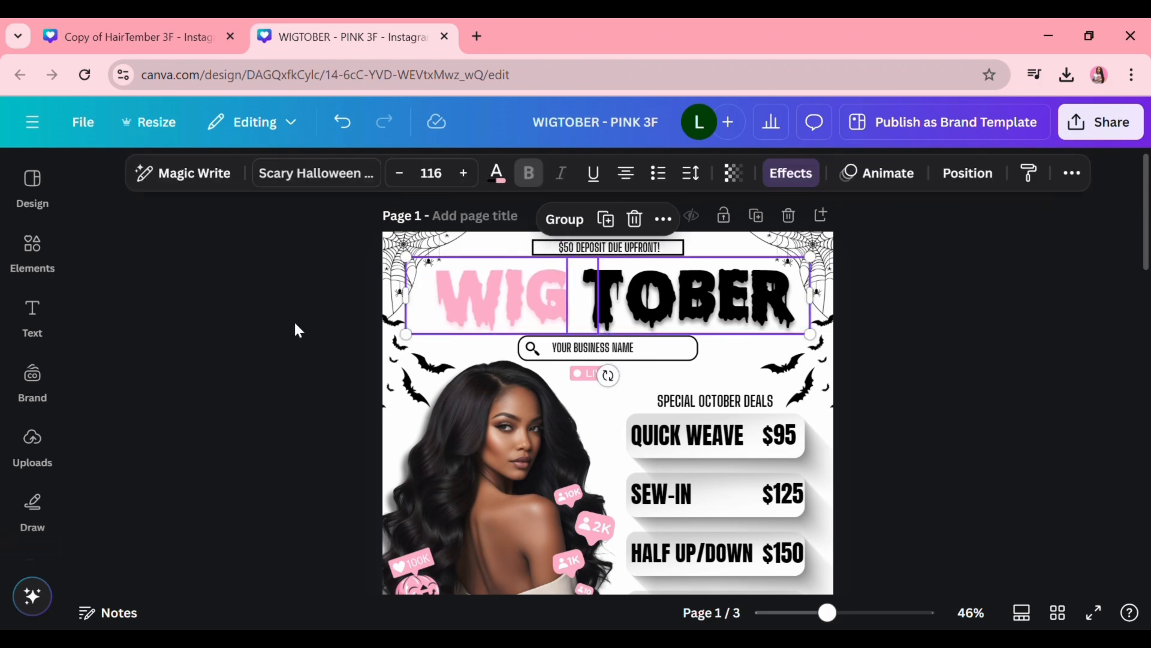
pyautogui.click(520, 301)
pyautogui.moveTo(599, 294); pyautogui.dragTo(564, 307)
pyautogui.moveTo(437, 318); pyautogui.dragTo(474, 320)
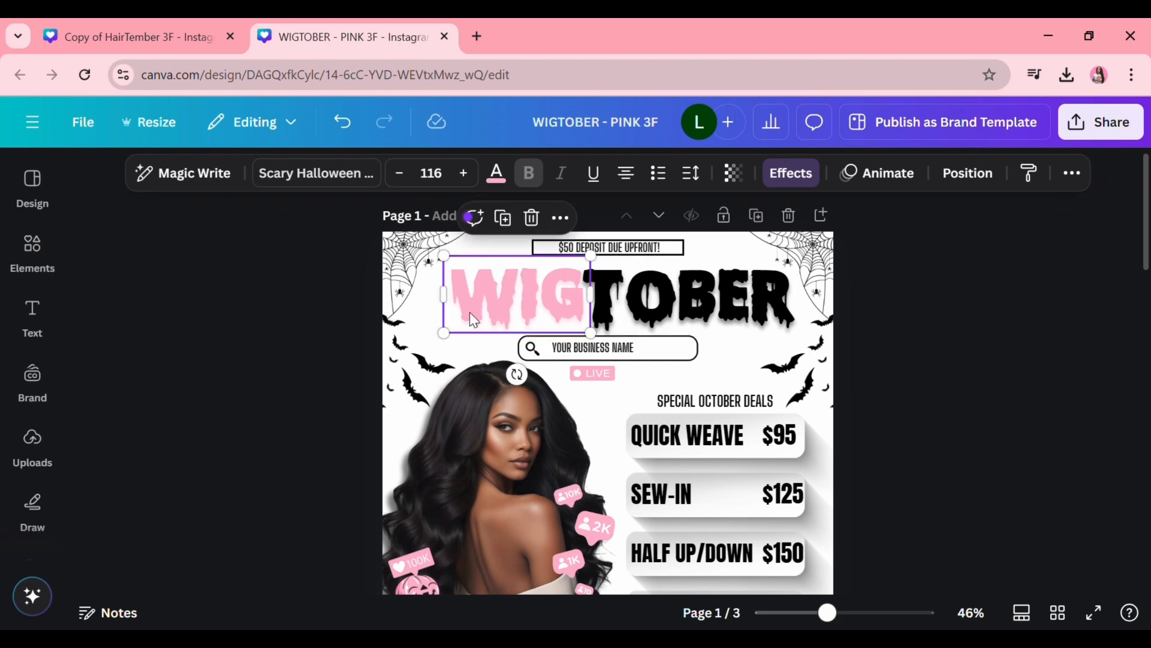
# Step: Line WIG up with TOBER and enlarge it slightly to font size 117
pyautogui.moveTo(508, 280); pyautogui.dragTo(514, 293)
pyautogui.moveTo(591, 259)
pyautogui.mouseDown()
pyautogui.moveTo(596, 275)
pyautogui.moveTo(593, 258)
pyautogui.mouseUp()
pyautogui.click(664, 297)
pyautogui.click(566, 293)
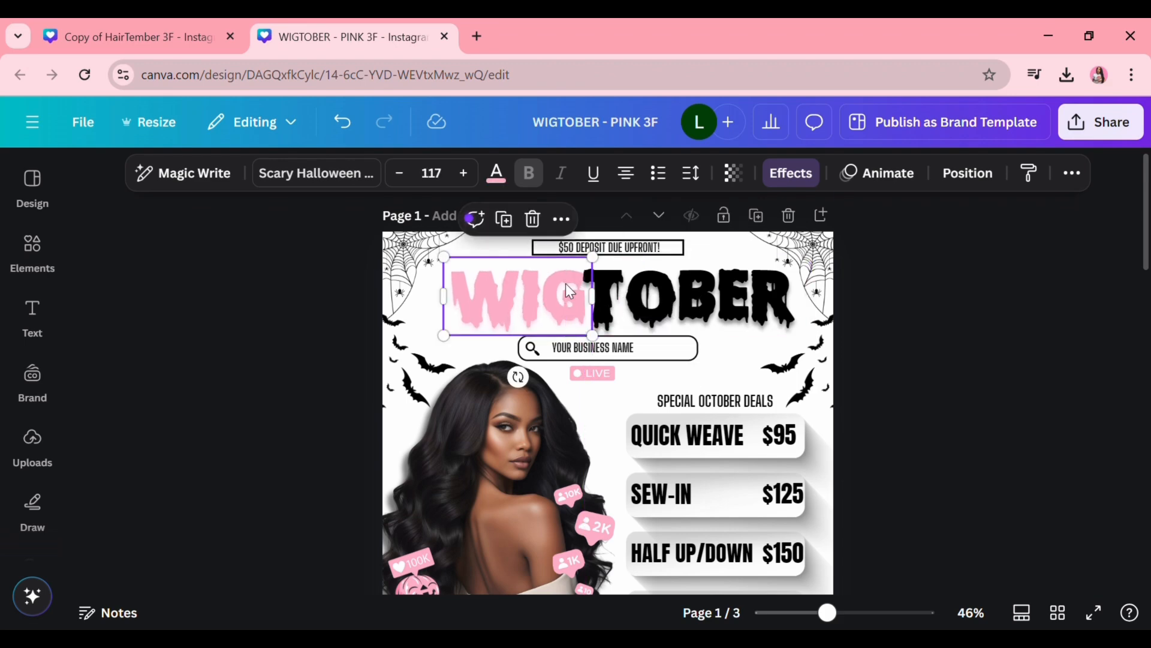
# Step: Lock the spider webs and bats on both sides of page 1
pyautogui.click(742, 314)
pyautogui.moveTo(308, 288); pyautogui.dragTo(408, 359)
pyautogui.click(462, 447)
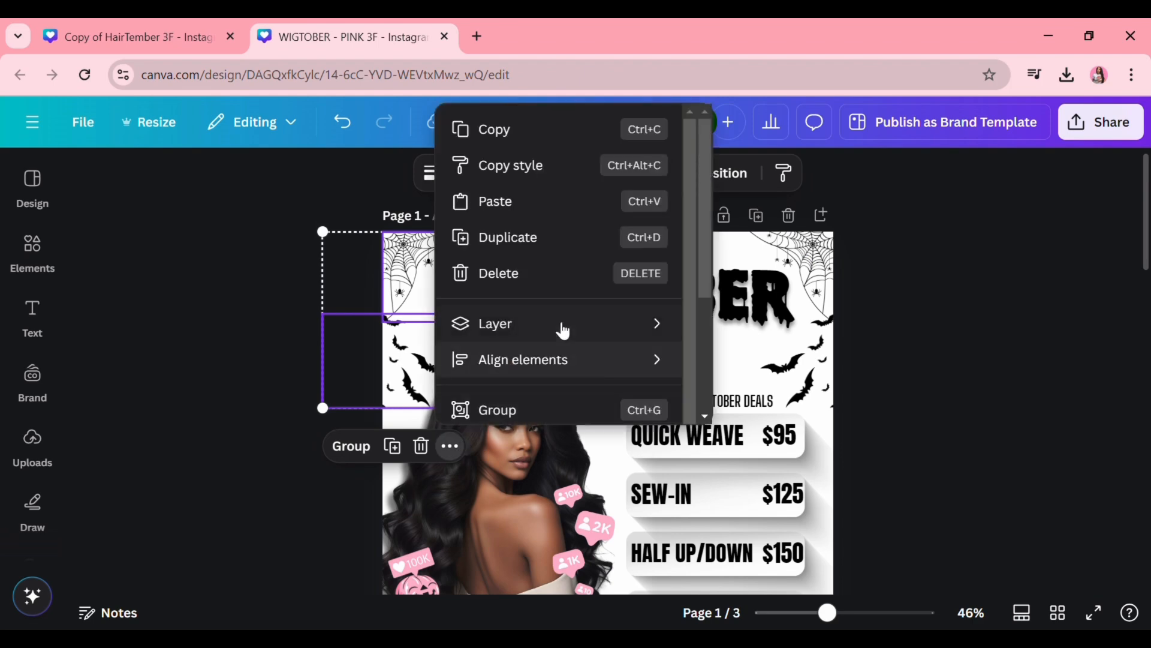
pyautogui.scroll(-3, 548, 329)
pyautogui.click(539, 307)
pyautogui.moveTo(881, 222); pyautogui.dragTo(753, 360)
pyautogui.click(876, 446)
pyautogui.scroll(-3, 953, 359)
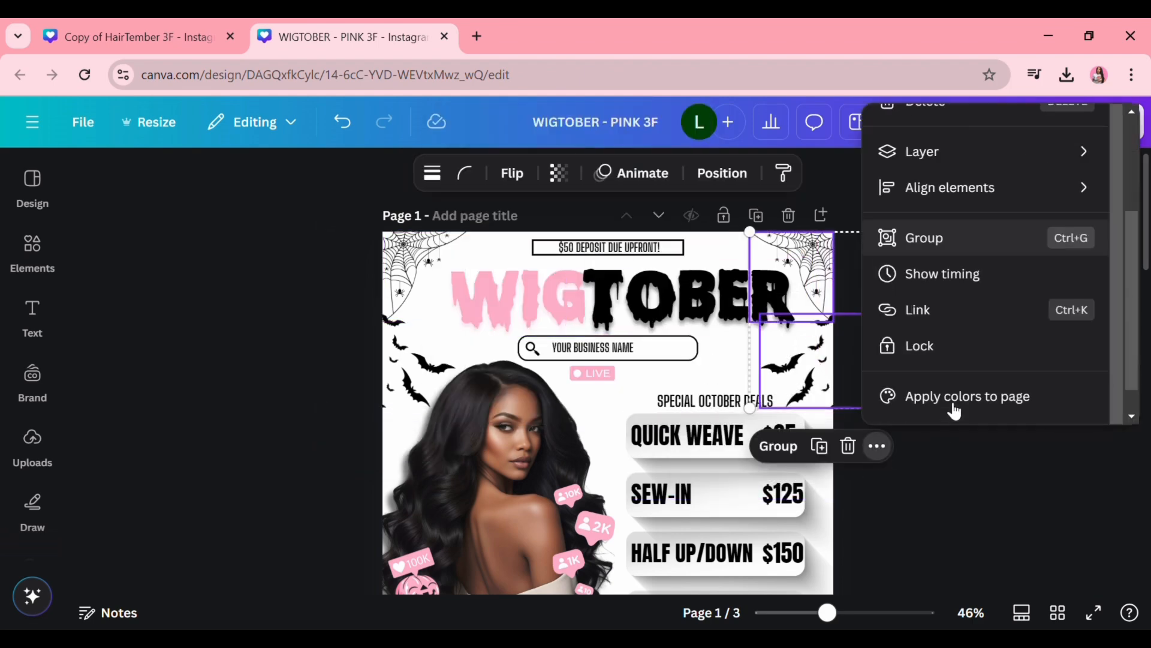
pyautogui.scroll(1, 955, 414)
pyautogui.click(956, 407)
# Step: Try grouping WIG with TOBER and shifting the title slightly left on page 1
pyautogui.moveTo(337, 303); pyautogui.dragTo(703, 318)
pyautogui.click(583, 219)
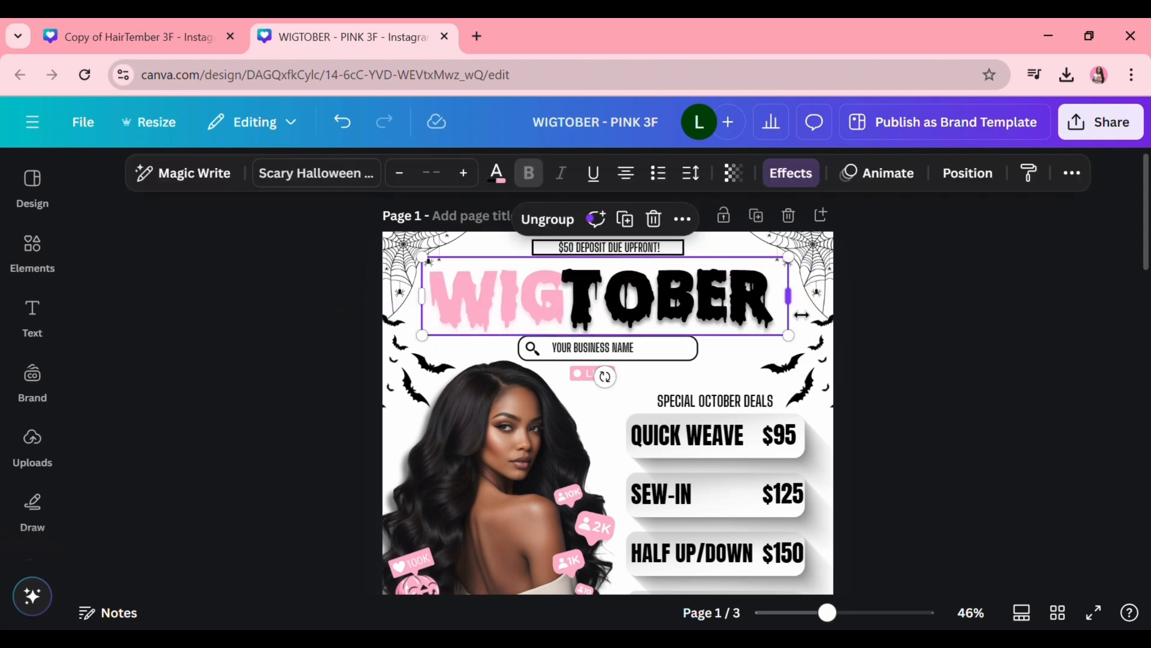
pyautogui.moveTo(792, 310)
pyautogui.mouseDown()
pyautogui.moveTo(781, 307)
pyautogui.moveTo(792, 303)
pyautogui.mouseUp()
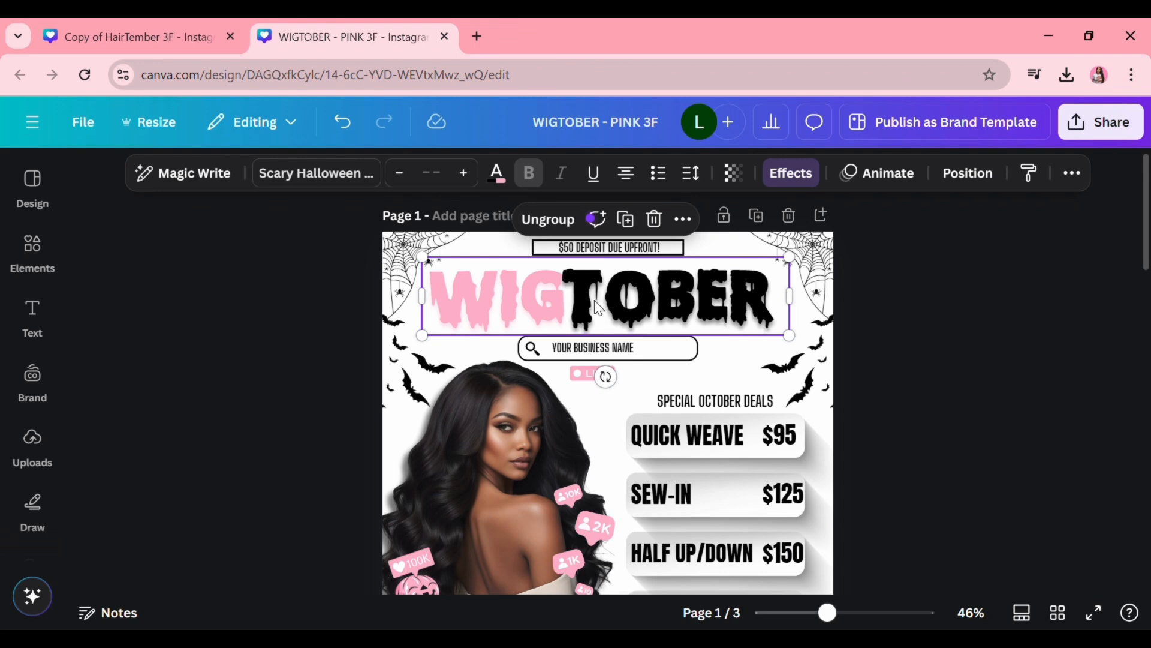
pyautogui.click(551, 219)
pyautogui.click(877, 395)
# Step: Narrow TOBER's text box to about 531 wide and move the word back against WIG
pyautogui.click(773, 305)
pyautogui.moveTo(789, 296); pyautogui.dragTo(764, 298)
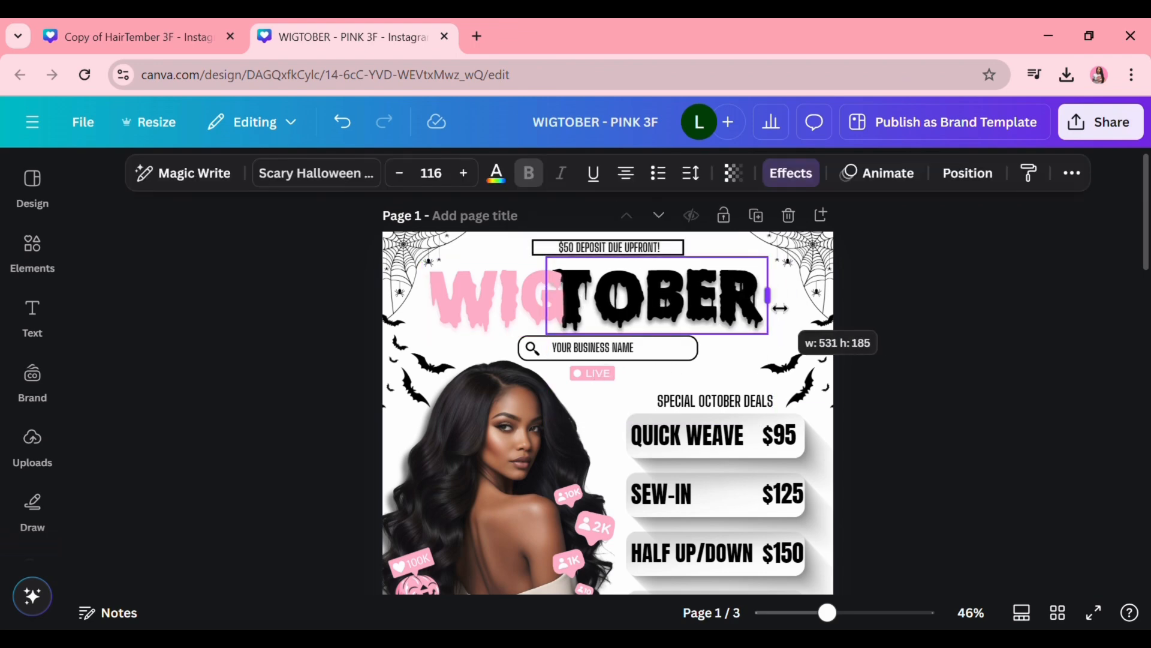
pyautogui.moveTo(673, 304); pyautogui.dragTo(687, 305)
# Step: Align WIG and TOBER with each other at their vertical middles and group them into one title
pyautogui.moveTo(368, 309); pyautogui.dragTo(563, 306)
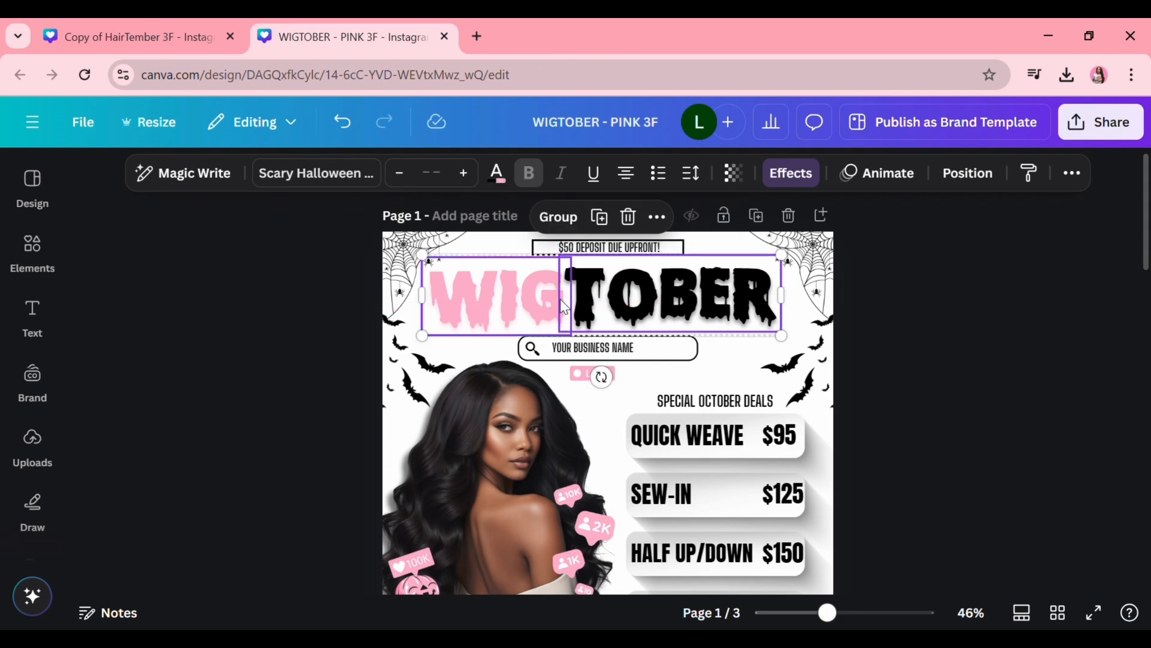
pyautogui.click(658, 217)
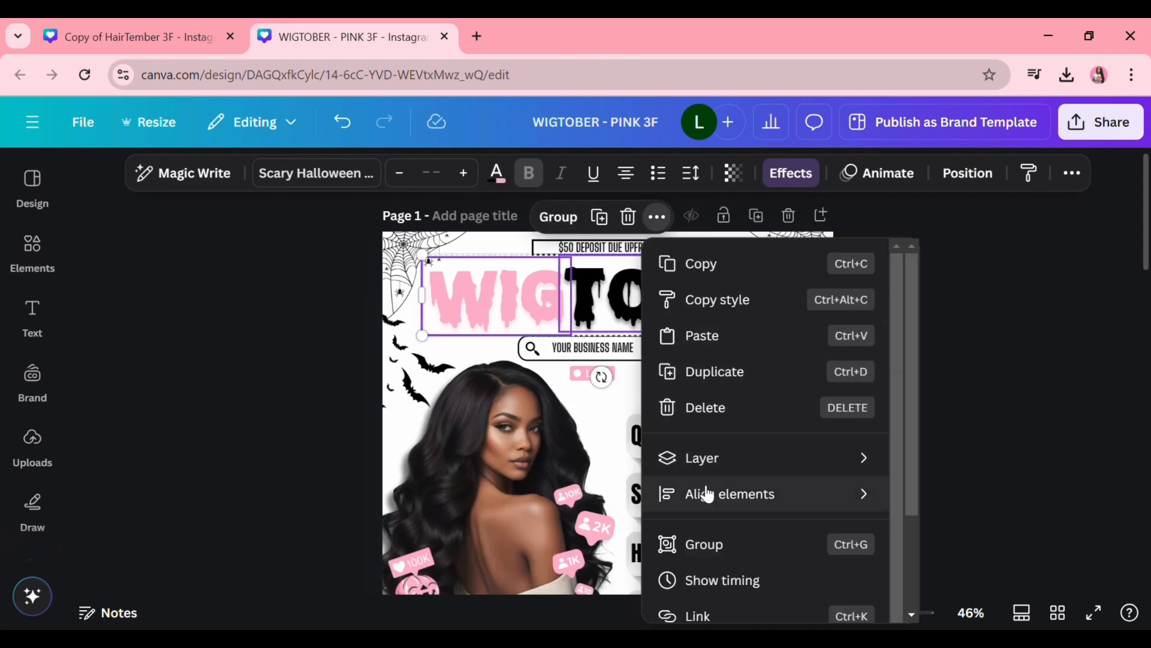
pyautogui.moveTo(774, 495)
pyautogui.click(971, 561)
pyautogui.hotkey('ctrl', 'g')
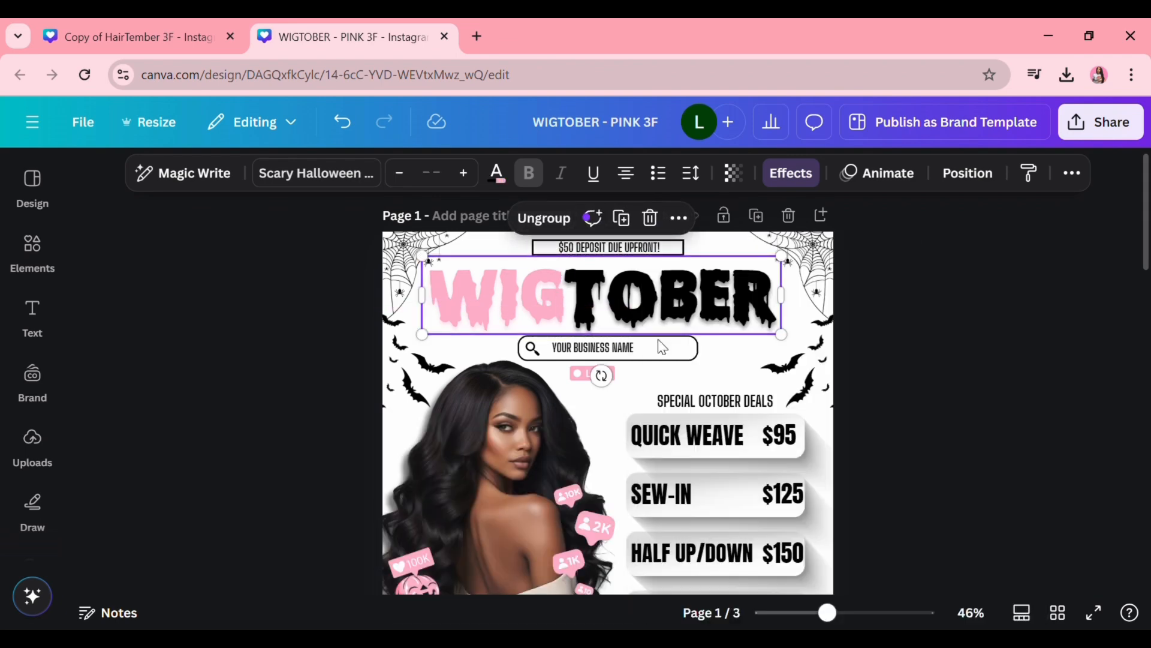
# Step: Centre the grouped WIGTOBER title horizontally on page 1
pyautogui.click(679, 218)
pyautogui.moveTo(822, 493)
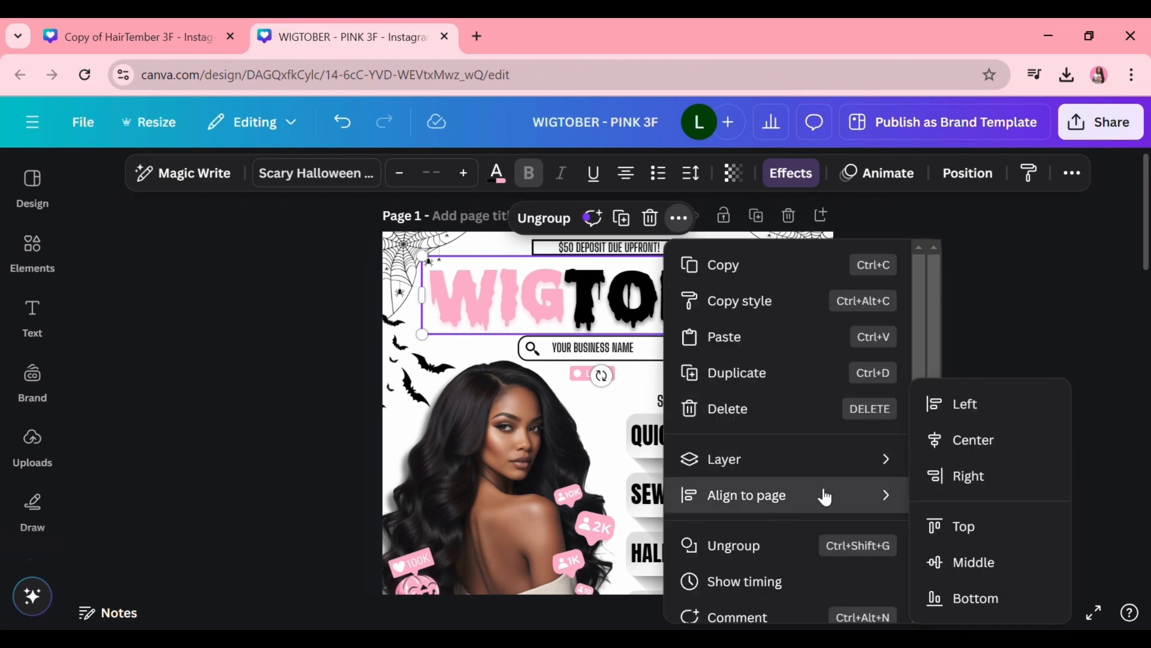
pyautogui.click(983, 441)
pyautogui.click(995, 443)
# Step: Copy the WIGTOBER title from page 1 and replace the HAIRTOBER title on page 2 with it
pyautogui.rightClick(581, 300)
pyautogui.click(660, 128)
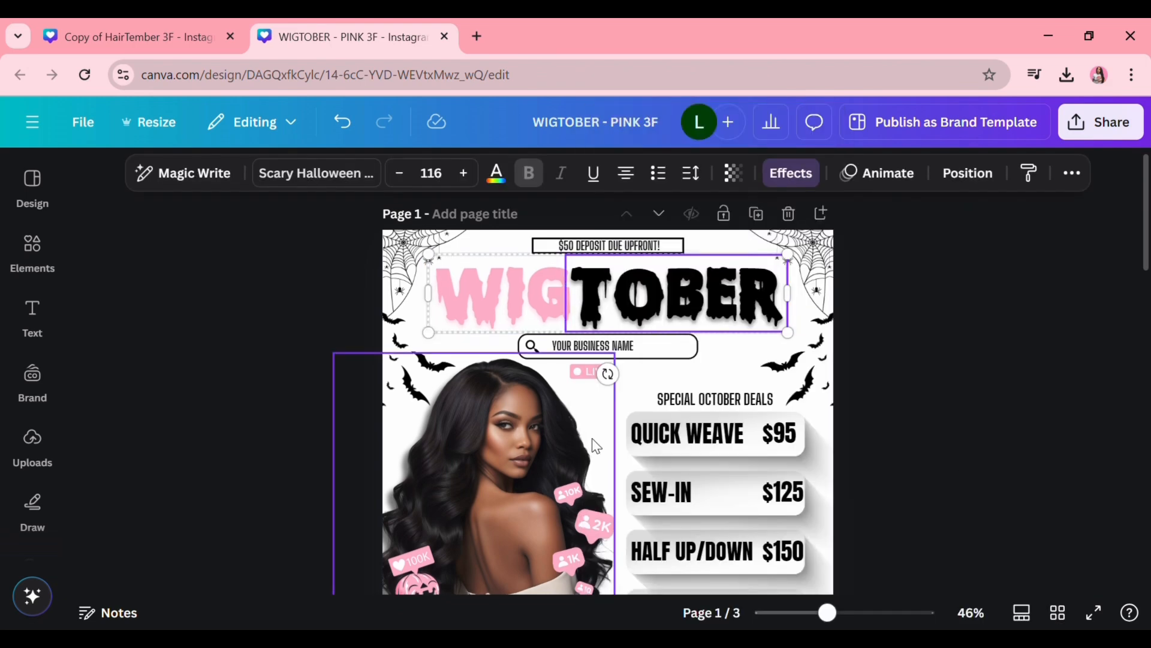
pyautogui.scroll(-6, 591, 445)
pyautogui.click(632, 351)
pyautogui.press('Delete')
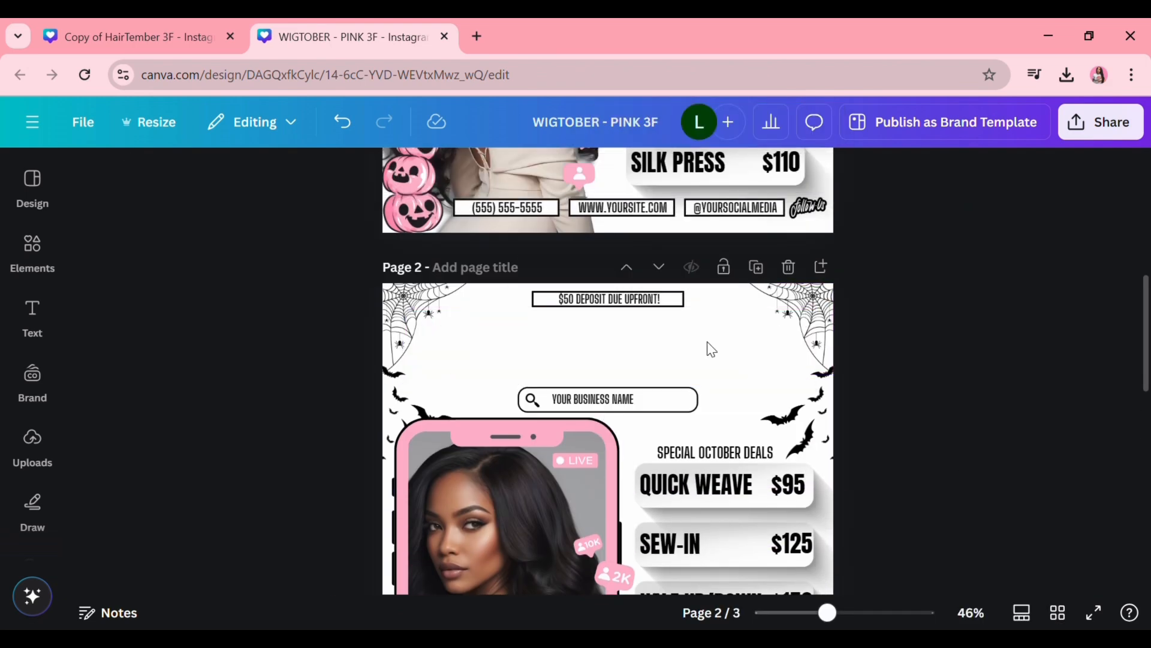
pyautogui.hotkey('ctrl', 'v')
# Step: Replace the HAIRTOBER title on page 3 with the copied WIGTOBER title
pyautogui.scroll(-10, 708, 347)
pyautogui.click(688, 288)
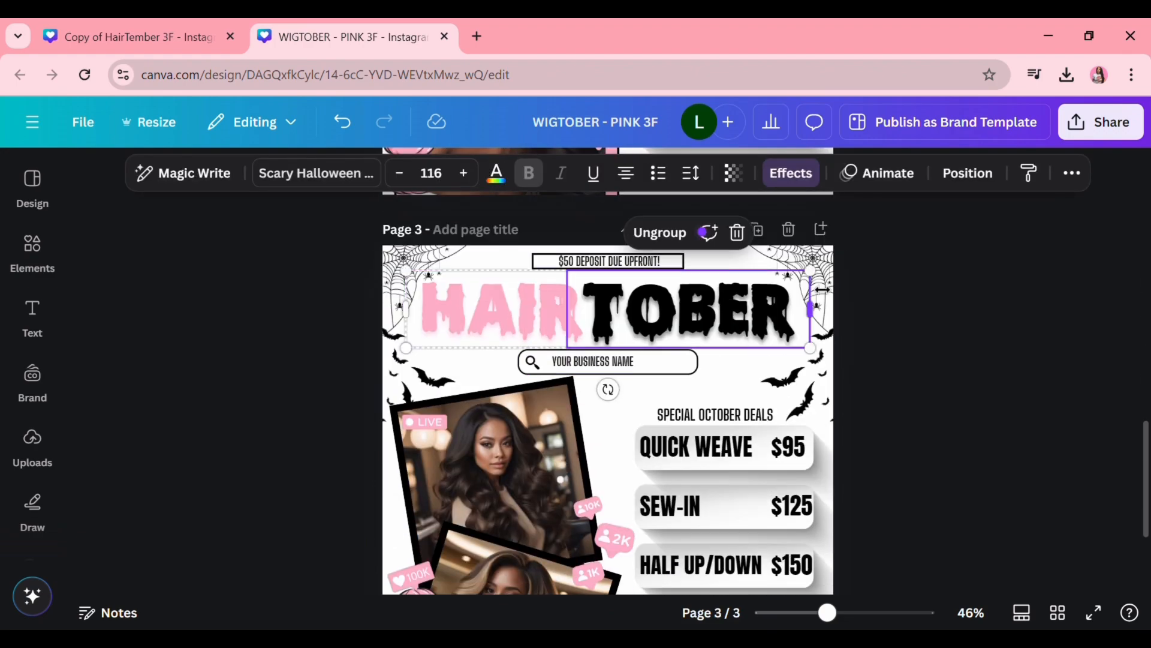
pyautogui.press('Delete')
pyautogui.hotkey('ctrl', 'v')
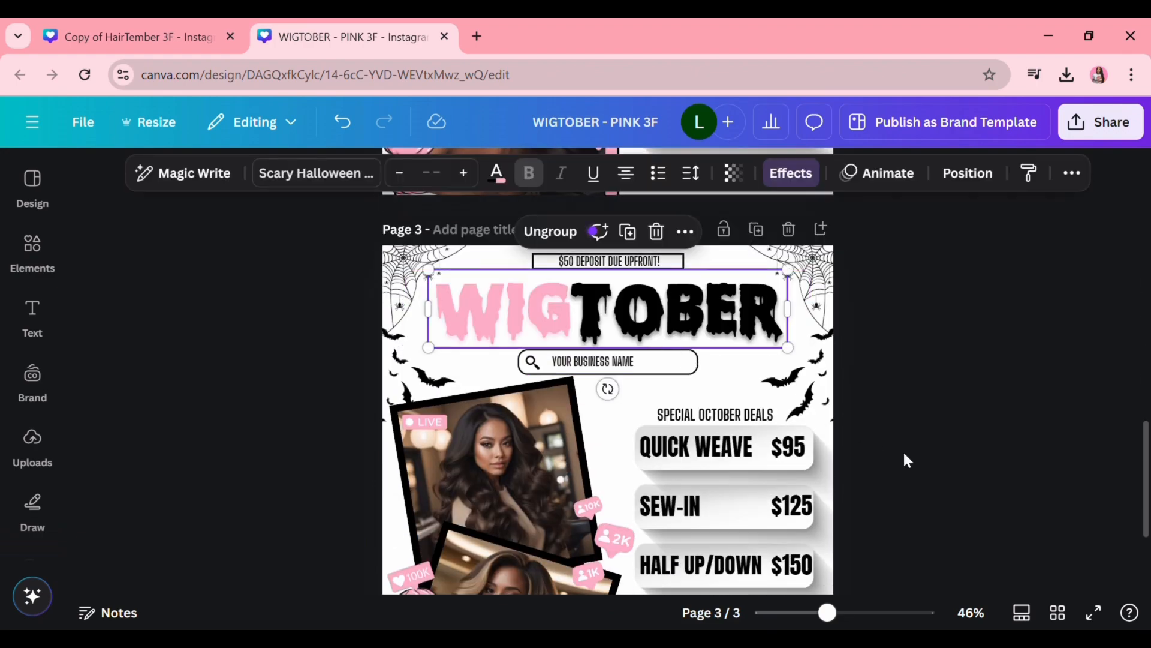
pyautogui.scroll(15, 694, 456)
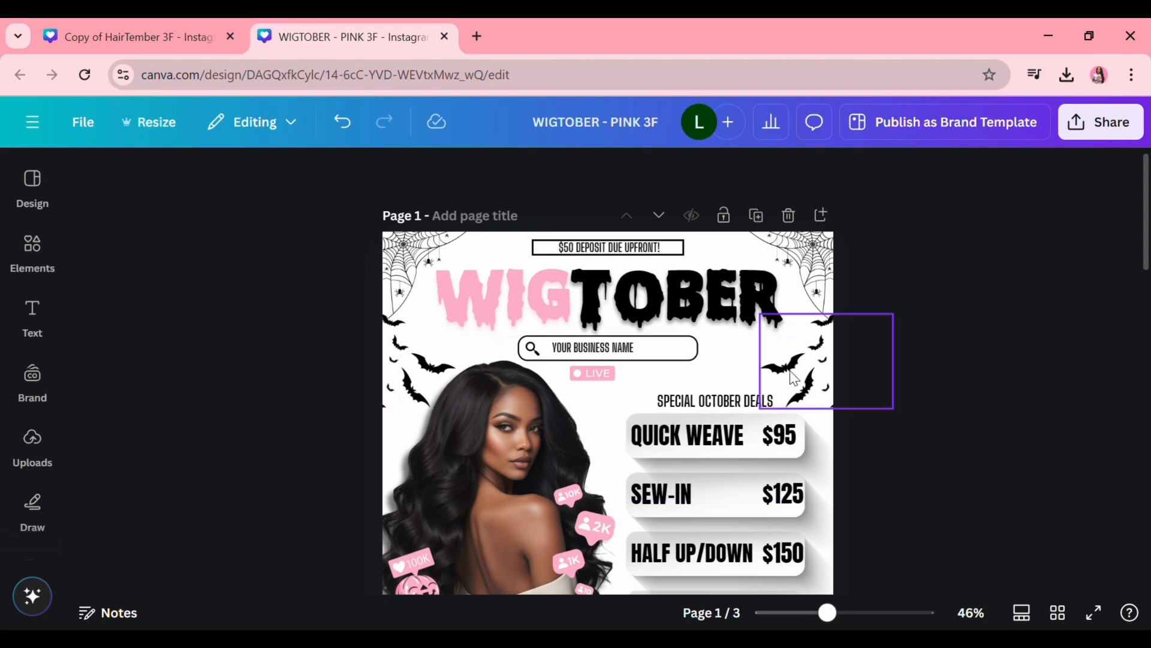
pyautogui.click(162, 38)
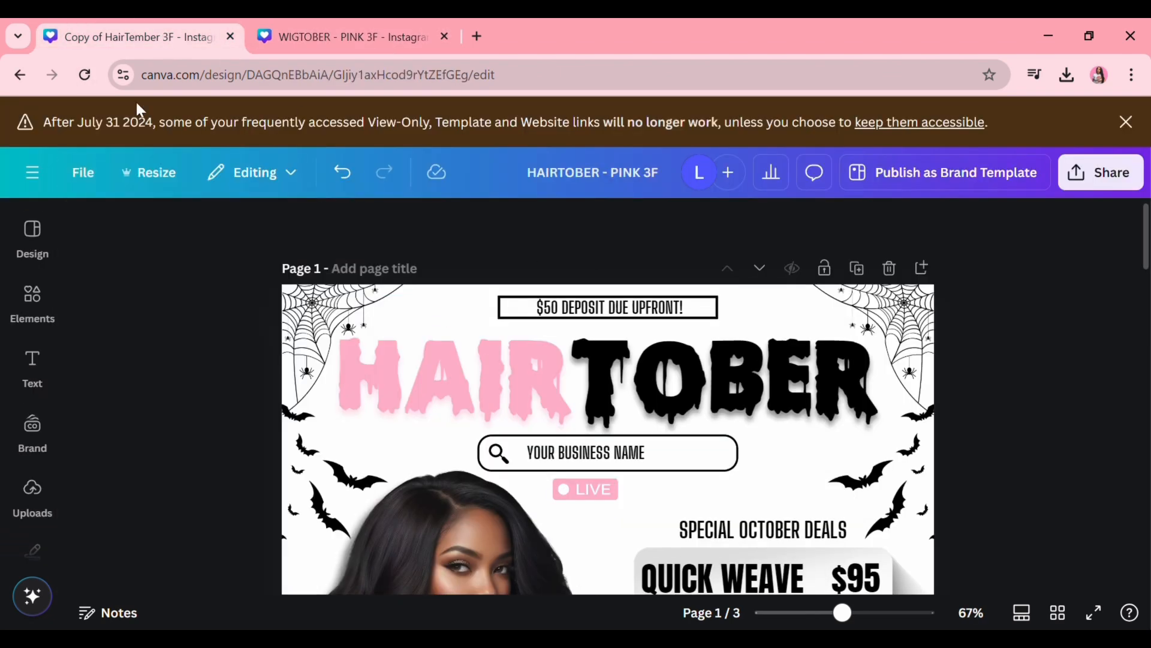
pyautogui.click(83, 177)
pyautogui.click(342, 37)
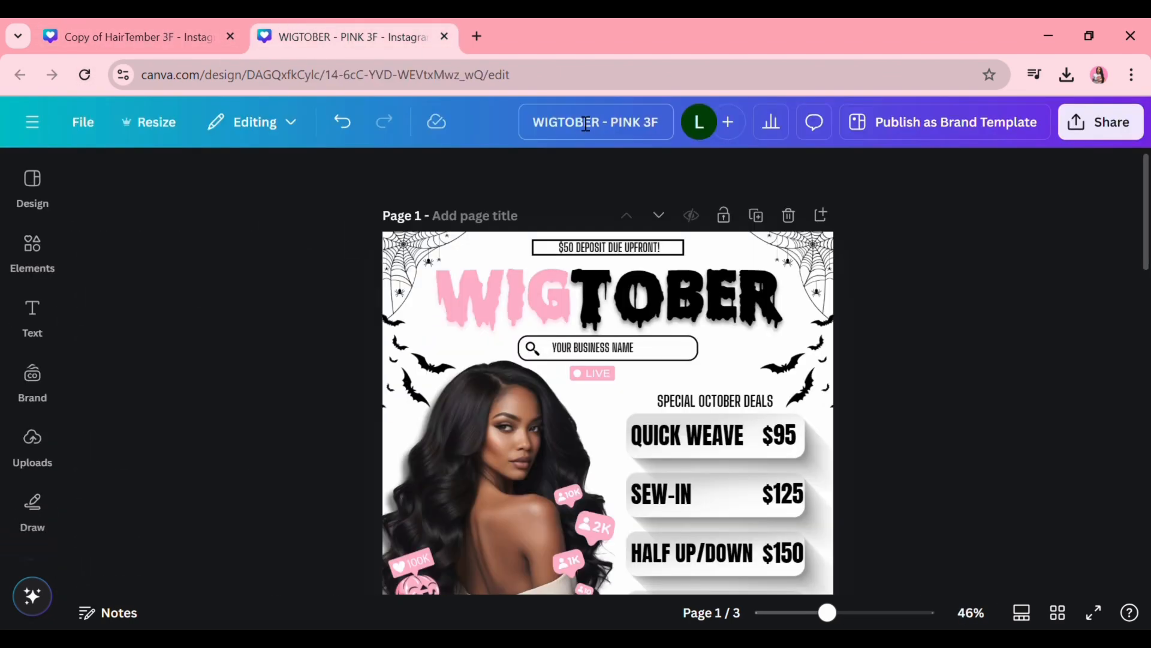
# Step: On page 1, change QUICK WEAVE to 22 INCH and the deals heading to SPECIAL OCTOBER CLOSURE DEALS
pyautogui.doubleClick(746, 450)
pyautogui.hotkey('ctrl', 'a')
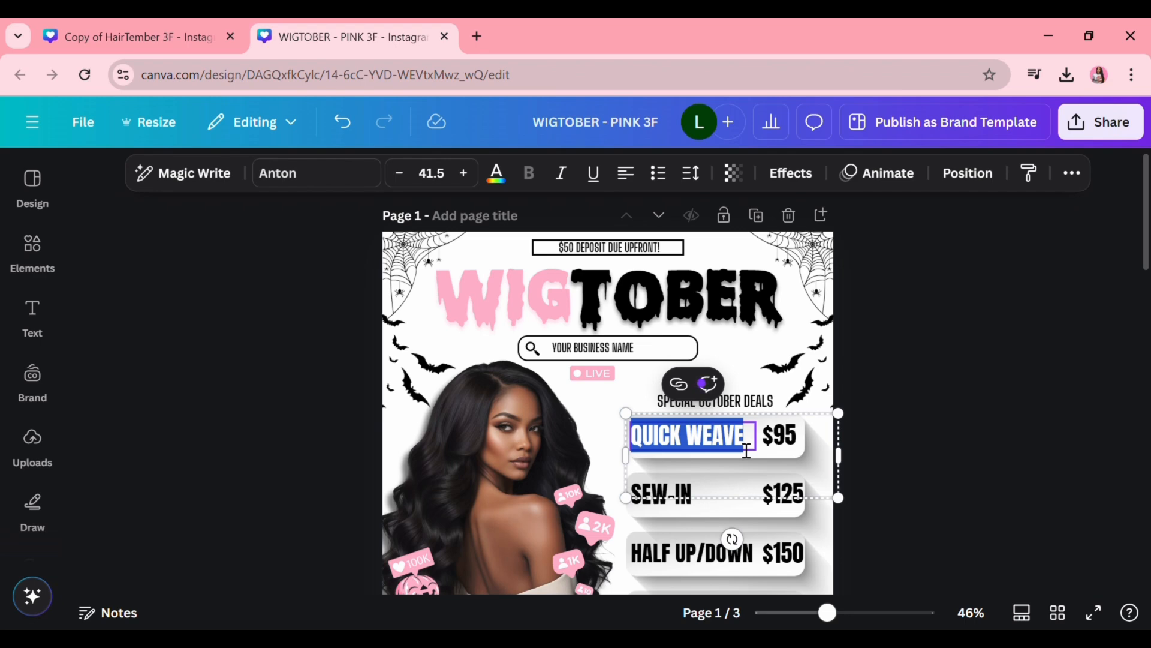
pyautogui.write('24')
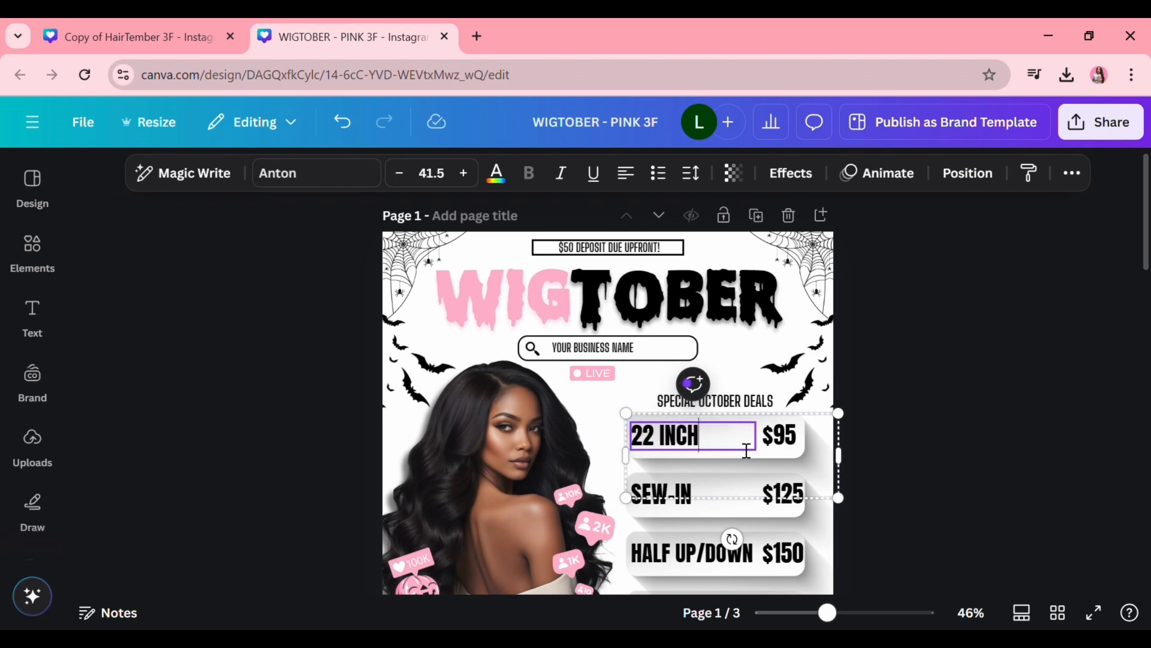
pyautogui.click(748, 398)
pyautogui.write('CLOSURE')
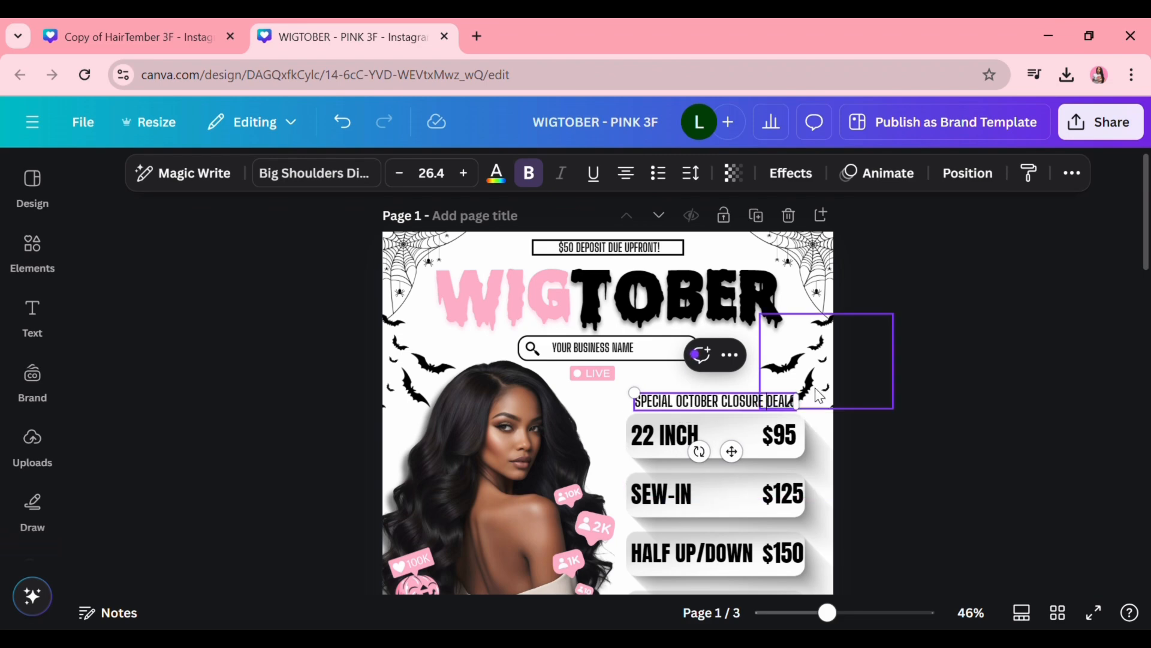
# Step: On page 1, move the closure deals heading clear of the bats and set the 22 INCH price to $250
pyautogui.moveTo(730, 451); pyautogui.dragTo(727, 462)
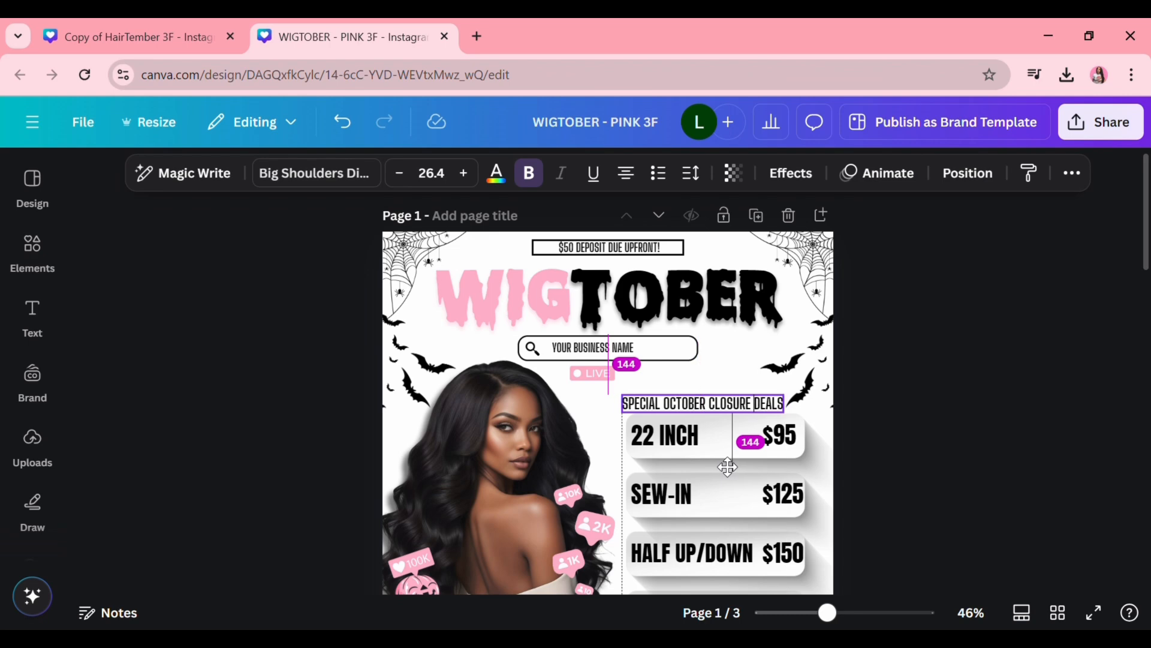
pyautogui.click(930, 468)
pyautogui.click(803, 433)
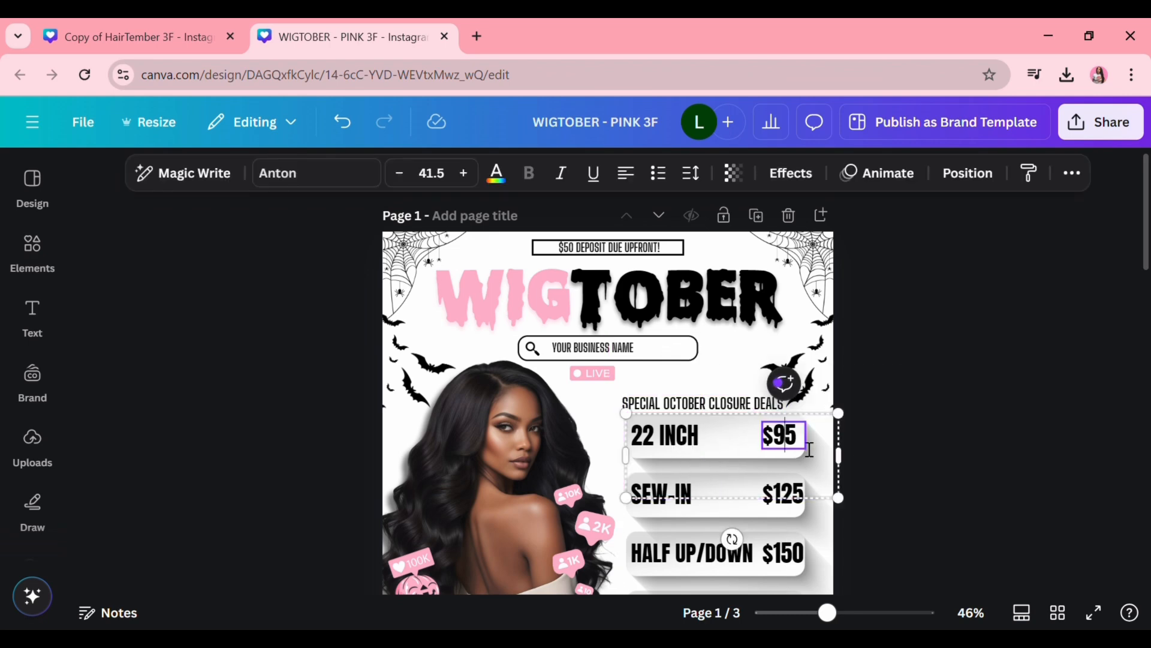
pyautogui.doubleClick(804, 433)
pyautogui.write('$250')
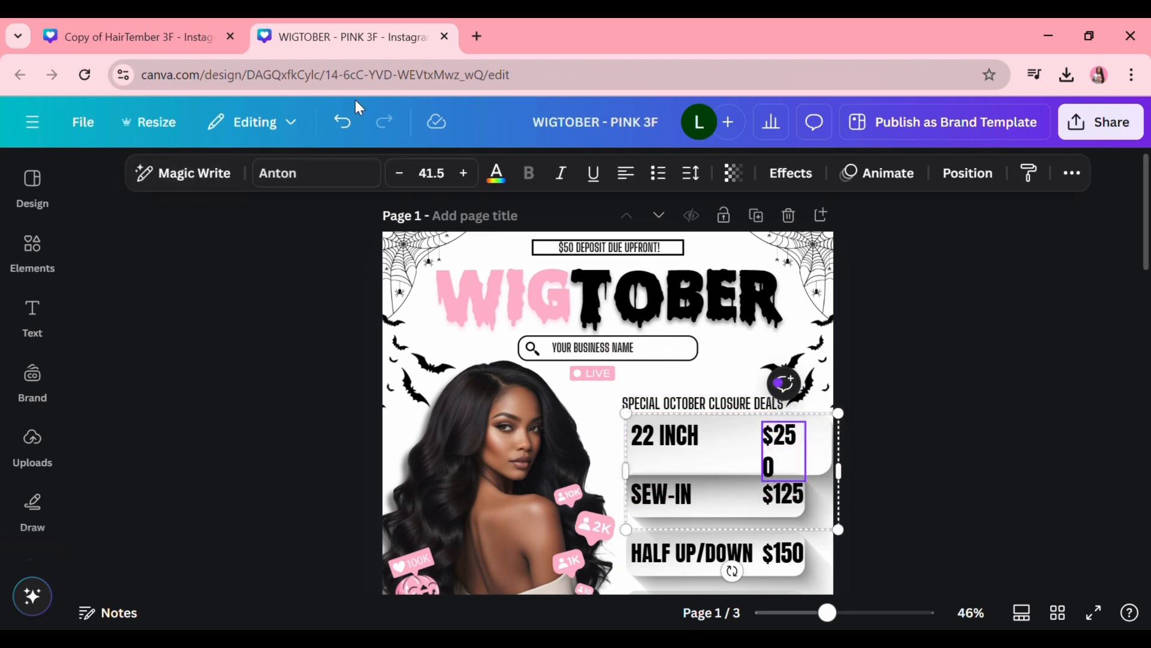
# Step: Try to fit the $250 price on one line by reducing its font size to 38.5 and nudging it
pyautogui.click(399, 174)
pyautogui.click(400, 174)
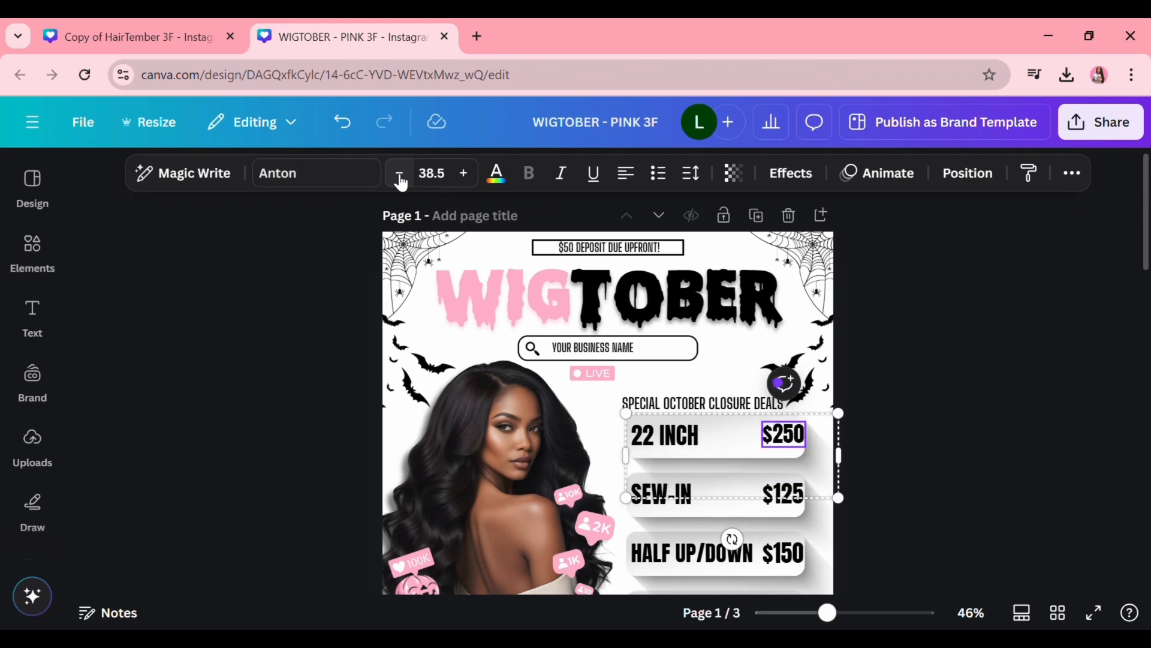
pyautogui.click(889, 462)
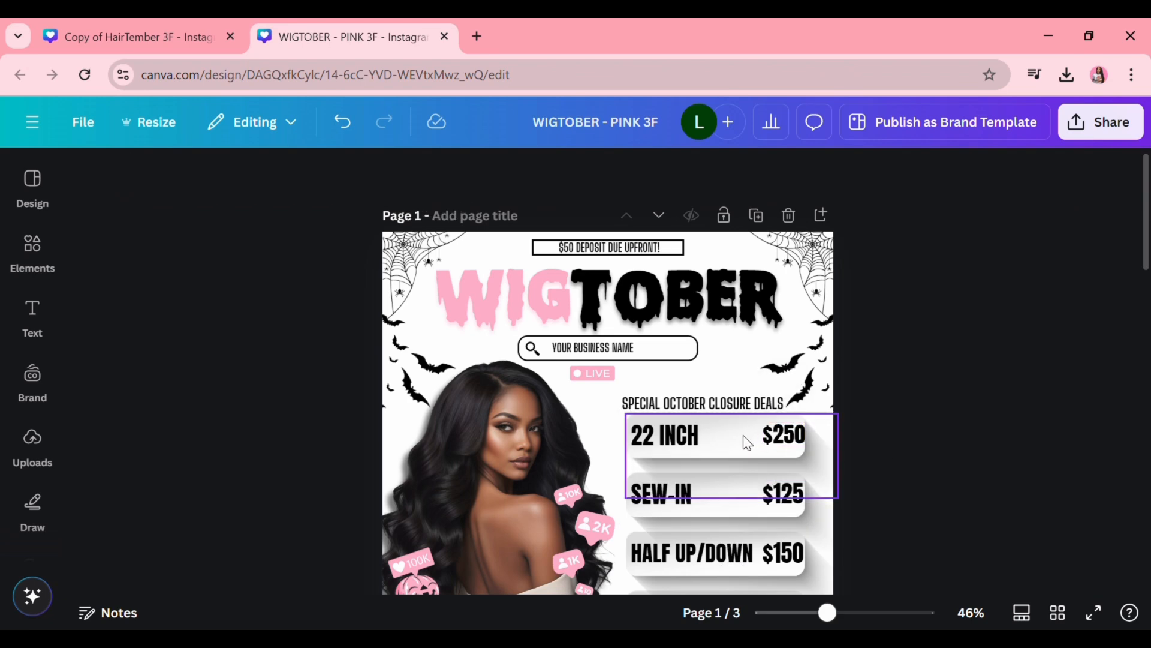
pyautogui.click(743, 438)
pyautogui.click(665, 381)
pyautogui.click(945, 462)
pyautogui.click(785, 438)
pyautogui.moveTo(787, 443); pyautogui.dragTo(784, 449)
# Step: Copy the 22 INCH text style to the $250 price, widen its text box to fit one line and centre-align it
pyautogui.click(680, 440)
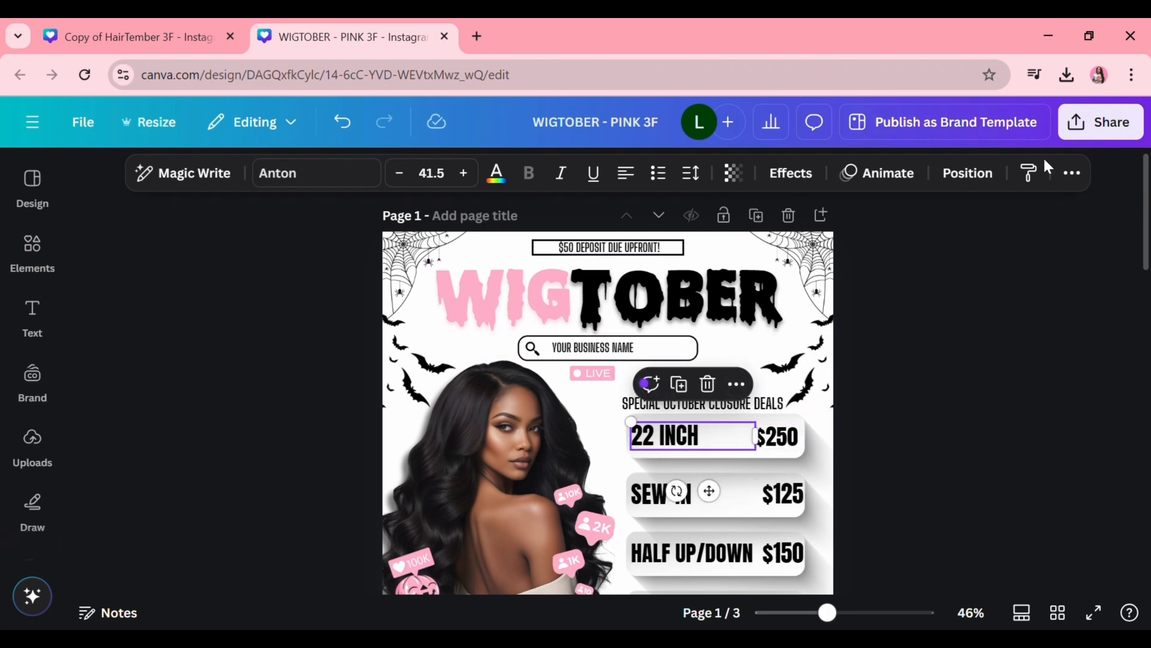
pyautogui.click(1029, 173)
pyautogui.click(795, 445)
pyautogui.moveTo(807, 457)
pyautogui.mouseDown()
pyautogui.moveTo(822, 468)
pyautogui.moveTo(793, 447)
pyautogui.mouseUp()
pyautogui.click(867, 442)
pyautogui.click(796, 447)
pyautogui.click(626, 172)
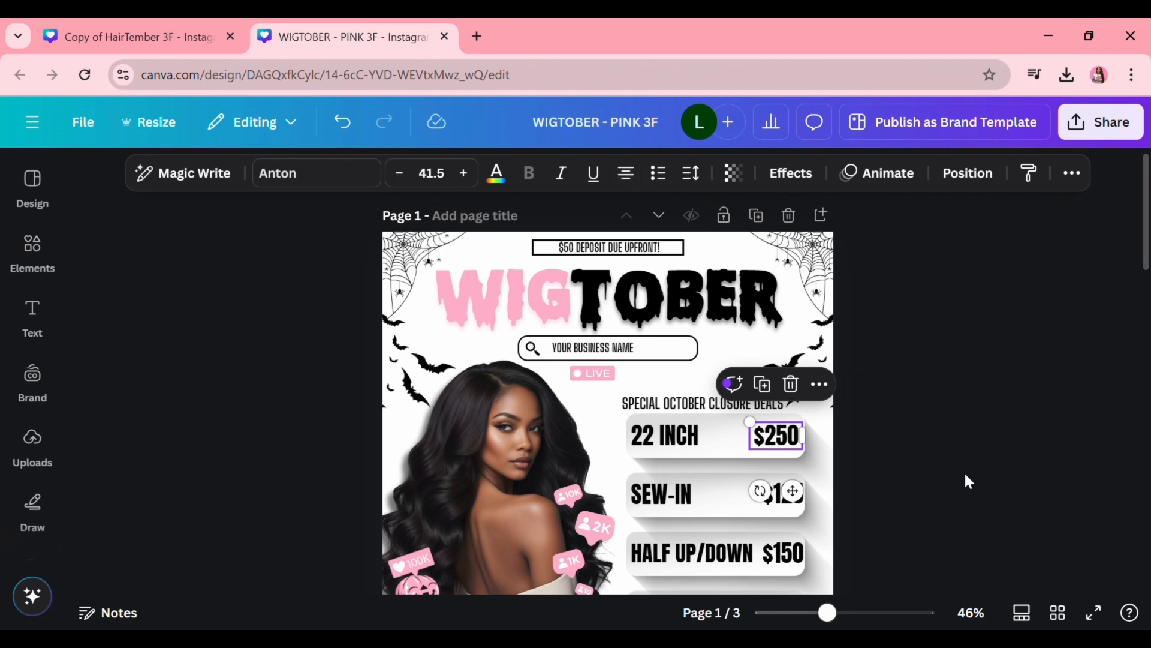
pyautogui.click(964, 475)
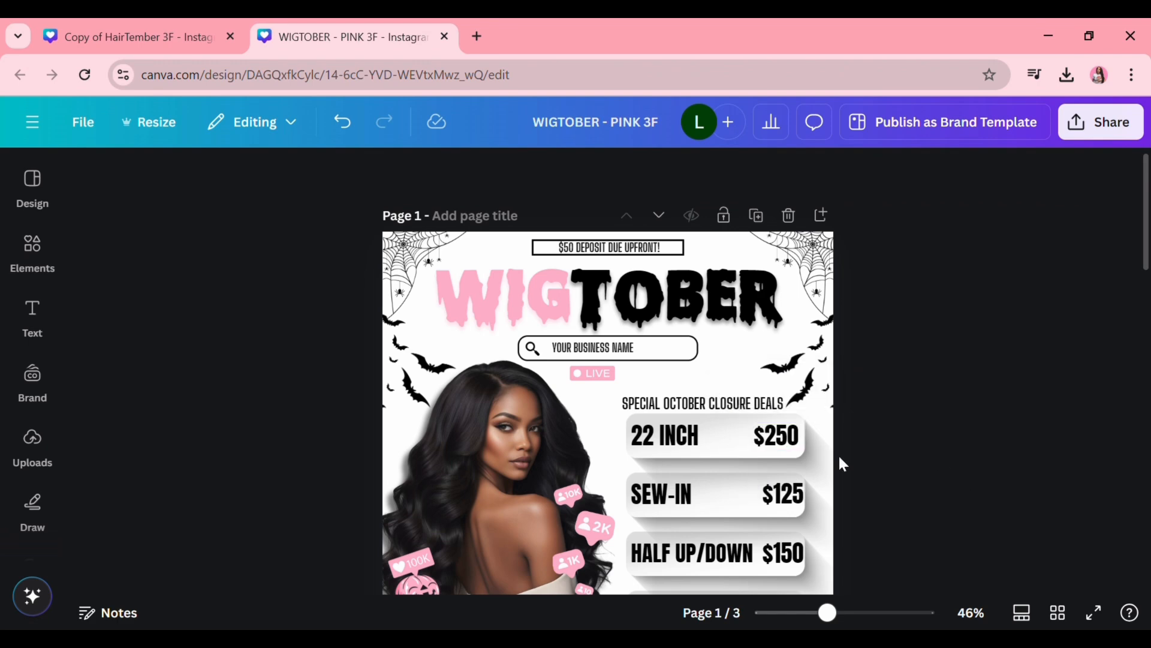
# Step: Delete the SEW-IN, HALF UP/DOWN and SILK PRESS price rows on page 1
pyautogui.click(726, 441)
pyautogui.click(895, 502)
pyautogui.scroll(-2, 921, 468)
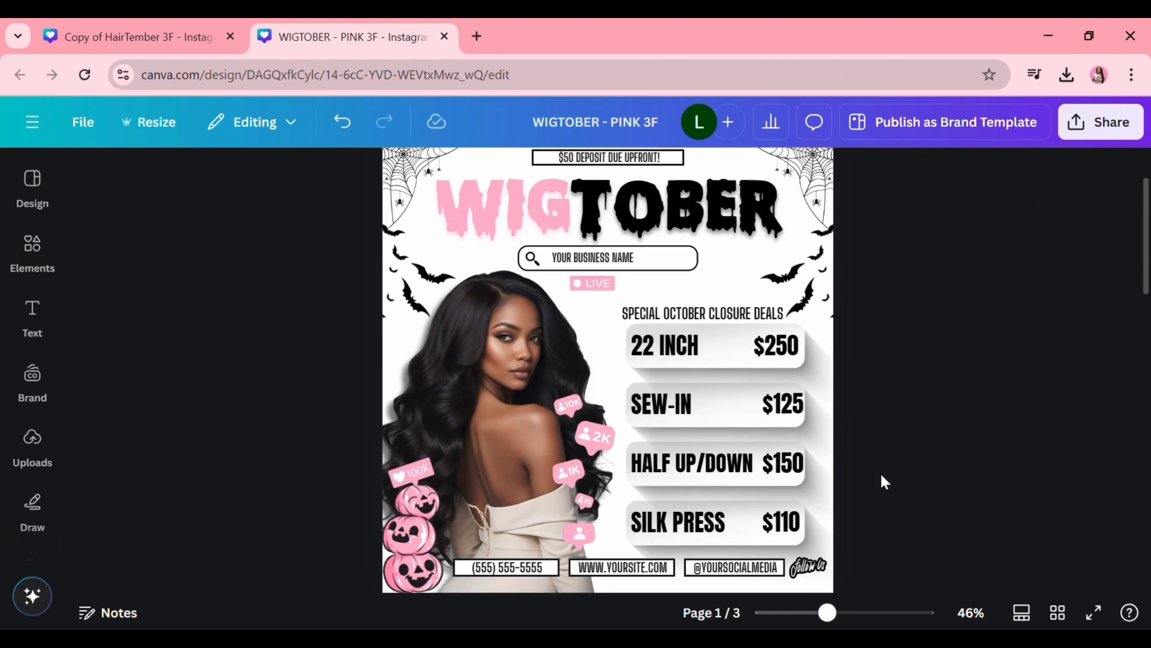
pyautogui.moveTo(867, 540); pyautogui.dragTo(704, 322)
pyautogui.click(930, 446)
pyautogui.moveTo(851, 444); pyautogui.dragTo(726, 525)
pyautogui.press('Delete')
# Step: Duplicate the 22 INCH price row three times to build an evenly spaced stack of four rows
pyautogui.click(633, 343)
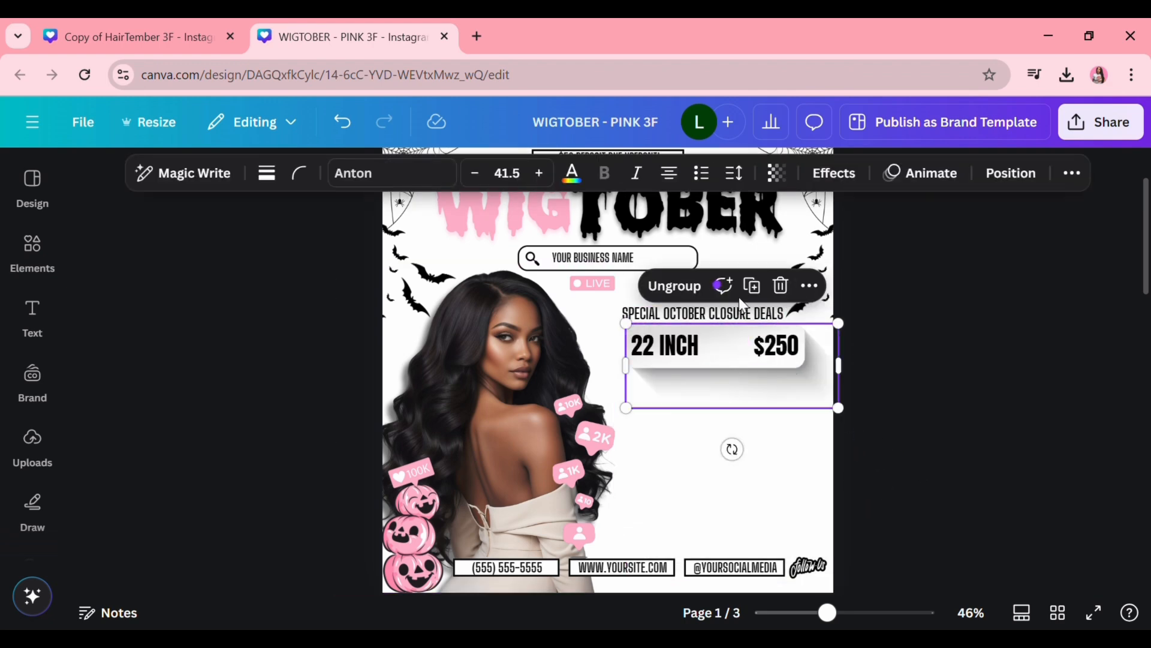
pyautogui.hotkey('ctrl', 'd')
pyautogui.moveTo(719, 349); pyautogui.dragTo(721, 412)
pyautogui.hotkey('ctrl', 'd')
pyautogui.hotkey('ctrl', 'd')
# Step: Align the four price rows on their centres and set the stack beneath the closure deals heading
pyautogui.moveTo(885, 513); pyautogui.dragTo(618, 326)
pyautogui.click(814, 286)
pyautogui.moveTo(923, 547)
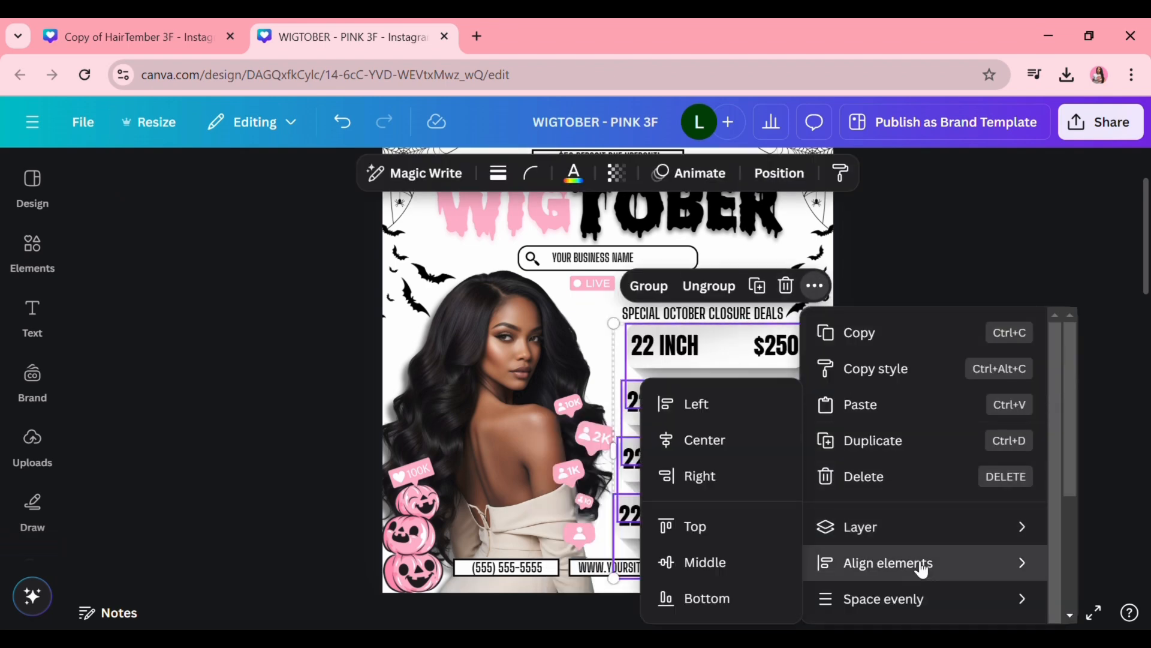
pyautogui.moveTo(853, 569)
pyautogui.click(708, 440)
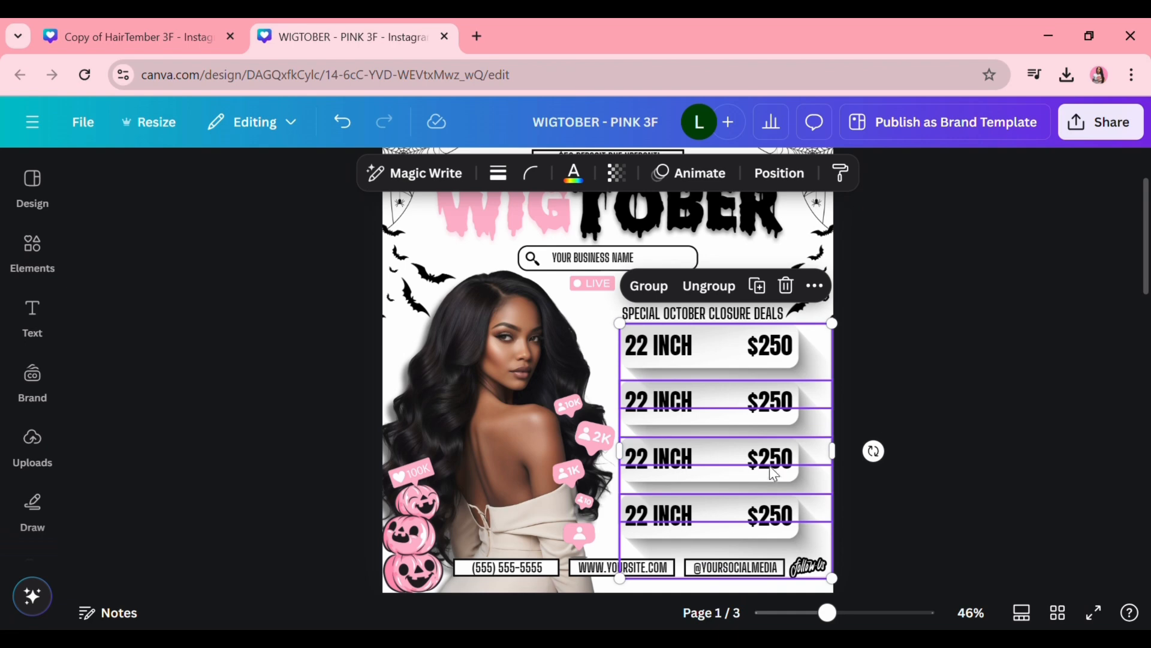
pyautogui.click(956, 509)
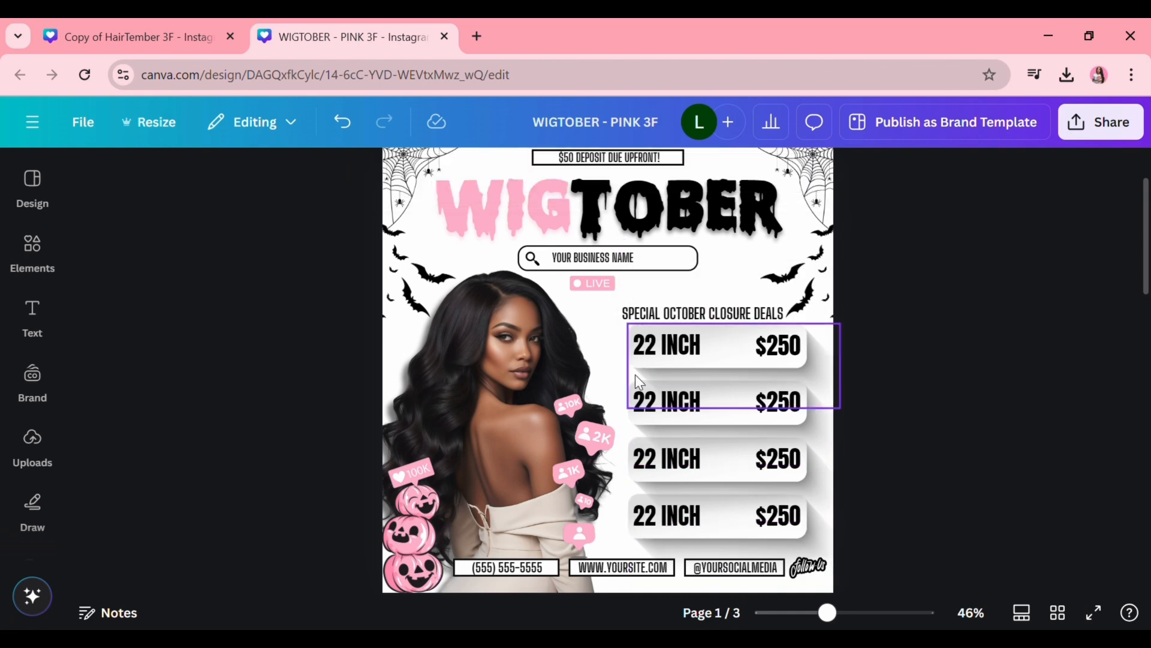
# Step: Change the second price row to 24 INCH at $300
pyautogui.doubleClick(675, 406)
pyautogui.click(659, 415)
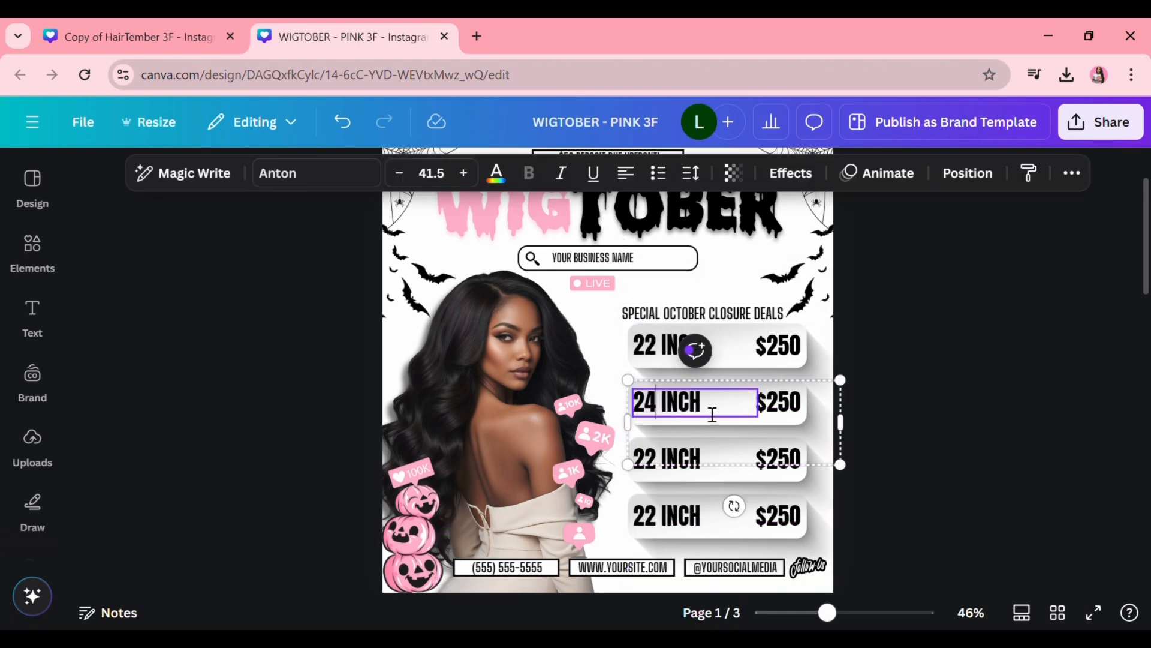
pyautogui.doubleClick(785, 405)
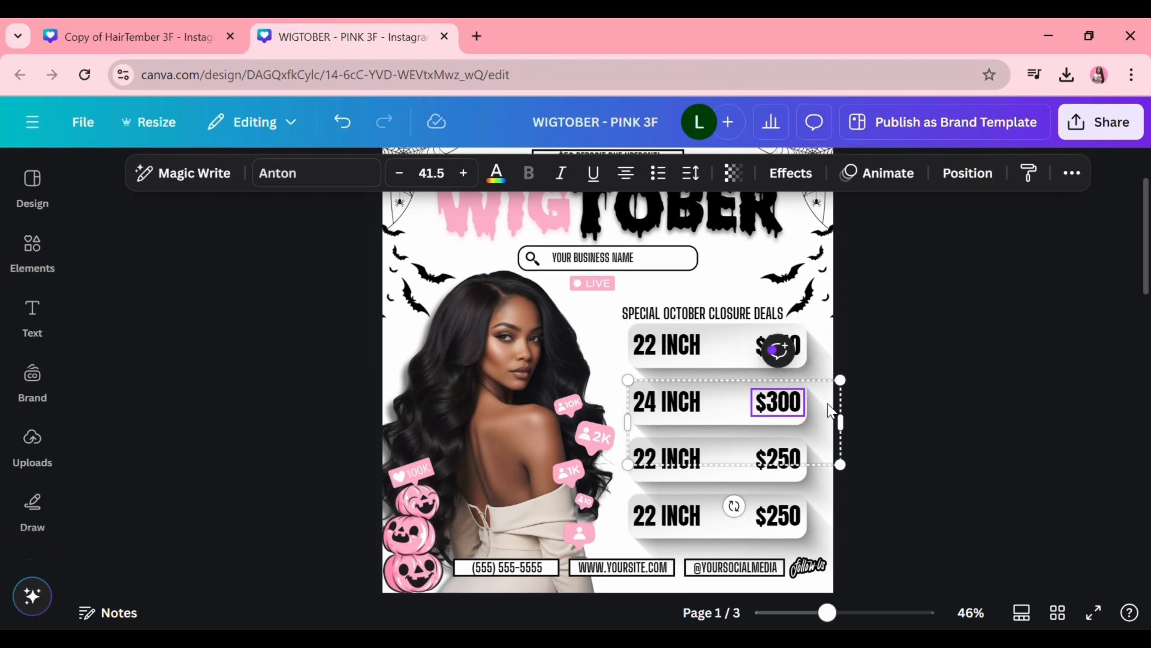
# Step: Change the third price row to 26 INCH at $350
pyautogui.click(665, 458)
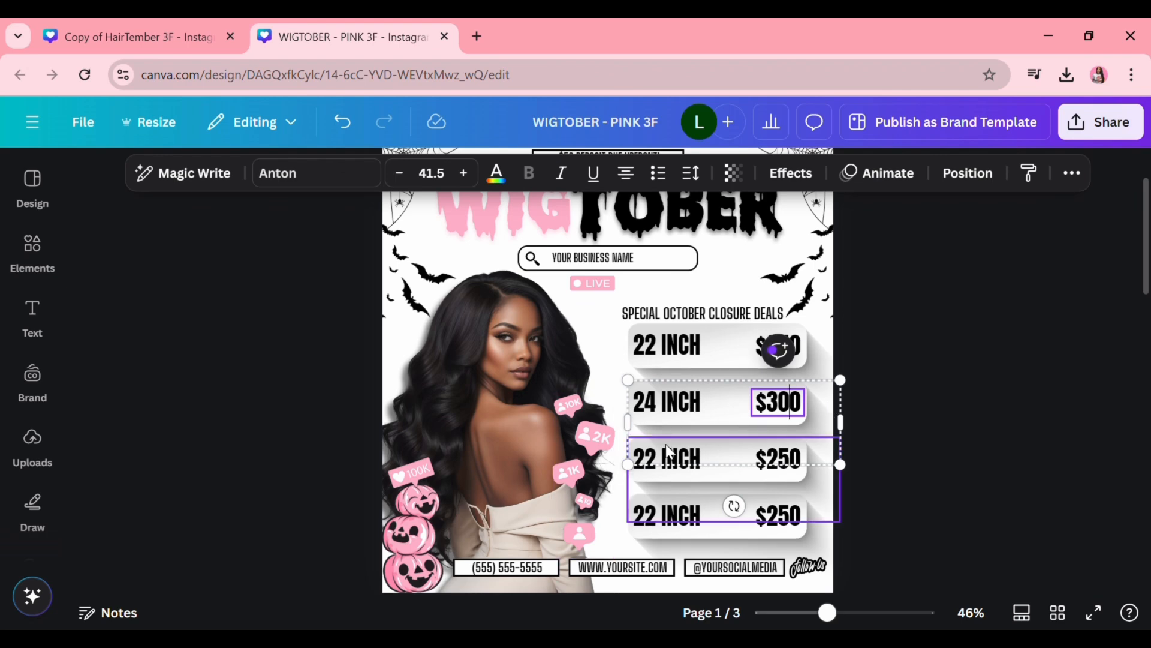
pyautogui.doubleClick(666, 459)
pyautogui.click(662, 470)
pyautogui.click(788, 474)
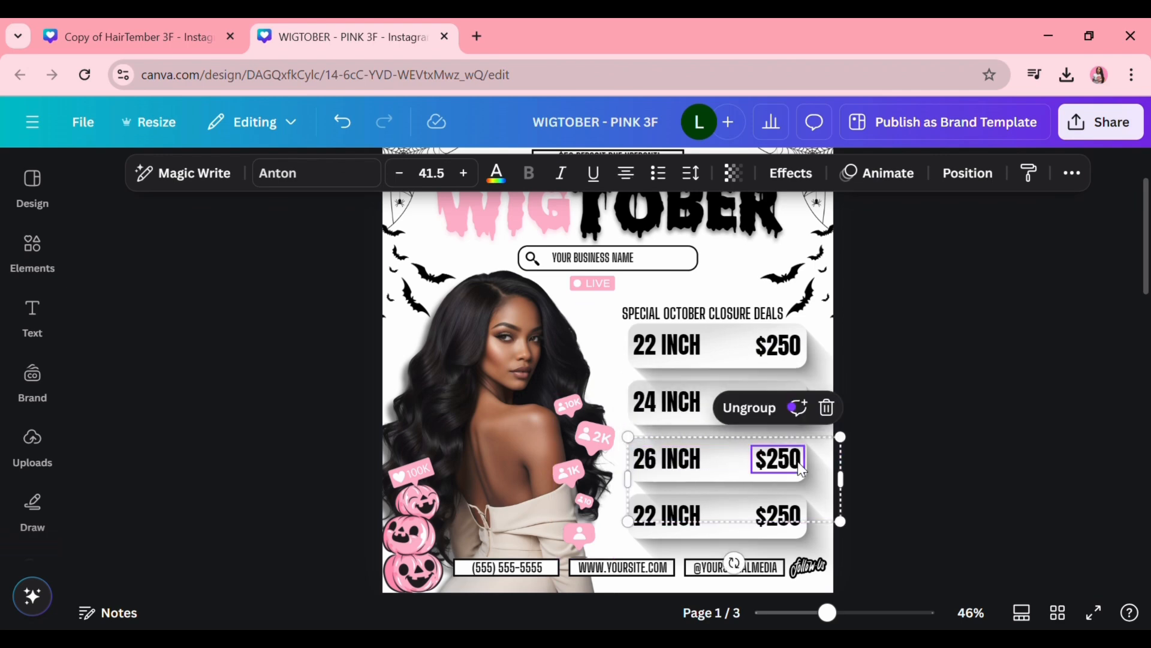
pyautogui.doubleClick(789, 474)
pyautogui.click(789, 474)
pyautogui.write('3')
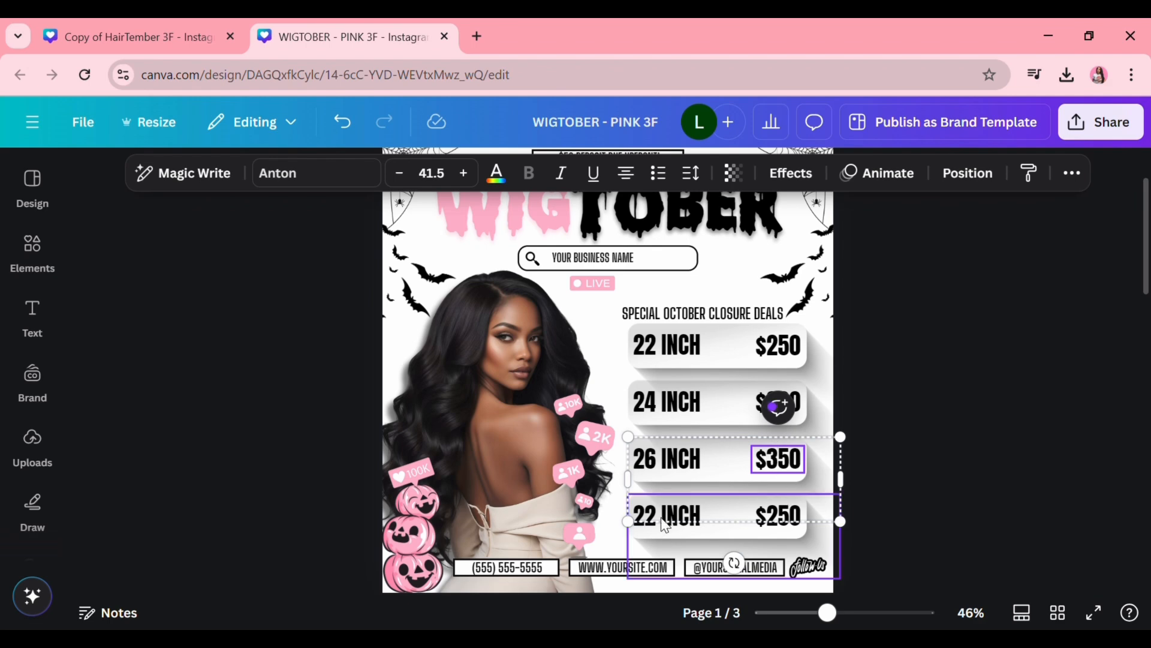
# Step: Change the fourth price row to 28 INCH at $400
pyautogui.doubleClick(663, 516)
pyautogui.click(677, 529)
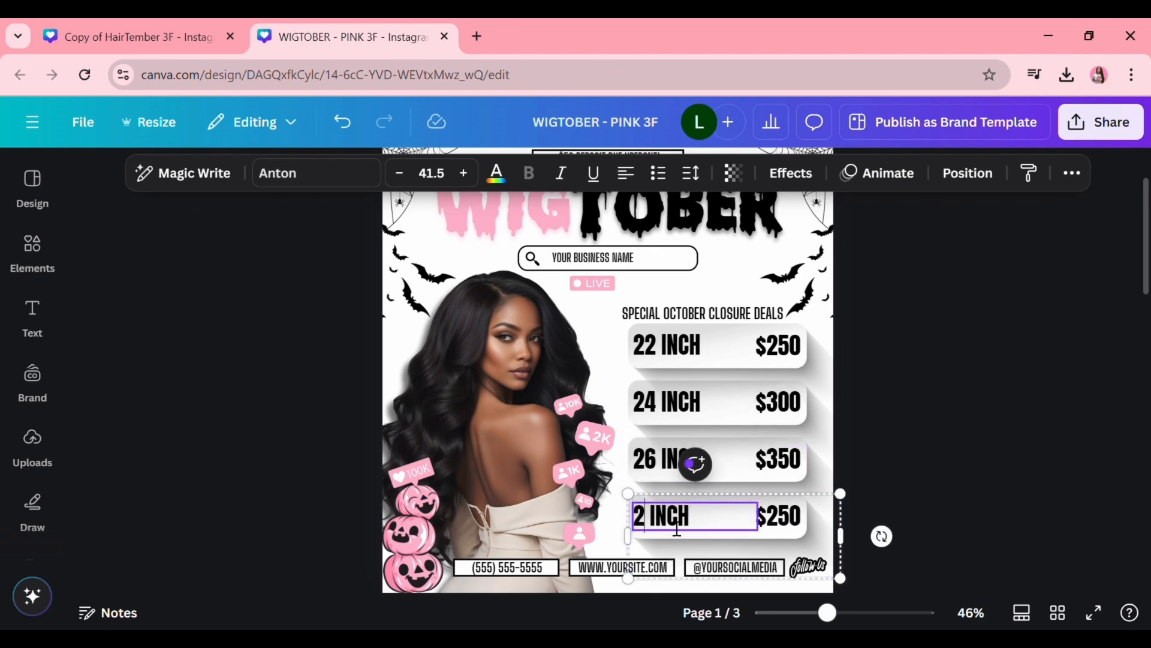
pyautogui.doubleClick(796, 522)
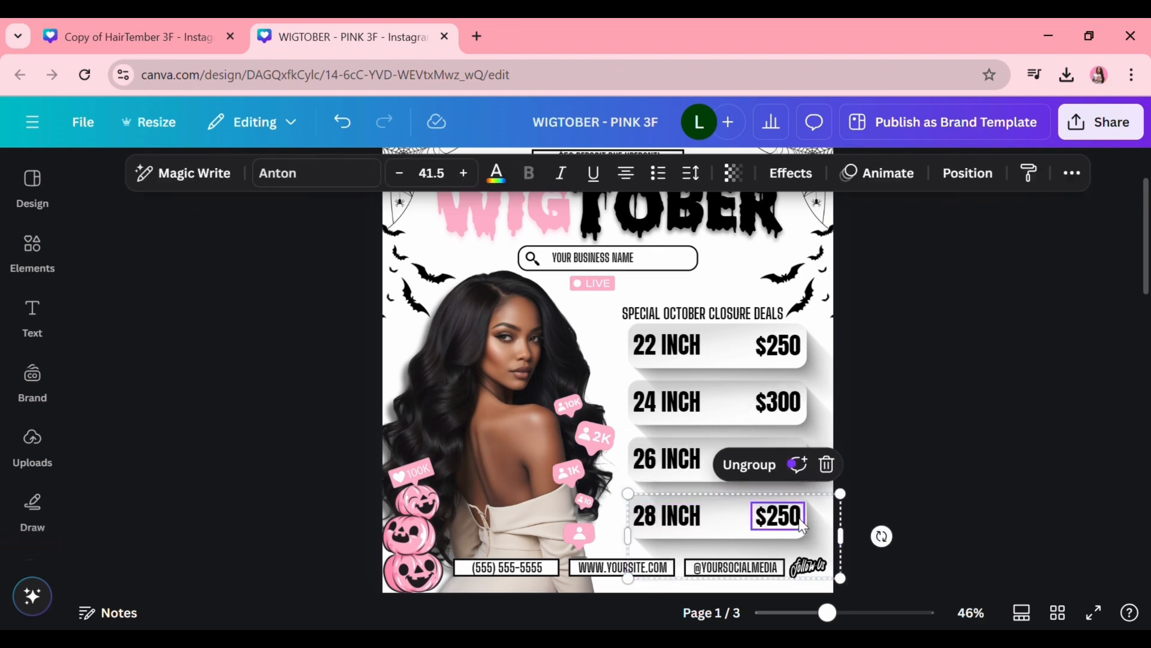
pyautogui.click(812, 527)
pyautogui.write('4')
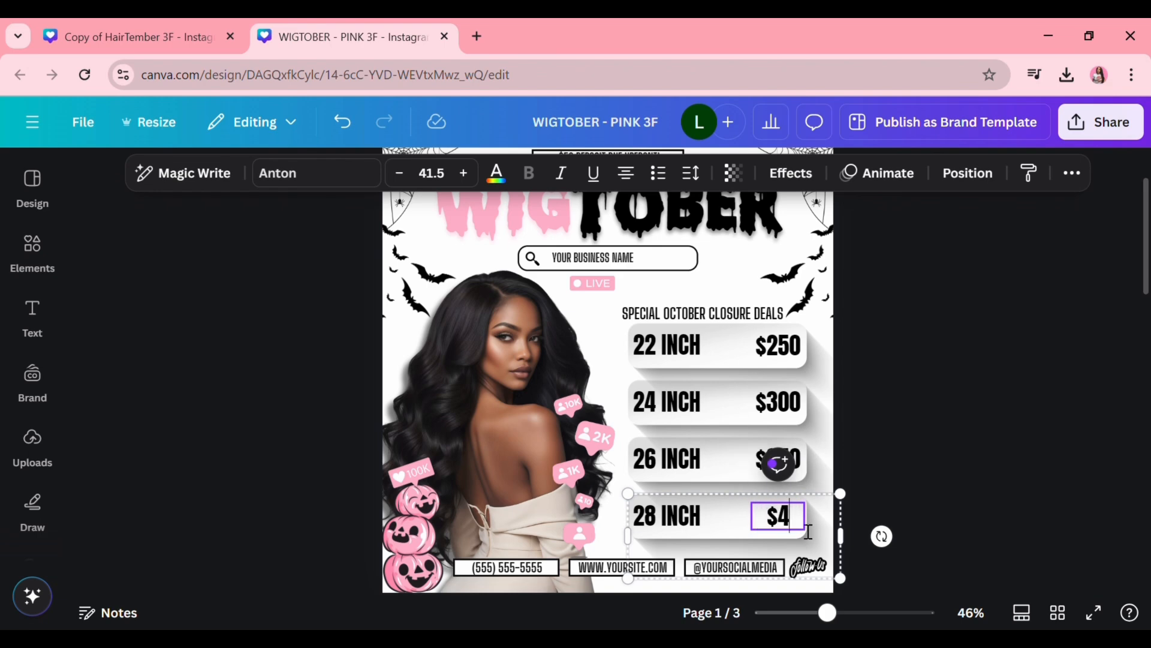
pyautogui.write('00')
pyautogui.click(908, 473)
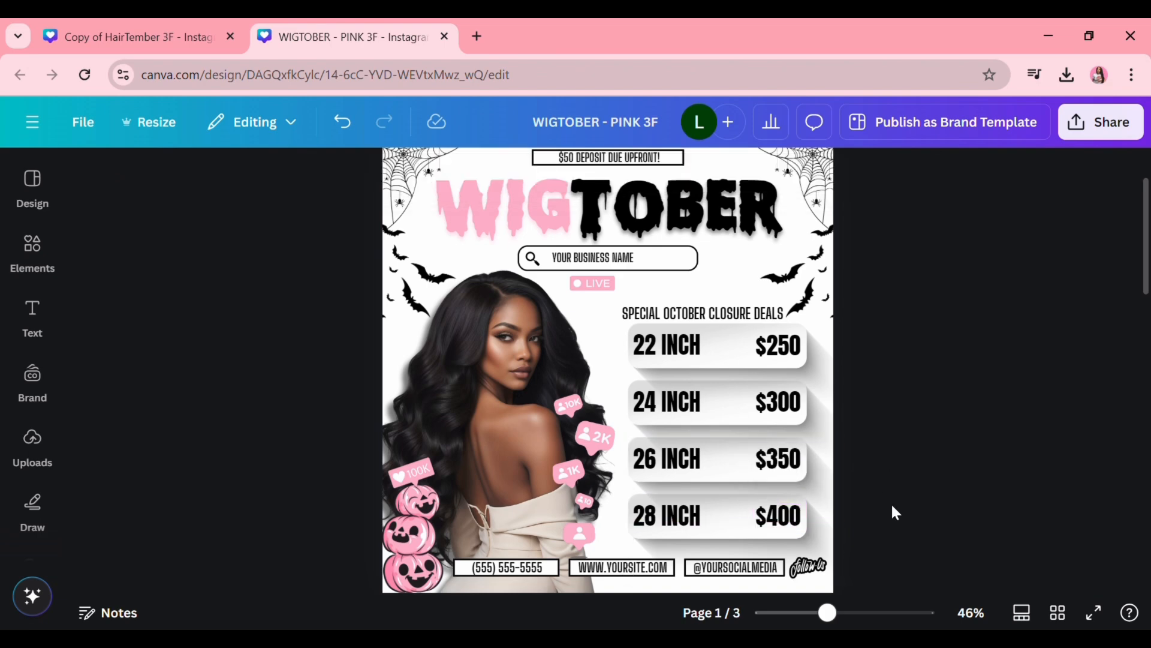
# Step: Copy the four price rows on page 1 and check their place in the layer order
pyautogui.moveTo(897, 523); pyautogui.dragTo(700, 355)
pyautogui.rightClick(700, 355)
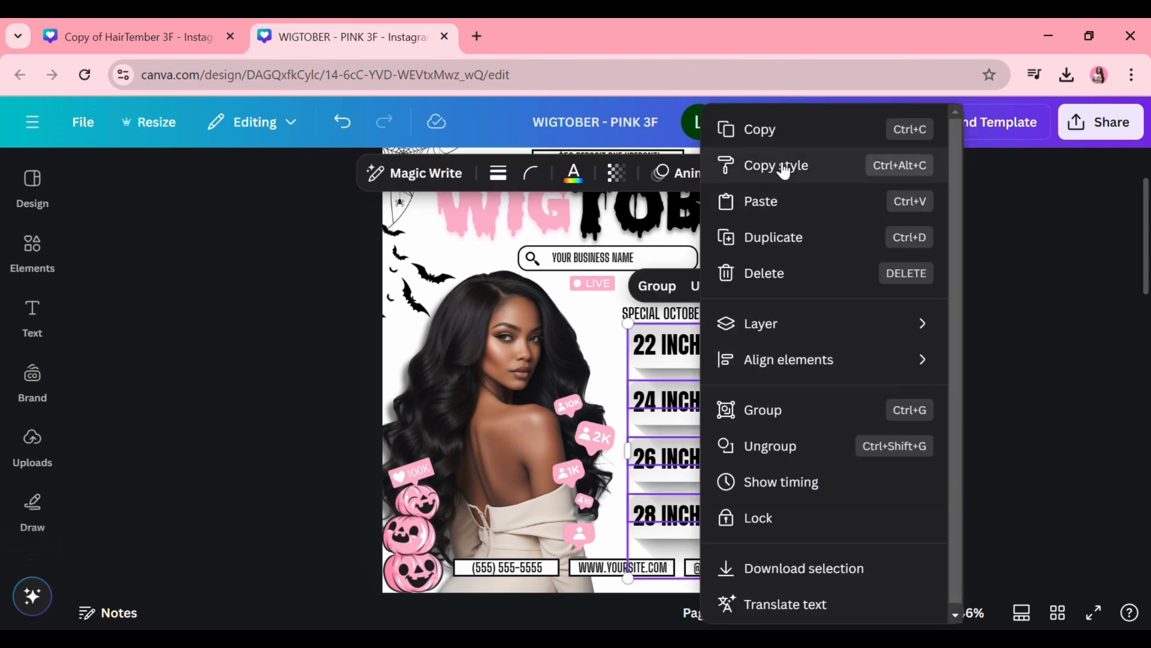
pyautogui.click(777, 129)
pyautogui.scroll(-3, 760, 529)
pyautogui.scroll(1, 767, 360)
pyautogui.click(779, 172)
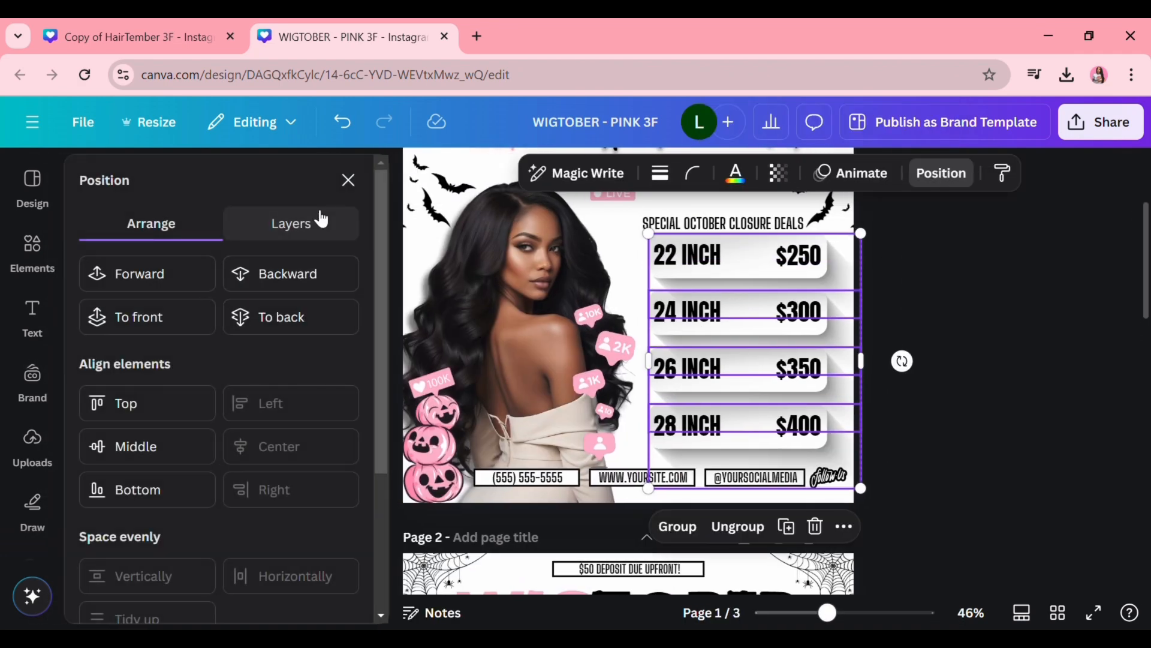
pyautogui.click(291, 223)
pyautogui.scroll(-10, 239, 429)
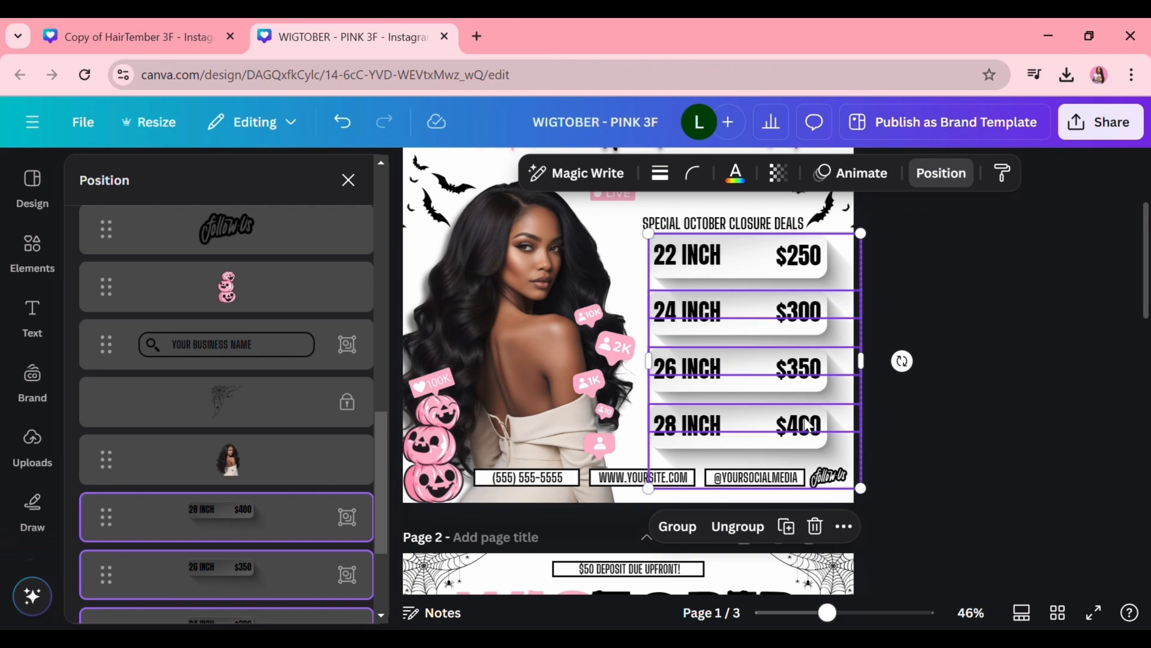
pyautogui.rightClick(762, 284)
pyautogui.click(838, 142)
# Step: Replace the four old price rows on page 2 with the rows copied from page 1
pyautogui.scroll(-5, 635, 400)
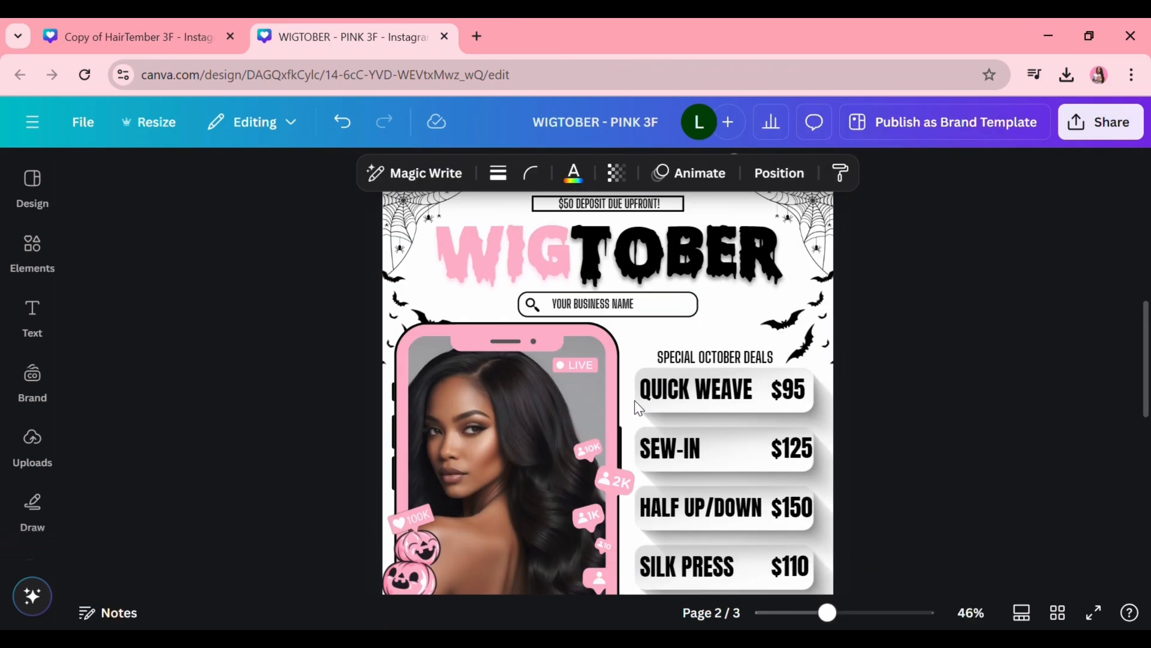
pyautogui.moveTo(634, 401); pyautogui.dragTo(928, 512)
pyautogui.scroll(-2, 887, 480)
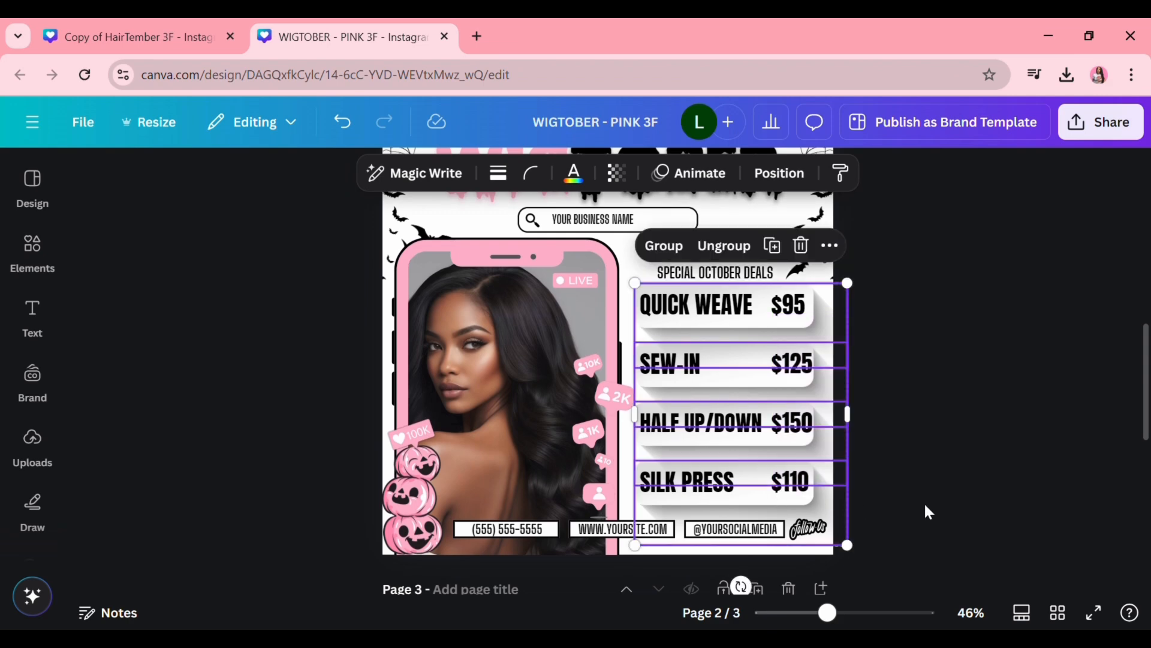
pyautogui.press('Delete')
pyautogui.hotkey('ctrl', 'v')
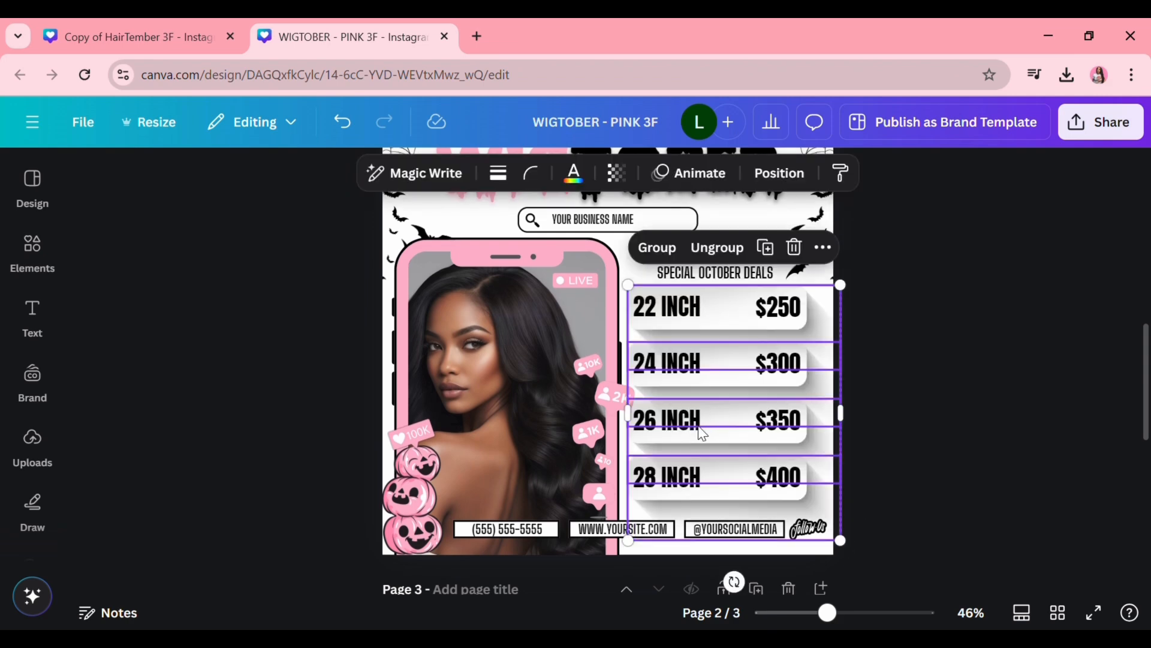
# Step: Position the pasted rows under page 2's deals heading and layer them directly behind the phone photo
pyautogui.moveTo(703, 432); pyautogui.dragTo(717, 442)
pyautogui.click(779, 173)
pyautogui.moveTo(289, 339); pyautogui.dragTo(283, 393)
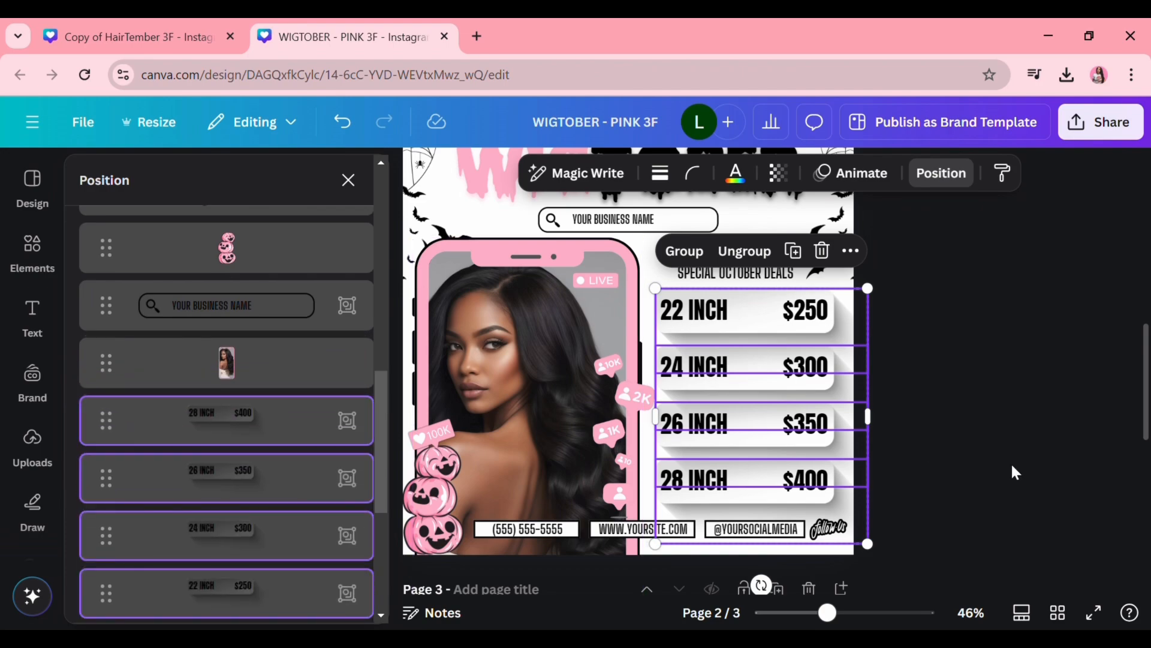
# Step: Replace the four old price rows on page 3 with the copied inch-length rows
pyautogui.scroll(-5, 960, 462)
pyautogui.scroll(2, 871, 425)
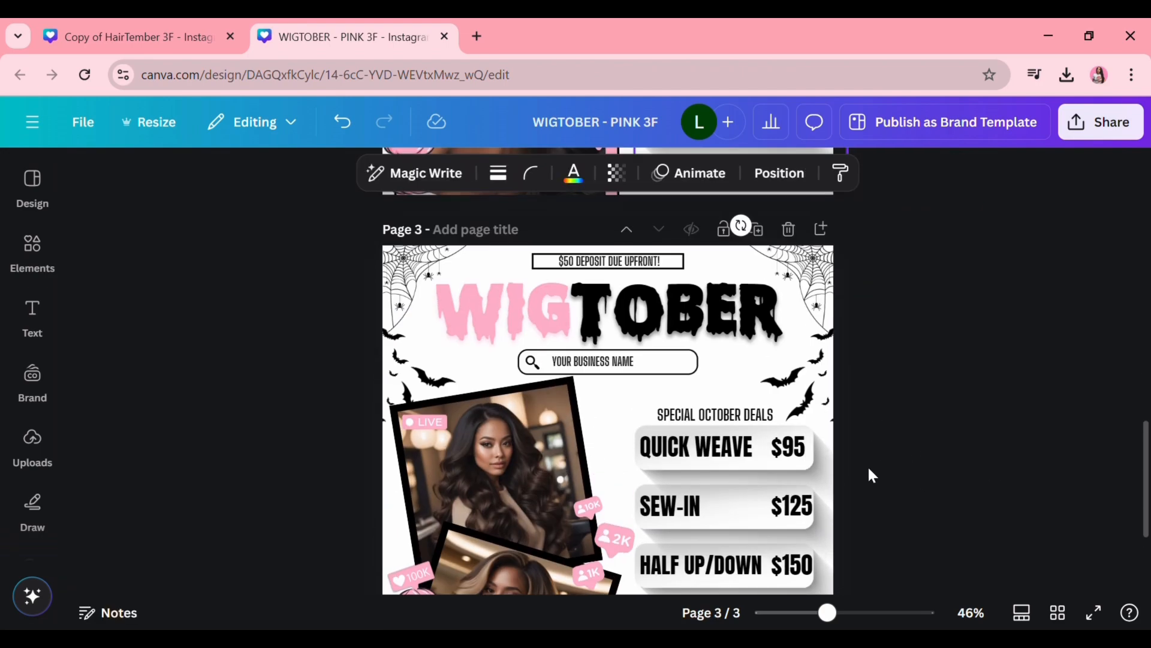
pyautogui.scroll(-4, 871, 473)
pyautogui.click(759, 464)
pyautogui.hotkey('ctrl', 'v')
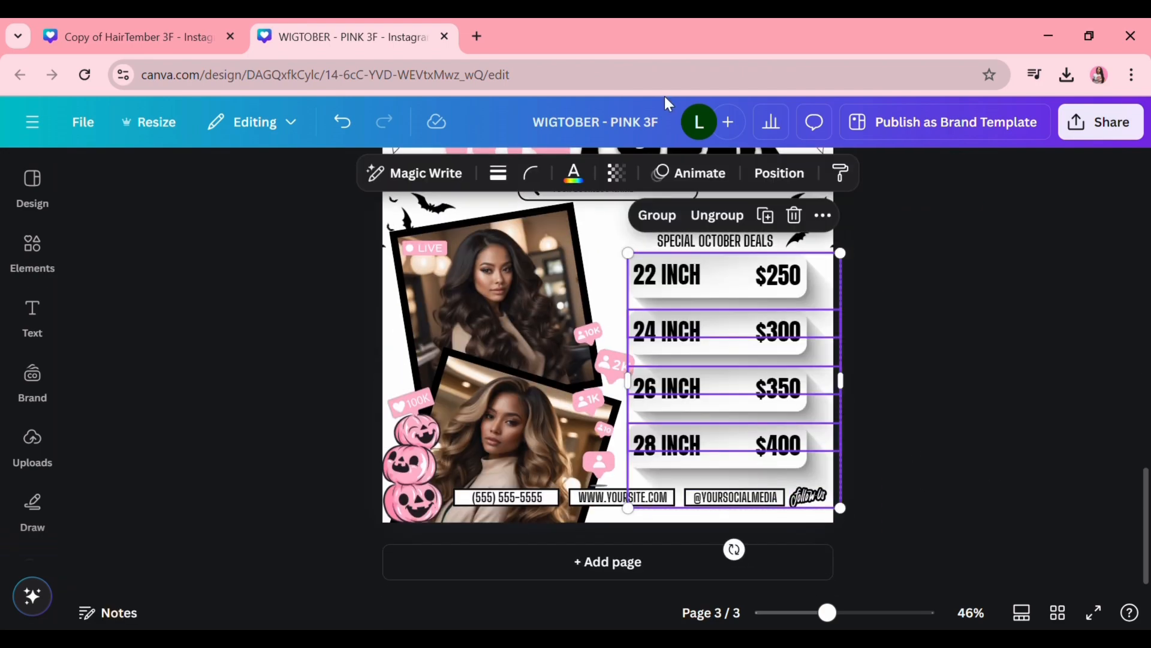
# Step: Lower the pasted price rows in page 3's layer order
pyautogui.click(780, 173)
pyautogui.moveTo(254, 336); pyautogui.dragTo(276, 324)
pyautogui.click(925, 477)
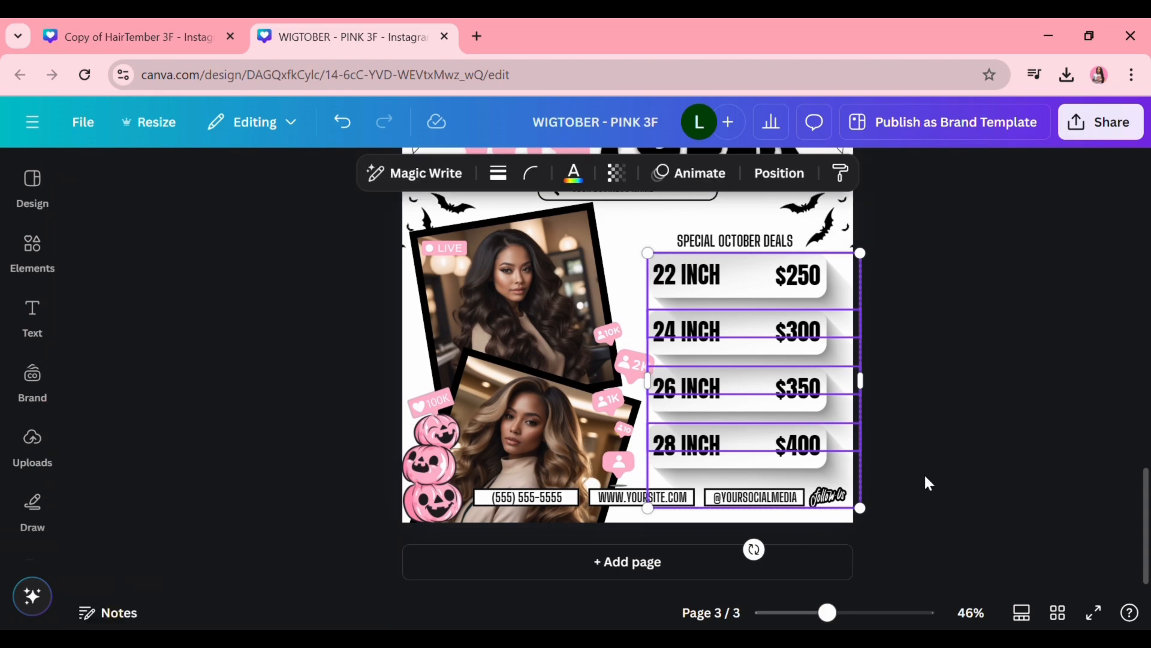
# Step: Duplicate page 1's deals heading, place the copy below the 28 INCH row, and change its text to "FRONTAL + $100"
pyautogui.scroll(5, 910, 489)
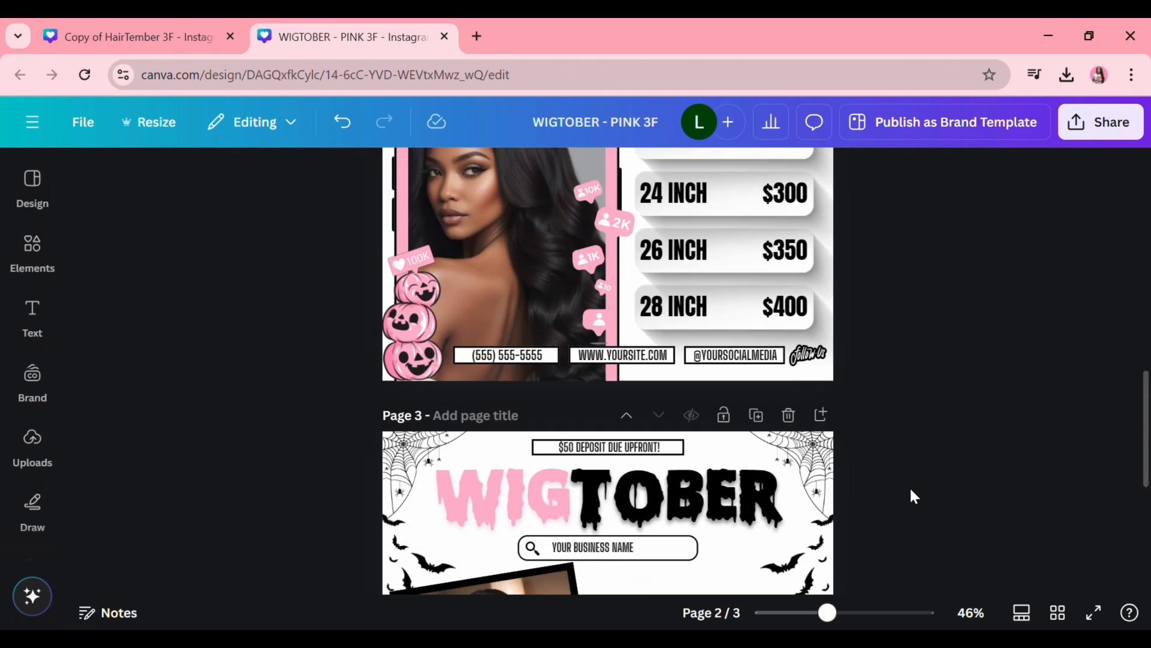
pyautogui.scroll(10, 909, 486)
pyautogui.click(697, 344)
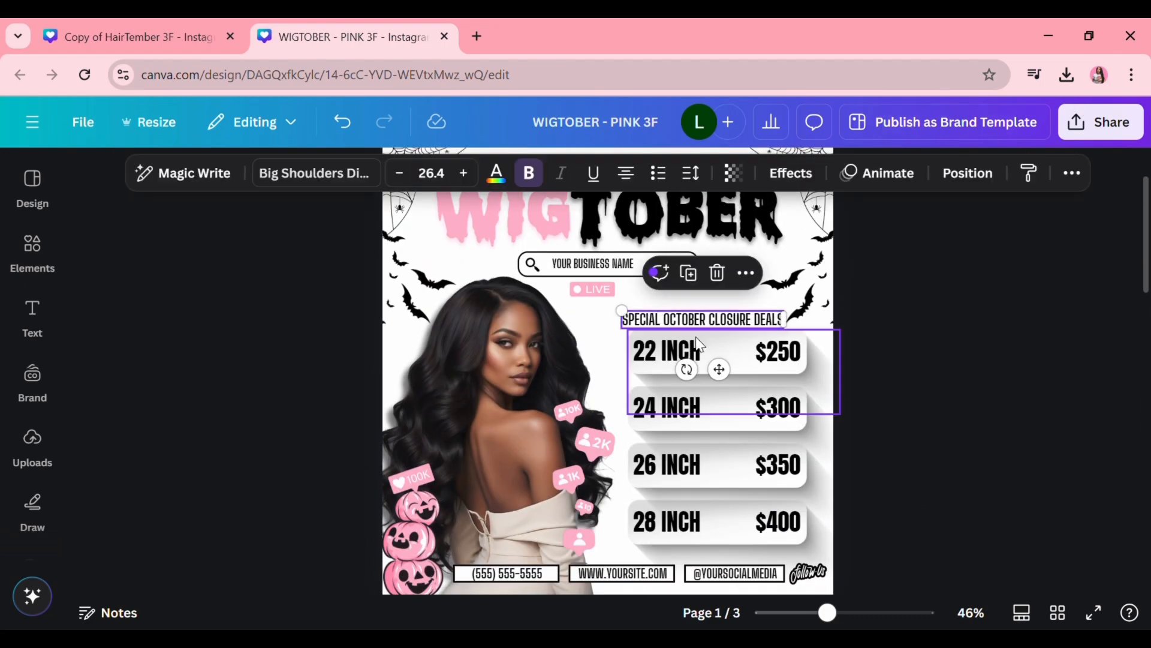
pyautogui.scroll(-2, 719, 343)
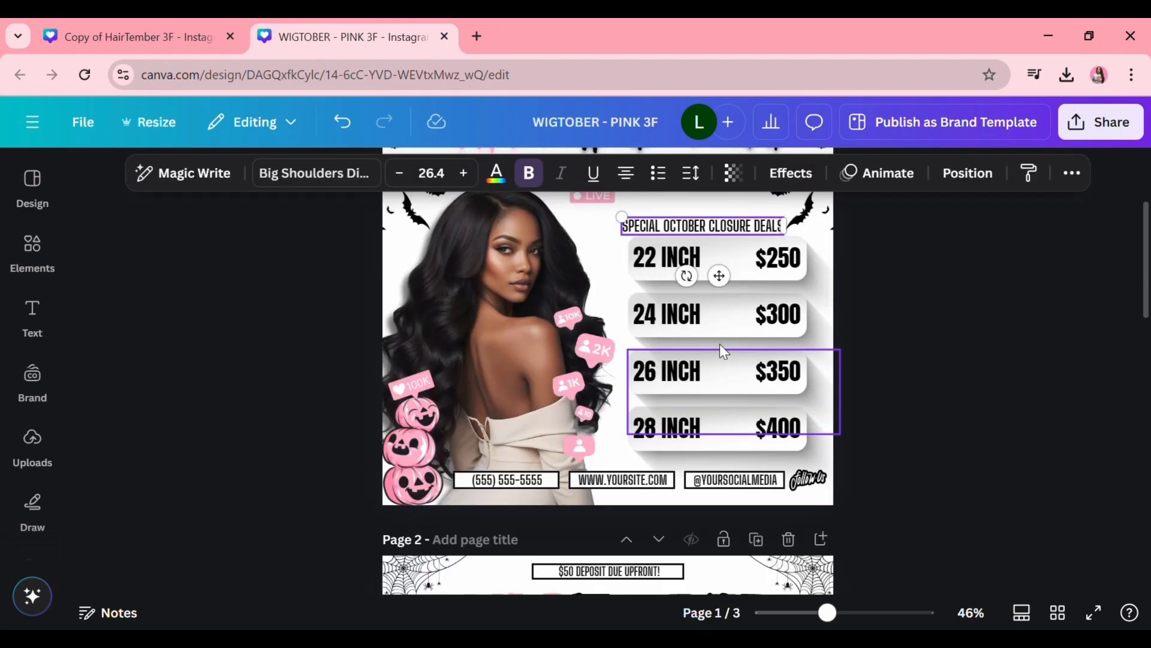
pyautogui.scroll(2, 719, 343)
pyautogui.click(688, 273)
pyautogui.moveTo(720, 372); pyautogui.dragTo(734, 596)
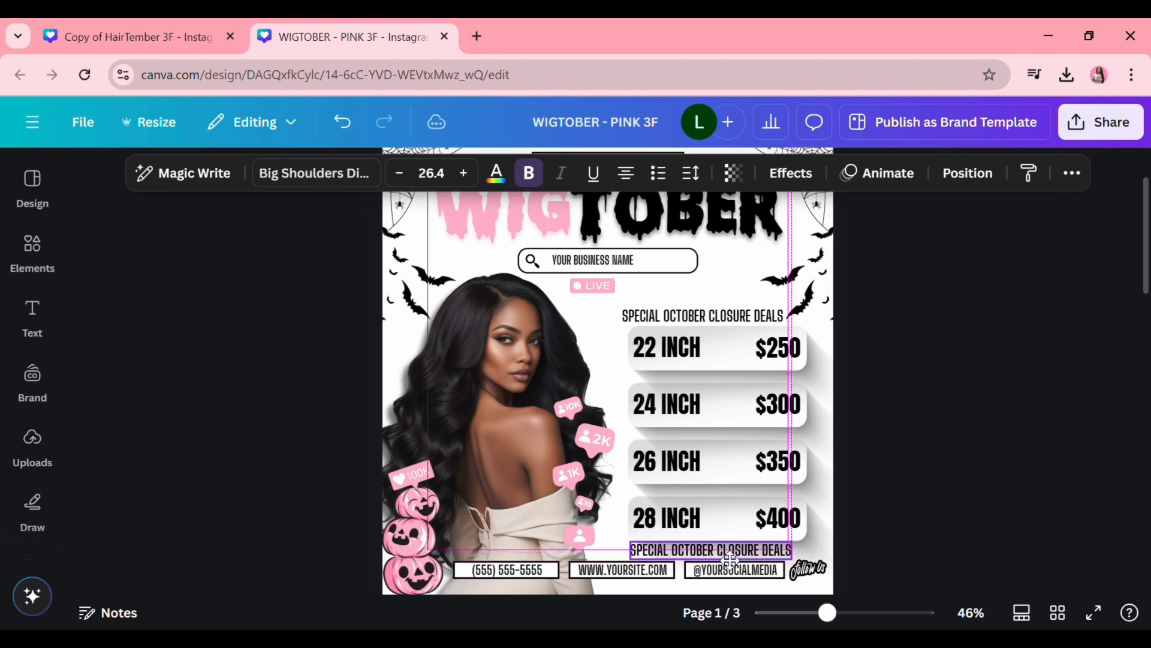
pyautogui.moveTo(799, 548); pyautogui.dragTo(730, 561)
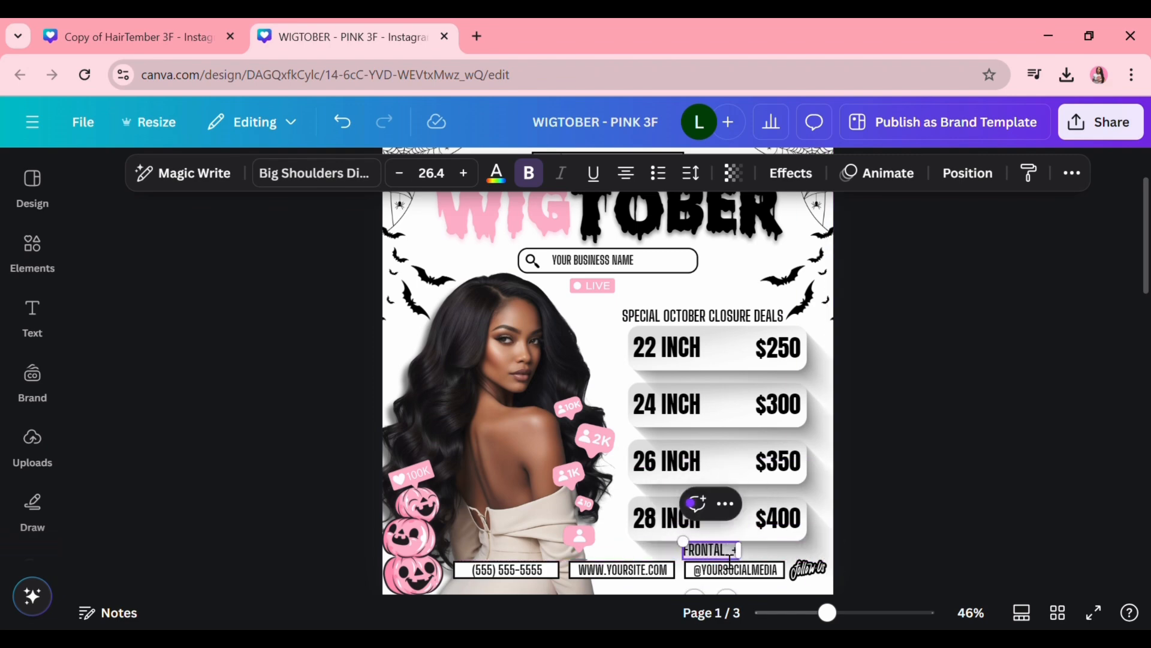
pyautogui.click(866, 476)
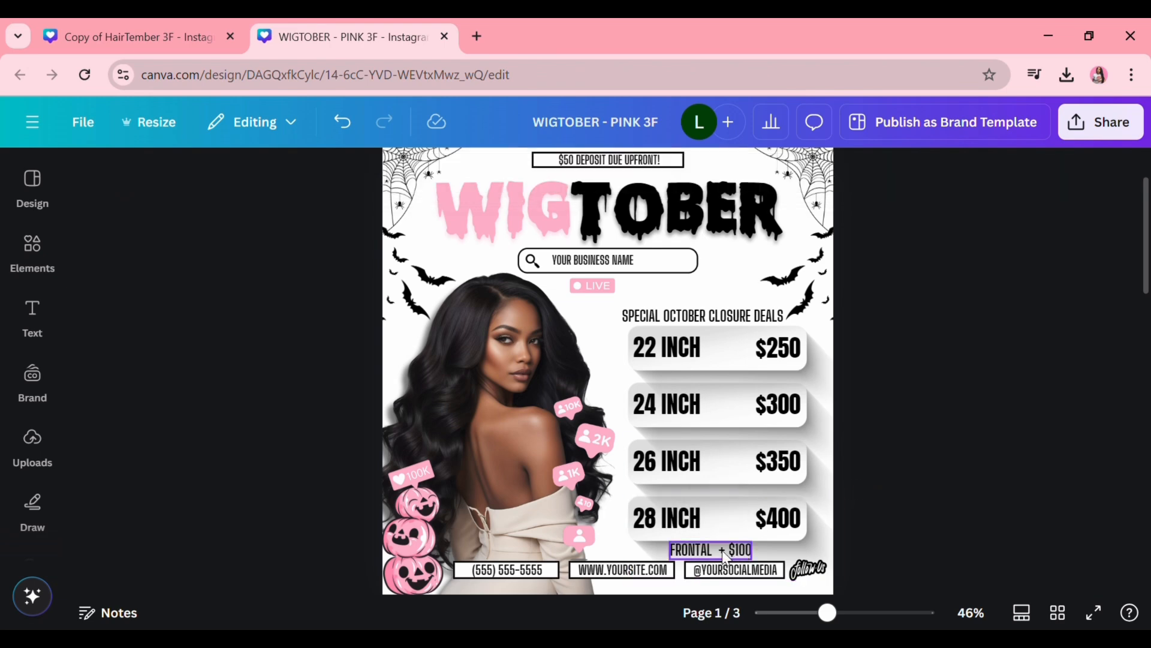
# Step: Reduce page 1's FRONTAL + $100 note to size 21.5 and paste copies of it on pages 2 and 3
pyautogui.moveTo(726, 556); pyautogui.dragTo(744, 608)
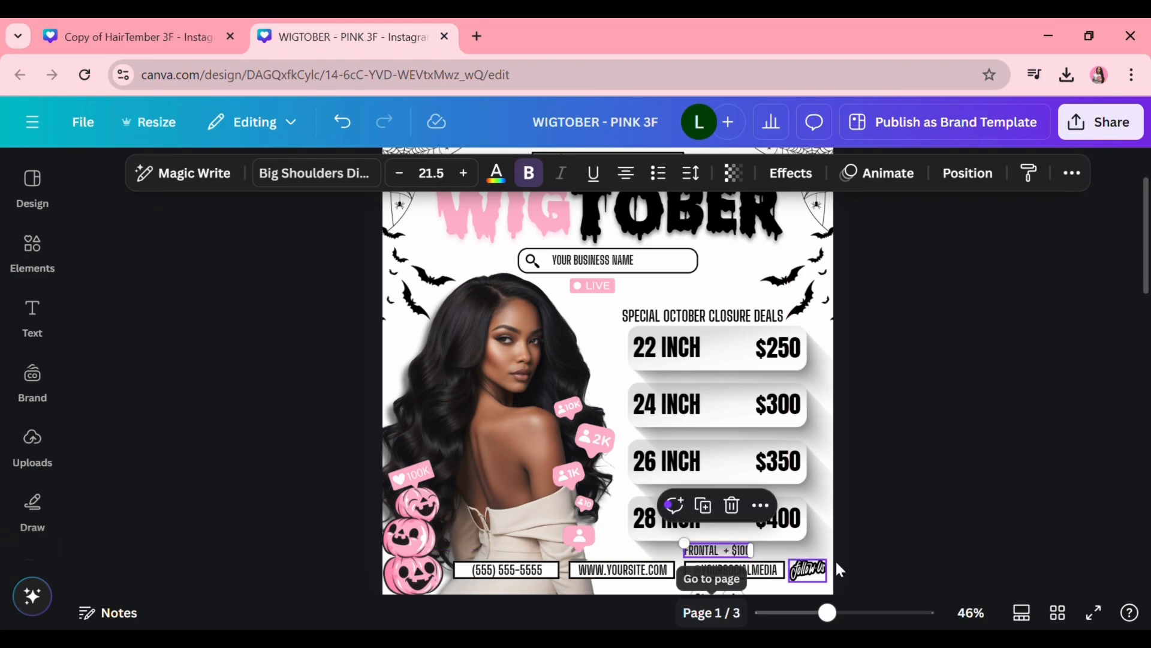
pyautogui.rightClick(728, 541)
pyautogui.click(801, 141)
pyautogui.scroll(-10, 829, 505)
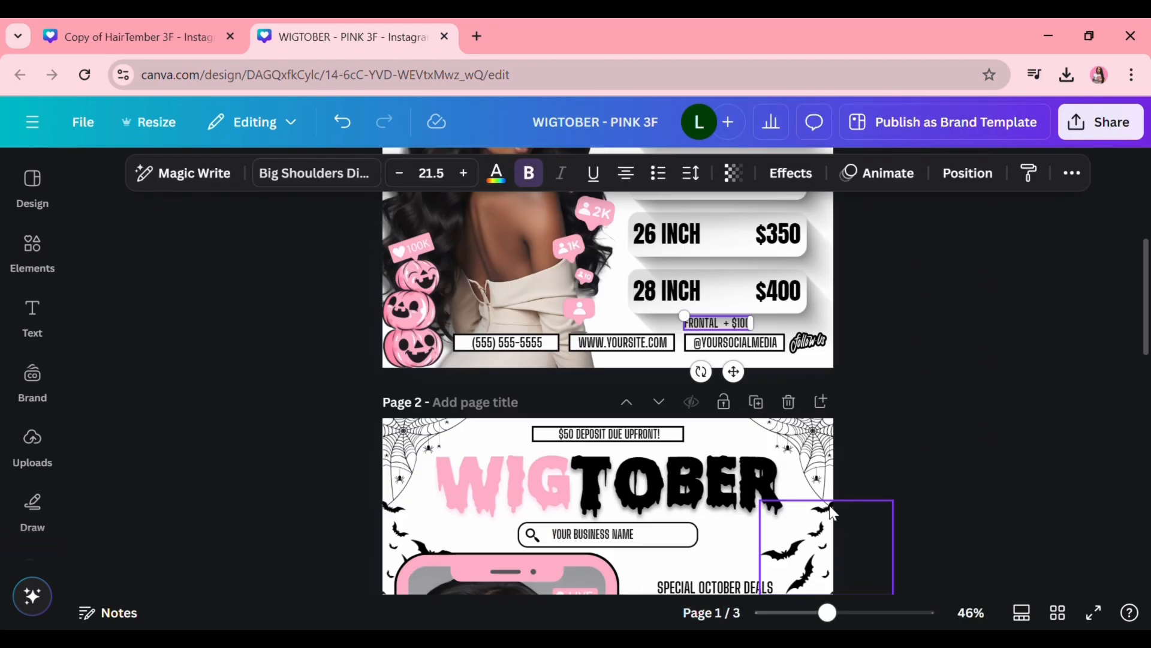
pyautogui.click(907, 451)
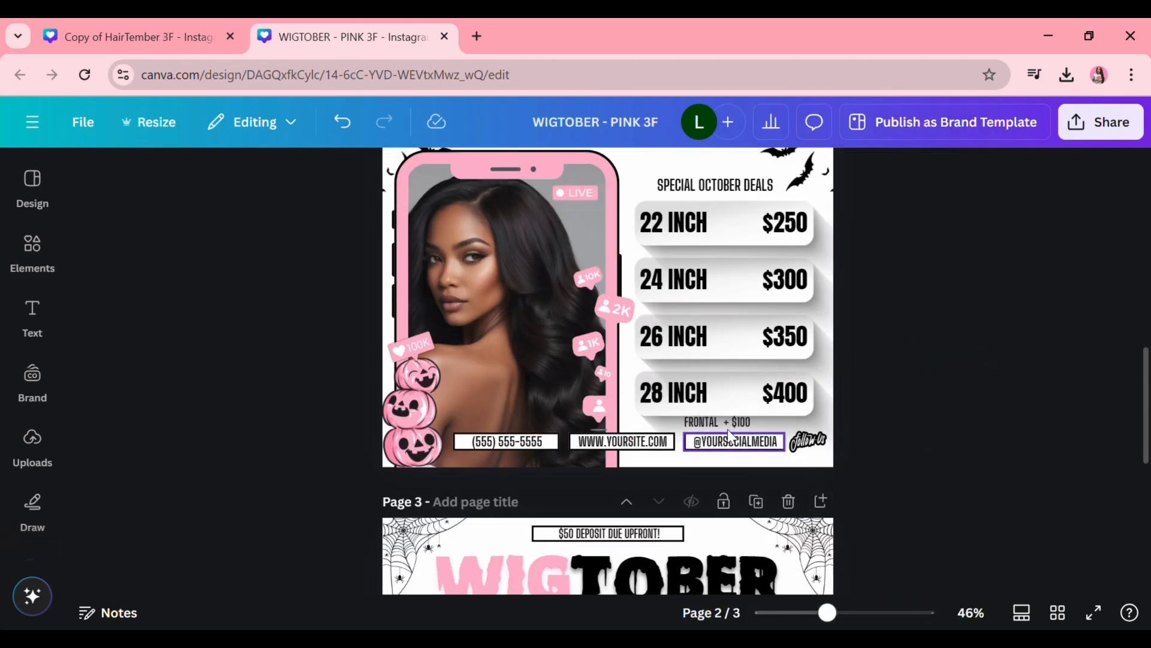
pyautogui.moveTo(829, 612); pyautogui.dragTo(860, 613)
pyautogui.moveTo(885, 506); pyautogui.dragTo(884, 513)
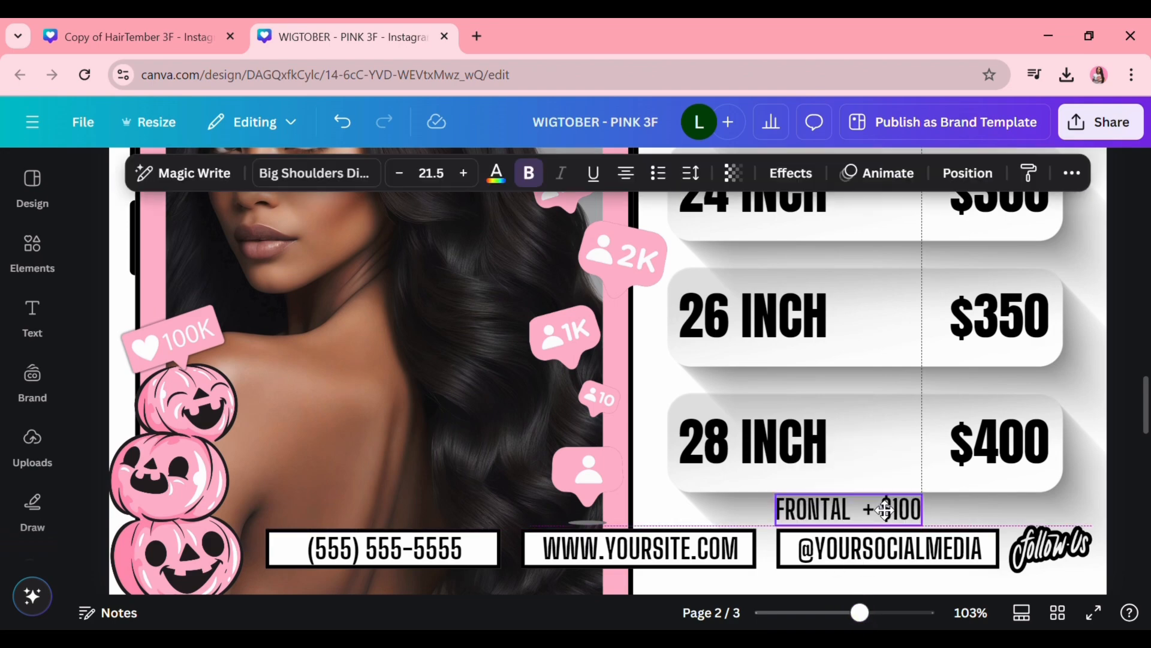
pyautogui.scroll(-6, 990, 474)
pyautogui.hotkey('ctrl', 'v')
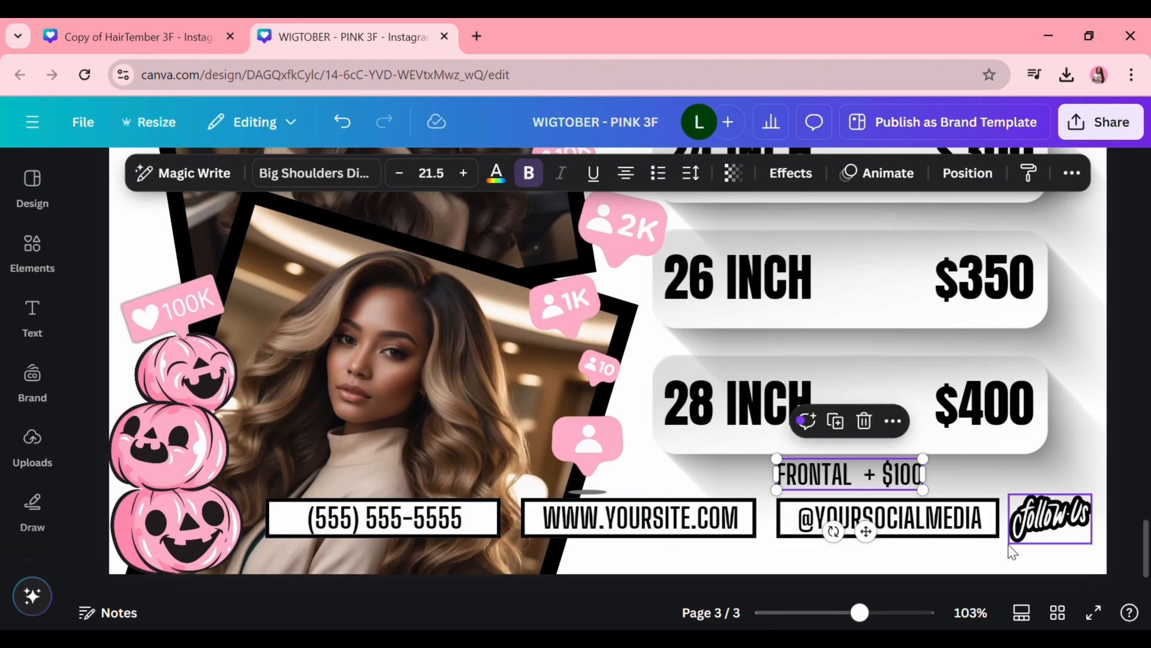
pyautogui.moveTo(860, 612); pyautogui.dragTo(827, 612)
pyautogui.click(927, 457)
# Step: Replace page 2's deals heading with a copy of page 1's SPECIAL OCTOBER CLOSURE DEALS heading
pyautogui.scroll(6, 897, 477)
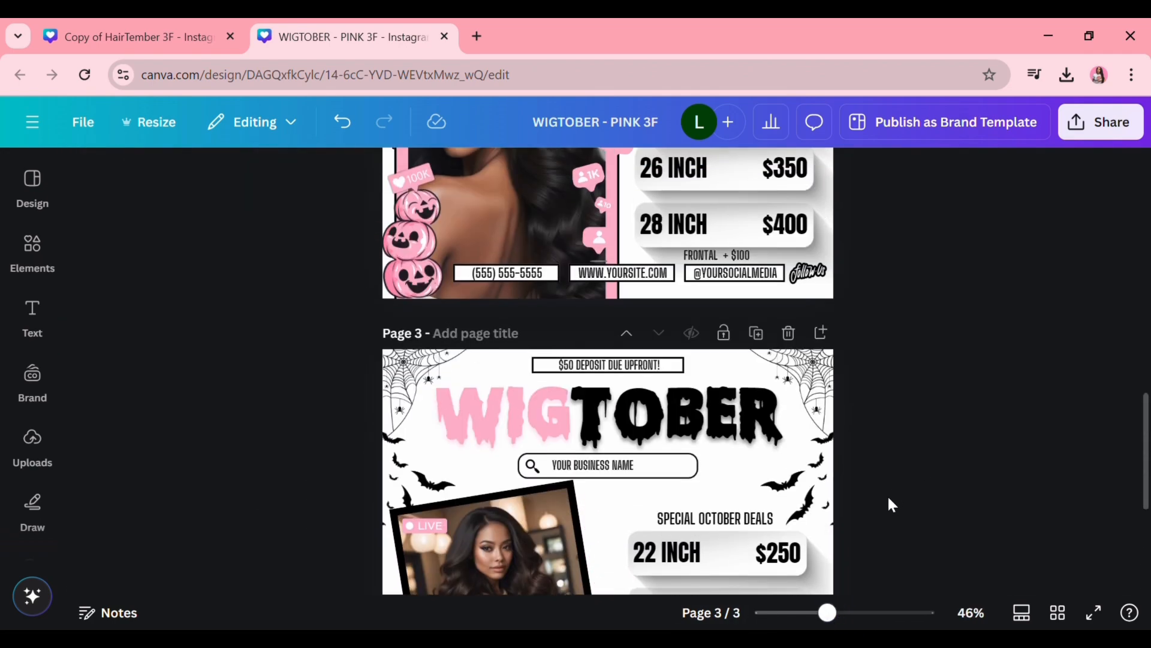
pyautogui.scroll(15, 887, 495)
pyautogui.click(662, 327)
pyautogui.rightClick(708, 327)
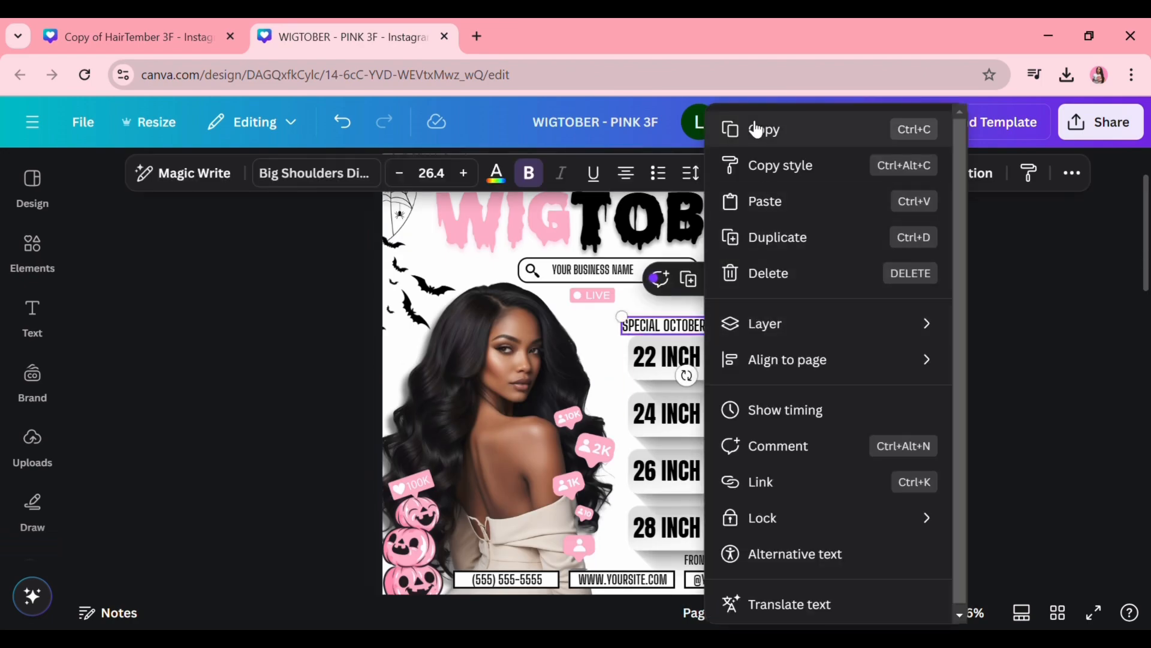
pyautogui.click(756, 129)
pyautogui.scroll(-5, 707, 474)
pyautogui.press('Delete')
pyautogui.hotkey('ctrl', 'v')
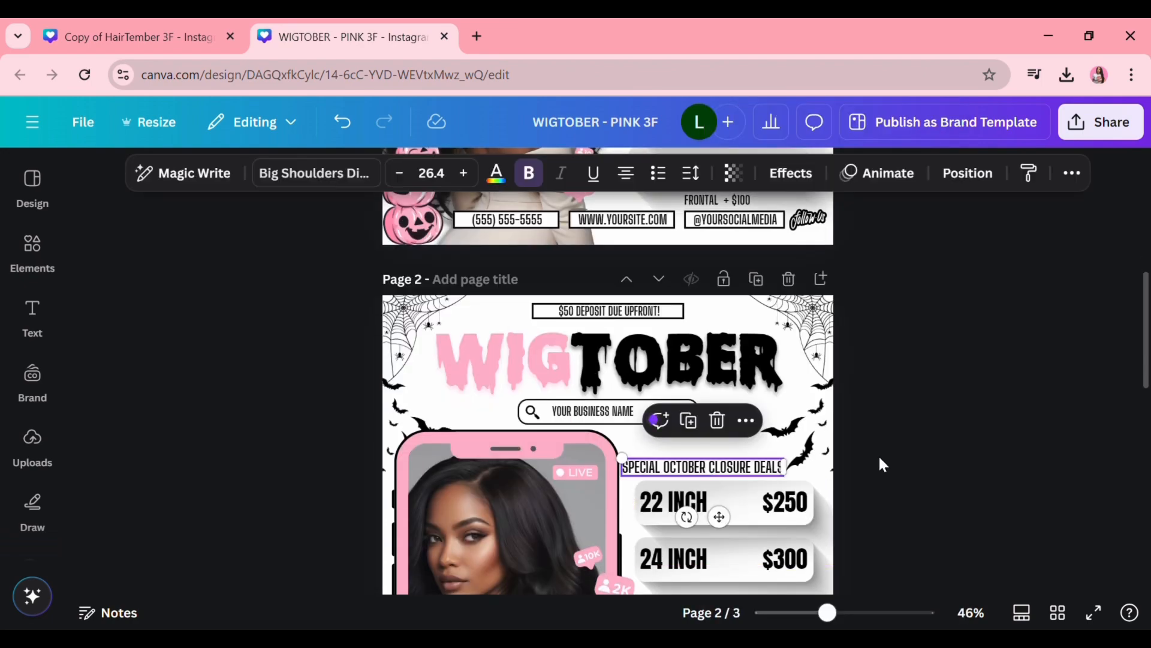
pyautogui.click(878, 456)
# Step: Replace page 3's deals heading with the copied SPECIAL OCTOBER CLOSURE DEALS heading
pyautogui.scroll(-8, 893, 462)
pyautogui.click(715, 426)
pyautogui.press('Delete')
pyautogui.hotkey('ctrl', 'v')
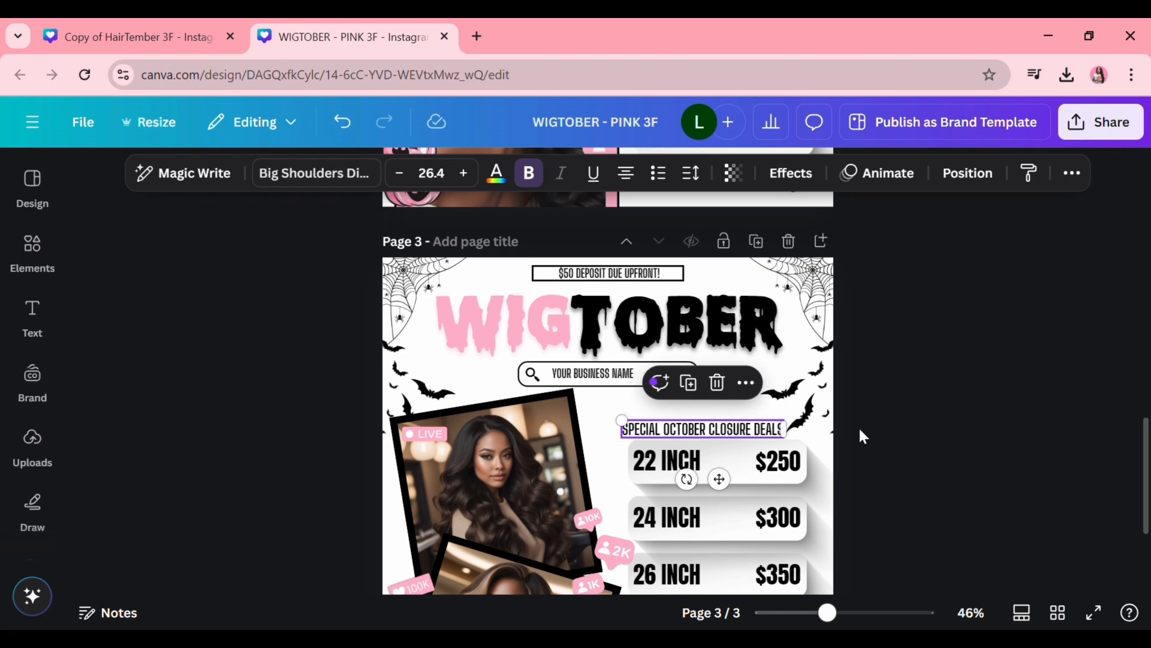
pyautogui.click(859, 428)
# Step: Move page 3's FRONTAL + $100 note just above the deals heading, aligned with the heading's right end, and copy it
pyautogui.scroll(-3, 917, 480)
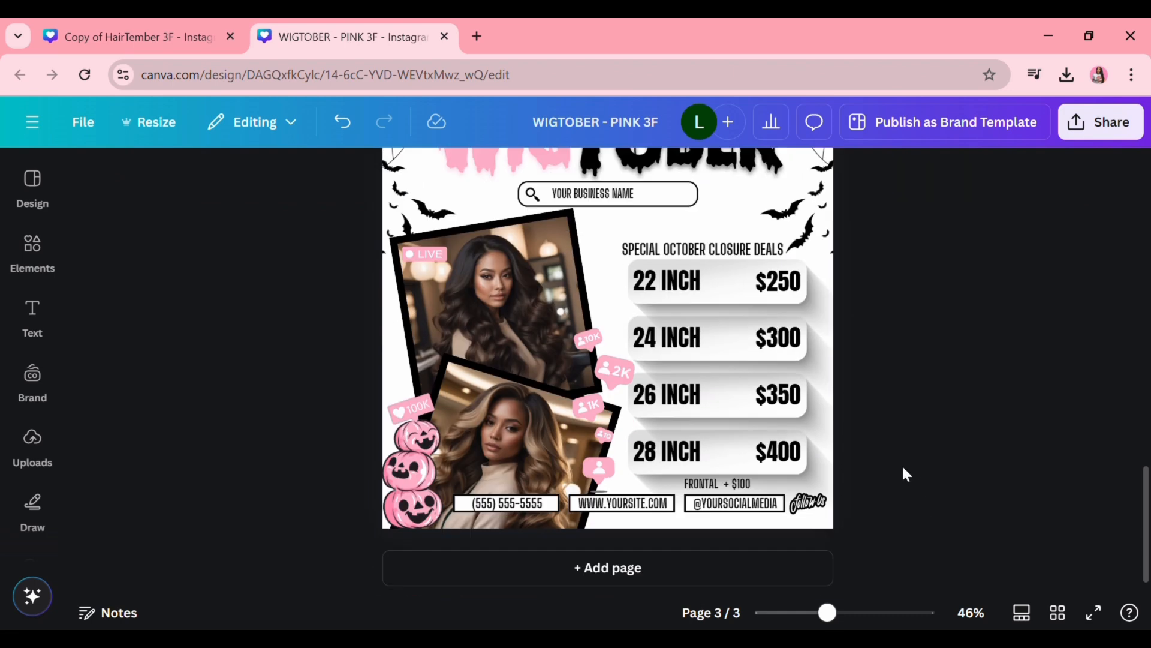
pyautogui.moveTo(717, 484); pyautogui.dragTo(743, 246)
pyautogui.scroll(2, 918, 527)
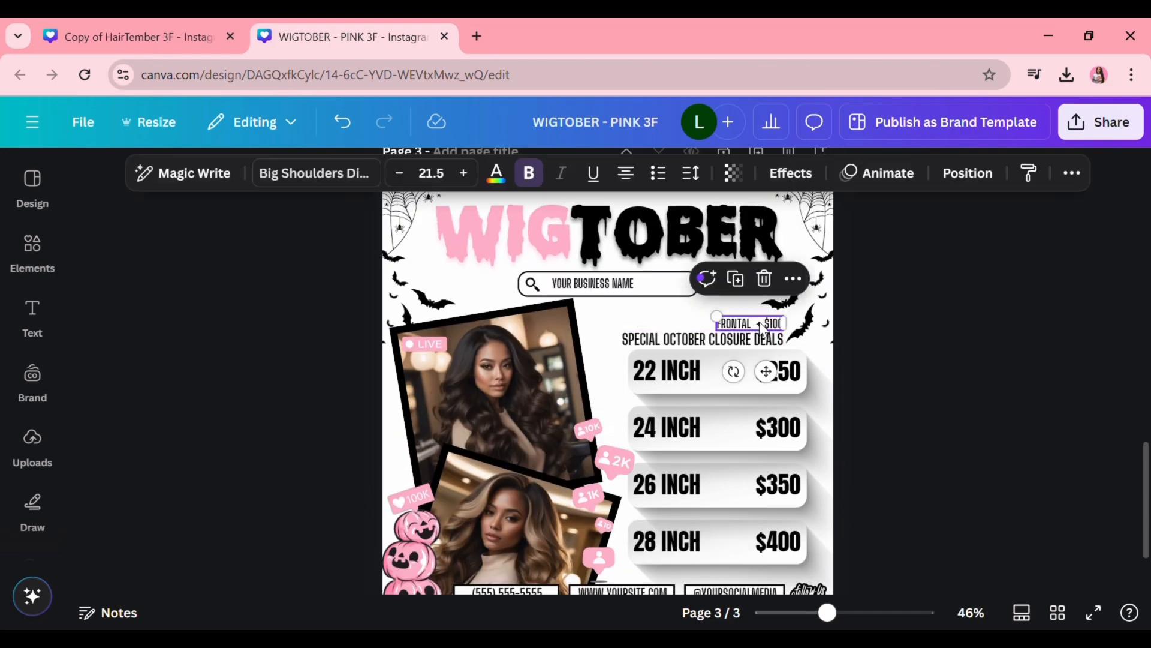
pyautogui.click(793, 279)
pyautogui.click(817, 337)
# Step: Replace the FRONTAL + $100 note at the foot of page 2 with the copy placed above the deals heading
pyautogui.scroll(6, 786, 398)
pyautogui.click(737, 433)
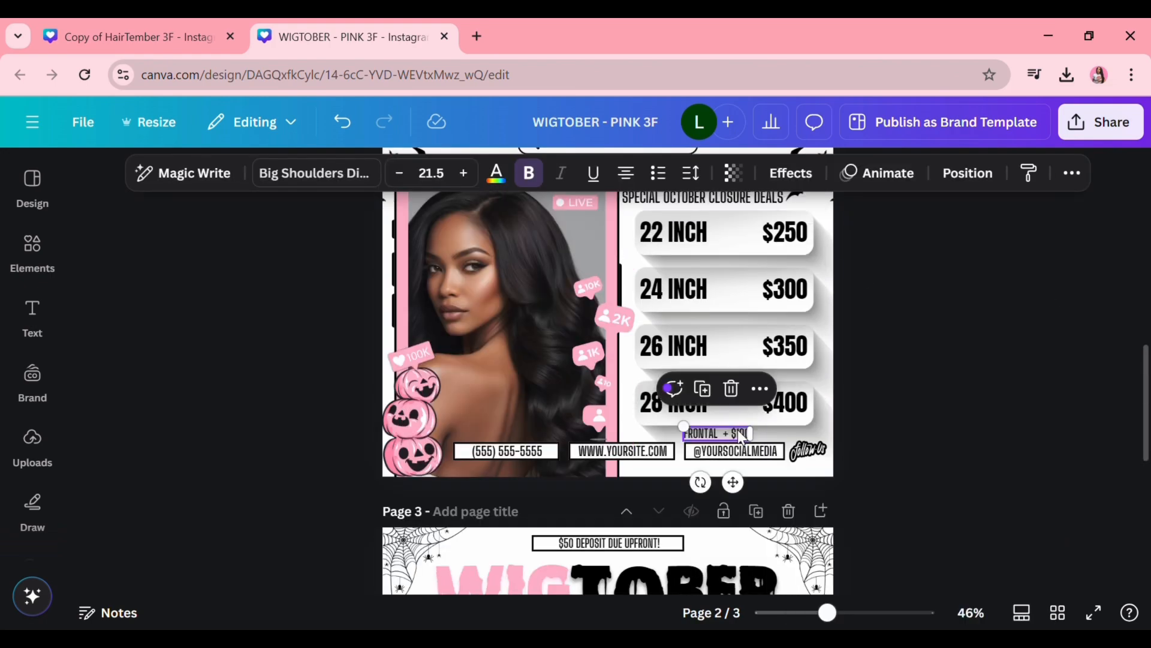
pyautogui.press('Delete')
pyautogui.scroll(3, 841, 459)
pyautogui.hotkey('ctrl', 'v')
pyautogui.scroll(6, 852, 461)
# Step: Replace page 1's FRONTAL + $100 note under the price rows with the copy placed above the deals heading
pyautogui.click(715, 468)
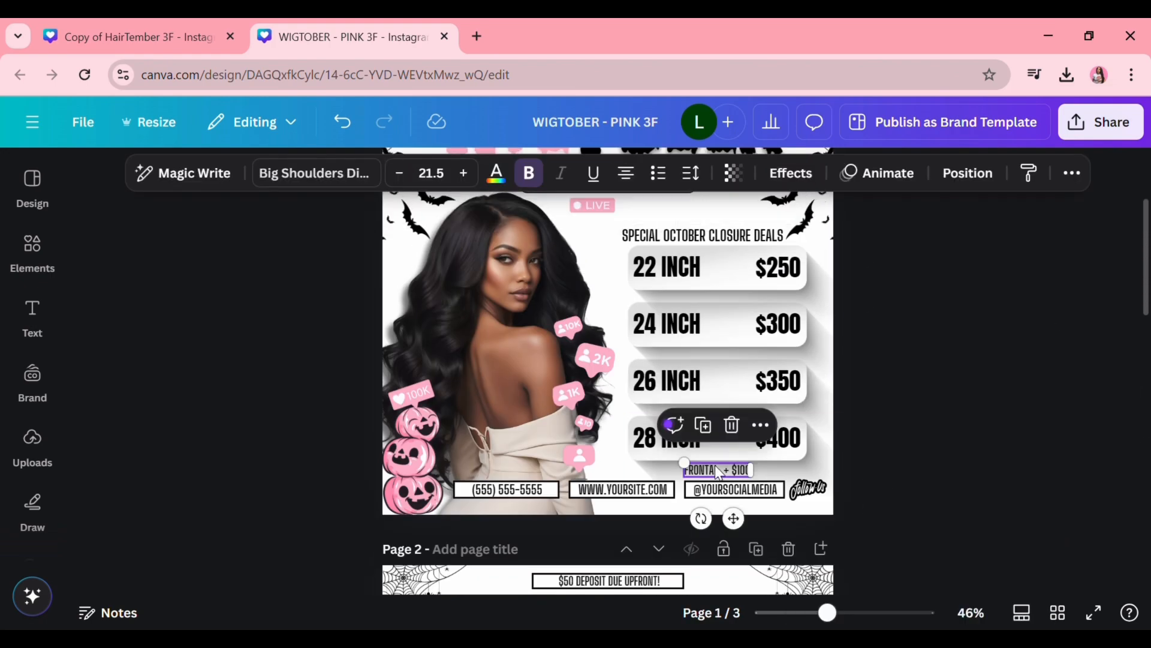
pyautogui.press('Delete')
pyautogui.scroll(3, 732, 437)
pyautogui.hotkey('ctrl', 'v')
pyautogui.click(927, 465)
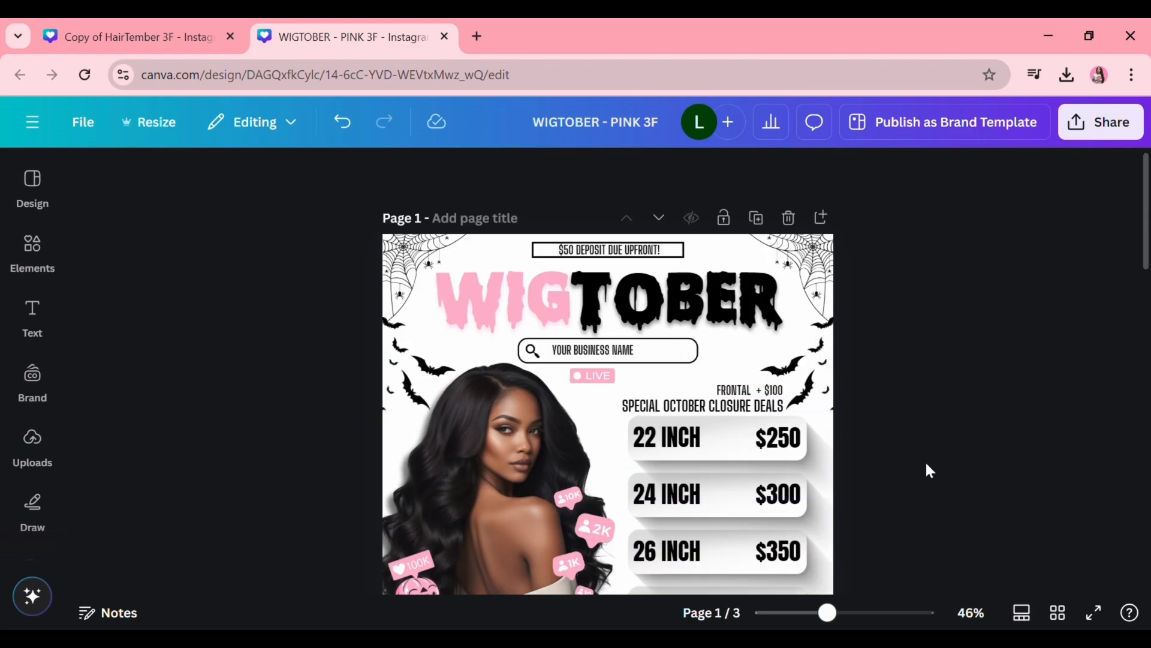
pyautogui.scroll(-15, 926, 464)
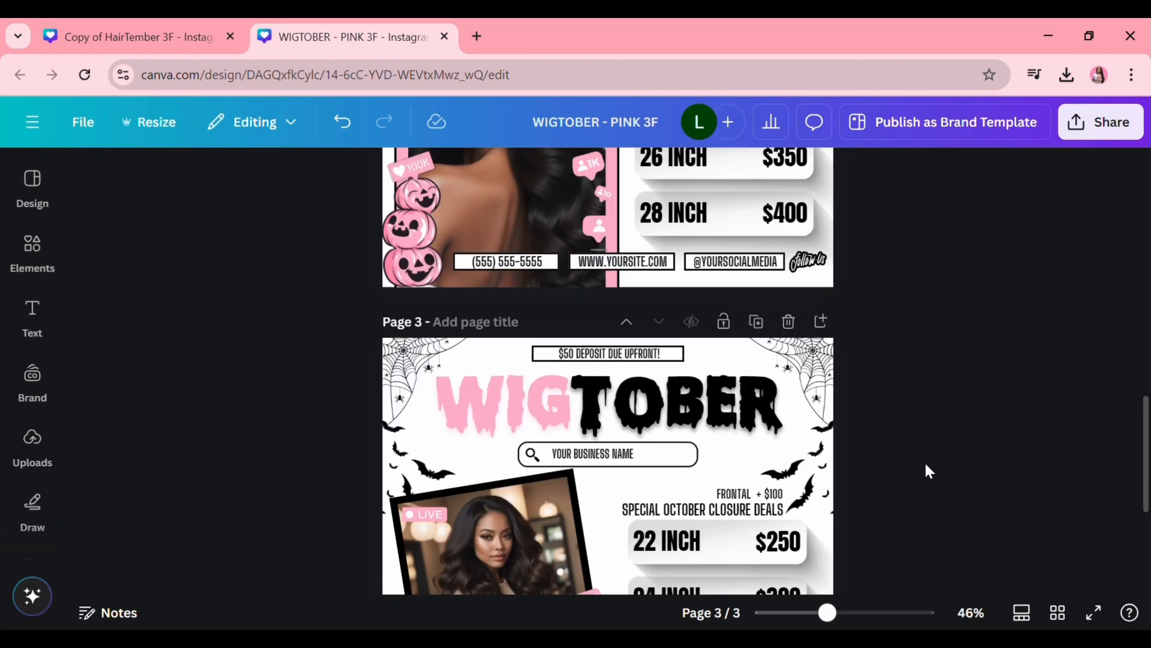
pyautogui.scroll(3, 927, 468)
pyautogui.scroll(-1, 927, 467)
pyautogui.scroll(5, 927, 468)
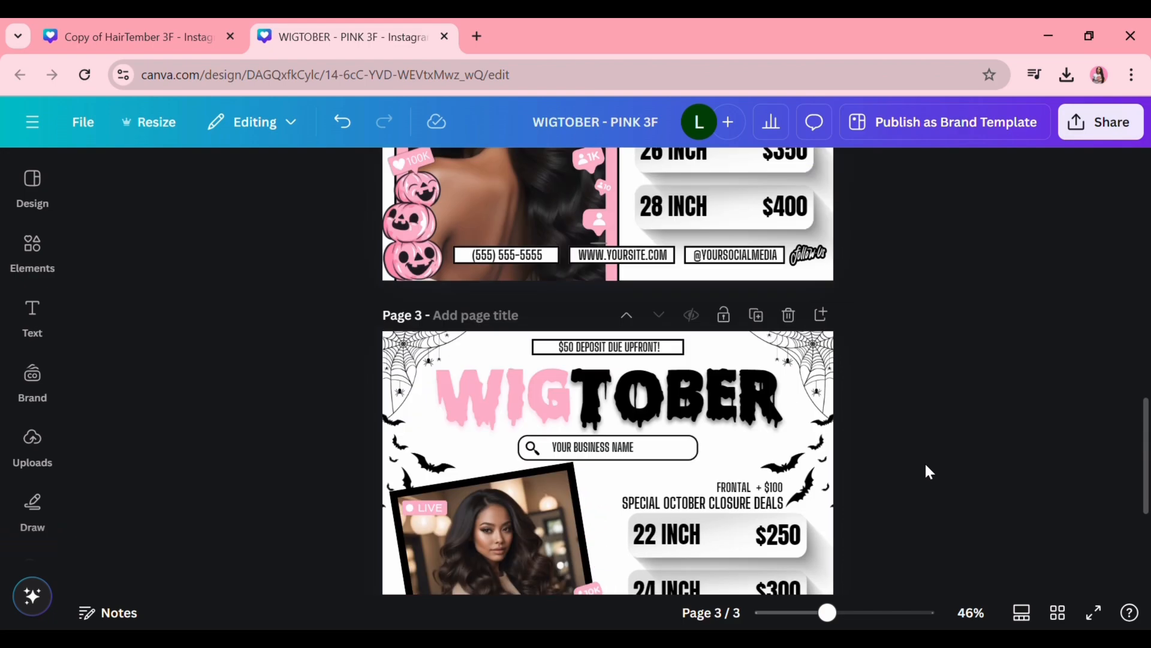
pyautogui.scroll(5, 928, 472)
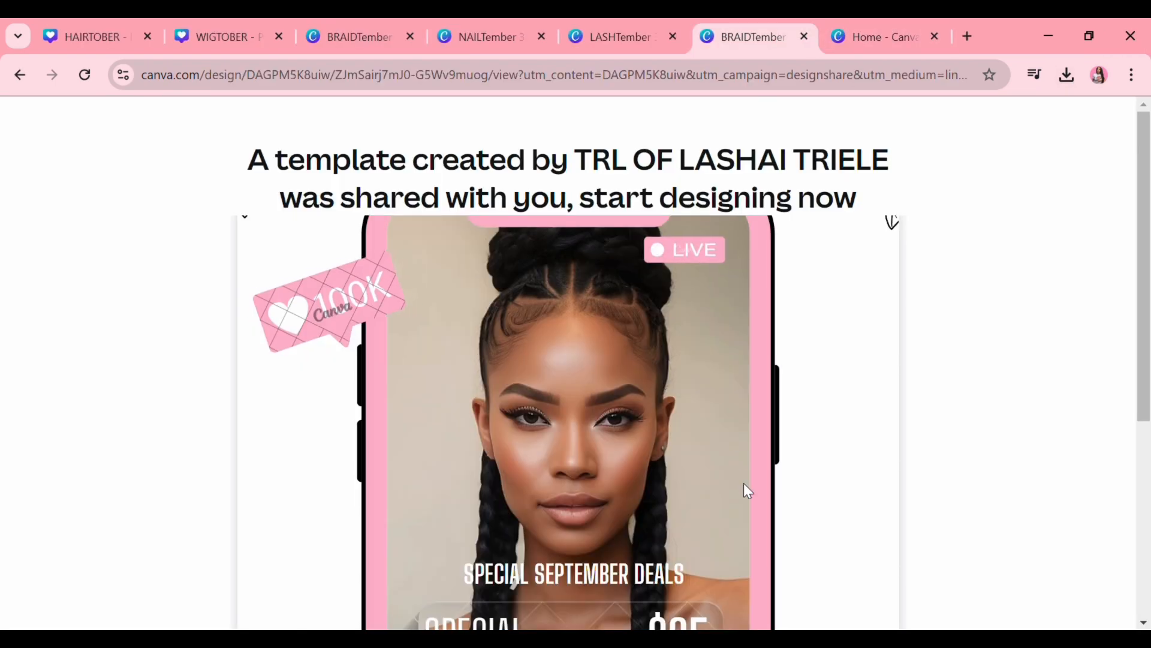
# Step: Create new designs from the 1080 × 1920 px BRAIDTember template and the LASHTember template
pyautogui.scroll(-5, 746, 489)
pyautogui.click(575, 534)
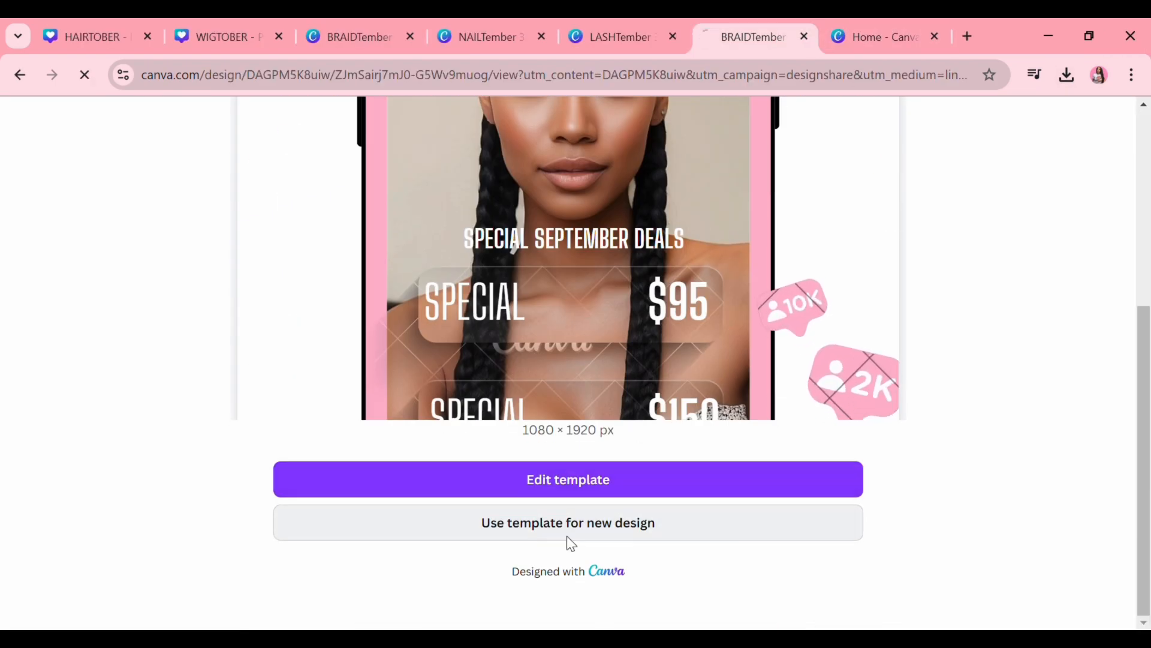
pyautogui.click(612, 36)
pyautogui.scroll(-5, 542, 530)
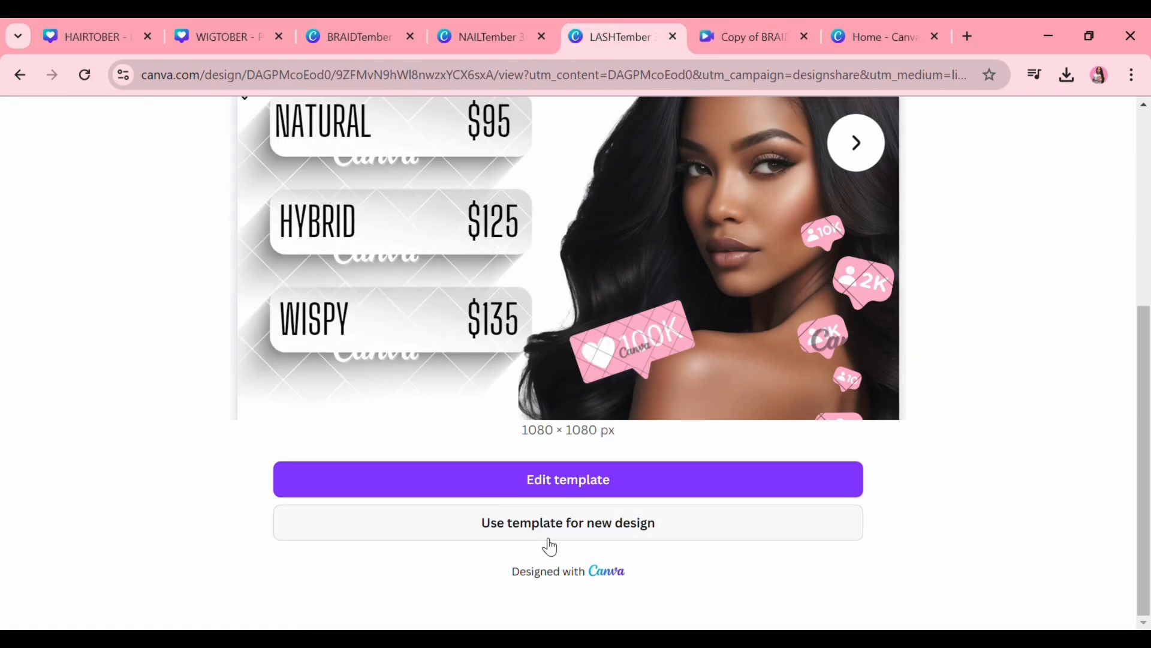
pyautogui.click(543, 528)
# Step: Create new designs from the NAILTember template and the three-page BRAIDTember template
pyautogui.click(484, 28)
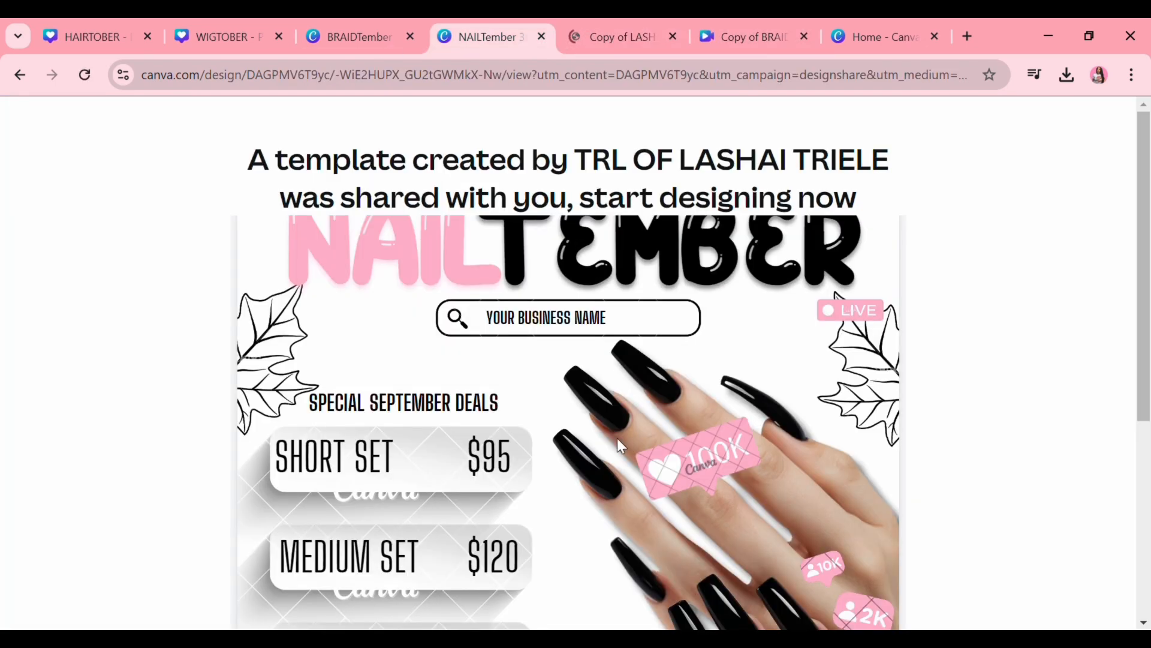
pyautogui.scroll(-5, 617, 438)
pyautogui.click(593, 532)
pyautogui.click(348, 30)
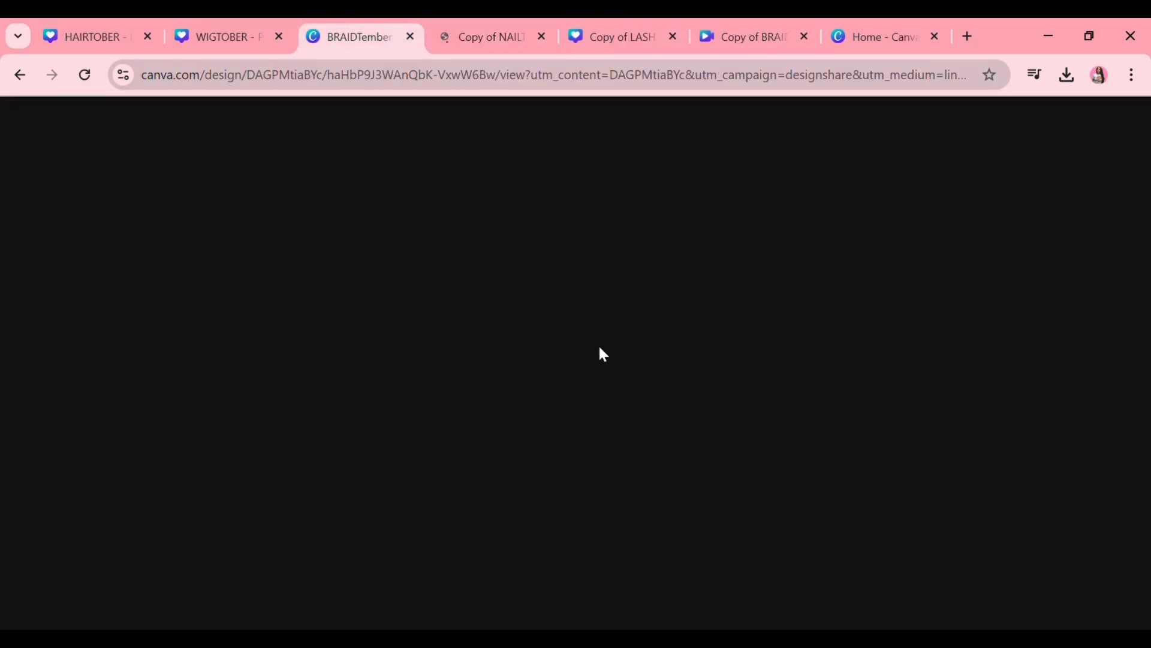
pyautogui.click(581, 530)
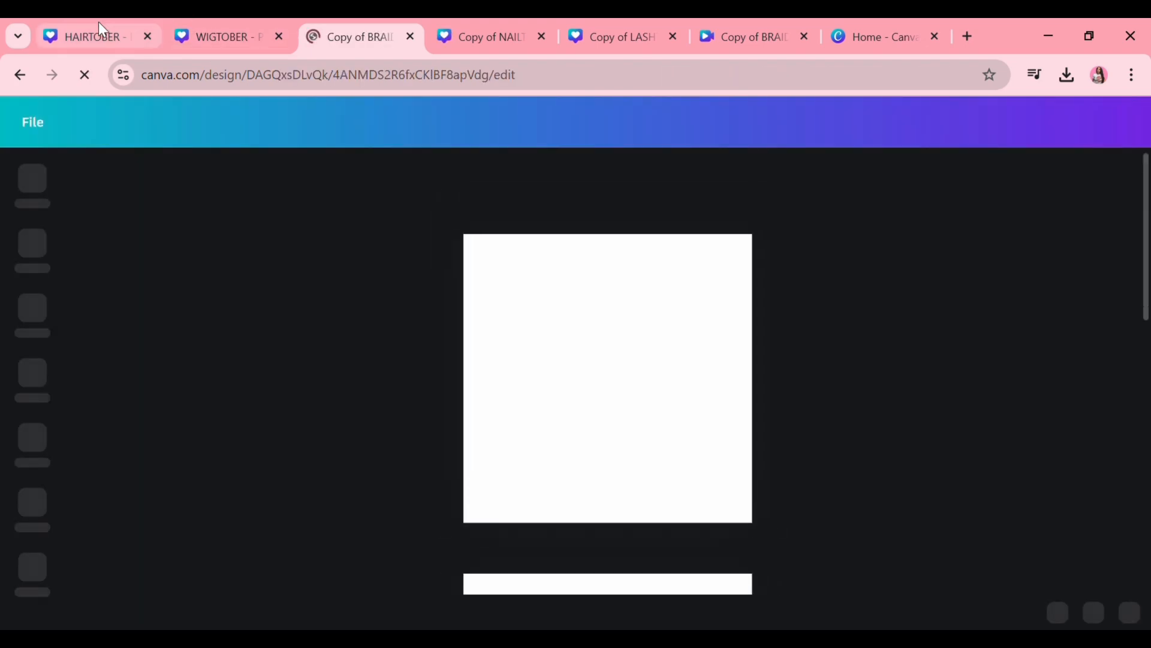
# Step: Leave the HAIRTOBER design and return to the Canva home page
pyautogui.click(90, 35)
pyautogui.click(34, 123)
pyautogui.click(31, 144)
# Step: Look over the new BRAIDTember, NAILTember and LASHTember design copies
pyautogui.click(268, 37)
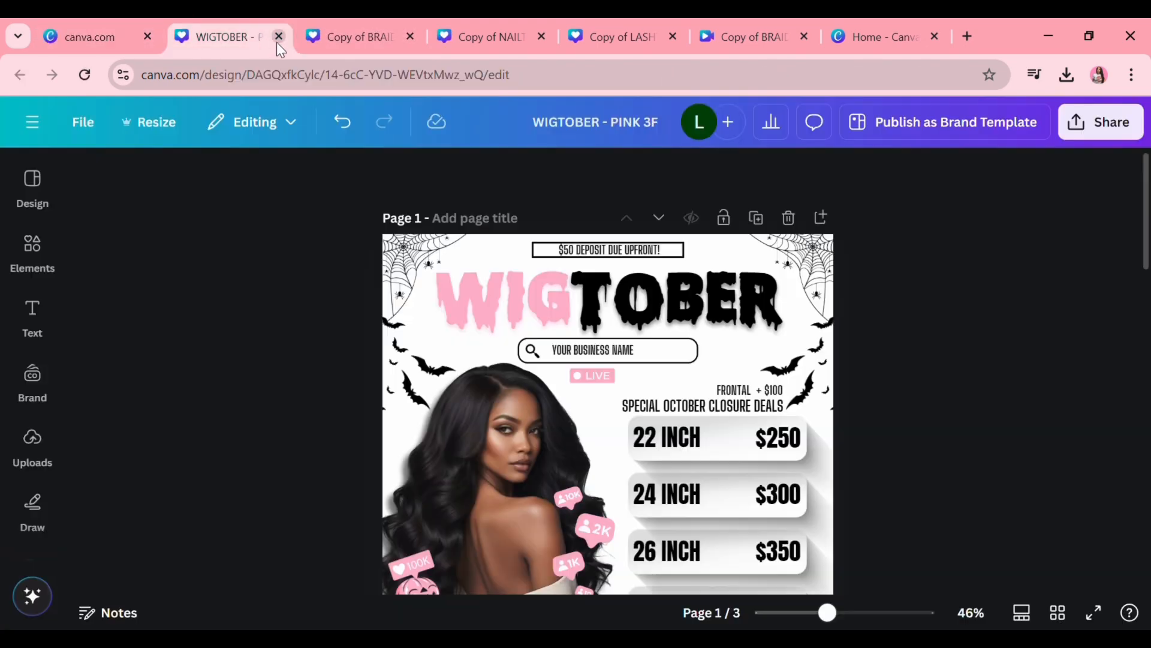
pyautogui.click(346, 27)
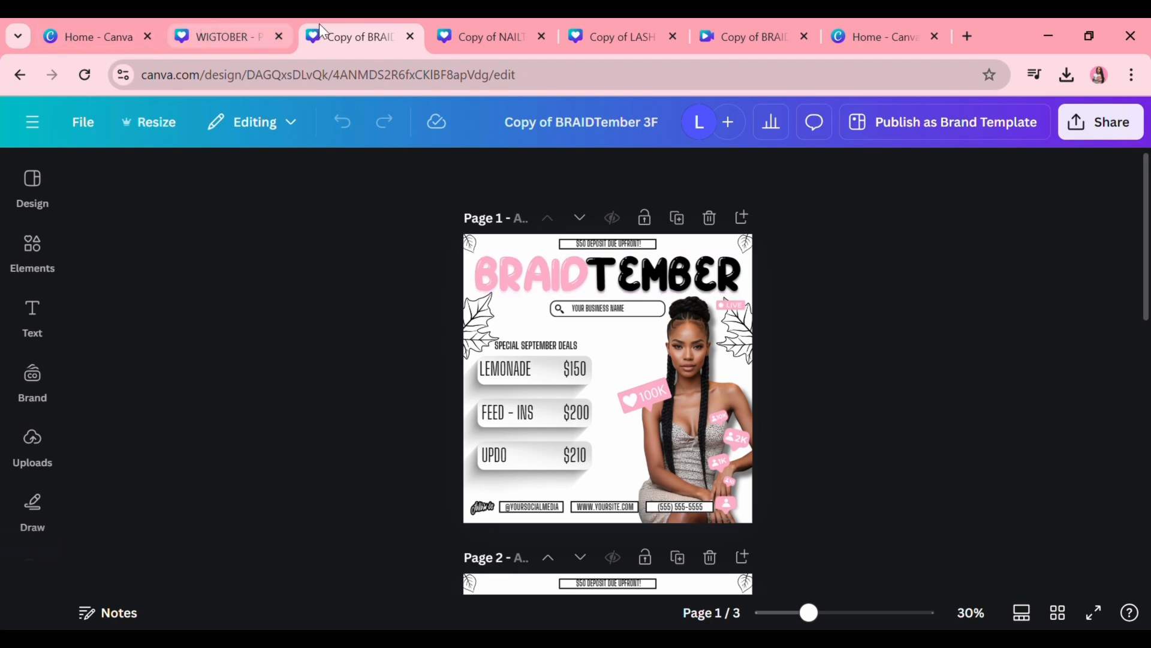
pyautogui.click(491, 30)
pyautogui.click(623, 34)
pyautogui.click(757, 37)
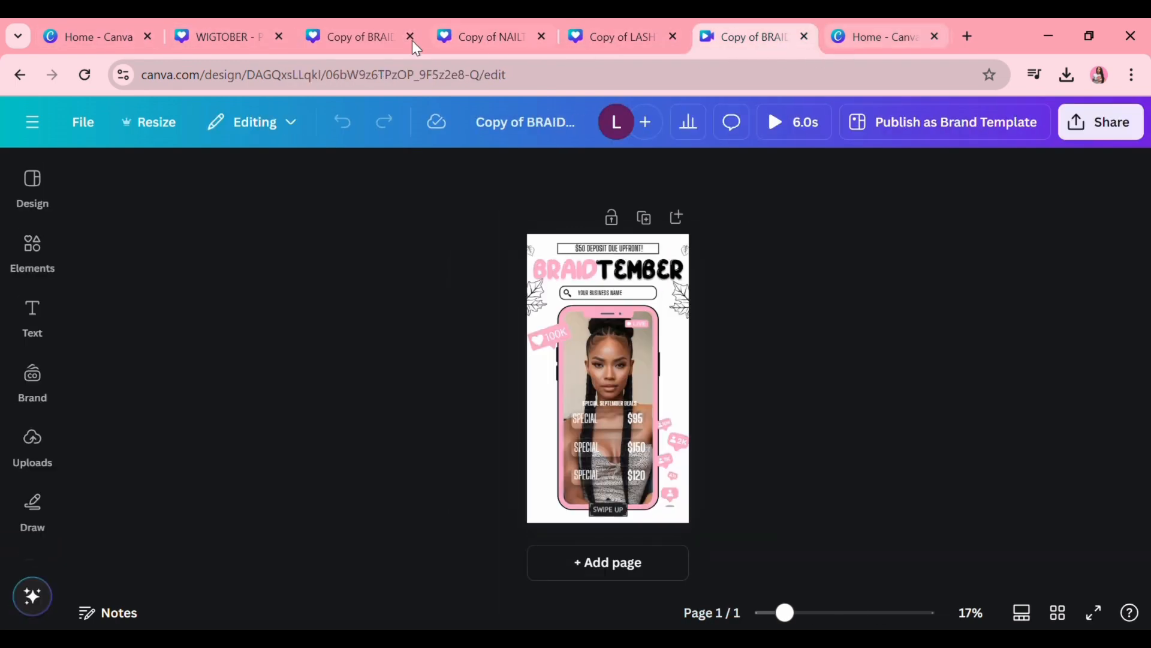
pyautogui.click(244, 37)
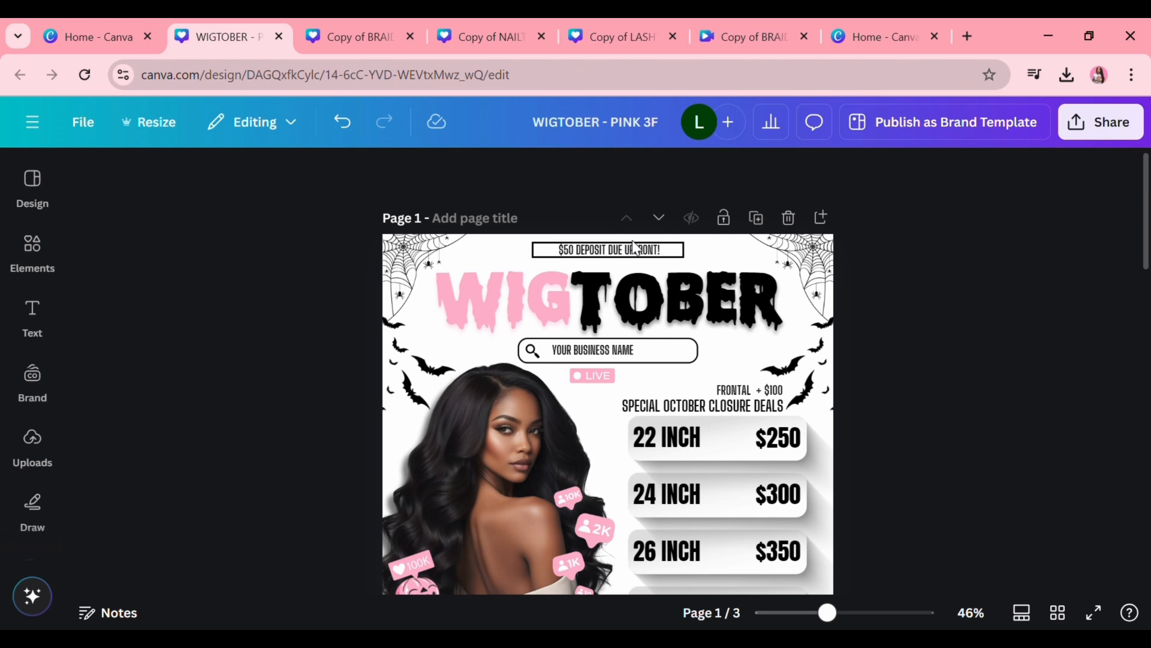
pyautogui.click(738, 308)
pyautogui.click(686, 223)
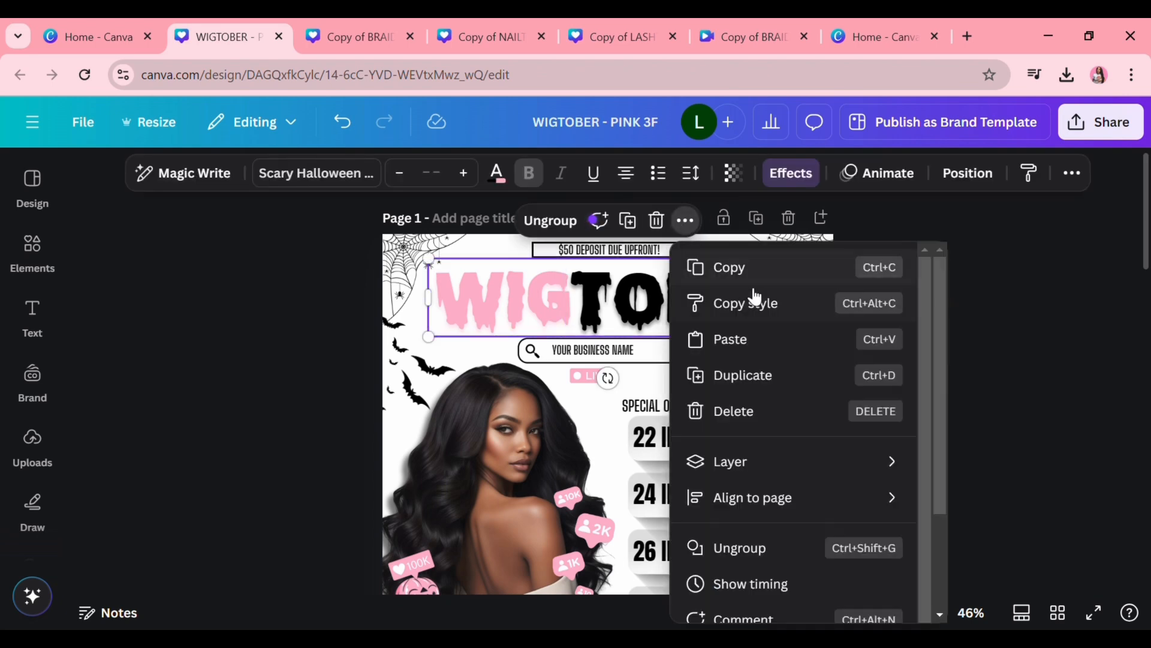
pyautogui.click(755, 268)
pyautogui.click(359, 36)
pyautogui.click(569, 263)
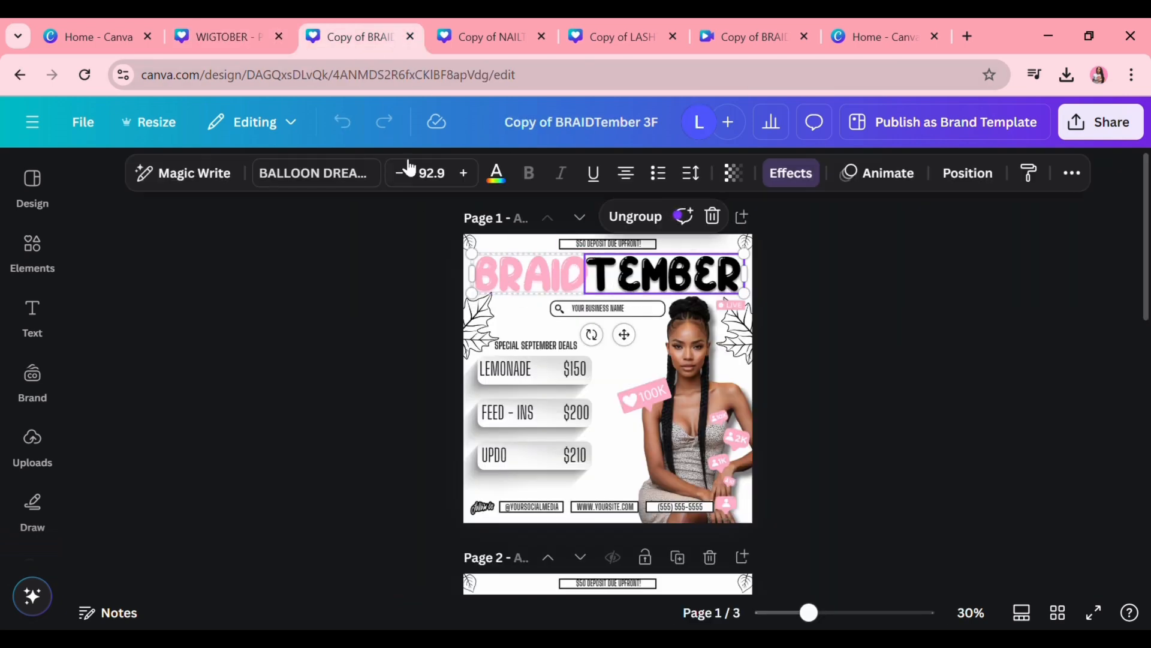
pyautogui.scroll(-5, 803, 447)
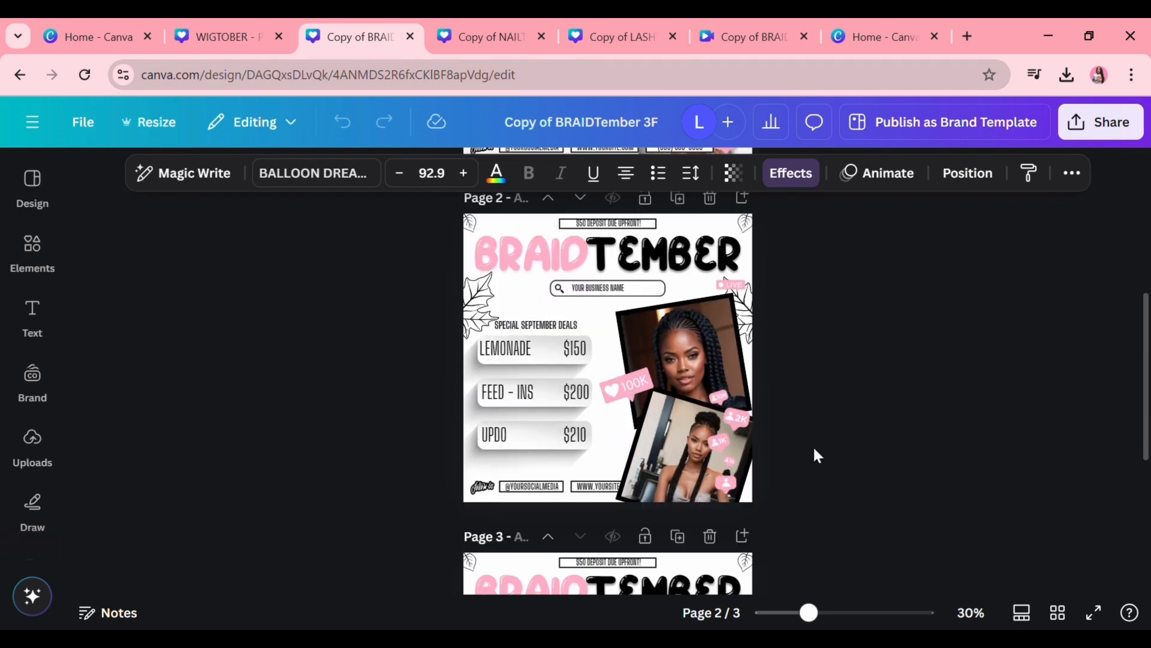
pyautogui.scroll(5, 810, 446)
# Step: Make a copy of the three-page WIGTOBER - PINK 3F design
pyautogui.click(228, 37)
pyautogui.click(83, 122)
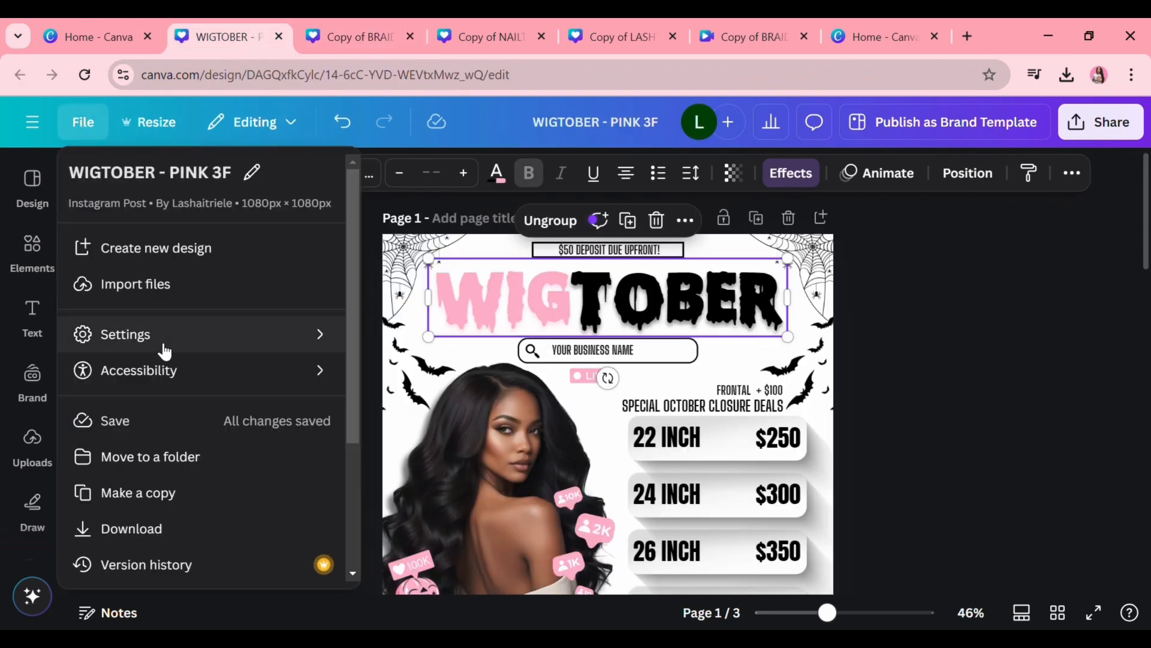
pyautogui.click(144, 491)
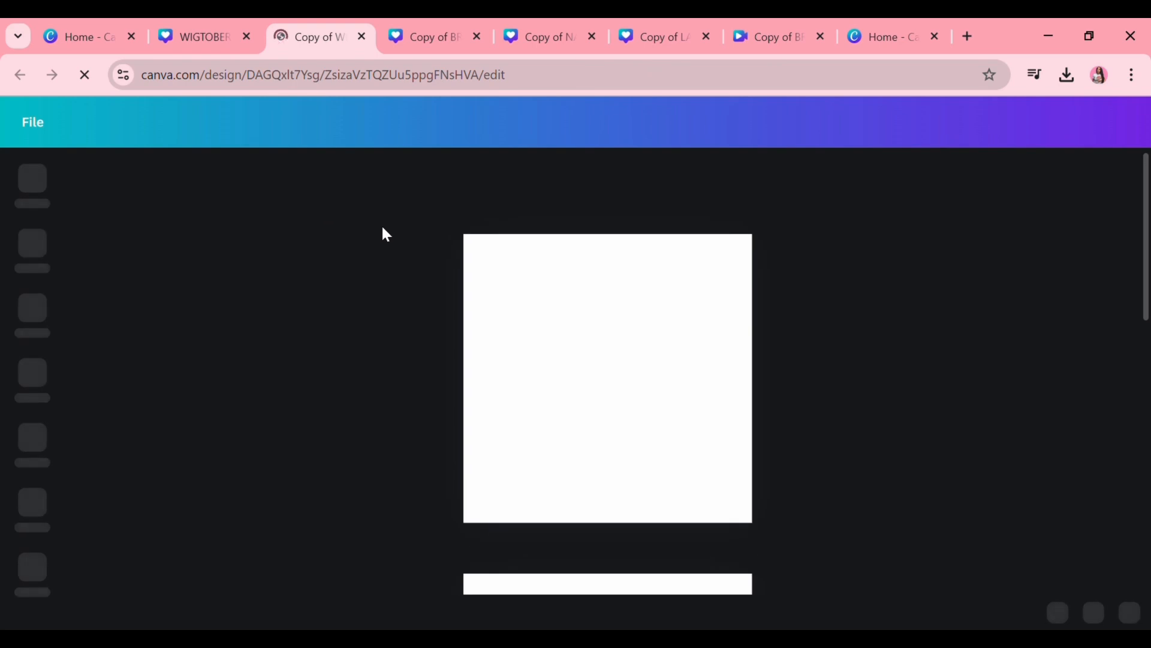
# Step: Ungroup the page 1 title in the copy, replace WIG with BRAID and widen its text box to about 505 so it fits one line
pyautogui.click(559, 283)
pyautogui.click(517, 341)
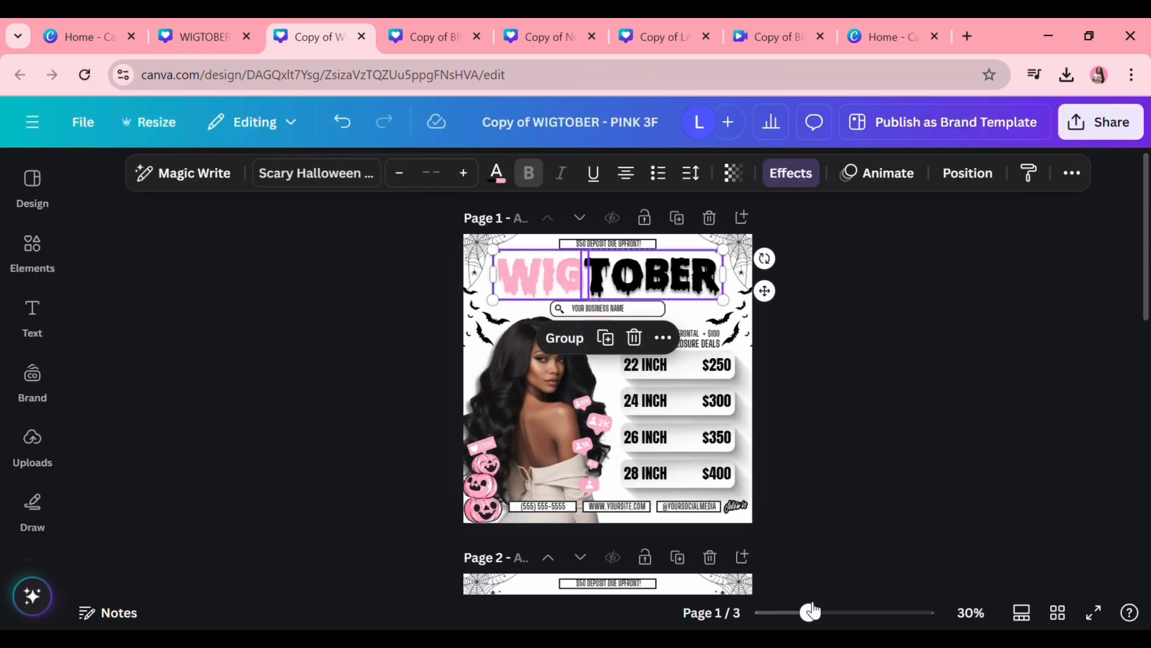
pyautogui.moveTo(810, 612)
pyautogui.mouseDown()
pyautogui.moveTo(848, 613)
pyautogui.moveTo(830, 612)
pyautogui.mouseUp()
pyautogui.scroll(3, 643, 448)
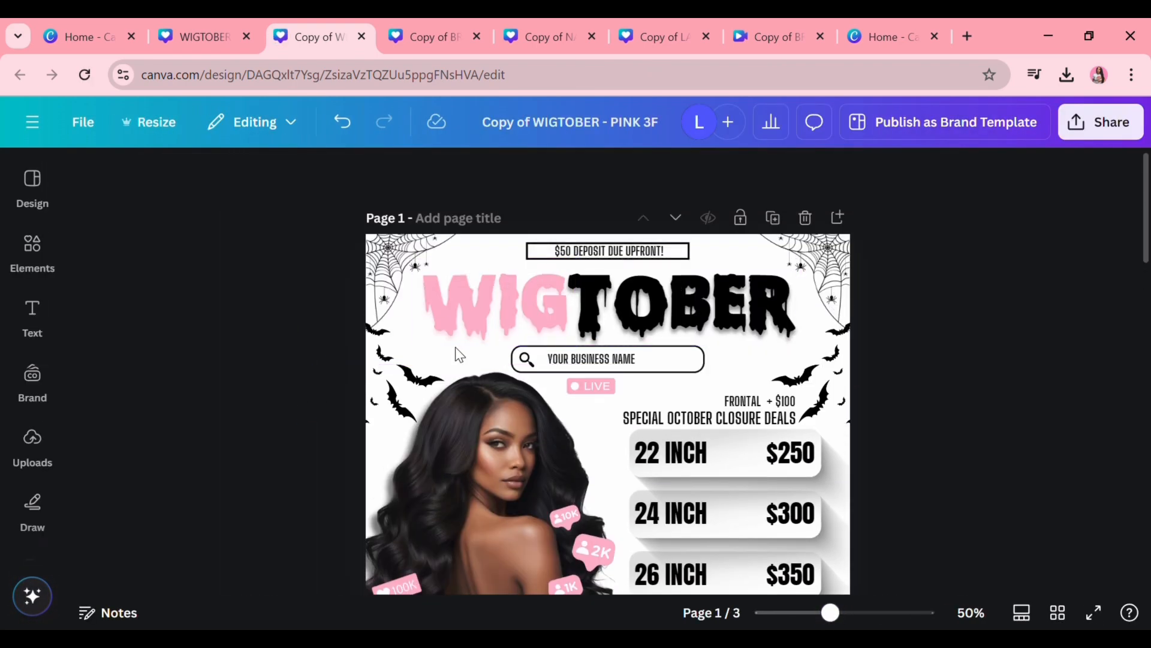
pyautogui.doubleClick(537, 338)
pyautogui.write('BRAID')
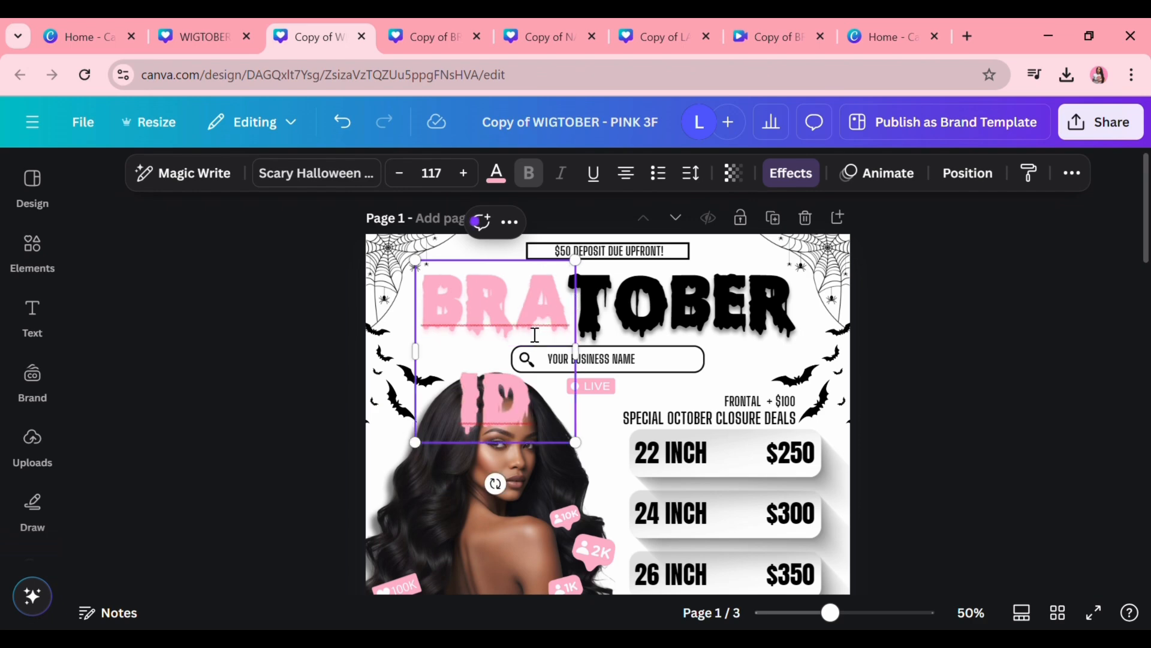
pyautogui.moveTo(589, 364); pyautogui.dragTo(656, 351)
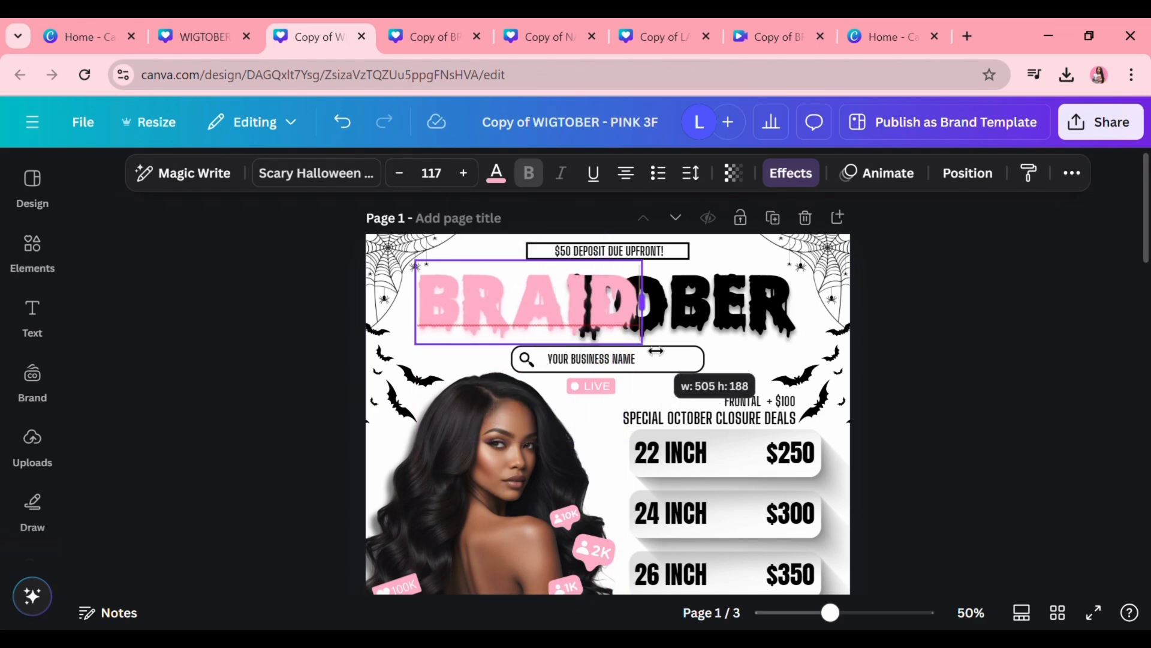
# Step: Reposition TOBER and BRAID on page 1 so the two words sit side by side as one title
pyautogui.click(712, 296)
pyautogui.moveTo(670, 305); pyautogui.dragTo(723, 305)
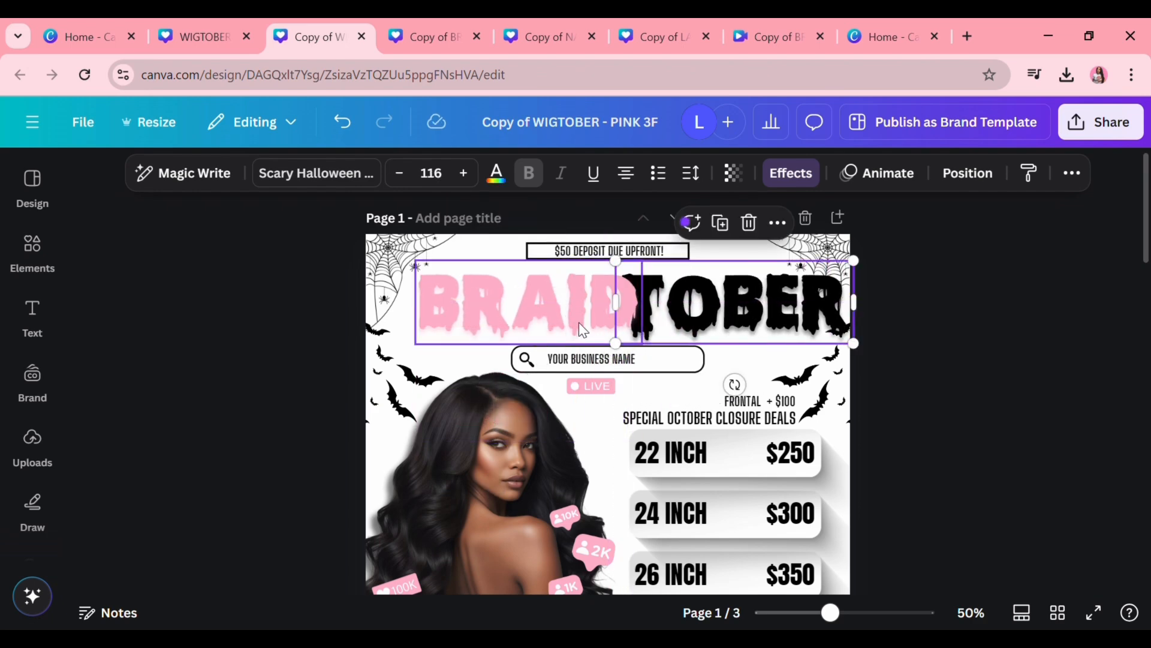
pyautogui.moveTo(585, 330); pyautogui.dragTo(575, 330)
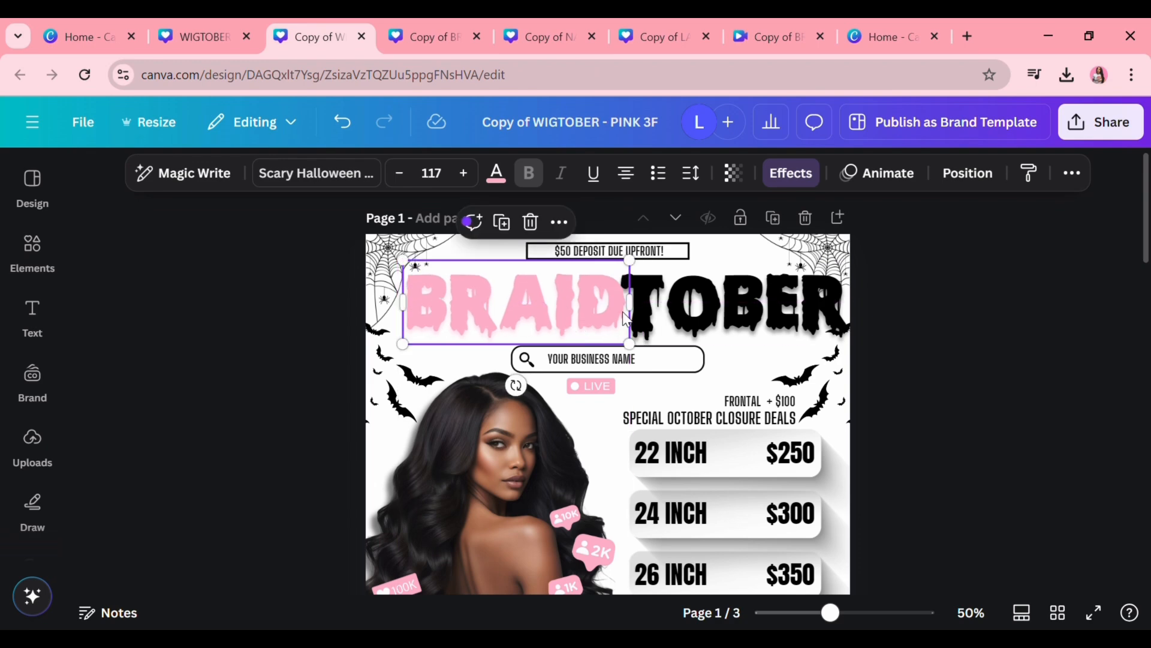
# Step: Group the two words of the BRAIDTOBER title and centre the group horizontally on page 1
pyautogui.moveTo(322, 260); pyautogui.dragTo(672, 345)
pyautogui.click(683, 222)
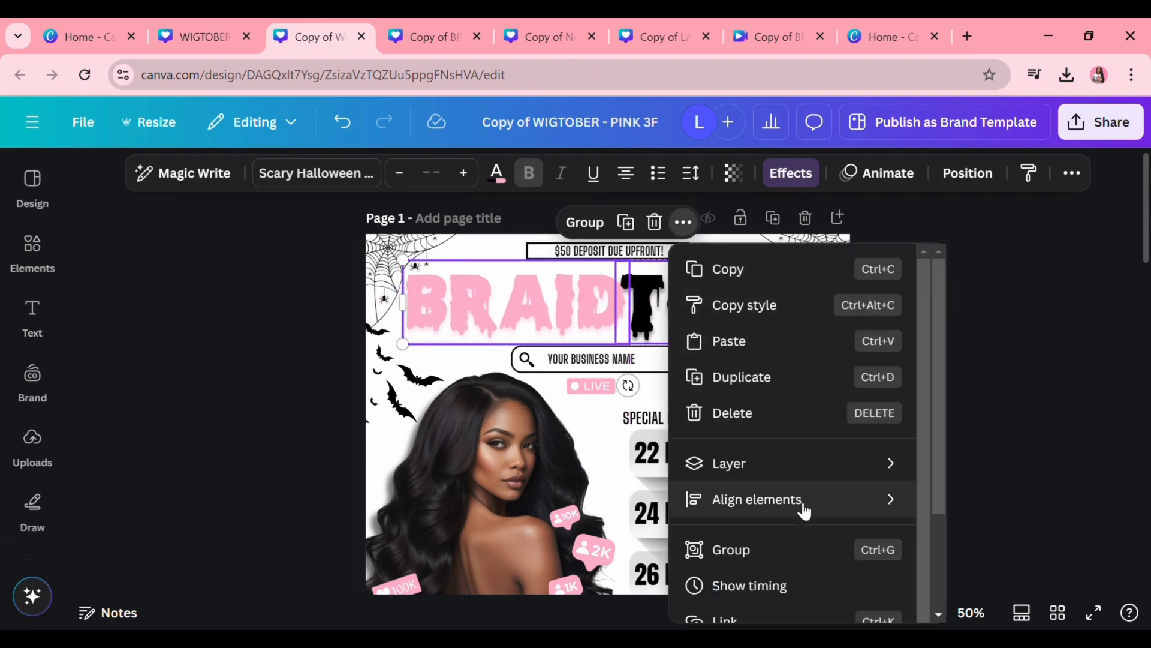
pyautogui.moveTo(803, 510)
pyautogui.click(731, 549)
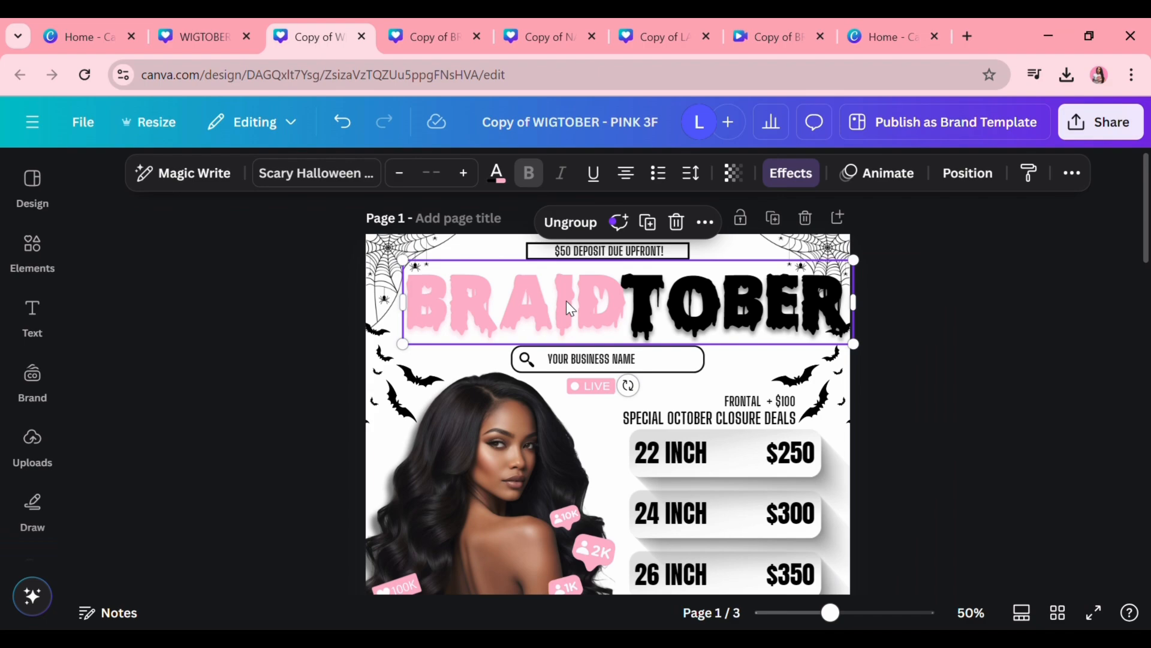
pyautogui.click(705, 229)
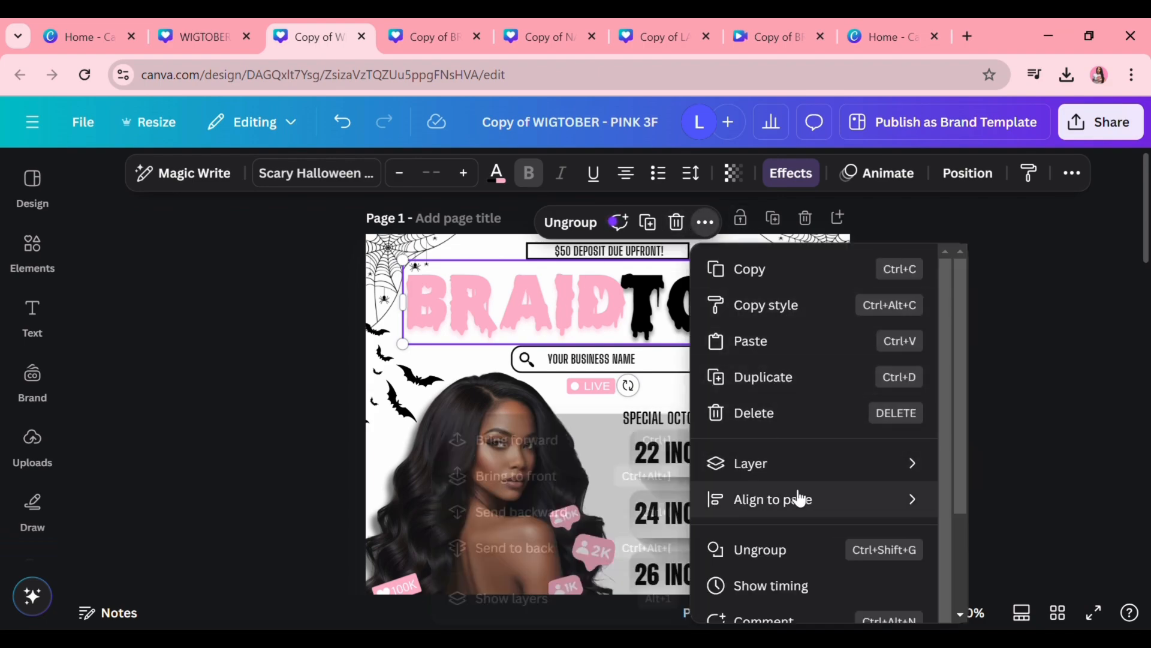
pyautogui.moveTo(799, 499)
pyautogui.click(954, 443)
# Step: Replace the WIGTOBER title on page 2 with a copy of the grouped BRAIDTOBER title from page 1
pyautogui.click(689, 223)
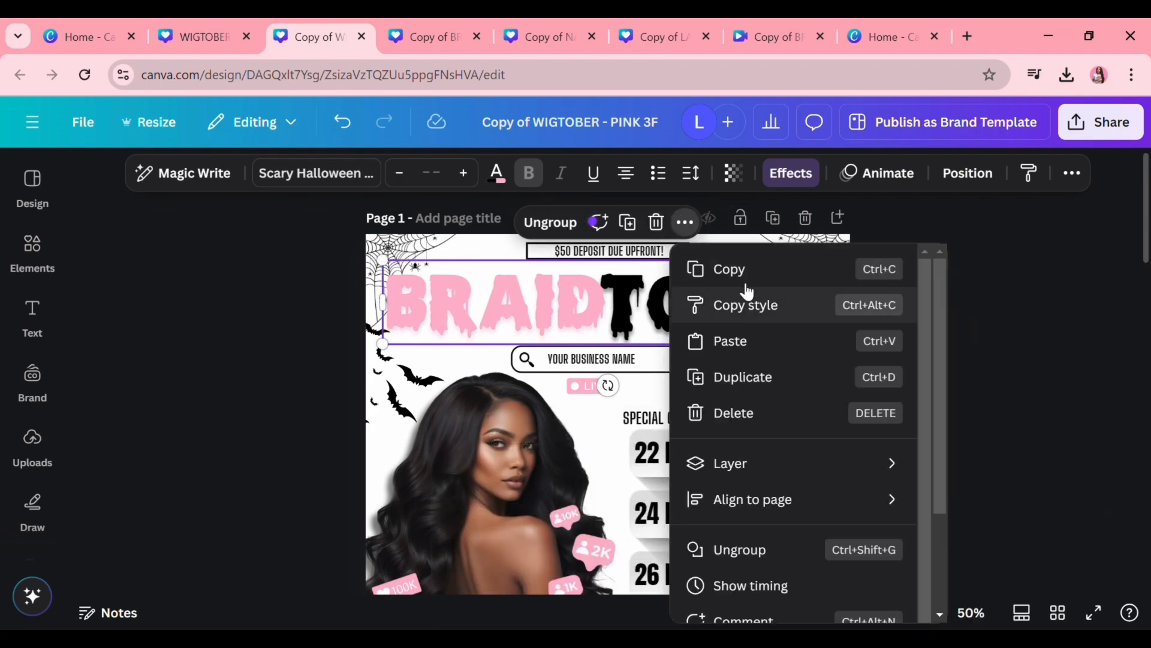
pyautogui.click(744, 277)
pyautogui.scroll(-7, 749, 300)
pyautogui.click(774, 378)
pyautogui.press('Delete')
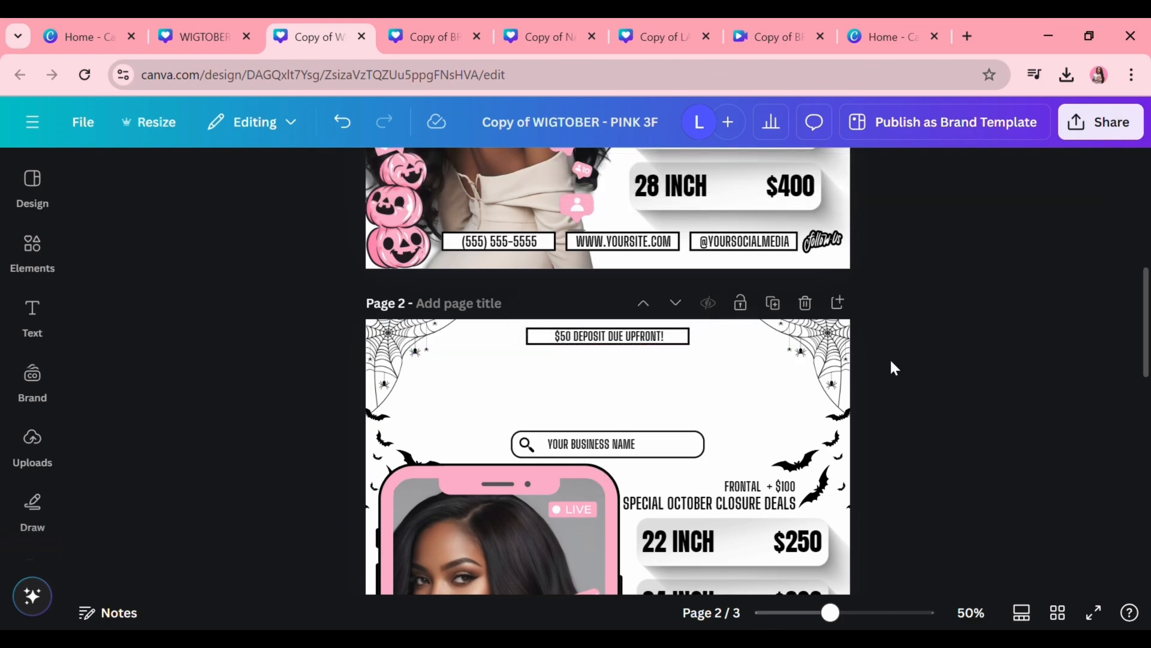
pyautogui.hotkey('ctrl', 'v')
# Step: Replace the WIGTOBER title on page 3 with the copied BRAIDTOBER title
pyautogui.scroll(-10, 602, 358)
pyautogui.click(719, 294)
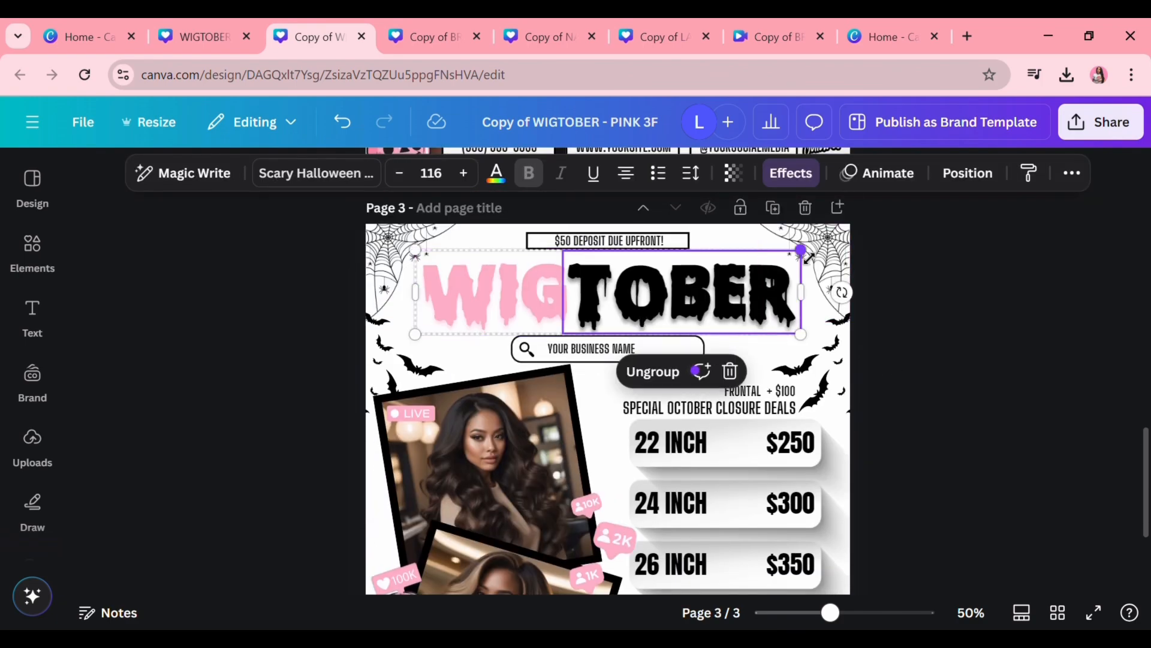
pyautogui.press('Escape')
pyautogui.press('Delete')
pyautogui.hotkey('ctrl', 'v')
pyautogui.scroll(-5, 880, 268)
pyautogui.scroll(8, 915, 499)
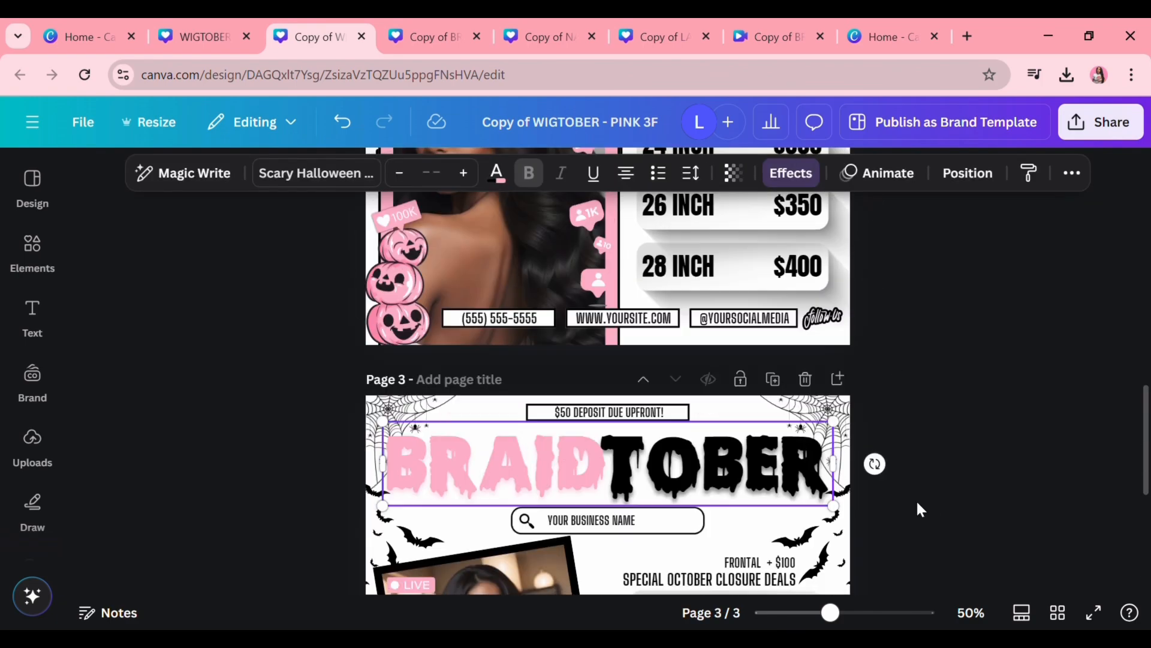
# Step: Replace the wig model photo on page 1 with the braided model cutout copied from page 1 of Copy of BRAIDTember 3F
pyautogui.scroll(10, 894, 486)
pyautogui.click(433, 37)
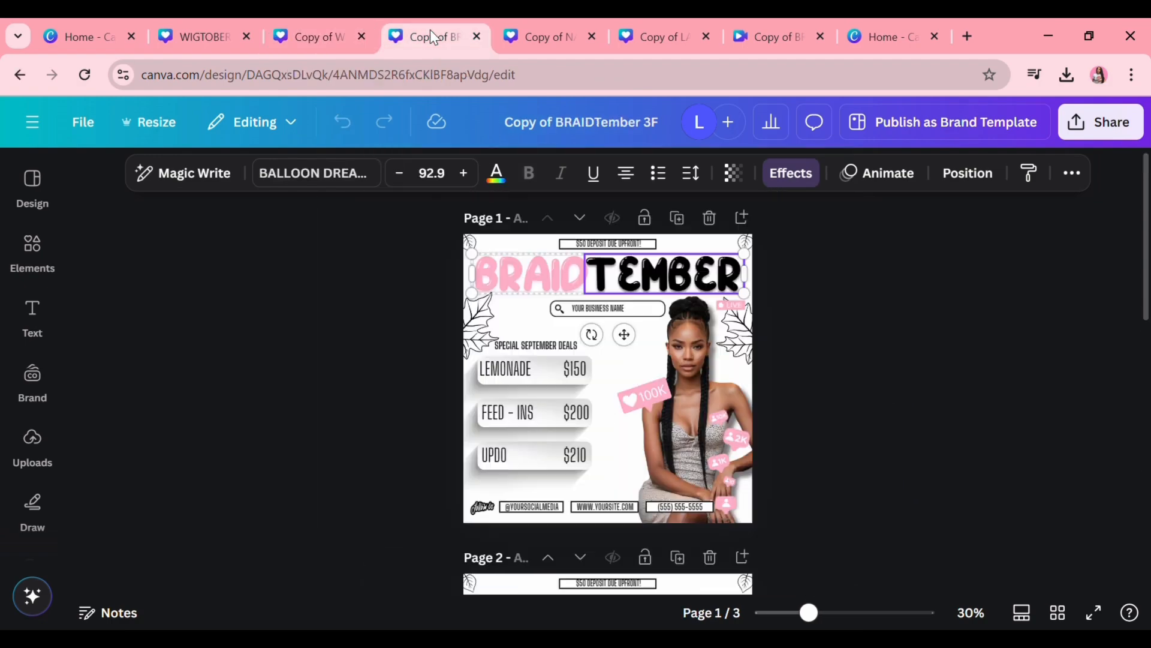
pyautogui.rightClick(705, 379)
pyautogui.click(743, 129)
pyautogui.click(319, 38)
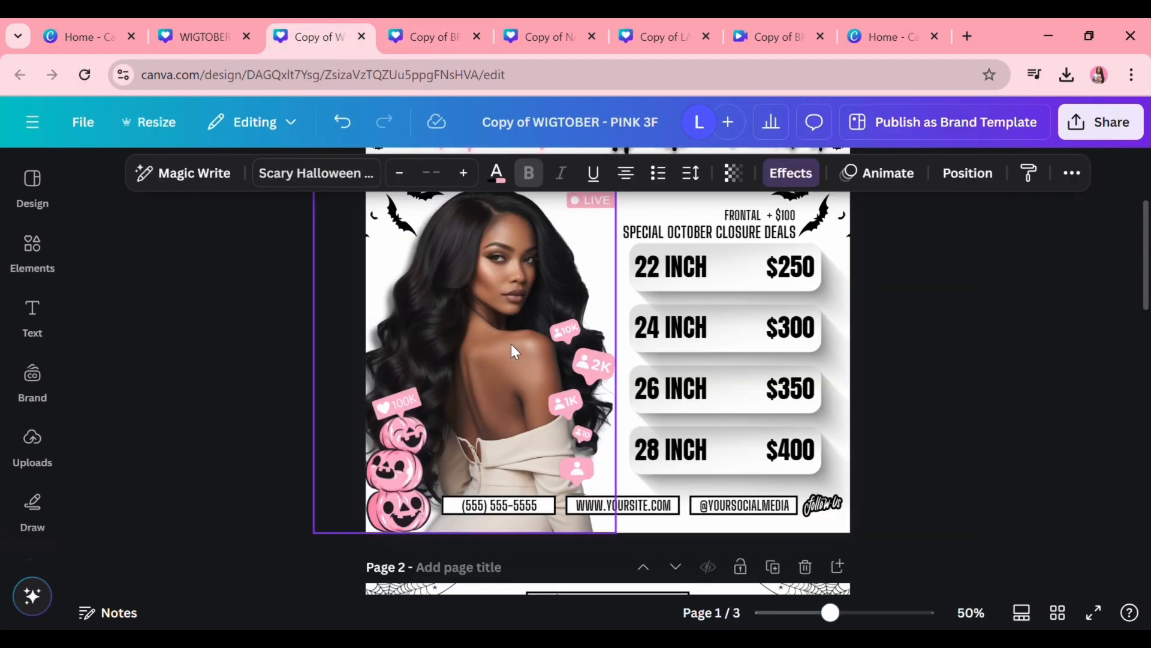
pyautogui.click(512, 344)
pyautogui.press('Delete')
pyautogui.hotkey('ctrl', 'v')
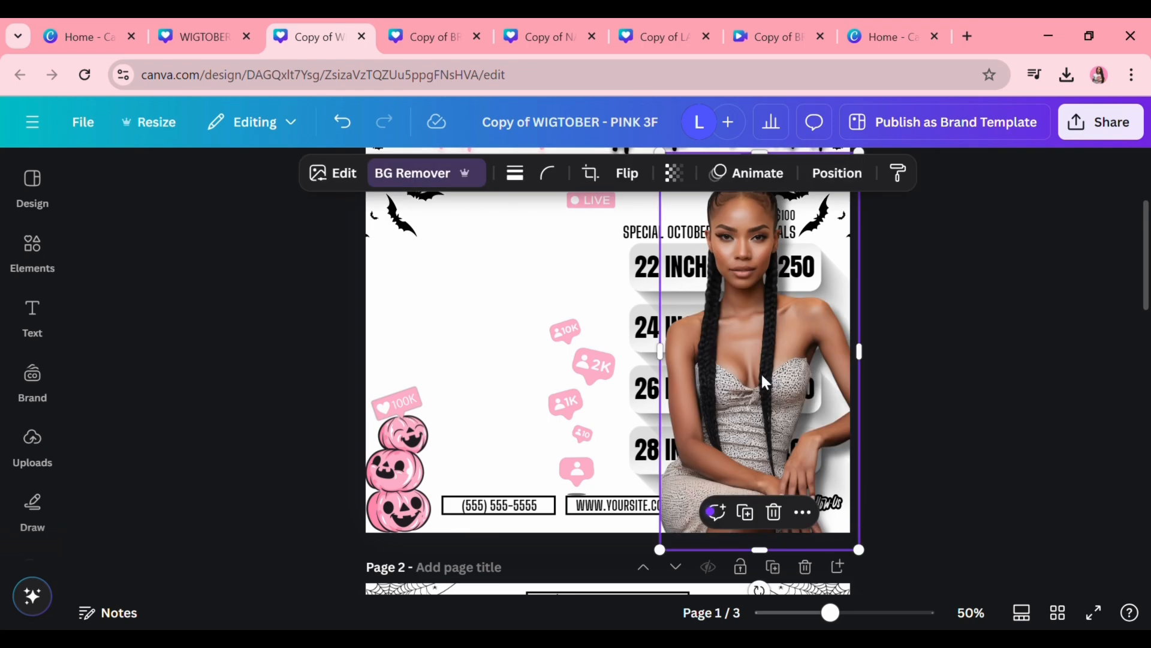
# Step: Enlarge the braided model photo and place it beside the price list, below the BRAID part of the title
pyautogui.moveTo(659, 549); pyautogui.dragTo(599, 602)
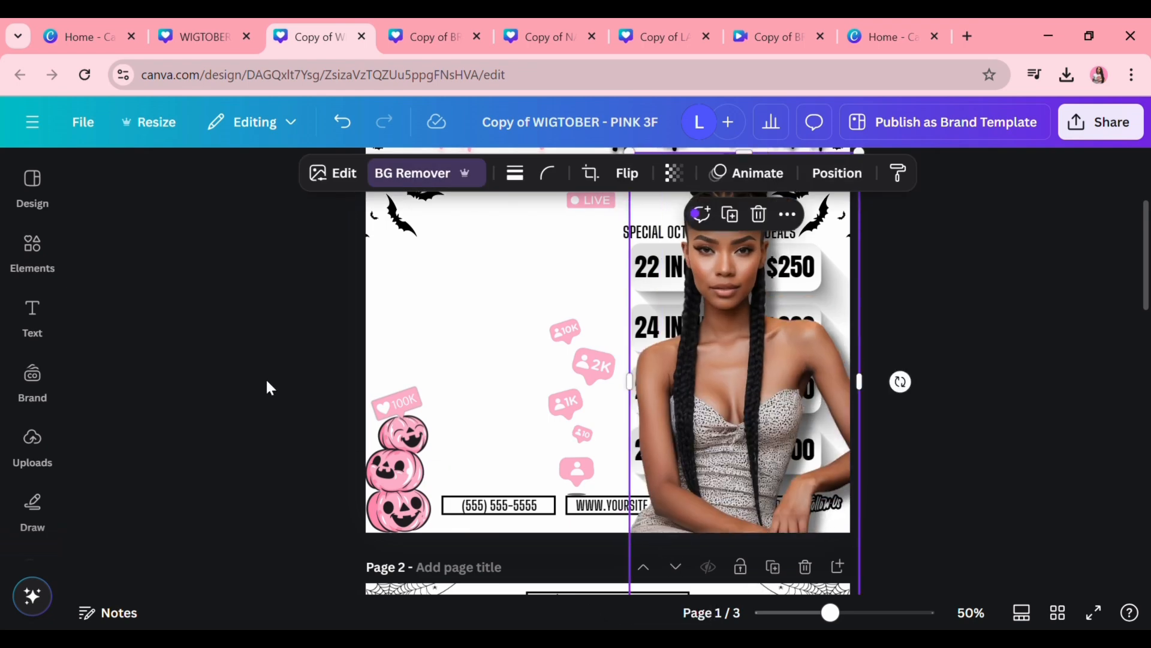
pyautogui.scroll(2, 733, 421)
pyautogui.moveTo(733, 421); pyautogui.dragTo(531, 441)
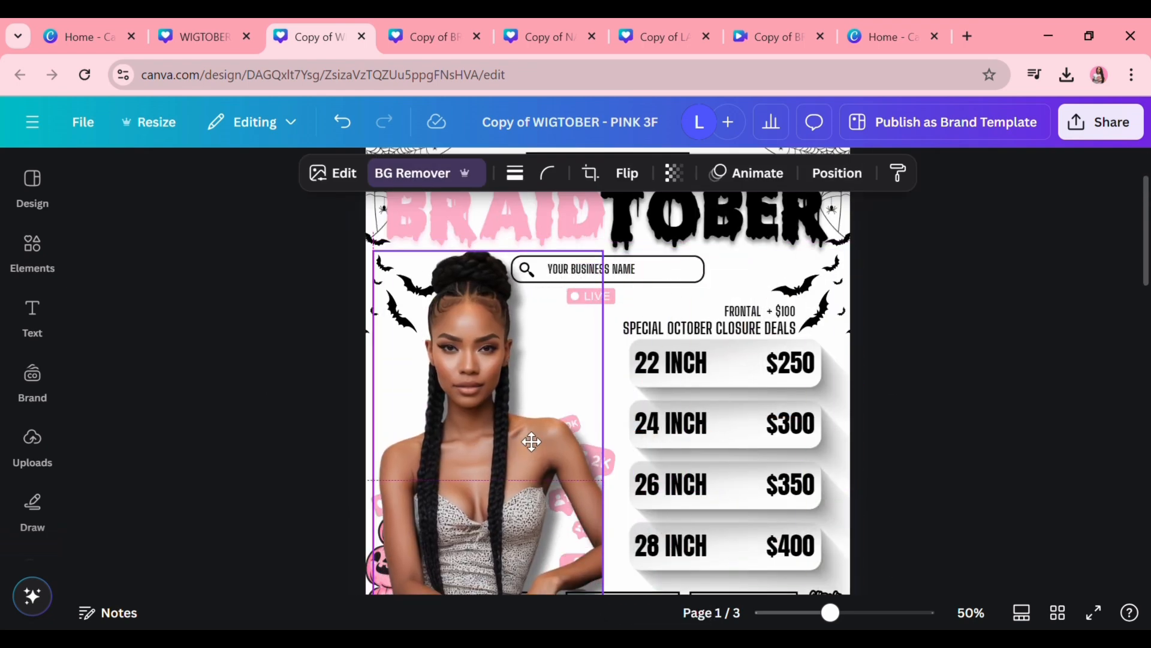
# Step: Move the braided model's layer behind the pumpkins, social icons and contact boxes on page 1
pyautogui.click(837, 173)
pyautogui.click(290, 224)
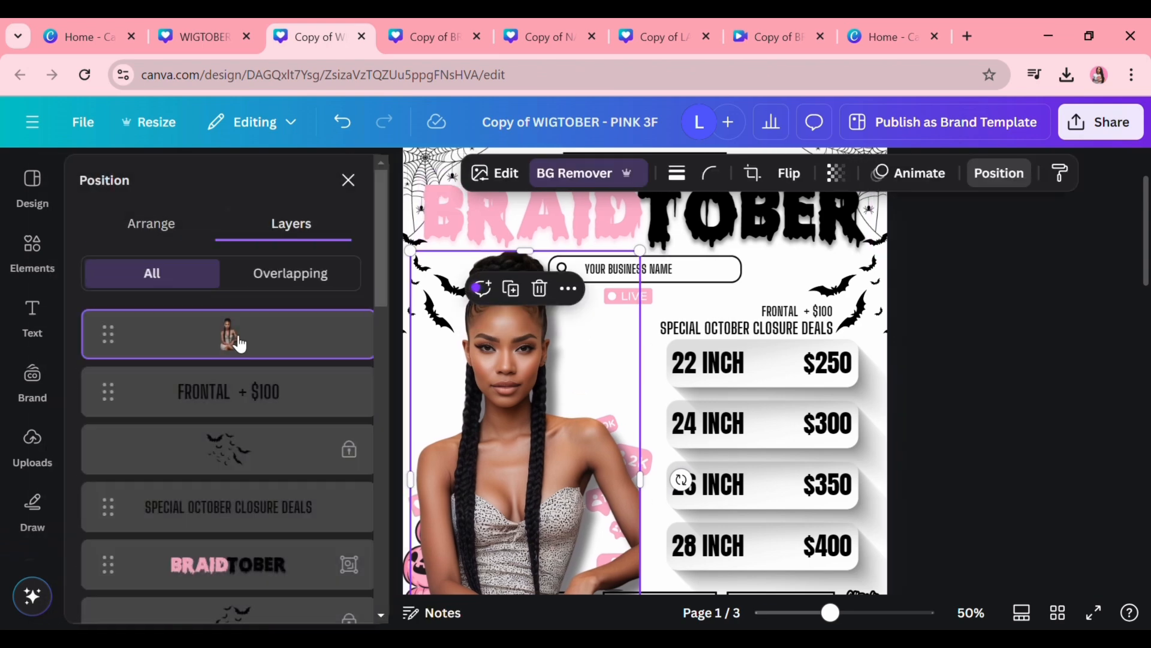
pyautogui.moveTo(236, 342); pyautogui.dragTo(243, 417)
pyautogui.click(1006, 480)
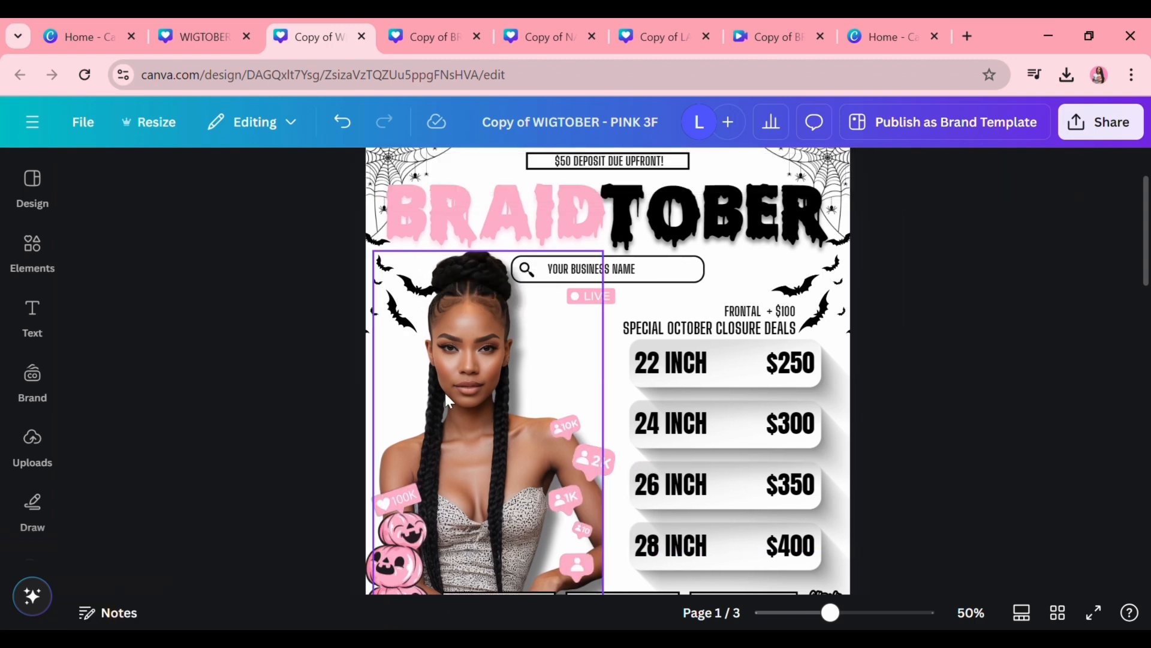
# Step: Widen the crop of the braided model photo so that her full arm and elbow are included
pyautogui.doubleClick(445, 391)
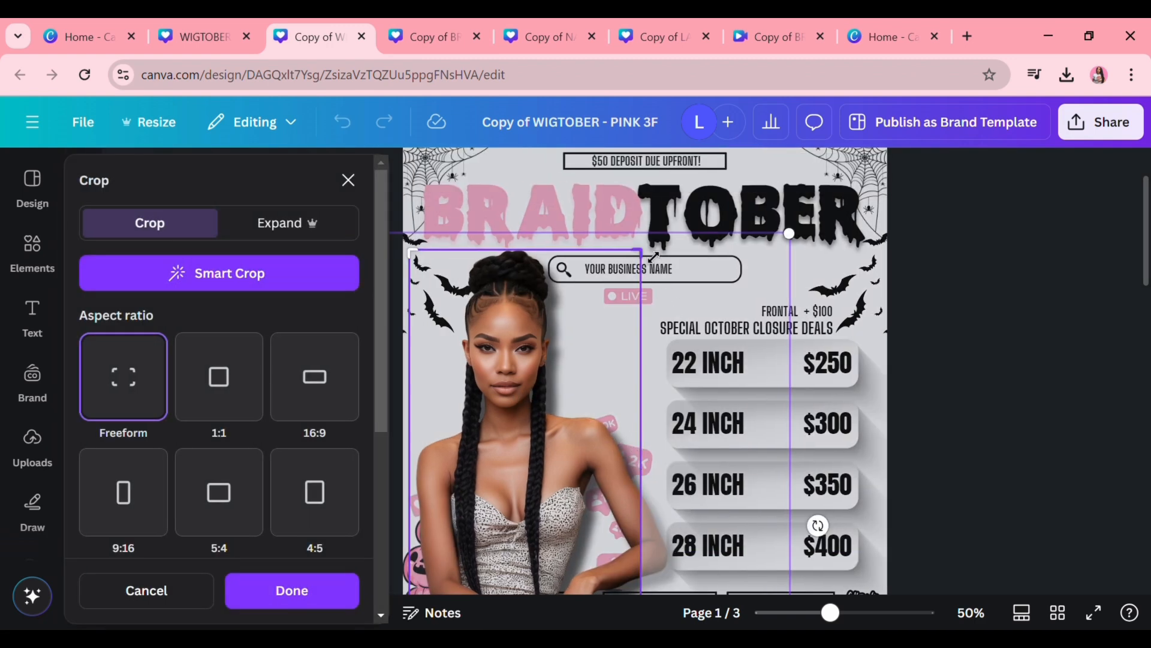
pyautogui.moveTo(654, 256); pyautogui.dragTo(735, 259)
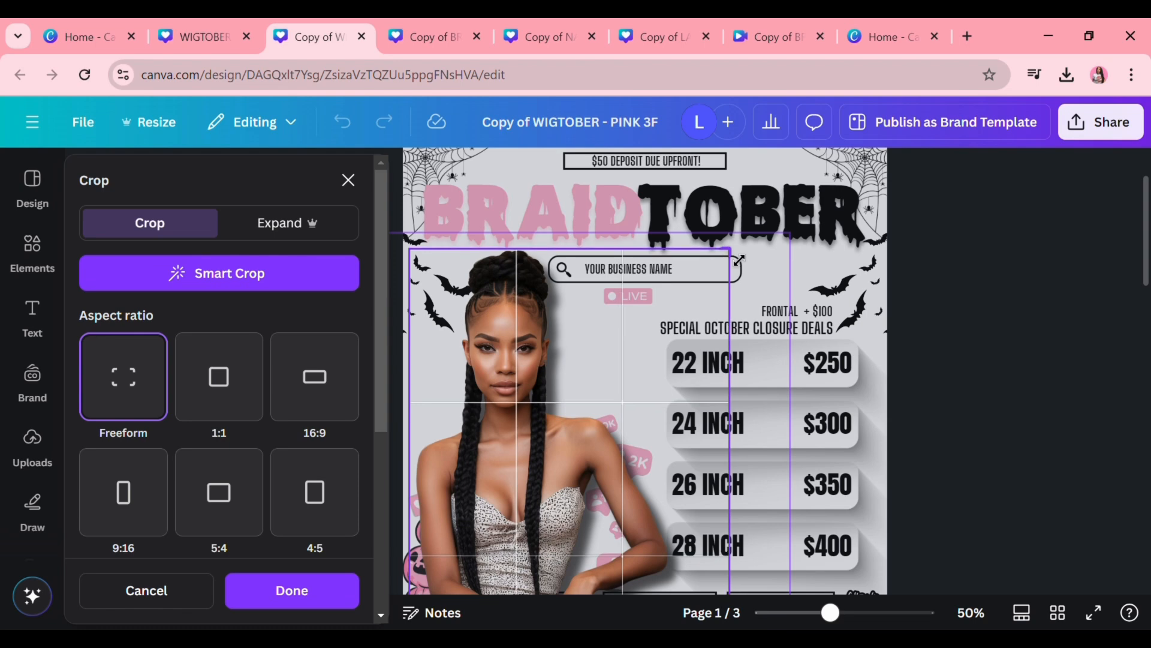
pyautogui.click(1025, 572)
pyautogui.scroll(-2, 861, 463)
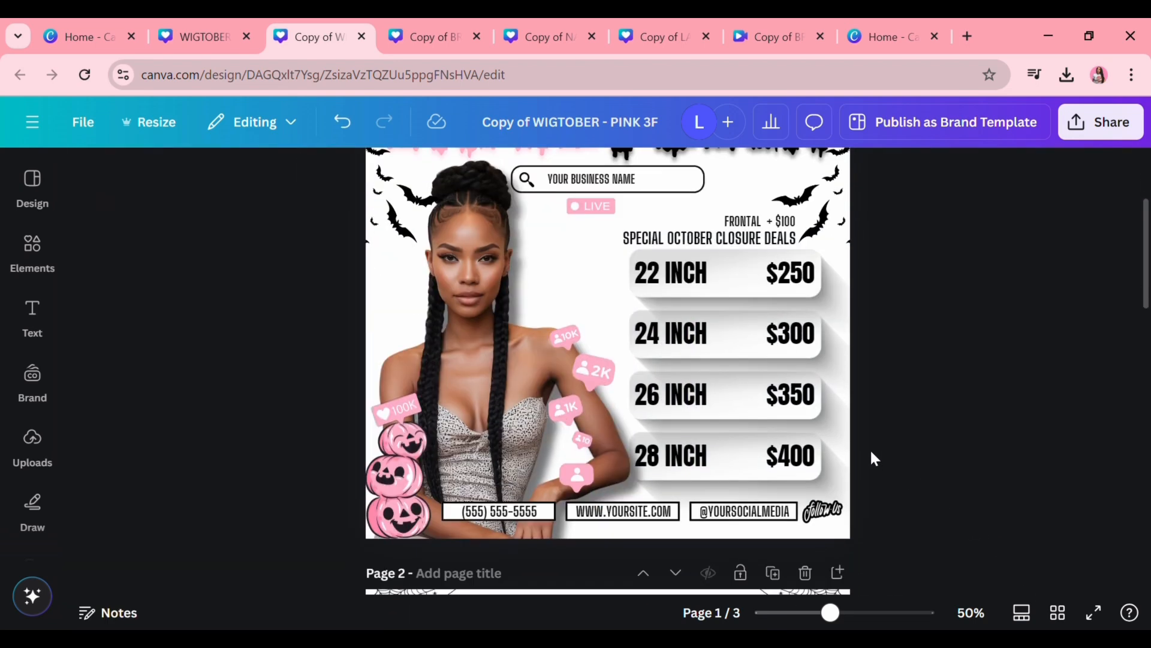
# Step: Shift the braided model photo slightly toward the page 1 edge, away from the price list
pyautogui.moveTo(485, 330); pyautogui.dragTo(478, 329)
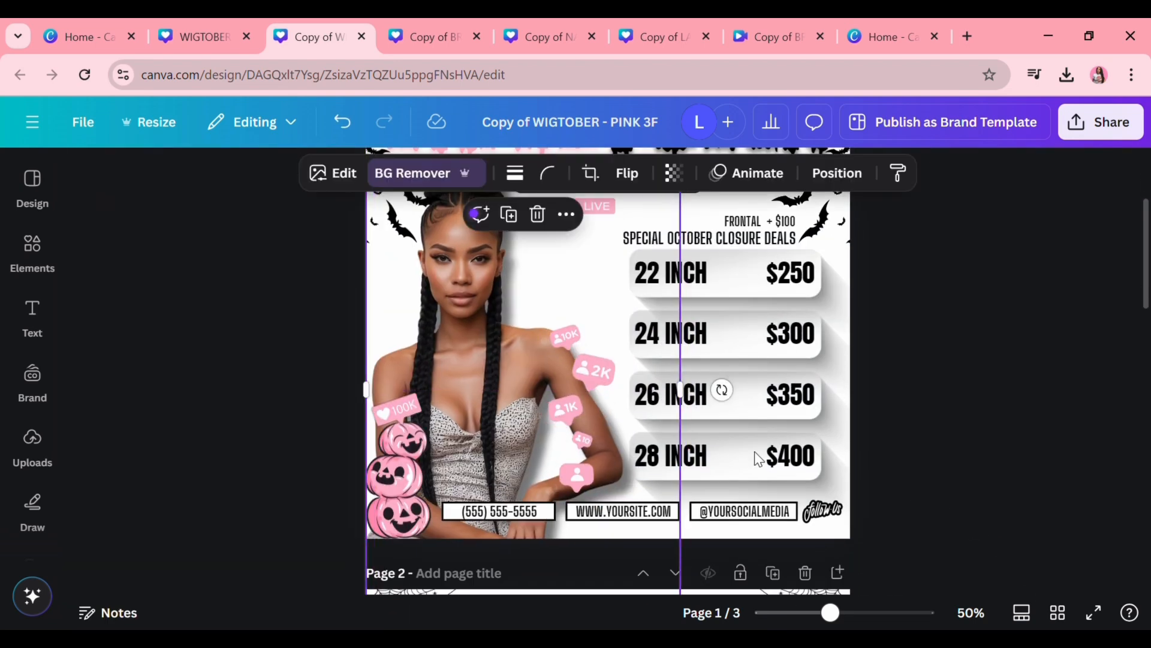
pyautogui.click(973, 516)
pyautogui.scroll(2, 974, 519)
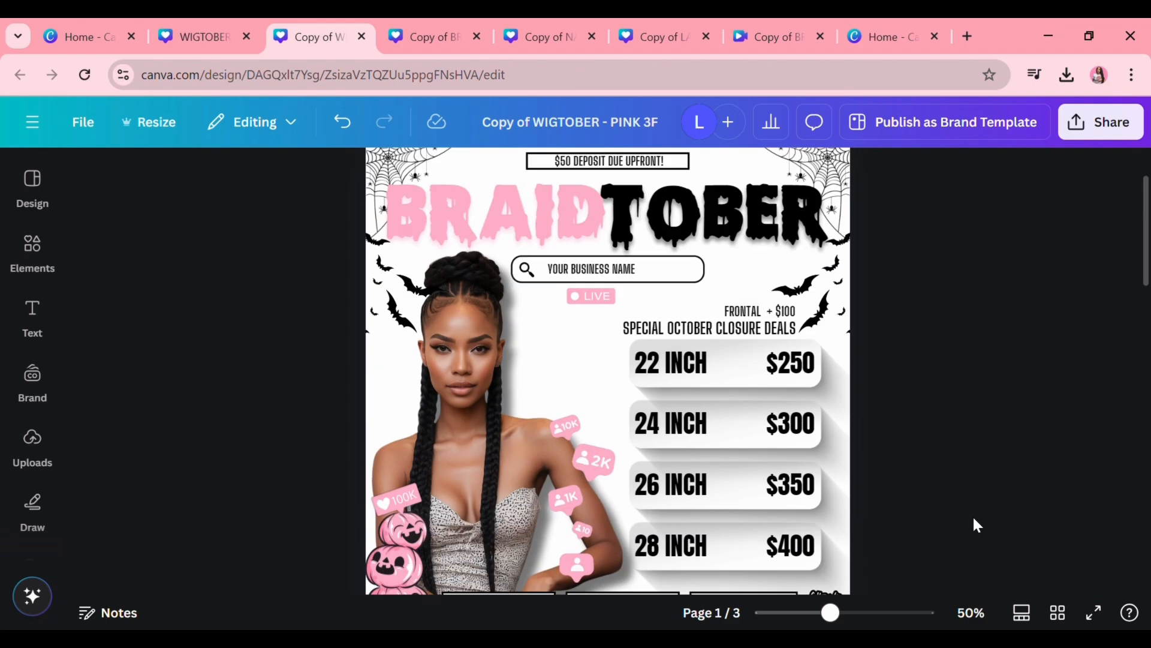
pyautogui.scroll(2, 972, 515)
# Step: Try to replace the page 2 phone mockup with the braided model's mockup from page 3 of the Copy of BRAIDTember 3F design
pyautogui.scroll(-15, 973, 514)
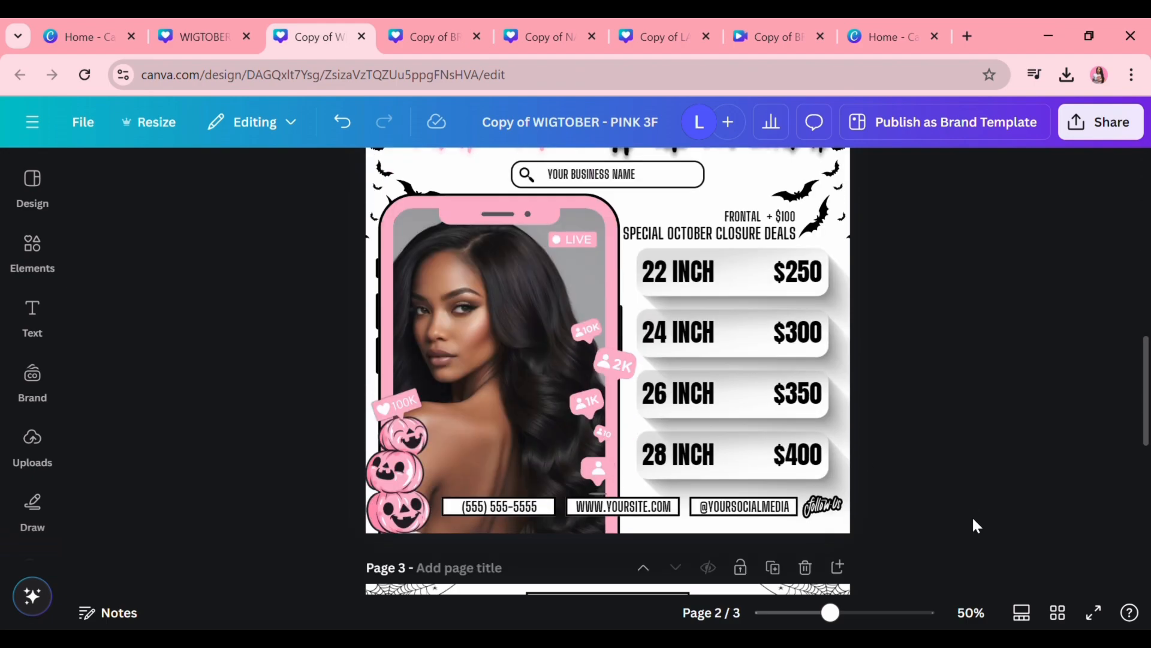
pyautogui.click(413, 38)
pyautogui.scroll(-5, 683, 415)
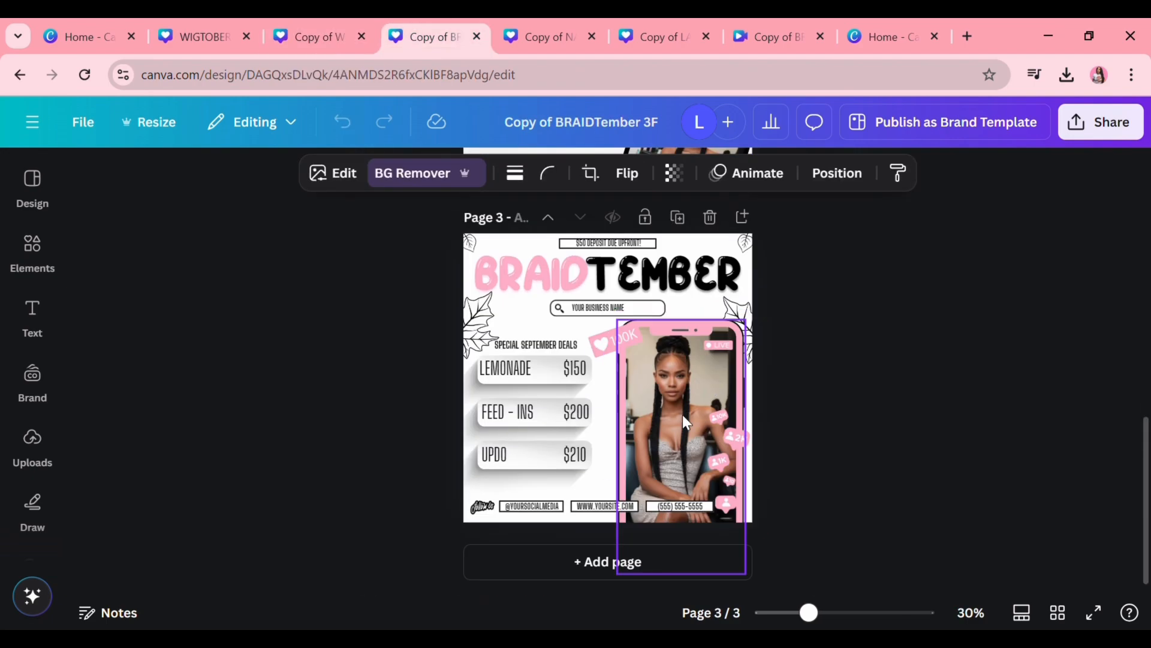
pyautogui.click(682, 415)
pyautogui.click(724, 281)
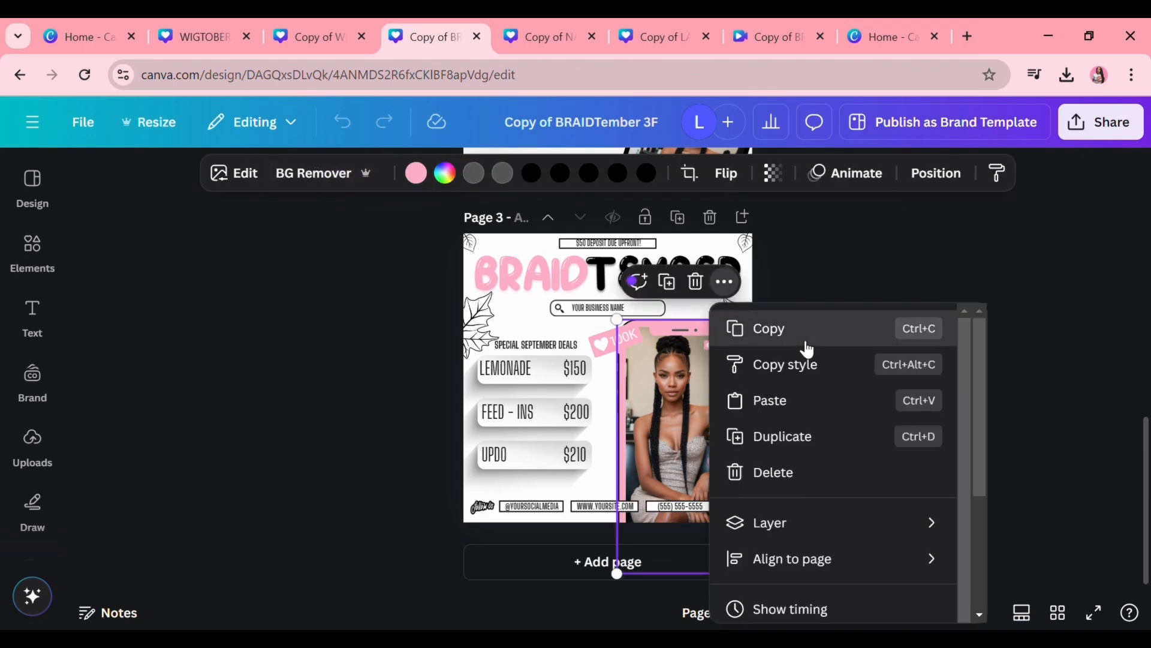
pyautogui.click(807, 349)
pyautogui.click(317, 37)
pyautogui.click(485, 362)
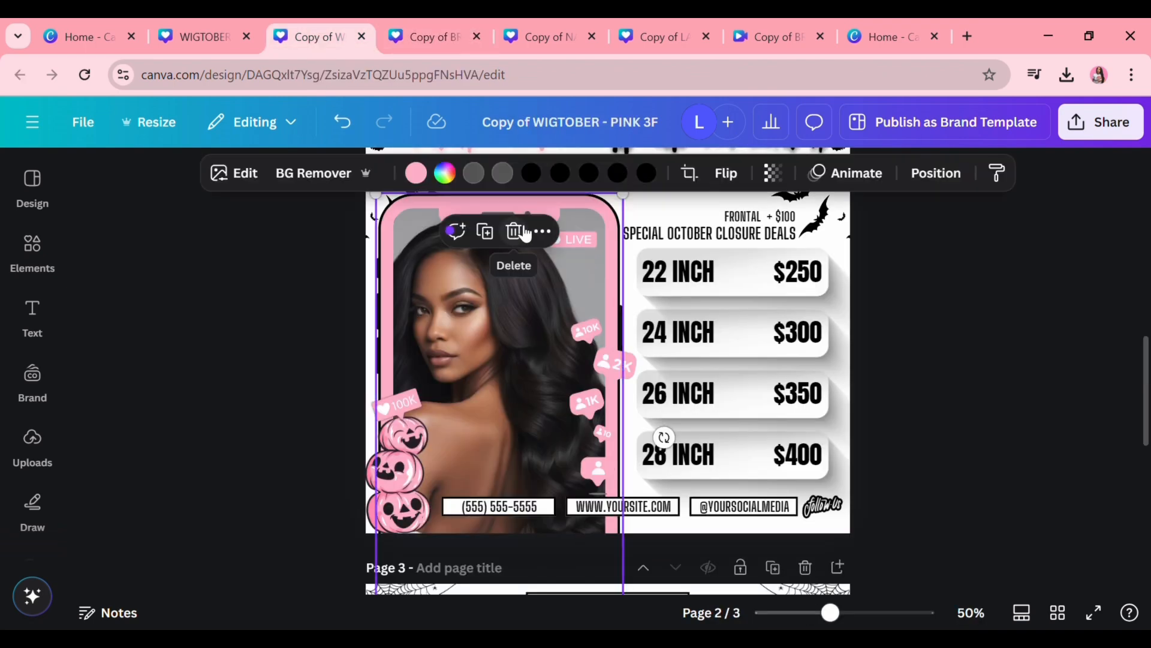
pyautogui.hotkey('ctrl', 'v')
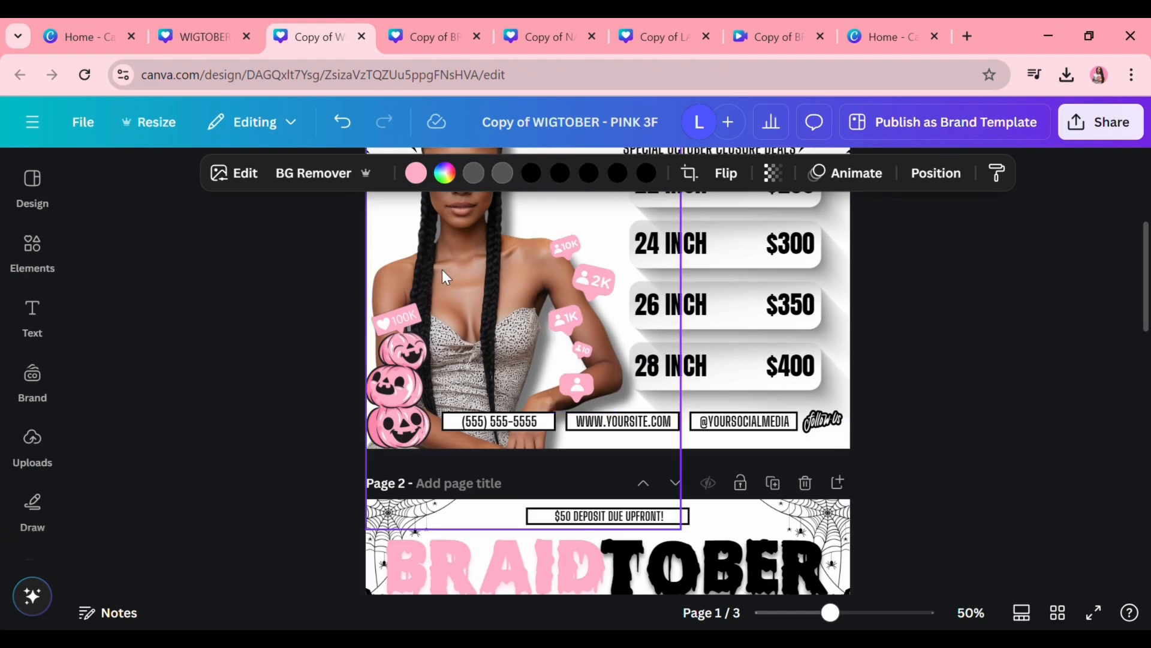
# Step: Duplicate the braided model photo from page 1 and place the copy inside the pink phone frame on page 2
pyautogui.click(566, 490)
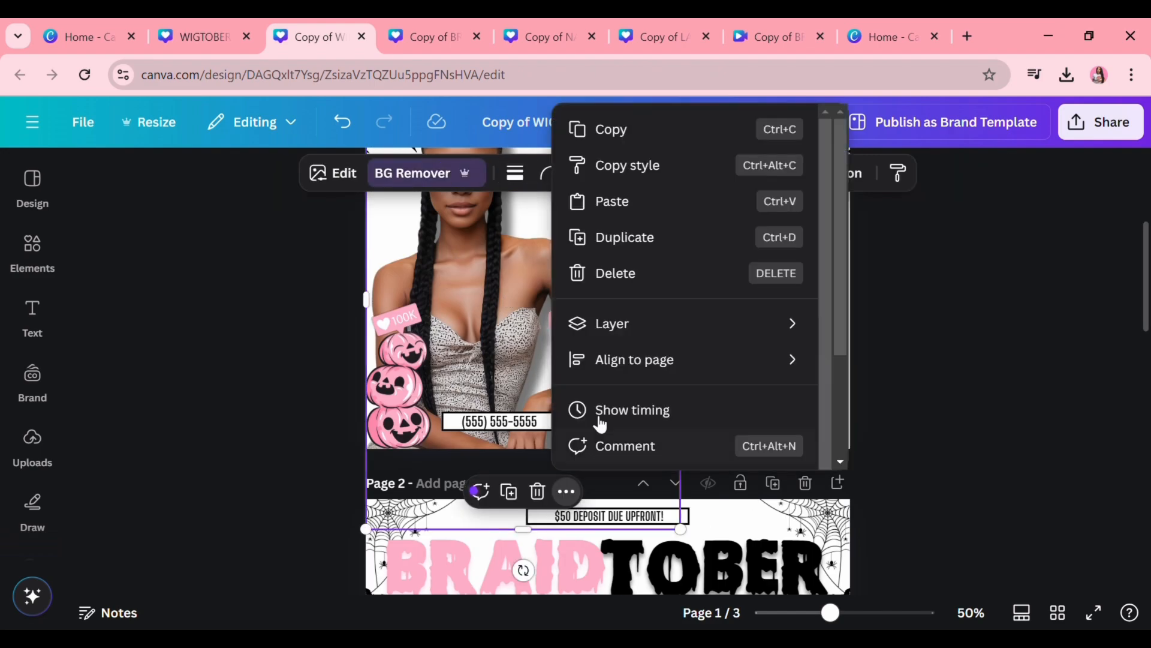
pyautogui.click(508, 492)
pyautogui.moveTo(493, 339); pyautogui.dragTo(484, 369)
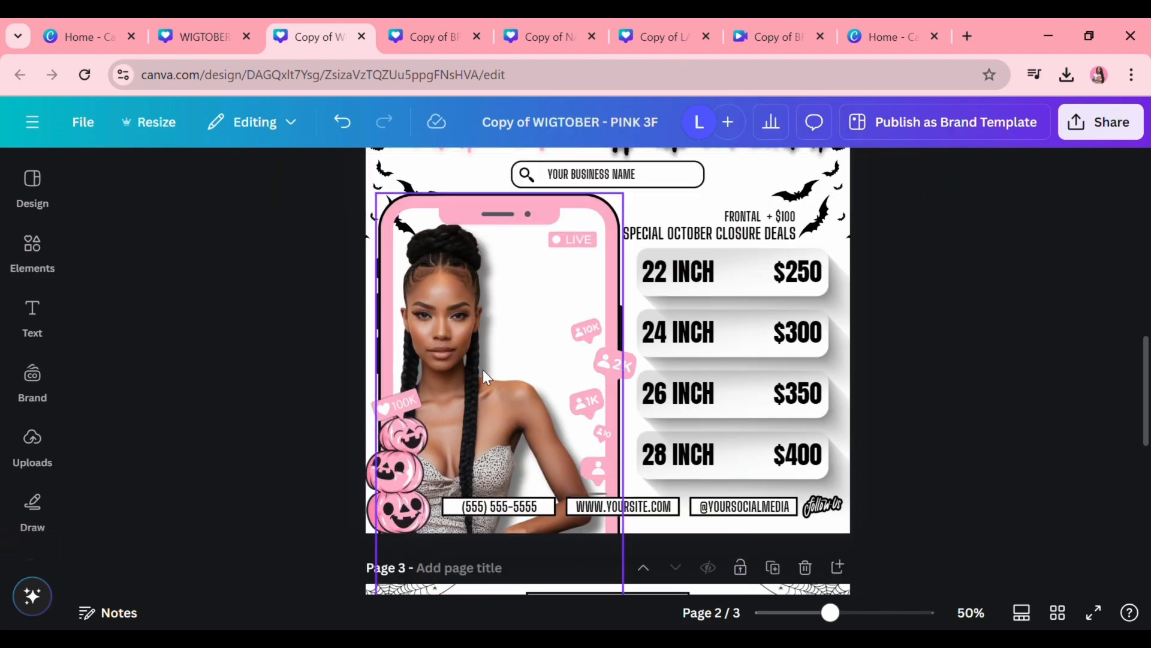
# Step: Restore the original background of the braided model photo inside the page 2 phone frame
pyautogui.doubleClick(483, 369)
pyautogui.click(383, 237)
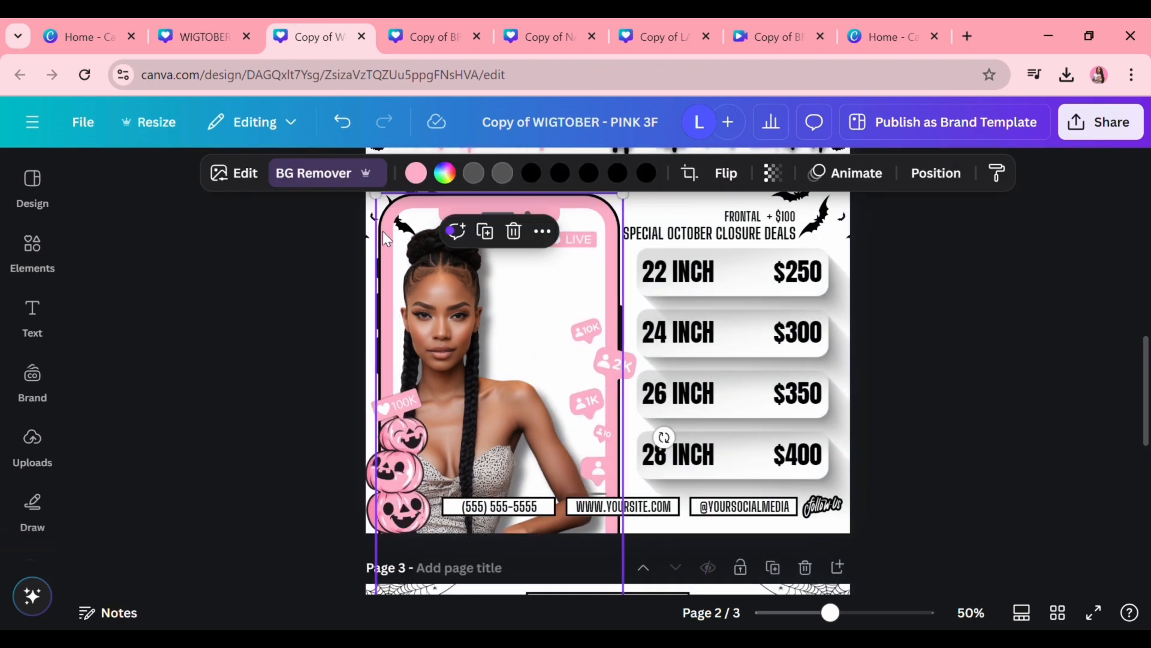
pyautogui.click(313, 173)
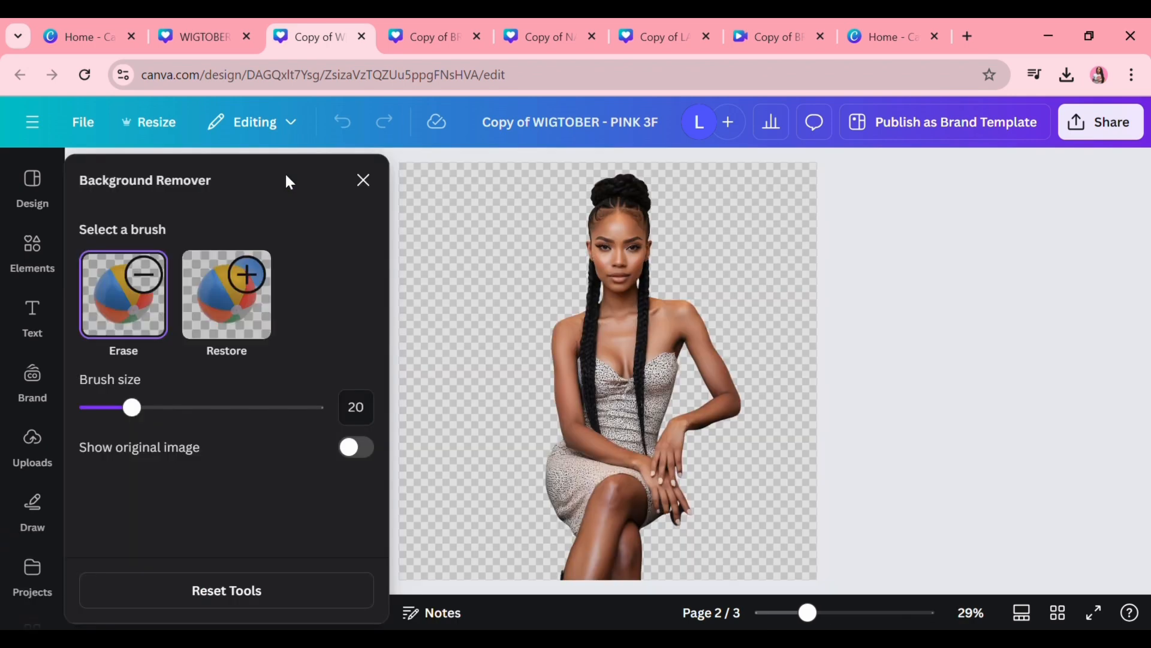
pyautogui.click(255, 590)
pyautogui.click(708, 406)
# Step: Reposition the photo inside the page 2 phone frame so the braided model is centred and the image fills the screen
pyautogui.doubleClick(445, 377)
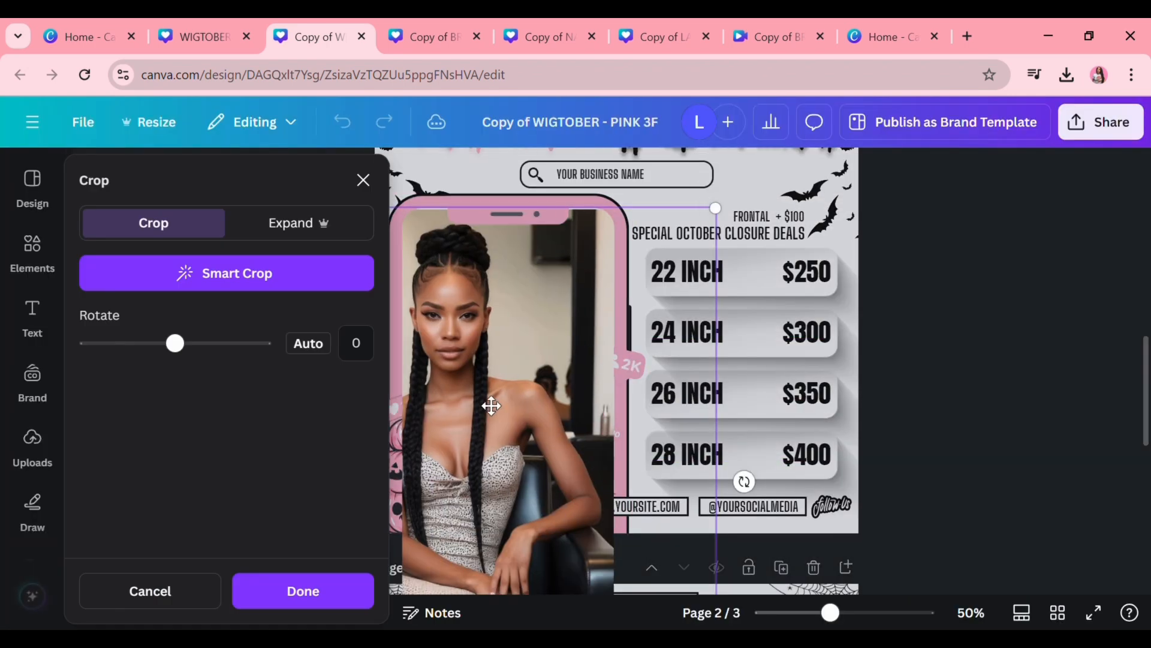
pyautogui.moveTo(489, 404); pyautogui.dragTo(563, 430)
pyautogui.click(978, 514)
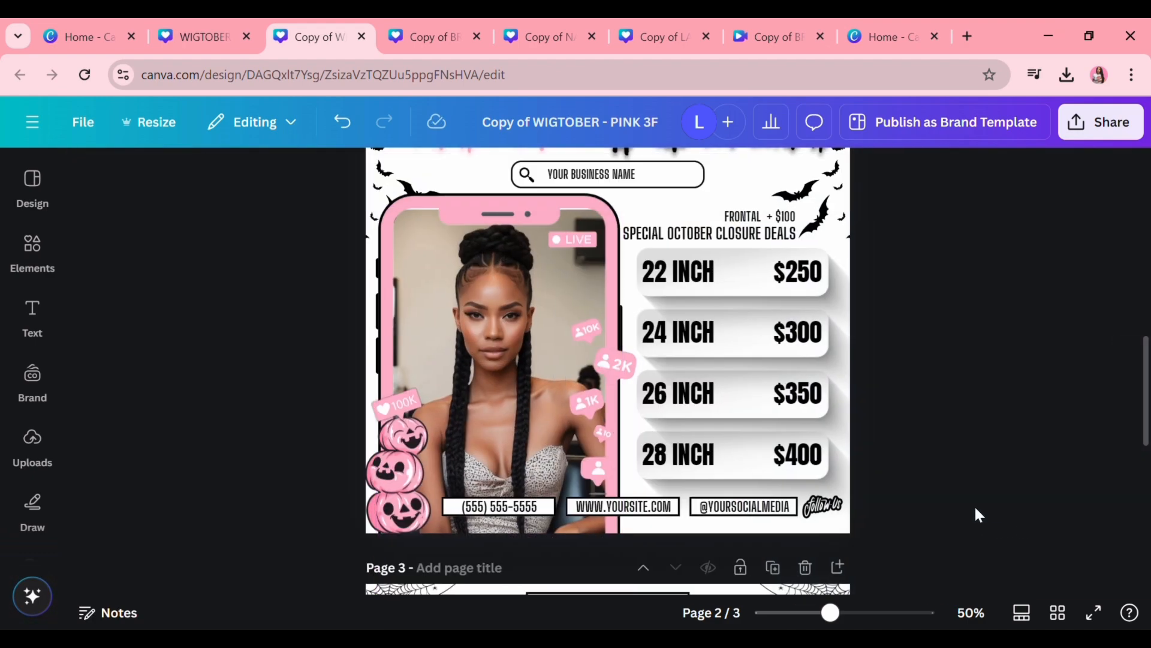
pyautogui.scroll(3, 920, 470)
pyautogui.doubleClick(548, 481)
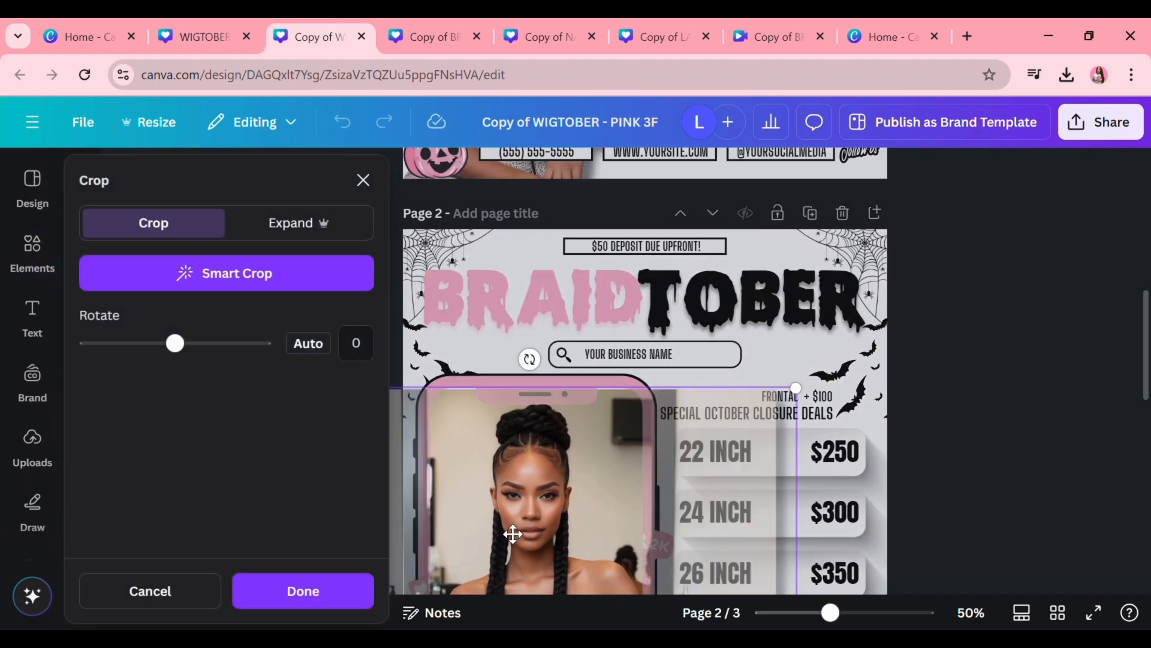
pyautogui.click(976, 545)
pyautogui.scroll(-5, 956, 458)
pyautogui.scroll(5, 956, 457)
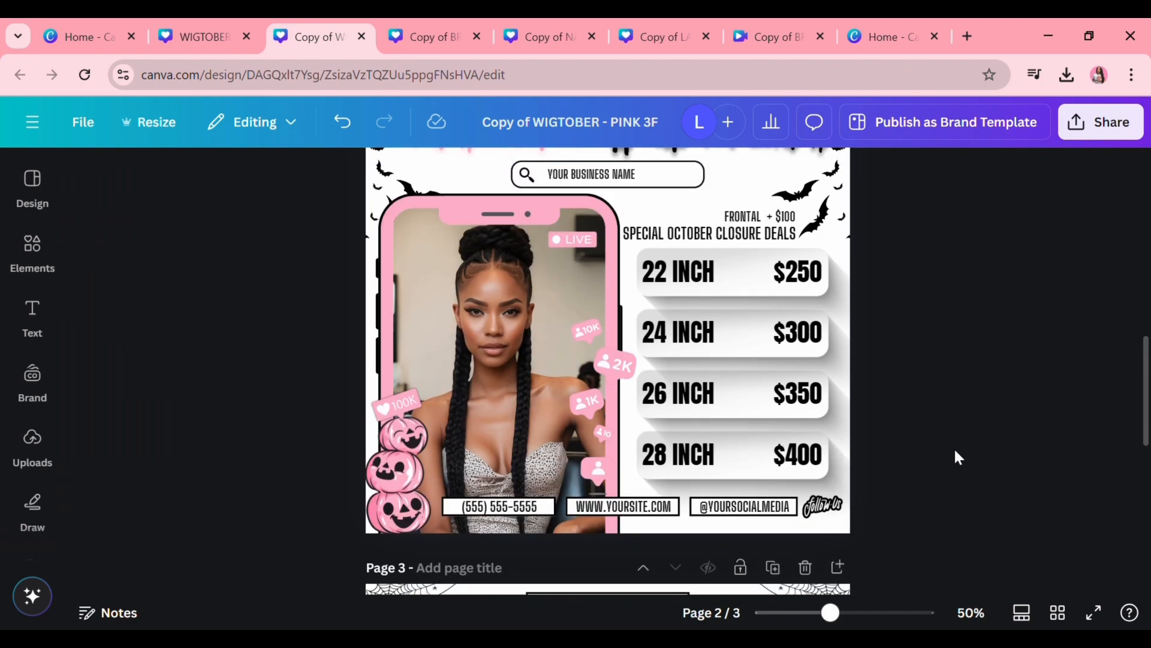
pyautogui.scroll(-8, 957, 465)
# Step: On page 2 of the Copy of BRAIDTember 3F design, delete the social icons over the photos and copy the tilted photo group
pyautogui.click(431, 36)
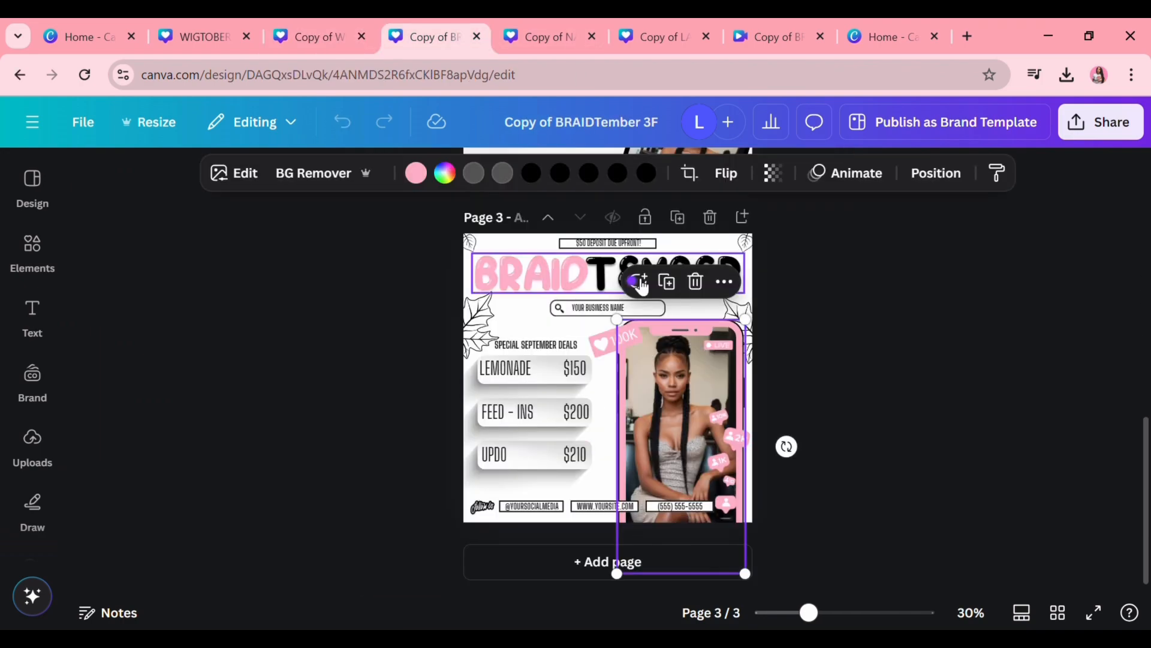
pyautogui.scroll(5, 722, 385)
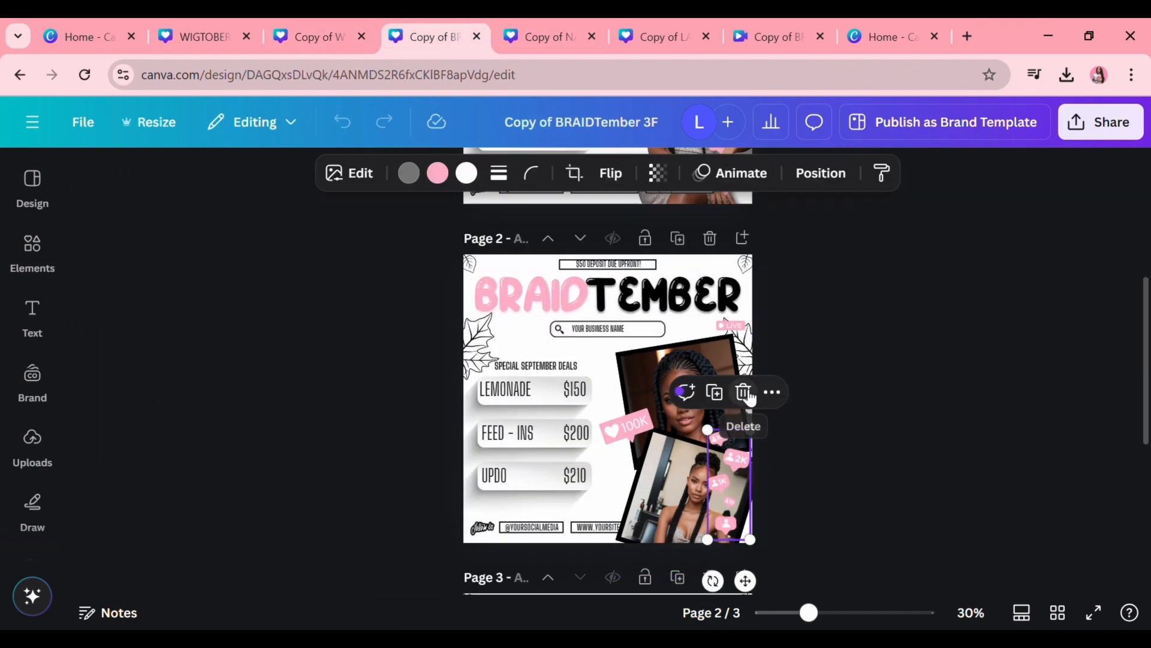
pyautogui.click(743, 390)
pyautogui.click(702, 501)
pyautogui.click(766, 297)
pyautogui.click(802, 342)
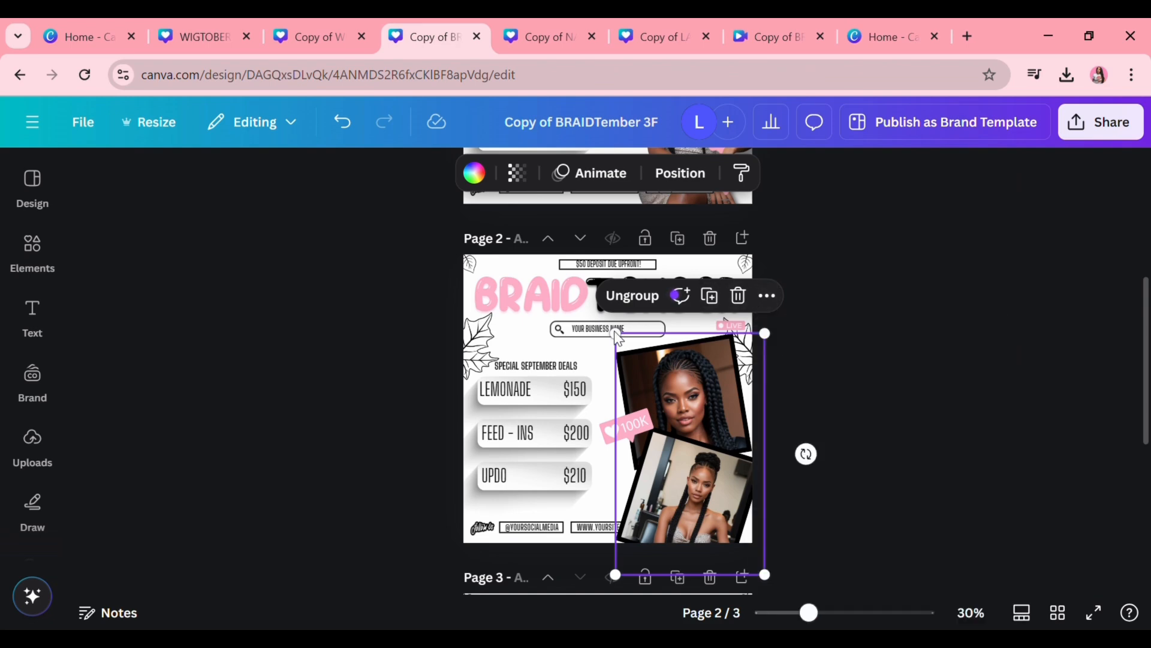
# Step: Return to the WIGTOBER copy and rename the design "BRAIDTOBER - PINK 3F"
pyautogui.click(204, 36)
pyautogui.click(309, 36)
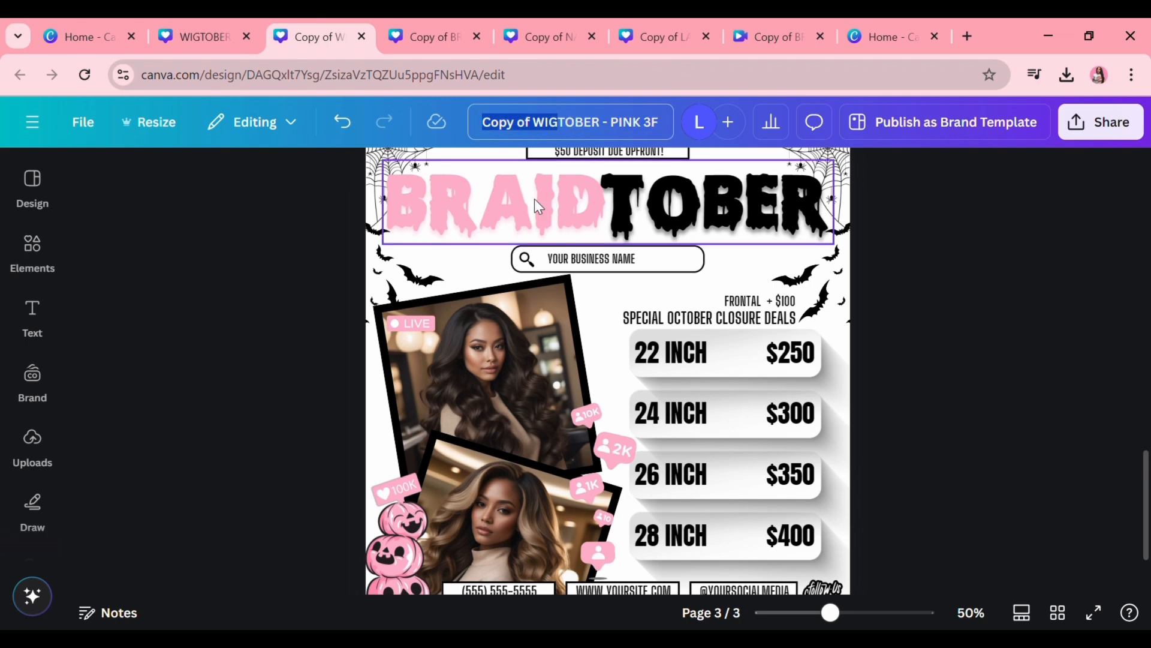
pyautogui.write('BRAID')
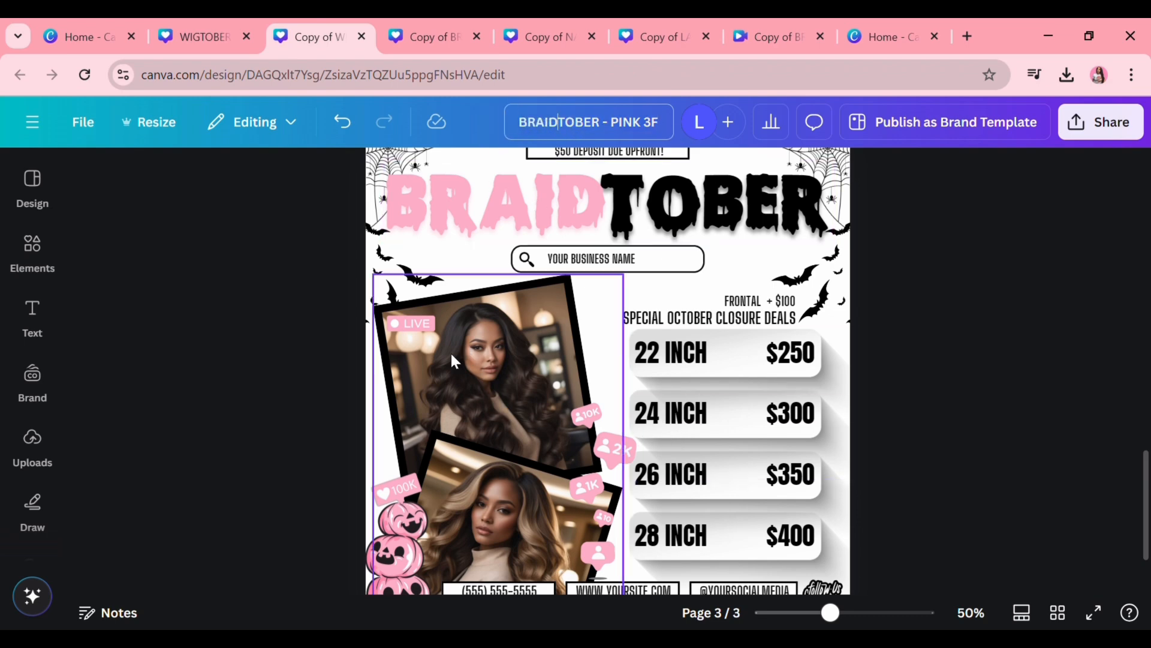
# Step: Replace the wig photo group on page 3 with the copied group of braided model photos
pyautogui.click(462, 398)
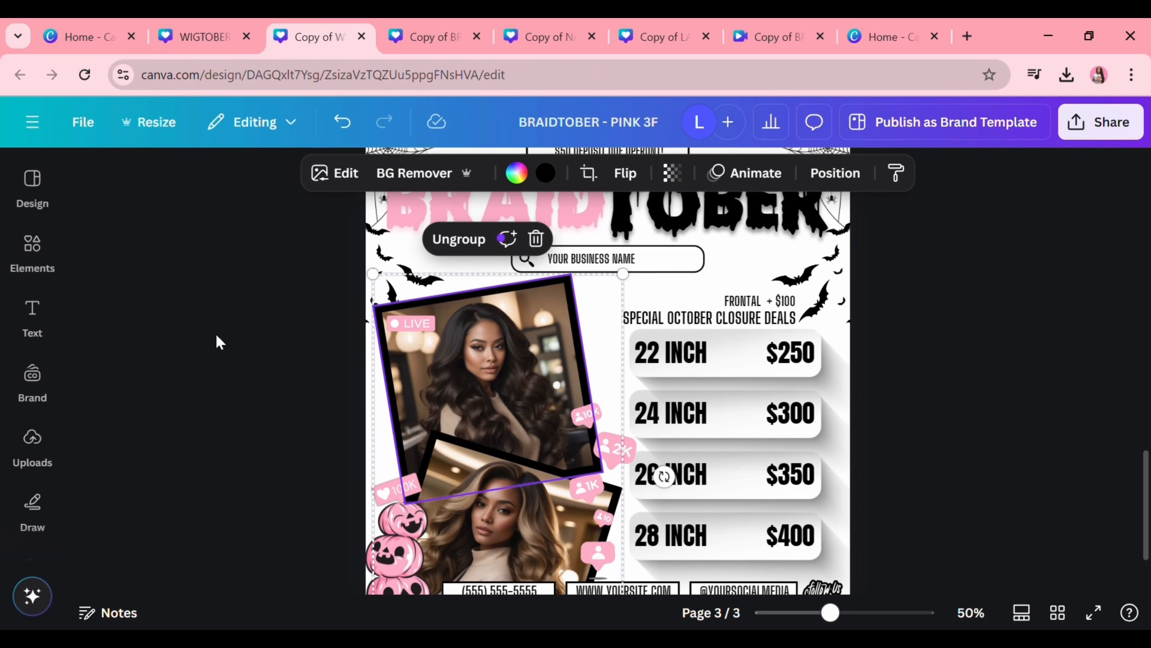
pyautogui.click(33, 441)
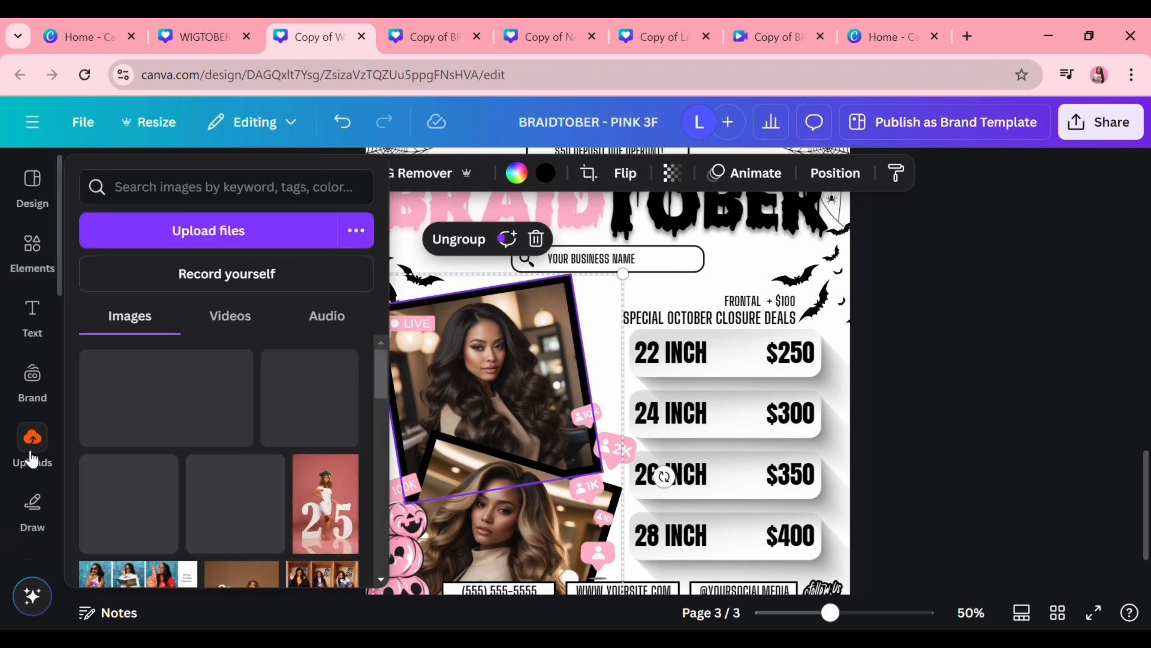
pyautogui.click(939, 467)
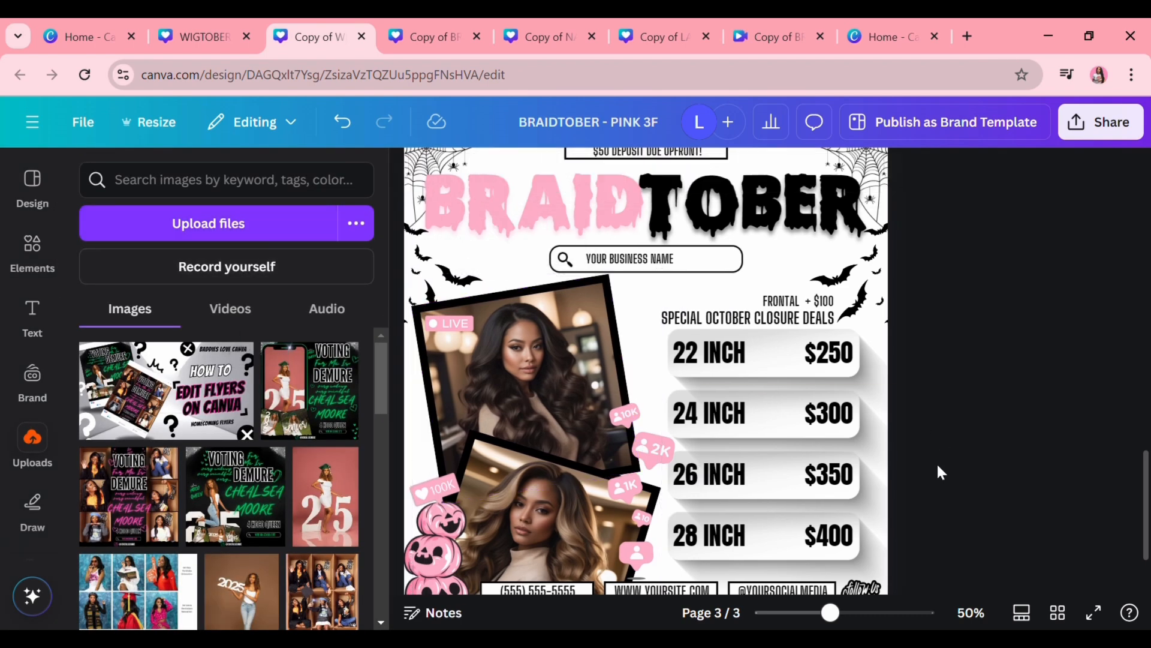
pyautogui.hotkey('ctrl', 'v')
pyautogui.click(540, 396)
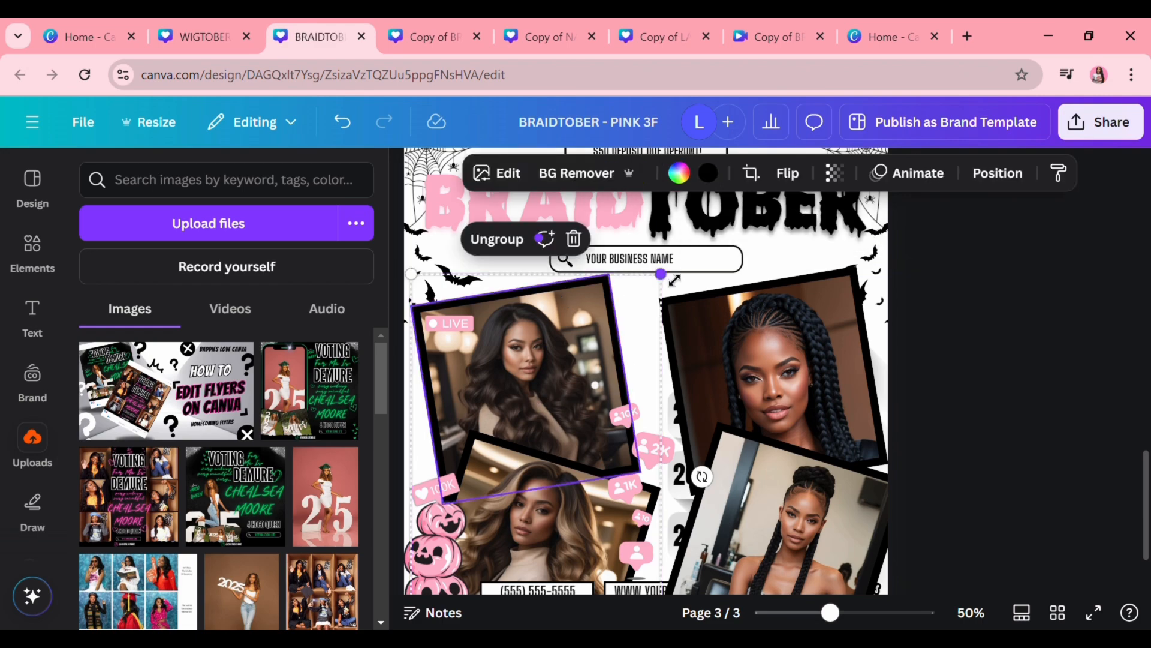
pyautogui.click(584, 237)
pyautogui.moveTo(822, 442); pyautogui.dragTo(566, 423)
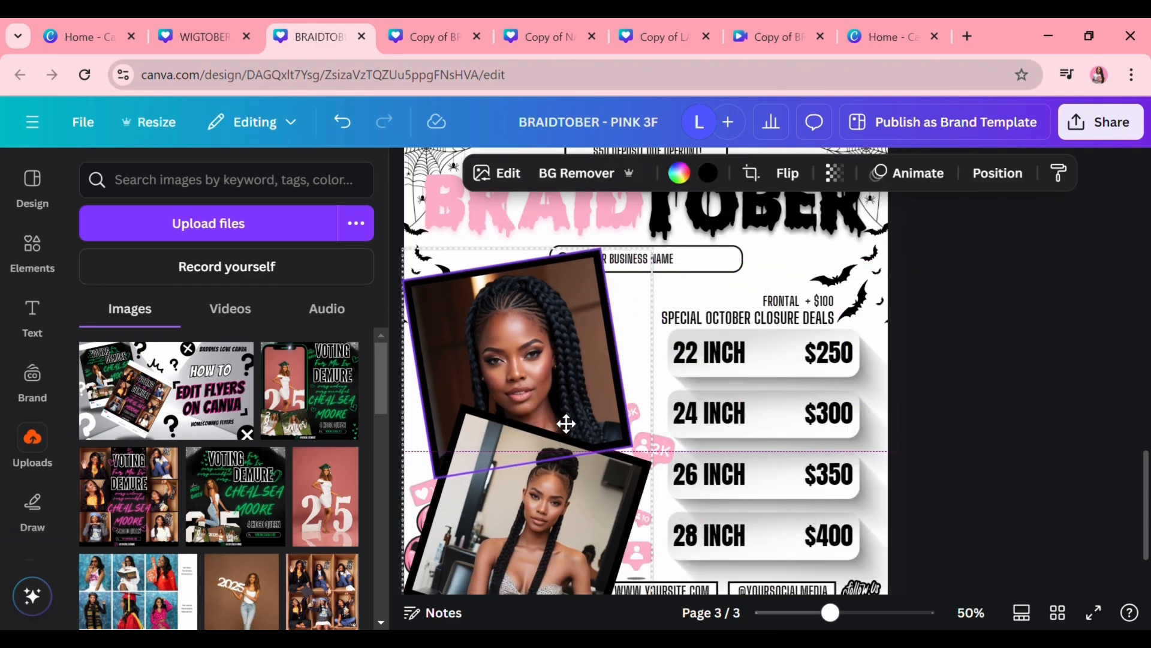
# Step: Shrink the braided photo group on page 3 and position it below the title, beside the price list
pyautogui.scroll(-3, 615, 447)
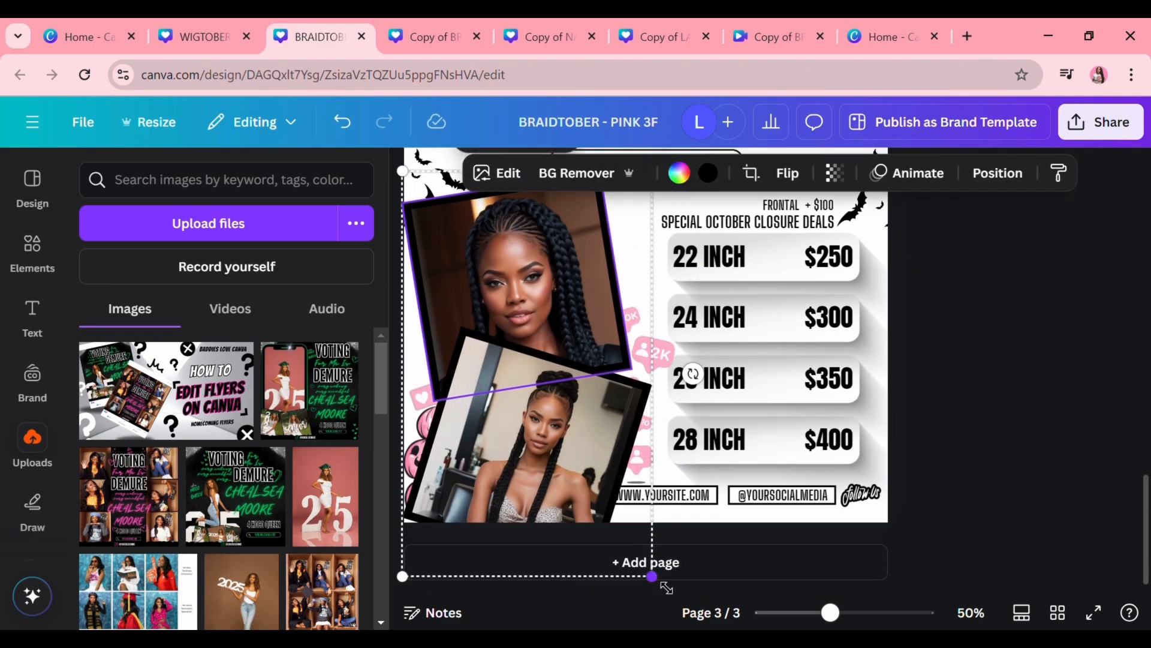
pyautogui.moveTo(666, 588); pyautogui.dragTo(639, 546)
pyautogui.scroll(1, 640, 546)
pyautogui.moveTo(510, 402); pyautogui.dragTo(529, 409)
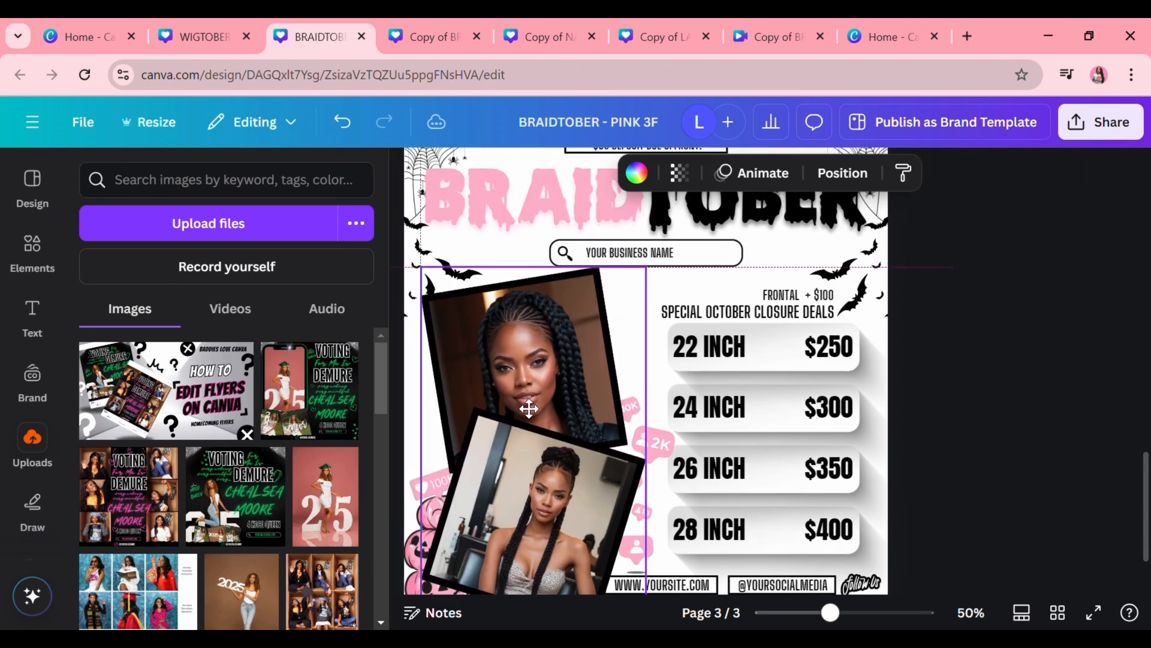
# Step: Move the braided photo group's layer behind the pumpkins, social icons, LIVE badge and contact boxes on page 3
pyautogui.click(842, 173)
pyautogui.moveTo(255, 246); pyautogui.dragTo(288, 339)
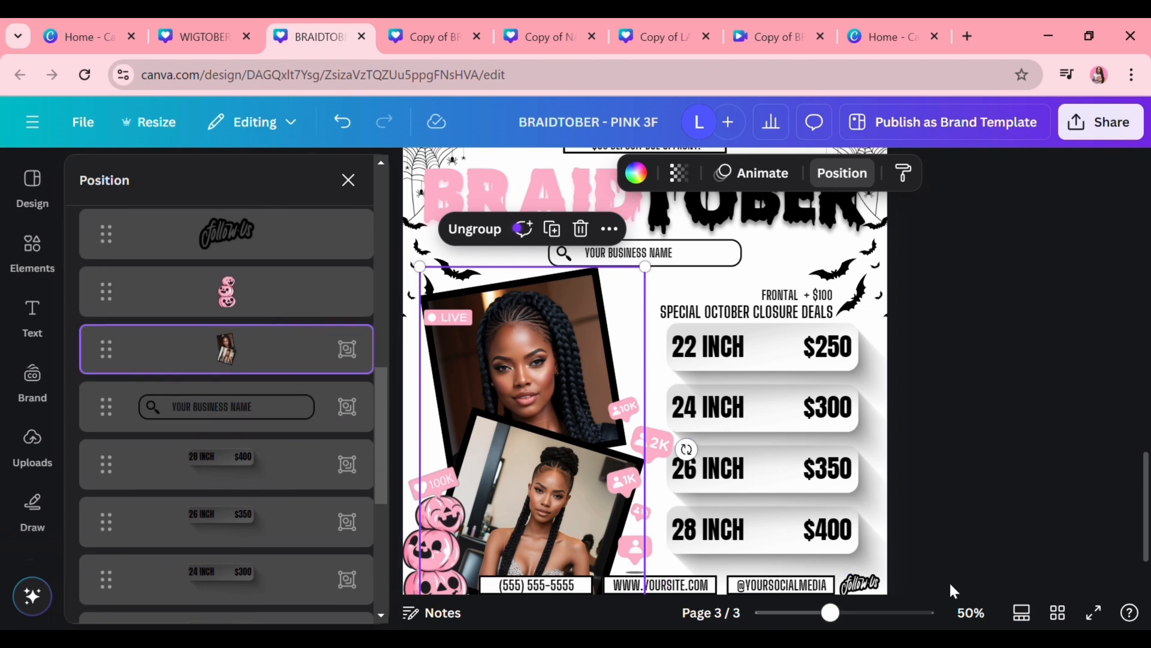
pyautogui.click(924, 498)
# Step: Reposition the LIVE badge over the upper photo and extend the photo group slightly toward the page 3 edge
pyautogui.moveTo(448, 314); pyautogui.dragTo(412, 267)
pyautogui.click(1018, 456)
pyautogui.click(457, 421)
pyautogui.click(1003, 490)
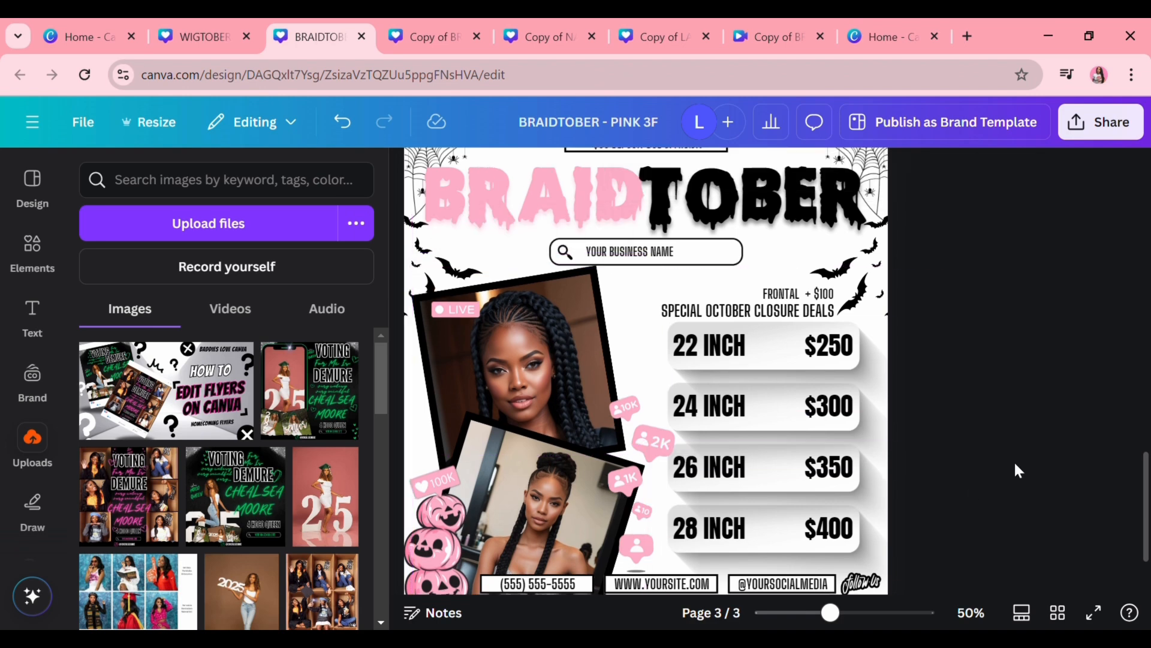
# Step: Enlarge the braided photo group a little and shift it closer to the outer edge of page 3
pyautogui.scroll(-2, 983, 444)
pyautogui.click(487, 379)
pyautogui.moveTo(644, 555); pyautogui.dragTo(652, 569)
pyautogui.moveTo(546, 437); pyautogui.dragTo(535, 439)
pyautogui.scroll(2, 953, 459)
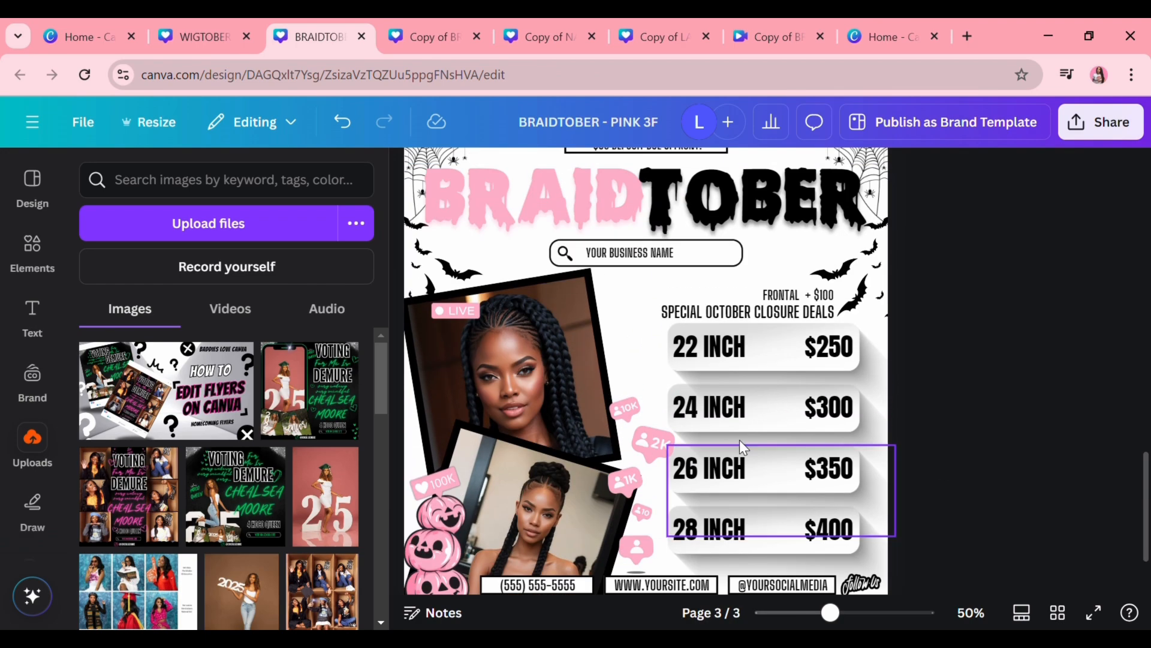
# Step: Shrink the LIVE badge slightly and place it in the outer upper corner of the upper braided photo
pyautogui.click(455, 310)
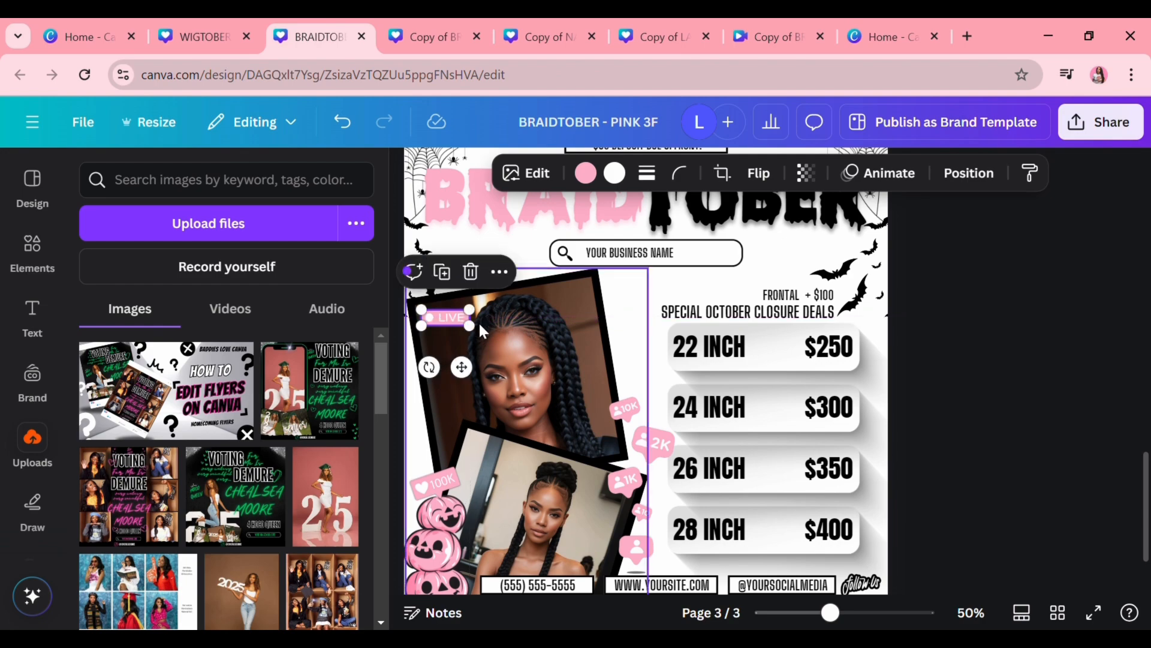
pyautogui.moveTo(480, 319); pyautogui.dragTo(475, 375)
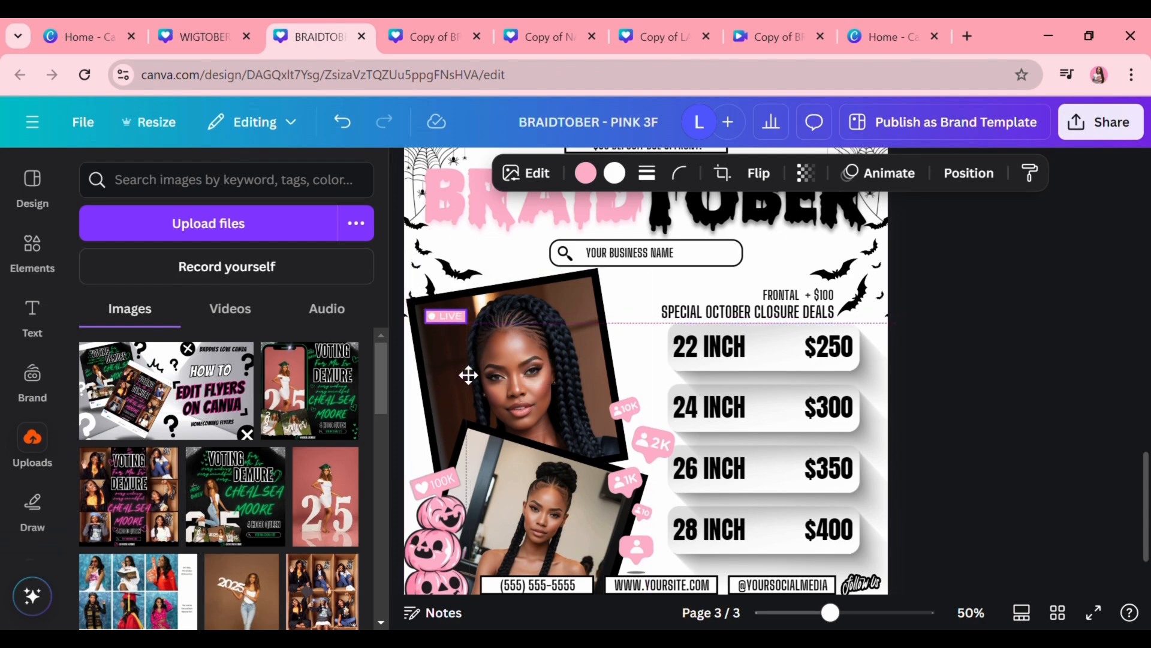
pyautogui.click(945, 453)
# Step: Replace the "22 INCH" label in the page 1 price list with "LEMONADE", following the BRAIDTember flyer
pyautogui.scroll(15, 942, 453)
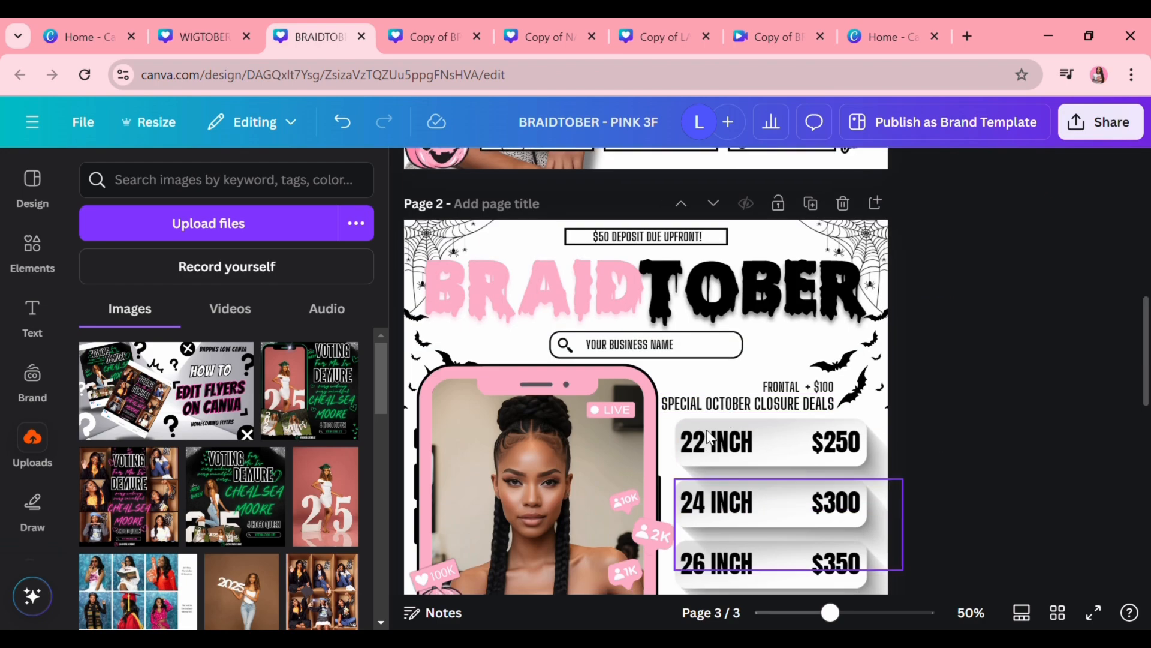
pyautogui.doubleClick(739, 453)
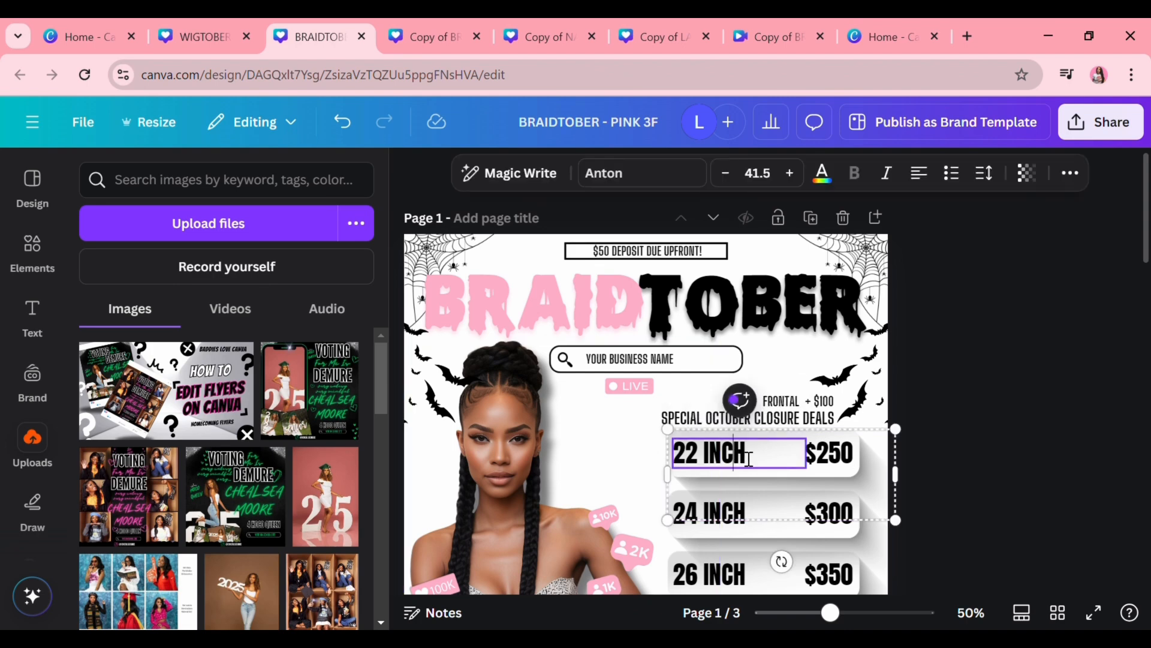
pyautogui.click(430, 37)
pyautogui.click(300, 35)
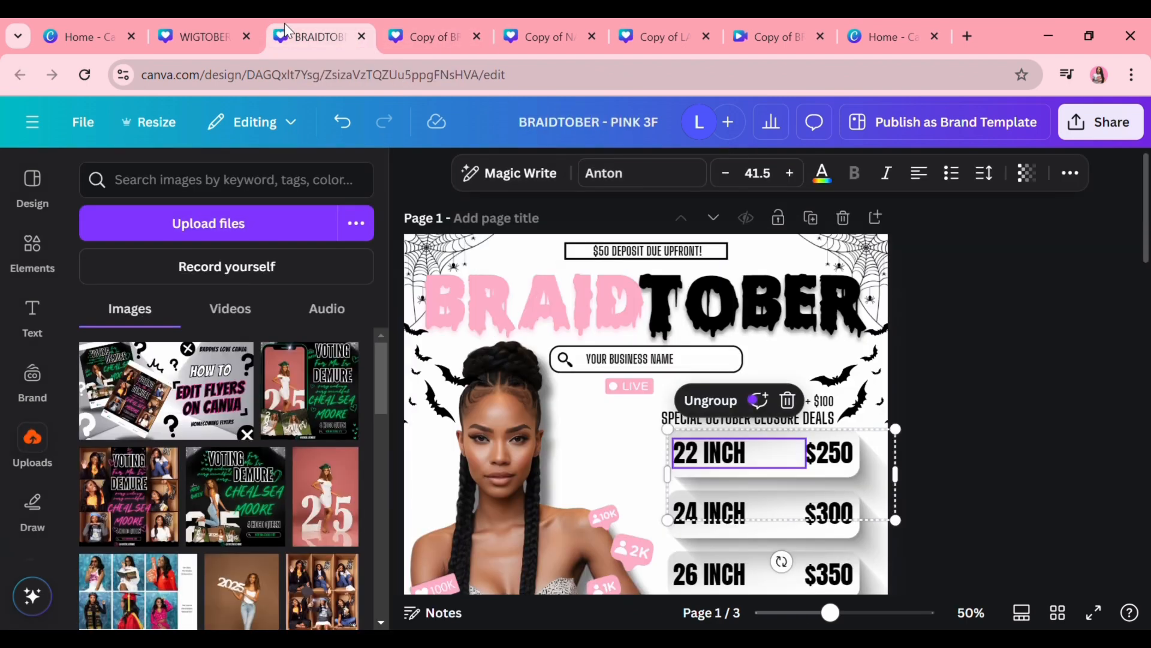
pyautogui.doubleClick(749, 461)
pyautogui.write('FEE')
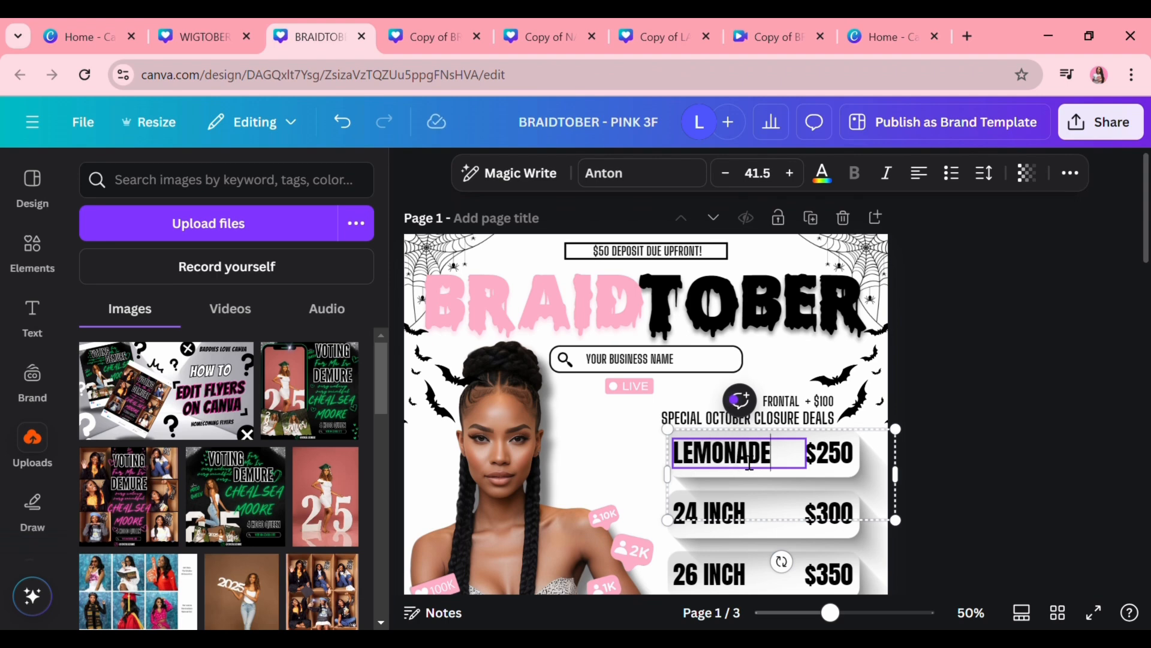
# Step: Replace the "24 INCH" label in the page 1 price list with "FEED -INS" and "26 INCH" with "UPDO"
pyautogui.scroll(-3, 749, 465)
pyautogui.doubleClick(752, 427)
pyautogui.write('FEED')
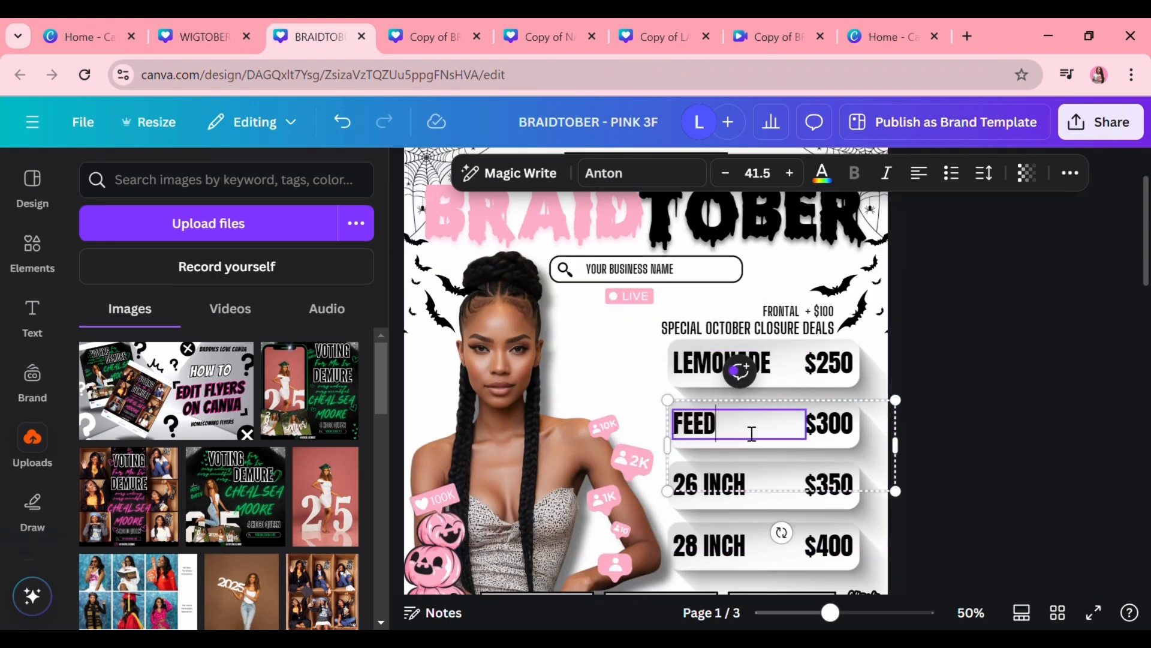
pyautogui.write(' -INS')
pyautogui.click(720, 483)
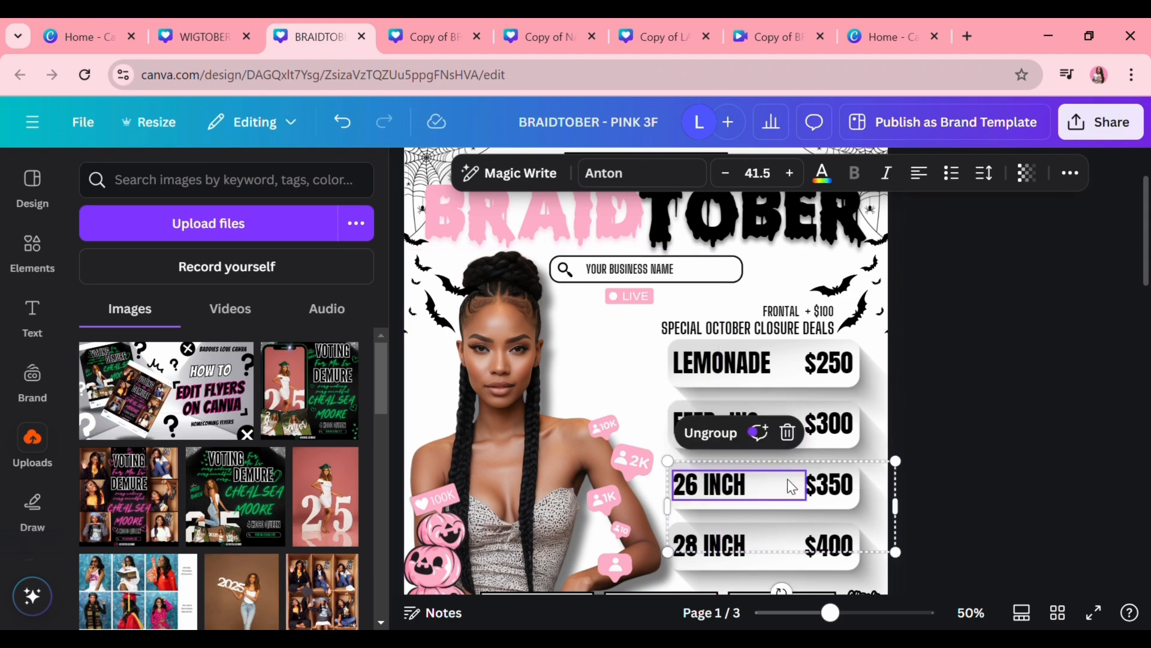
pyautogui.doubleClick(756, 485)
pyautogui.write('UPDO')
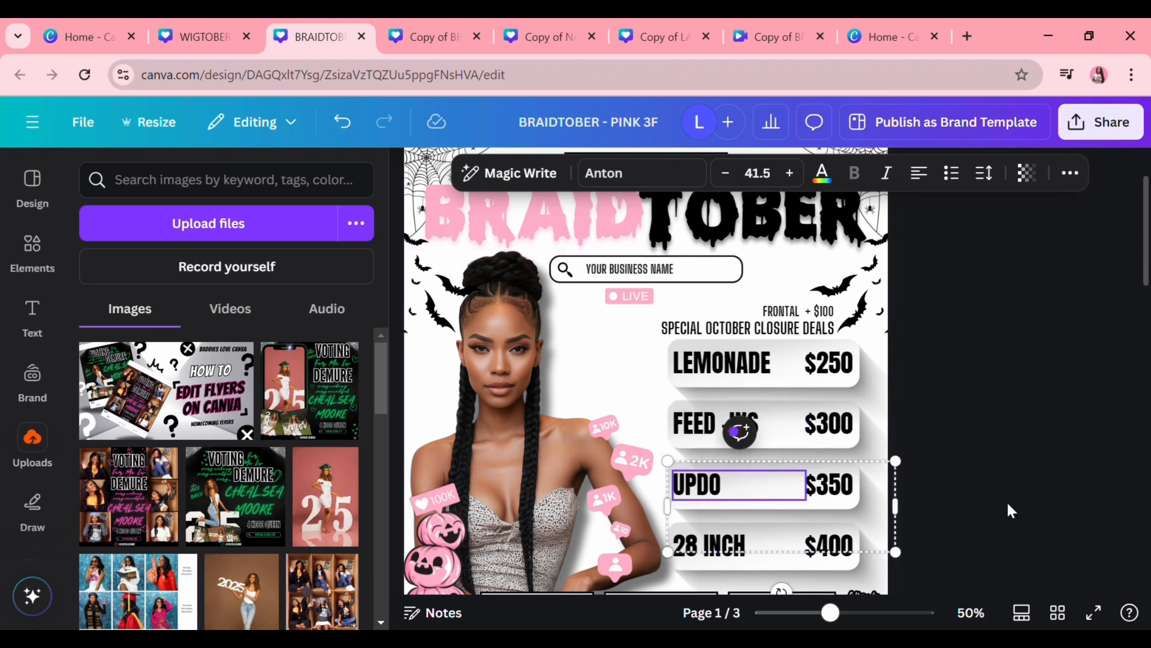
pyautogui.click(1008, 504)
# Step: Set the four page 1 prices from first to last row to $150, $200, $250 and $300
pyautogui.scroll(3, 1008, 503)
pyautogui.doubleClick(830, 453)
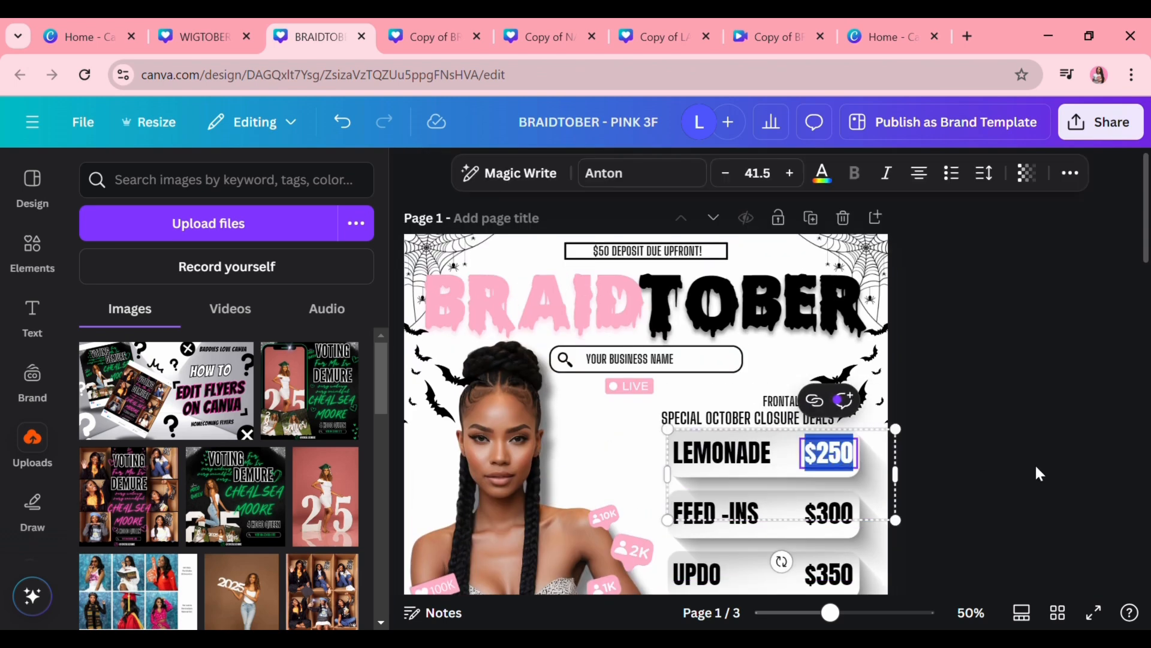
pyautogui.write('150')
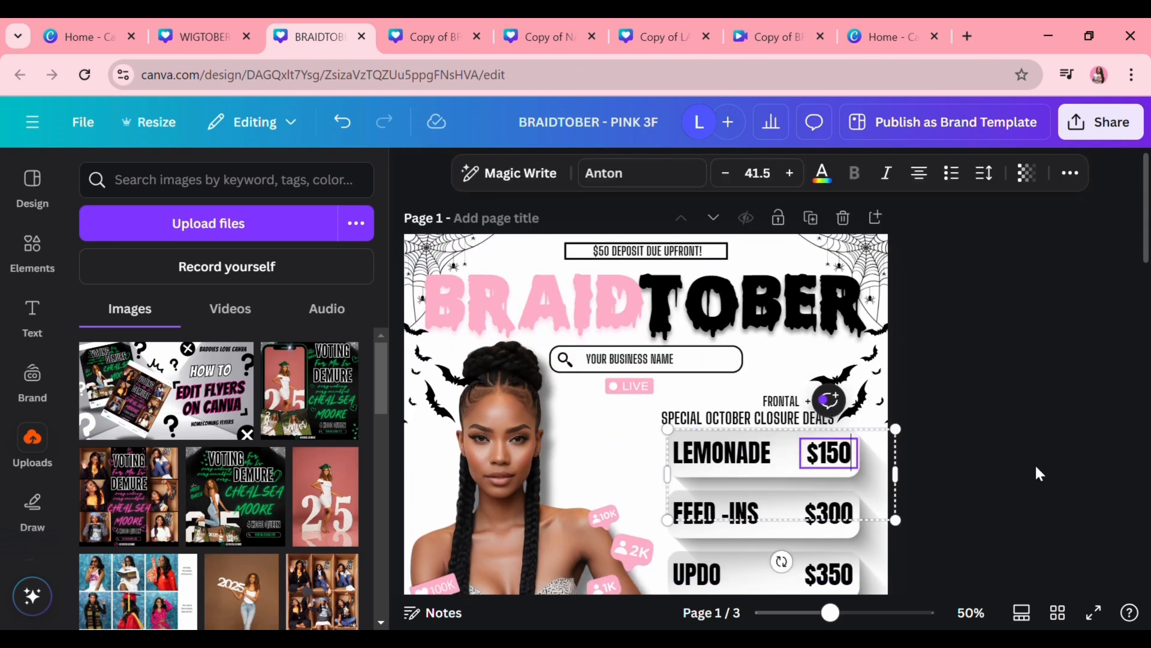
pyautogui.doubleClick(857, 516)
pyautogui.write('$30')
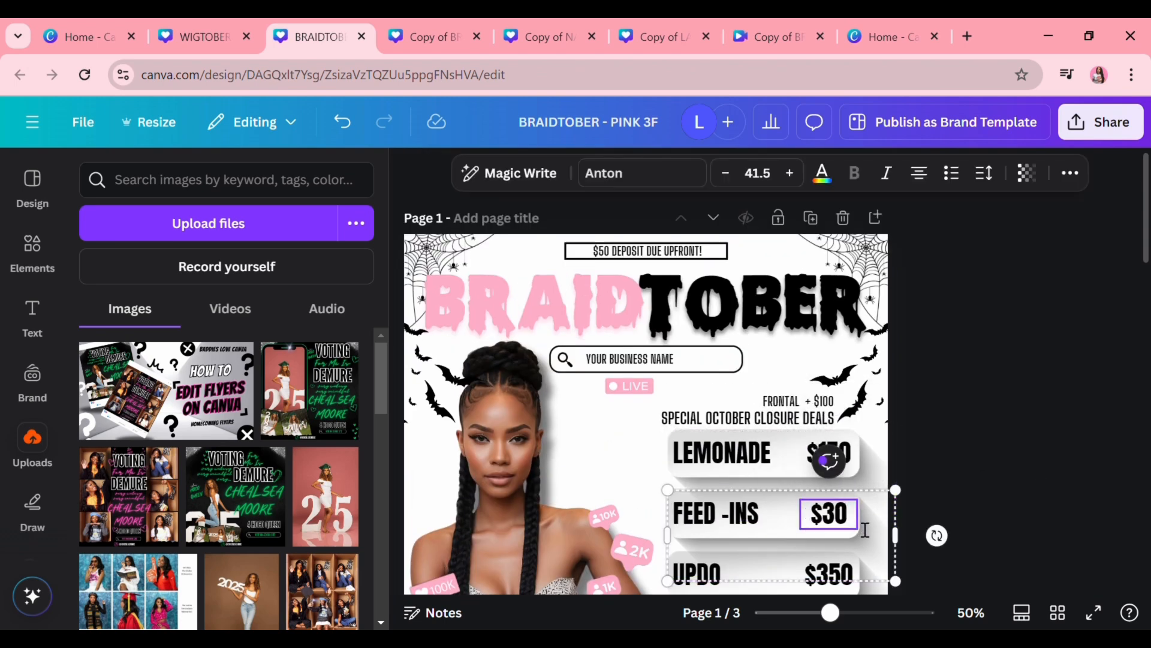
pyautogui.scroll(-2, 861, 515)
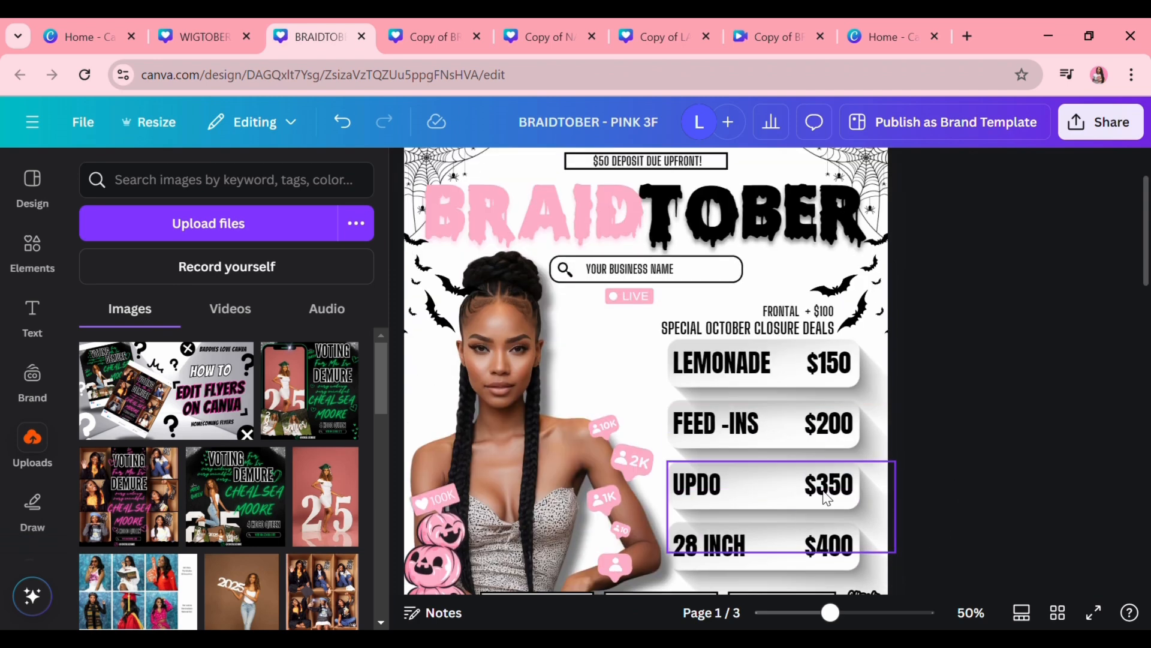
pyautogui.click(864, 500)
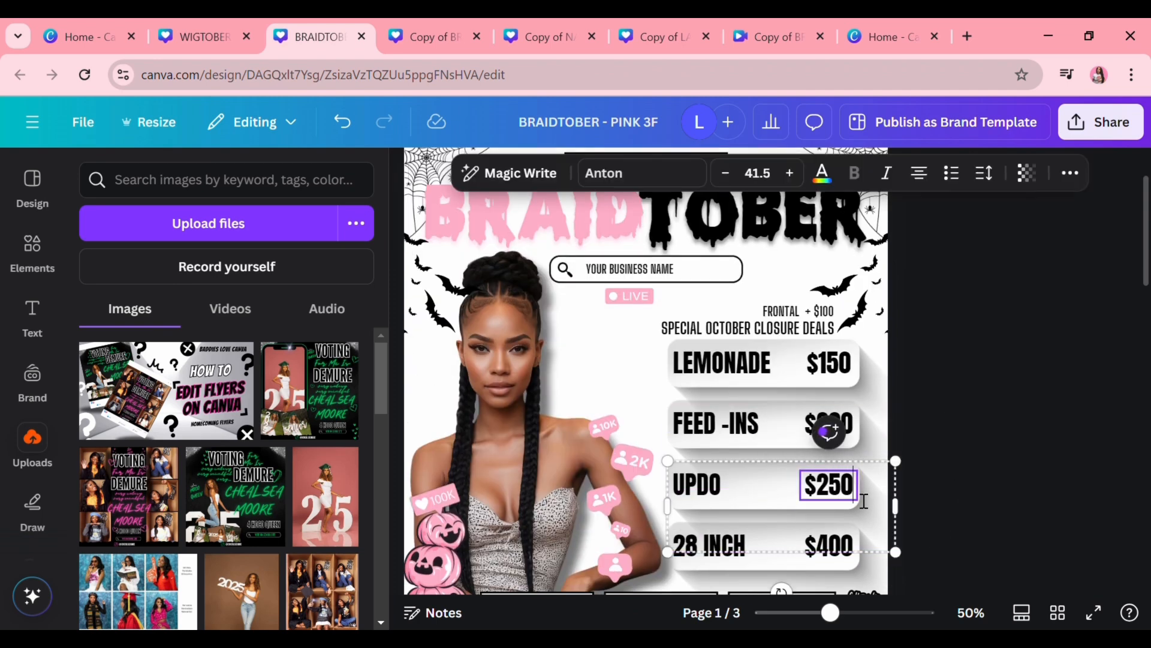
pyautogui.click(866, 562)
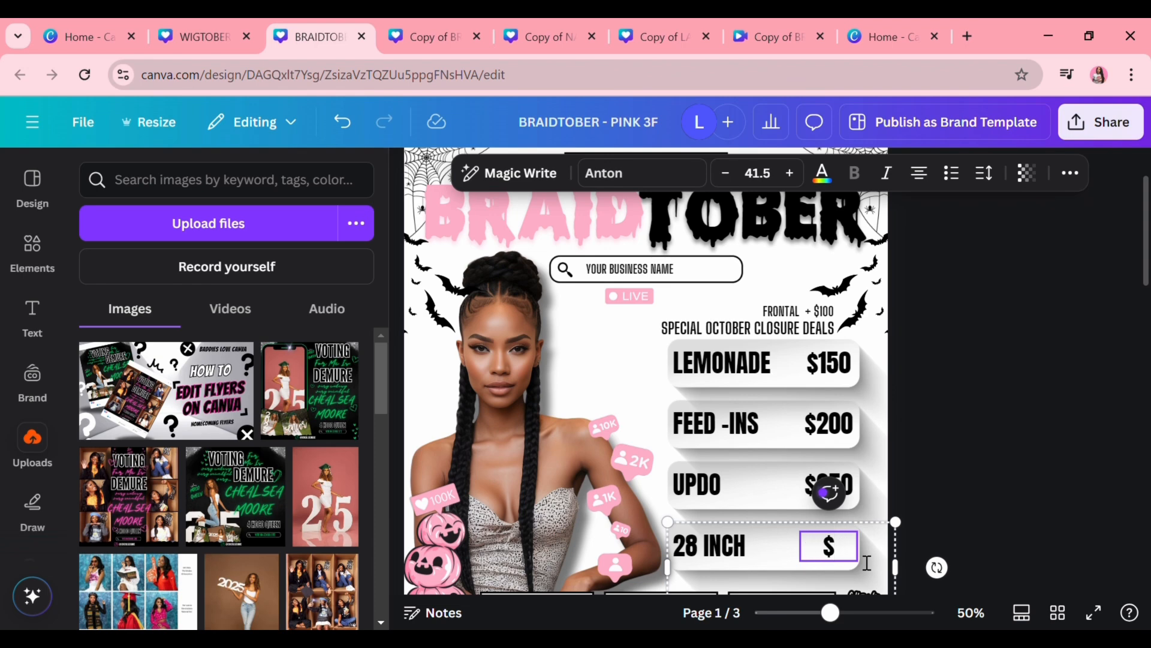
pyautogui.click(963, 460)
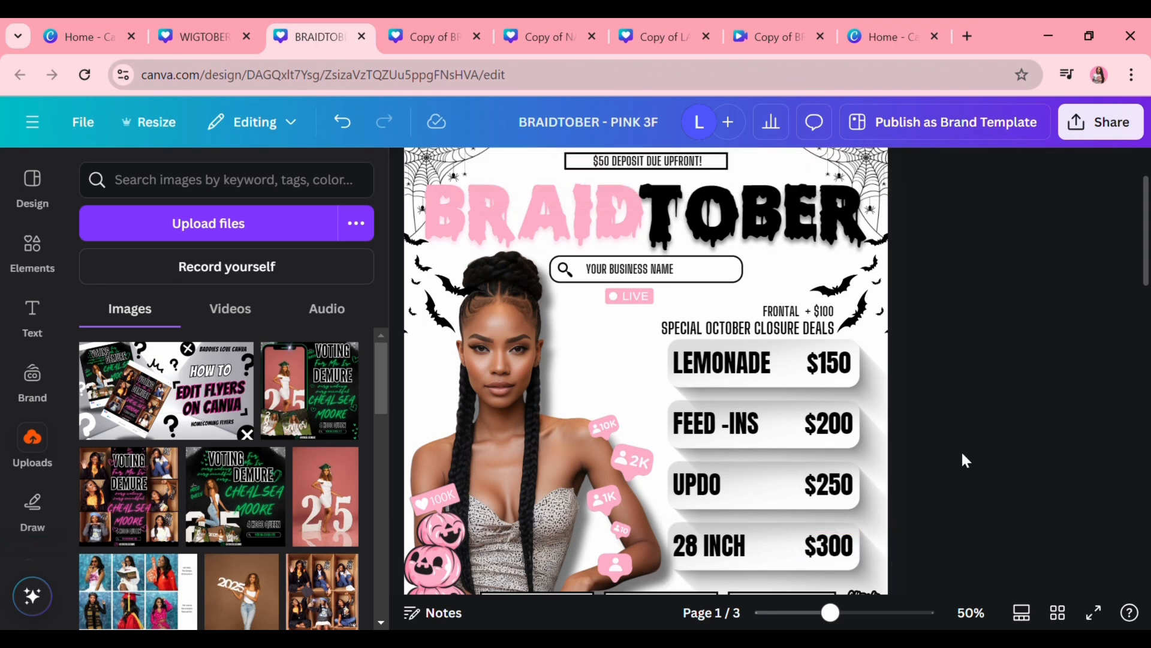
# Step: Replace the "28 INCH" label in the last row of the page 1 price list with "BOHEMIAN"
pyautogui.doubleClick(748, 543)
pyautogui.write('BOHEMIAN')
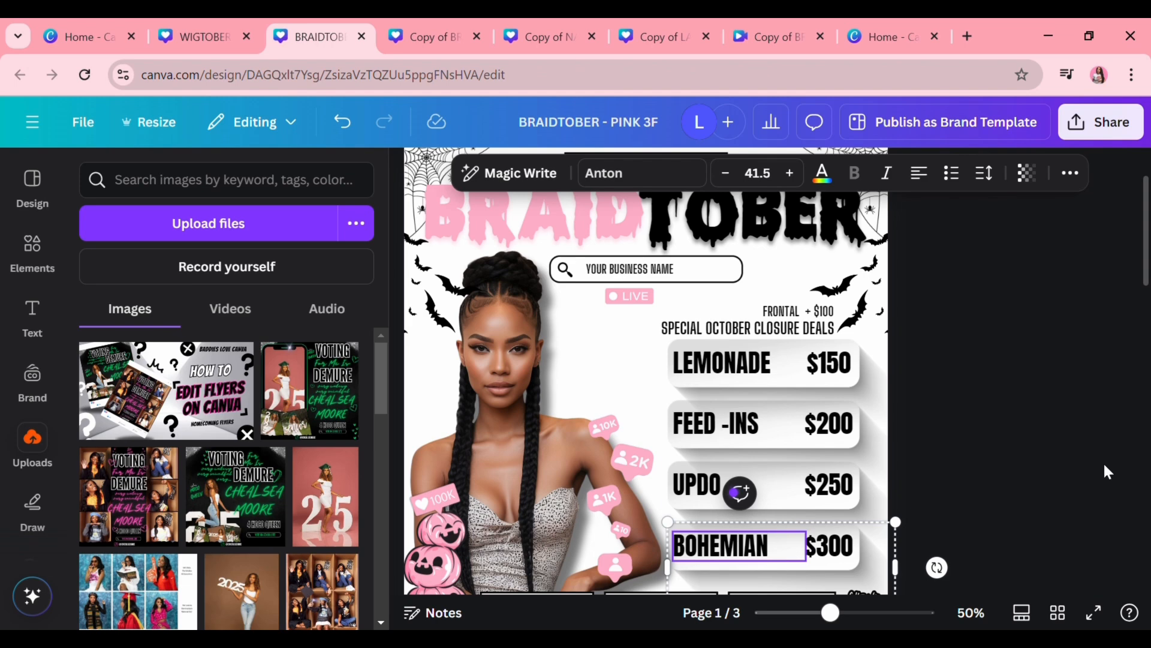
pyautogui.click(1014, 465)
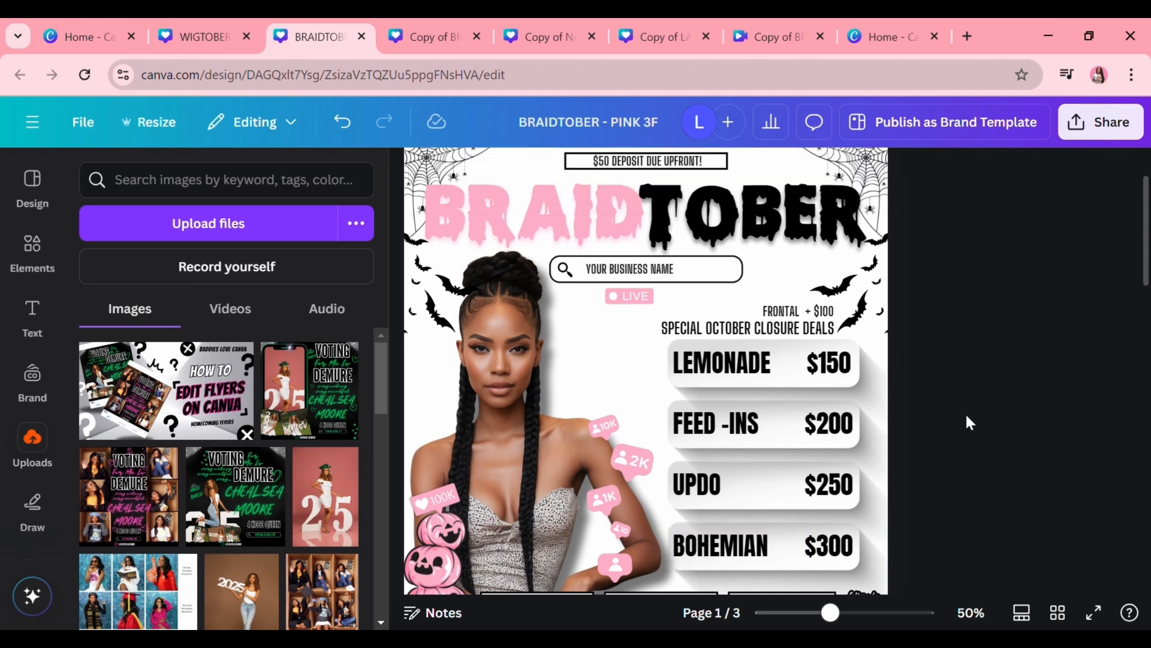
# Step: Replace the inch-based price list on page 2 with a copy of the four braid price rows from page 1
pyautogui.moveTo(960, 397); pyautogui.dragTo(672, 593)
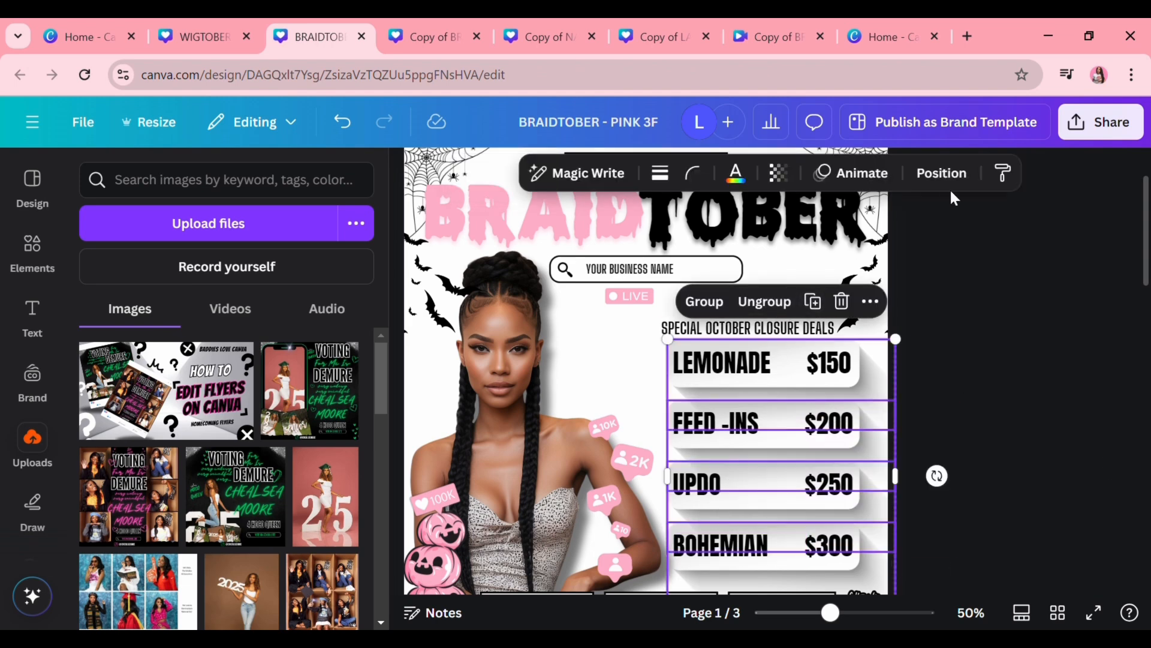
pyautogui.scroll(1, 912, 458)
pyautogui.click(870, 391)
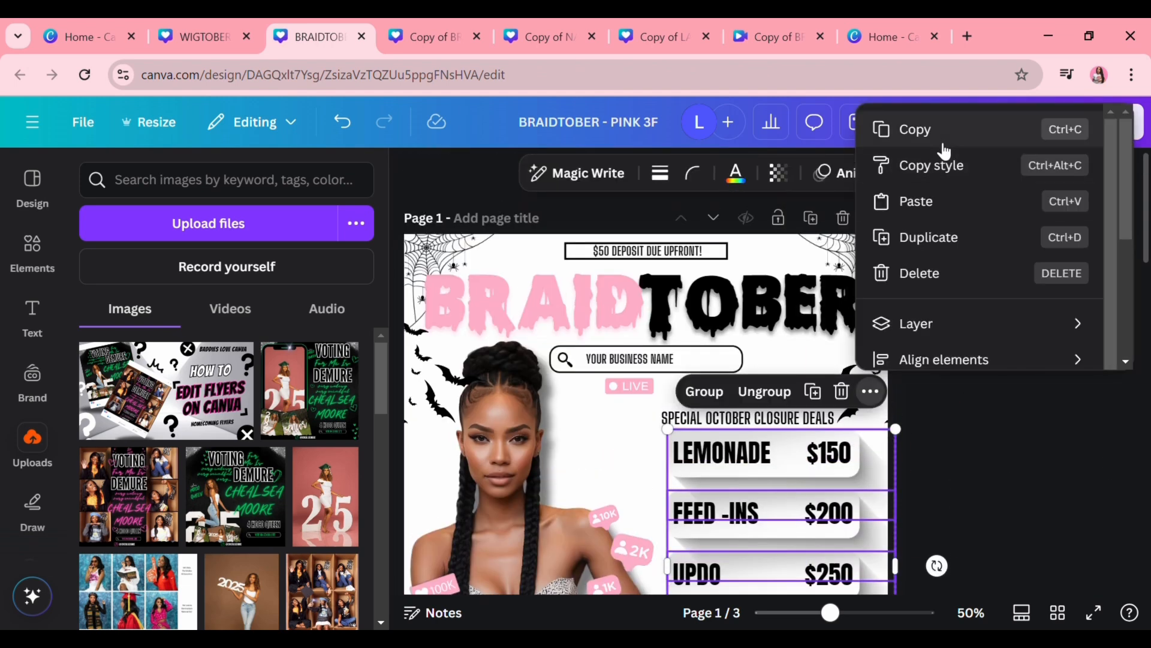
pyautogui.click(943, 146)
pyautogui.scroll(-3, 925, 455)
pyautogui.scroll(-5, 928, 462)
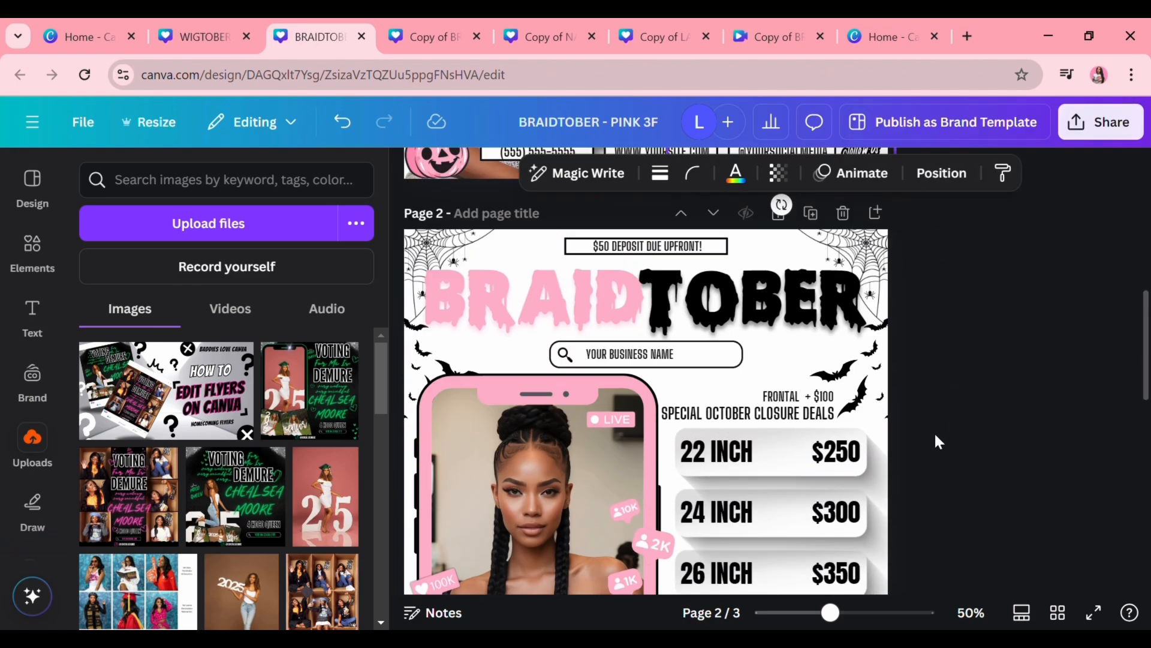
pyautogui.moveTo(928, 451); pyautogui.dragTo(800, 469)
pyautogui.scroll(-3, 800, 470)
pyautogui.press('Delete')
pyautogui.hotkey('ctrl', 'v')
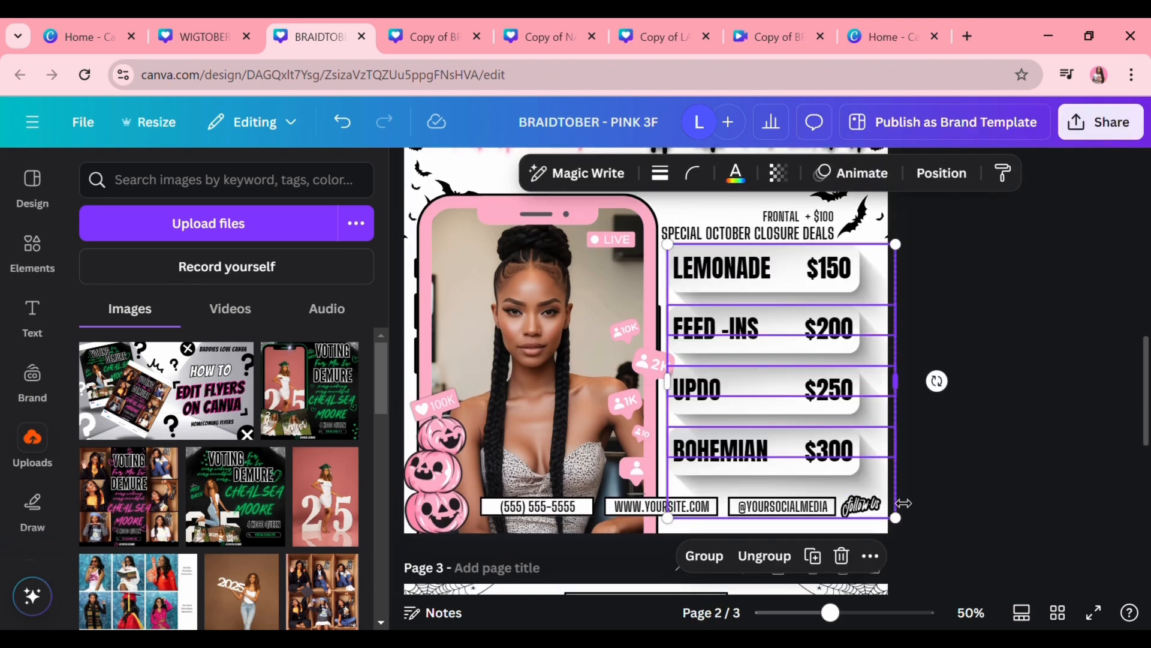
# Step: Shift the pasted price list on page 2 slightly outward and down so it clears the phone graphic
pyautogui.moveTo(751, 400); pyautogui.dragTo(768, 408)
pyautogui.click(996, 443)
pyautogui.scroll(-3, 995, 443)
pyautogui.scroll(3, 995, 443)
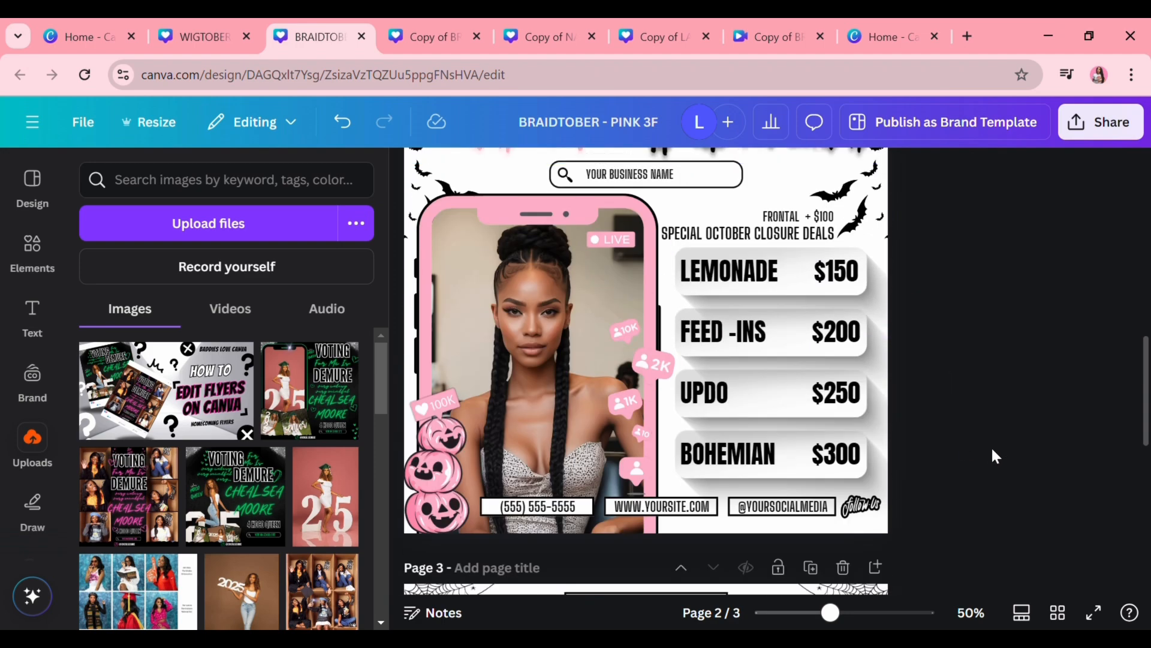
# Step: Replace the price list on page 3 with a copy of the braid price rows from page 2
pyautogui.scroll(2, 951, 514)
pyautogui.moveTo(917, 552); pyautogui.dragTo(764, 394)
pyautogui.scroll(3, 897, 477)
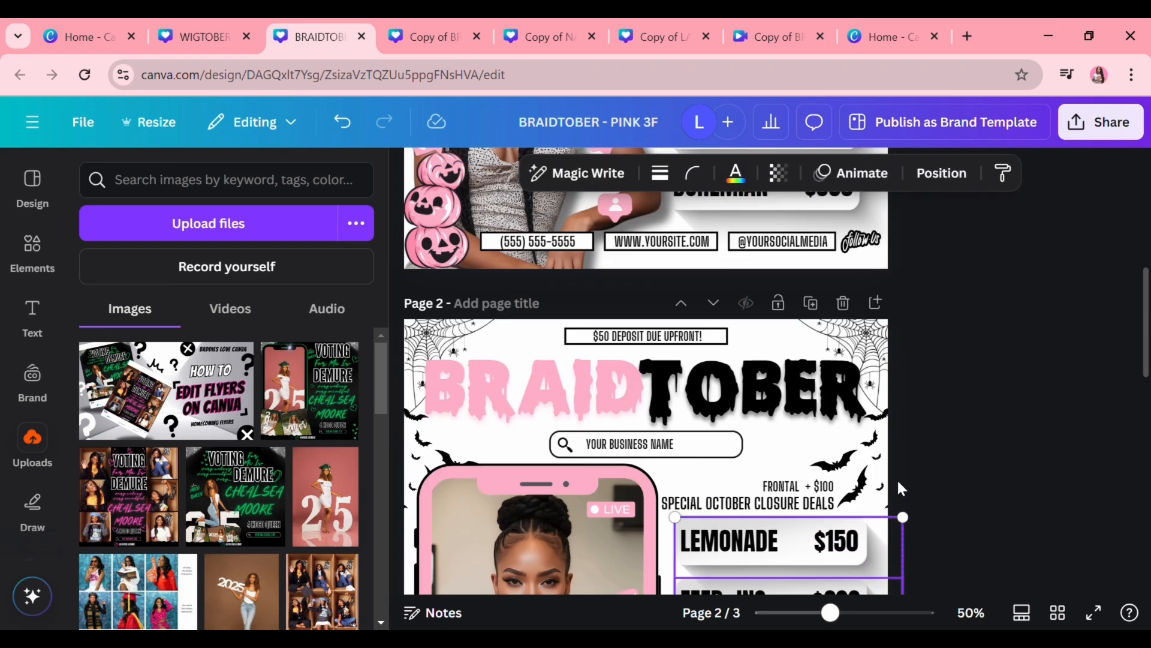
pyautogui.rightClick(898, 482)
pyautogui.click(898, 455)
pyautogui.scroll(-5, 933, 494)
pyautogui.moveTo(931, 556); pyautogui.dragTo(746, 366)
pyautogui.press('Delete')
pyautogui.hotkey('ctrl', 'v')
pyautogui.click(1013, 456)
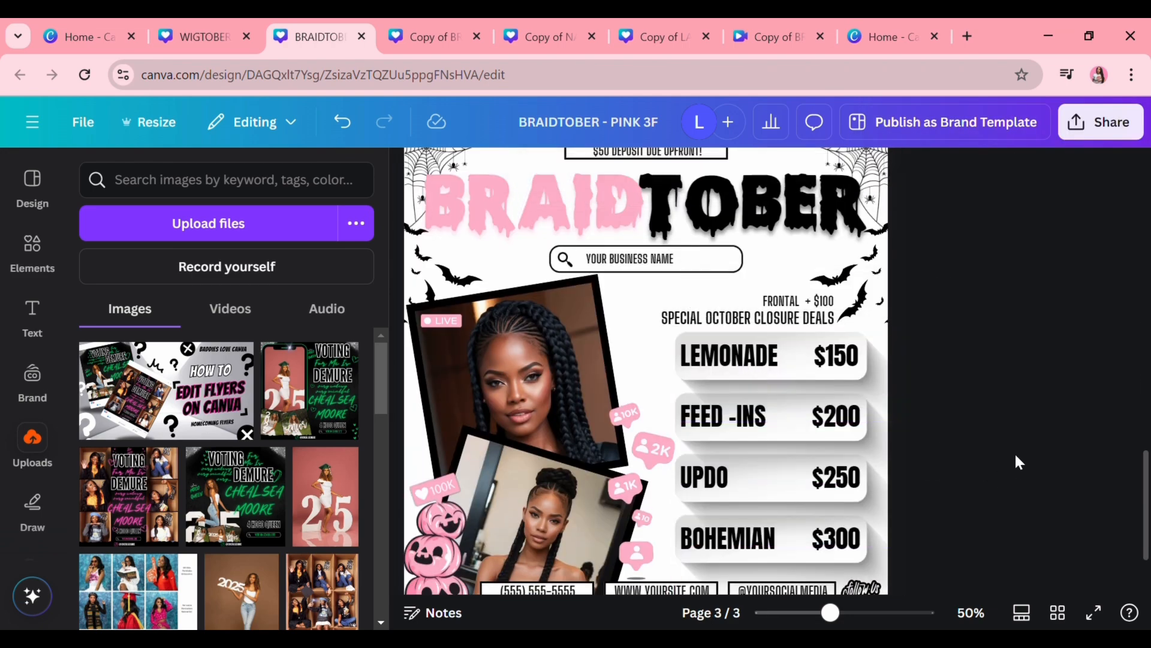
# Step: Shorten the page 2 heading to "SPECIAL OCTOBER DEALS" and delete the "FRONTAL + $100" line above it
pyautogui.scroll(8, 1021, 491)
pyautogui.click(764, 421)
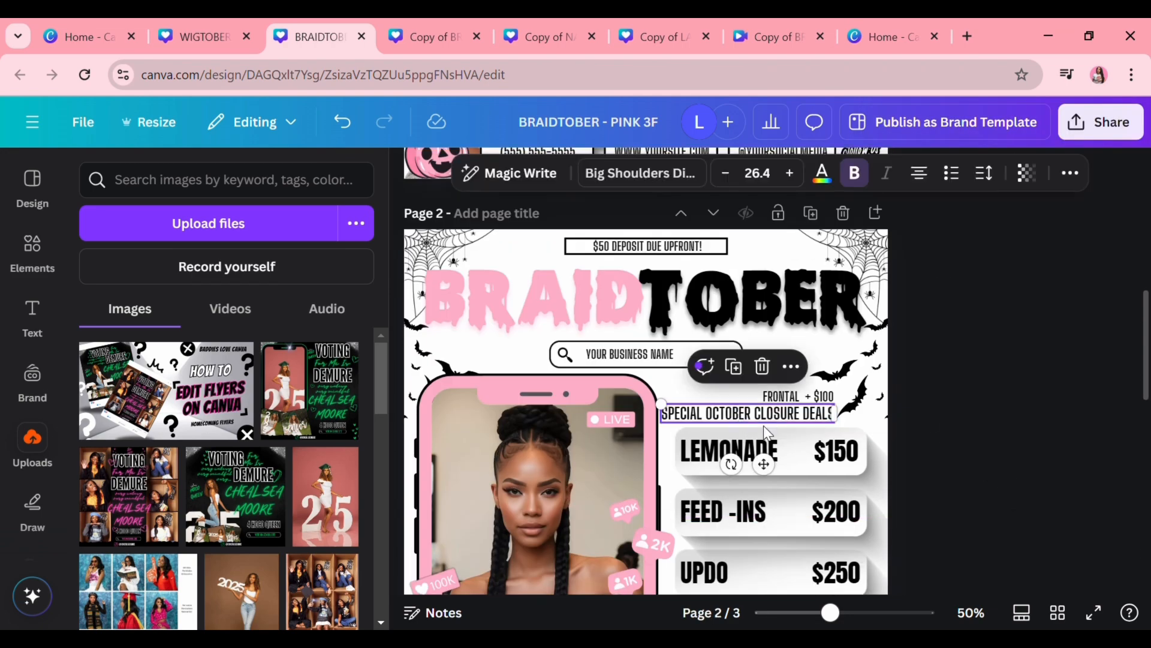
pyautogui.click(804, 415)
pyautogui.press('BackSpace')
pyautogui.press('BackSpace')
pyautogui.press('BackSpace')
pyautogui.press('BackSpace')
pyautogui.press('BackSpace')
pyautogui.press('BackSpace')
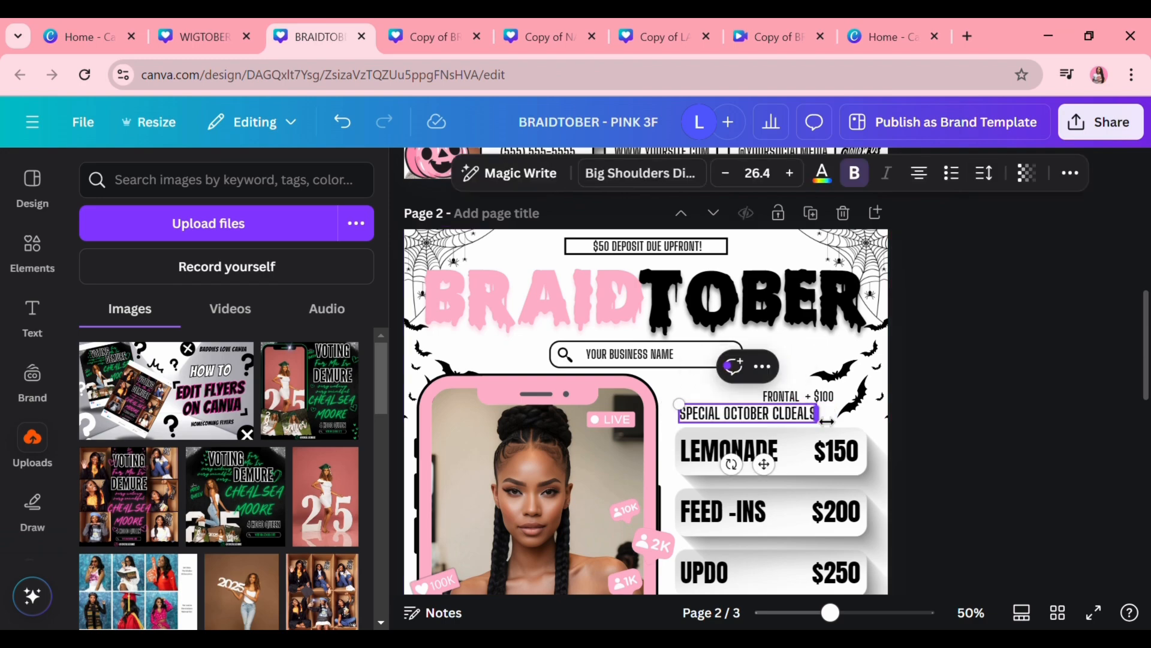
pyautogui.click(820, 396)
pyautogui.press('Delete')
# Step: Replace the closure deals heading and frontal line on page 1 with a copy of the "SPECIAL OCTOBER DEALS" heading
pyautogui.rightClick(774, 411)
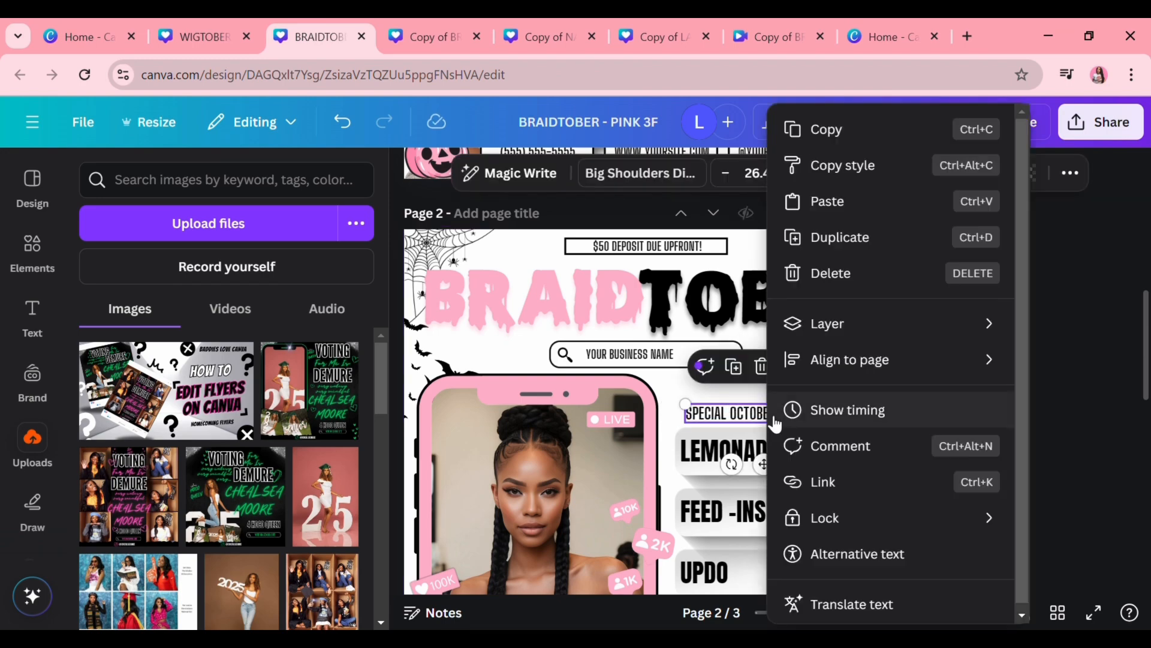
pyautogui.click(853, 133)
pyautogui.click(993, 484)
pyautogui.scroll(9, 984, 489)
pyautogui.moveTo(750, 291); pyautogui.dragTo(780, 326)
pyautogui.press('Delete')
pyautogui.hotkey('ctrl', 'v')
pyautogui.click(954, 480)
# Step: Replace the closure deals heading and frontal line on page 3 with the copied "SPECIAL OCTOBER DEALS" heading
pyautogui.scroll(-9, 955, 468)
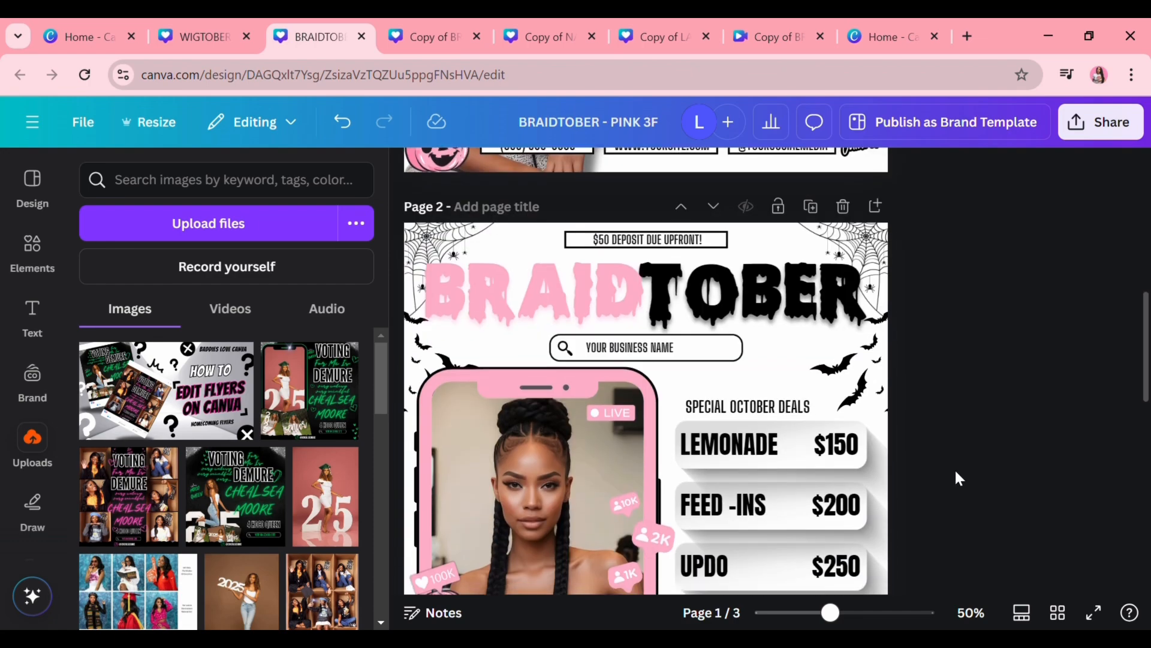
pyautogui.moveTo(778, 381); pyautogui.dragTo(789, 413)
pyautogui.press('Delete')
pyautogui.hotkey('ctrl', 'v')
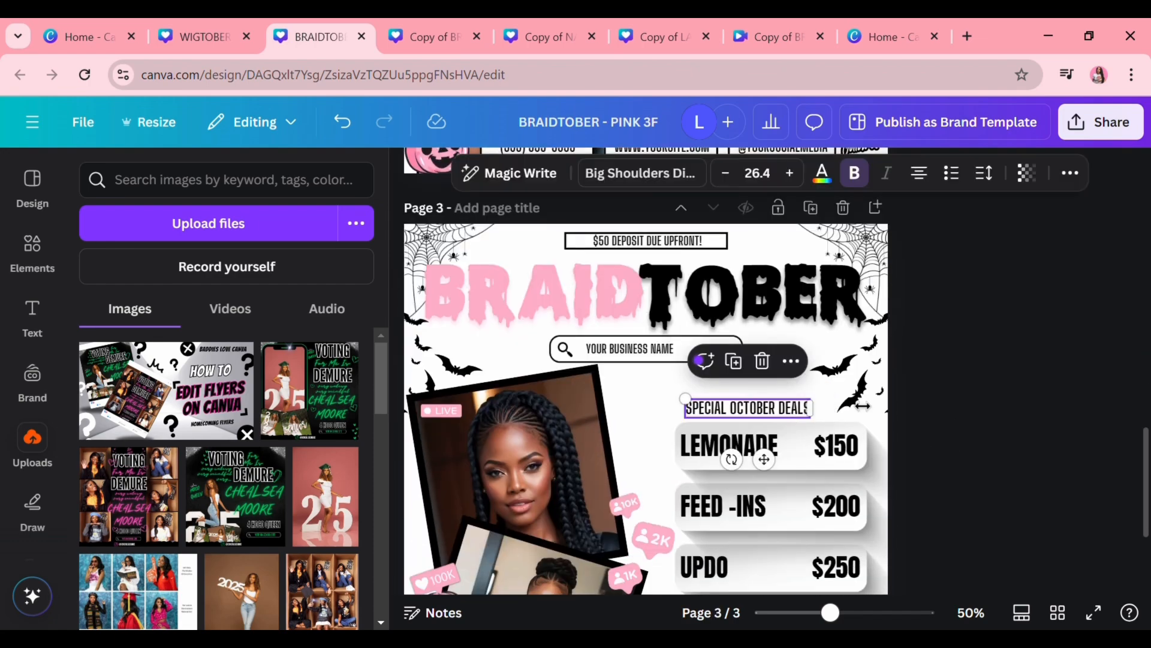
# Step: Examine all three BRAIDTOBER pages at 83% zoom to check the titles, photos, headings and price lists
pyautogui.scroll(-3, 980, 509)
pyautogui.click(410, 169)
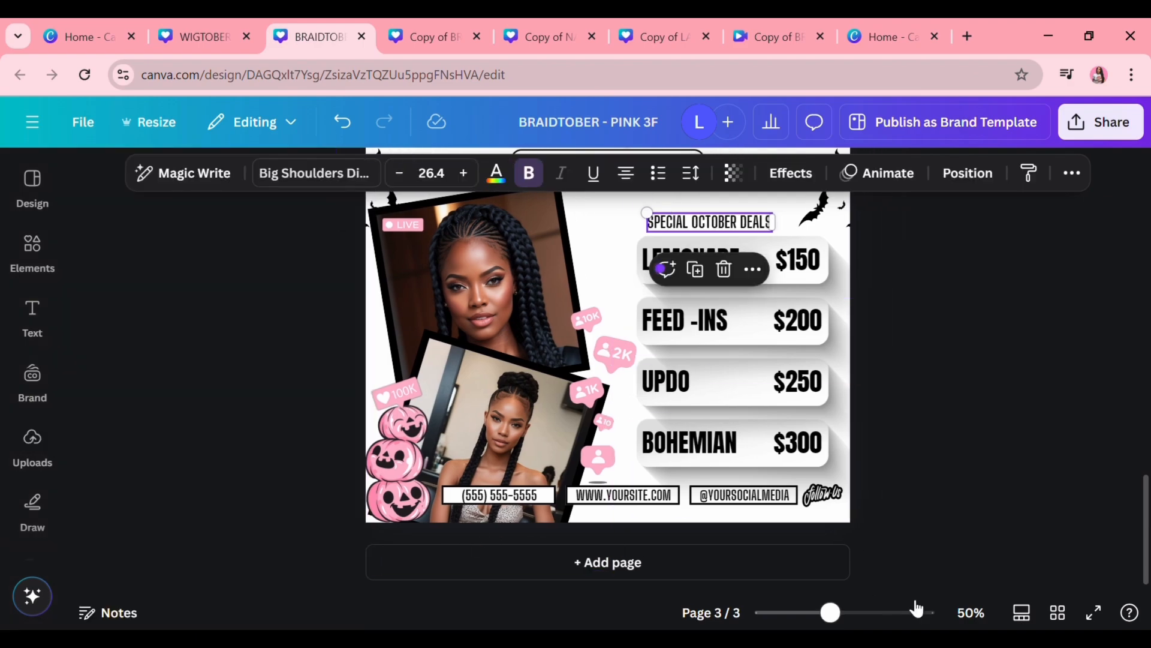
pyautogui.moveTo(830, 612); pyautogui.dragTo(852, 612)
pyautogui.scroll(10, 569, 432)
pyautogui.scroll(10, 569, 433)
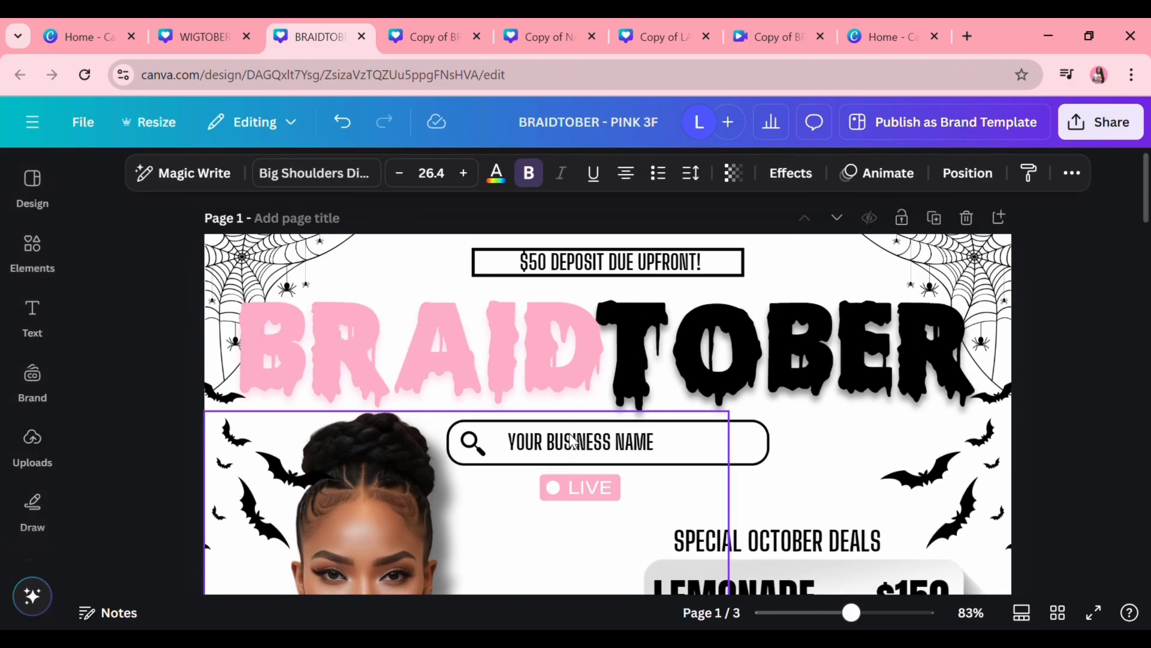
pyautogui.scroll(-6, 569, 432)
pyautogui.scroll(-12, 573, 444)
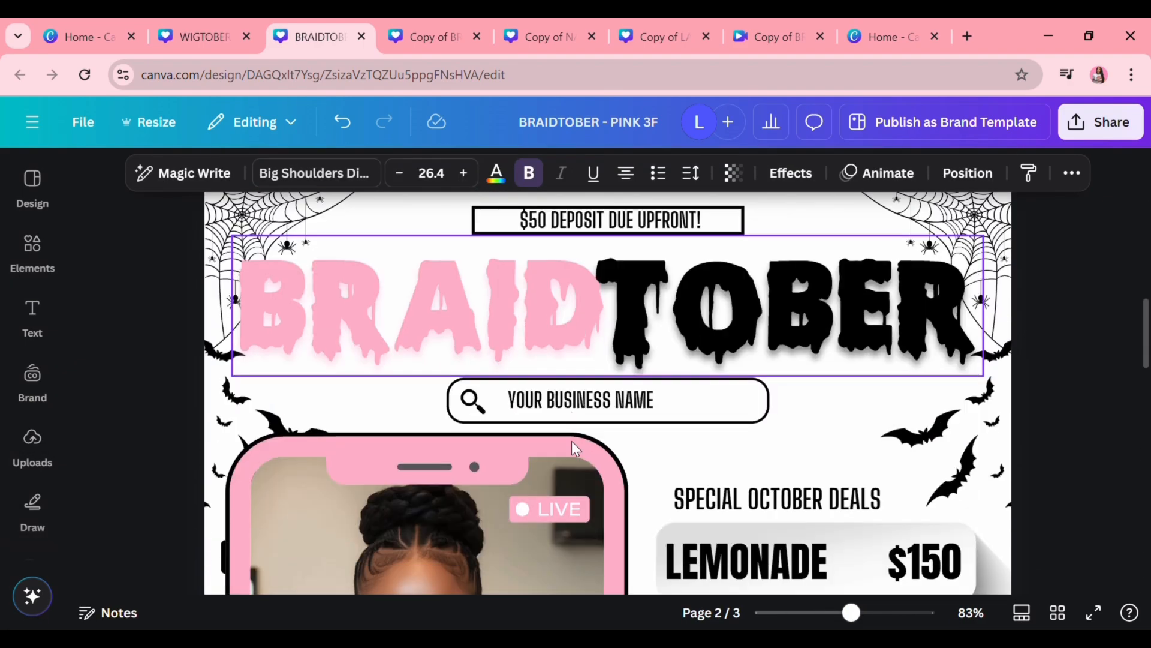
pyautogui.scroll(-8, 572, 442)
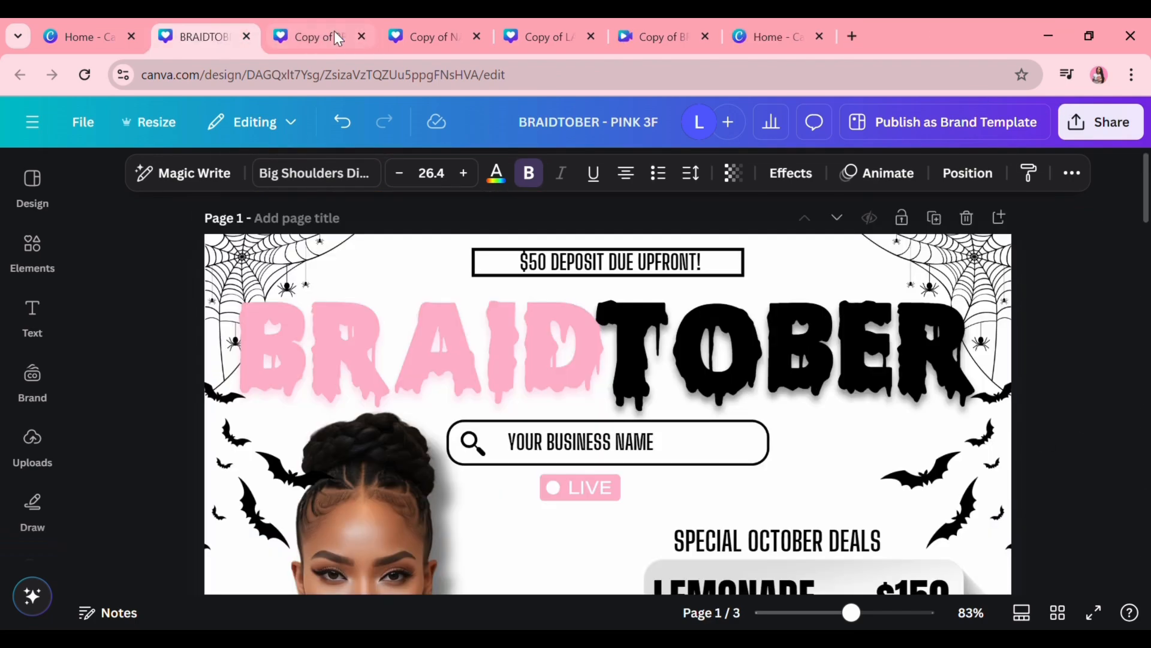
# Step: Switch to the "Copy of BRAIDTOBER - PINK" design and change "BRAID" in the page 1 title to "NAIL"
pyautogui.click(335, 36)
pyautogui.doubleClick(564, 275)
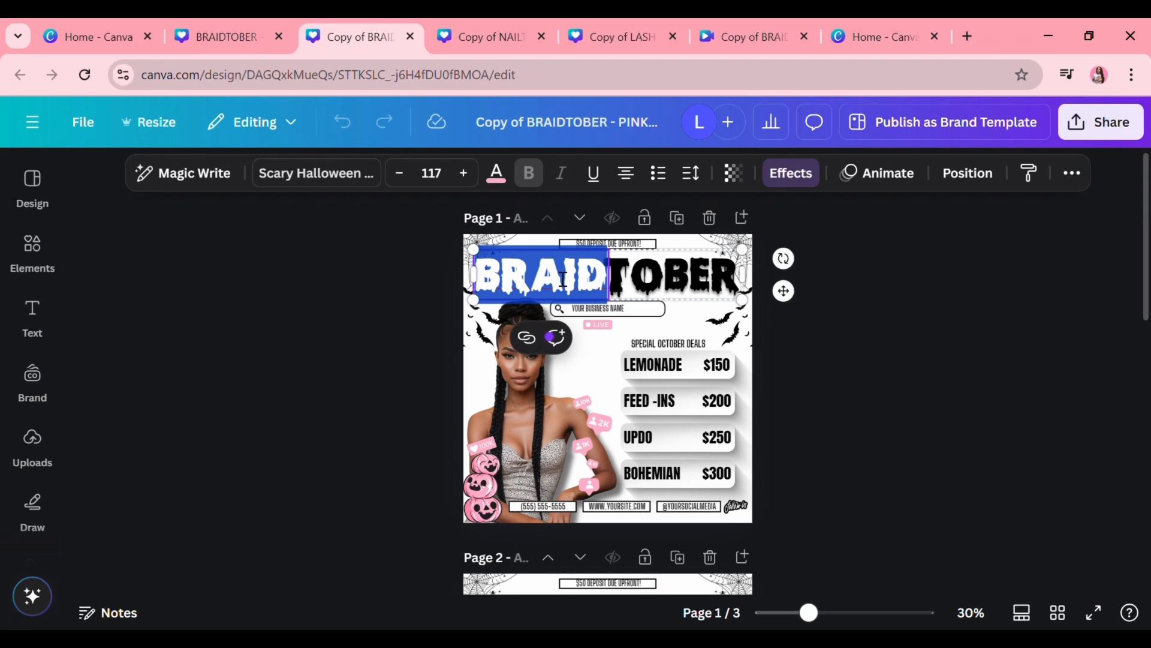
pyautogui.write('NAIL')
pyautogui.moveTo(758, 288); pyautogui.dragTo(743, 308)
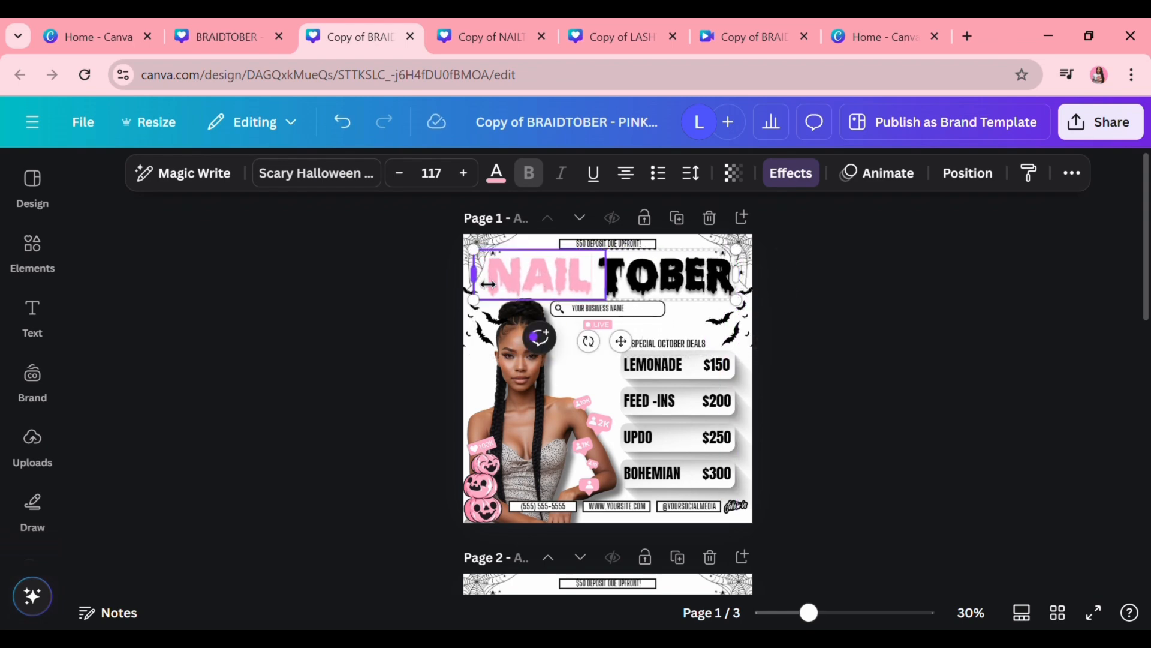
# Step: Ungroup the page 1 title, narrow the "NAIL" text box, and move it close against "TOBER"
pyautogui.moveTo(476, 277); pyautogui.dragTo(529, 279)
pyautogui.click(378, 276)
pyautogui.click(586, 265)
pyautogui.click(506, 337)
pyautogui.click(352, 310)
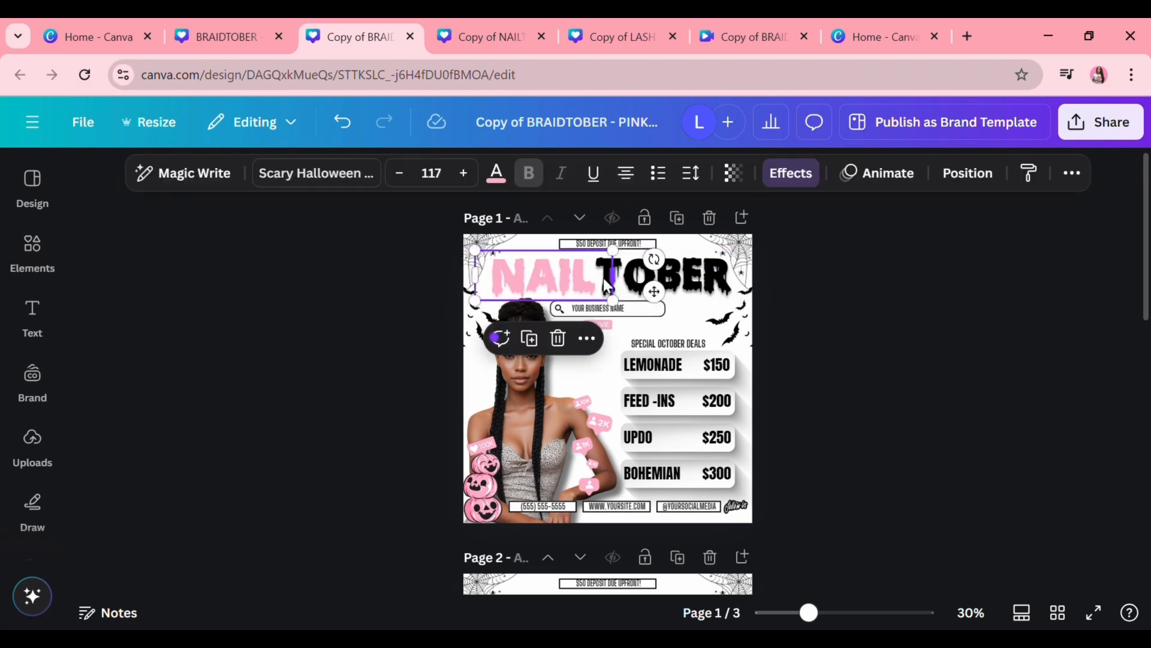
pyautogui.moveTo(612, 278); pyautogui.dragTo(585, 279)
pyautogui.moveTo(511, 288); pyautogui.dragTo(529, 295)
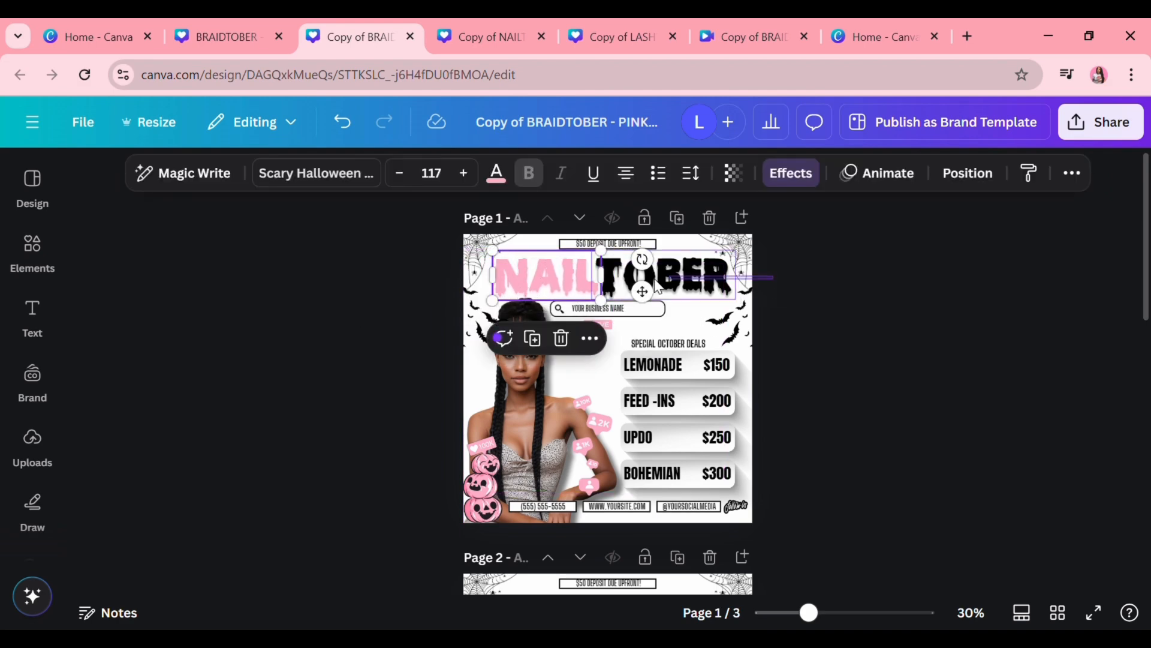
# Step: Group "NAIL" and "TOBER" into one title and centre it horizontally on page 1
pyautogui.keyDown('shift'); pyautogui.click(642, 275); pyautogui.keyUp('shift')
pyautogui.click(586, 348)
pyautogui.click(690, 338)
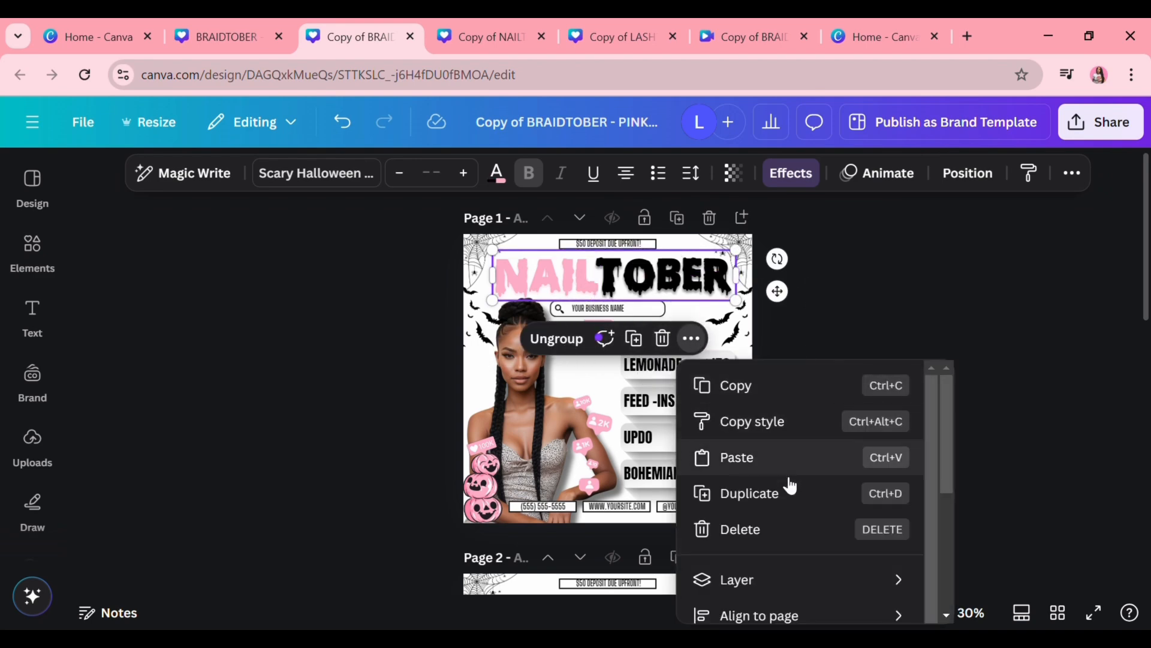
pyautogui.scroll(-3, 776, 609)
pyautogui.moveTo(812, 442)
pyautogui.click(983, 442)
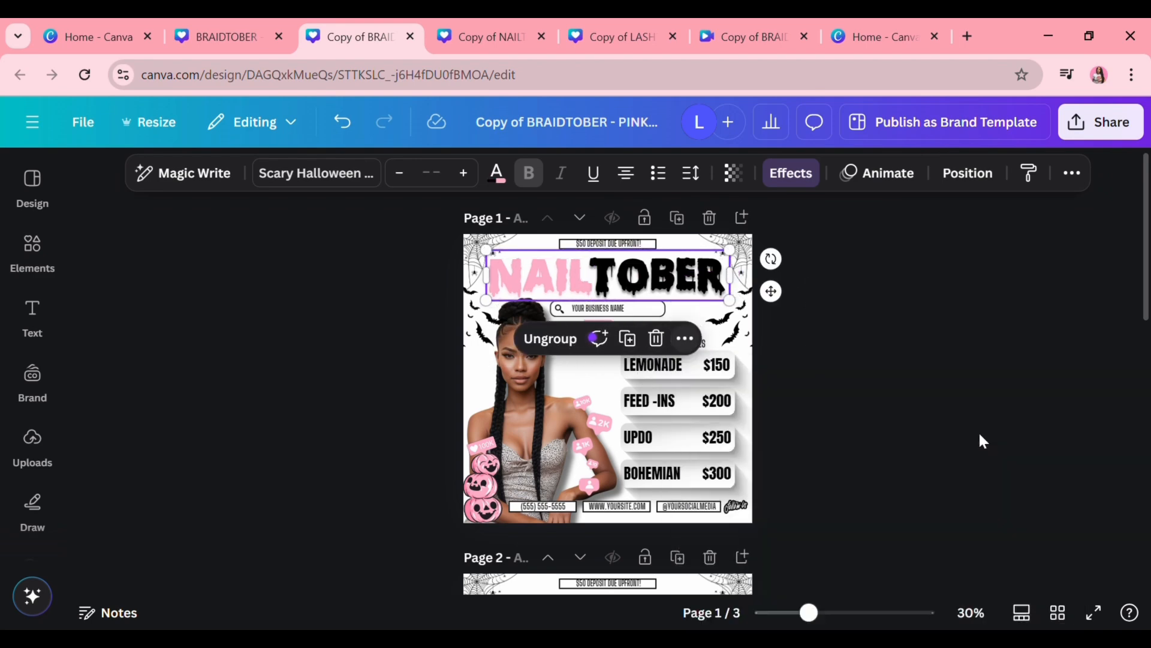
# Step: Copy the grouped NAILTOBER title from page 1 and use it to replace the BRAIDTOBER title on page 2
pyautogui.click(694, 349)
pyautogui.click(745, 393)
pyautogui.scroll(-5, 613, 344)
pyautogui.click(613, 344)
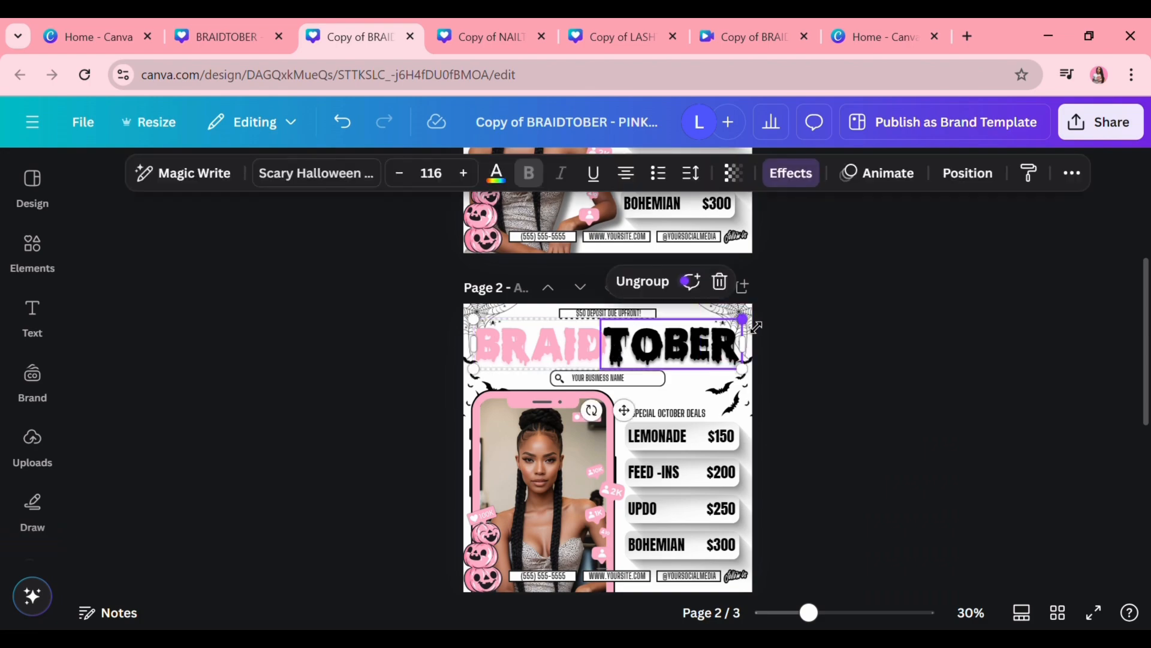
pyautogui.click(657, 281)
pyautogui.hotkey('ctrl', 'v')
# Step: Replace the BRAIDTOBER title on page 3 with the copied NAILTOBER title
pyautogui.scroll(-5, 701, 418)
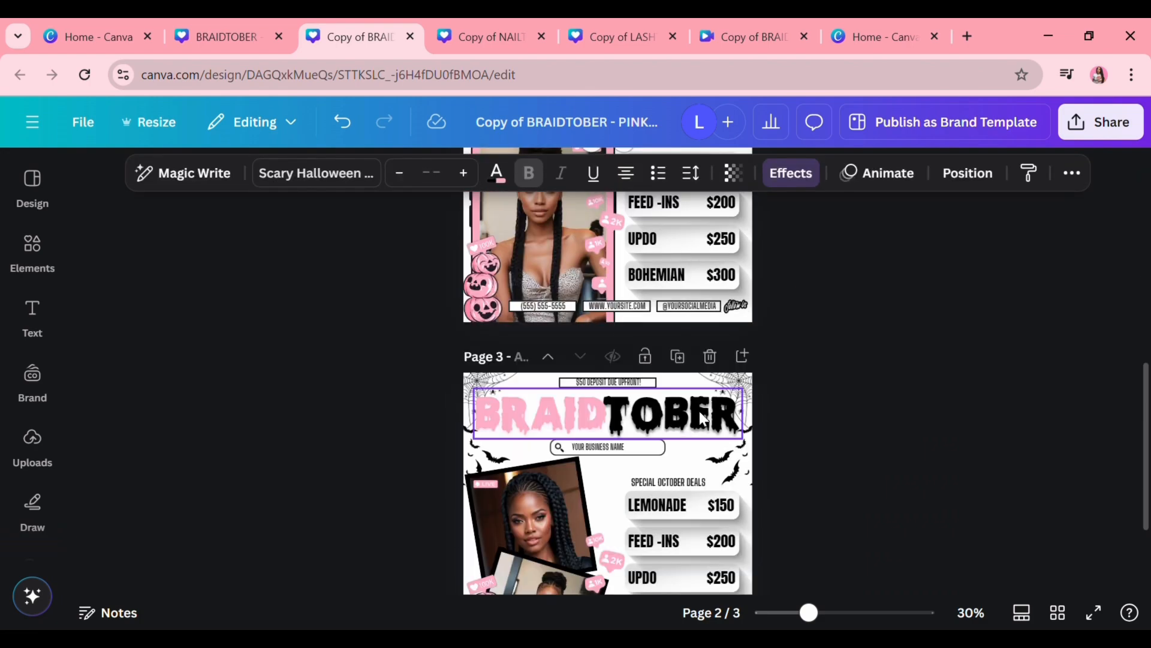
pyautogui.click(701, 418)
pyautogui.press('Delete')
pyautogui.hotkey('ctrl', 'v')
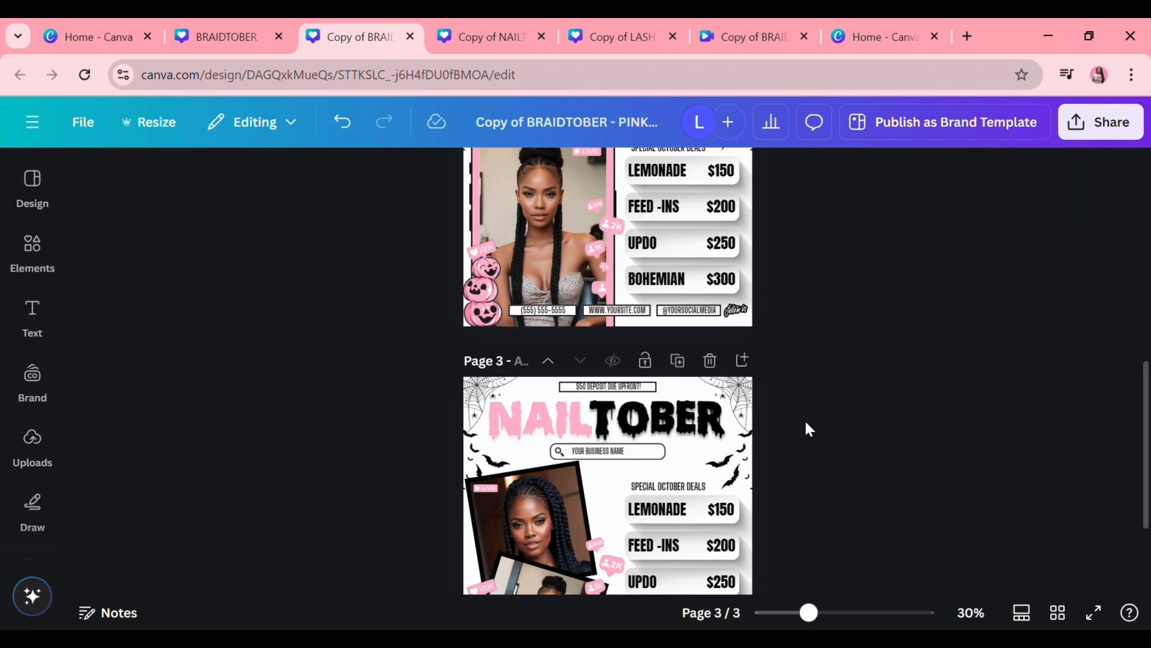
# Step: Copy the black-nails hand photo from "Copy of NAILTember 3F" and paste it on NAILTOBER page 1 in place of the braided model
pyautogui.scroll(10, 804, 419)
pyautogui.click(496, 37)
pyautogui.rightClick(713, 360)
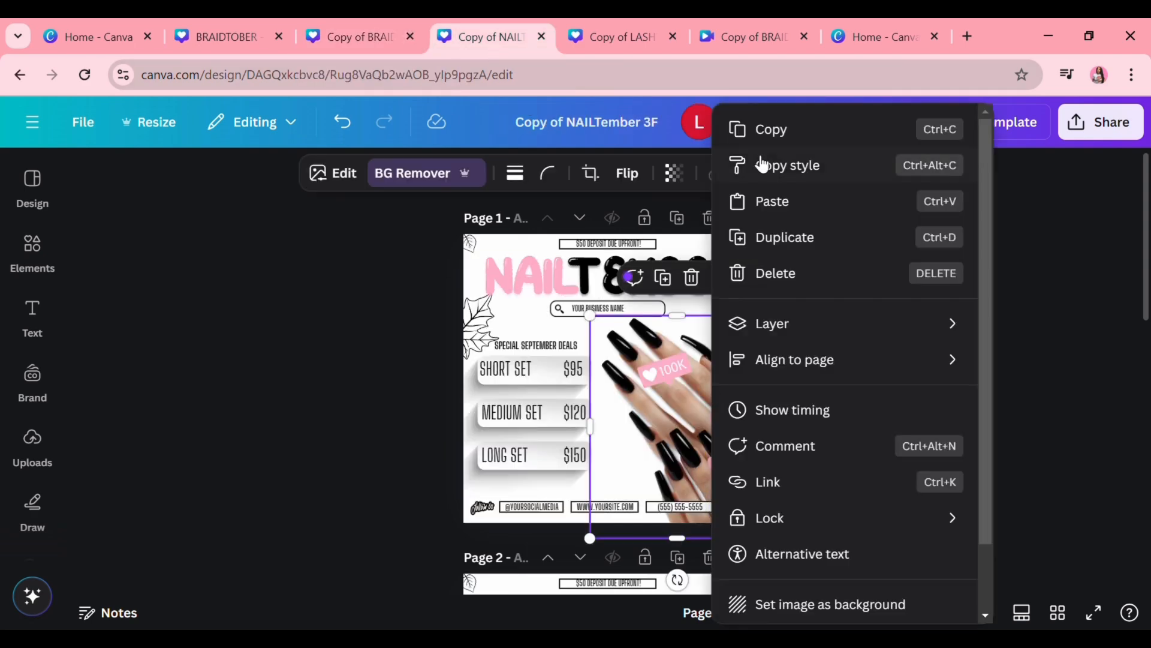
pyautogui.click(767, 129)
pyautogui.click(359, 37)
pyautogui.click(556, 384)
pyautogui.click(575, 259)
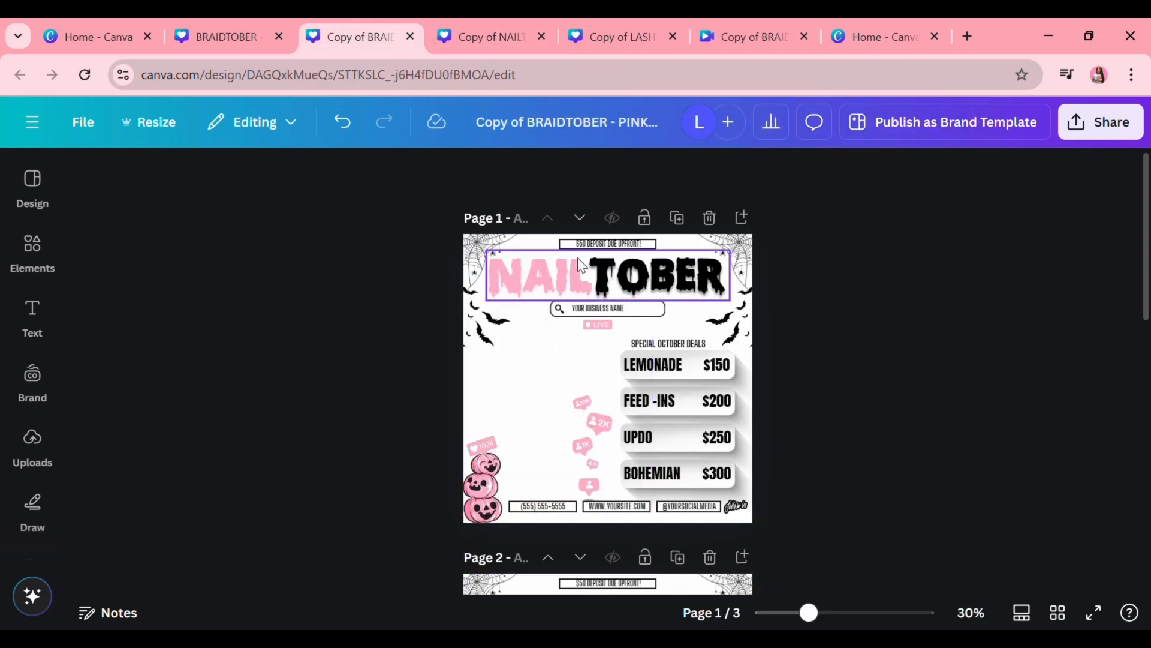
pyautogui.hotkey('ctrl', 'v')
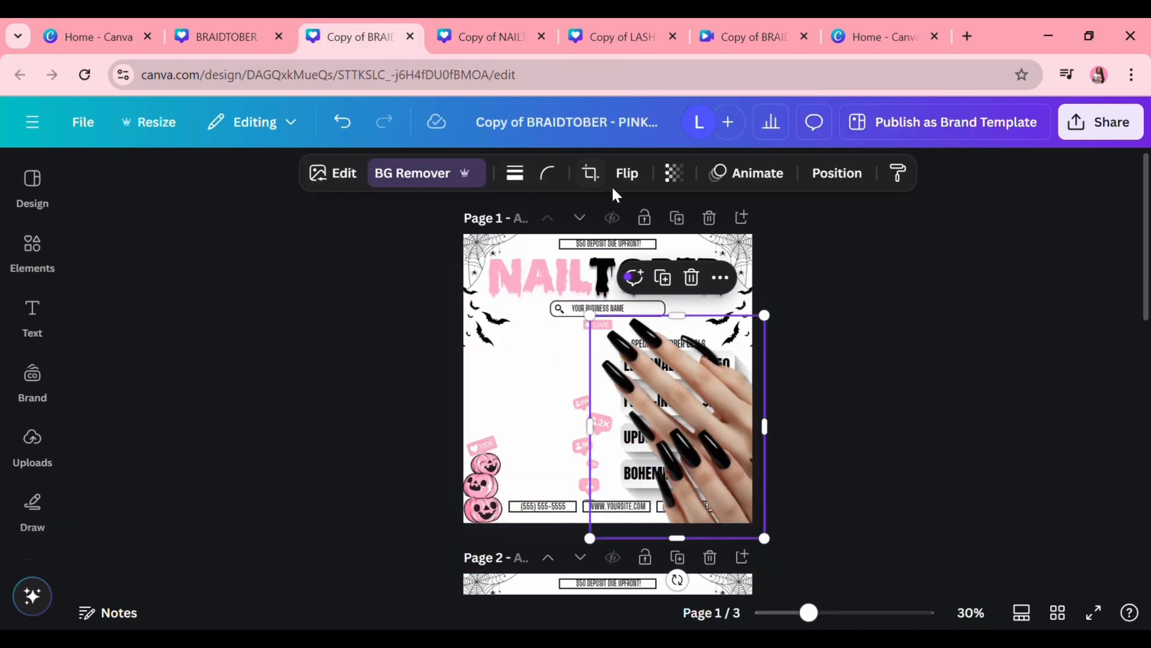
# Step: Flip the hand photo horizontally, move it beside the price list, and layer it behind the pumpkins, social icons and contact boxes
pyautogui.click(626, 174)
pyautogui.click(635, 220)
pyautogui.moveTo(724, 408); pyautogui.dragTo(592, 407)
pyautogui.click(837, 172)
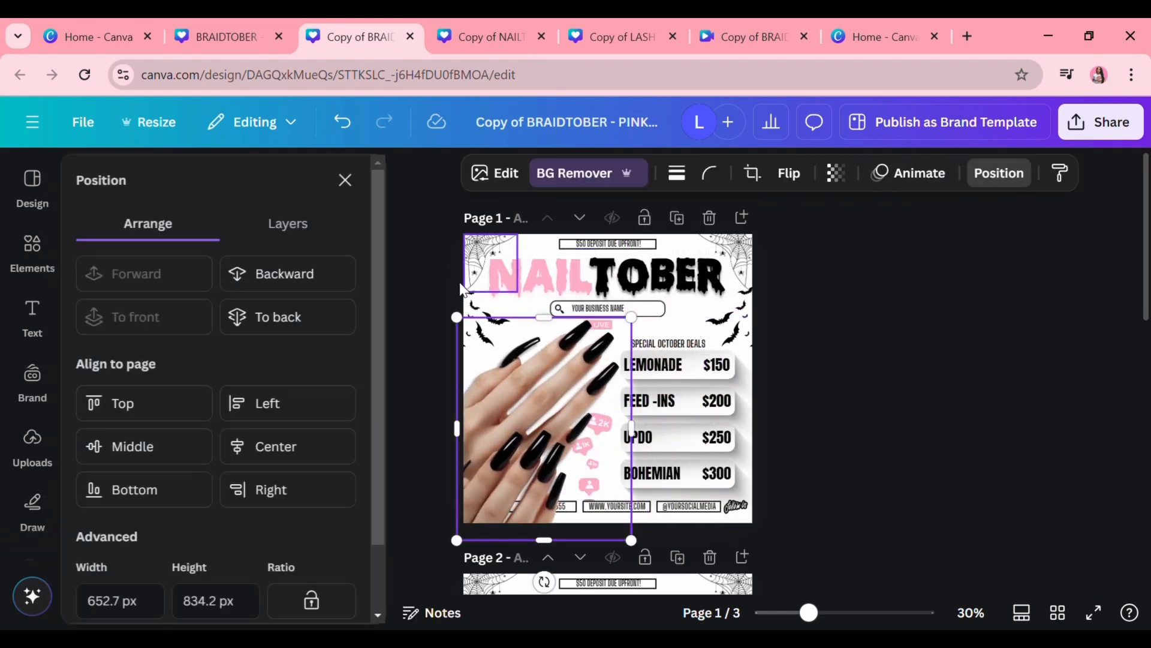
pyautogui.click(290, 223)
pyautogui.moveTo(240, 334); pyautogui.dragTo(286, 521)
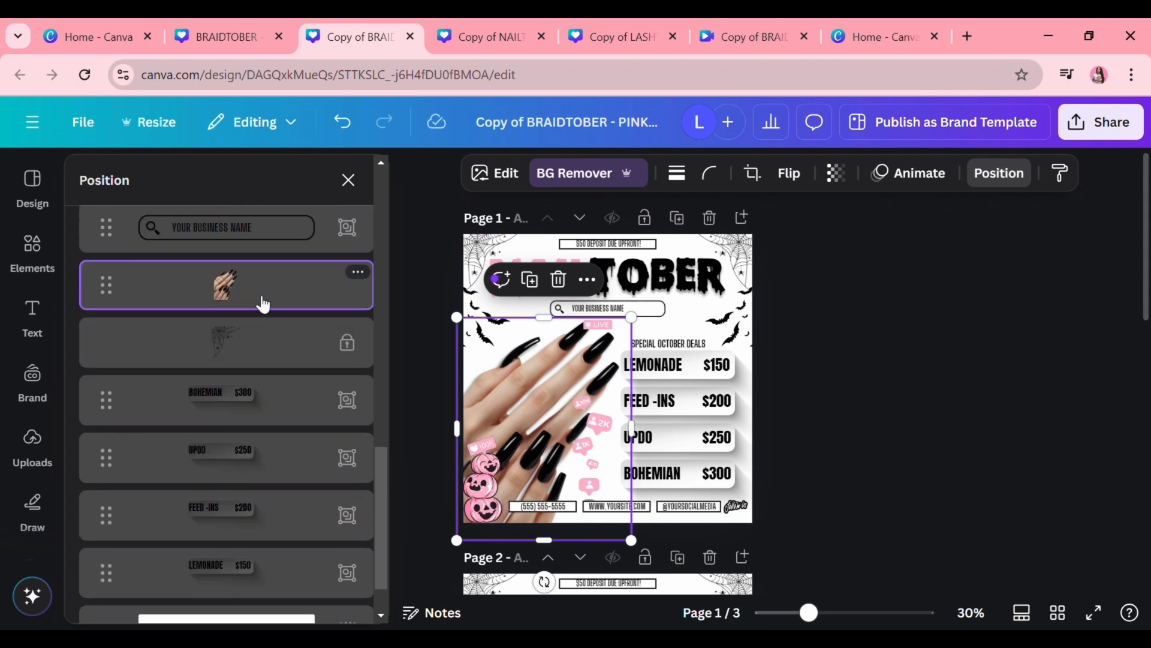
pyautogui.click(801, 403)
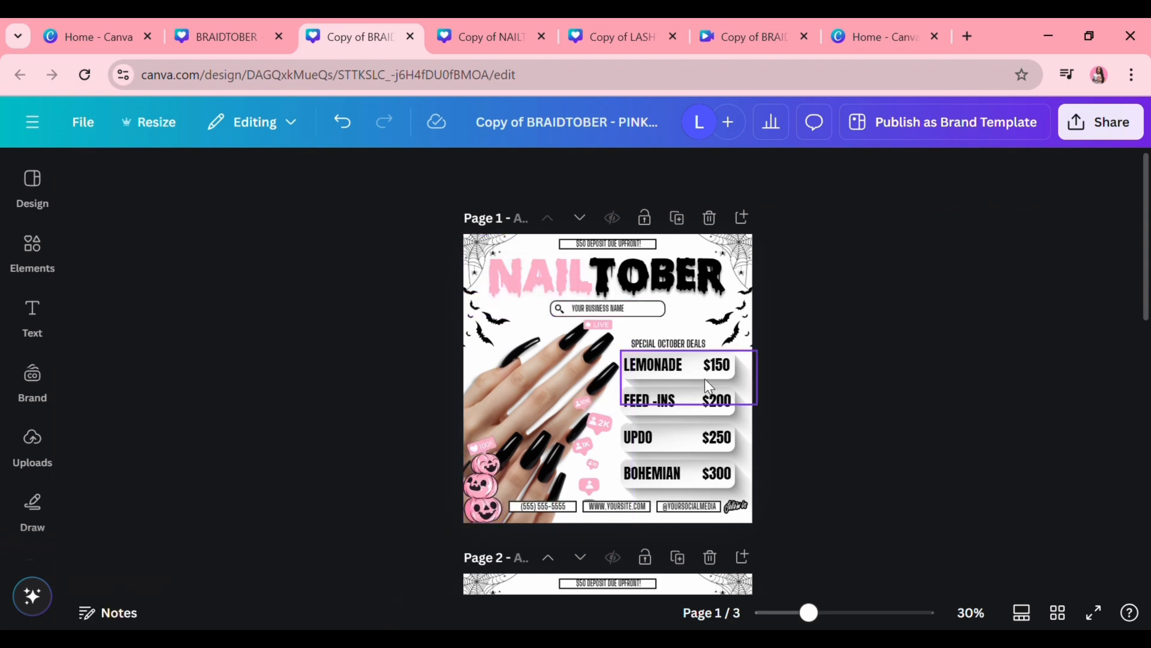
# Step: Following the NAILTember design, rename the first three page 1 price items SHORT SET, MEDIUM SET and LONG SET, and open BOHEMIAN for editing
pyautogui.click(473, 23)
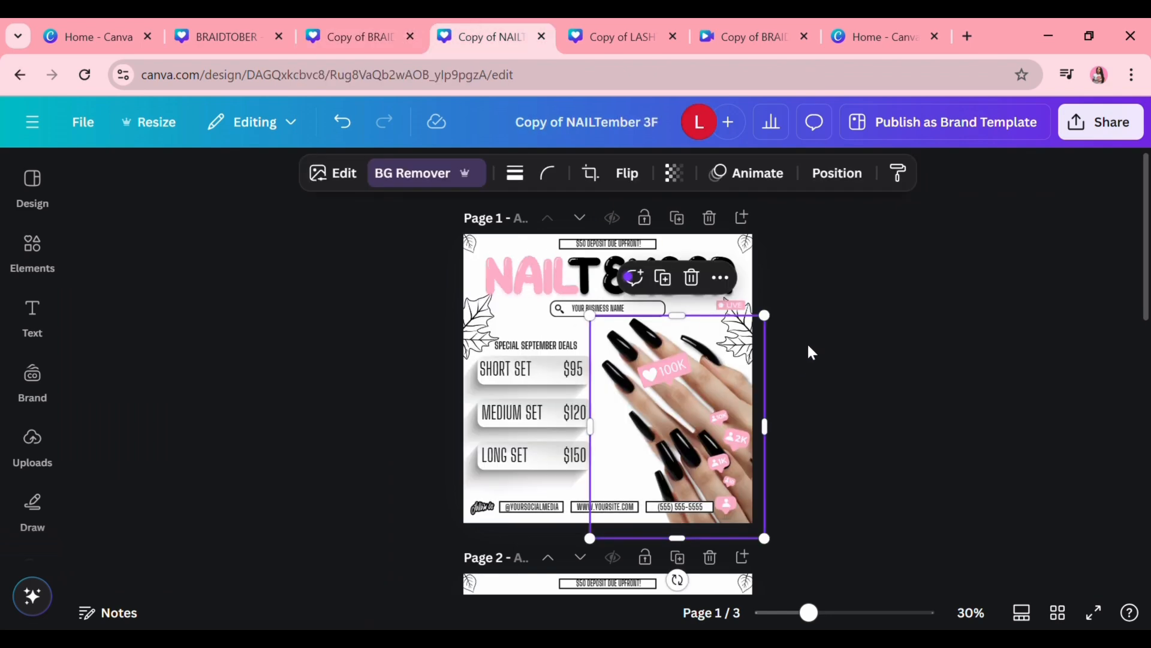
pyautogui.click(354, 36)
pyautogui.click(669, 369)
pyautogui.doubleClick(669, 369)
pyautogui.write('SHORT SET')
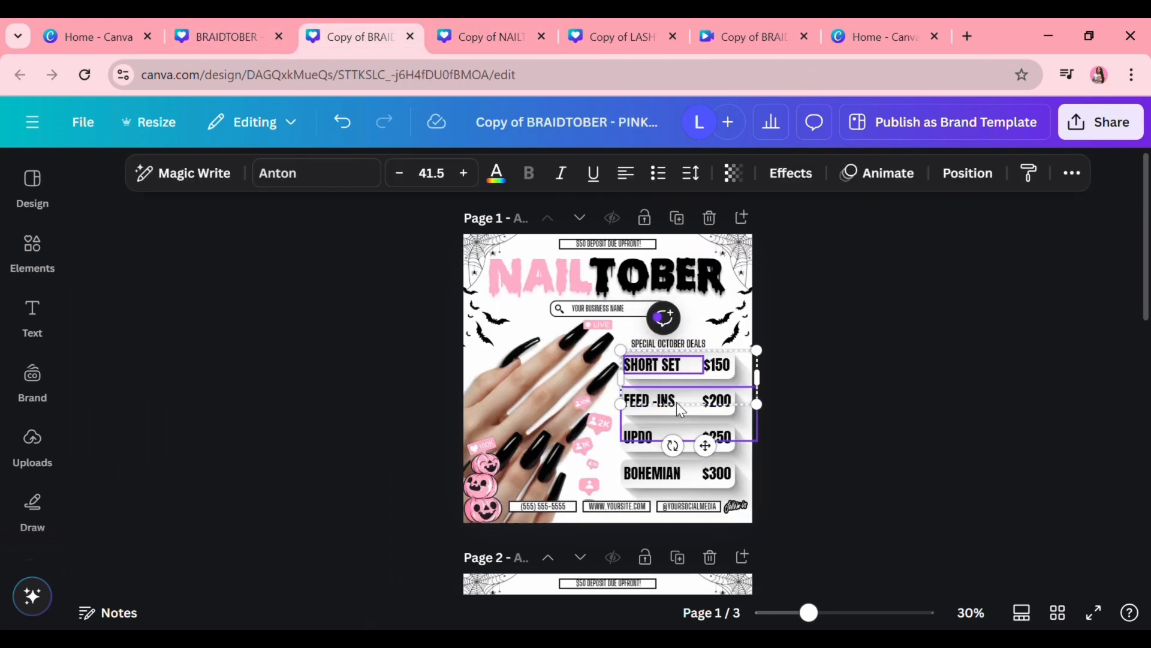
pyautogui.doubleClick(680, 405)
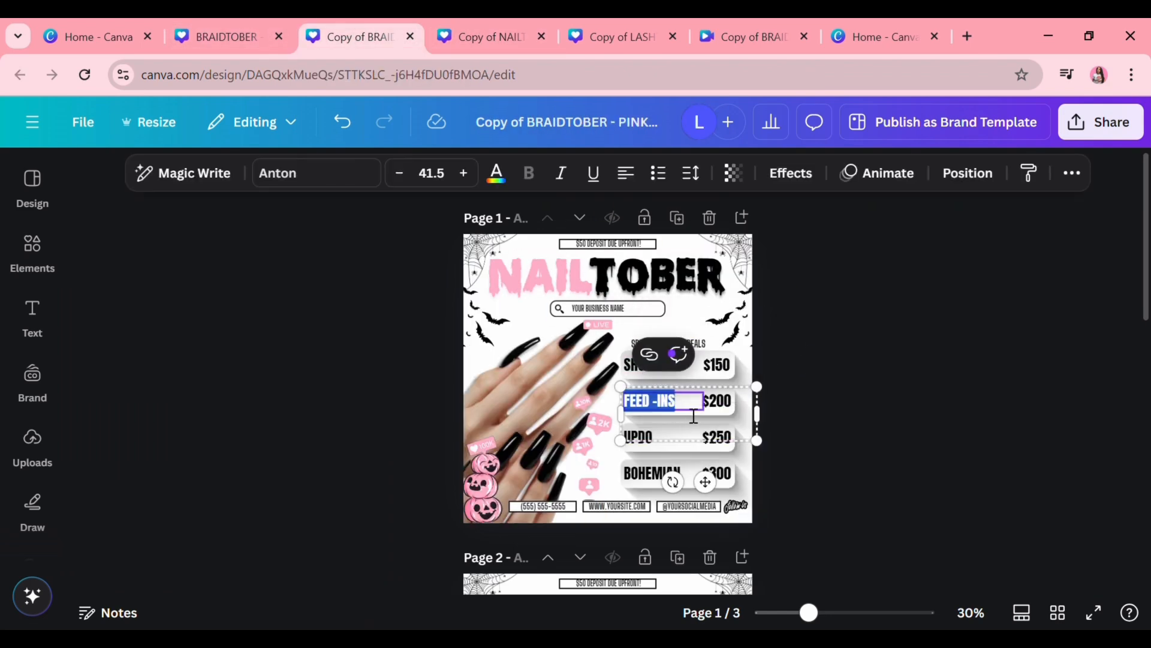
pyautogui.write('MEDIUM SET')
pyautogui.doubleClick(677, 434)
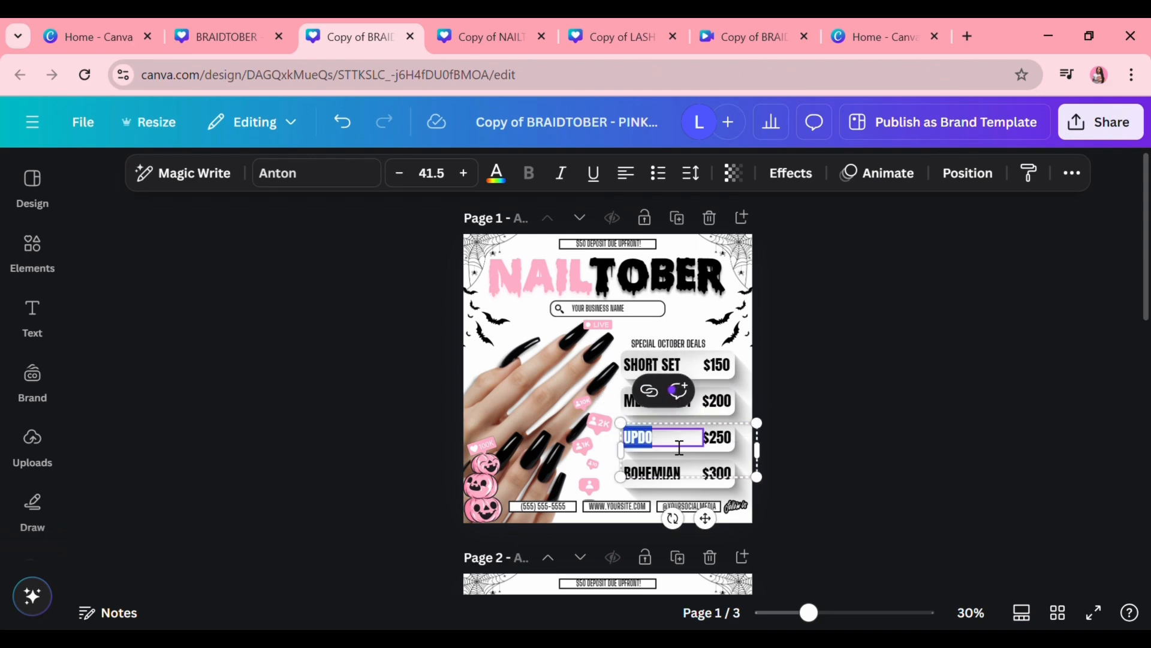
pyautogui.write('LONG SET')
pyautogui.doubleClick(670, 474)
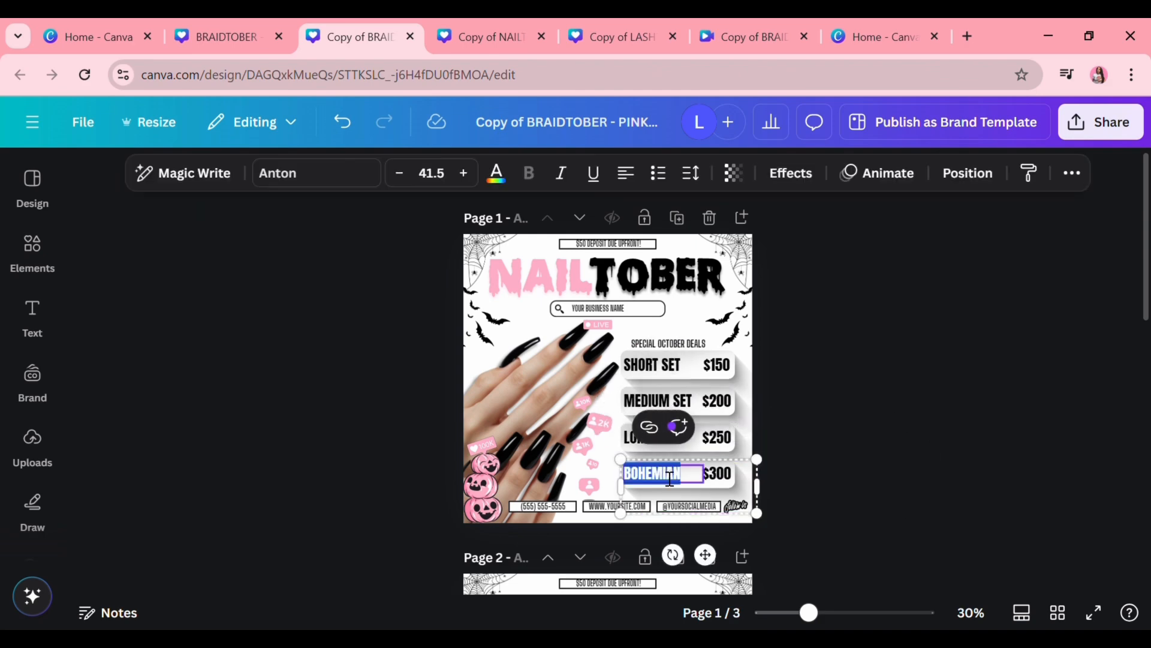
# Step: Rename the fourth service on page 1 to XXL SET and set the SHORT SET price to $85
pyautogui.write('XXL SET')
pyautogui.click(681, 371)
pyautogui.doubleClick(732, 373)
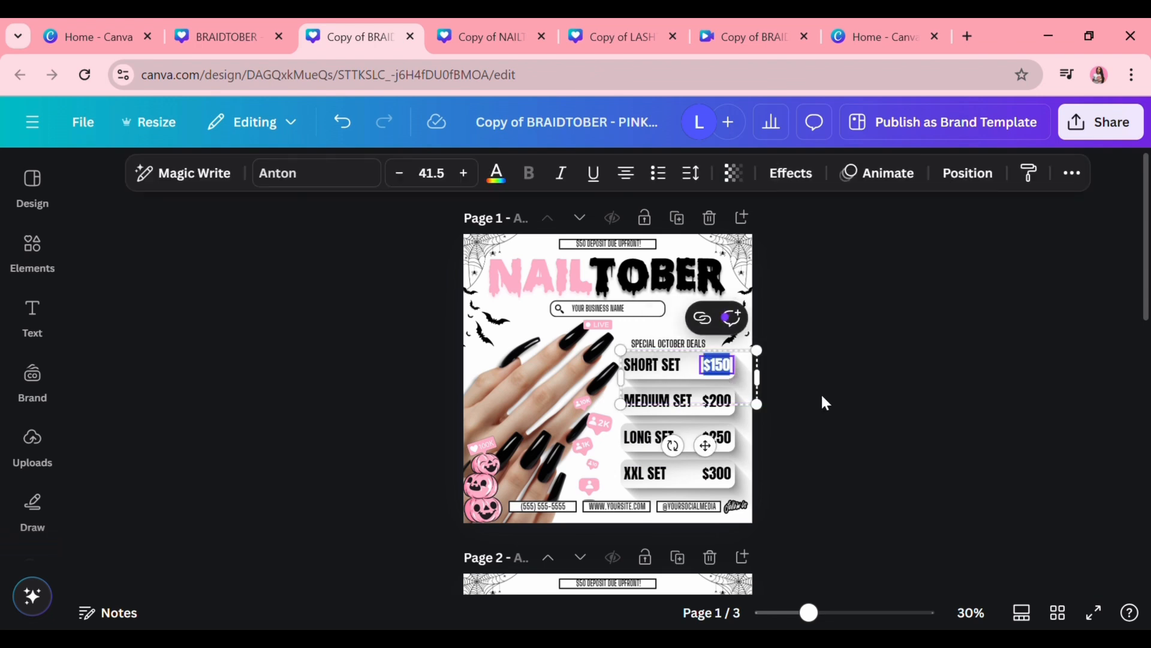
pyautogui.write('$85')
# Step: Set the remaining page 1 prices to $100 for MEDIUM SET, $125 for LONG SET and $150 for XXL SET
pyautogui.click(729, 407)
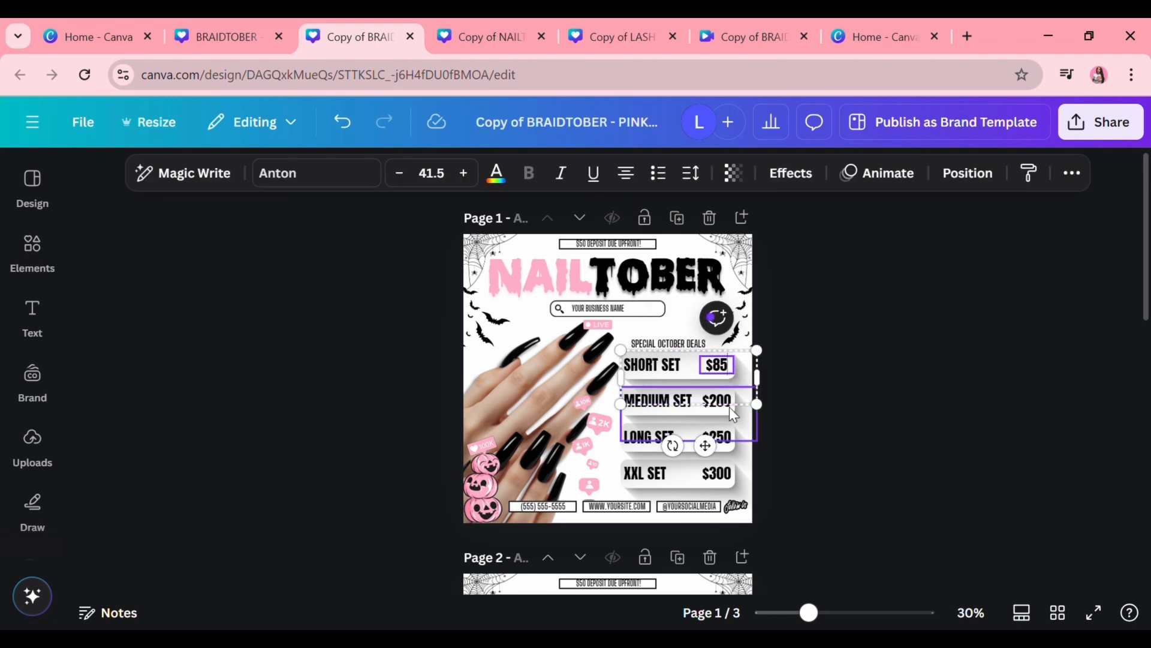
pyautogui.doubleClick(729, 405)
pyautogui.write('$100')
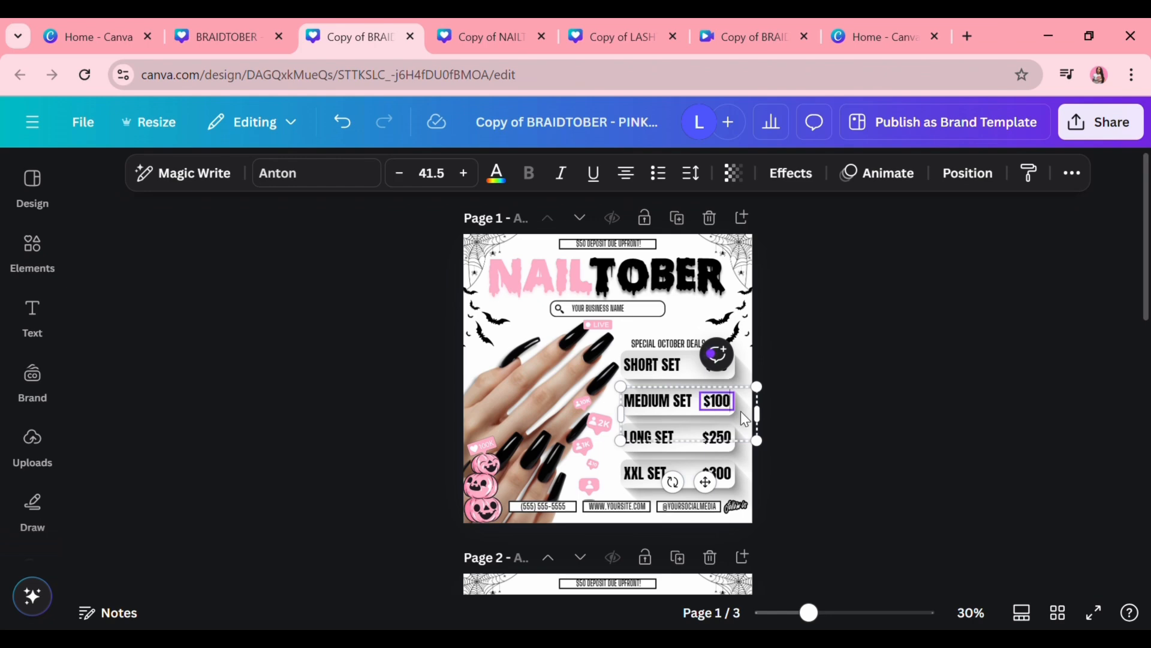
pyautogui.click(714, 437)
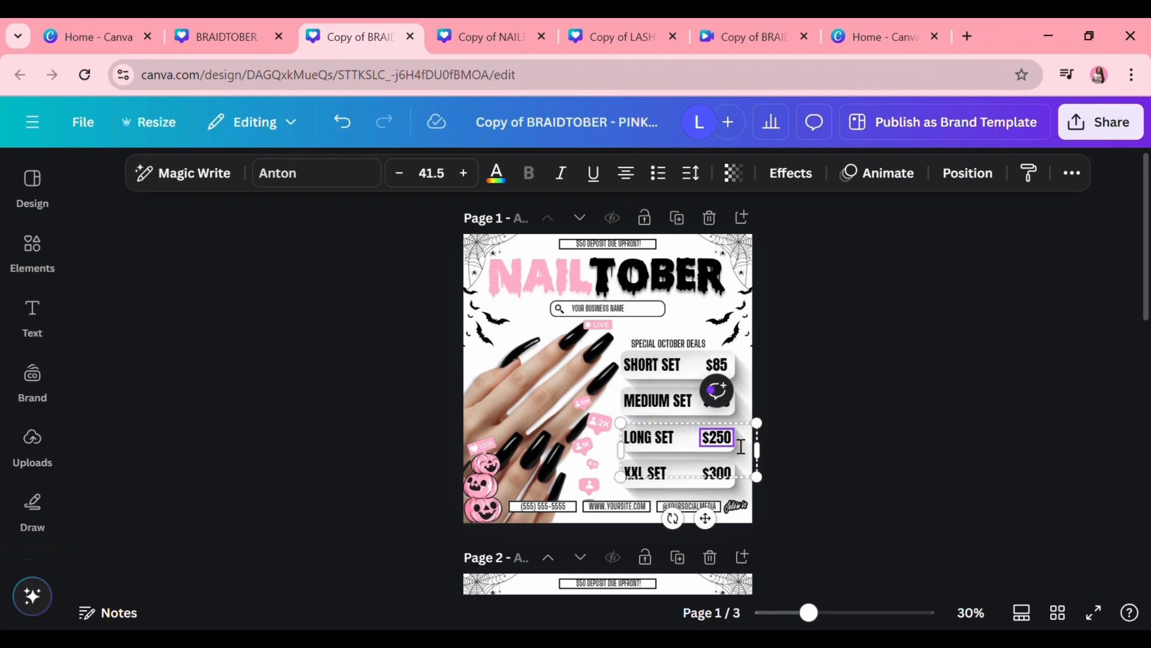
pyautogui.click(716, 478)
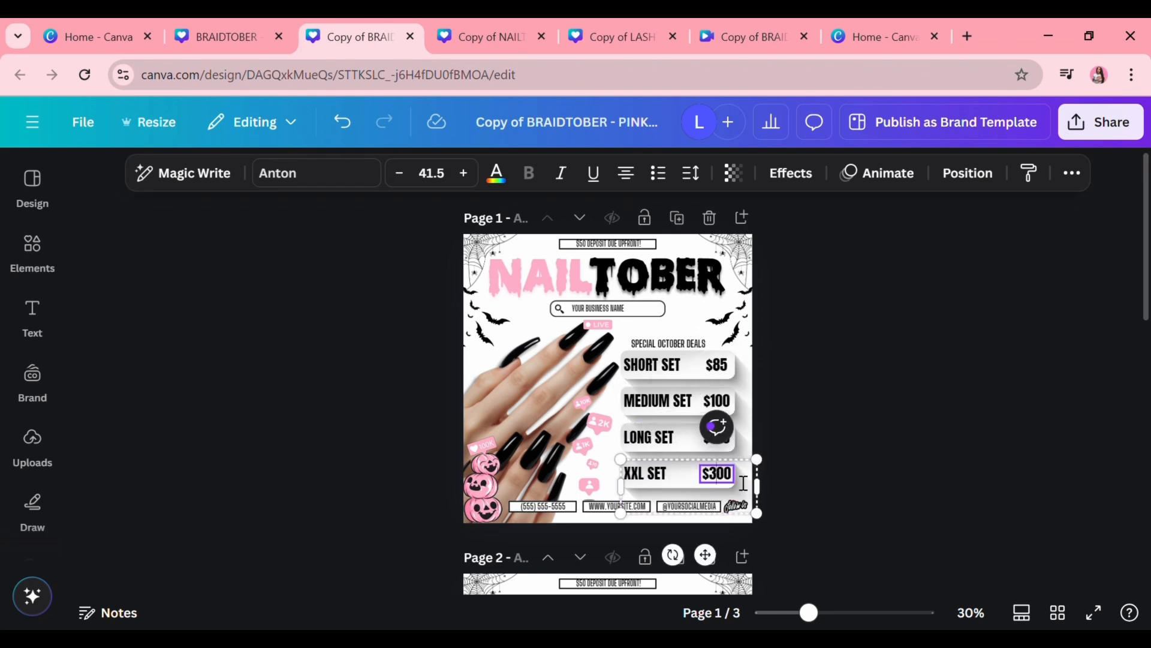
pyautogui.press('BackSpace')
pyautogui.write('150')
pyautogui.click(801, 433)
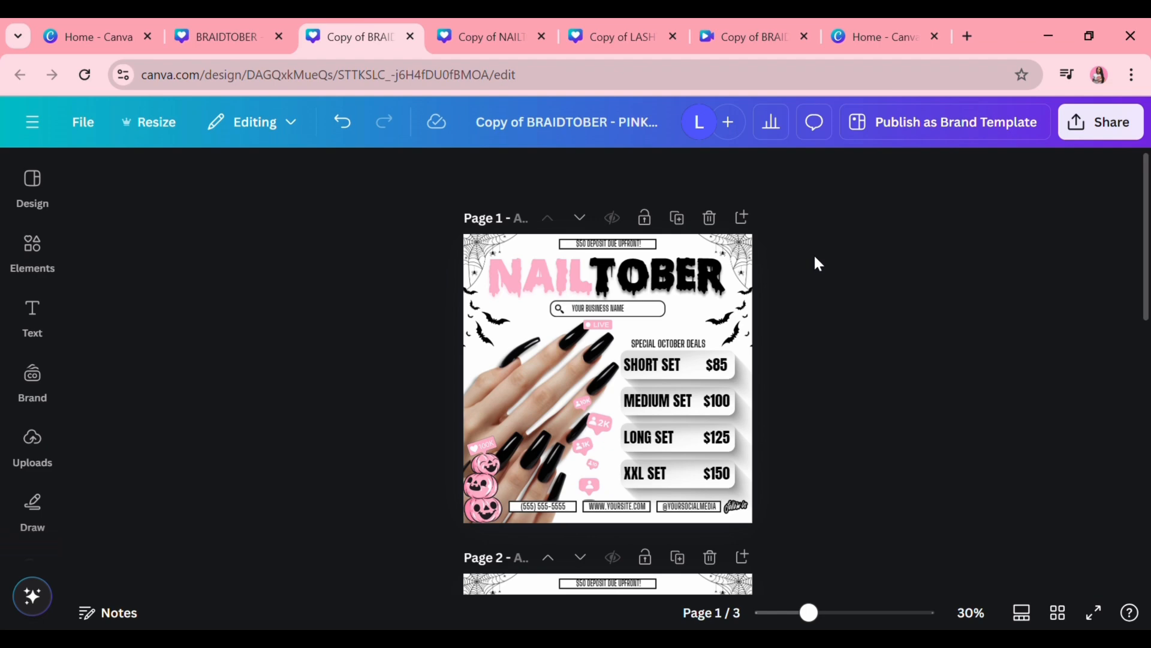
# Step: Copy page 1's four-item price list and replace the old price list on page 2 with it
pyautogui.moveTo(768, 378); pyautogui.dragTo(678, 479)
pyautogui.click(779, 312)
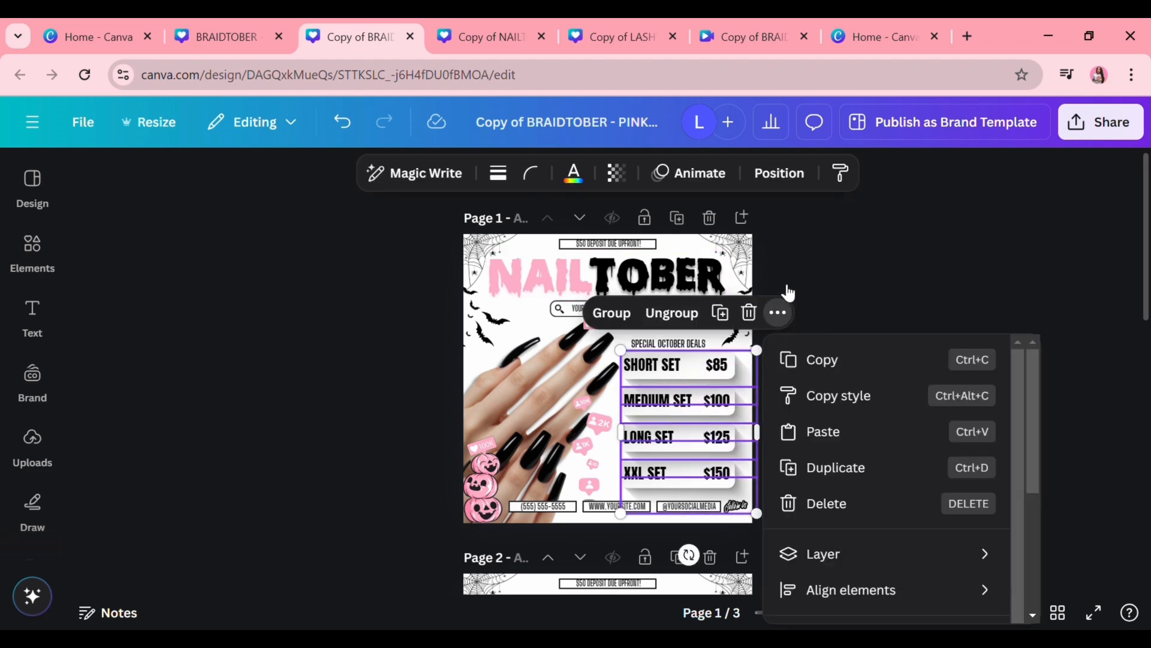
pyautogui.click(794, 361)
pyautogui.scroll(-5, 778, 349)
pyautogui.moveTo(776, 344); pyautogui.dragTo(684, 459)
pyautogui.press('Delete')
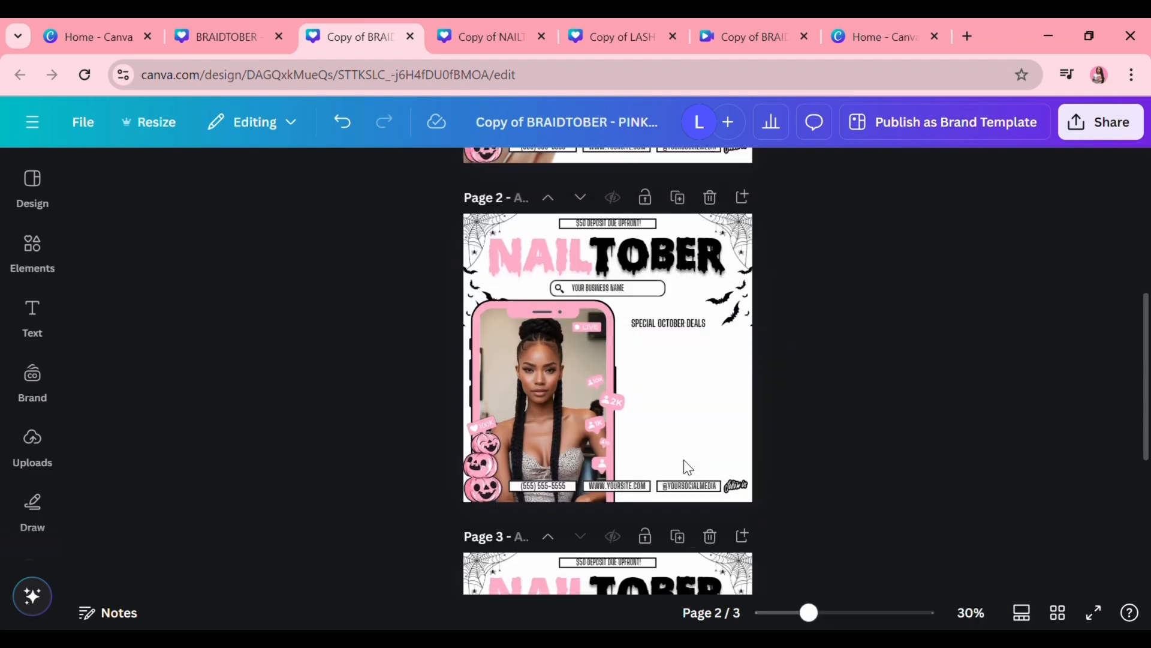
pyautogui.hotkey('ctrl', 'v')
pyautogui.moveTo(647, 416); pyautogui.dragTo(695, 413)
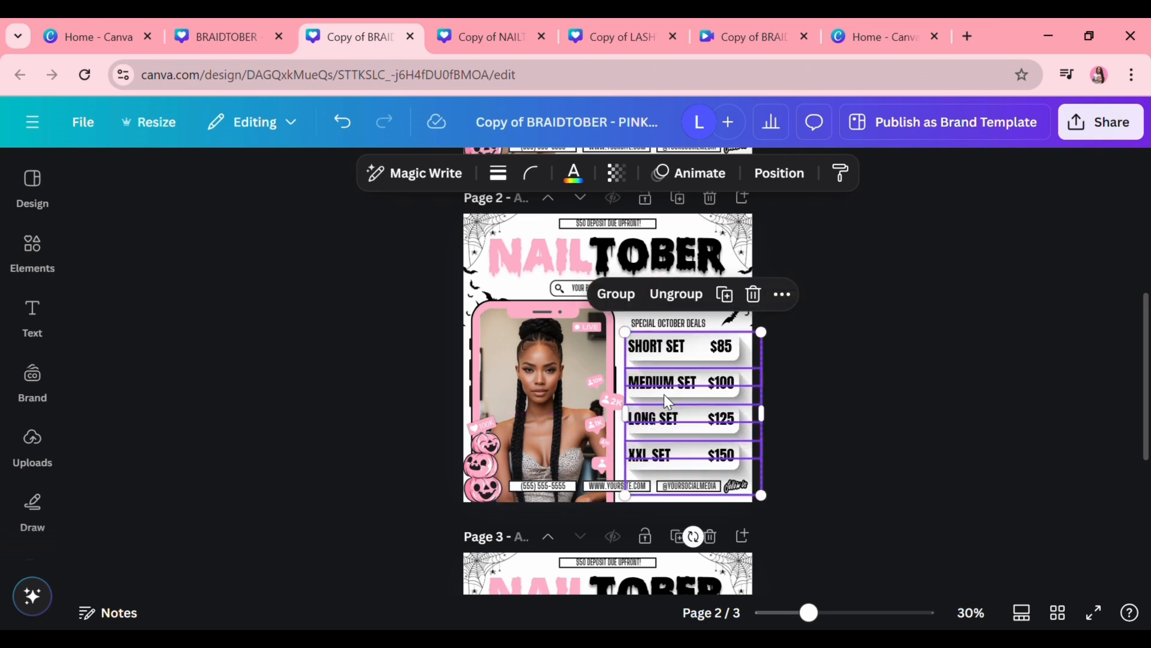
# Step: Copy page 2's nail price list and replace the braid price list on page 3 with it
pyautogui.click(782, 294)
pyautogui.click(822, 345)
pyautogui.scroll(-5, 736, 358)
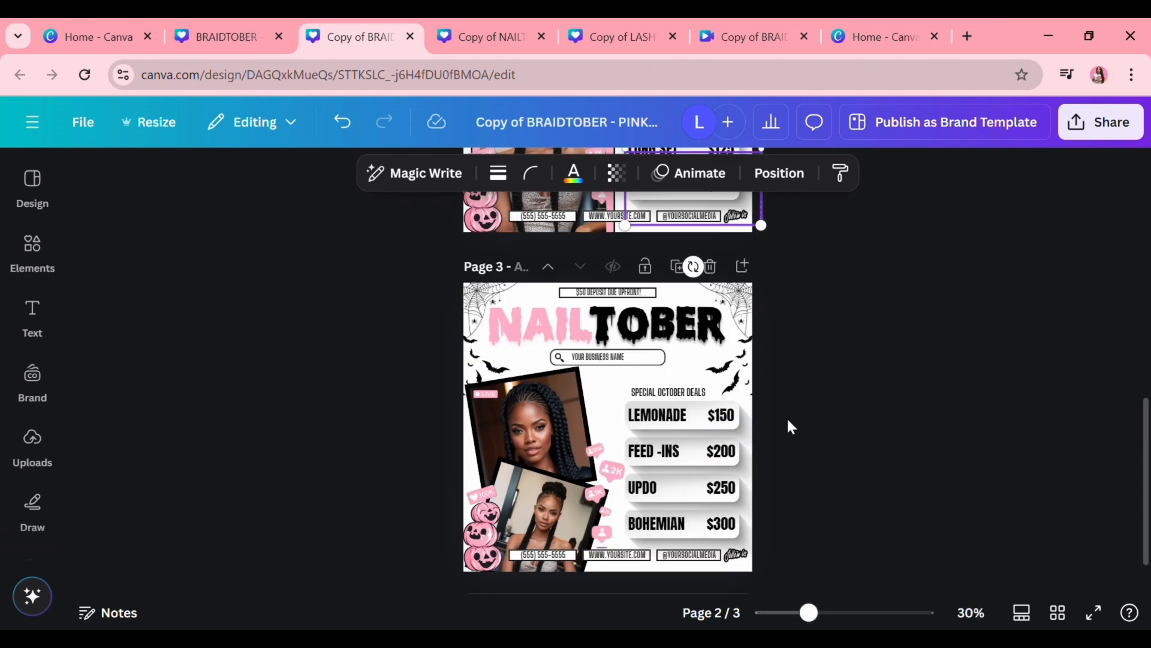
pyautogui.moveTo(786, 417); pyautogui.dragTo(656, 528)
pyautogui.press('Delete')
pyautogui.hotkey('ctrl', 'v')
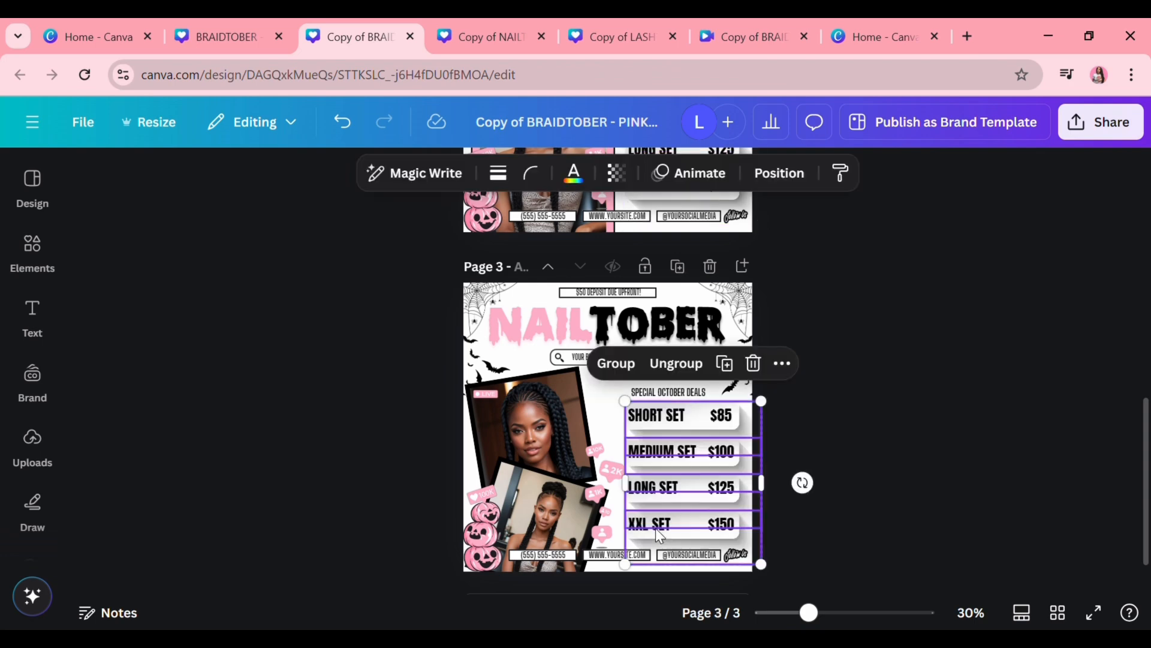
pyautogui.click(829, 446)
# Step: Switch to the Copy of NAILTember 3F design and copy the phone mockup with pink nails on page 3
pyautogui.scroll(4, 645, 492)
pyautogui.scroll(3, 639, 223)
pyautogui.click(489, 36)
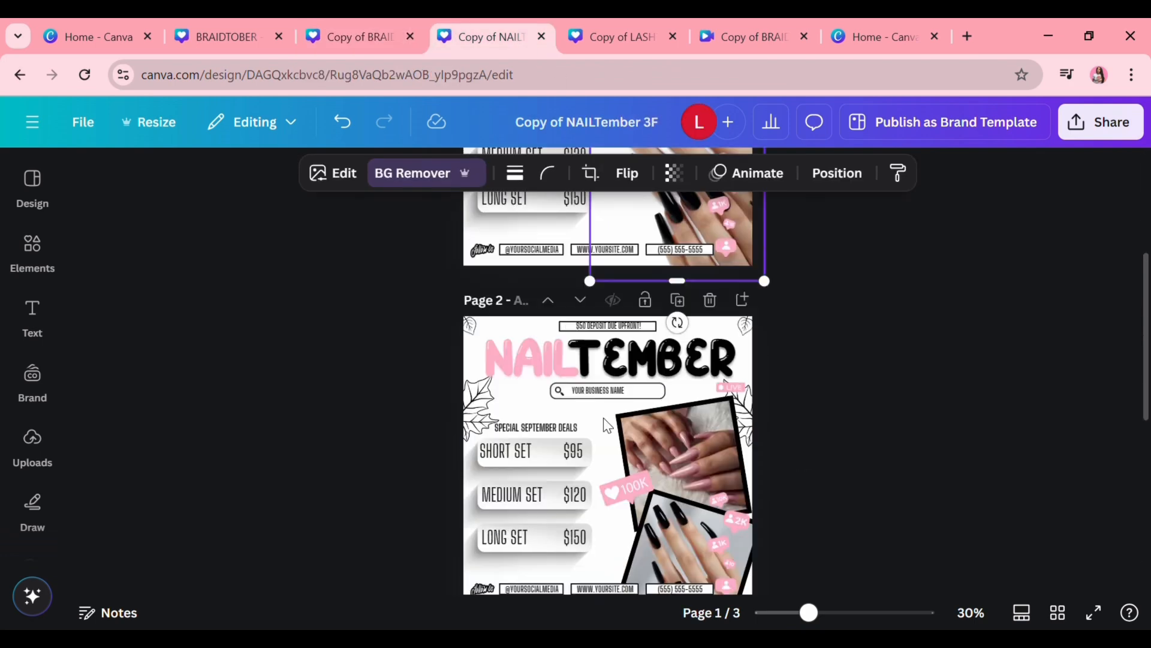
pyautogui.scroll(-7, 729, 389)
pyautogui.click(680, 391)
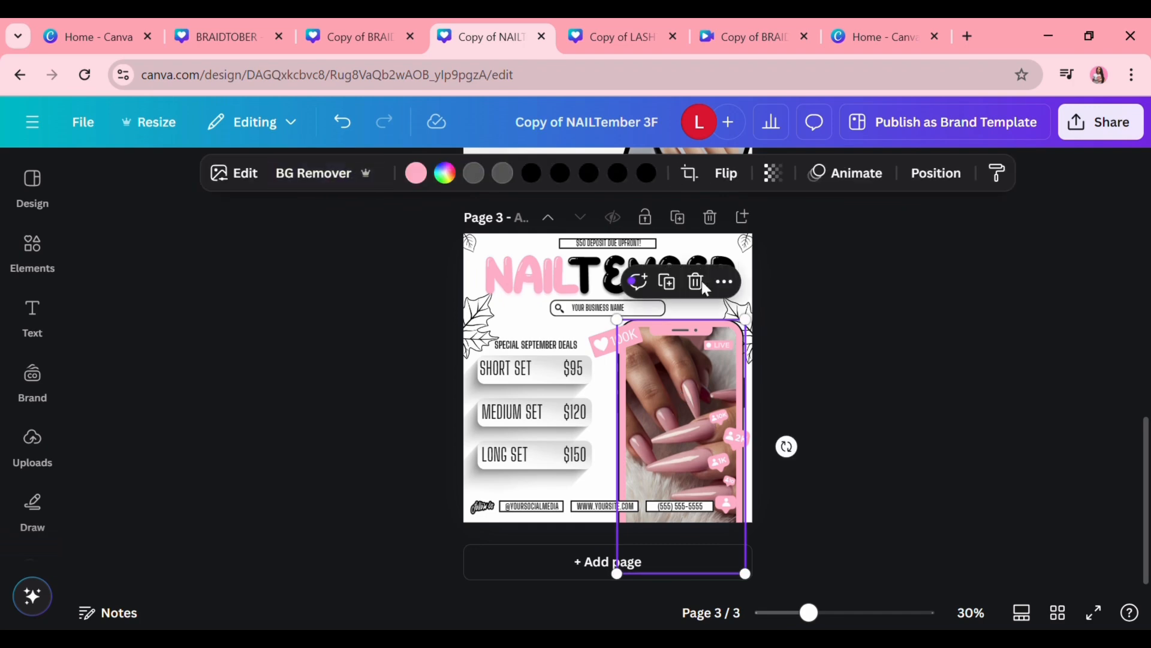
pyautogui.click(724, 281)
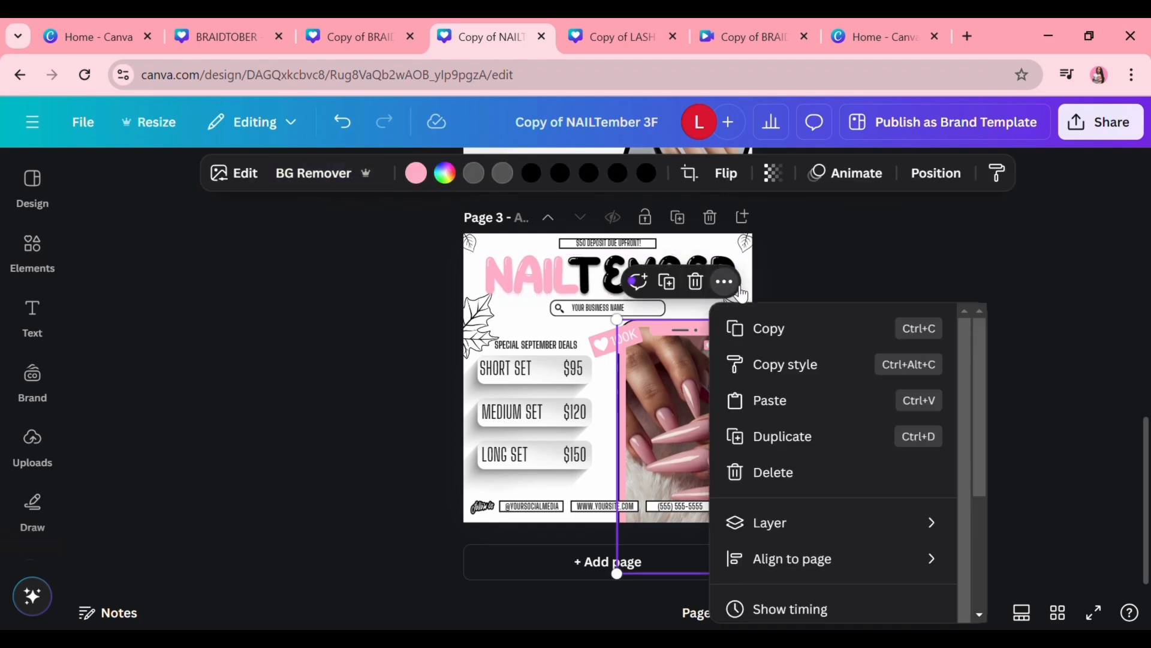
pyautogui.click(794, 331)
# Step: Paste the mockup on page 2 of the BRAIDTOBER copy, detach its nail photo, remove the emptied mockup and fill the existing phone frame with the photo
pyautogui.click(359, 37)
pyautogui.scroll(1, 619, 329)
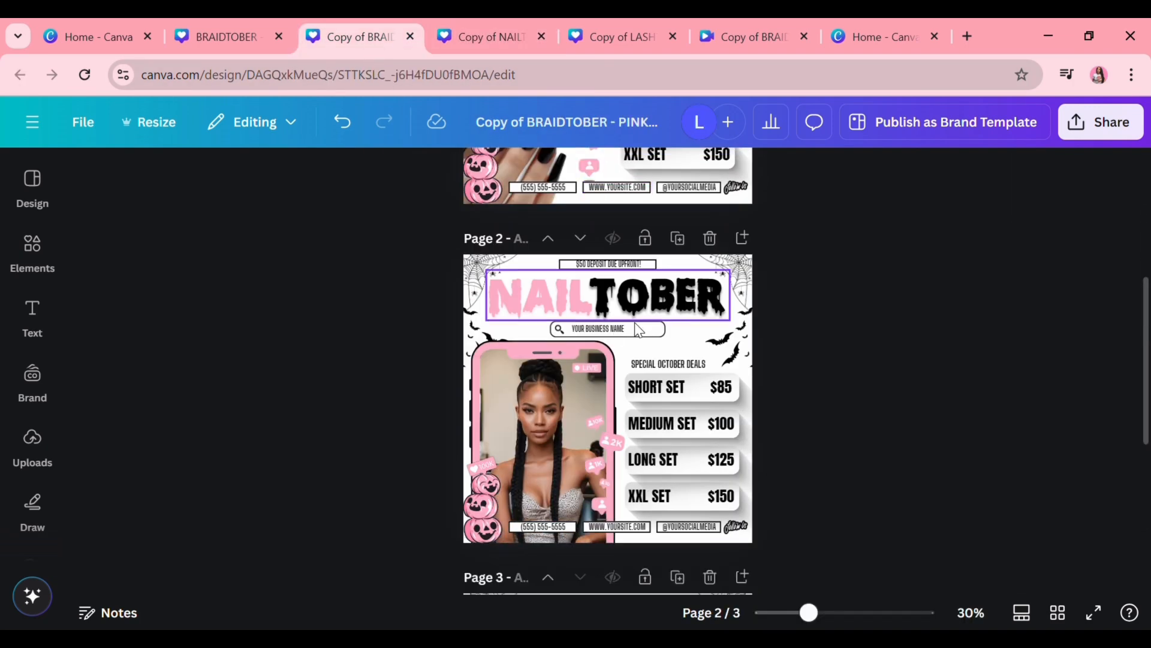
pyautogui.scroll(-2, 805, 318)
pyautogui.hotkey('ctrl', 'v')
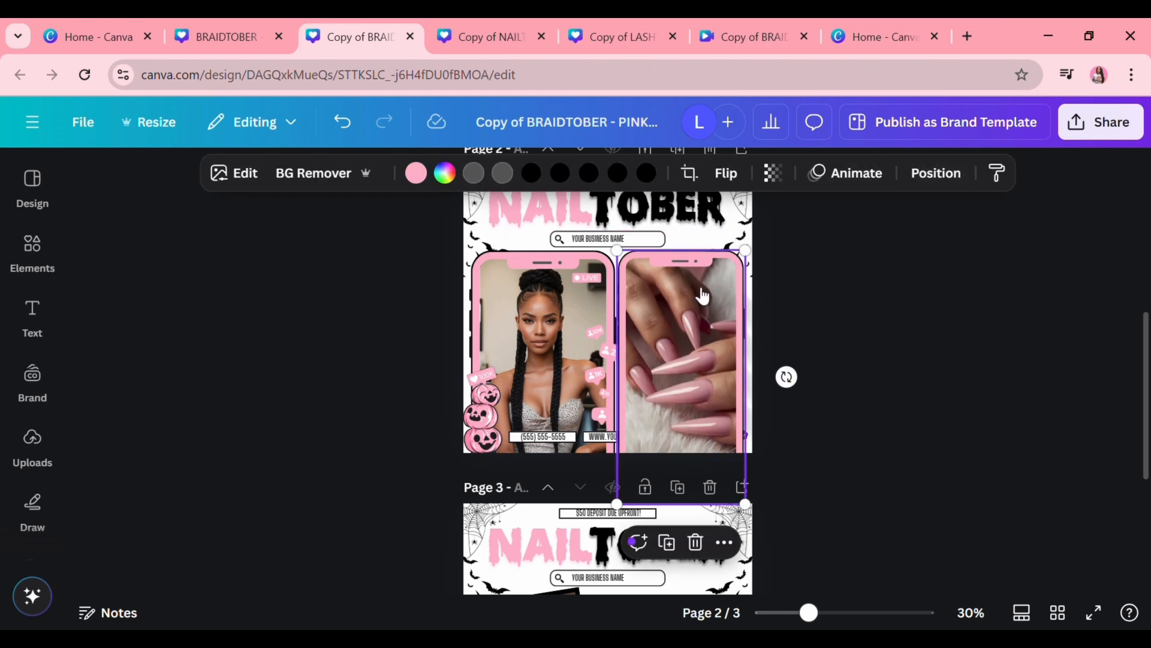
pyautogui.click(724, 542)
pyautogui.click(786, 604)
pyautogui.click(734, 371)
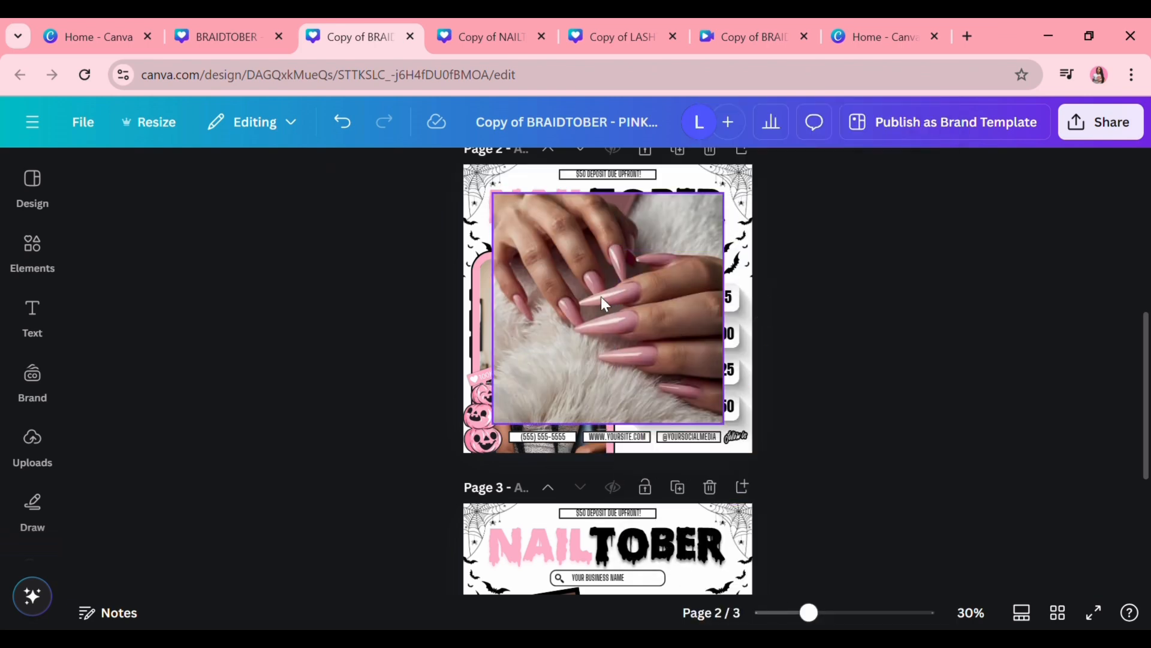
pyautogui.moveTo(600, 296); pyautogui.dragTo(519, 334)
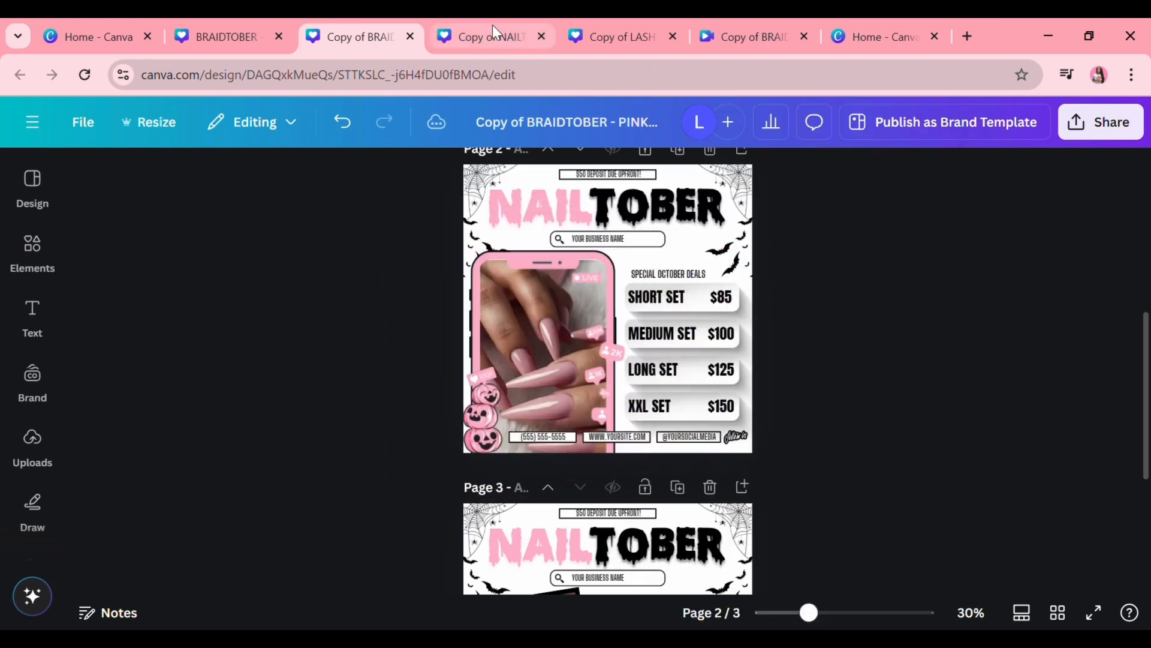
# Step: Copy the two framed nail photos from page 2 of the NAILTember design and paste them on page 3 of the BRAIDTOBER copy
pyautogui.click(492, 31)
pyautogui.scroll(4, 789, 334)
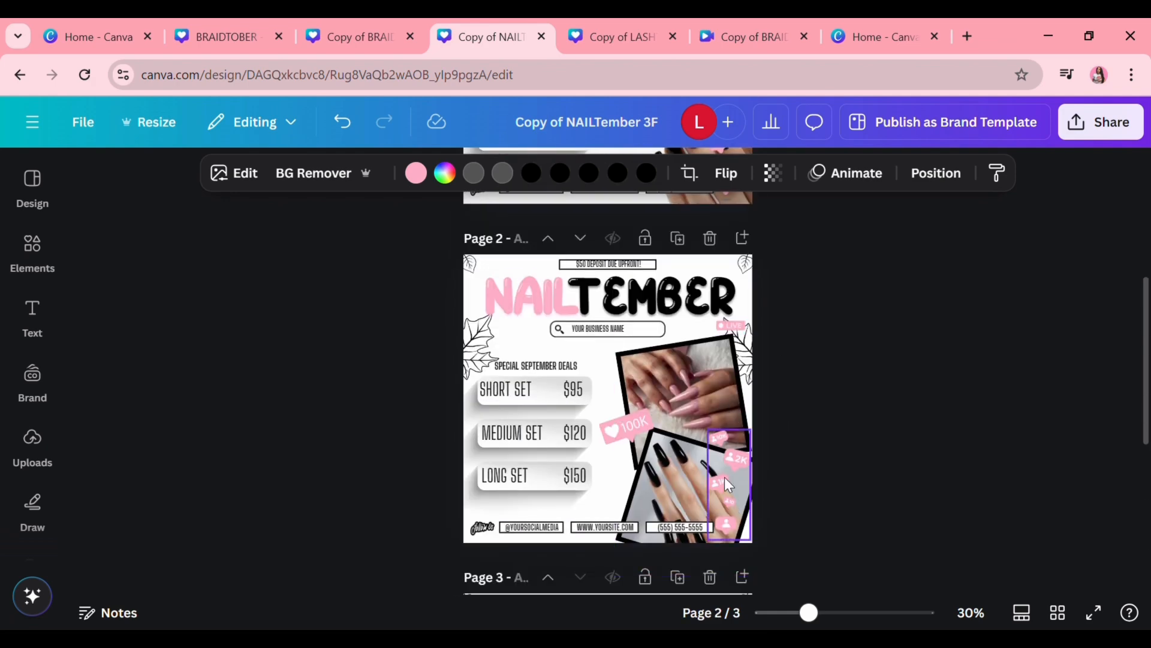
pyautogui.click(701, 396)
pyautogui.rightClick(759, 321)
pyautogui.click(810, 342)
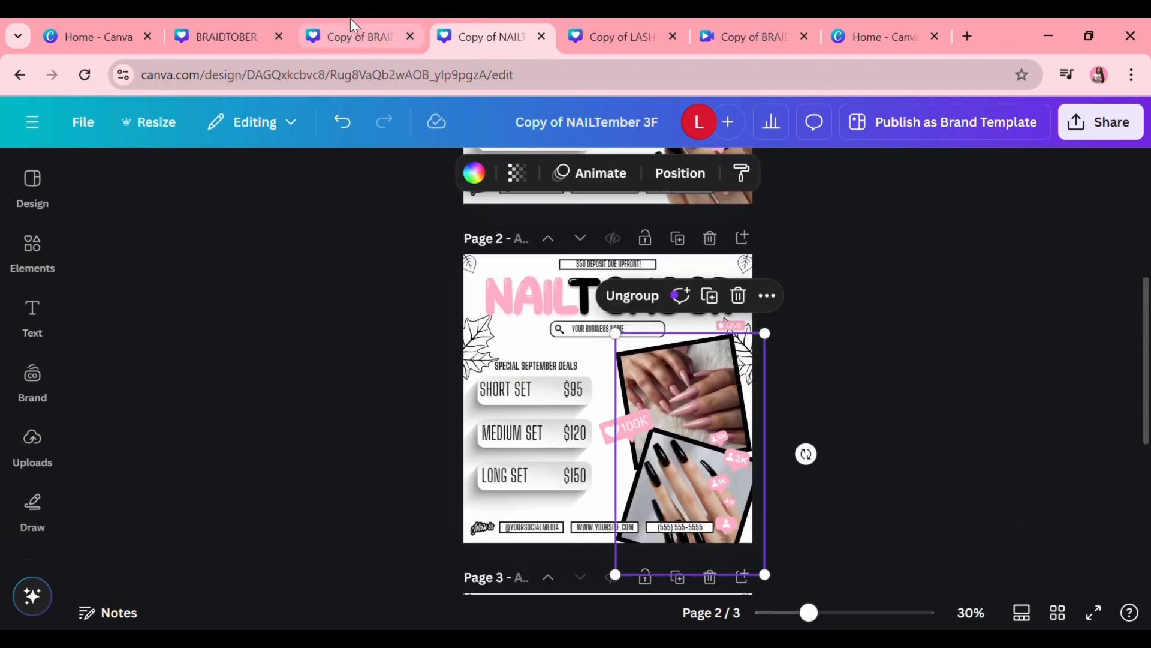
pyautogui.hotkey('ctrl', 'shift', 'Tab')
pyautogui.scroll(-5, 789, 329)
pyautogui.hotkey('ctrl', 'v')
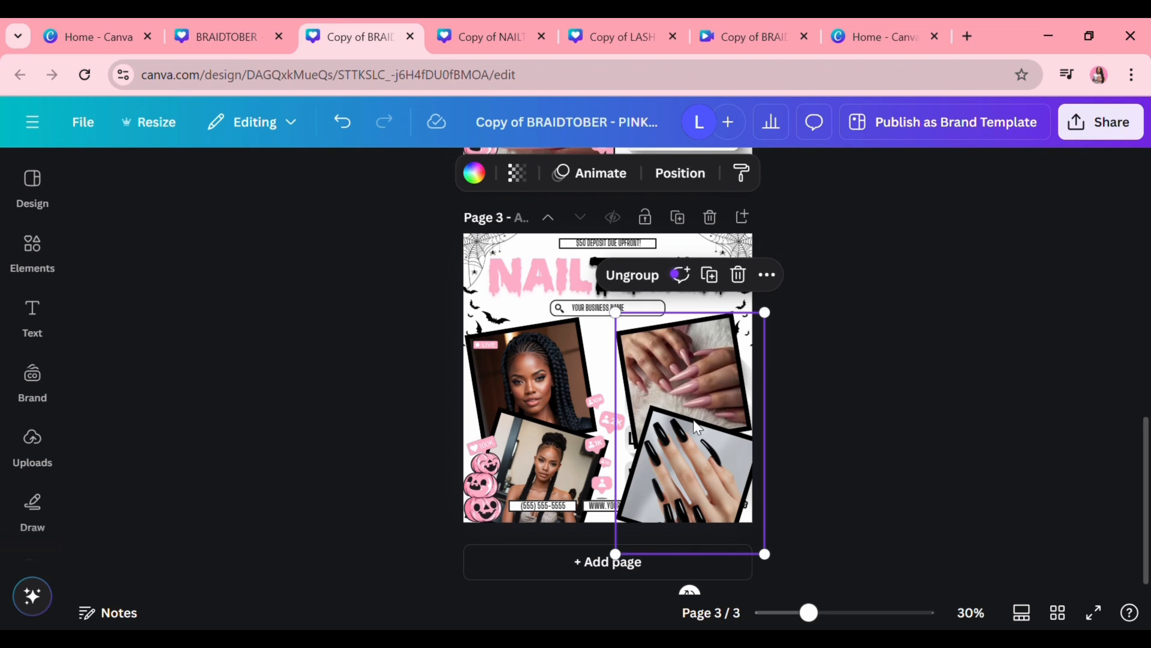
# Step: Ungroup the pasted frames, detach the pink nail photo and place it in page 3's original upper photo frame
pyautogui.click(658, 284)
pyautogui.rightClick(712, 372)
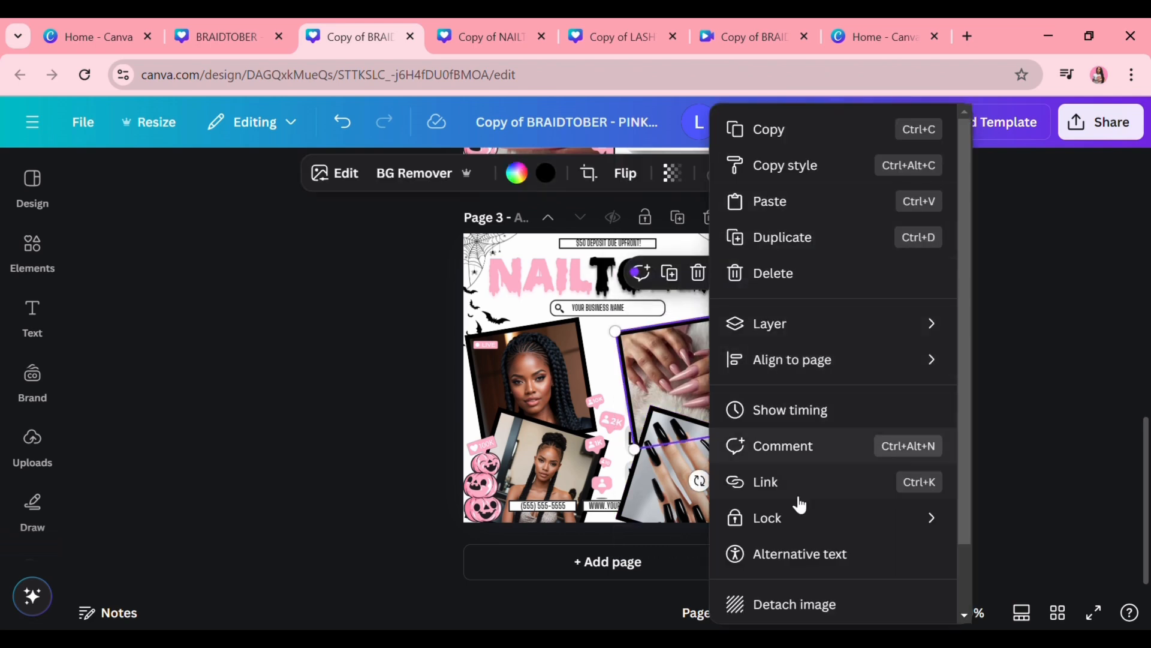
pyautogui.click(780, 604)
pyautogui.moveTo(682, 367); pyautogui.dragTo(534, 362)
# Step: Detach the black nail photo, place it in page 3's original lower frame and delete the two emptied frames
pyautogui.rightClick(690, 462)
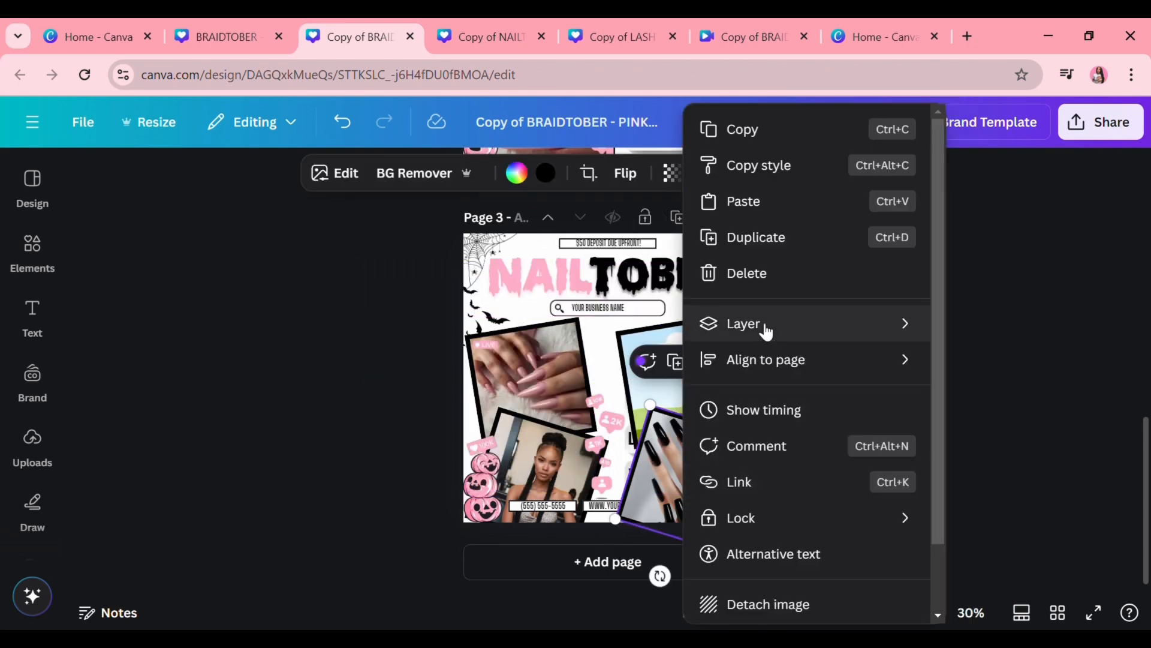
pyautogui.click(812, 601)
pyautogui.moveTo(706, 369); pyautogui.dragTo(547, 456)
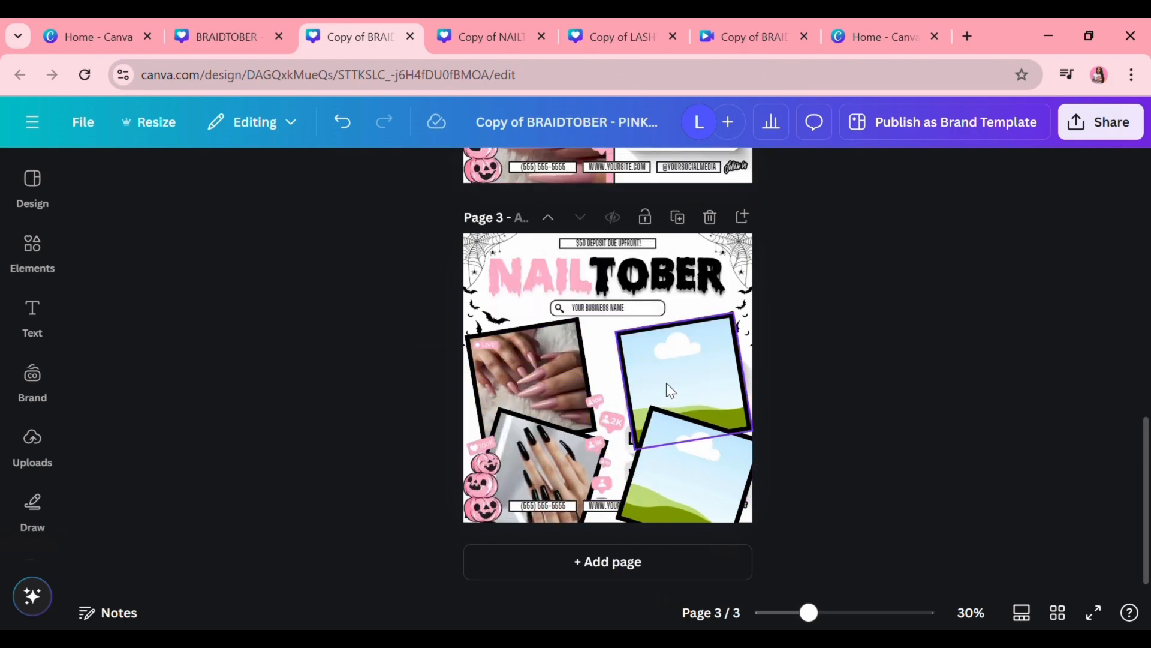
pyautogui.click(699, 480)
pyautogui.click(720, 362)
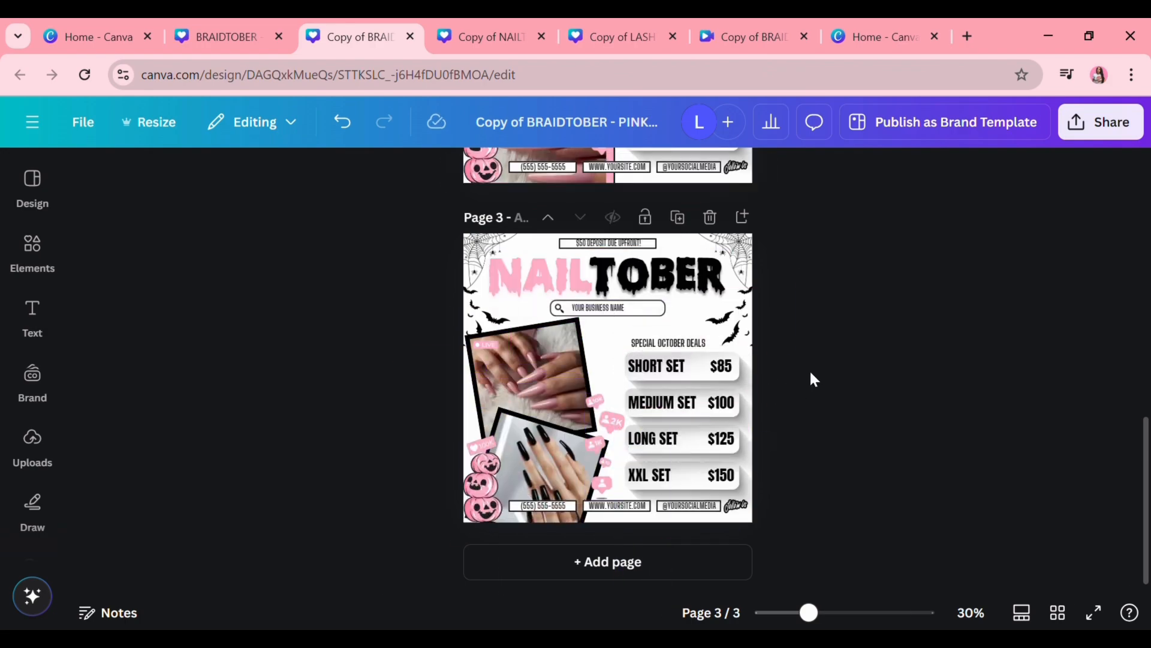
# Step: Review all three NAILTOBER pages at 60% zoom, checking the photos, titles and price lists
pyautogui.scroll(10, 808, 369)
pyautogui.click(838, 612)
pyautogui.scroll(3, 783, 471)
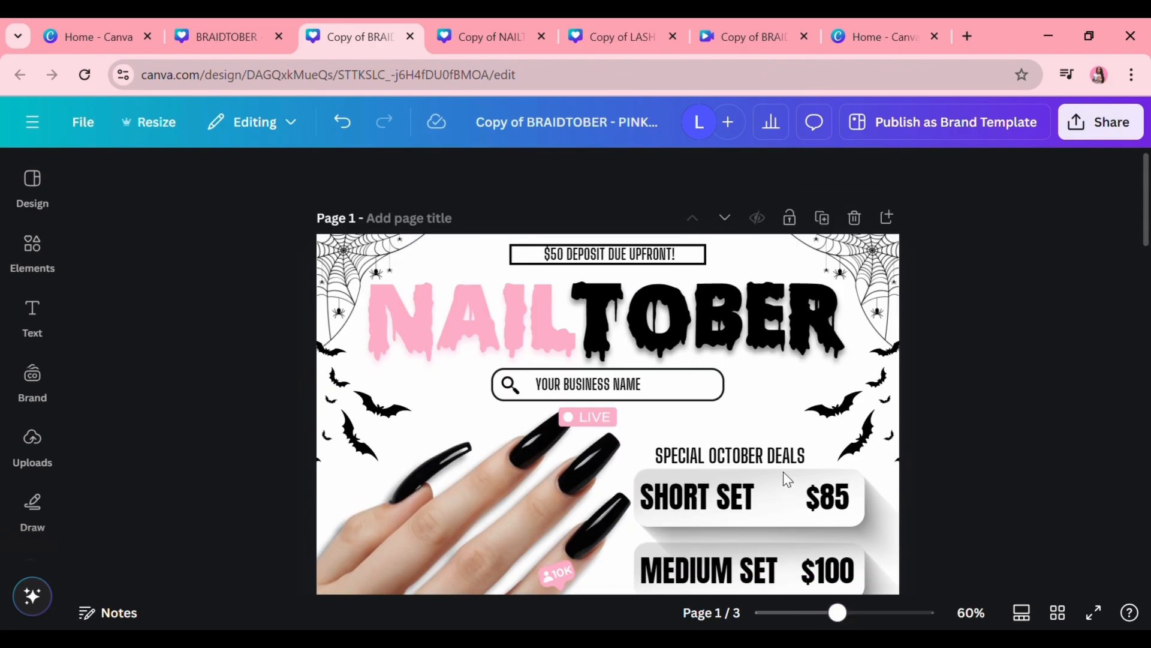
pyautogui.scroll(-7, 783, 471)
pyautogui.scroll(-6, 785, 474)
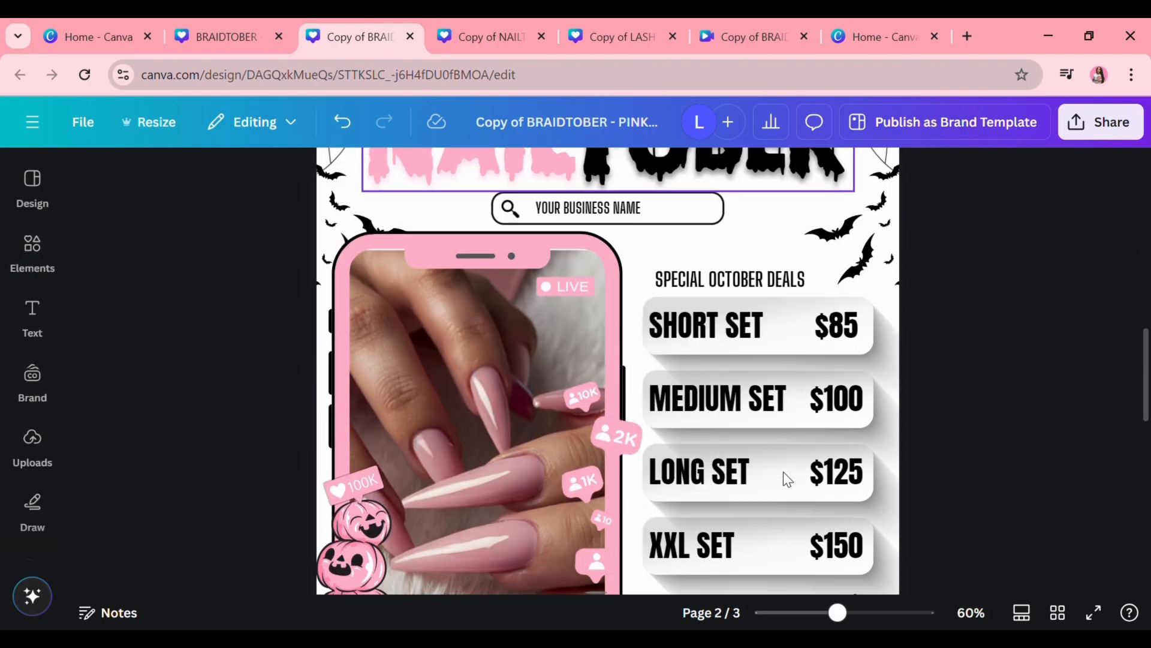
pyautogui.scroll(-5, 783, 471)
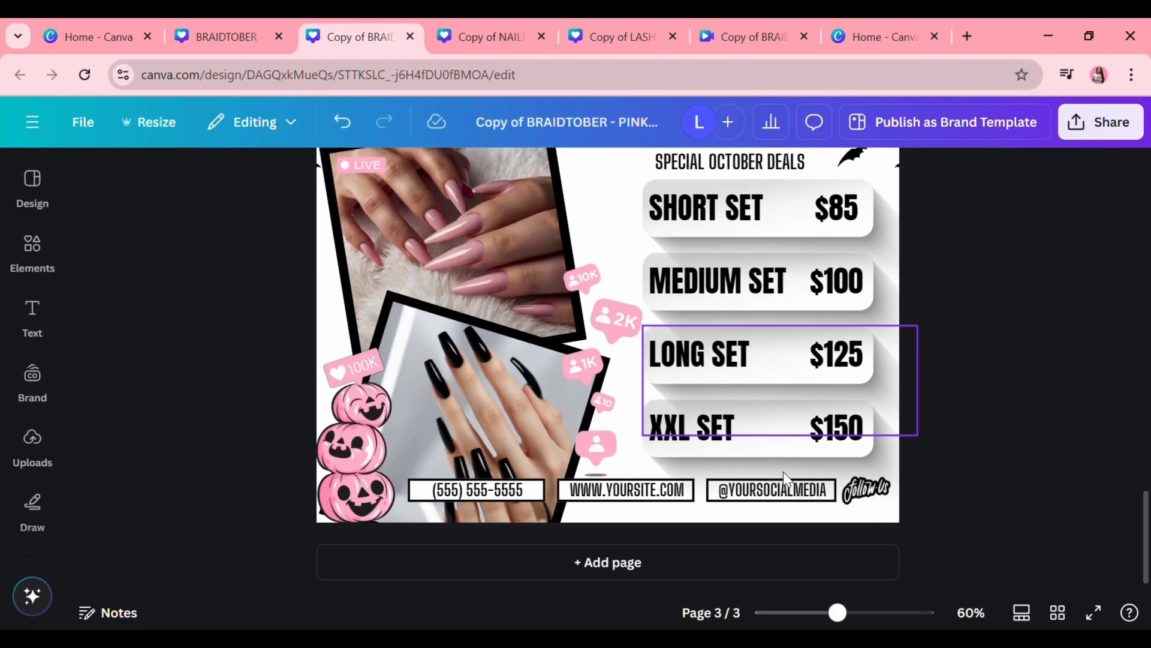
pyautogui.scroll(12, 783, 472)
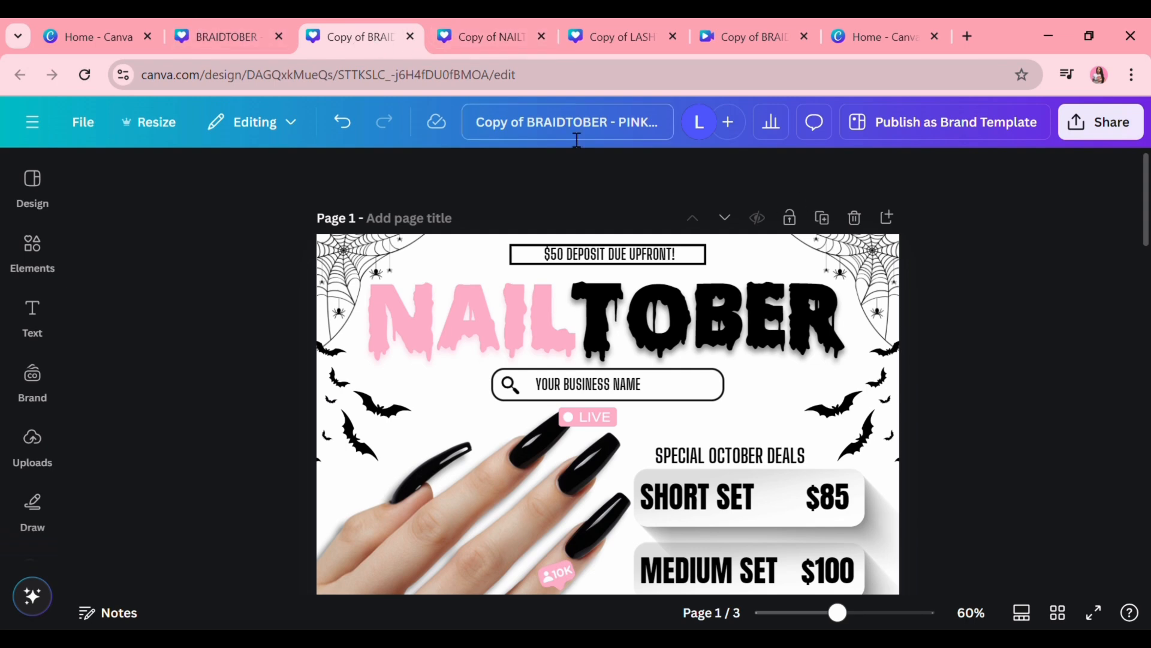
# Step: Rename the design NAILTOBER - PINK 3F and make a copy of it
pyautogui.write('NAIL')
pyautogui.press('Return')
pyautogui.click(83, 122)
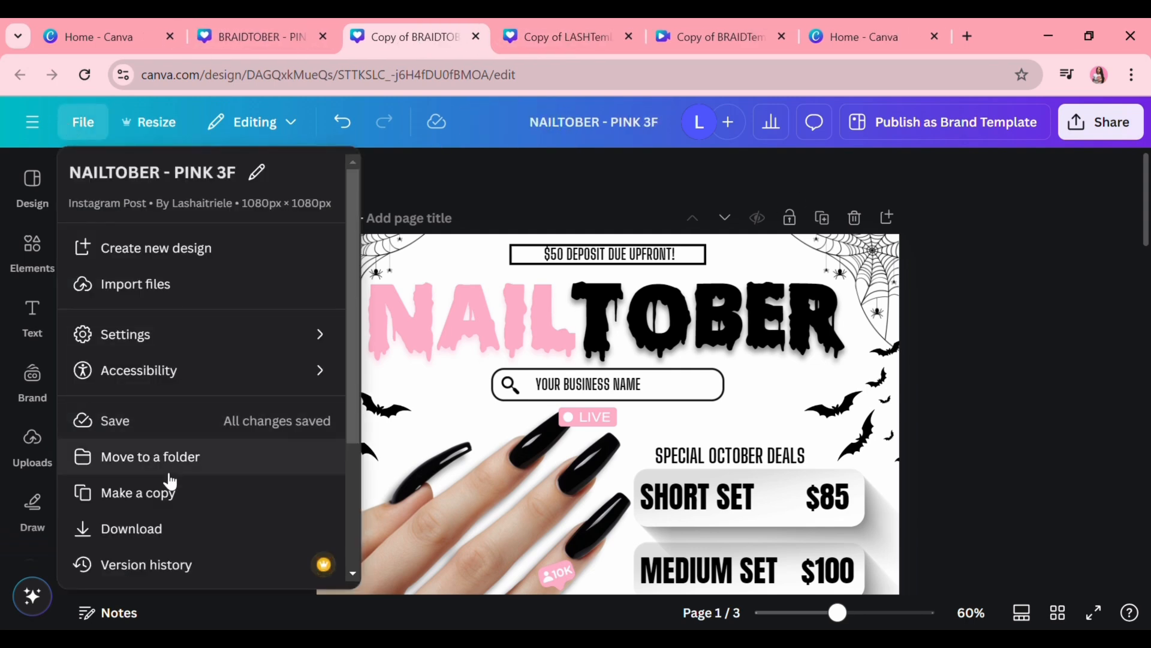
pyautogui.click(168, 491)
# Step: Change NAIL to LASH in the new copy's page 1 title and widen the title so the word fits on one line
pyautogui.click(574, 275)
pyautogui.doubleClick(574, 276)
pyautogui.write('LASH')
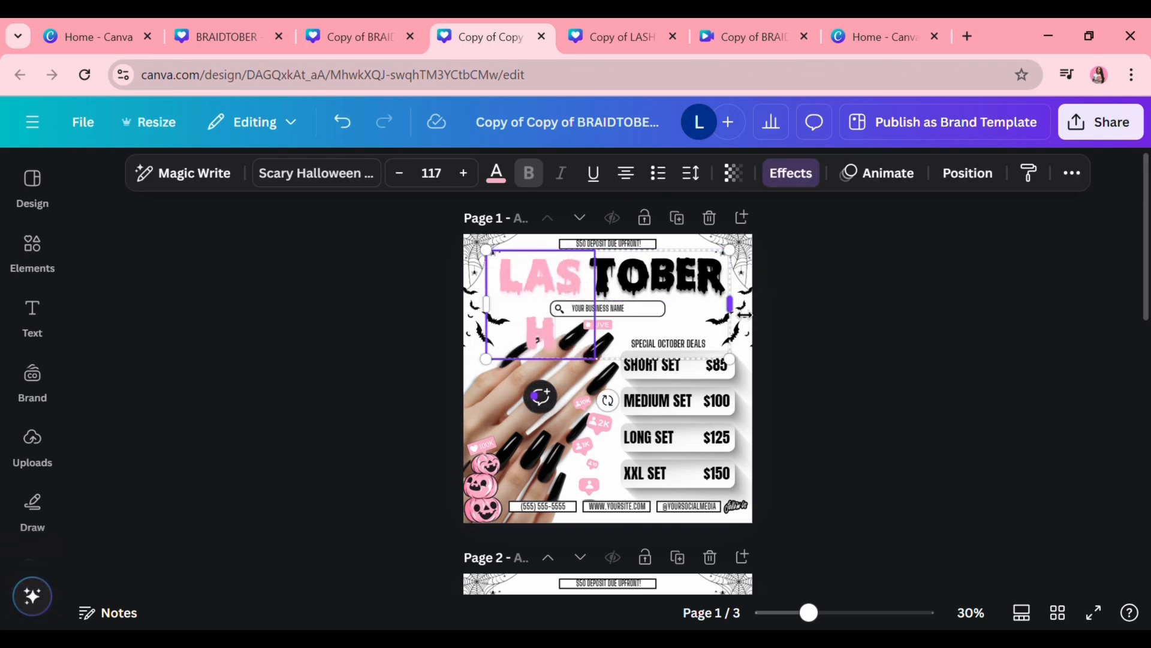
pyautogui.moveTo(744, 314); pyautogui.dragTo(739, 304)
pyautogui.click(773, 275)
# Step: Center the LASHTOBER title group horizontally on page 1 and copy it
pyautogui.click(632, 282)
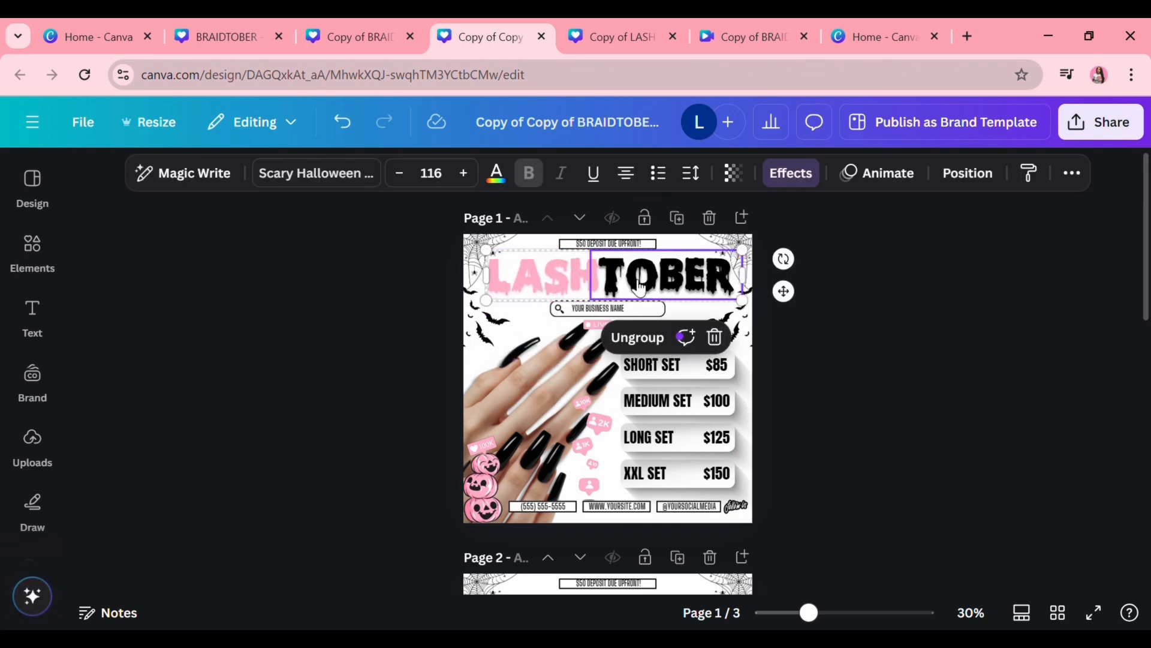
pyautogui.rightClick(632, 282)
pyautogui.moveTo(740, 359)
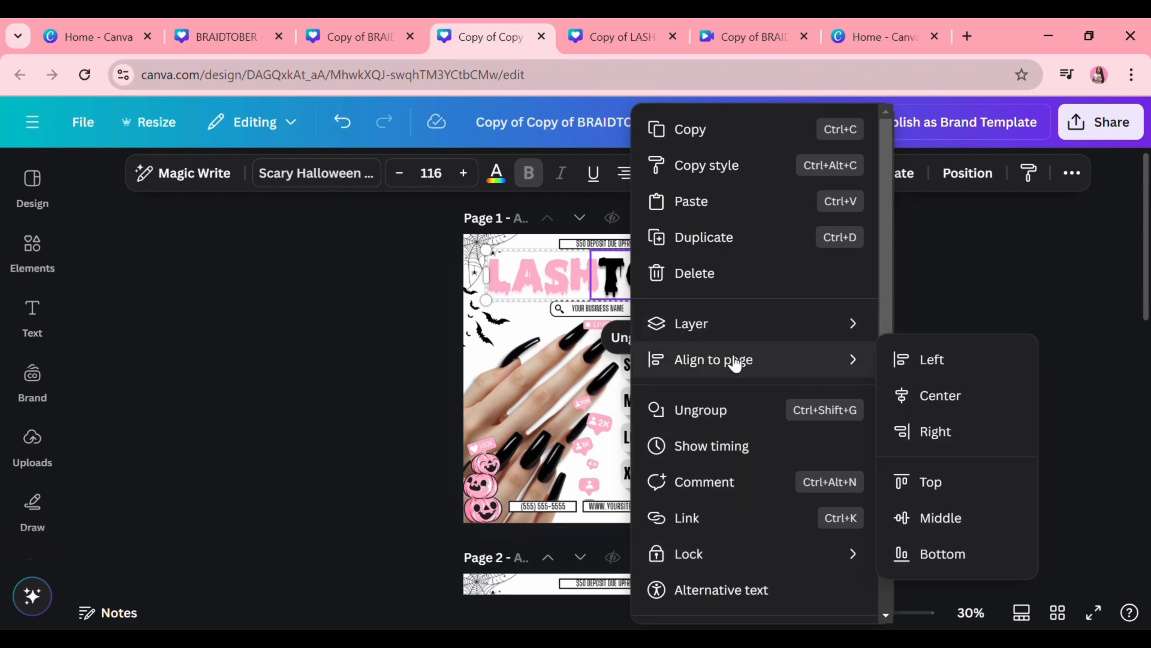
pyautogui.click(957, 395)
pyautogui.rightClick(617, 275)
pyautogui.click(724, 137)
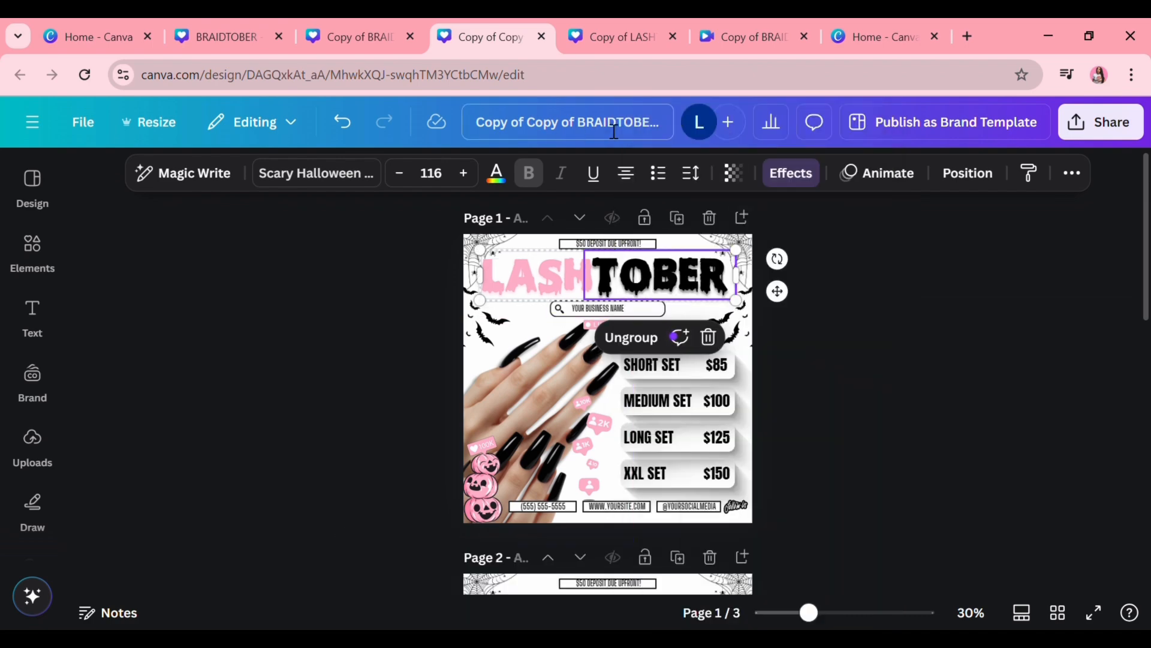
# Step: Rename the duplicated design LASHTOBER - PINK 3F
pyautogui.moveTo(619, 132); pyautogui.dragTo(381, 155)
pyautogui.write('LASHTOBER - PINK 3F')
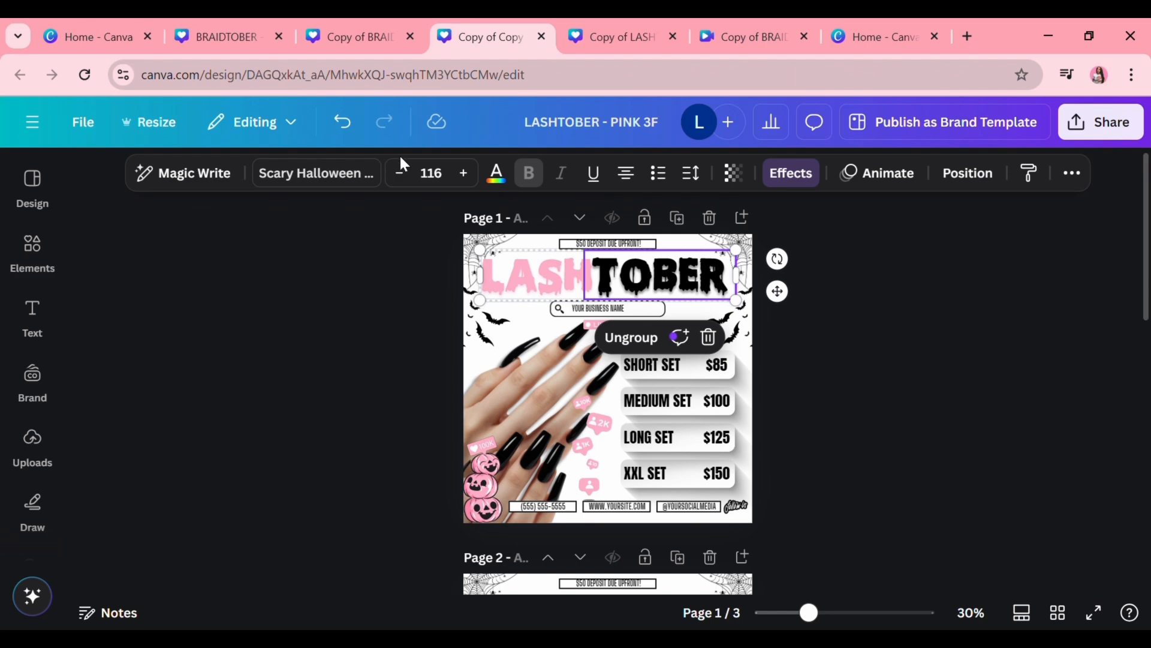
# Step: Copy the whole LASHTOBER title group from page 1 and replace page 2's NAILTOBER title with it, above the business name
pyautogui.click(735, 250)
pyautogui.click(685, 337)
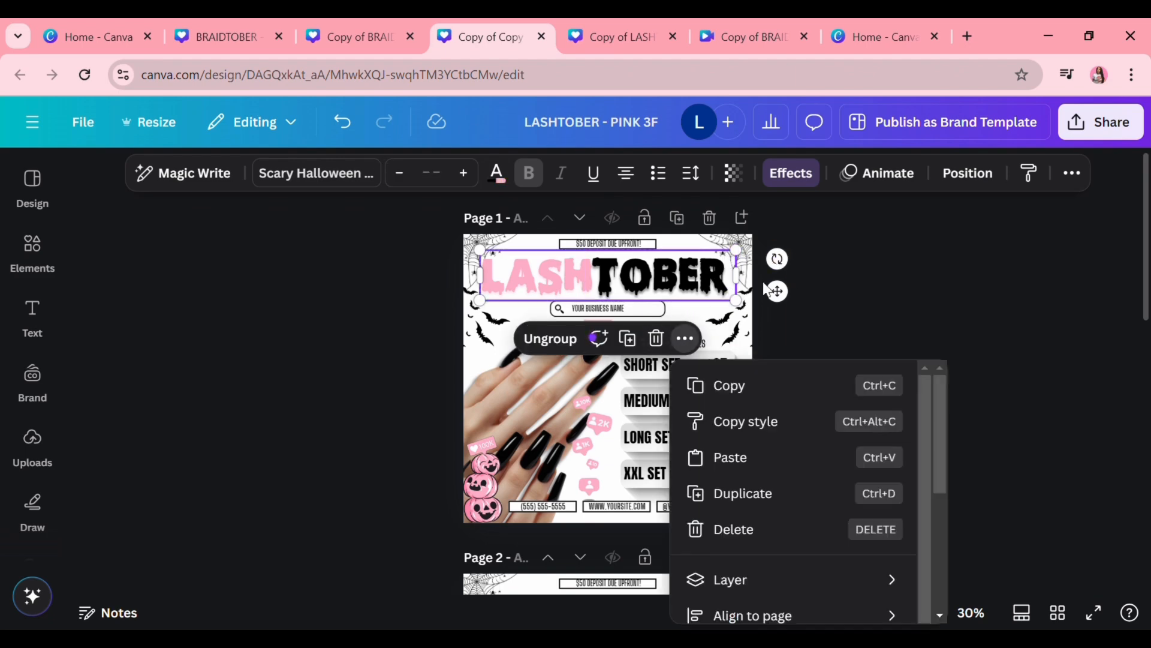
pyautogui.click(785, 382)
pyautogui.scroll(-4, 796, 363)
pyautogui.click(669, 358)
pyautogui.press('Delete')
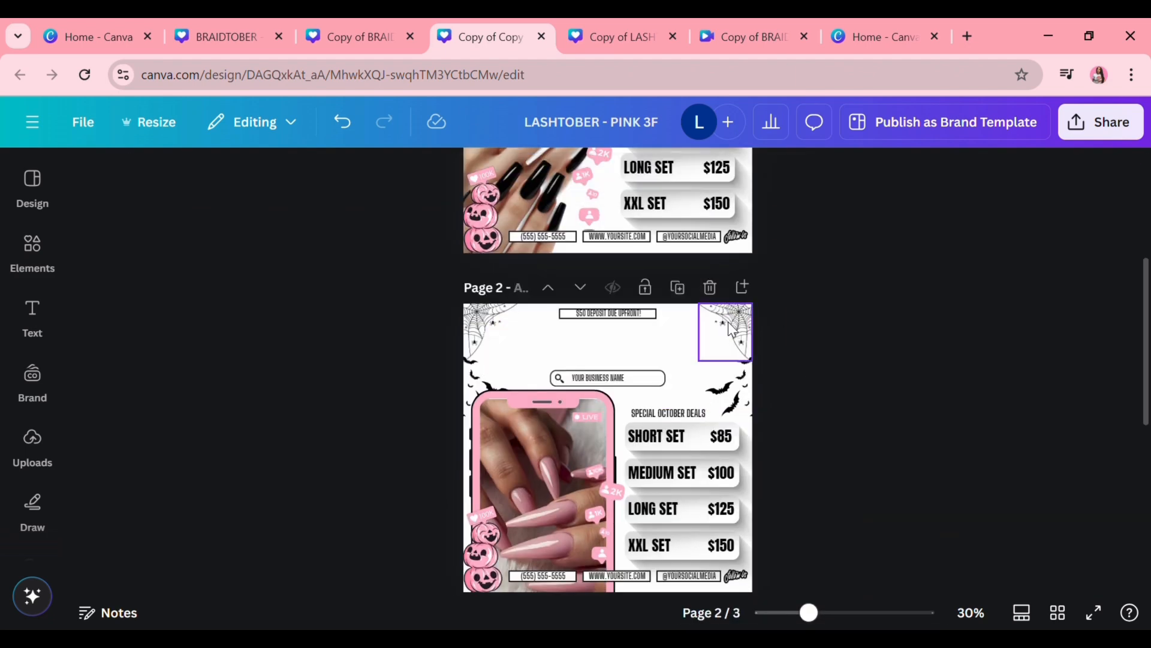
pyautogui.hotkey('ctrl', 'v')
pyautogui.scroll(-2, 757, 340)
pyautogui.moveTo(744, 268); pyautogui.dragTo(743, 264)
pyautogui.moveTo(611, 270); pyautogui.dragTo(617, 271)
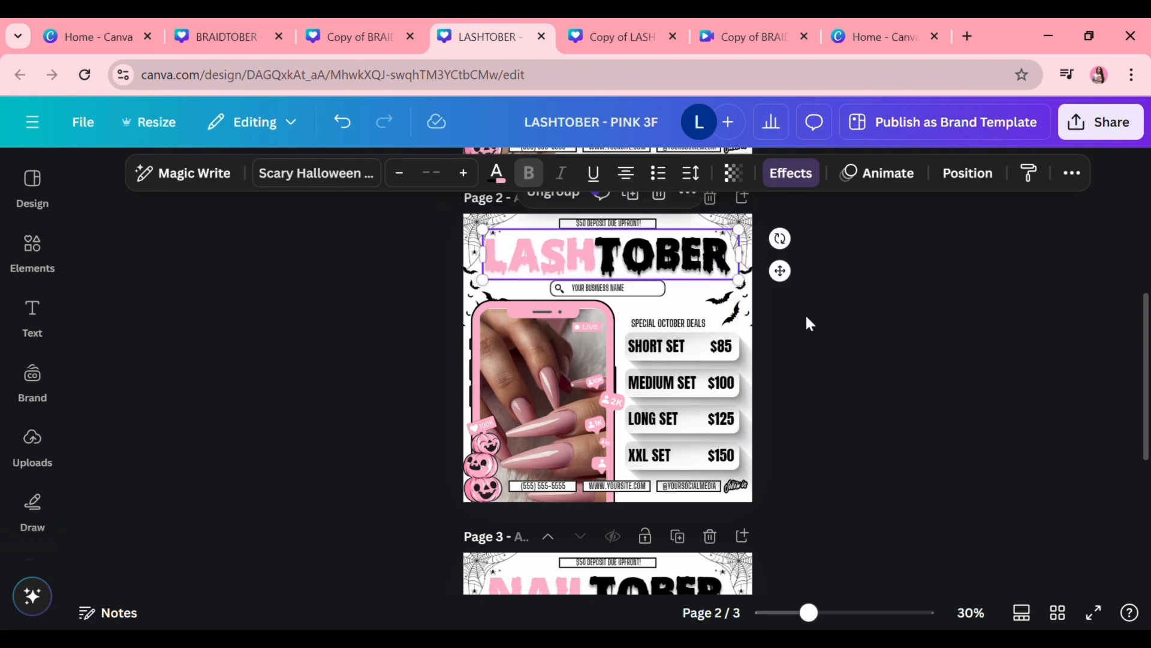
# Step: Replace the NAILTOBER title on page 3 with the copied LASHTOBER title group
pyautogui.click(801, 333)
pyautogui.scroll(7, 793, 367)
pyautogui.scroll(-4, 793, 367)
pyautogui.scroll(-6, 795, 370)
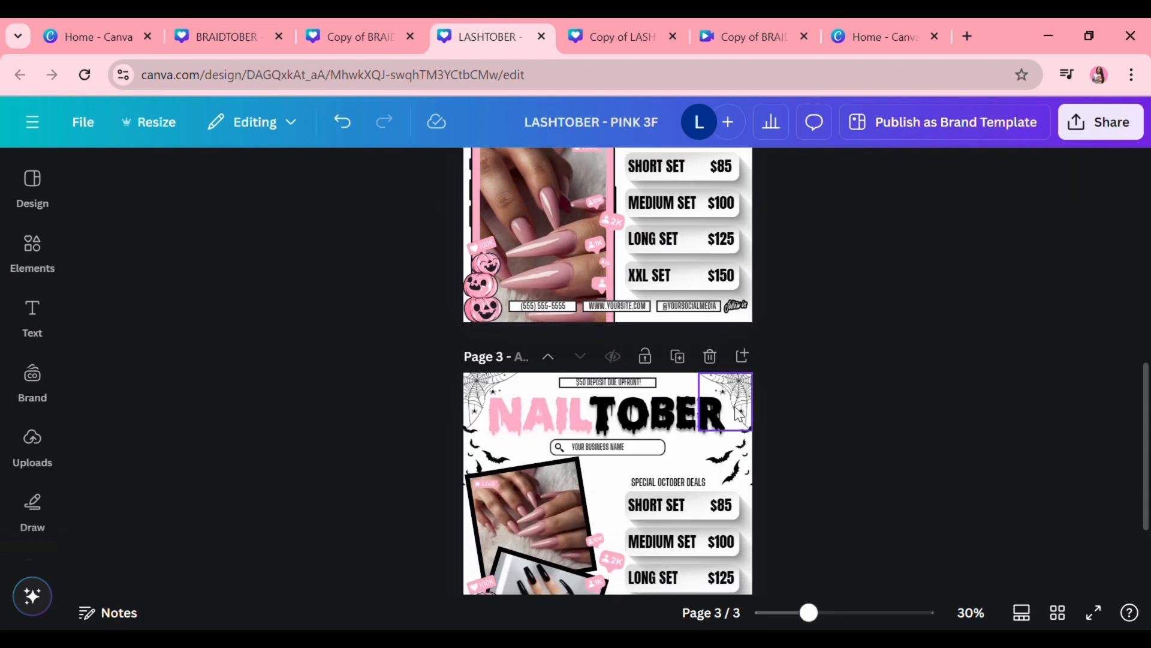
pyautogui.click(707, 414)
pyautogui.click(709, 354)
pyautogui.click(573, 350)
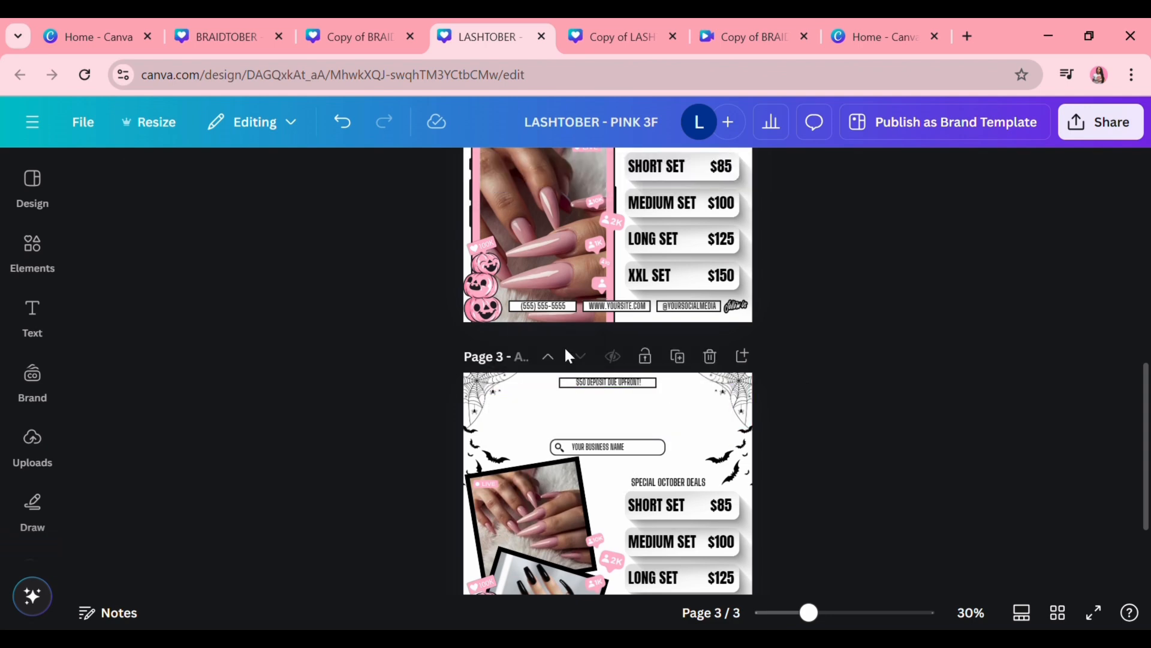
pyautogui.hotkey('ctrl', 'v')
pyautogui.click(809, 444)
# Step: Copy the woman's portrait from page 1 of the Copy of LASHTember 3F design and replace the hand photo on LASHTOBER page 1 with it
pyautogui.scroll(4, 812, 443)
pyautogui.scroll(4, 812, 444)
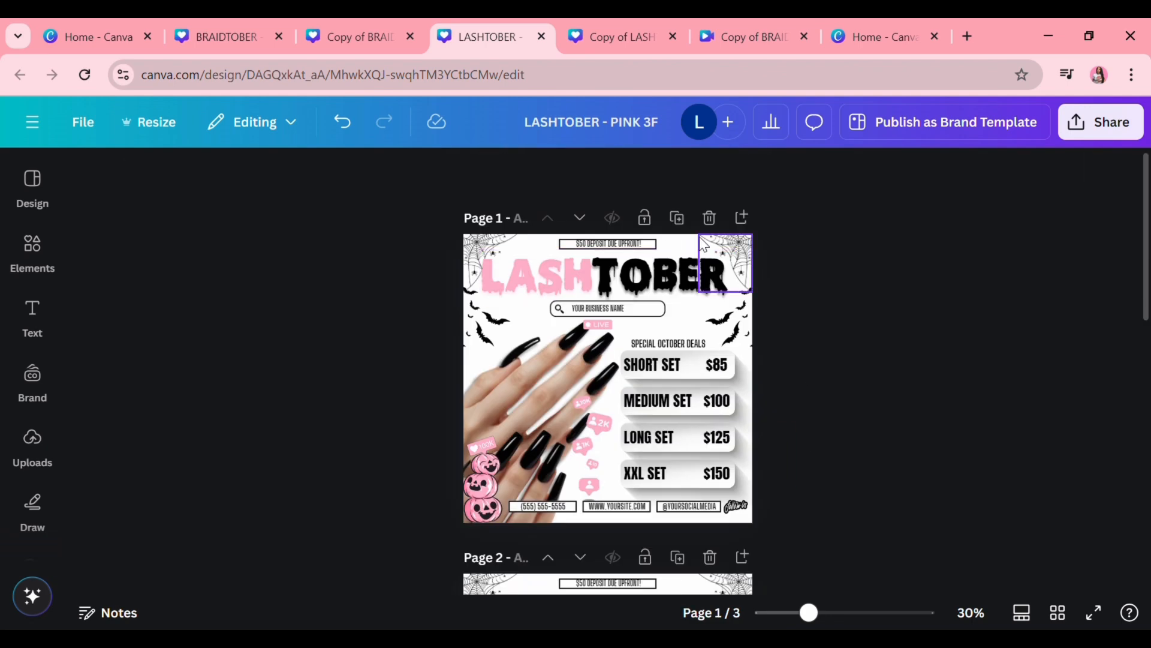
pyautogui.click(634, 19)
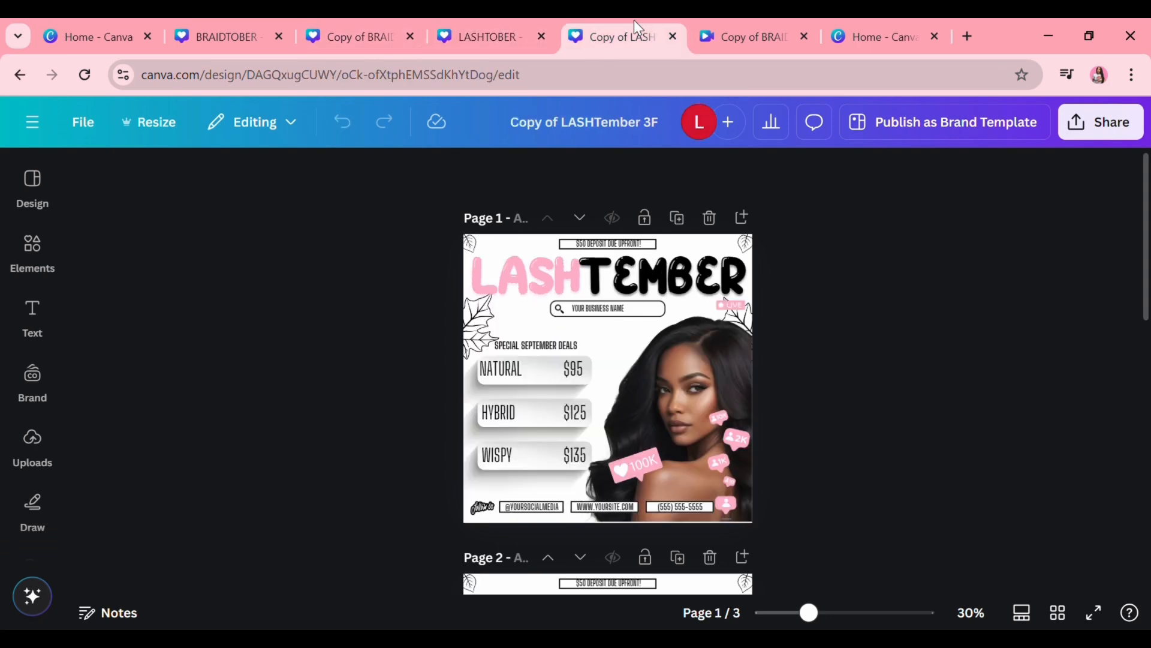
pyautogui.click(698, 358)
pyautogui.rightClick(698, 358)
pyautogui.click(780, 127)
pyautogui.click(489, 39)
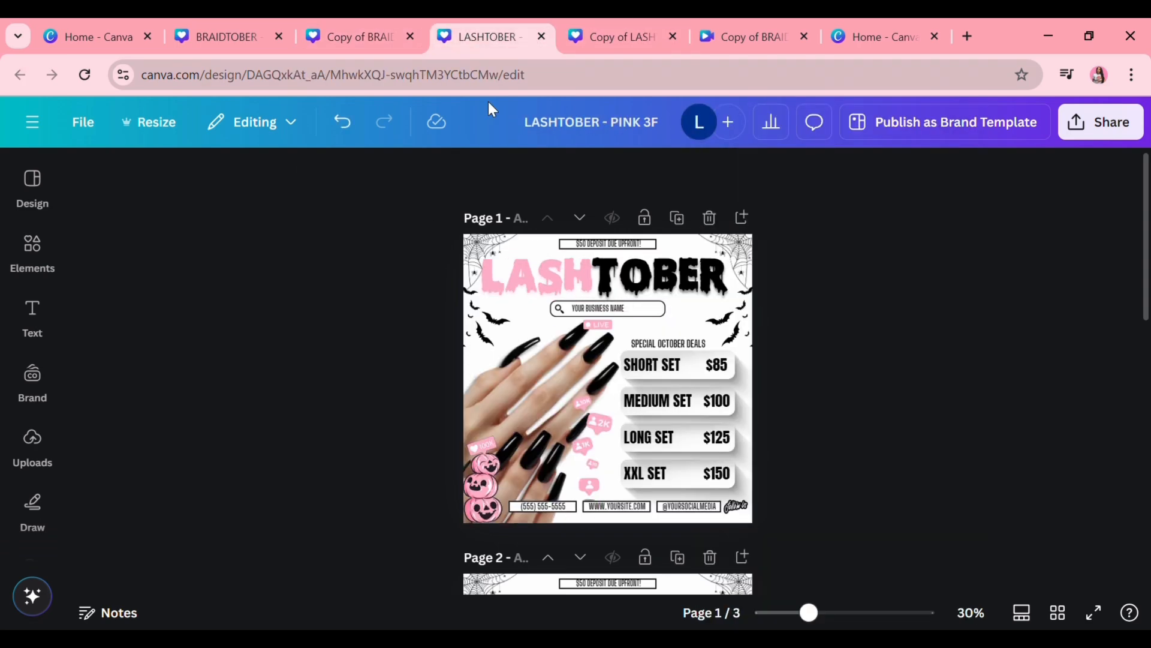
pyautogui.click(543, 405)
pyautogui.click(566, 284)
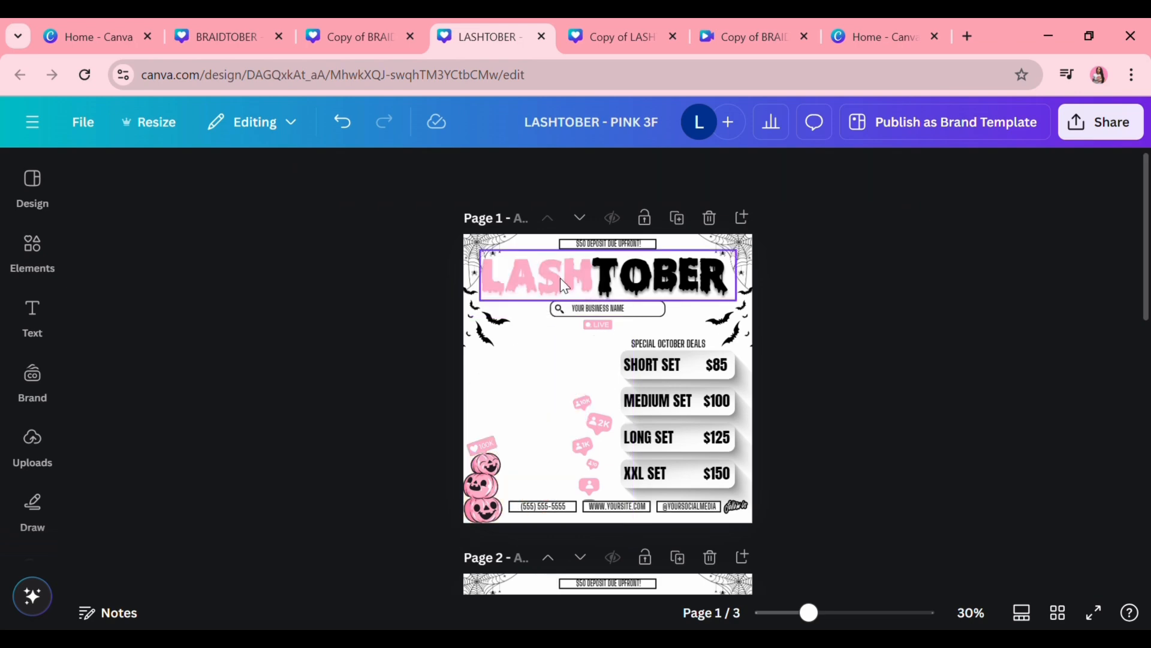
pyautogui.hotkey('ctrl', 'v')
# Step: Flip the pasted portrait horizontally and move it to the lower-left side of page 1
pyautogui.click(624, 172)
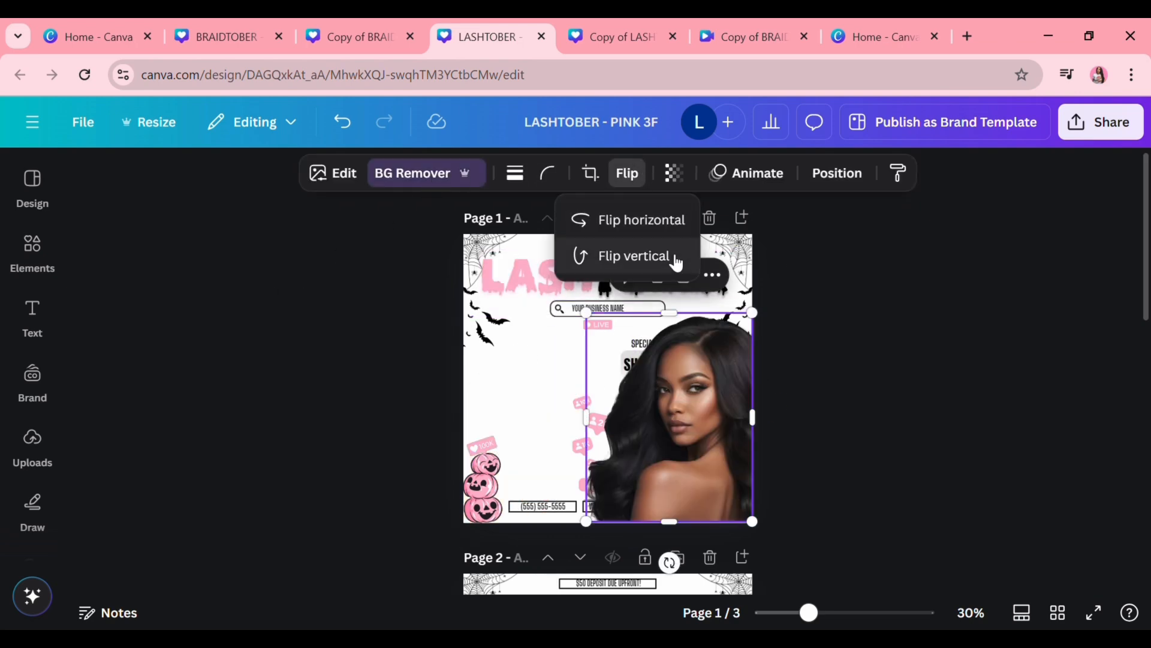
pyautogui.click(642, 219)
pyautogui.moveTo(708, 366); pyautogui.dragTo(570, 419)
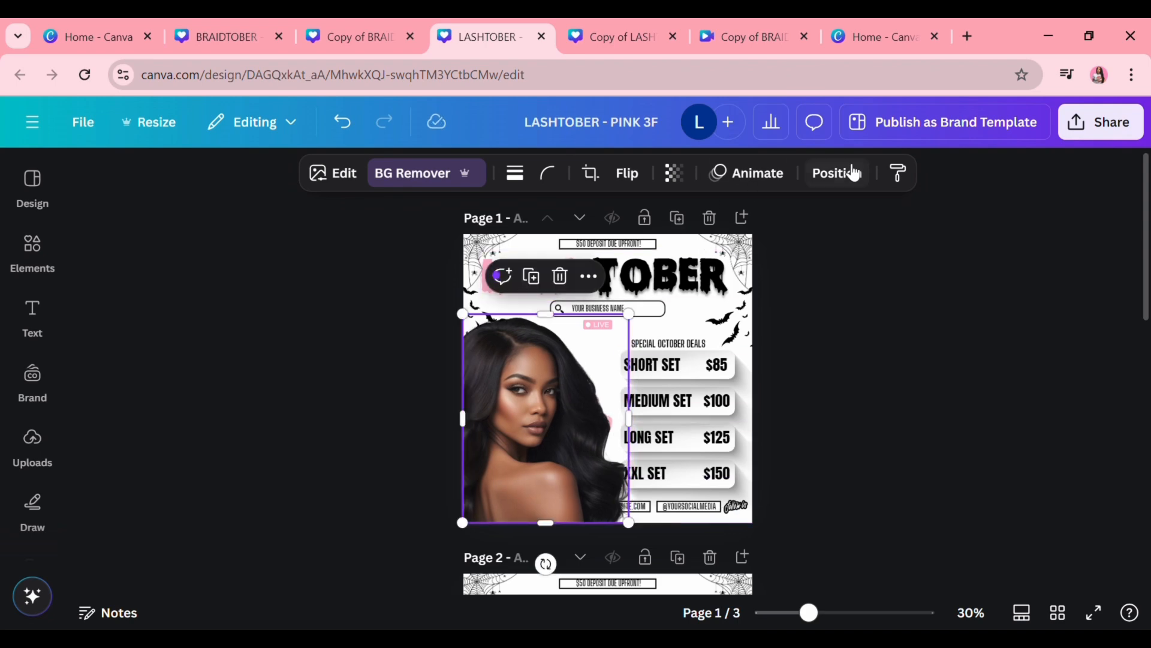
# Step: Move the portrait to the lowest layer above the background and shift it slightly past the page's left edge
pyautogui.click(853, 174)
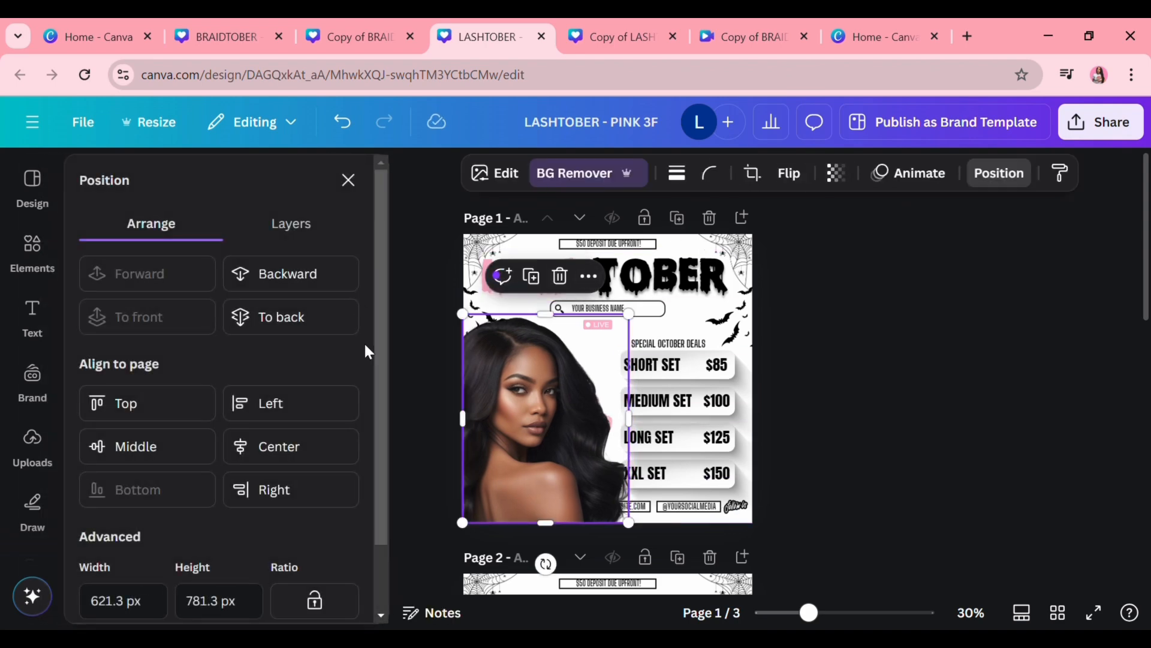
pyautogui.click(299, 231)
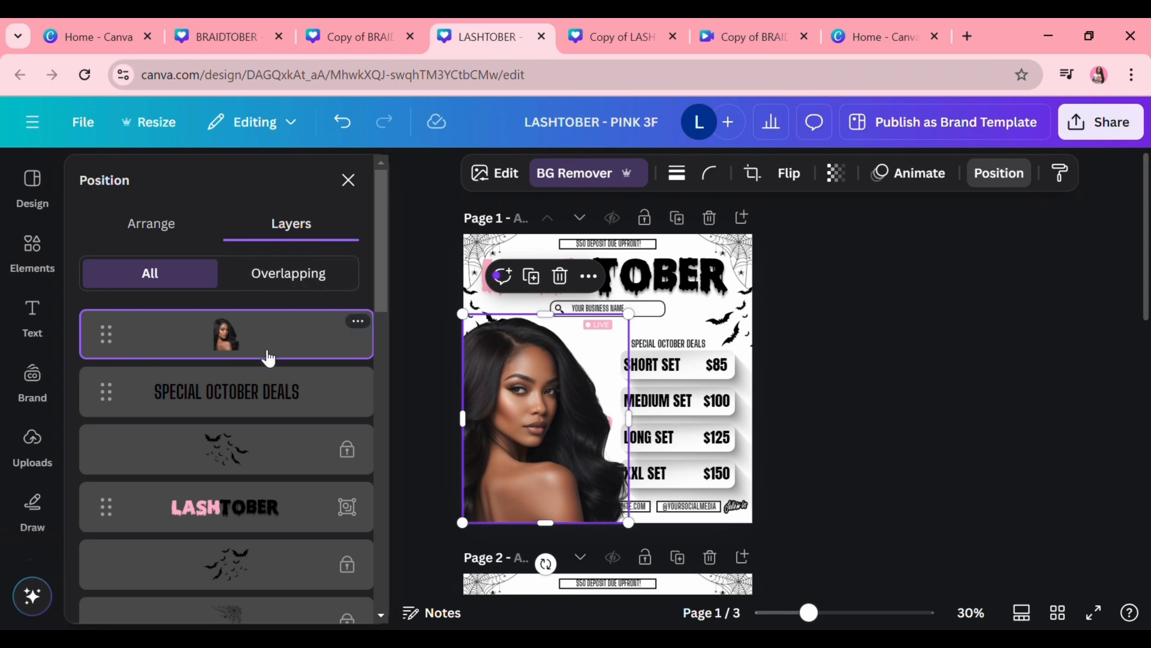
pyautogui.moveTo(267, 357); pyautogui.dragTo(295, 516)
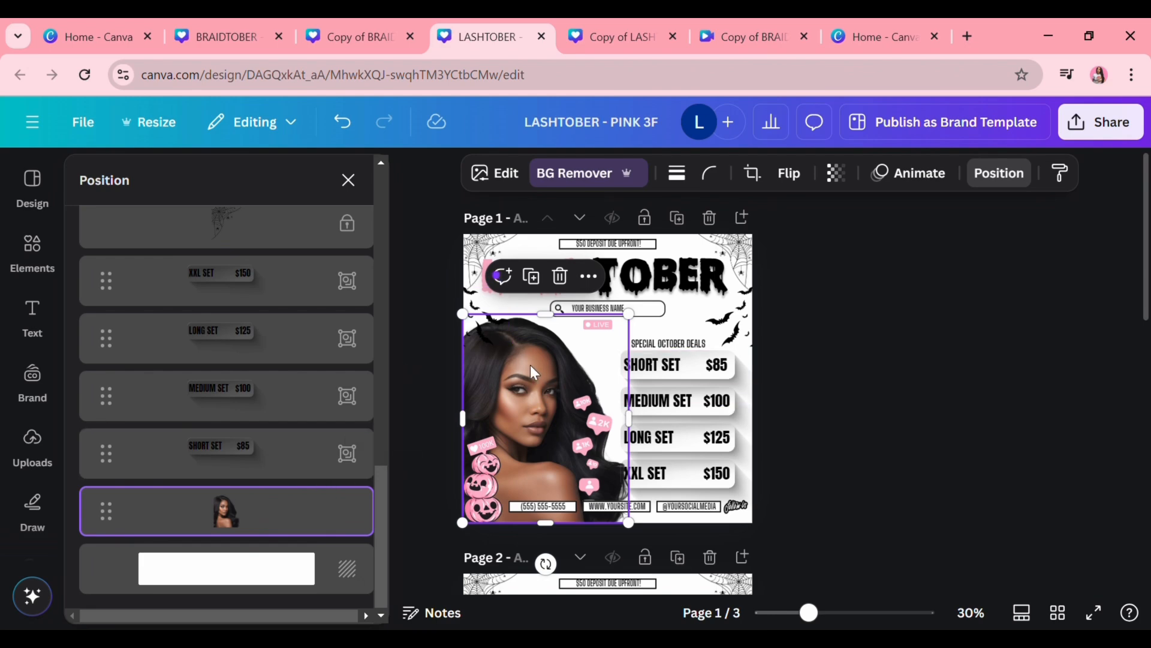
pyautogui.moveTo(537, 381); pyautogui.dragTo(530, 384)
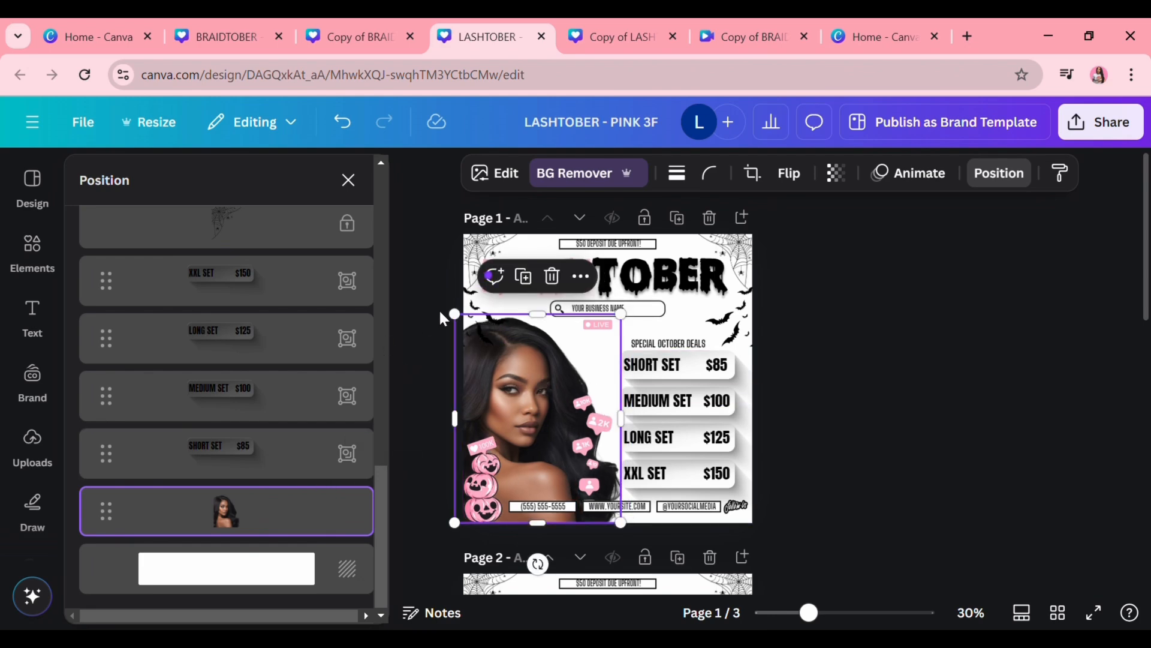
pyautogui.moveTo(245, 519); pyautogui.dragTo(278, 531)
# Step: Unlock the left bats graphic on page 1 and move its layer beneath the portrait
pyautogui.scroll(10, 290, 442)
pyautogui.click(436, 328)
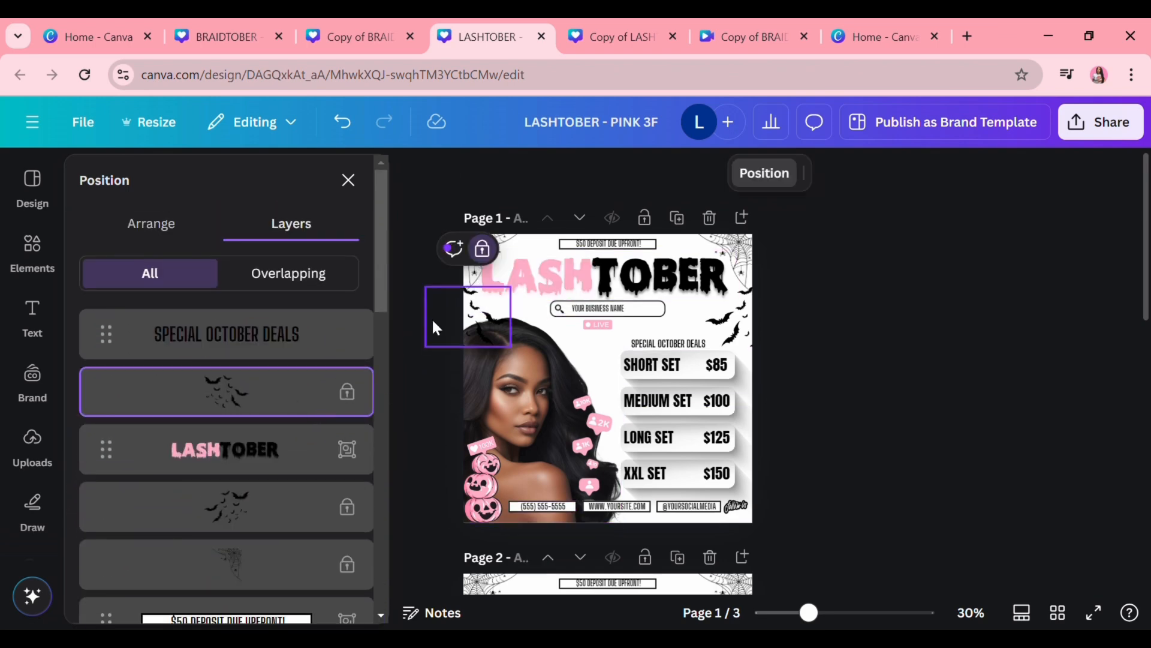
pyautogui.click(484, 249)
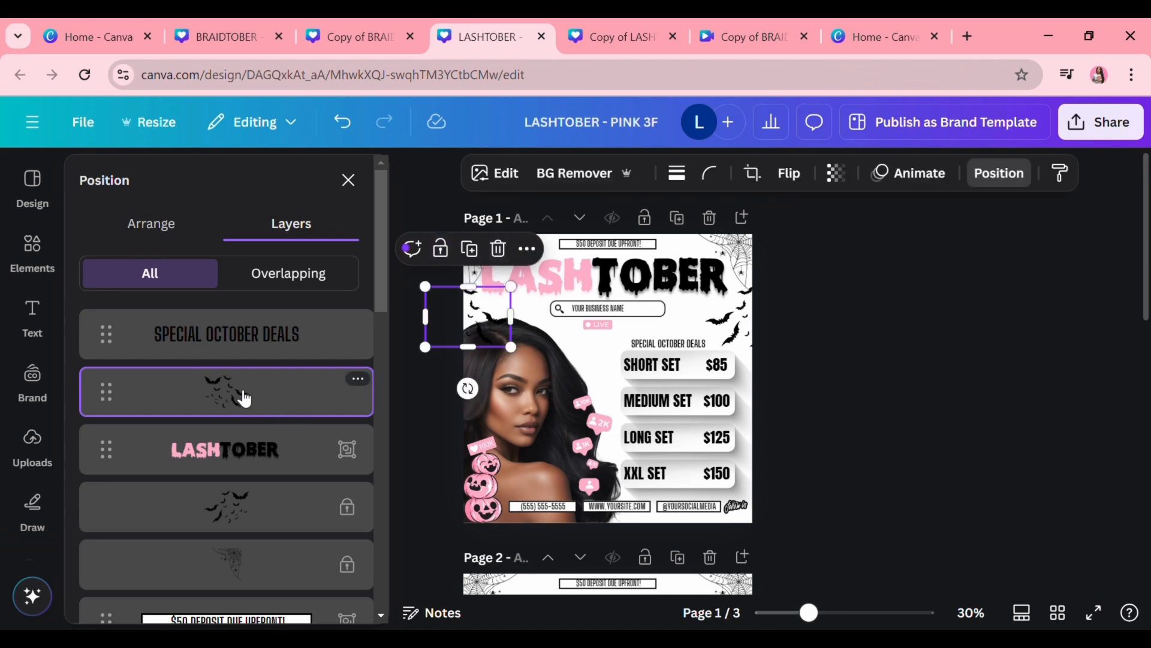
pyautogui.moveTo(244, 397); pyautogui.dragTo(280, 543)
# Step: Lock the left bats graphic on page 1 again
pyautogui.click(527, 248)
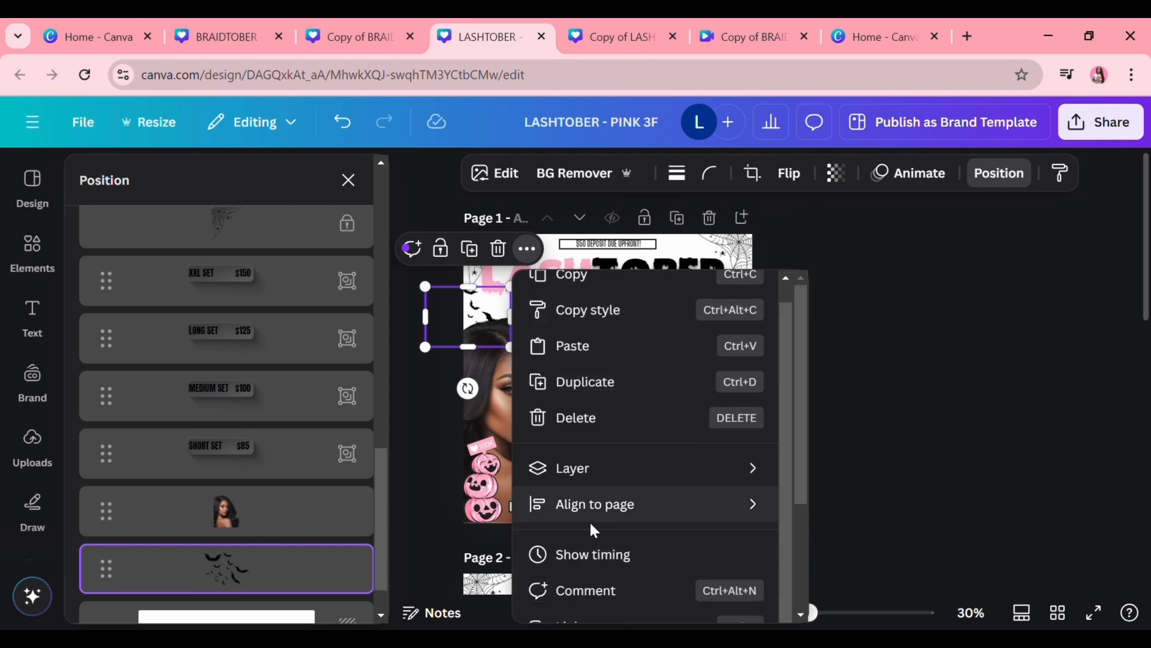
pyautogui.scroll(-2, 594, 540)
pyautogui.click(596, 564)
pyautogui.press('Escape')
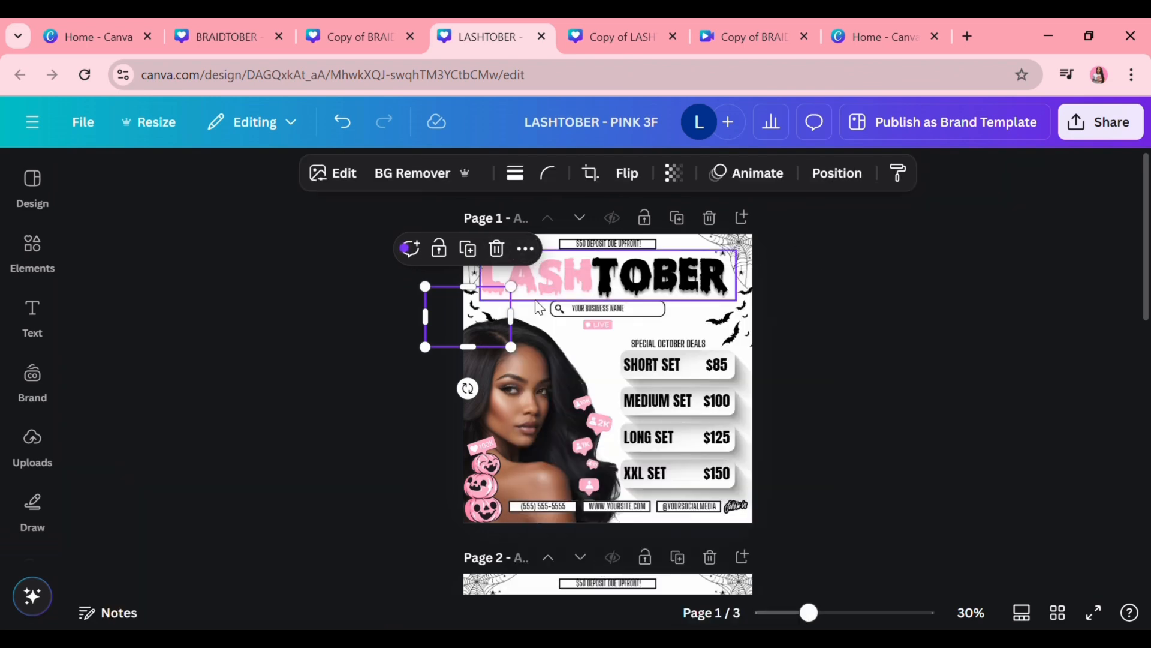
pyautogui.click(536, 247)
pyautogui.moveTo(623, 536)
pyautogui.scroll(-1, 599, 564)
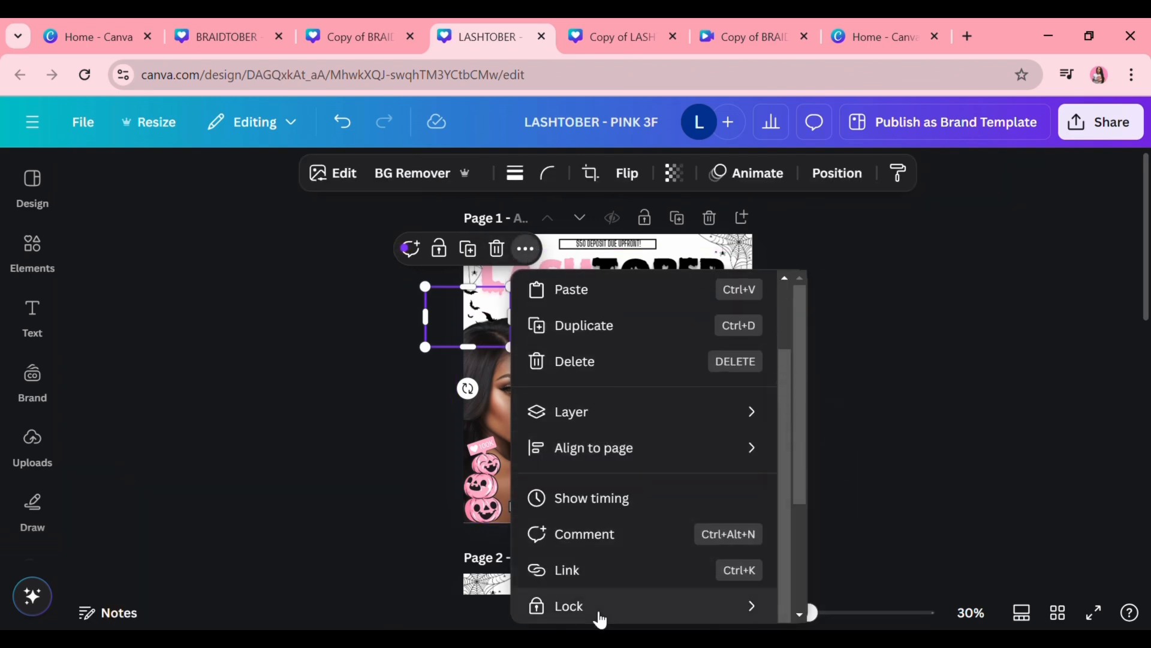
pyautogui.moveTo(598, 613)
pyautogui.click(844, 565)
pyautogui.click(368, 334)
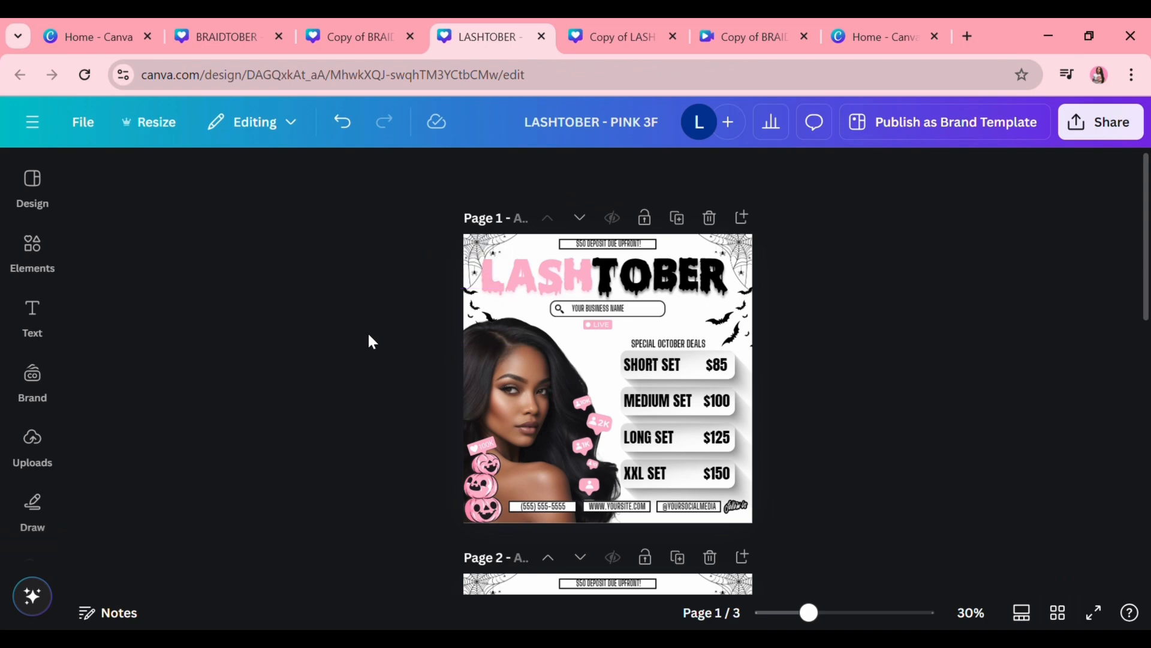
# Step: Move the upper-left spider web's layer beneath the portrait on page 1 and lock the web again
pyautogui.click(503, 321)
pyautogui.click(362, 292)
pyautogui.click(470, 274)
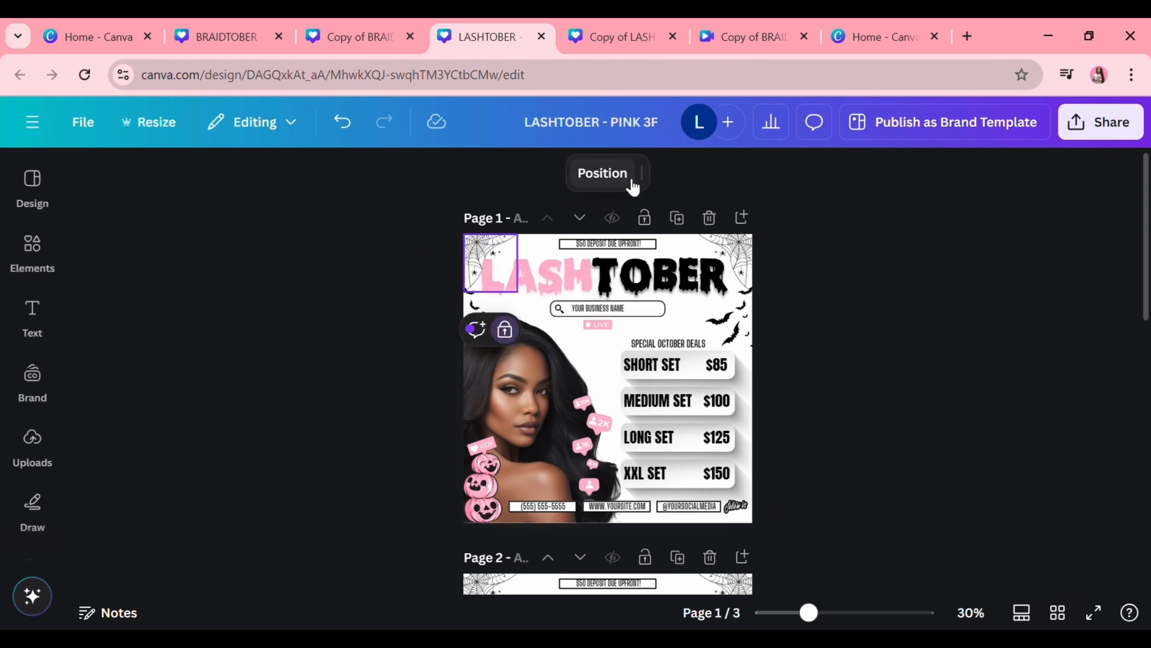
pyautogui.click(516, 346)
pyautogui.click(813, 174)
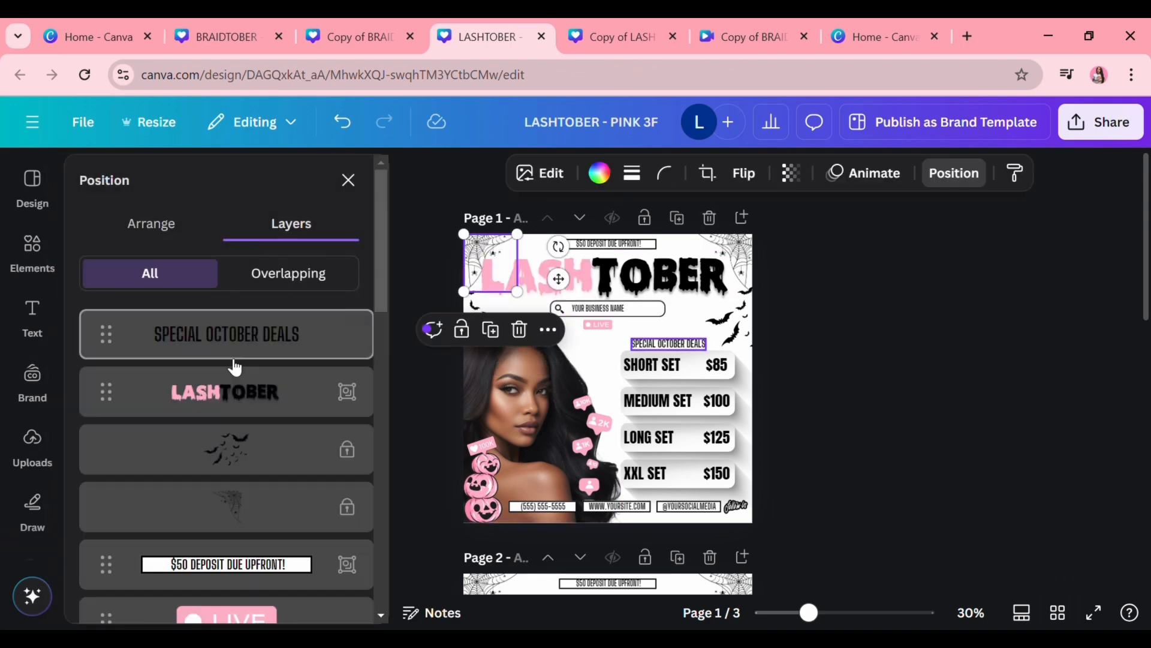
pyautogui.scroll(-7, 309, 458)
pyautogui.scroll(7, 328, 396)
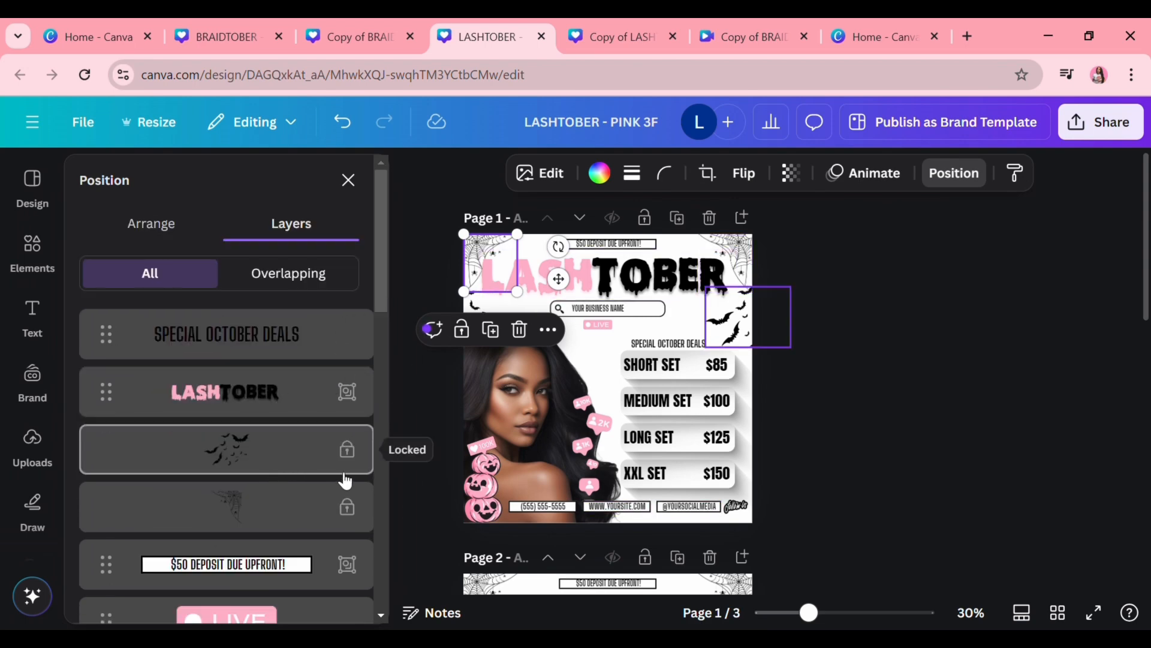
pyautogui.scroll(-10, 251, 454)
pyautogui.scroll(3, 270, 459)
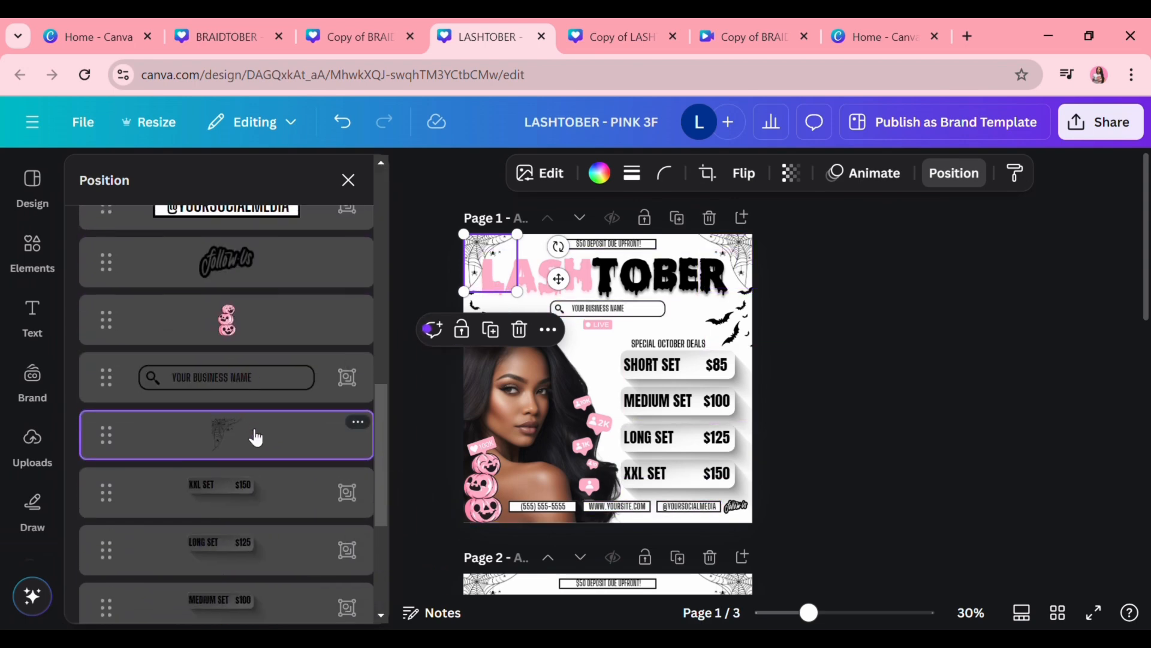
pyautogui.moveTo(254, 438); pyautogui.dragTo(264, 509)
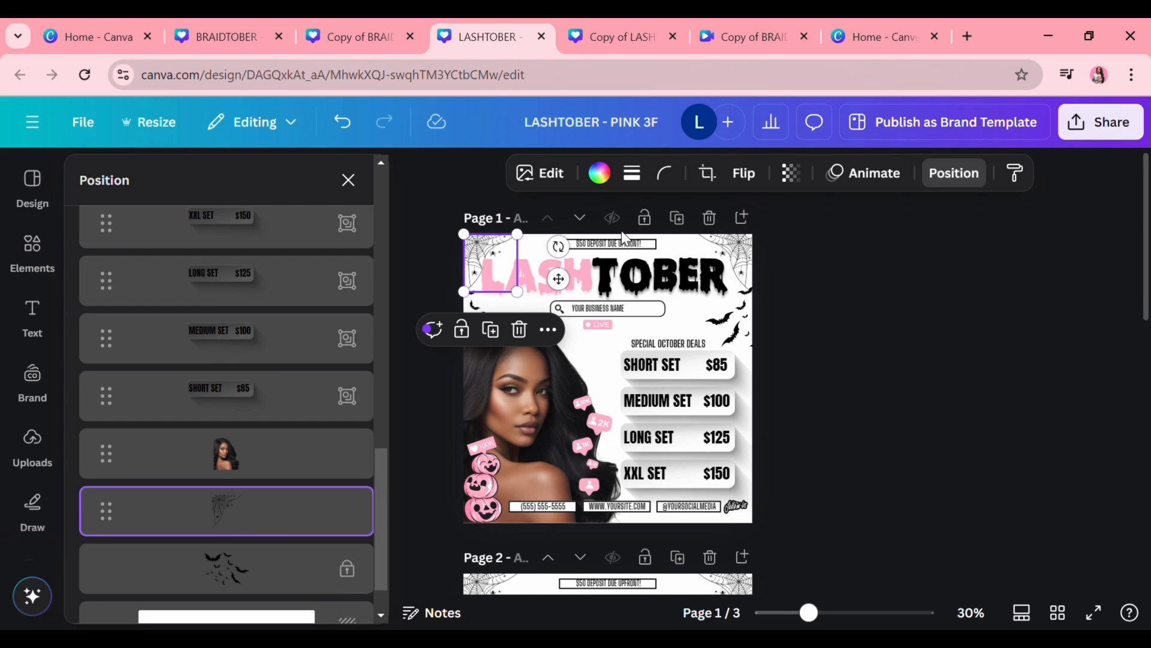
pyautogui.click(548, 331)
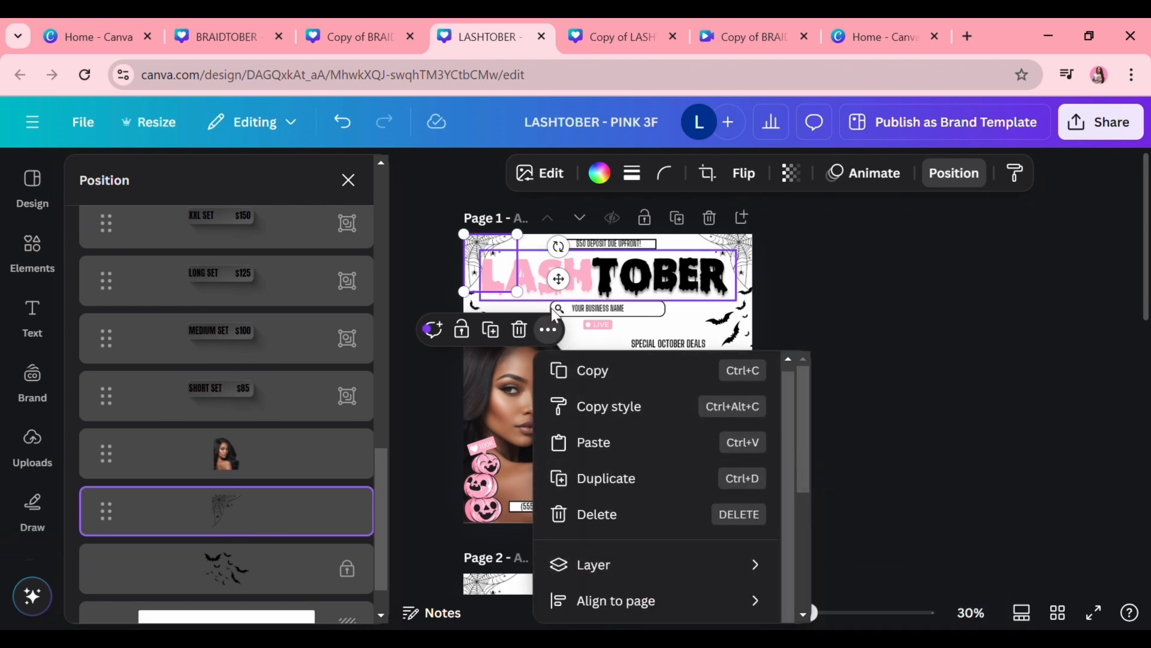
pyautogui.click(461, 329)
# Step: Unlock the right bats graphic and the upper-right spider web on page 1
pyautogui.scroll(10, 262, 483)
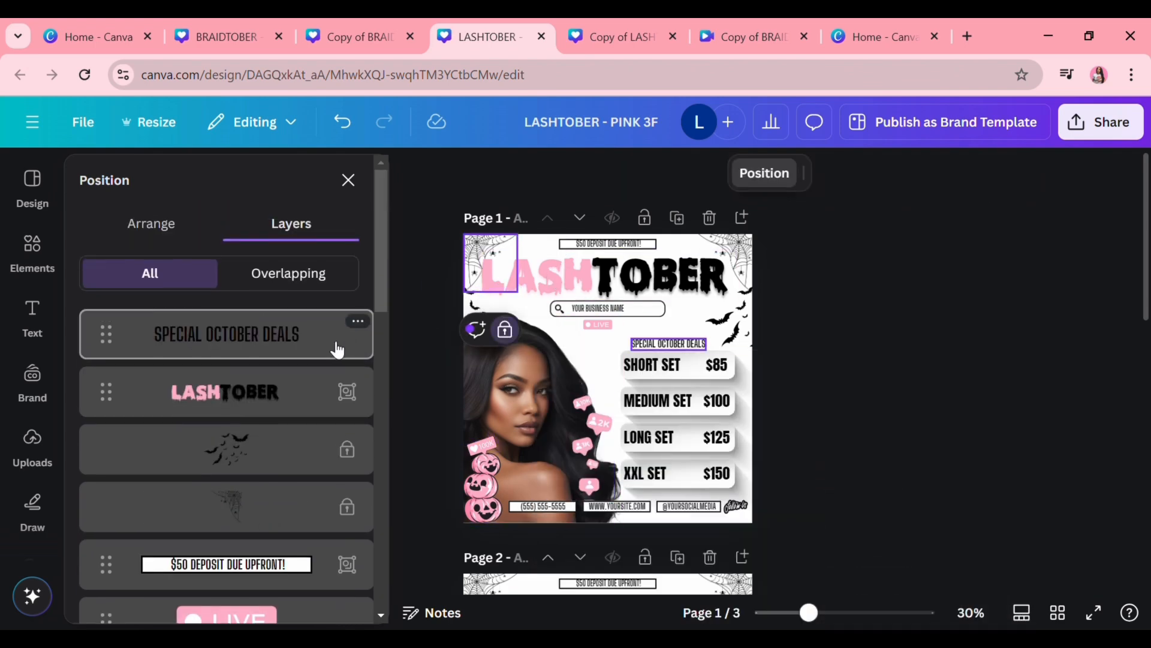
pyautogui.click(367, 461)
pyautogui.click(766, 250)
pyautogui.click(342, 504)
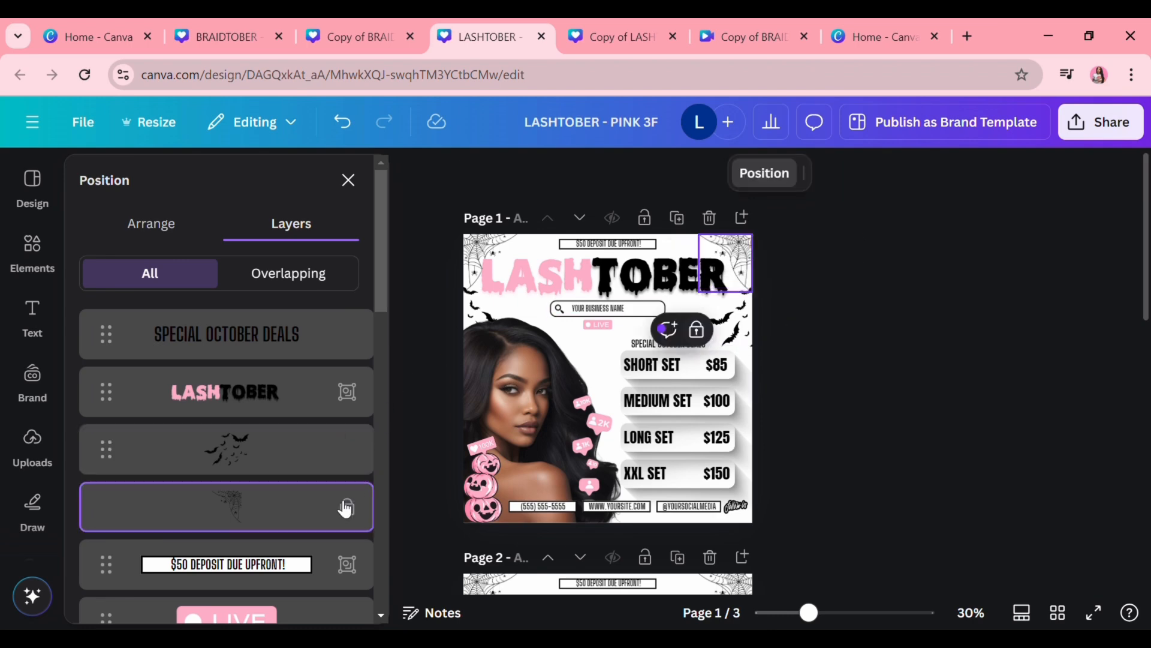
pyautogui.click(739, 329)
# Step: Select the right bats and the upper-right spider web together and move their layers beneath the portrait
pyautogui.click(789, 262)
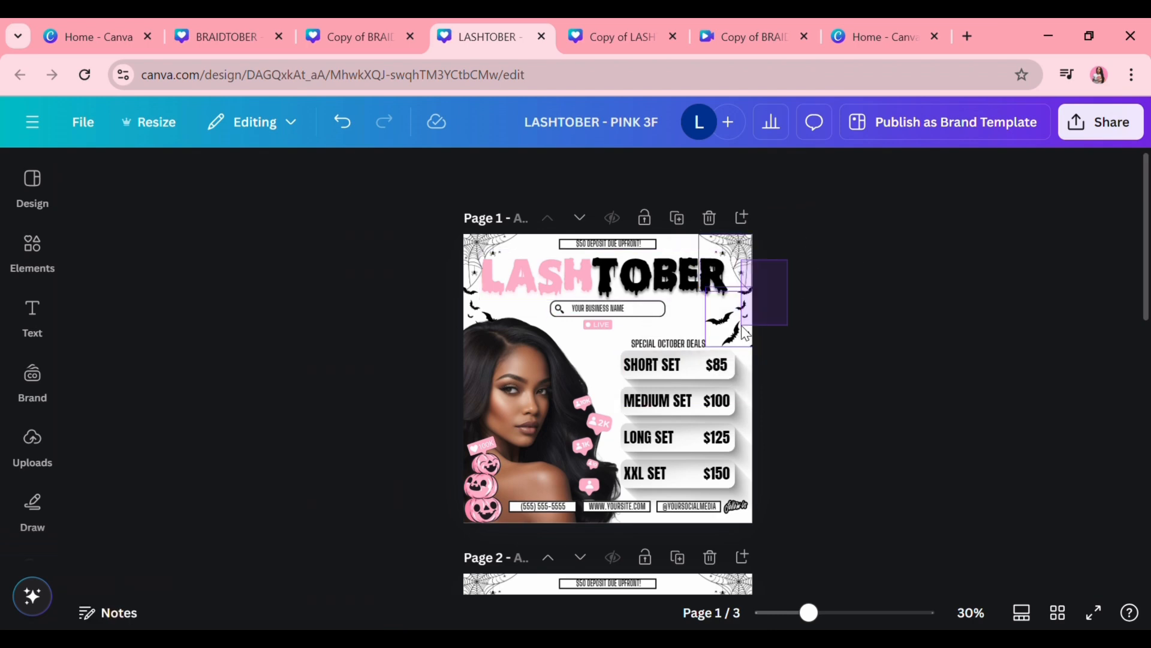
pyautogui.moveTo(742, 326); pyautogui.dragTo(739, 325)
pyautogui.click(746, 176)
pyautogui.moveTo(310, 465)
pyautogui.mouseDown()
pyautogui.moveTo(294, 618)
pyautogui.moveTo(317, 453)
pyautogui.mouseUp()
pyautogui.click(801, 386)
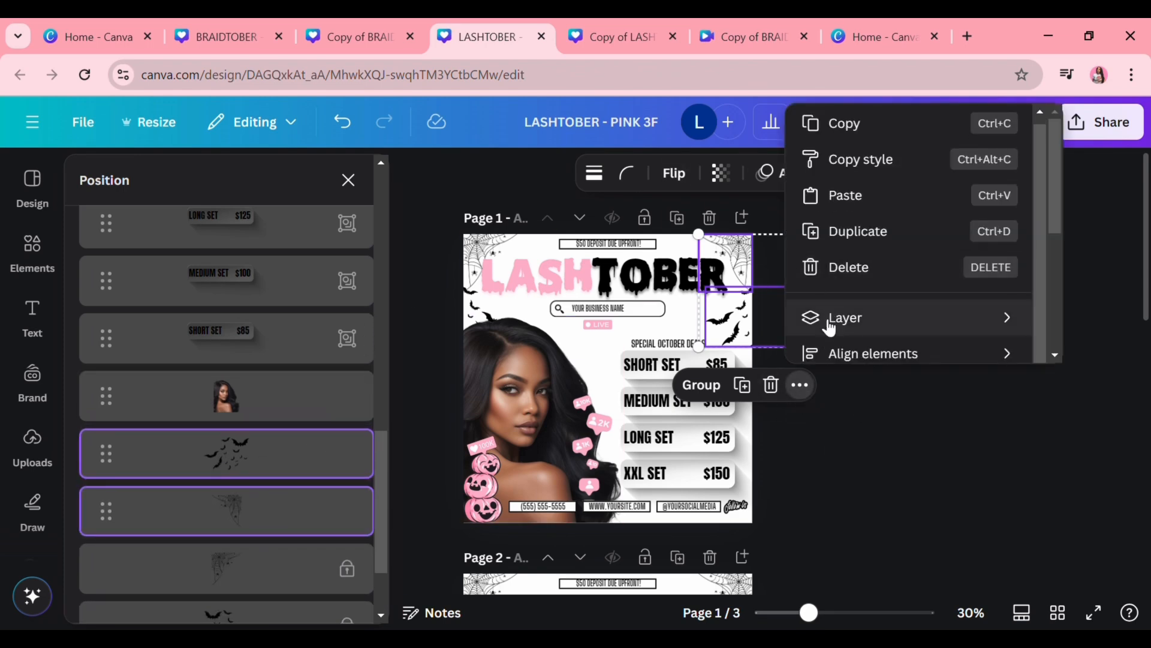
pyautogui.click(816, 429)
# Step: Lock the upper-right spider web and the right bats graphic on page 1 again
pyautogui.click(747, 259)
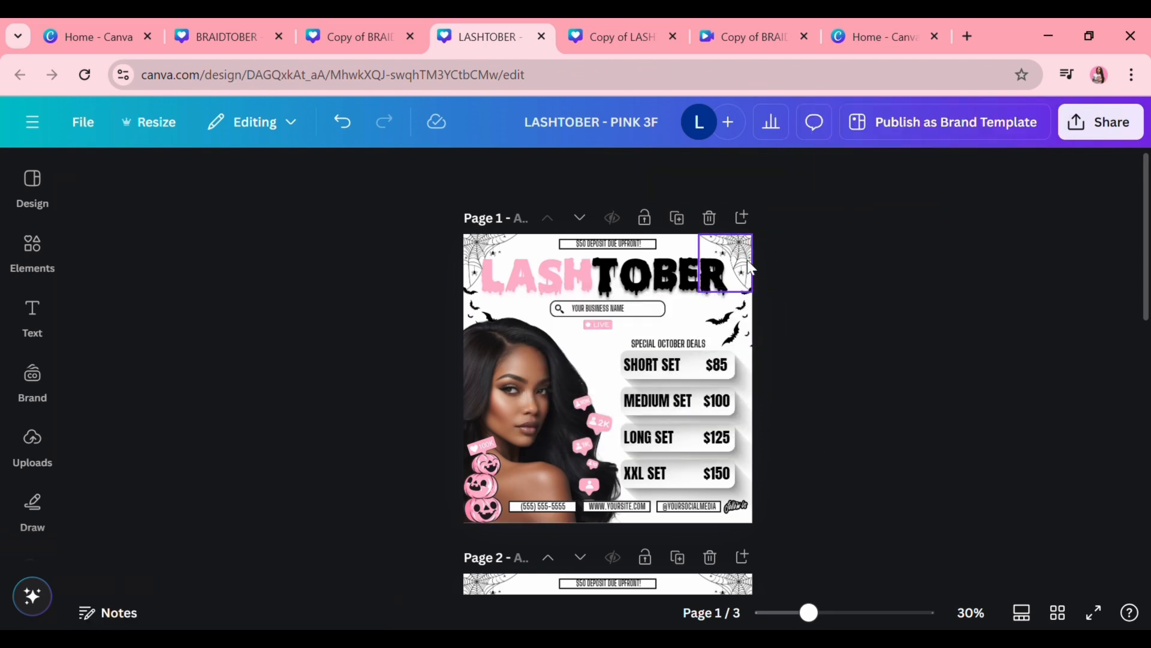
pyautogui.click(768, 329)
pyautogui.scroll(-5, 843, 522)
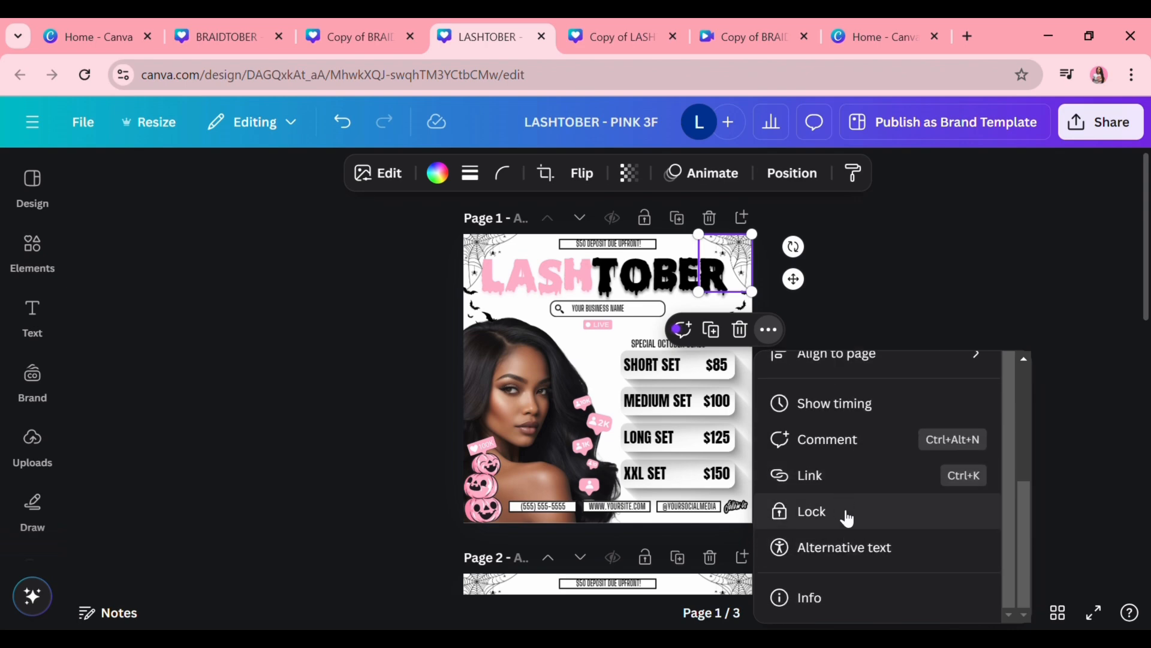
pyautogui.click(789, 328)
pyautogui.click(793, 250)
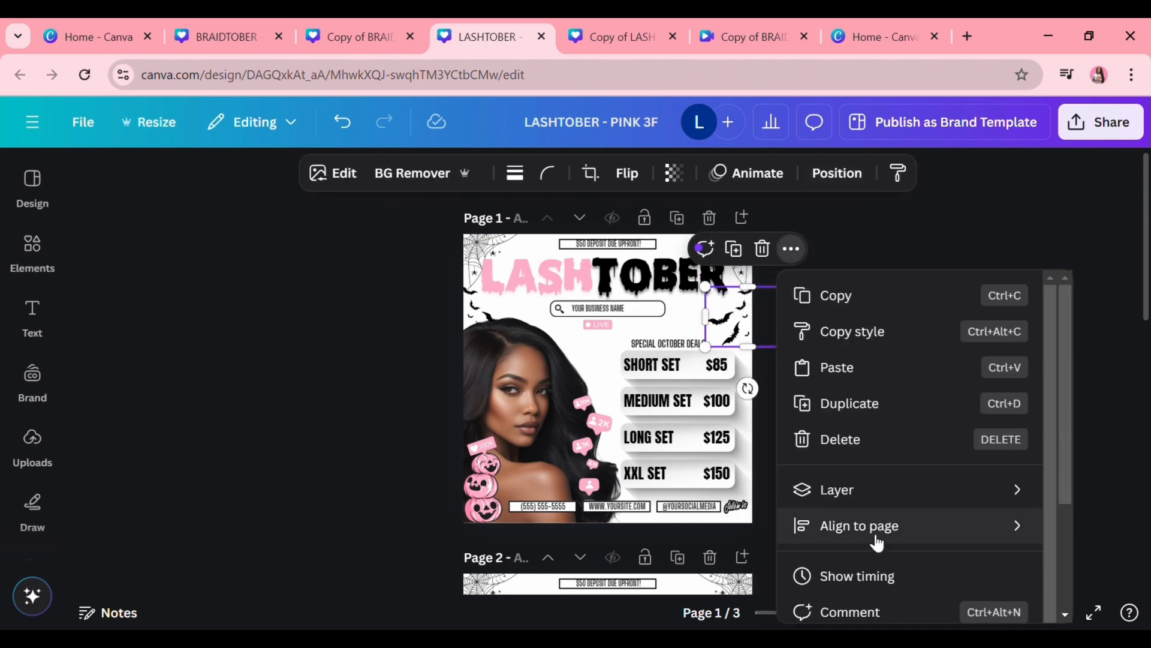
pyautogui.scroll(-3, 870, 540)
pyautogui.moveTo(797, 615)
pyautogui.click(528, 562)
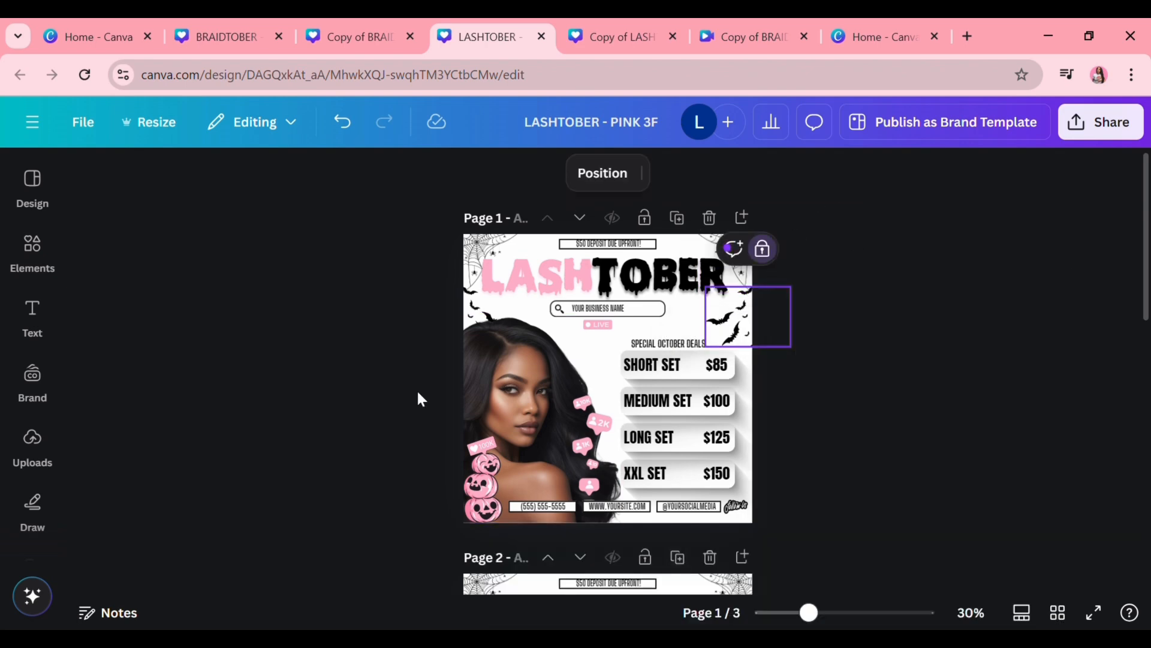
# Step: Rename the first two services on page 1 from SHORT SET and MEDIUM SET to NATURAL and HYBRID
pyautogui.click(384, 346)
pyautogui.click(584, 264)
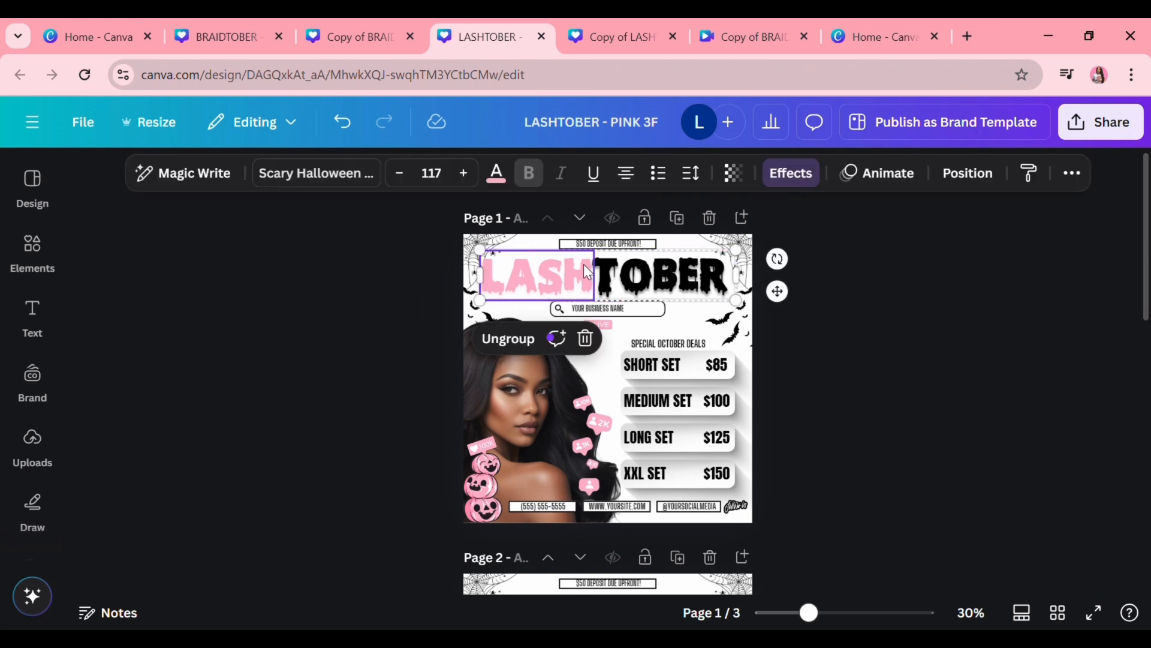
pyautogui.click(810, 372)
pyautogui.click(709, 378)
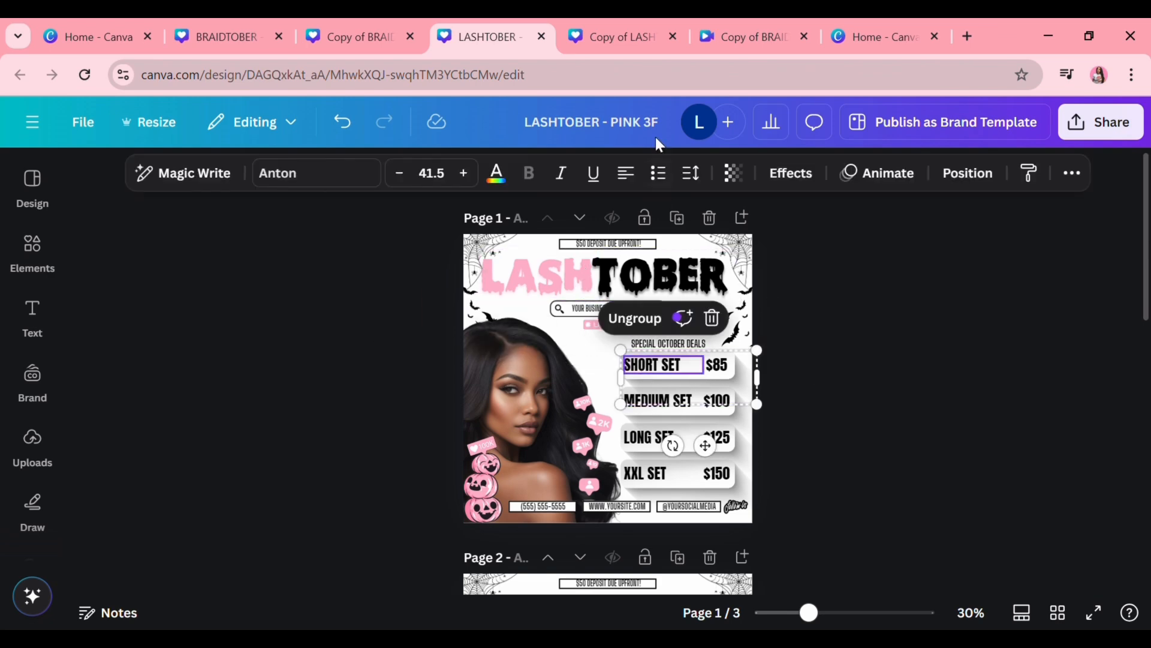
pyautogui.click(642, 37)
pyautogui.click(489, 37)
pyautogui.doubleClick(676, 371)
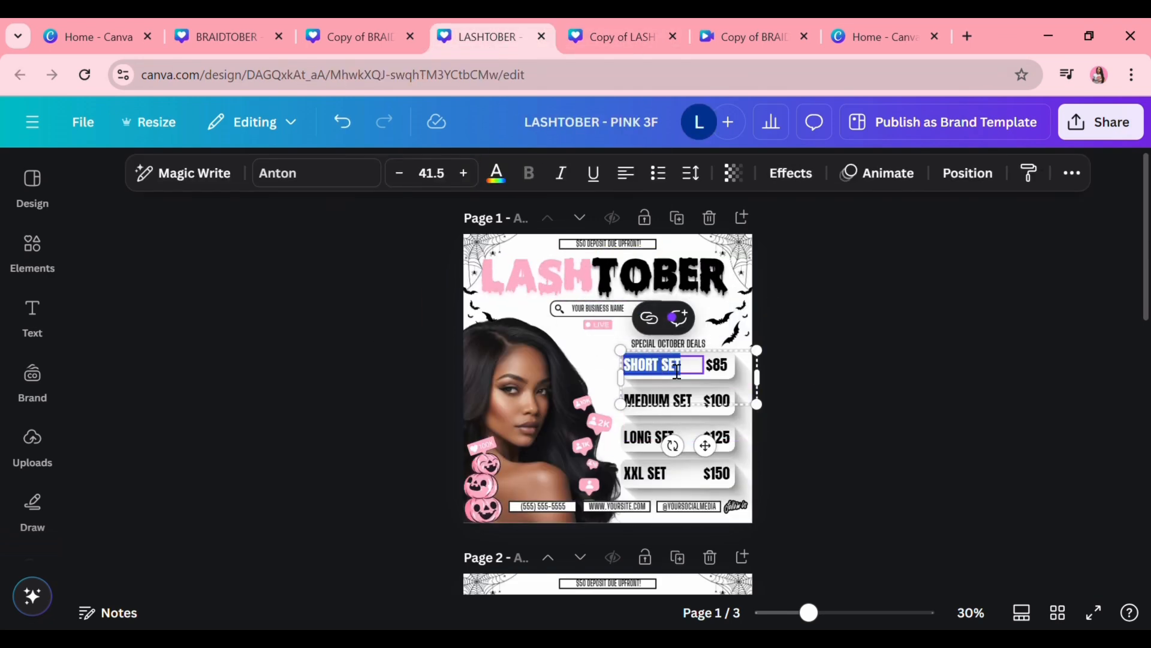
pyautogui.write('NATURAL')
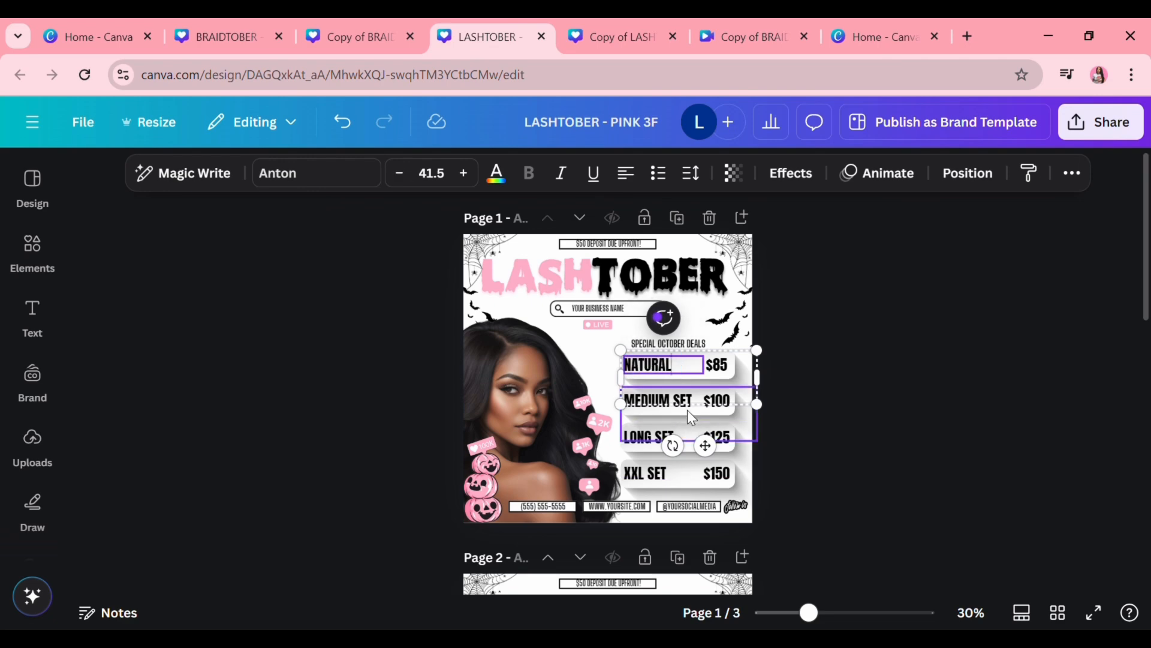
pyautogui.doubleClick(691, 414)
pyautogui.write('HYBRID')
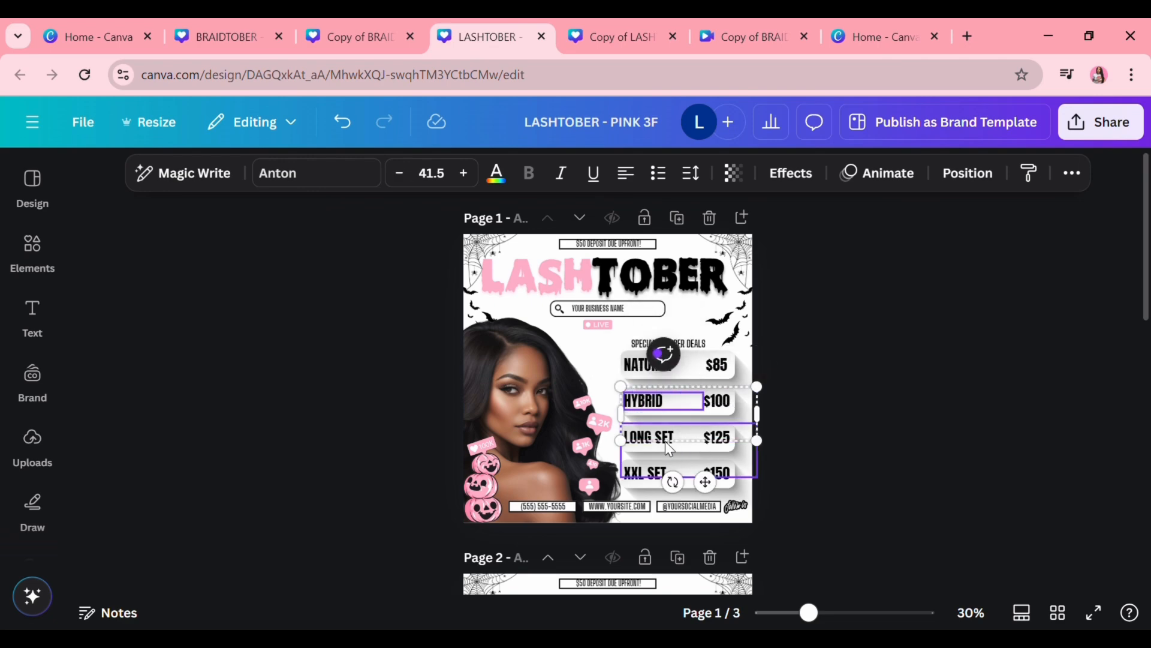
# Step: Change the third and fourth service names on page 1 to WISPY and VIXEN
pyautogui.doubleClick(667, 444)
pyautogui.write('WISPY')
pyautogui.doubleClick(680, 486)
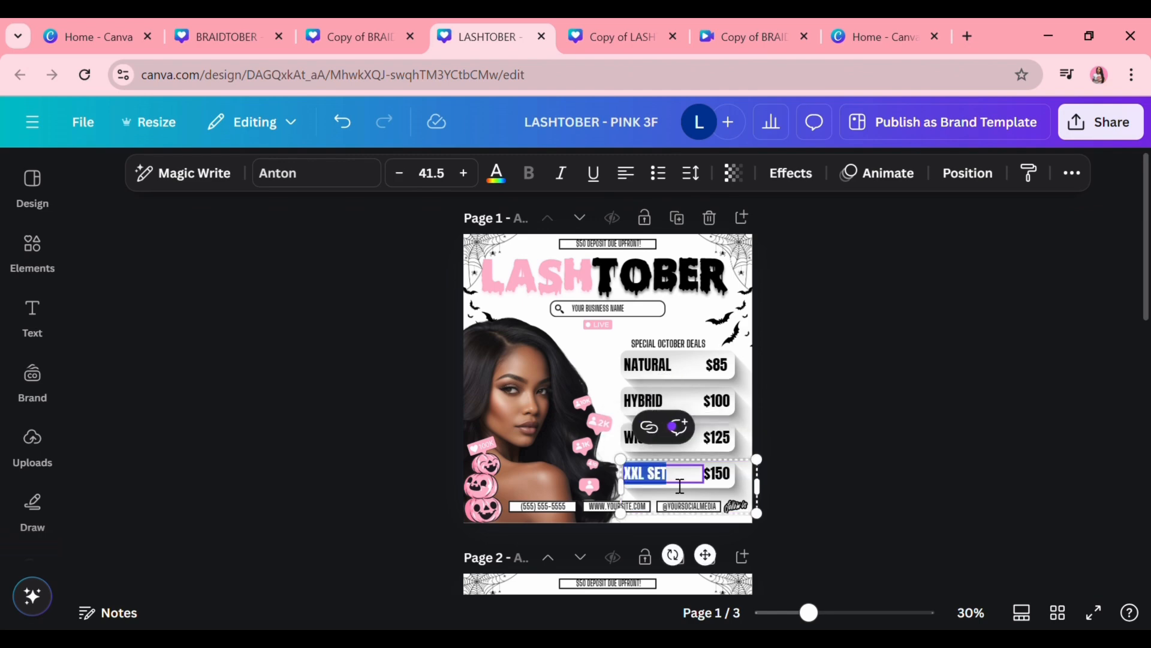
pyautogui.click(784, 430)
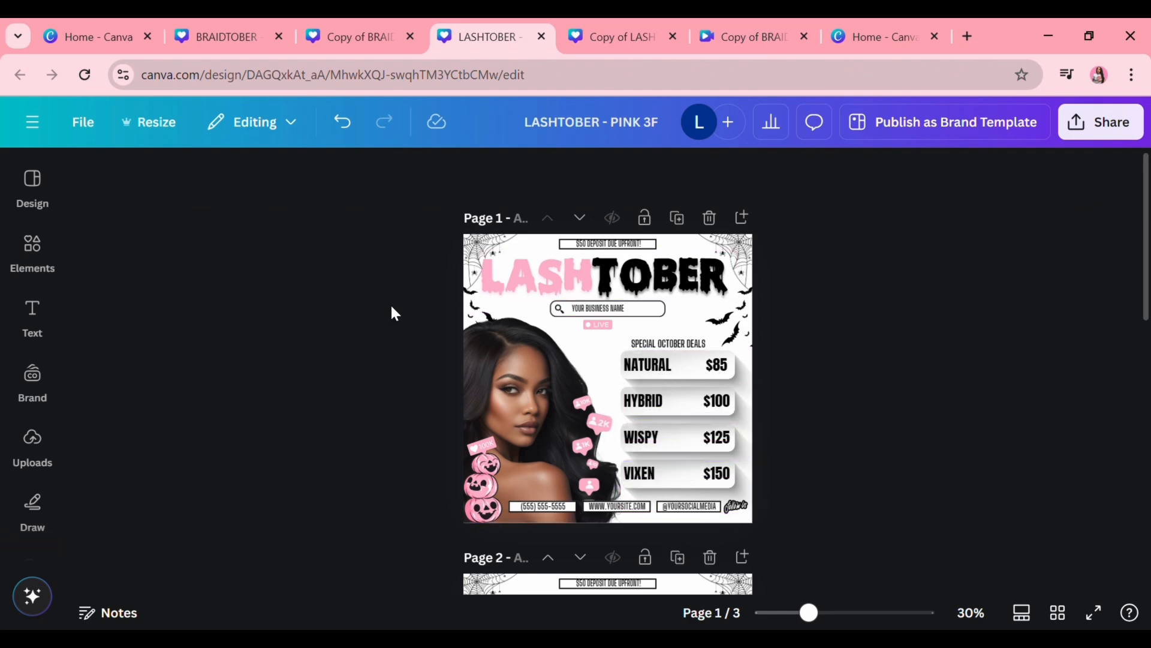
# Step: Copy the phone mockup with the face photo from page 2 of the Copy of LASHTember 3F design
pyautogui.click(618, 37)
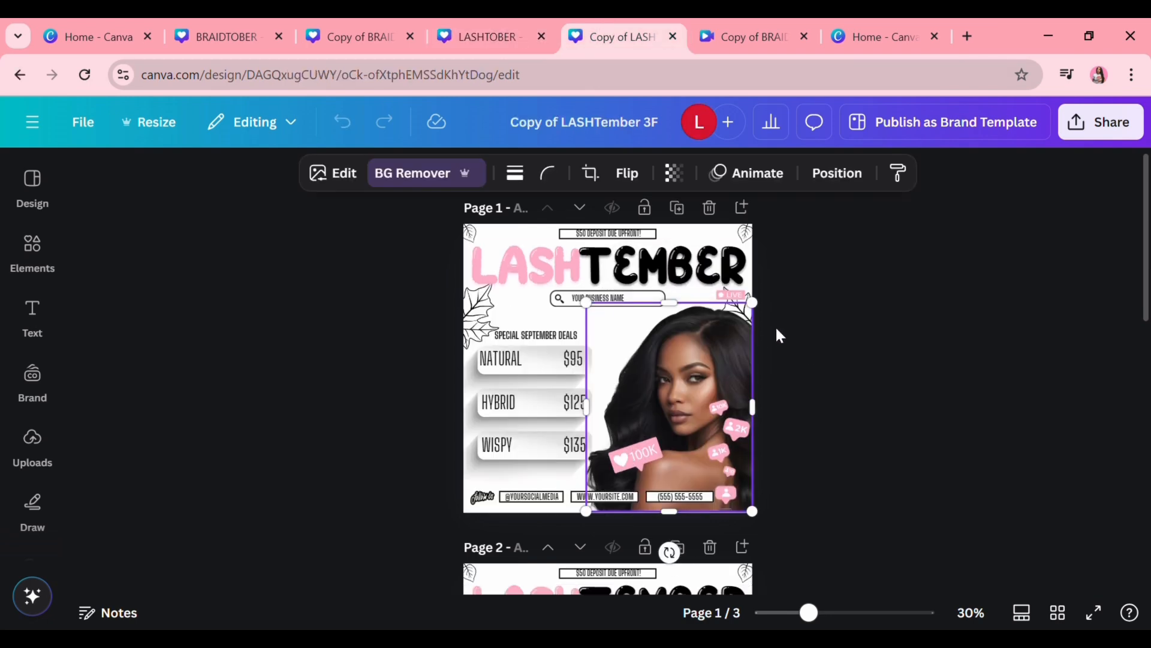
pyautogui.scroll(-6, 775, 325)
pyautogui.rightClick(702, 270)
pyautogui.click(768, 128)
pyautogui.click(517, 30)
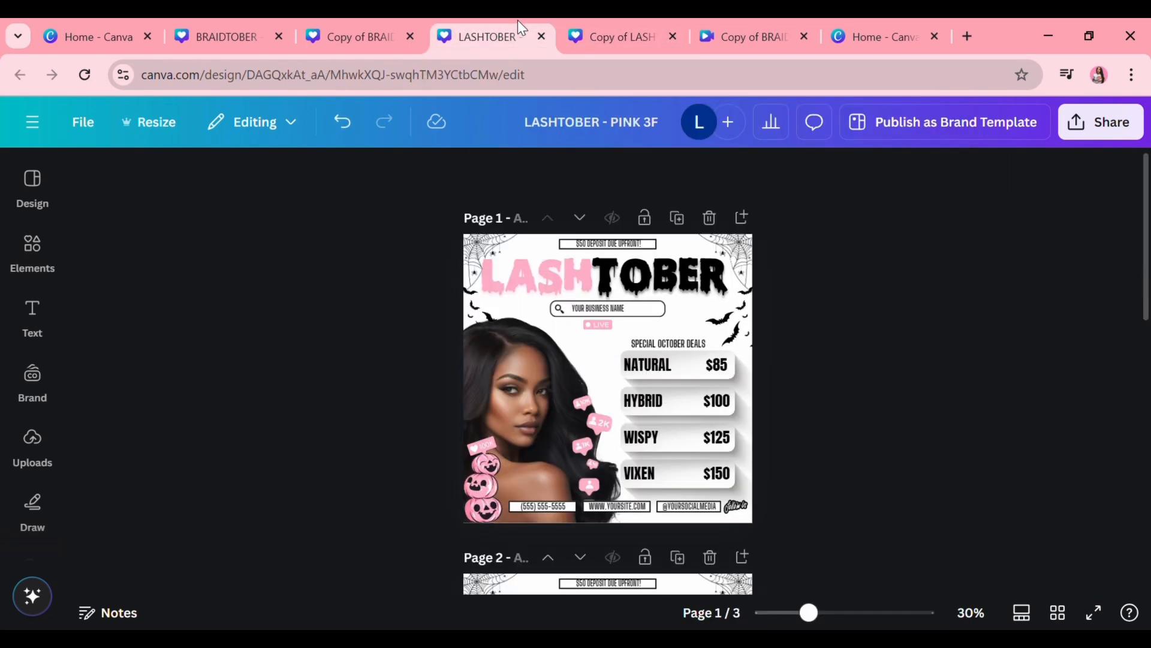
# Step: Paste the copied phone mockup onto page 2 of the LASHTOBER - PINK 3F design
pyautogui.scroll(-5, 495, 333)
pyautogui.click(550, 198)
pyautogui.moveTo(547, 266); pyautogui.dragTo(548, 276)
pyautogui.click(791, 293)
pyautogui.scroll(-3, 797, 270)
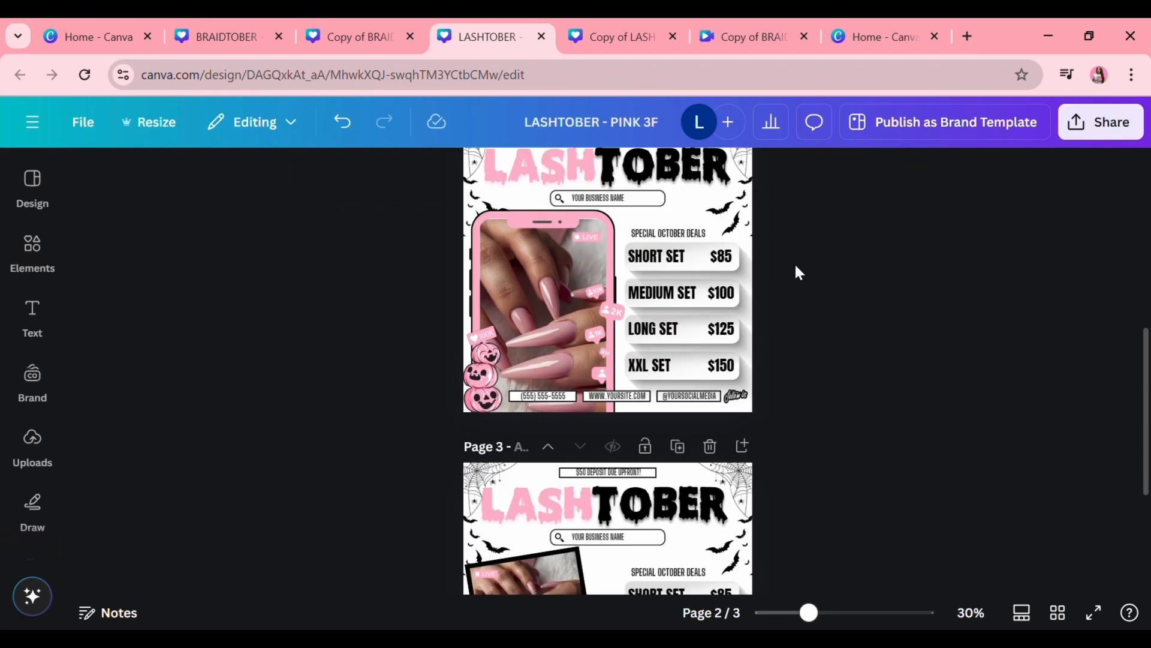
pyautogui.scroll(2, 797, 270)
pyautogui.hotkey('ctrl', 'v')
# Step: Detach the face photo from the pasted phone, put it in page 2's original phone in place of the nails, and delete the emptied phone
pyautogui.rightClick(693, 364)
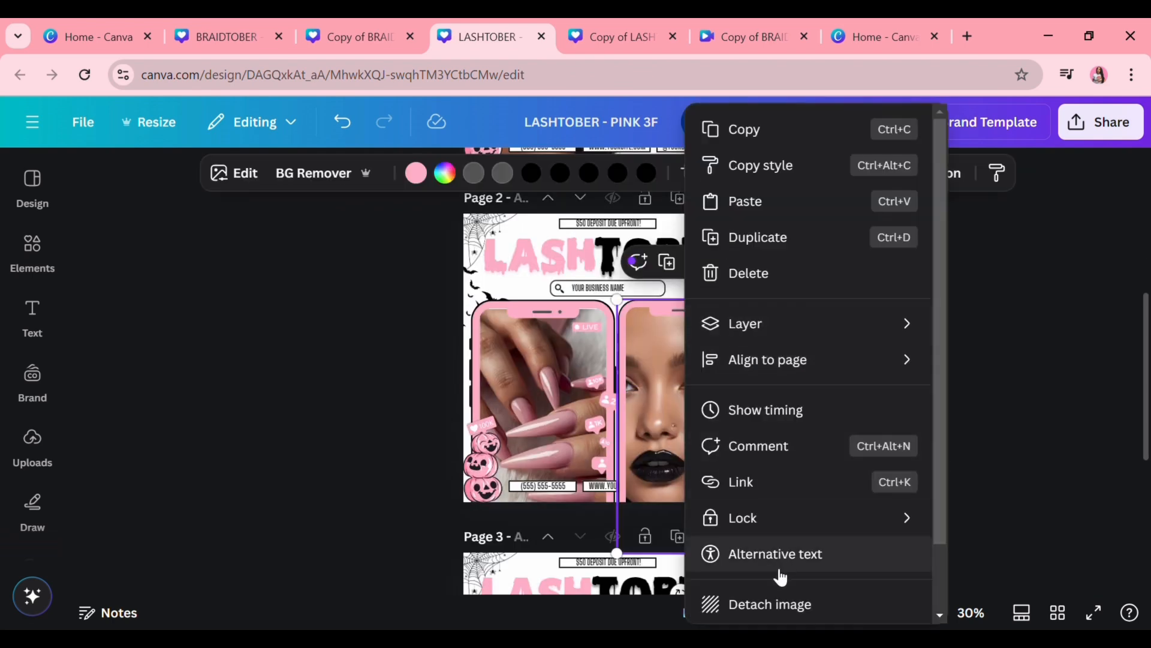
pyautogui.click(770, 604)
pyautogui.moveTo(688, 340); pyautogui.dragTo(542, 384)
pyautogui.click(721, 361)
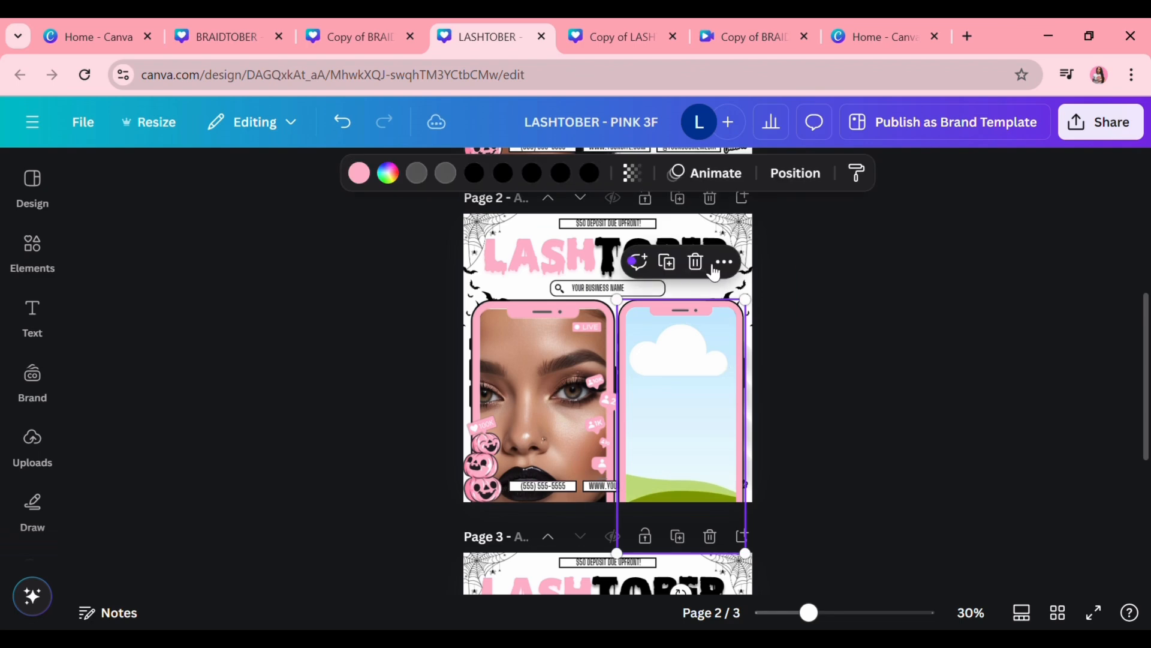
pyautogui.press('Delete')
# Step: Reposition the face photo slightly within the crop of page 2's phone frame
pyautogui.doubleClick(571, 380)
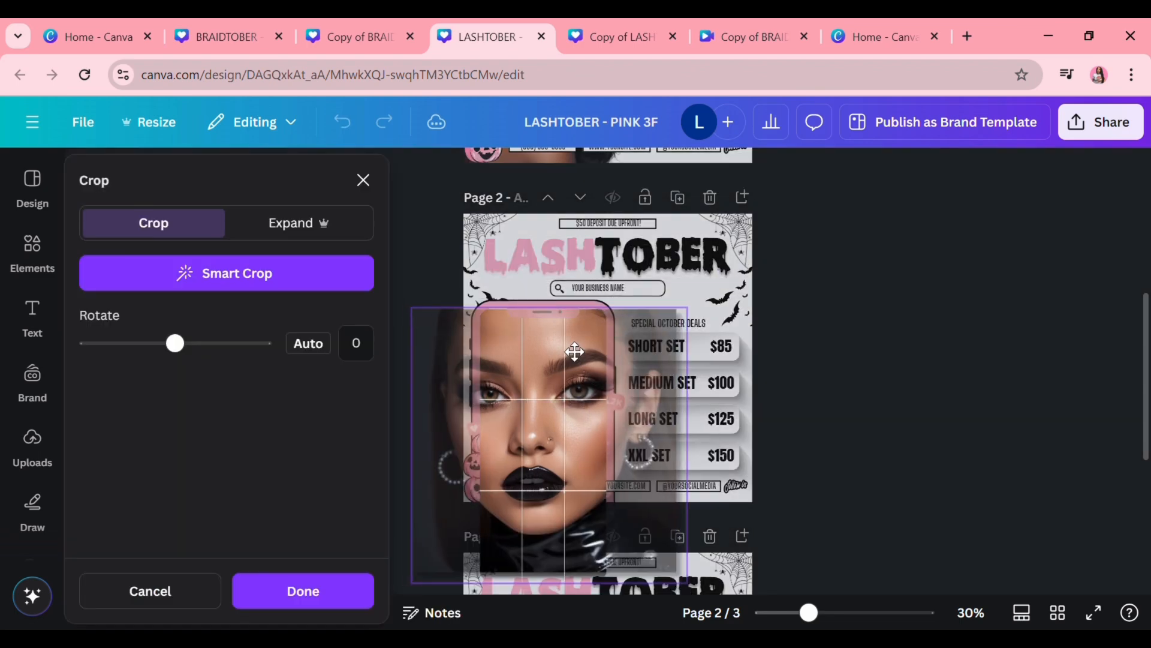
pyautogui.moveTo(574, 352); pyautogui.dragTo(579, 346)
pyautogui.click(810, 345)
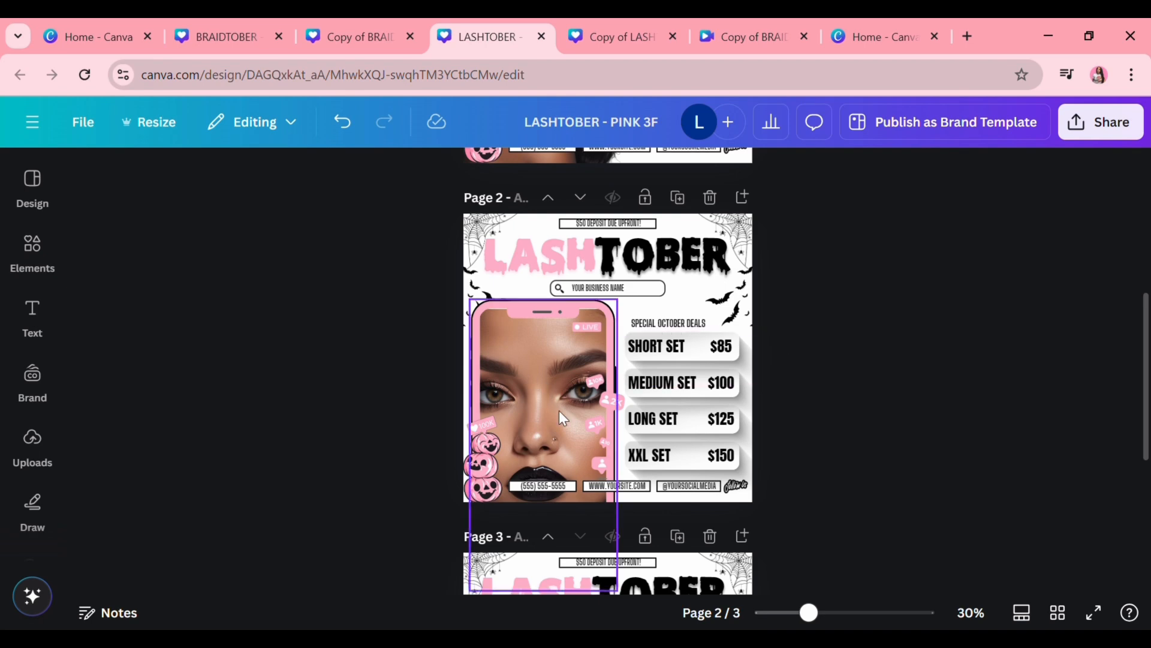
# Step: Shift the pink follower notification bubbles on page 2 outward so they straddle the phone's right edge
pyautogui.click(603, 462)
pyautogui.moveTo(603, 462); pyautogui.dragTo(624, 472)
pyautogui.click(821, 407)
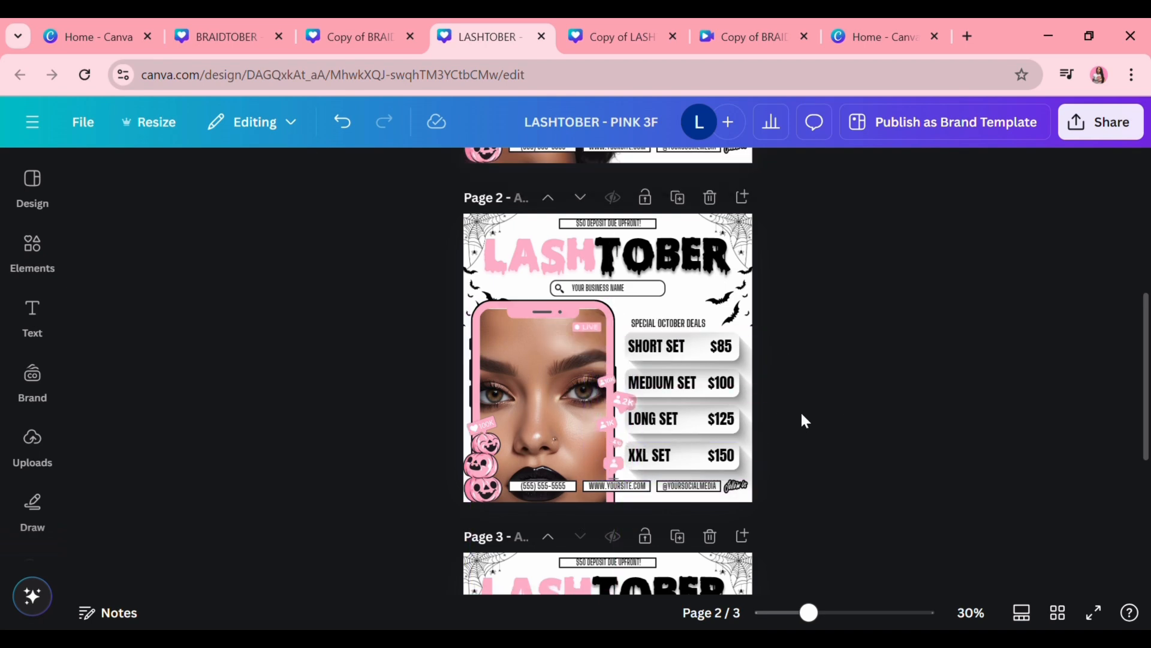
# Step: Copy the pair of tilted photo frames from page 3 of the LASHTember design and paste it onto page 3 of LASHTOBER
pyautogui.scroll(-5, 801, 419)
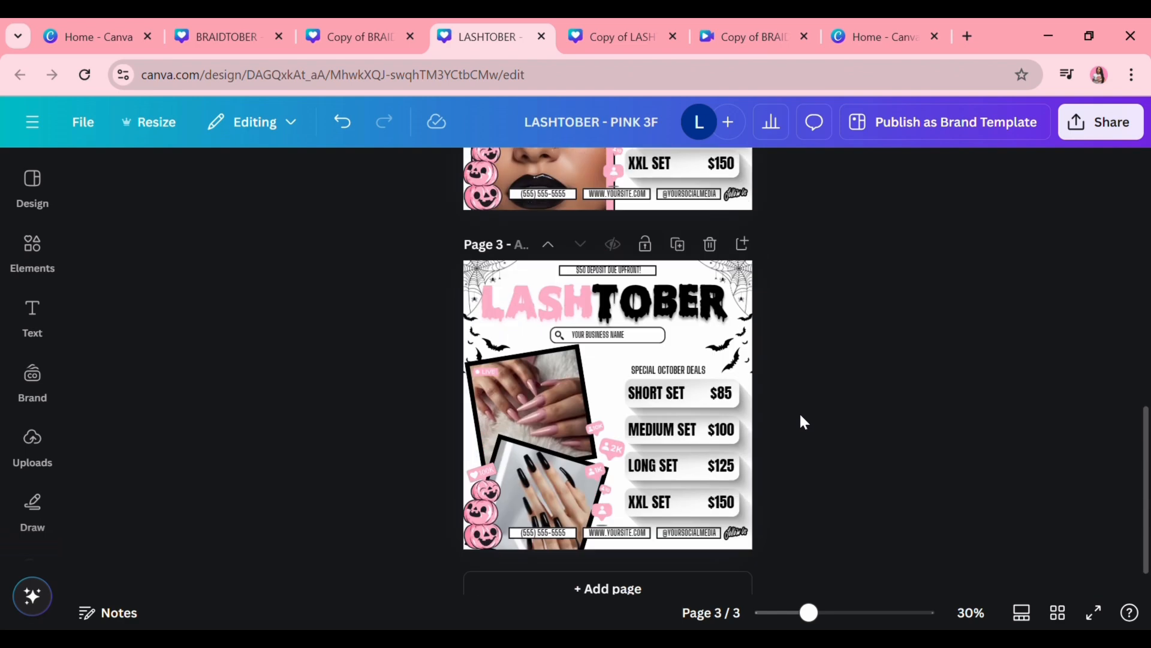
pyautogui.hotkey('ctrl', 'Tab')
pyautogui.scroll(-3, 759, 485)
pyautogui.click(720, 375)
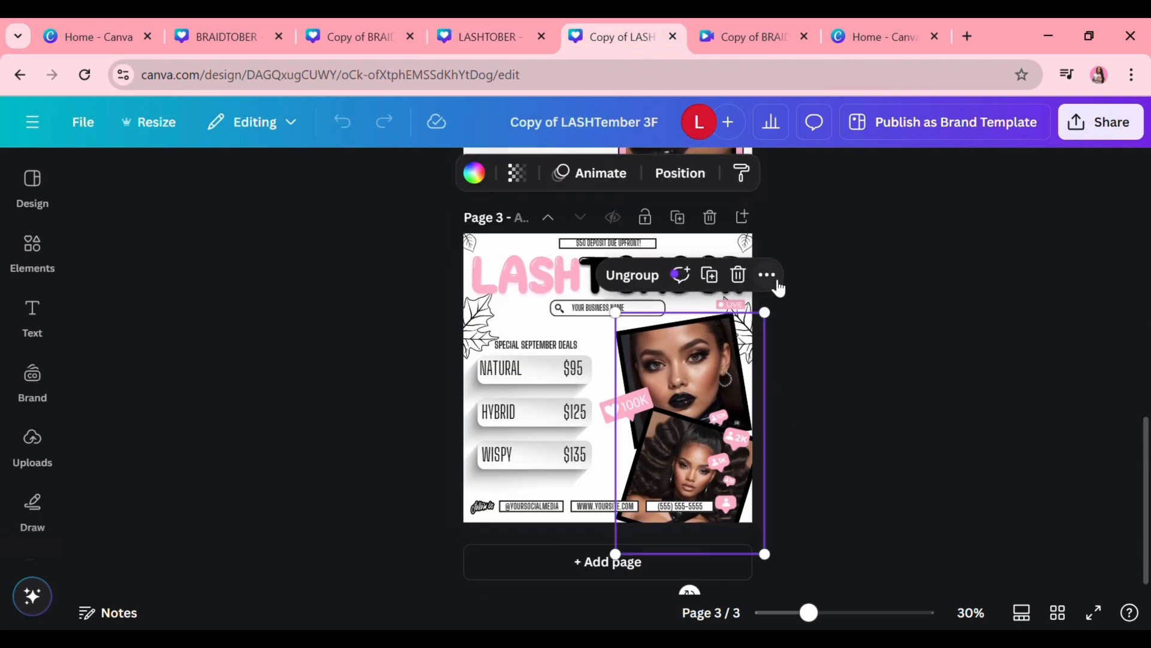
pyautogui.click(767, 275)
pyautogui.click(823, 320)
pyautogui.click(464, 27)
pyautogui.hotkey('ctrl', 'v')
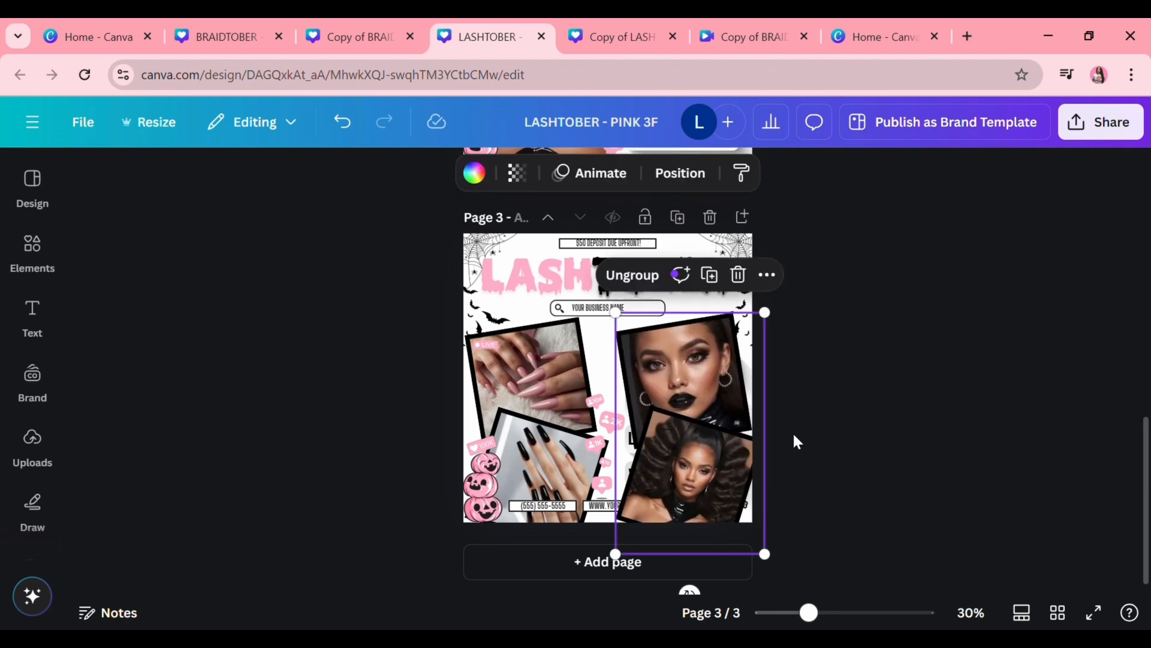
# Step: Ungroup the pasted frames, detach both model photos and place them in page 3's original frames in place of the nail photos
pyautogui.click(657, 275)
pyautogui.rightClick(732, 380)
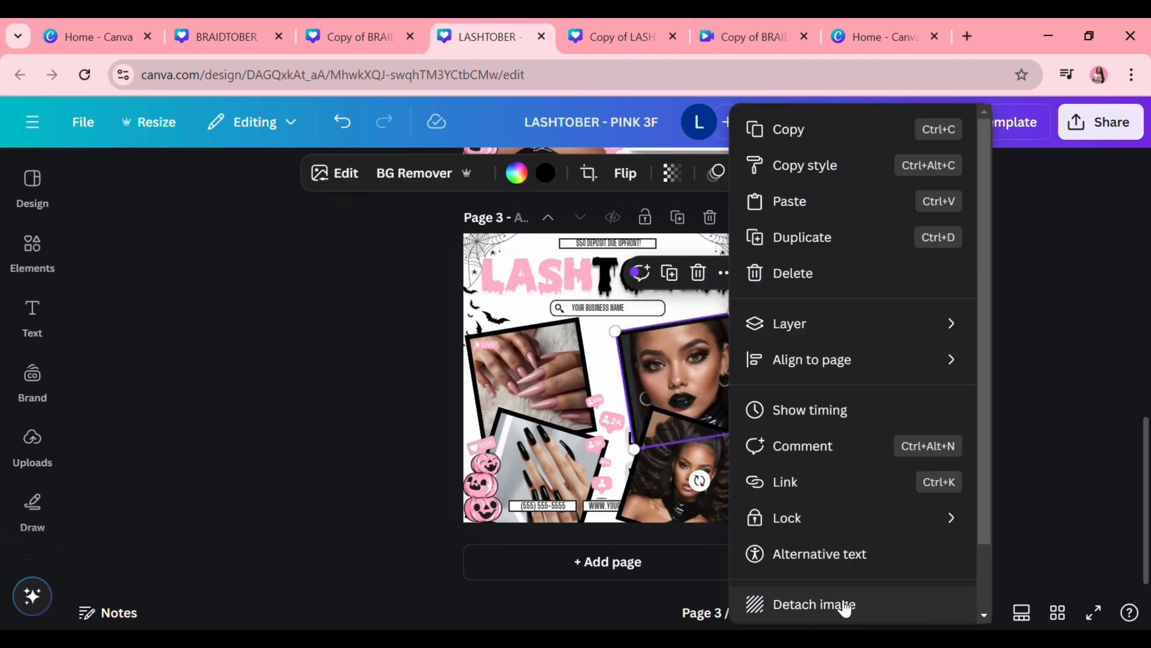
pyautogui.click(827, 603)
pyautogui.moveTo(655, 328); pyautogui.dragTo(510, 379)
pyautogui.rightClick(695, 461)
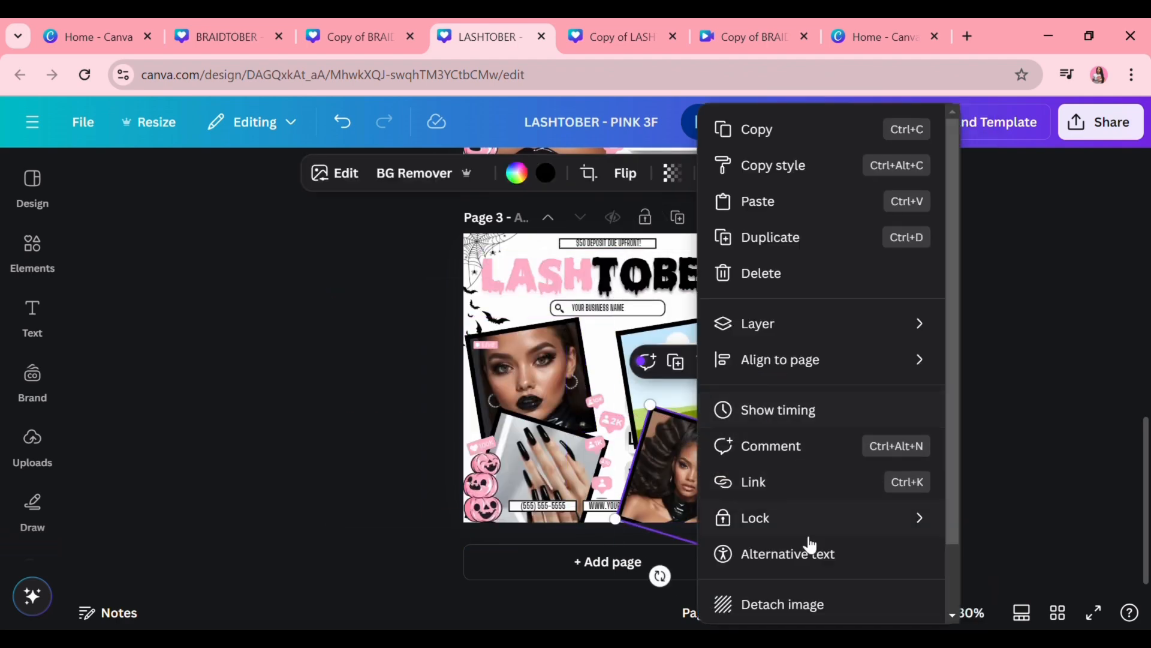
pyautogui.click(809, 603)
pyautogui.moveTo(645, 357); pyautogui.dragTo(535, 465)
# Step: Delete the two emptied photo frames covering the services on page 3
pyautogui.click(729, 386)
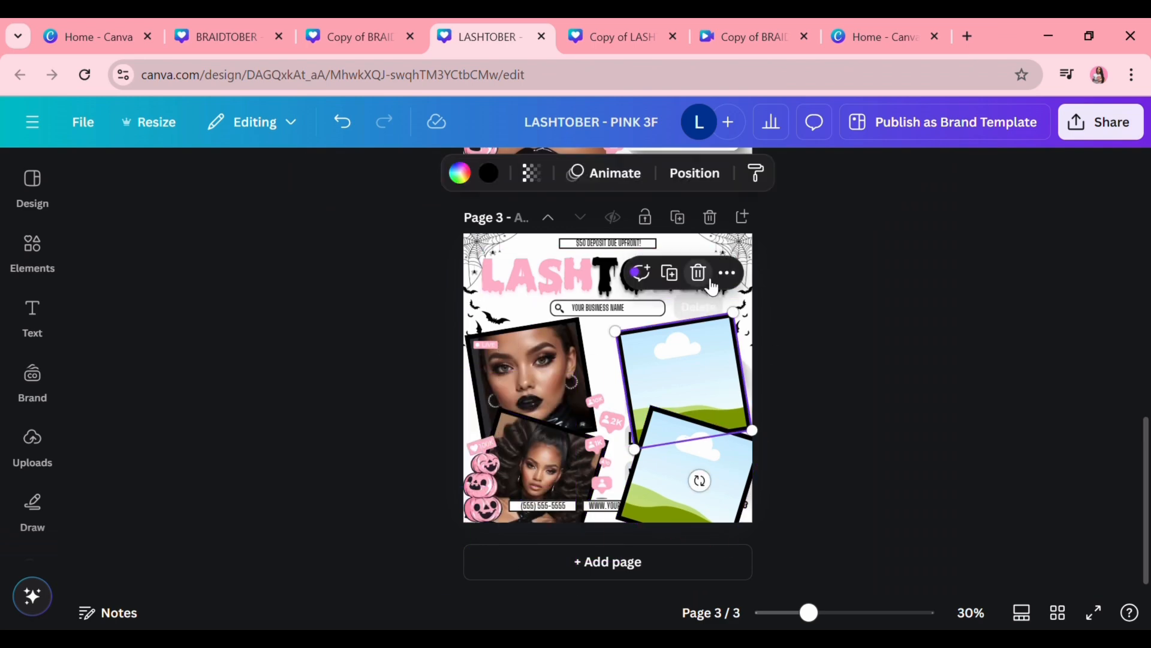
pyautogui.click(699, 273)
pyautogui.click(707, 432)
pyautogui.click(705, 360)
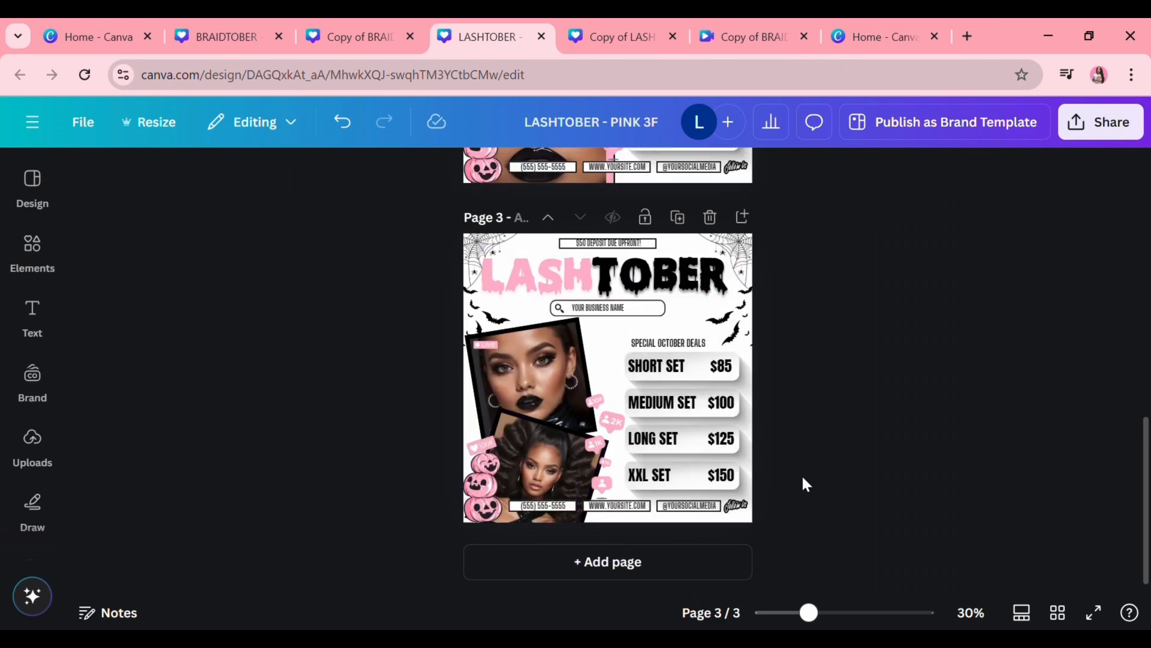
# Step: Copy the four service and price boxes, NATURAL through VIXEN, from page 1
pyautogui.scroll(8, 802, 478)
pyautogui.scroll(-8, 819, 456)
pyautogui.scroll(7, 817, 457)
pyautogui.scroll(1, 820, 464)
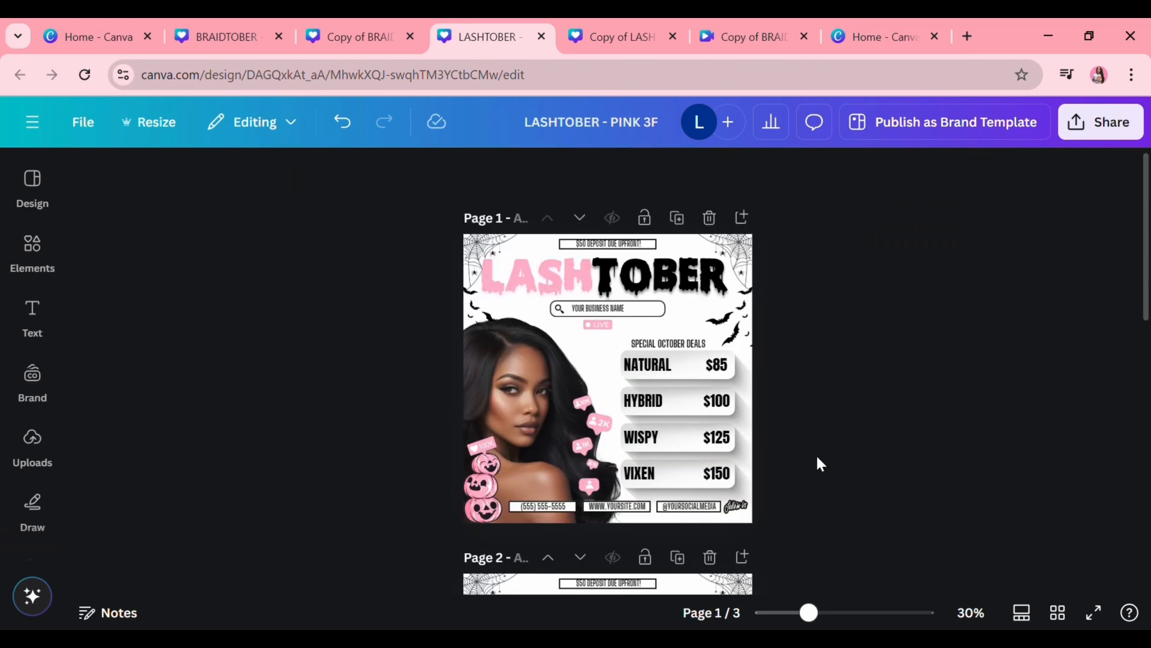
pyautogui.scroll(-8, 815, 365)
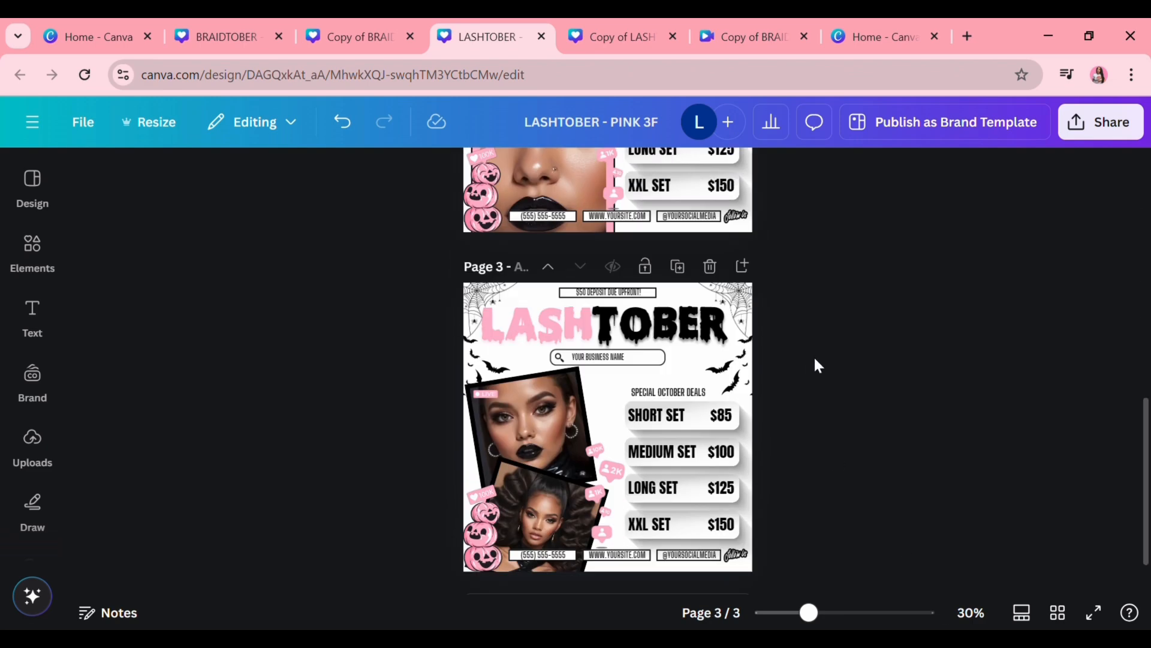
pyautogui.scroll(8, 815, 365)
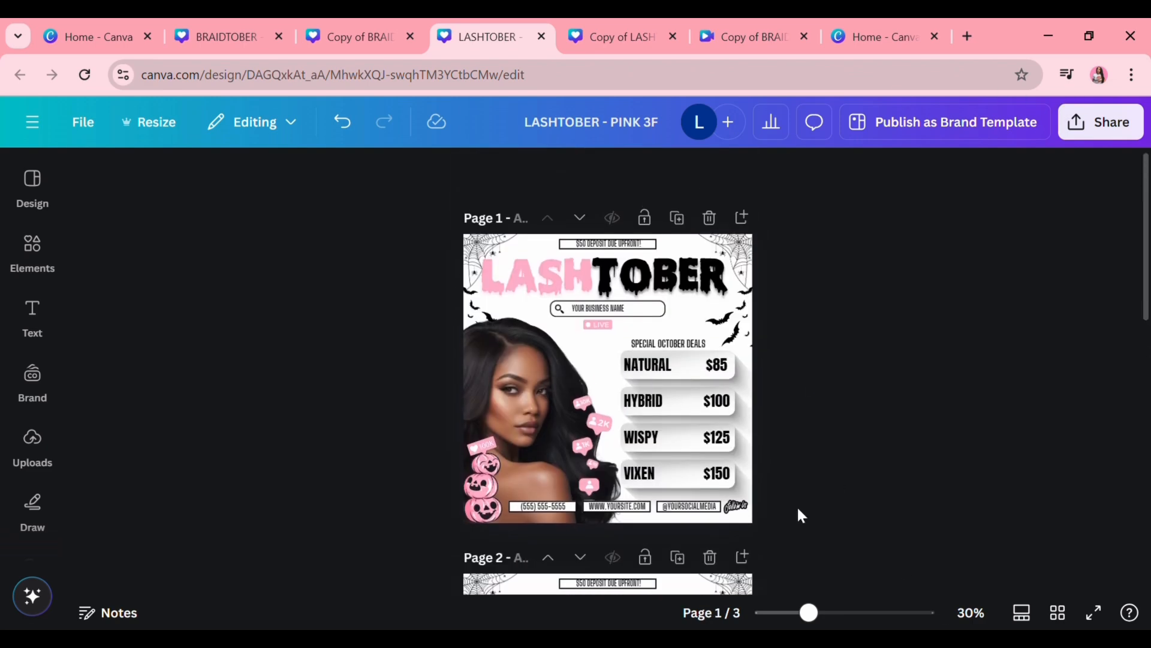
pyautogui.moveTo(809, 612)
pyautogui.mouseDown()
pyautogui.moveTo(838, 612)
pyautogui.moveTo(828, 612)
pyautogui.mouseUp()
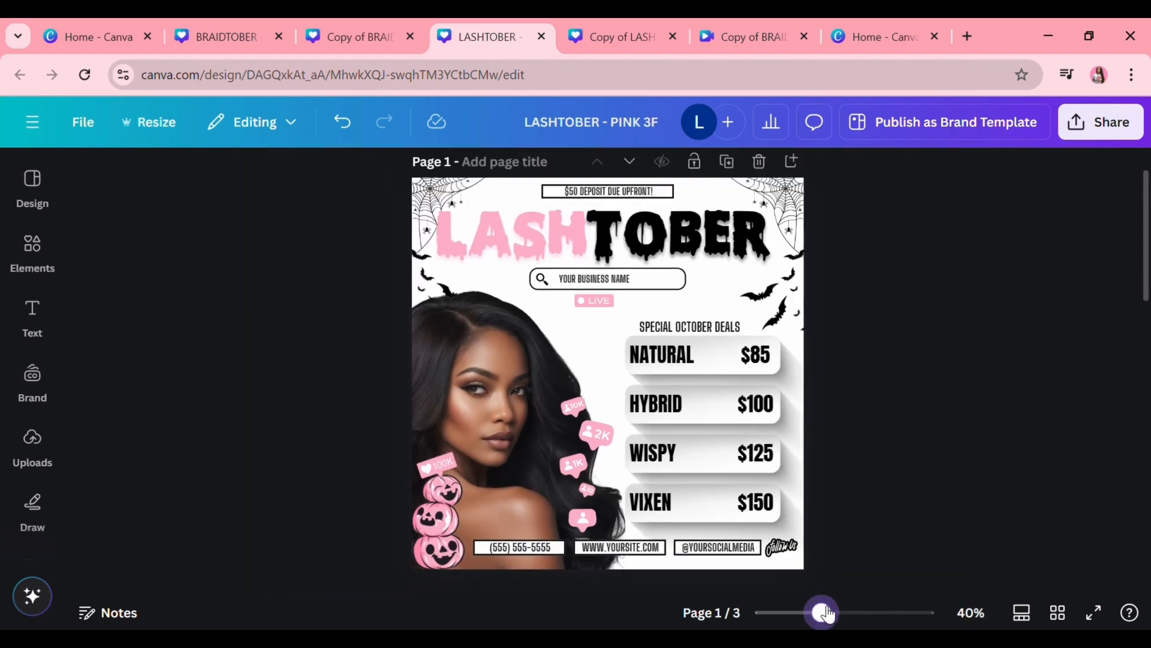
pyautogui.moveTo(814, 363); pyautogui.dragTo(725, 483)
pyautogui.rightClick(714, 401)
pyautogui.click(809, 134)
# Step: Replace the four old service boxes on page 2 with the boxes copied from page 1
pyautogui.scroll(-8, 770, 360)
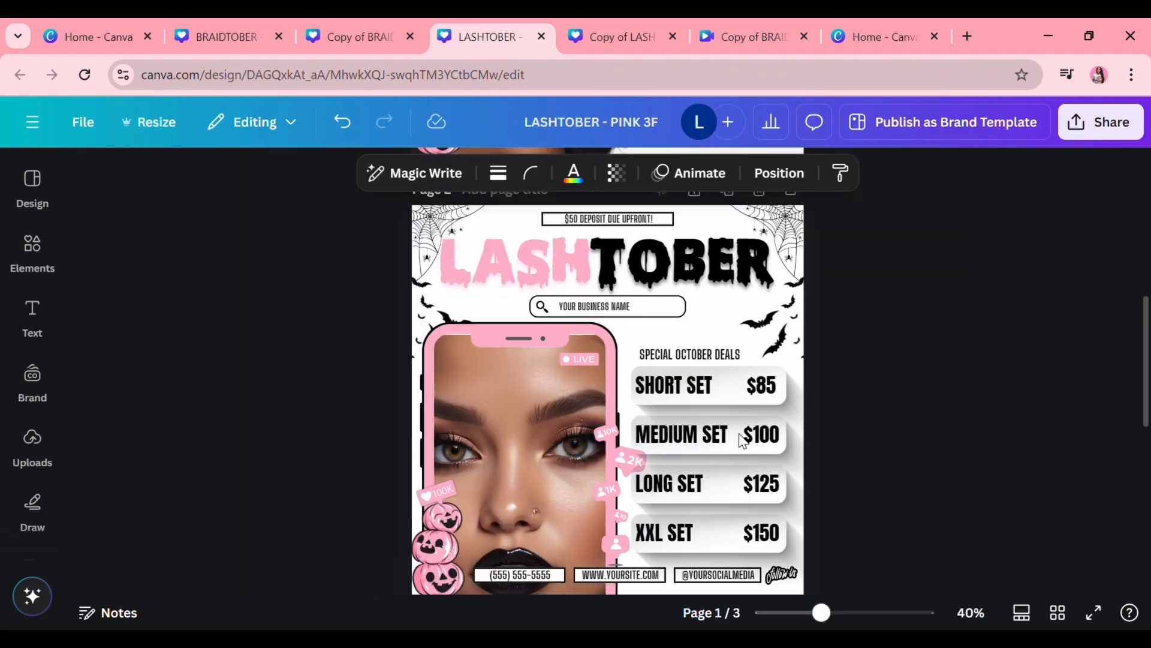
pyautogui.moveTo(821, 362); pyautogui.dragTo(757, 515)
pyautogui.press('Delete')
pyautogui.hotkey('ctrl', 'v')
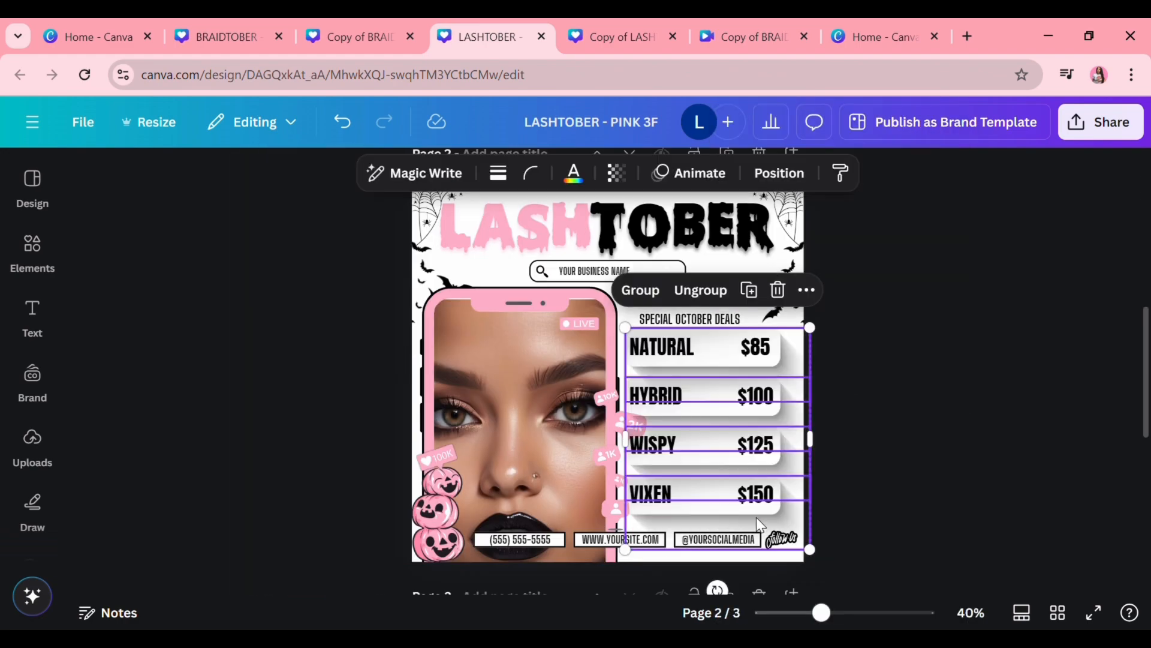
# Step: Nudge page 2's pasted service boxes slightly right and down, and move their layers to directly above the phone mockup
pyautogui.moveTo(658, 497); pyautogui.dragTo(664, 499)
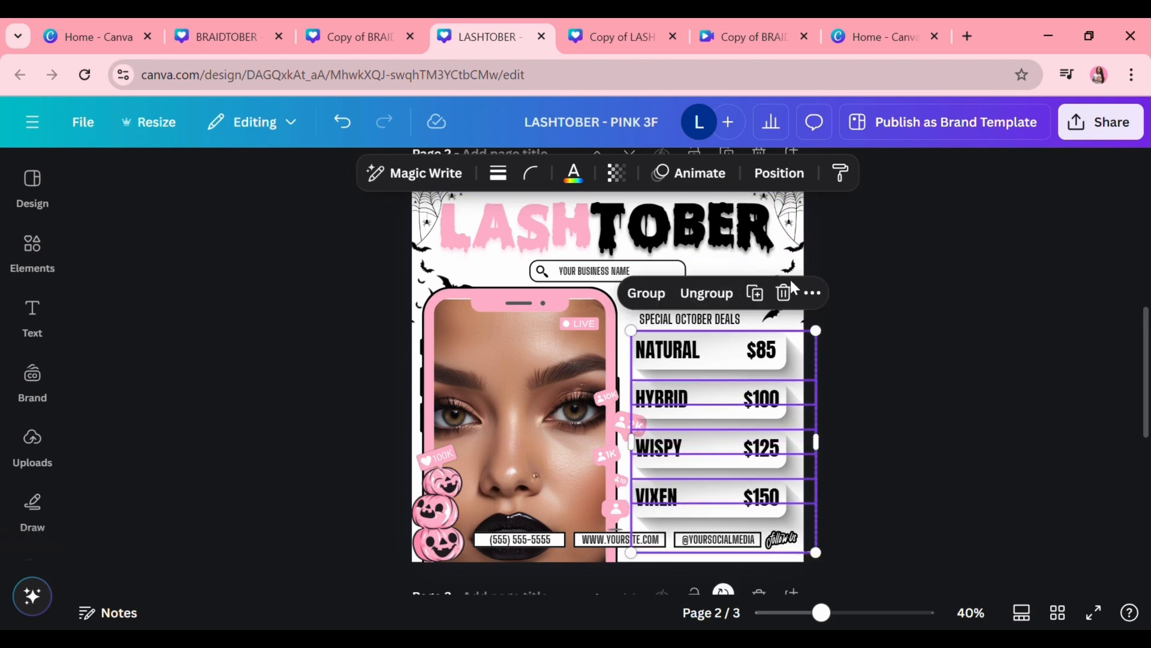
pyautogui.click(773, 174)
pyautogui.moveTo(306, 336); pyautogui.dragTo(288, 270)
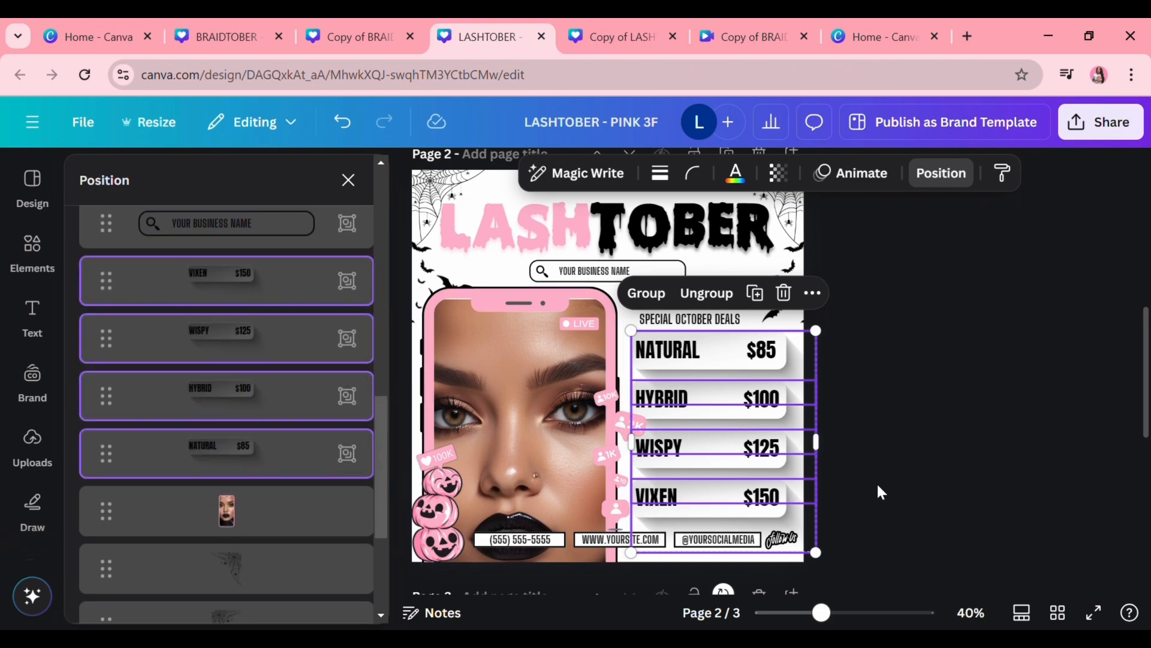
# Step: Copy the repositioned service boxes from page 2 and paste them onto page 3 in place of the old set names
pyautogui.scroll(5, 839, 483)
pyautogui.scroll(-8, 837, 477)
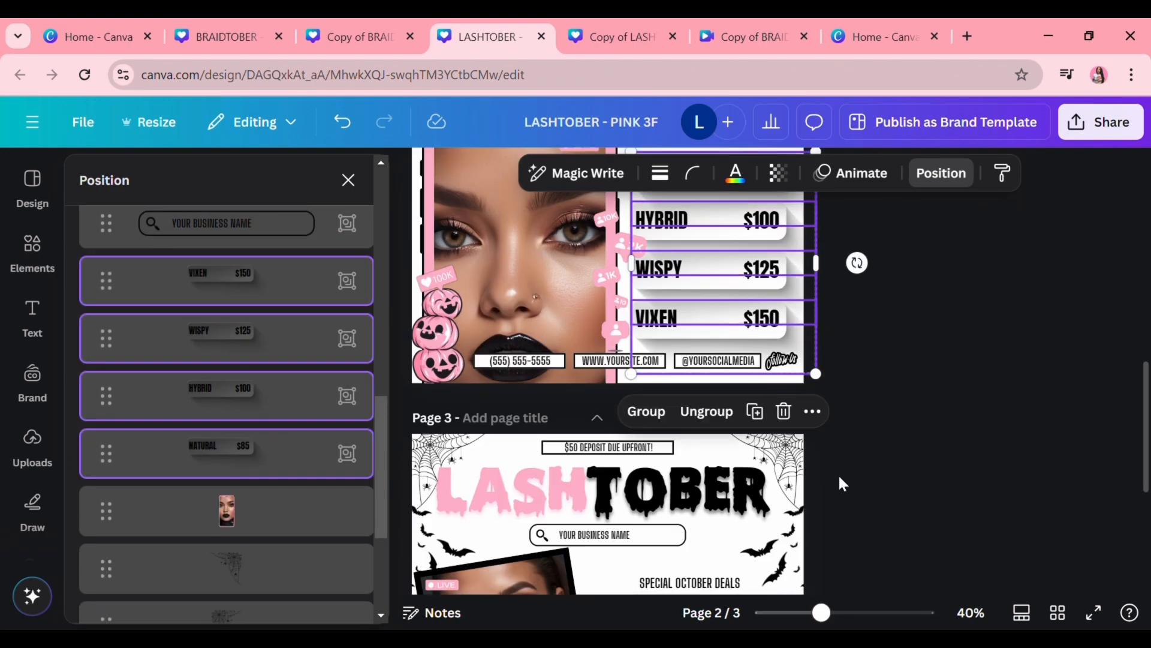
pyautogui.scroll(3, 810, 429)
pyautogui.rightClick(778, 352)
pyautogui.click(863, 123)
pyautogui.scroll(-8, 750, 423)
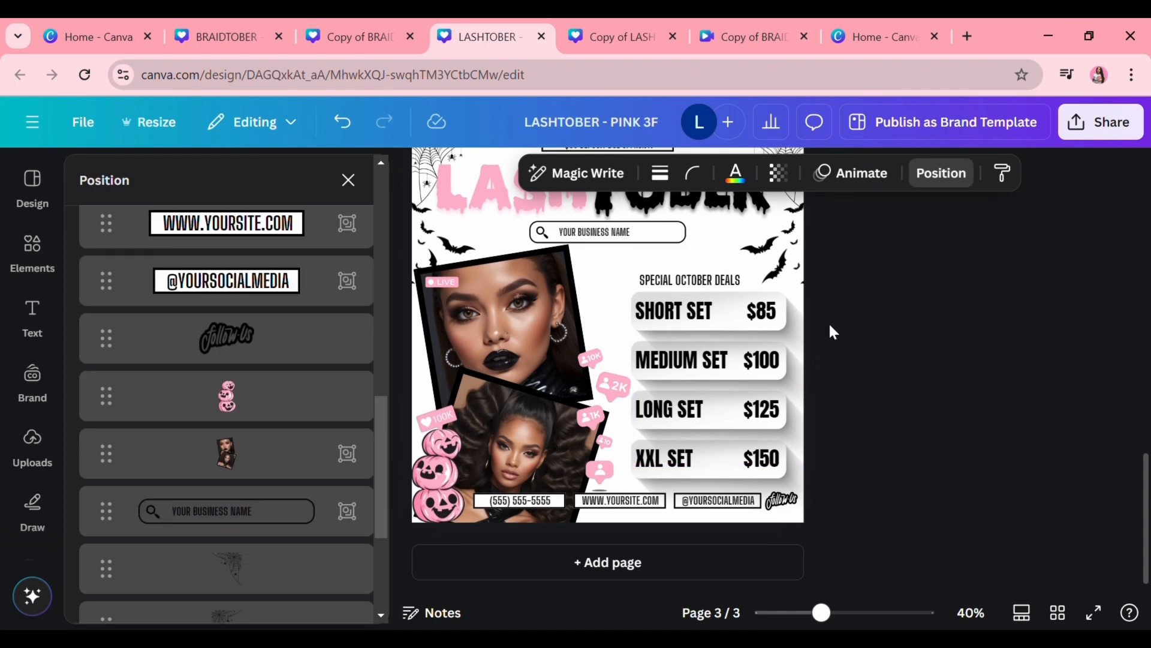
pyautogui.hotkey('ctrl', 'v')
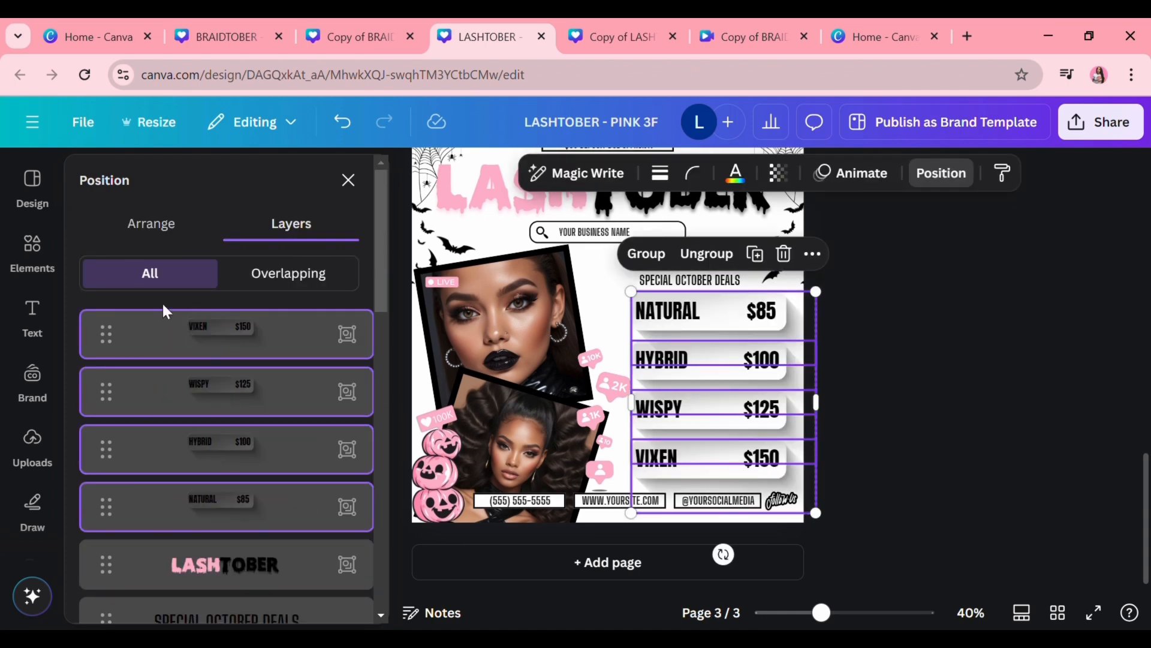
# Step: Move the pasted service boxes lower in page 3's layer order
pyautogui.moveTo(166, 311); pyautogui.dragTo(270, 414)
pyautogui.click(887, 477)
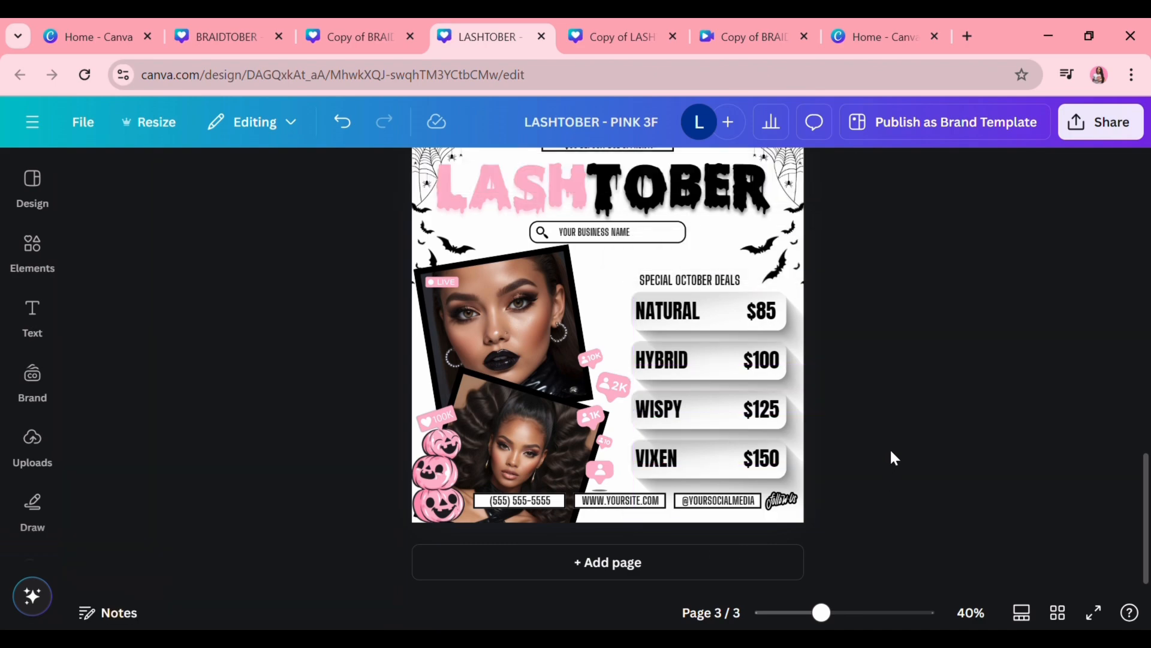
pyautogui.scroll(10, 894, 459)
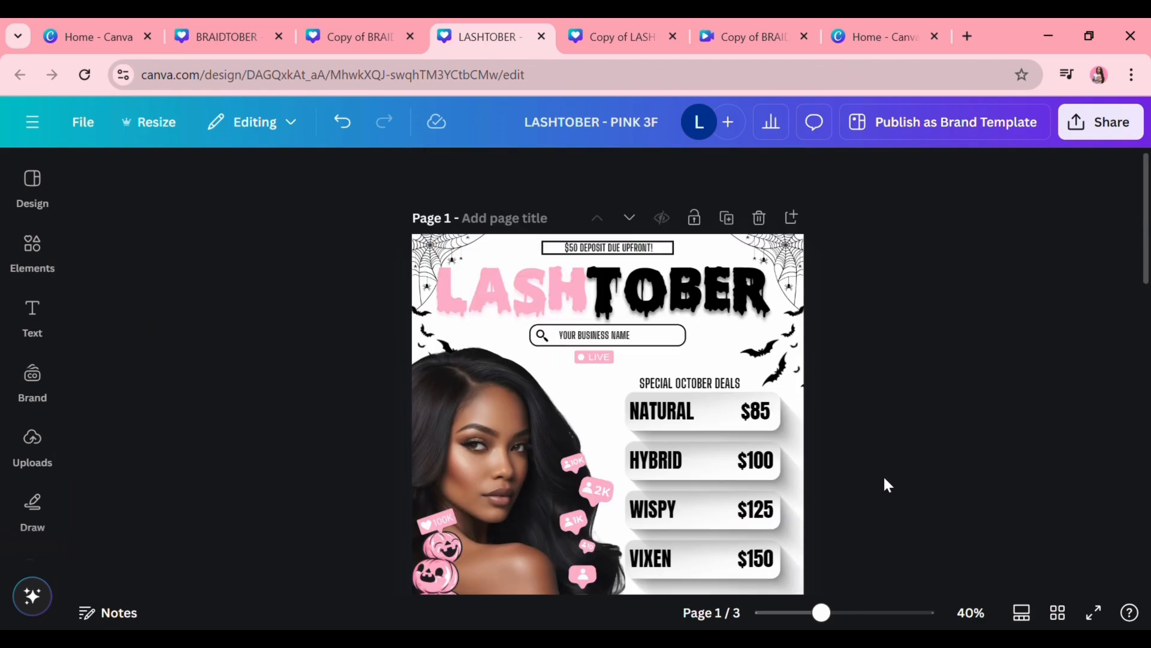
# Step: Review page 1 and the upper part of page 2 of the LASHTOBER flyer, checking titles, service boxes and photos
pyautogui.scroll(-10, 831, 515)
pyautogui.scroll(5, 840, 497)
pyautogui.scroll(3, 849, 507)
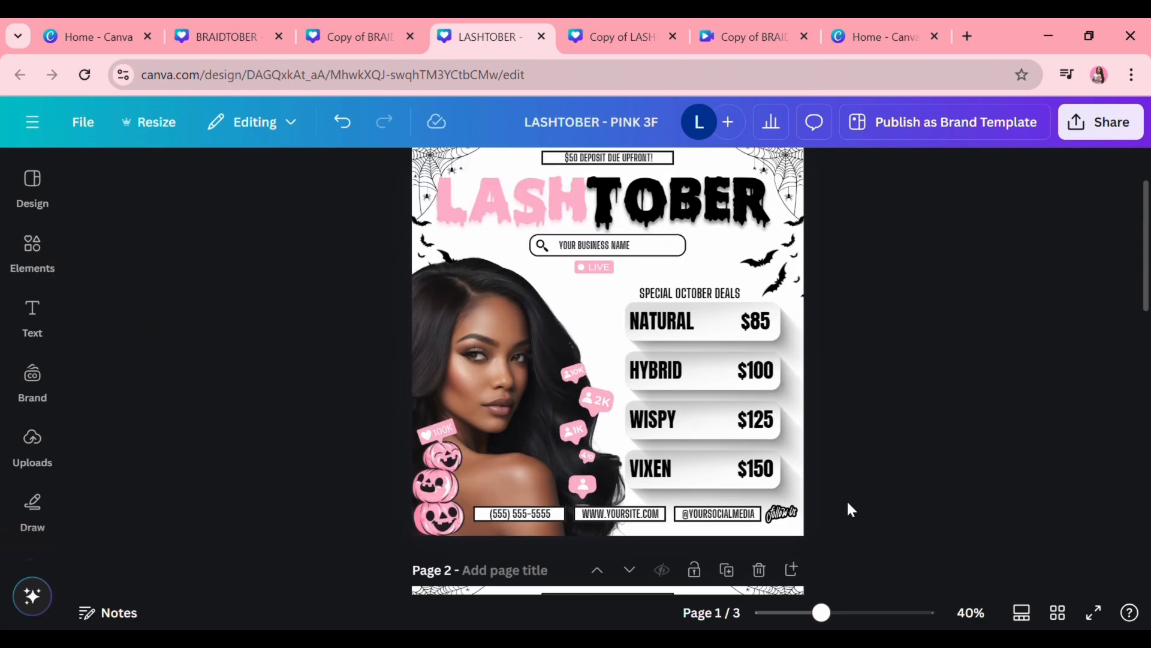
pyautogui.scroll(-5, 848, 503)
pyautogui.scroll(8, 846, 507)
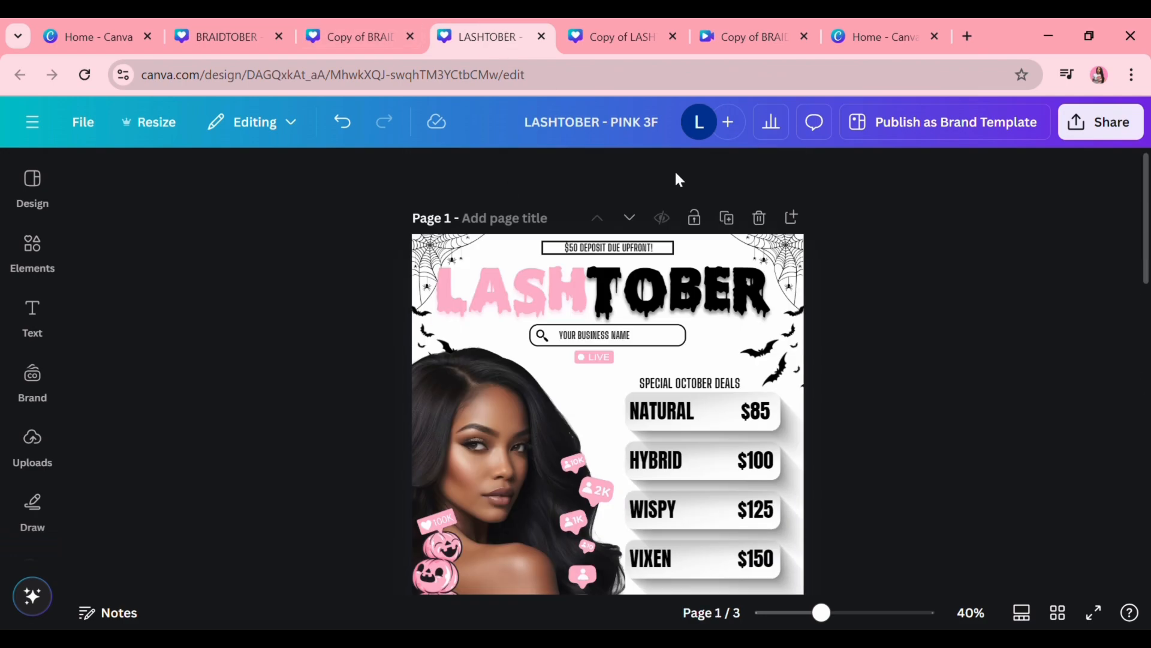
pyautogui.scroll(4, 913, 569)
pyautogui.scroll(-1, 660, 455)
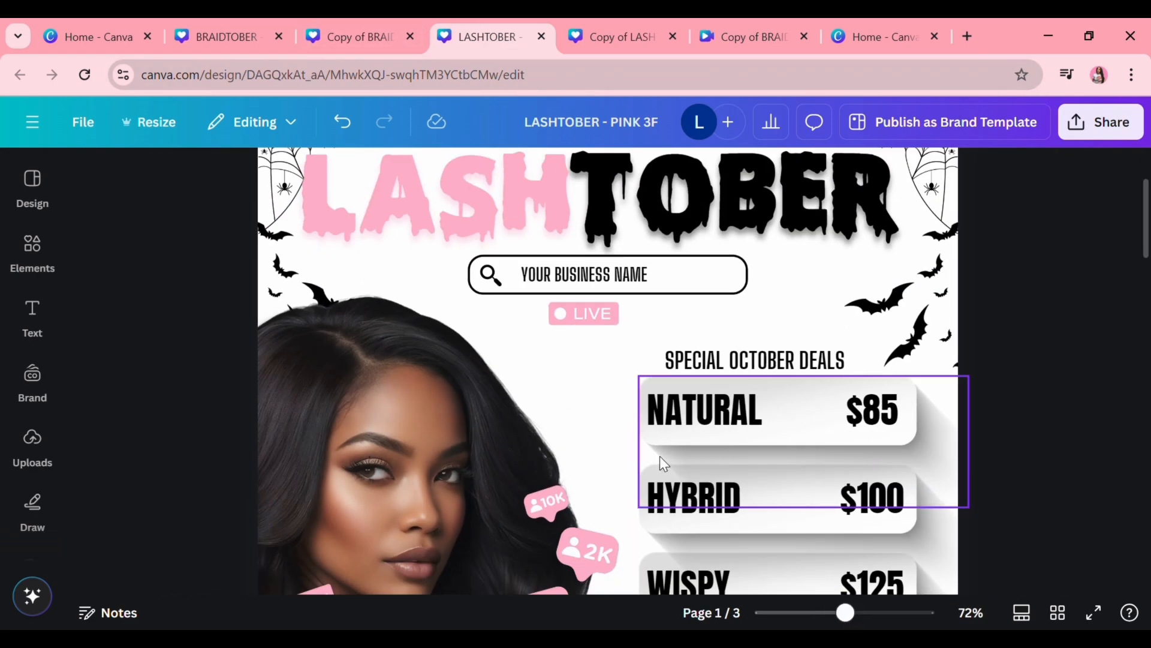
pyautogui.scroll(2, 660, 456)
pyautogui.scroll(-3, 656, 460)
pyautogui.scroll(-4, 655, 455)
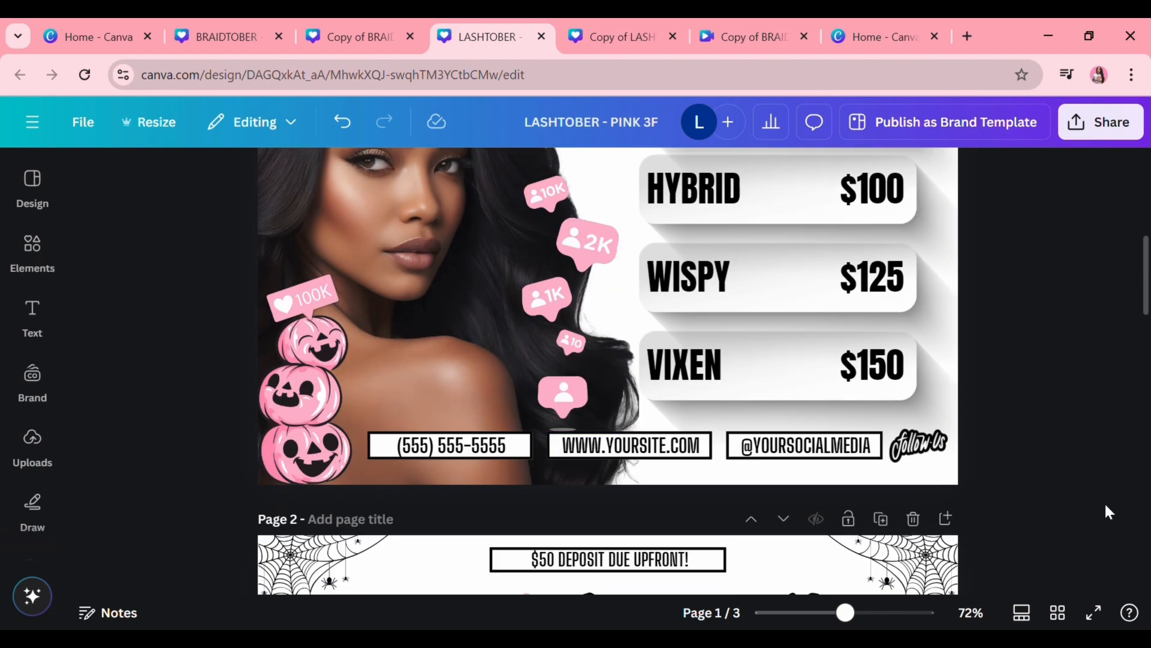
pyautogui.scroll(7, 1029, 499)
pyautogui.scroll(-1, 1029, 499)
pyautogui.scroll(-7, 1029, 502)
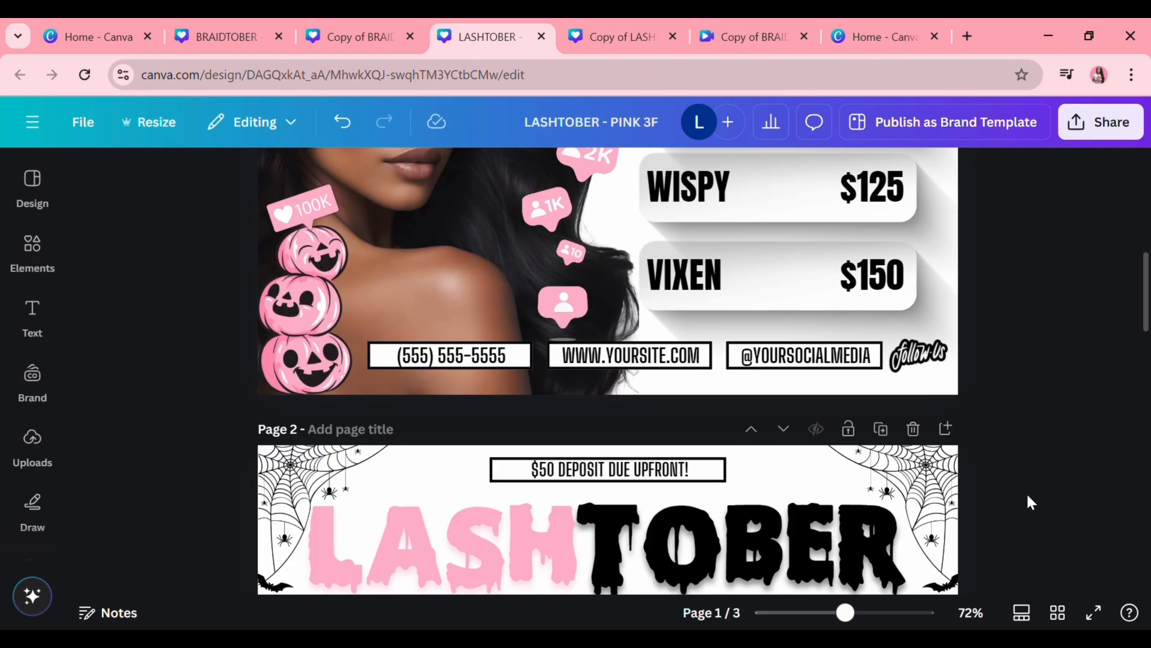
pyautogui.scroll(-4, 1029, 501)
pyautogui.scroll(-2, 1028, 502)
pyautogui.scroll(1, 1028, 501)
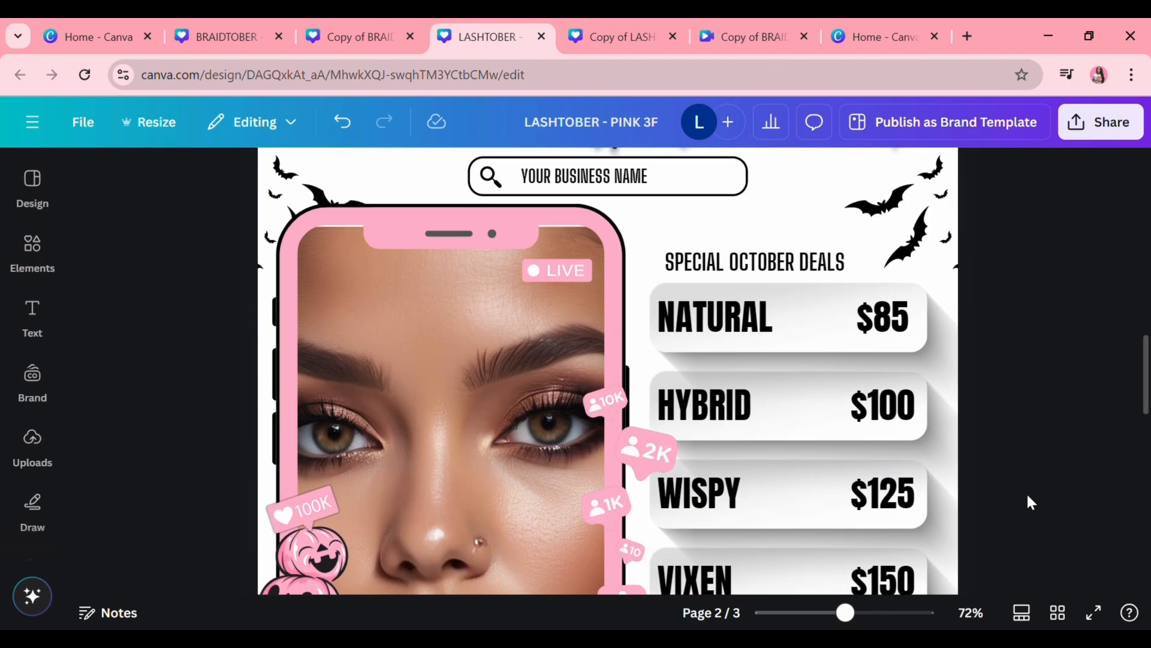
# Step: Adjust the crop and placement of the close-up eye photo inside page 2's phone mockup
pyautogui.doubleClick(398, 359)
pyautogui.moveTo(543, 413); pyautogui.dragTo(539, 385)
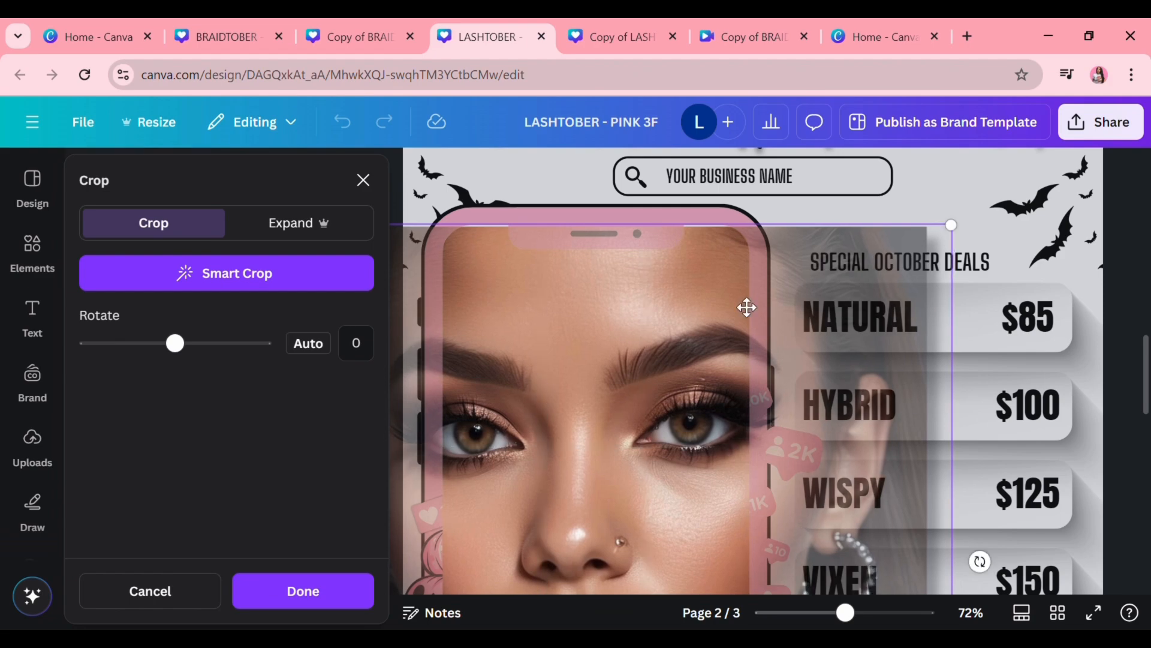
pyautogui.moveTo(970, 226); pyautogui.dragTo(965, 226)
pyautogui.click(1113, 448)
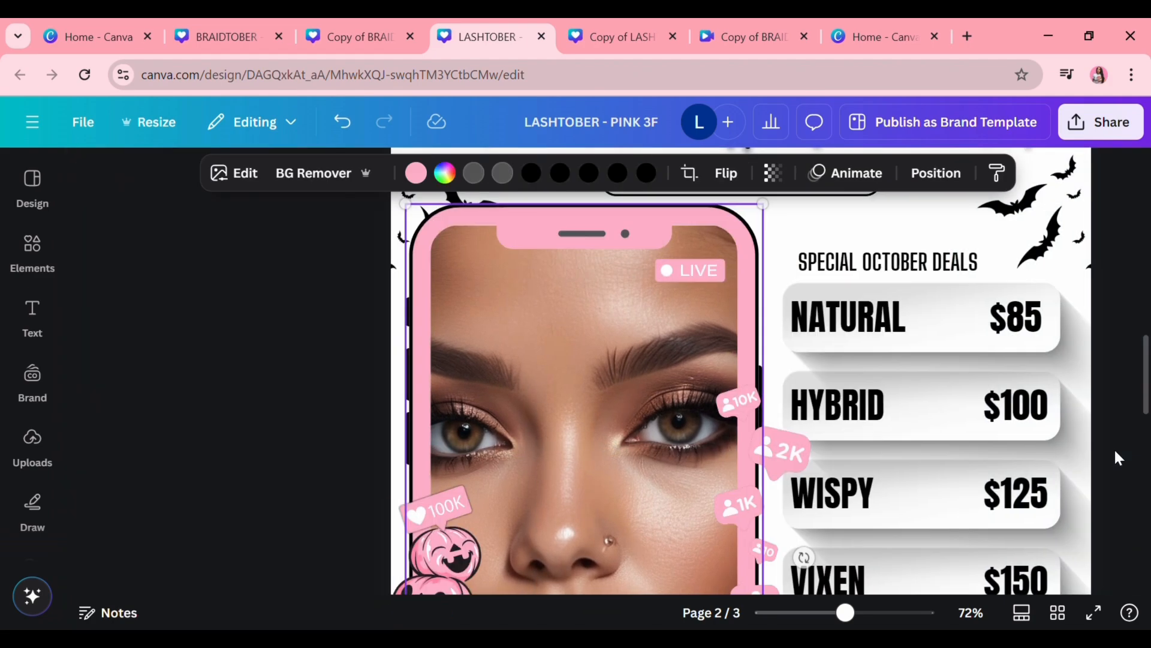
# Step: Review all three LASHTOBER flyer pages for consistent titles, photos, service boxes and contact details
pyautogui.scroll(-5, 1079, 504)
pyautogui.scroll(9, 1059, 510)
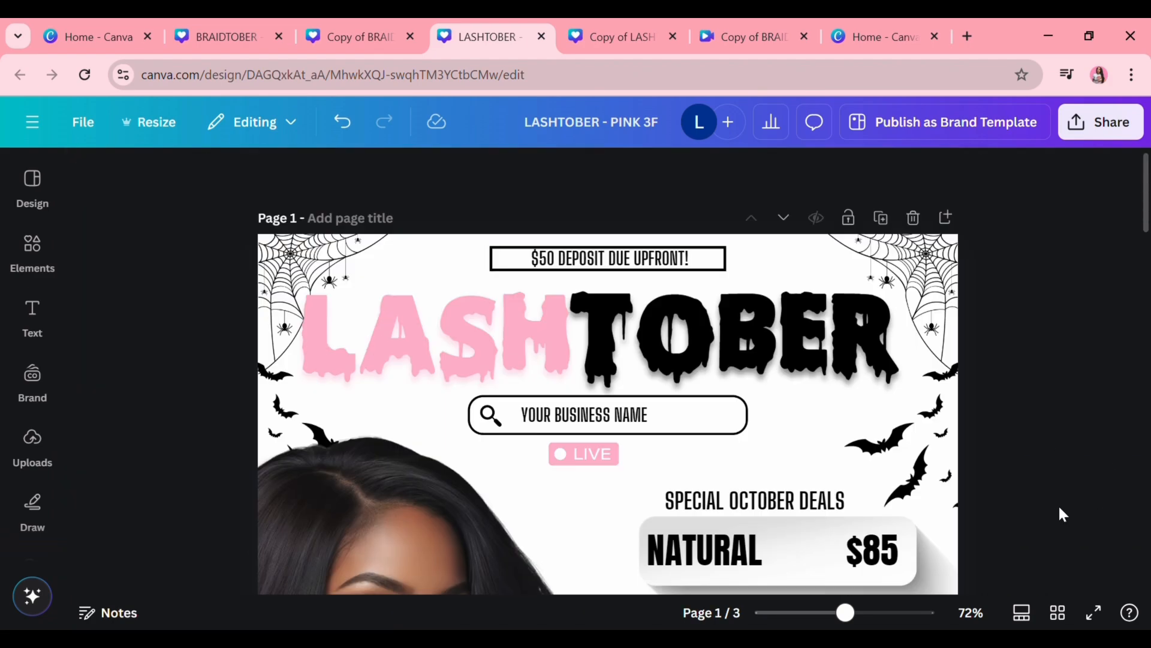
pyautogui.scroll(-6, 1049, 483)
pyautogui.scroll(-10, 1048, 480)
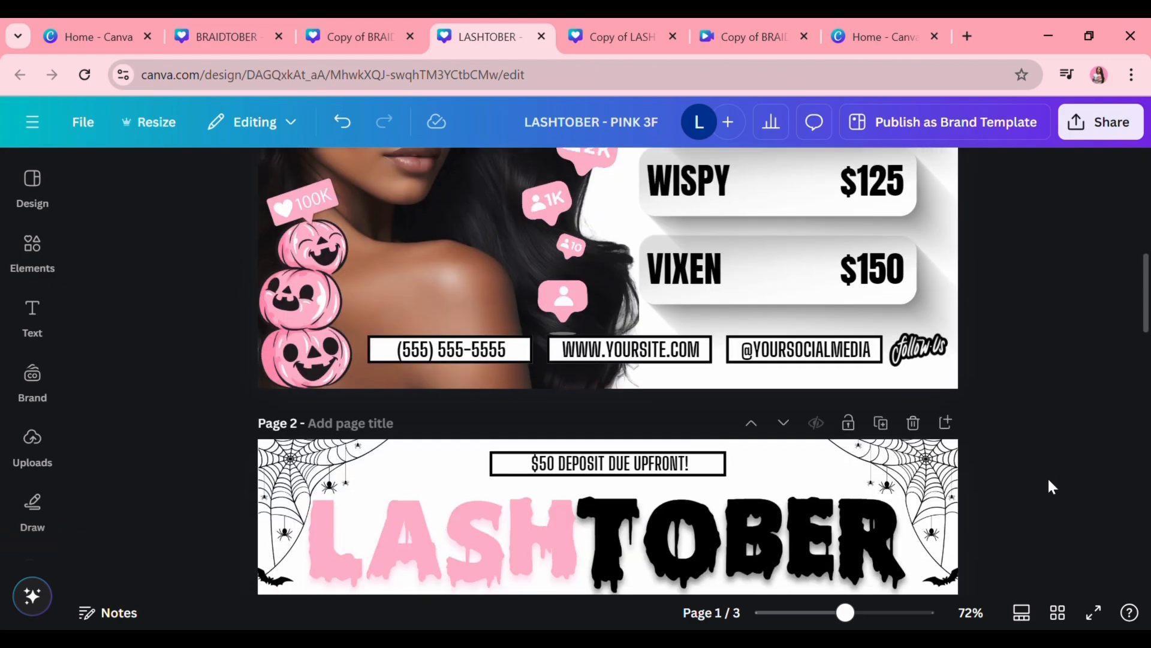
pyautogui.scroll(-10, 1047, 476)
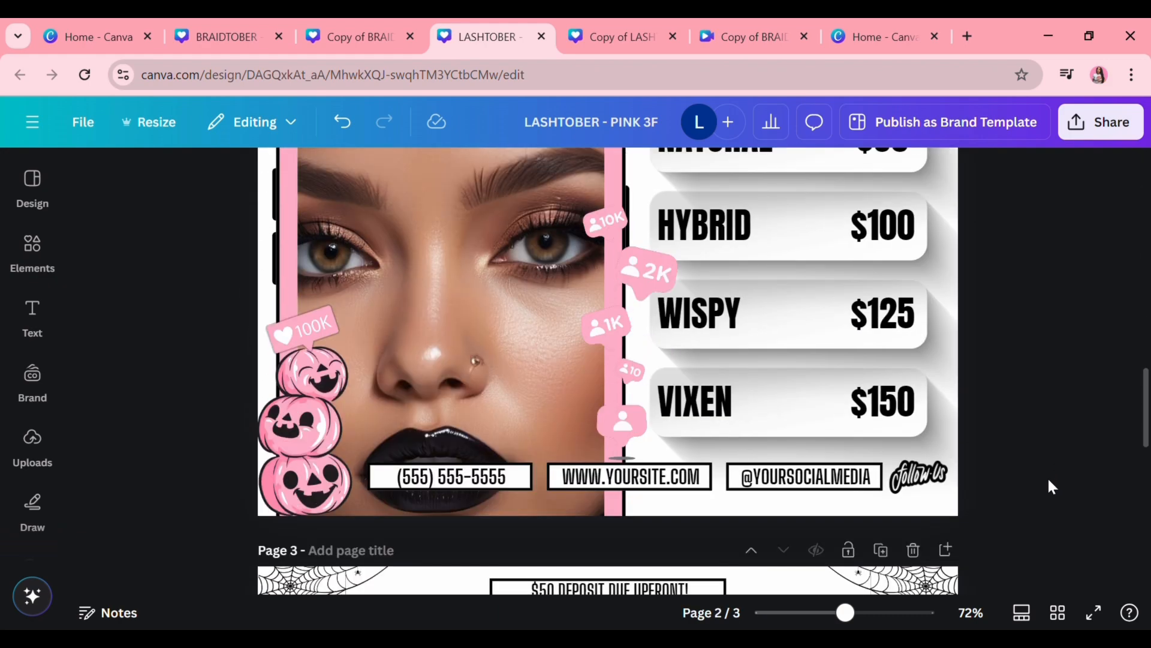
pyautogui.scroll(-3, 1047, 476)
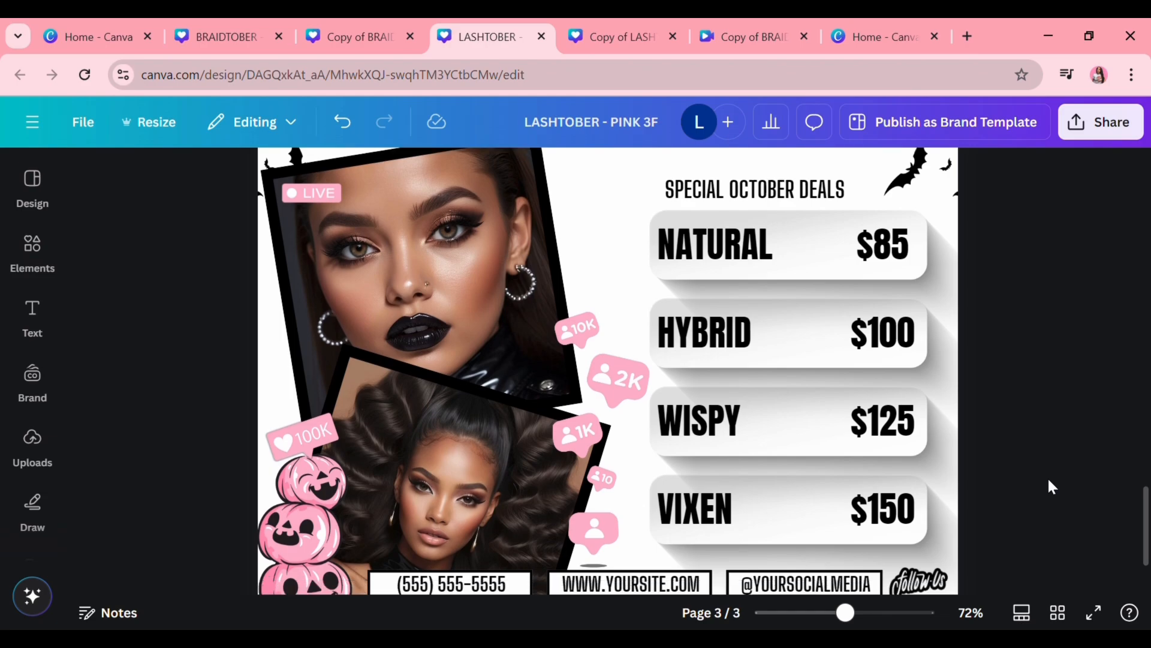
pyautogui.scroll(20, 1106, 557)
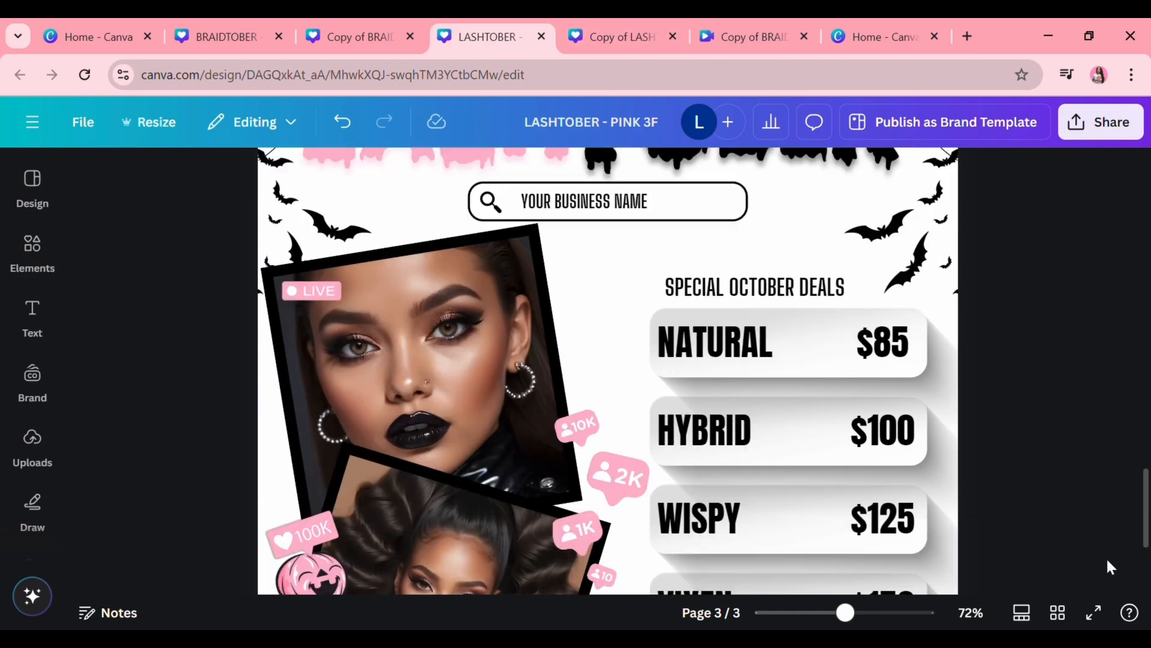
pyautogui.scroll(-15, 1067, 538)
pyautogui.scroll(-12, 1063, 534)
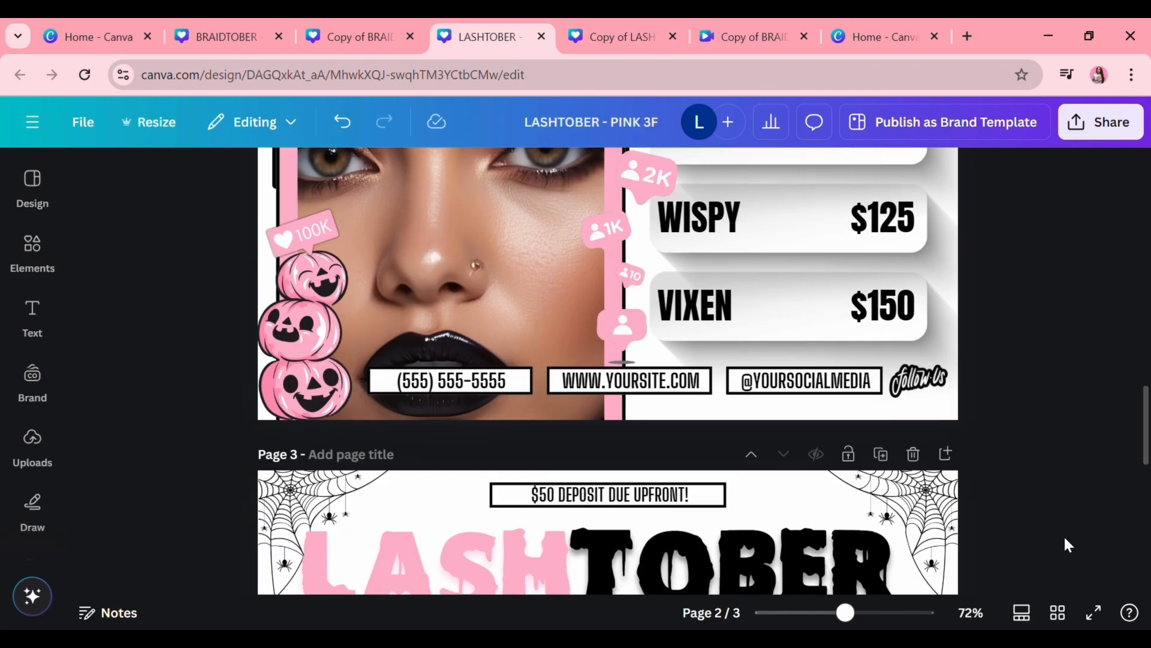
pyautogui.scroll(20, 1063, 546)
# Step: Close the Copy of LASHTember 3F design and return to the LASHTOBER - PINK 3F flyer
pyautogui.click(750, 36)
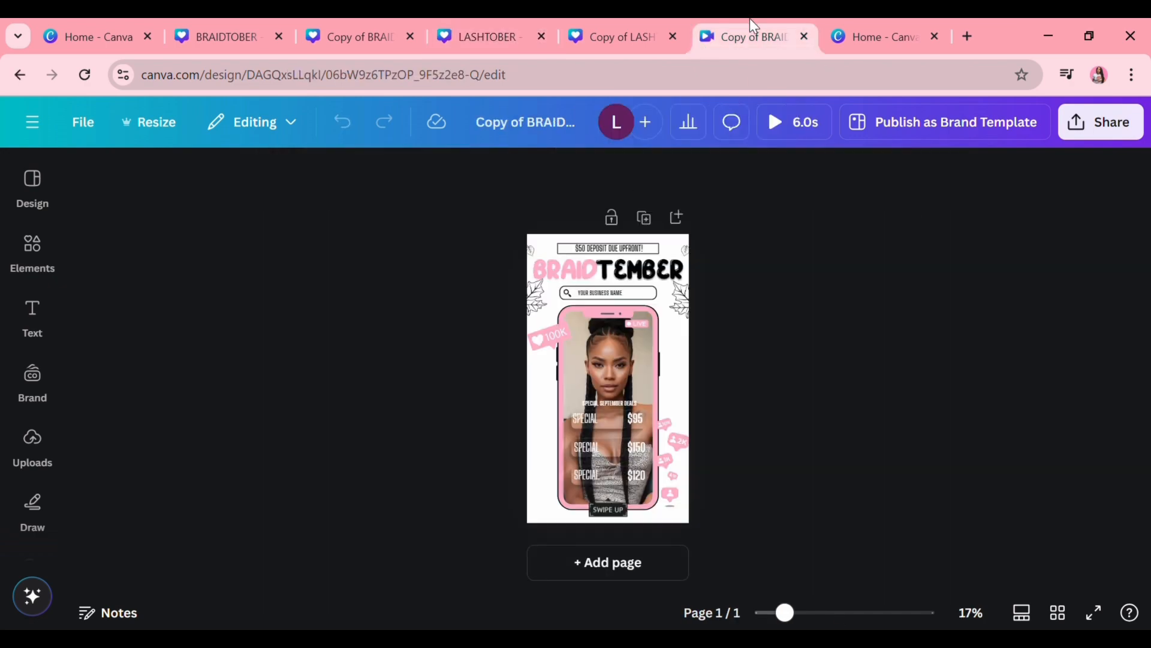
pyautogui.click(638, 25)
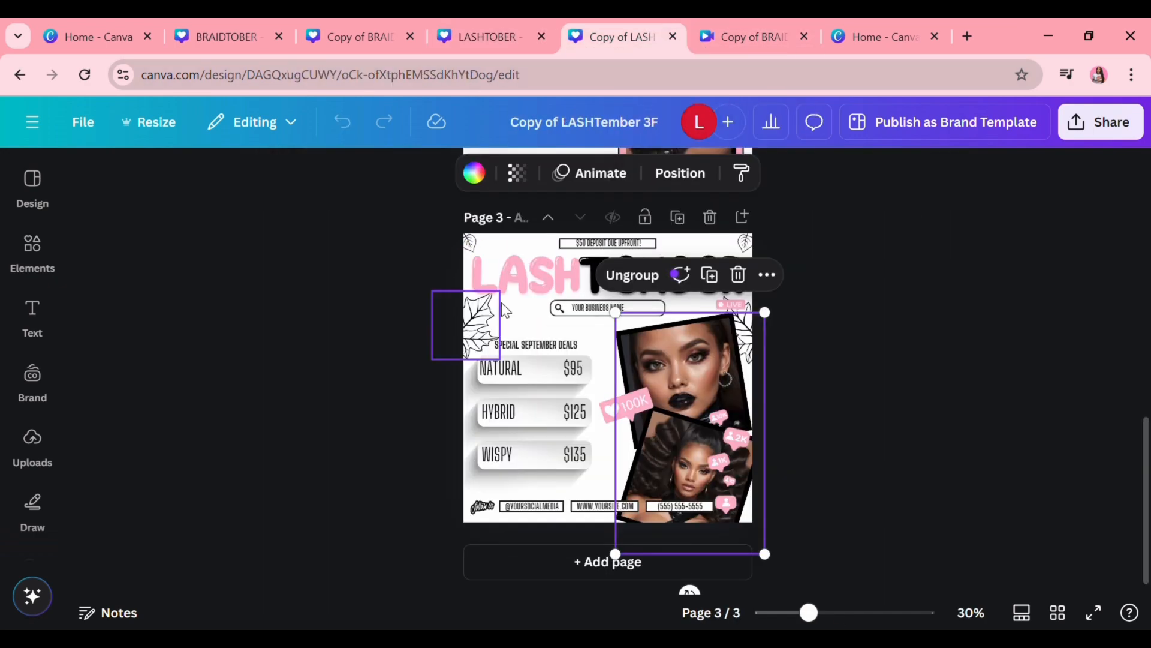
pyautogui.click(674, 37)
pyautogui.click(488, 33)
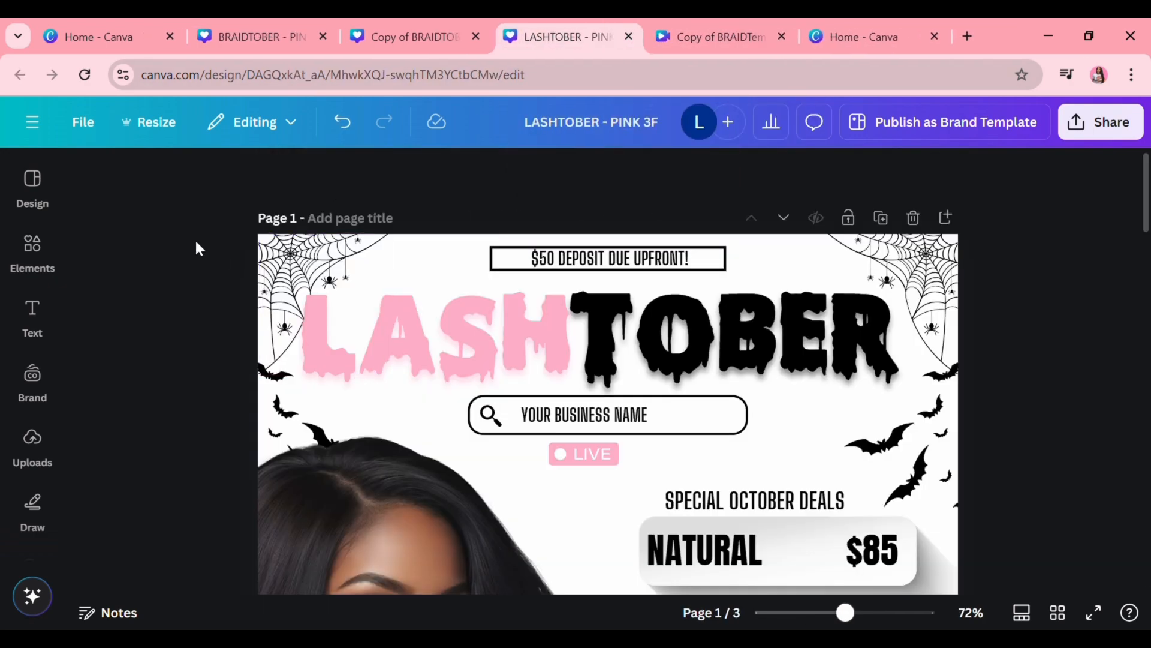
# Step: Select the upper-left spider web on flyer page 1, switch to the BRAIDTEMBER story design and name it LASHTOBER
pyautogui.moveTo(269, 396); pyautogui.dragTo(270, 397)
pyautogui.click(339, 415)
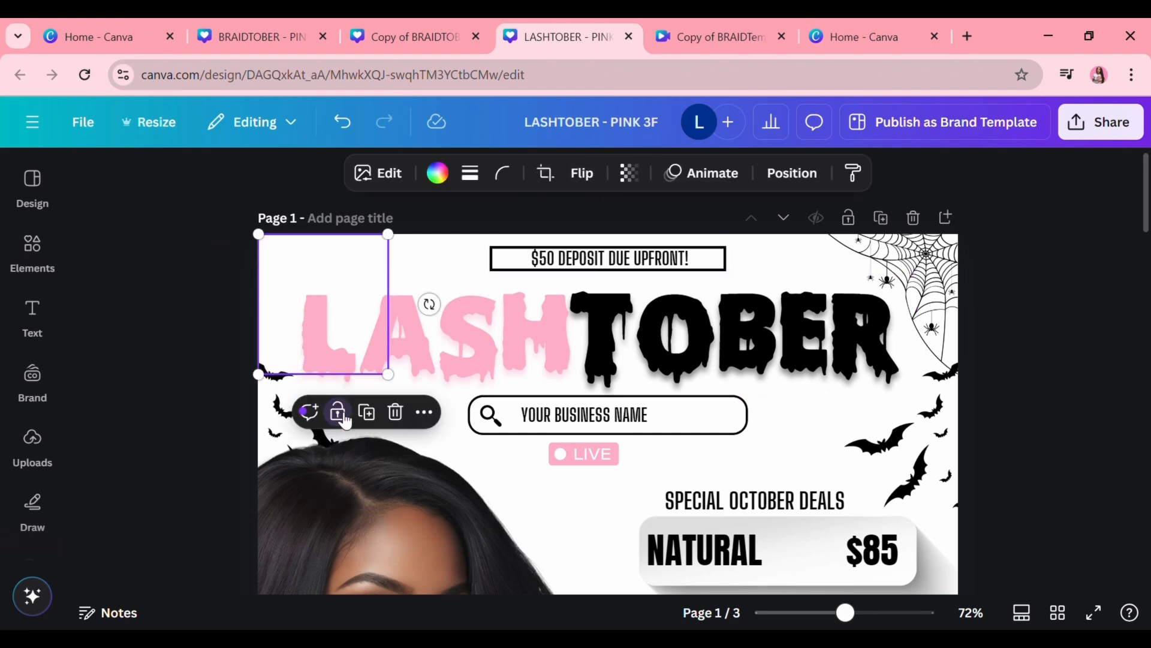
pyautogui.hotkey('ctrl', 'Tab')
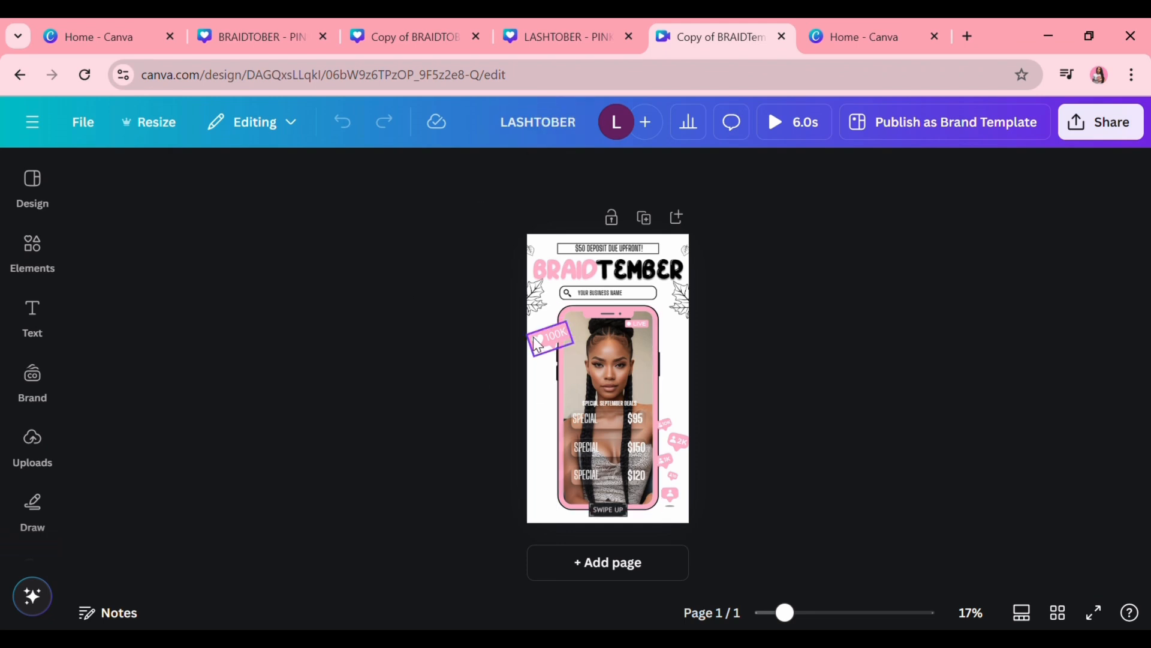
# Step: Delete the large and small leaf outlines from both sides of the BRAIDTEMBER story page
pyautogui.click(535, 297)
pyautogui.click(542, 242)
pyautogui.click(530, 251)
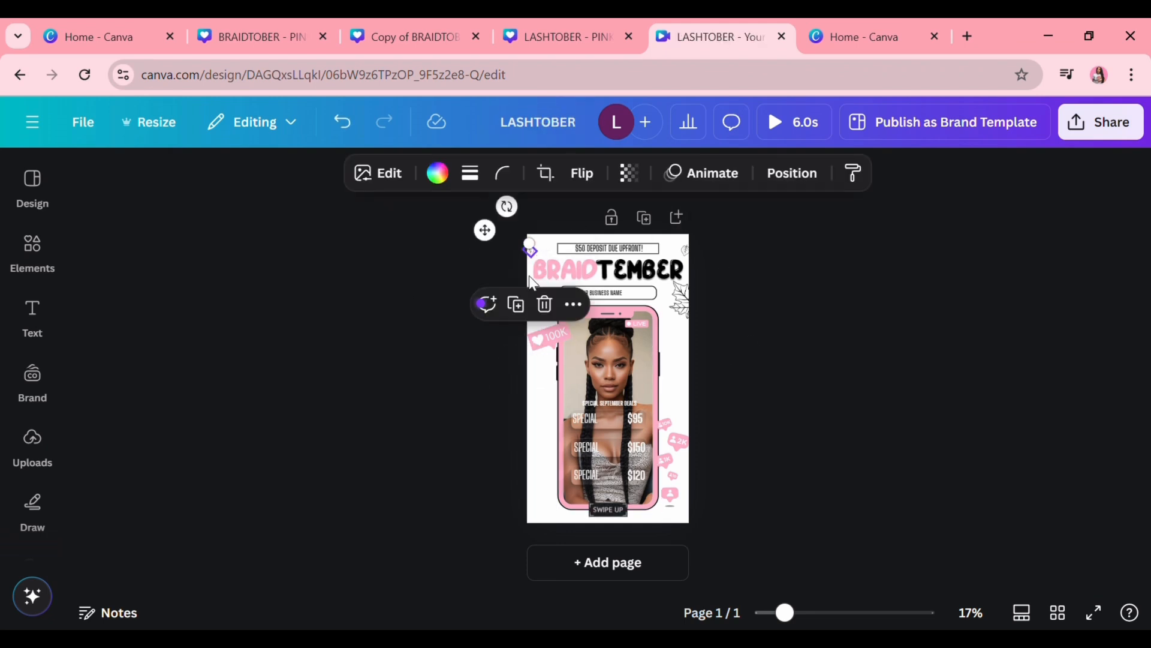
pyautogui.click(544, 304)
pyautogui.click(682, 322)
pyautogui.click(700, 242)
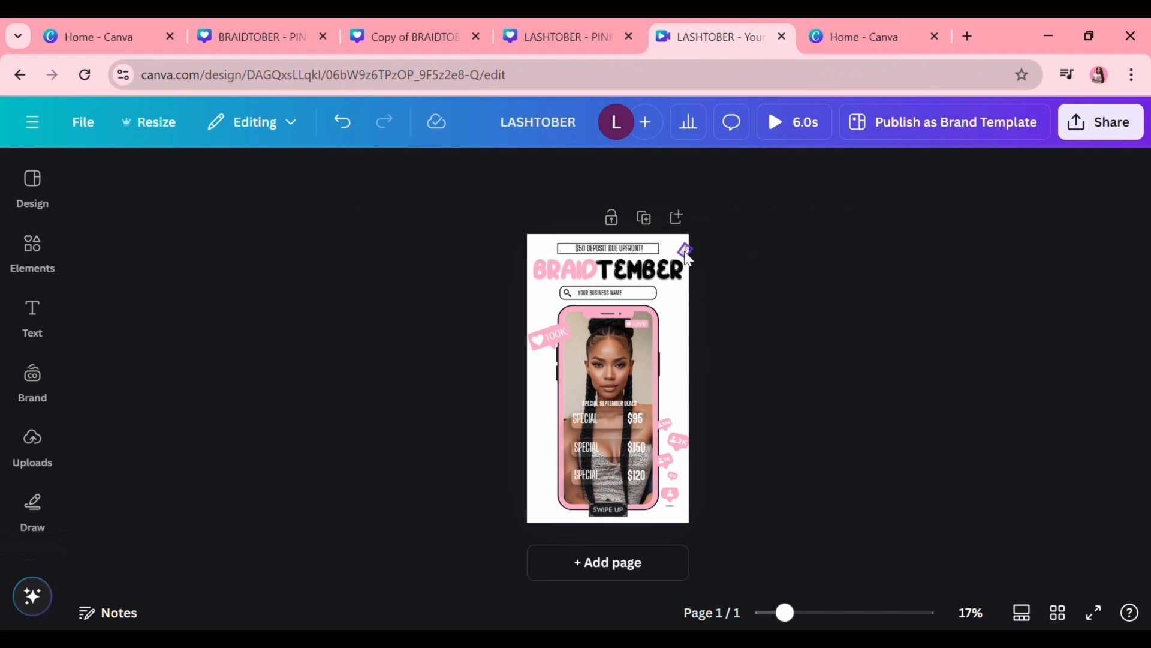
pyautogui.click(685, 249)
pyautogui.click(701, 304)
# Step: Copy the corner spider web from flyer page 1, paste it into the story's upper-left corner and align it to the page's left edge
pyautogui.click(564, 36)
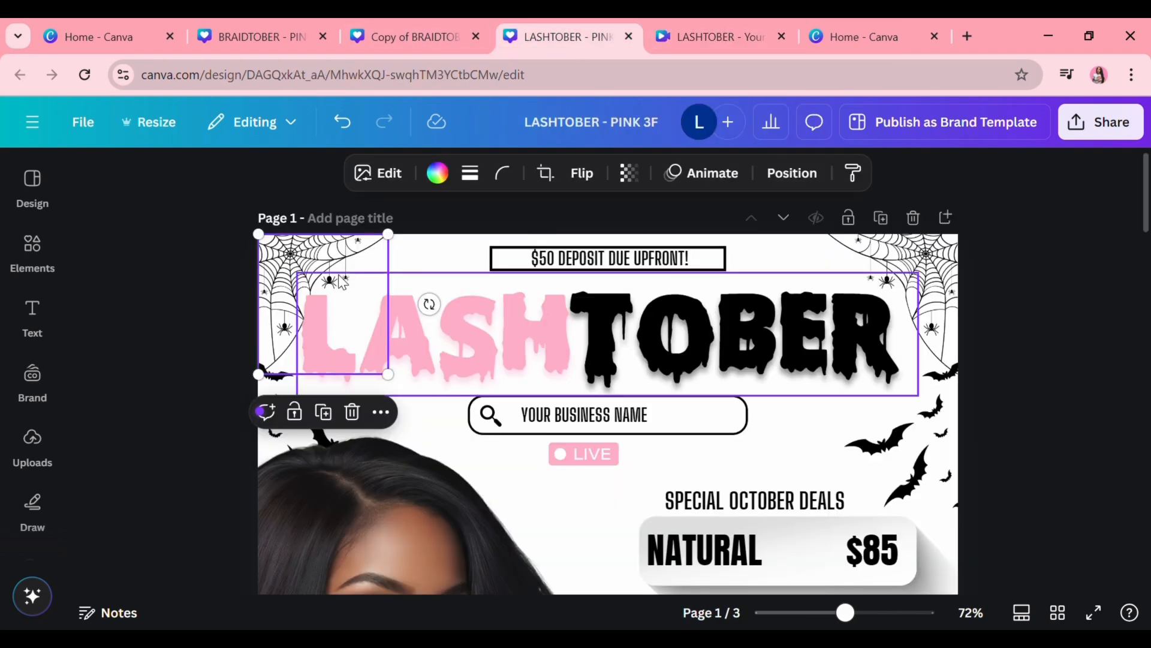
pyautogui.click(382, 411)
pyautogui.click(458, 140)
pyautogui.click(713, 36)
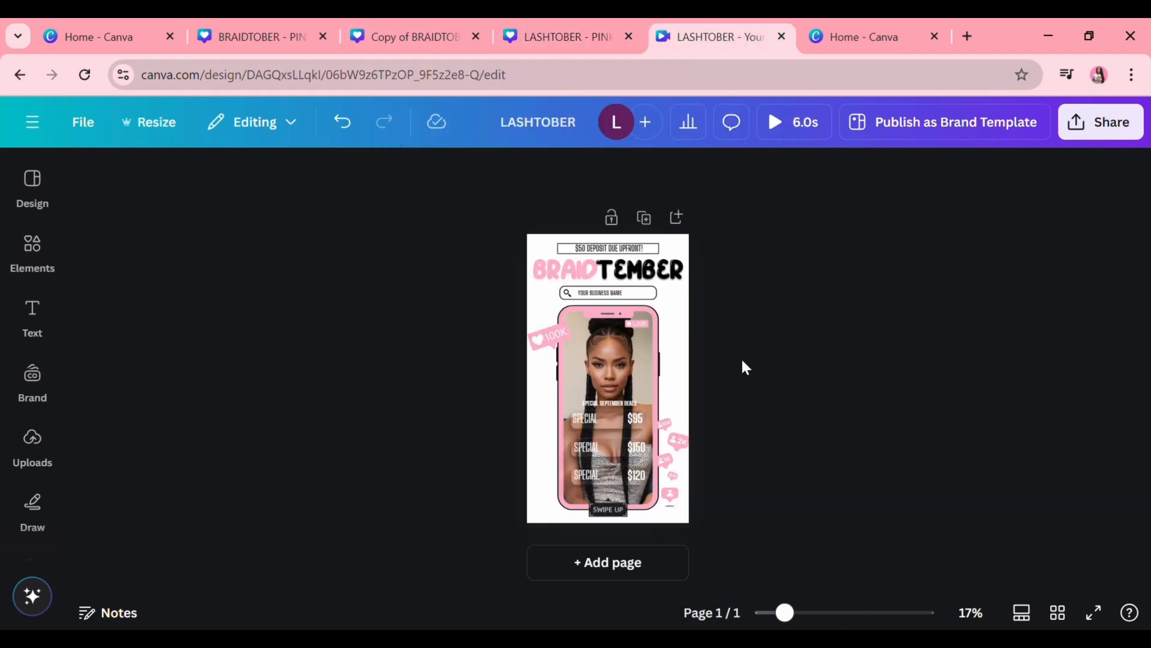
pyautogui.hotkey('ctrl', 'v')
pyautogui.moveTo(528, 266); pyautogui.dragTo(520, 276)
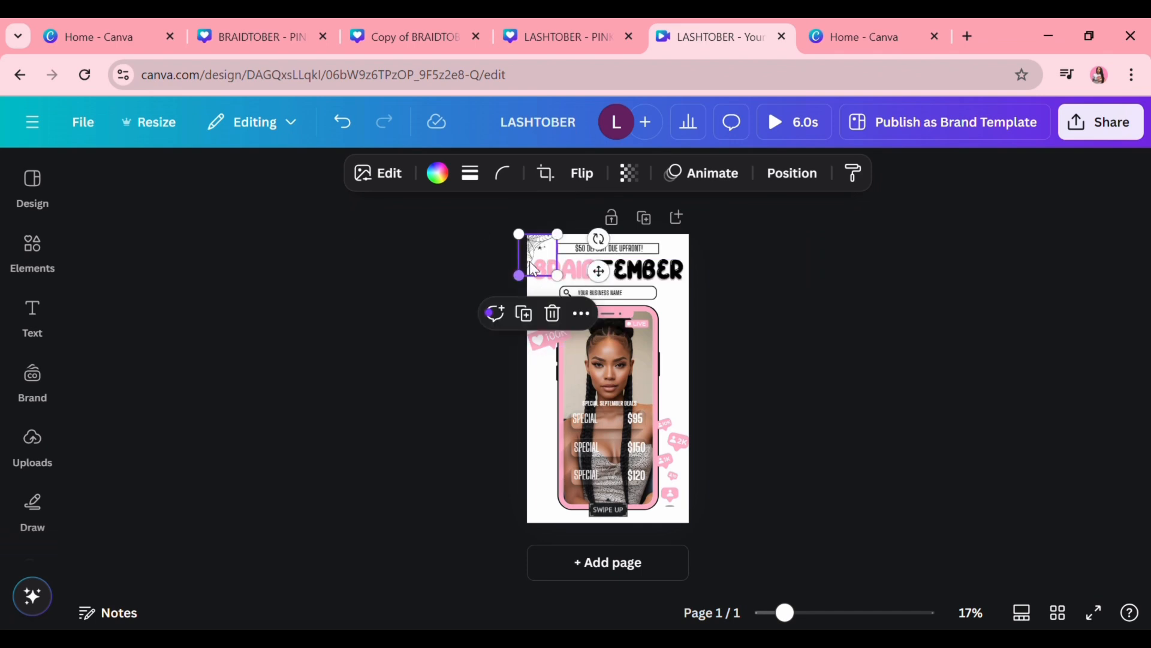
pyautogui.click(581, 313)
pyautogui.moveTo(763, 588)
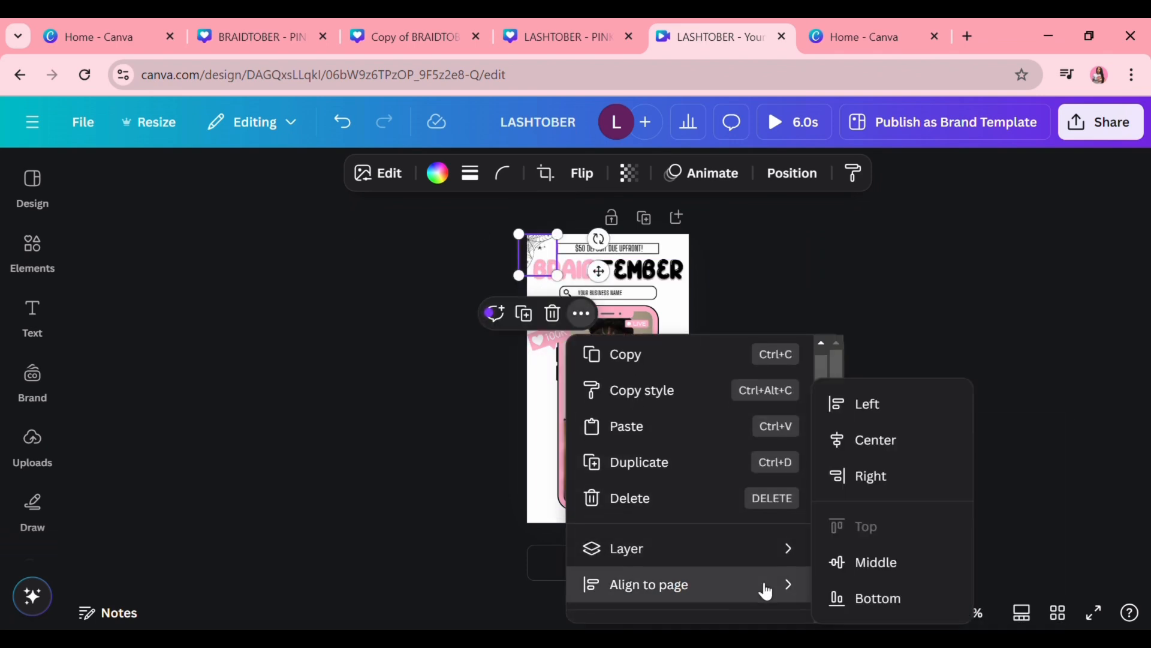
pyautogui.click(893, 410)
# Step: Move the upper-left spider web's layer to just above the story's white background
pyautogui.click(791, 173)
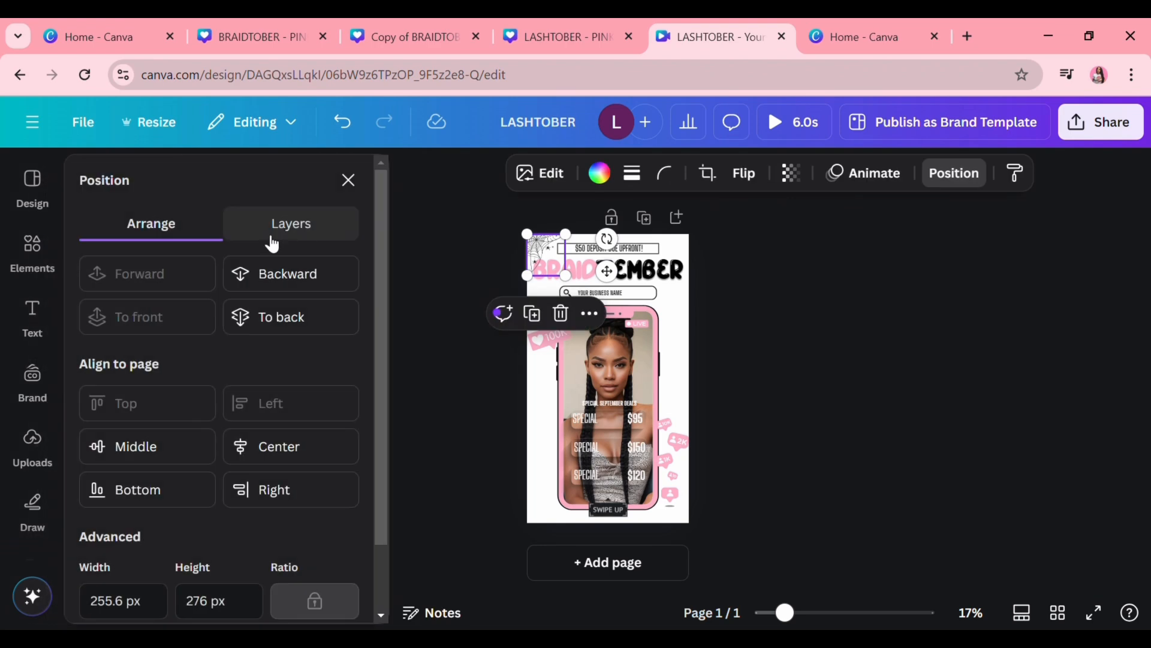
pyautogui.click(282, 228)
pyautogui.scroll(-10, 257, 349)
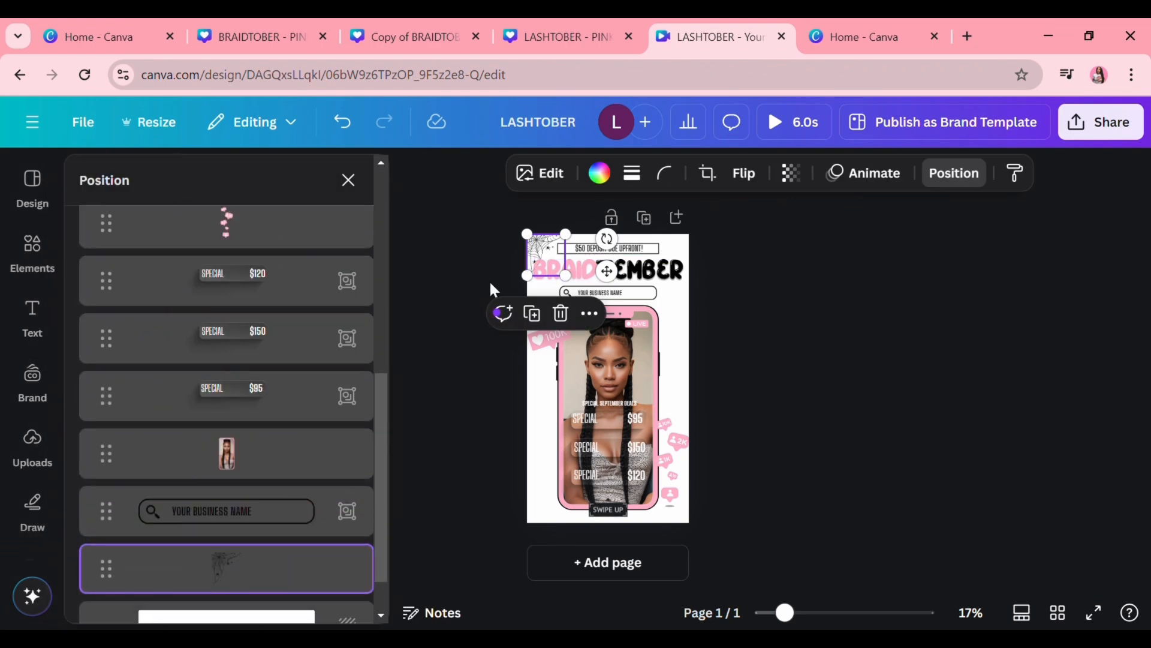
# Step: Duplicate the spider web, flip it horizontally, place it in the story's upper-right corner and move it lower in the layer order
pyautogui.click(532, 313)
pyautogui.click(745, 174)
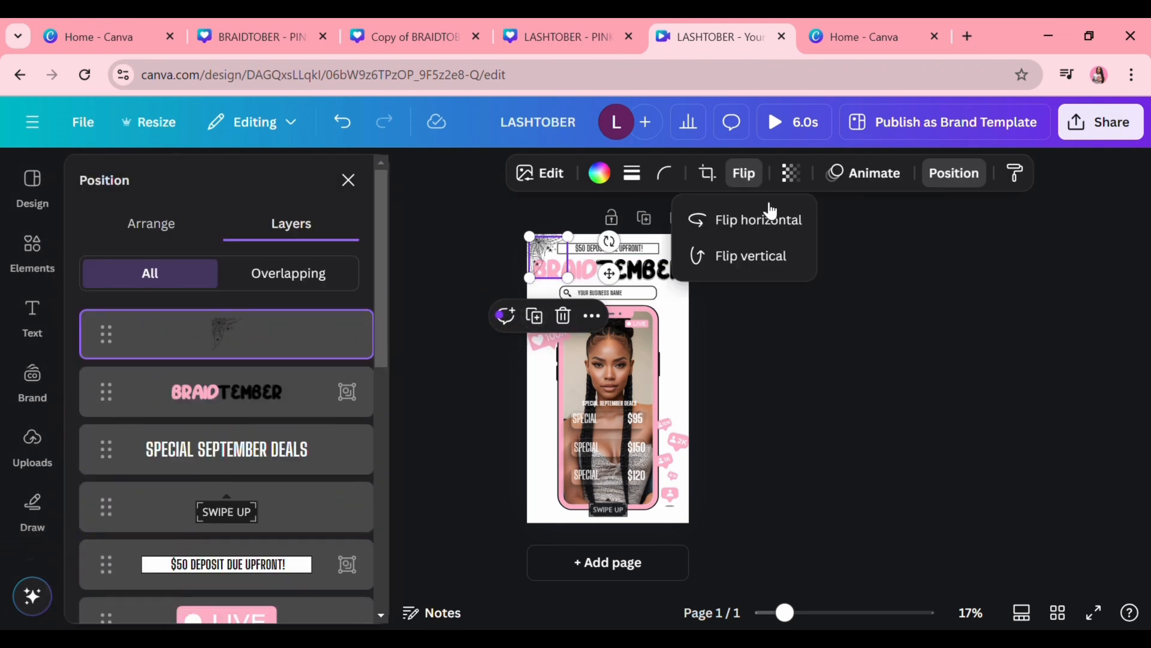
pyautogui.click(765, 218)
pyautogui.moveTo(549, 256); pyautogui.dragTo(694, 257)
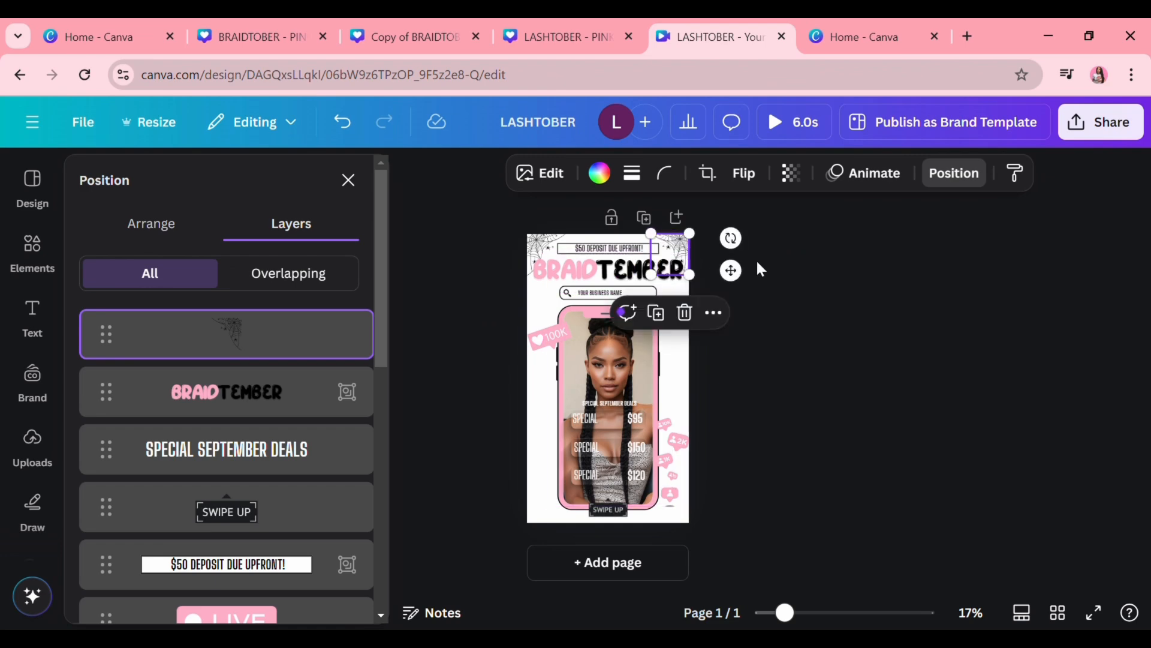
pyautogui.moveTo(275, 351); pyautogui.dragTo(275, 496)
# Step: Replace the story's BRAIDTEMBER title with the LASHTOBER title group copied from flyer page 1
pyautogui.click(561, 36)
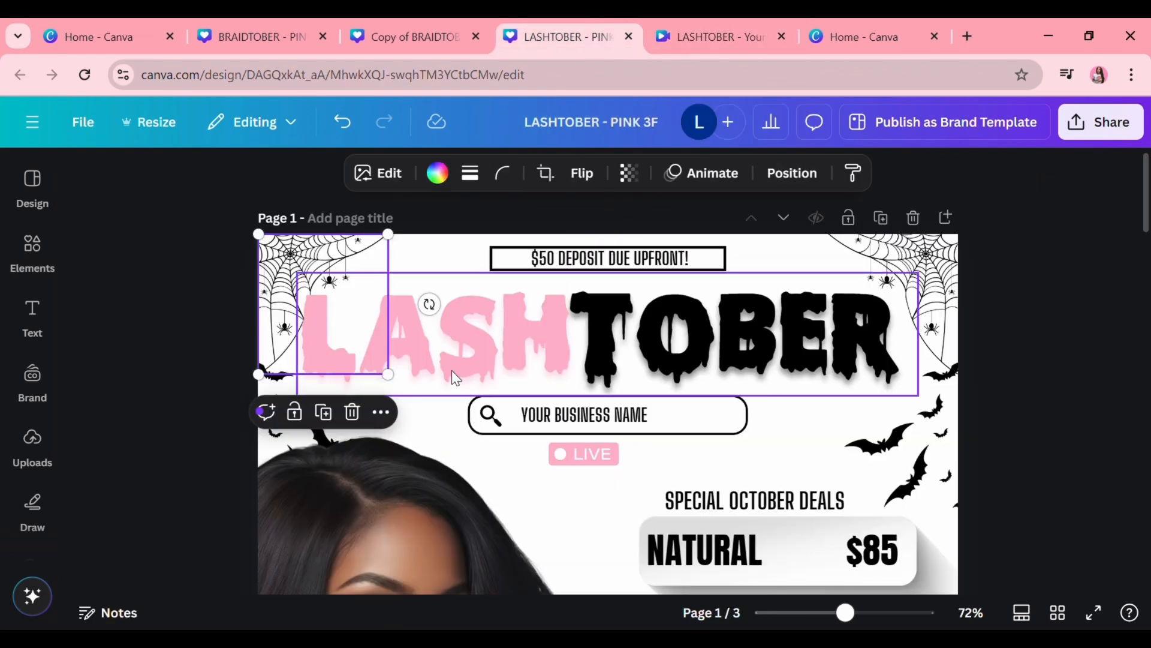
pyautogui.rightClick(452, 369)
pyautogui.click(308, 282)
pyautogui.click(689, 236)
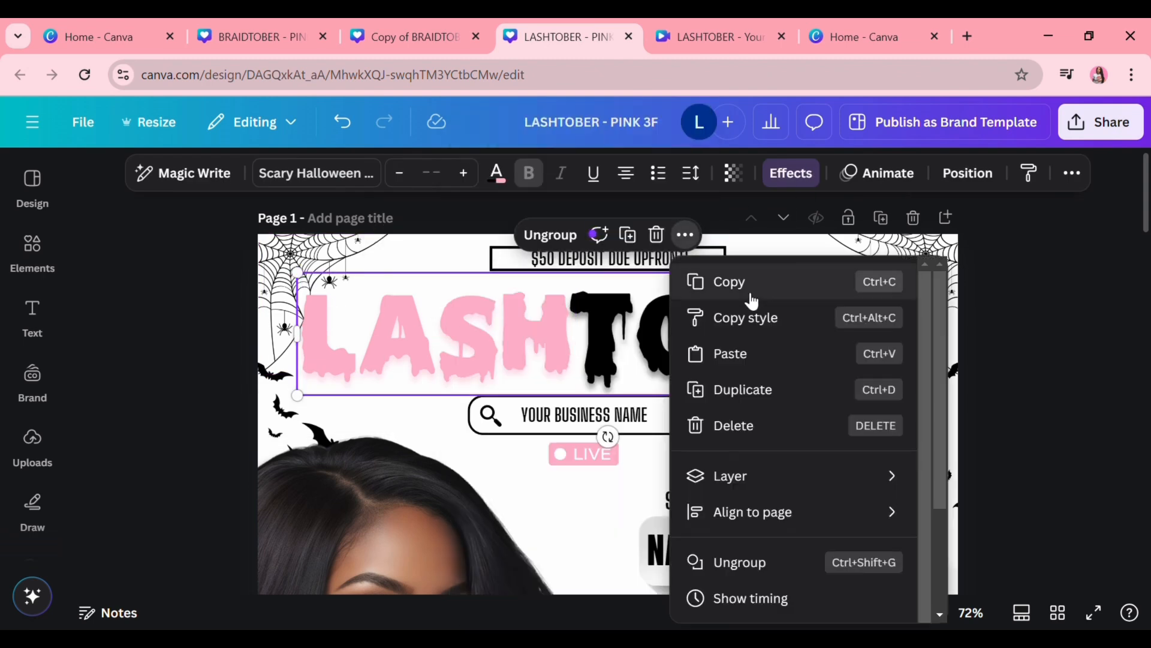
pyautogui.click(750, 290)
pyautogui.click(723, 42)
pyautogui.click(687, 265)
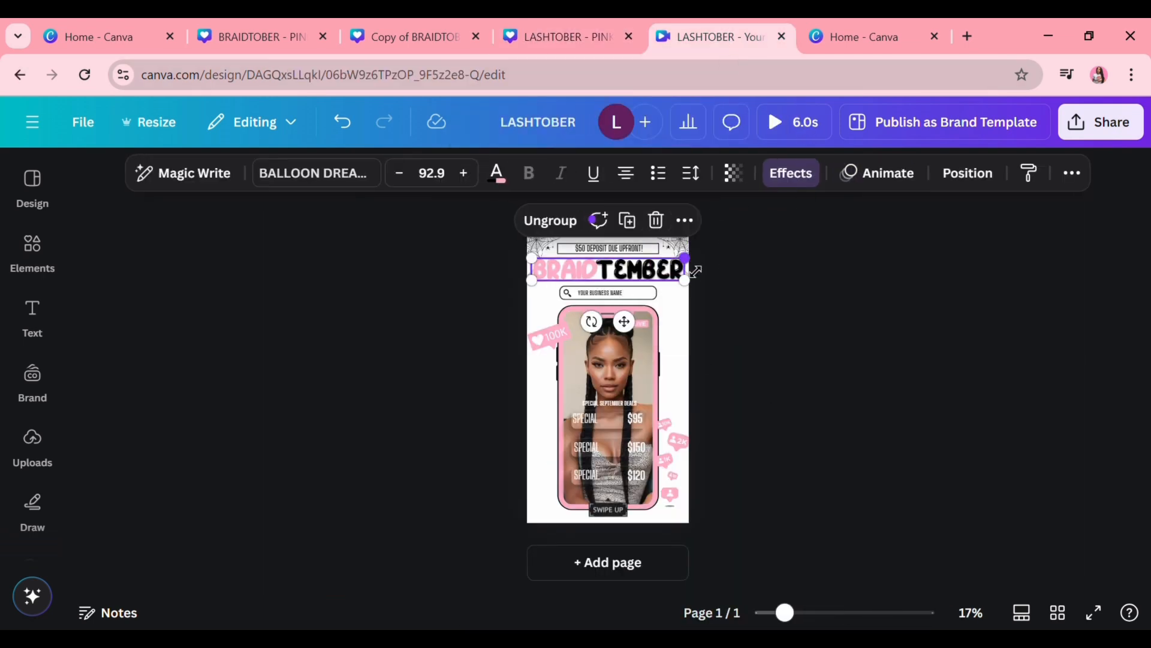
pyautogui.press('Delete')
pyautogui.hotkey('ctrl', 'v')
pyautogui.moveTo(604, 260); pyautogui.dragTo(604, 273)
pyautogui.click(761, 272)
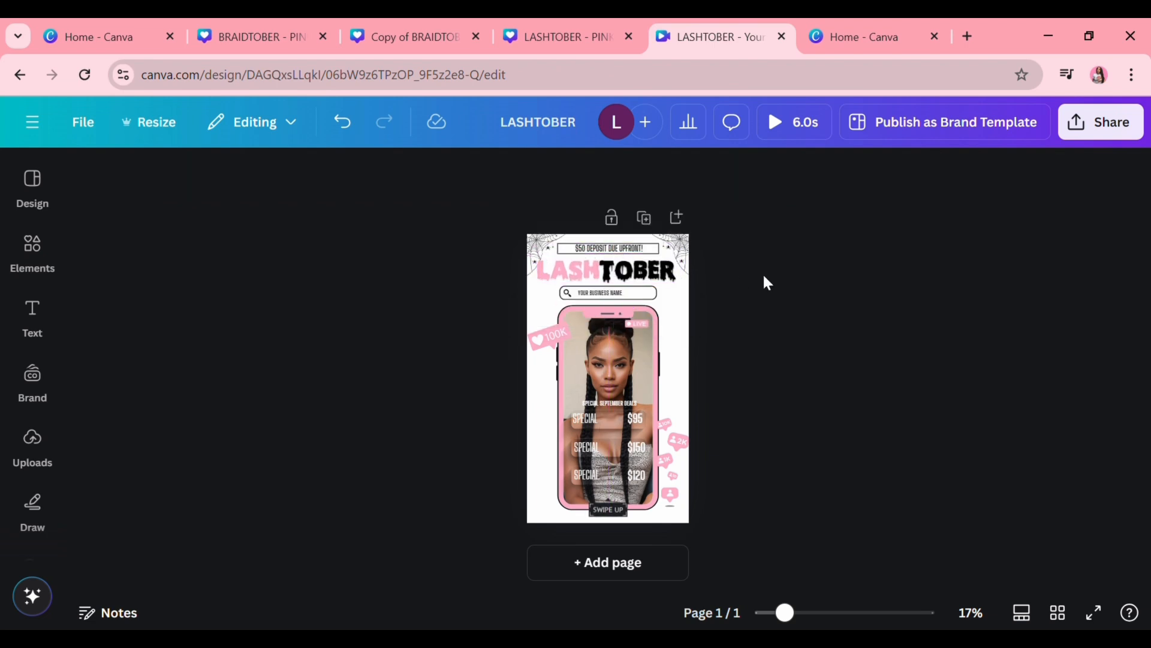
# Step: Enlarge the story's LASHTOBER title slightly and center it horizontally on the page
pyautogui.click(666, 273)
pyautogui.moveTo(680, 283); pyautogui.dragTo(689, 286)
pyautogui.moveTo(537, 286); pyautogui.dragTo(537, 285)
pyautogui.rightClick(618, 271)
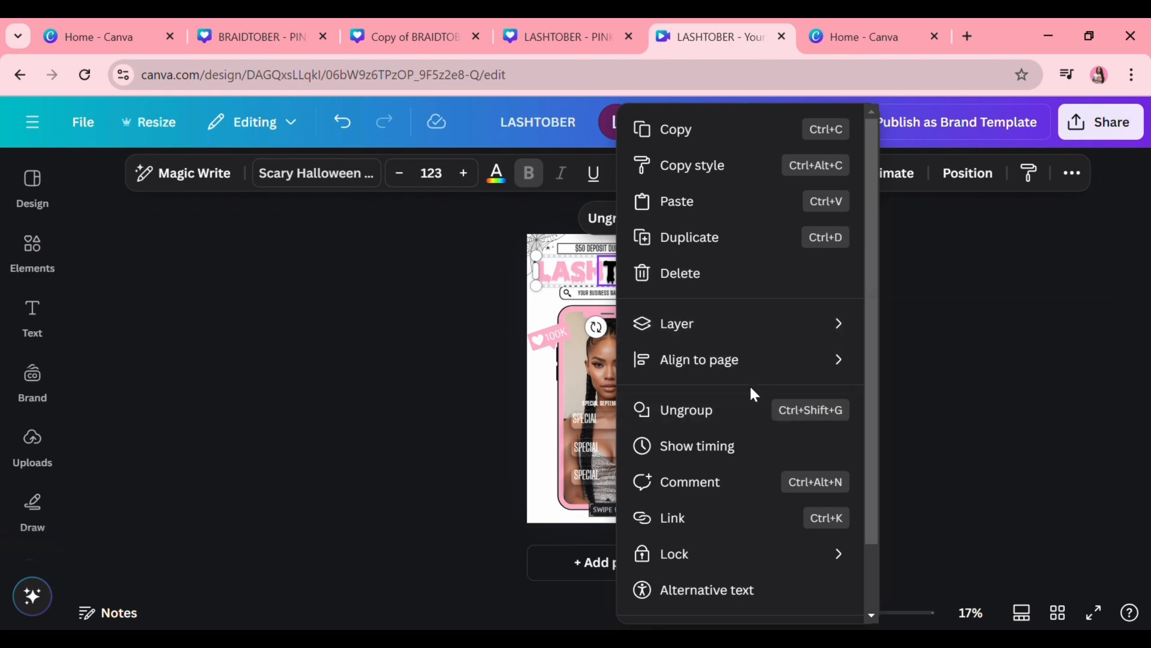
pyautogui.moveTo(794, 372)
pyautogui.click(936, 393)
pyautogui.click(770, 246)
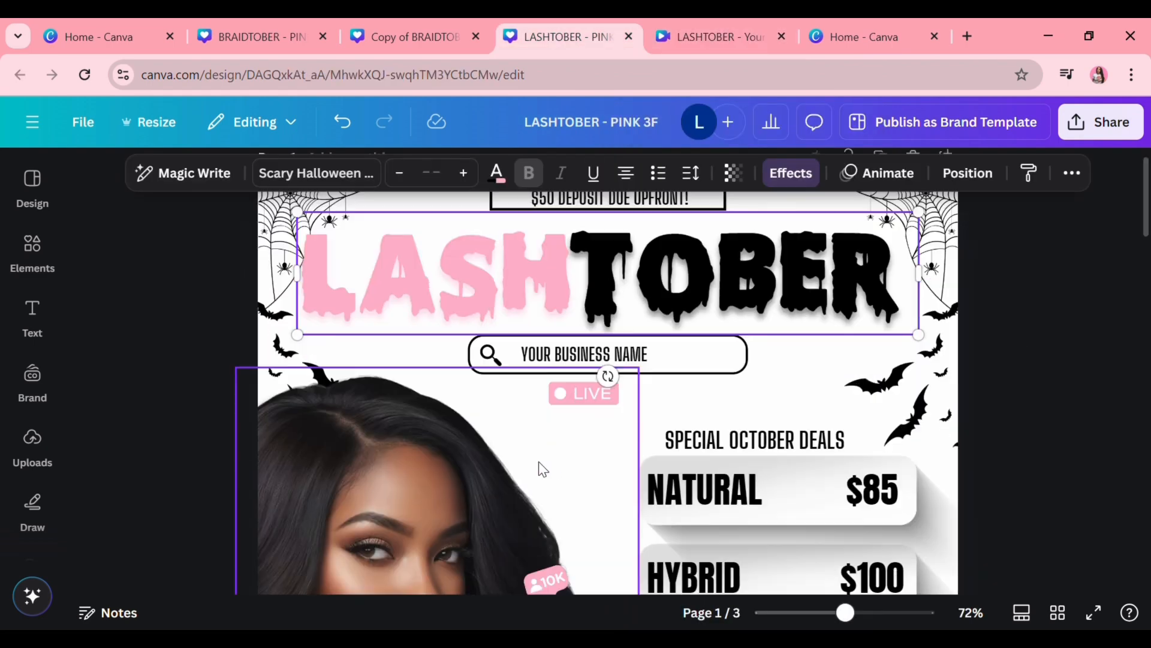
# Step: Copy the lash model phone mockup from flyer page 2 into the story, detach its photo into the existing phone frame and delete the extra mockup
pyautogui.scroll(-5, 540, 470)
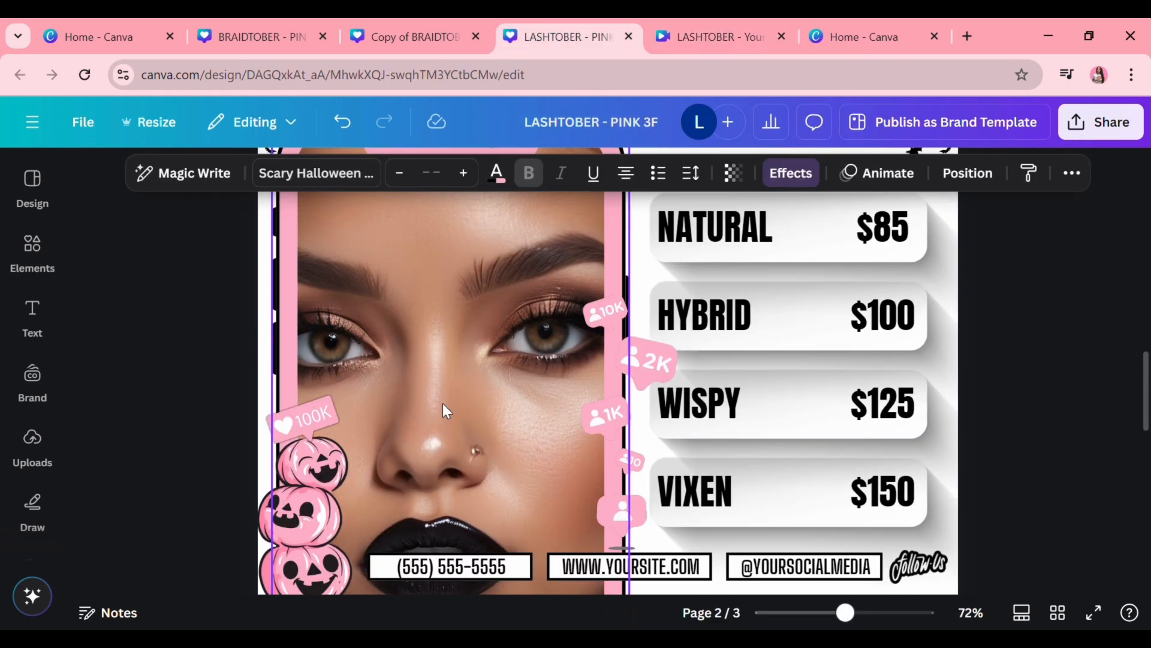
pyautogui.rightClick(443, 403)
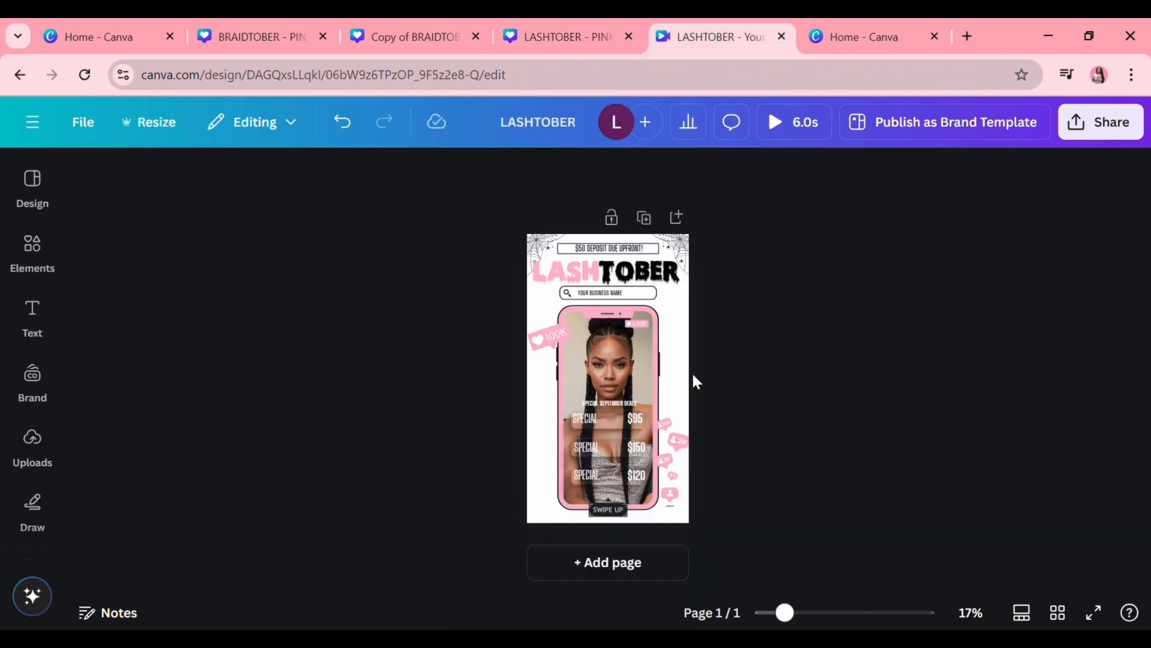
pyautogui.hotkey('ctrl', 'v')
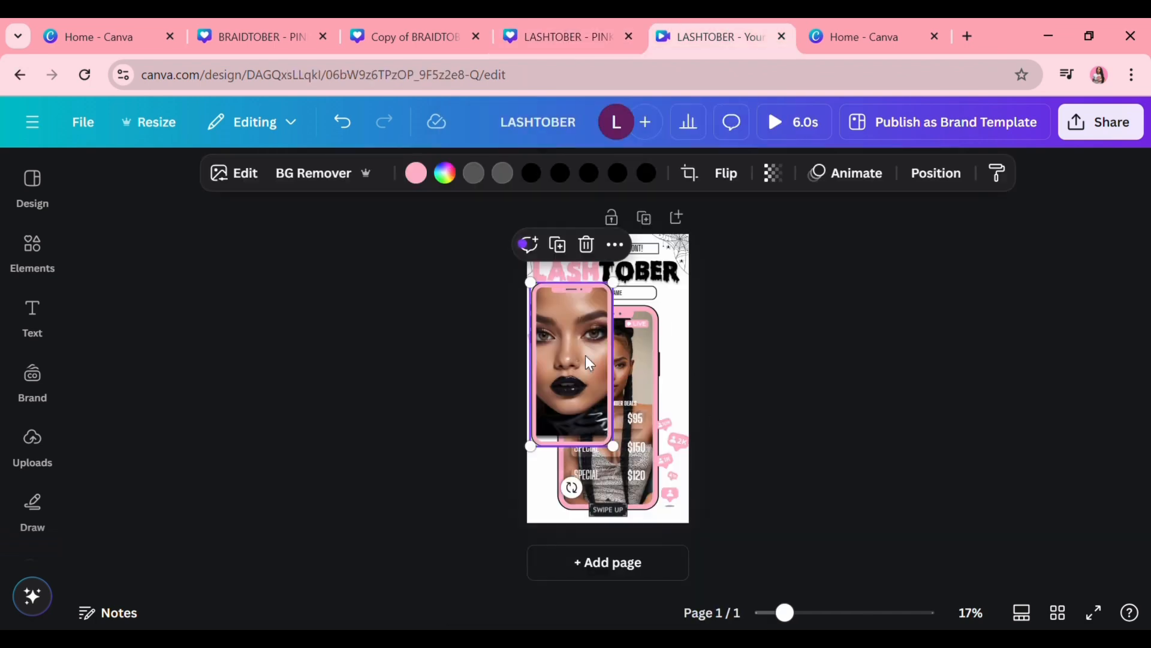
pyautogui.rightClick(586, 357)
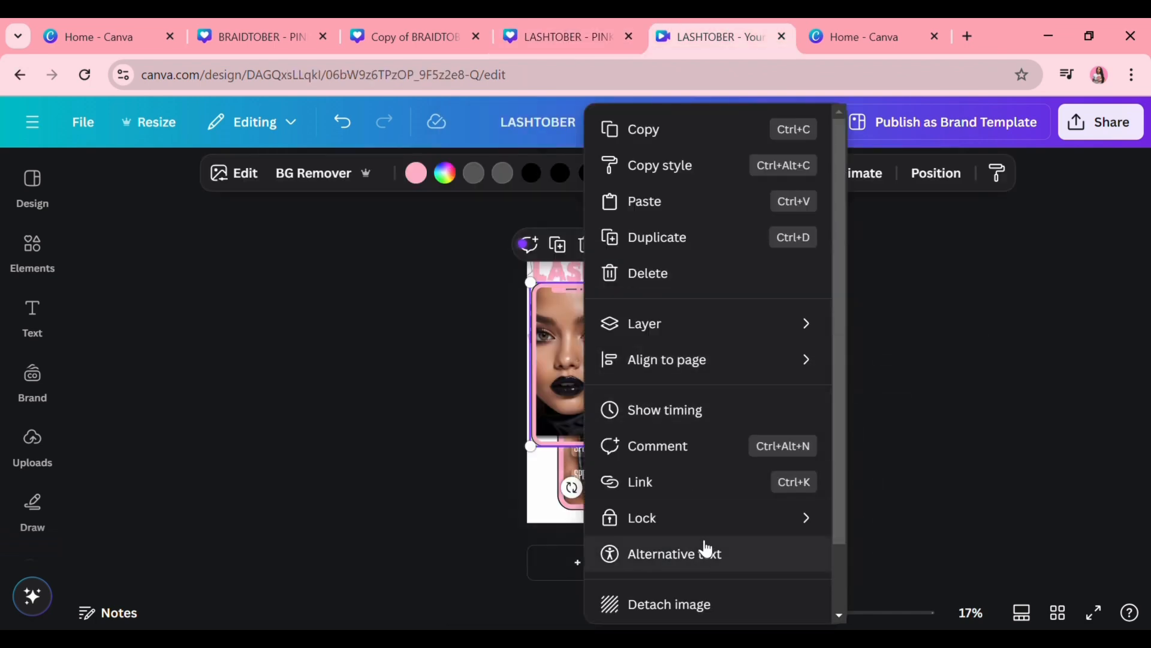
pyautogui.click(707, 604)
pyautogui.moveTo(635, 357); pyautogui.dragTo(652, 376)
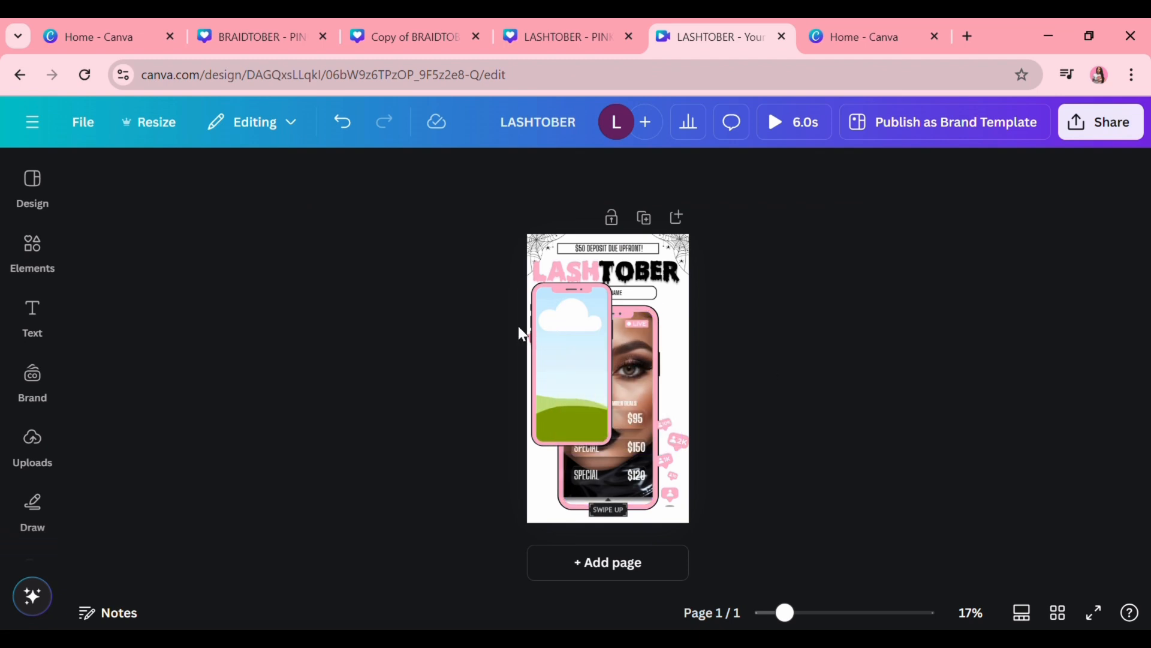
pyautogui.click(548, 324)
pyautogui.click(585, 245)
# Step: Enlarge the lash model photo within the story's phone frame and reposition it so the face is centered
pyautogui.doubleClick(650, 336)
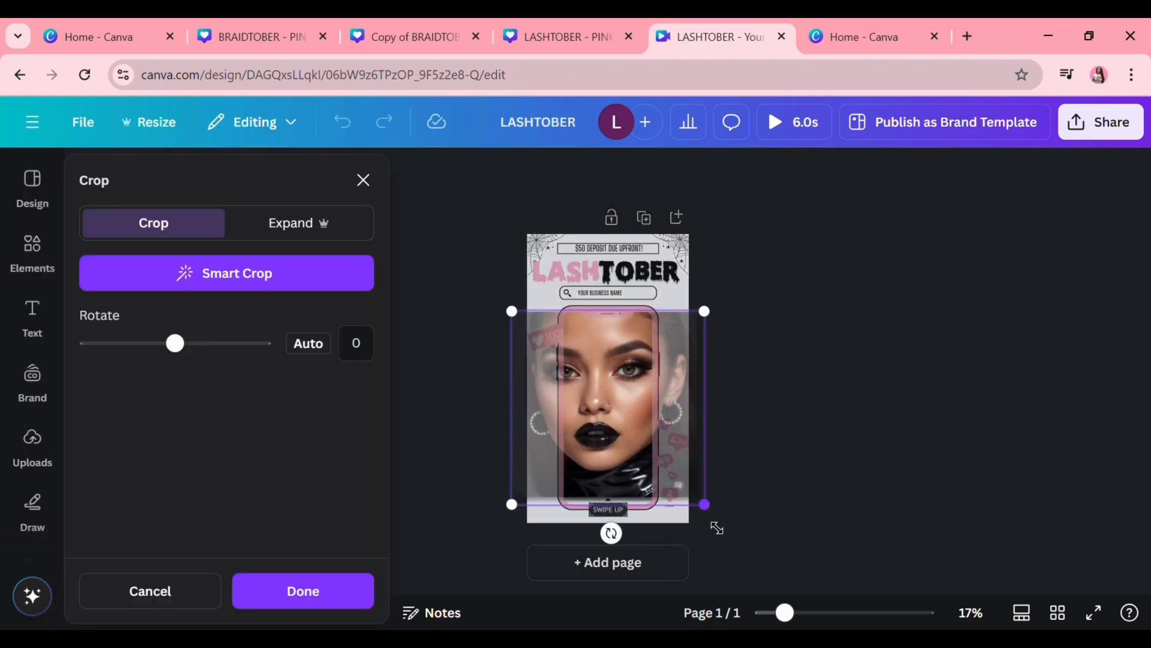
pyautogui.moveTo(717, 527); pyautogui.dragTo(715, 553)
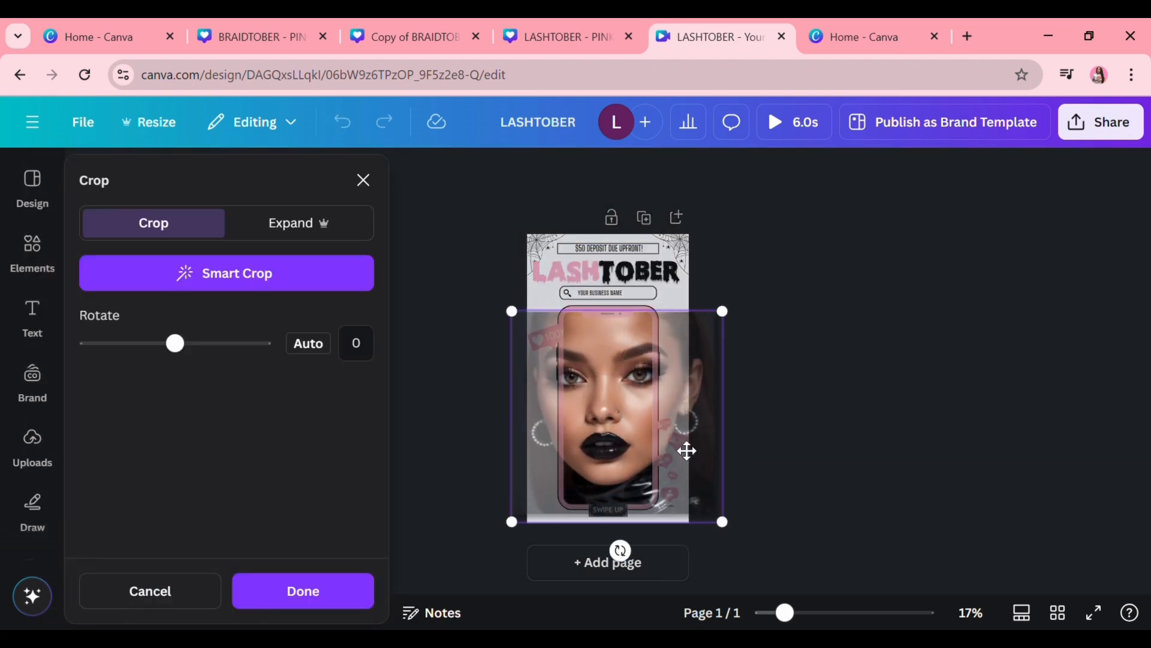
pyautogui.moveTo(687, 460); pyautogui.dragTo(682, 458)
pyautogui.click(848, 465)
pyautogui.click(851, 470)
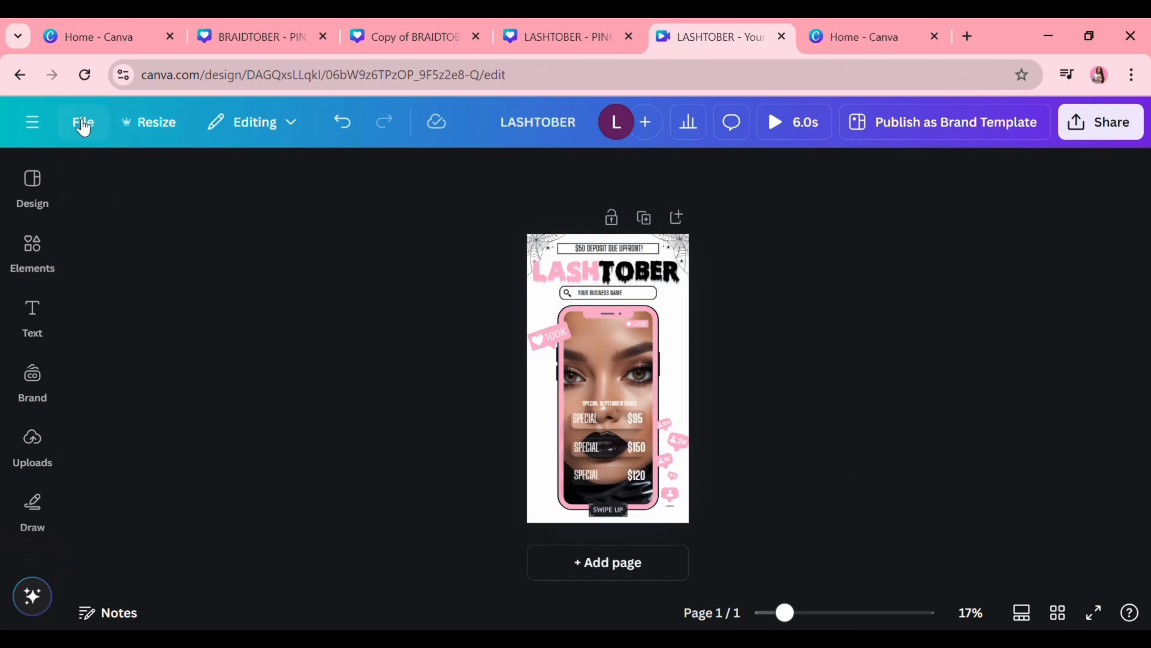
# Step: Try the Energetic Magic Animate style on the story and undo it
pyautogui.click(84, 125)
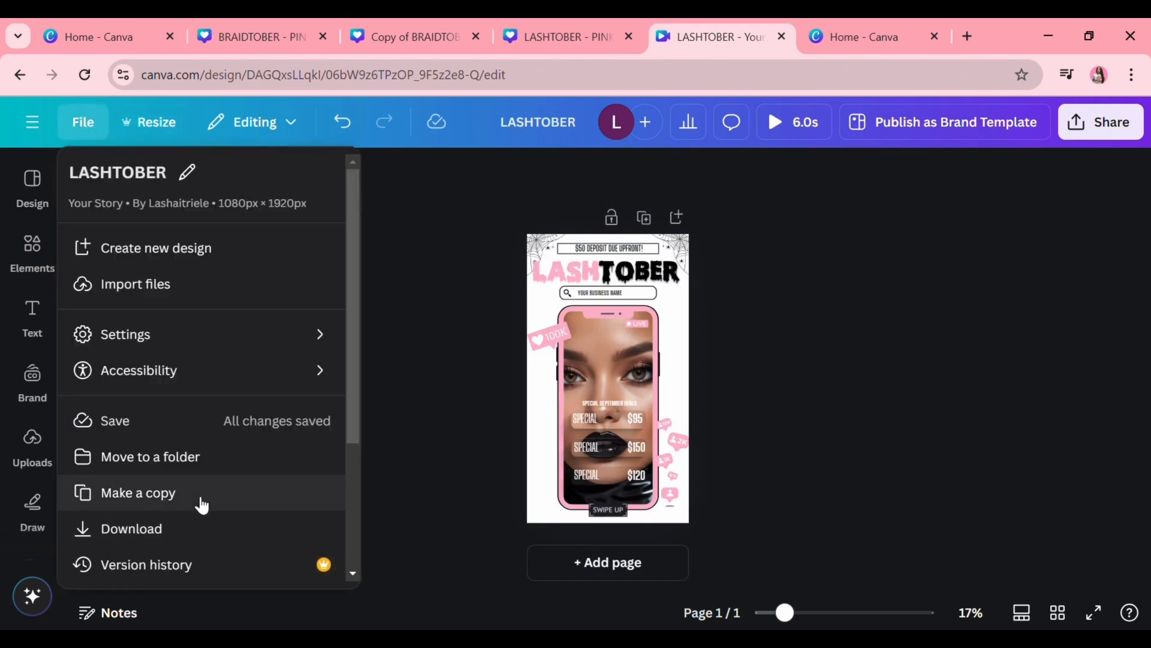
pyautogui.click(536, 313)
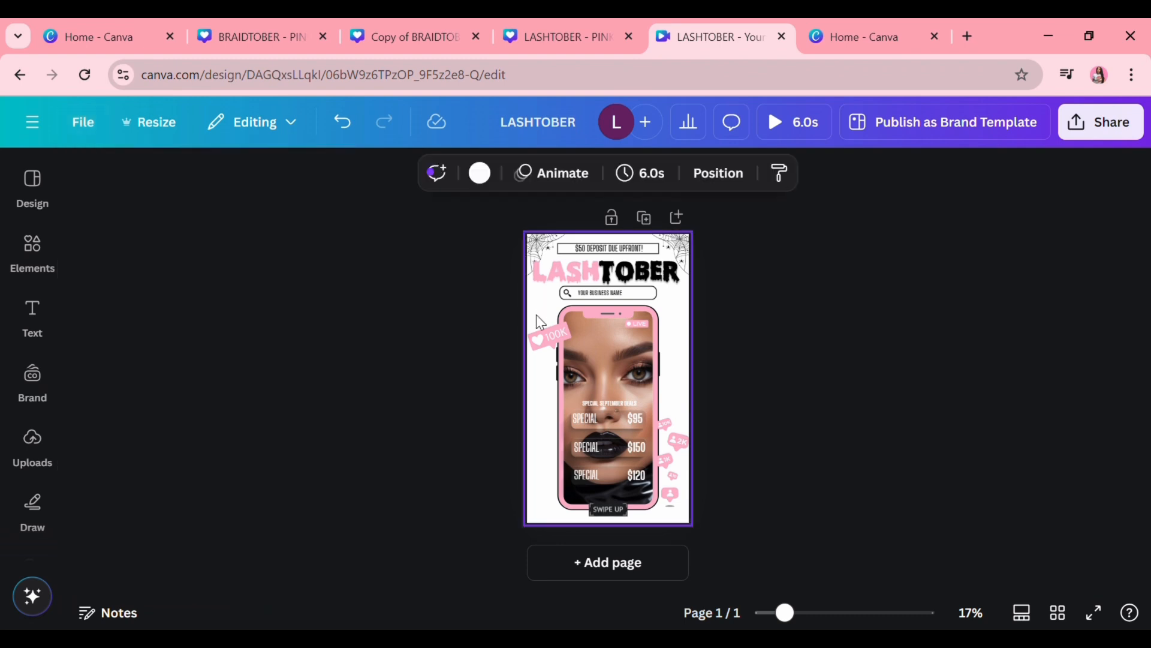
pyautogui.click(567, 183)
pyautogui.scroll(-3, 287, 359)
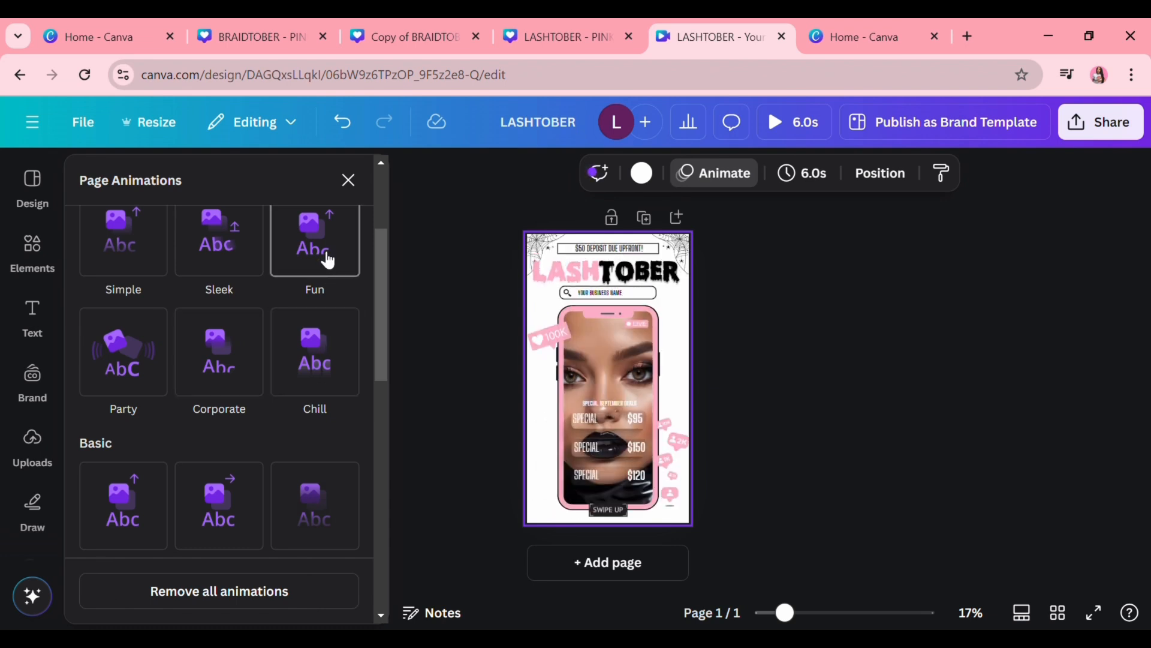
pyautogui.scroll(3, 226, 326)
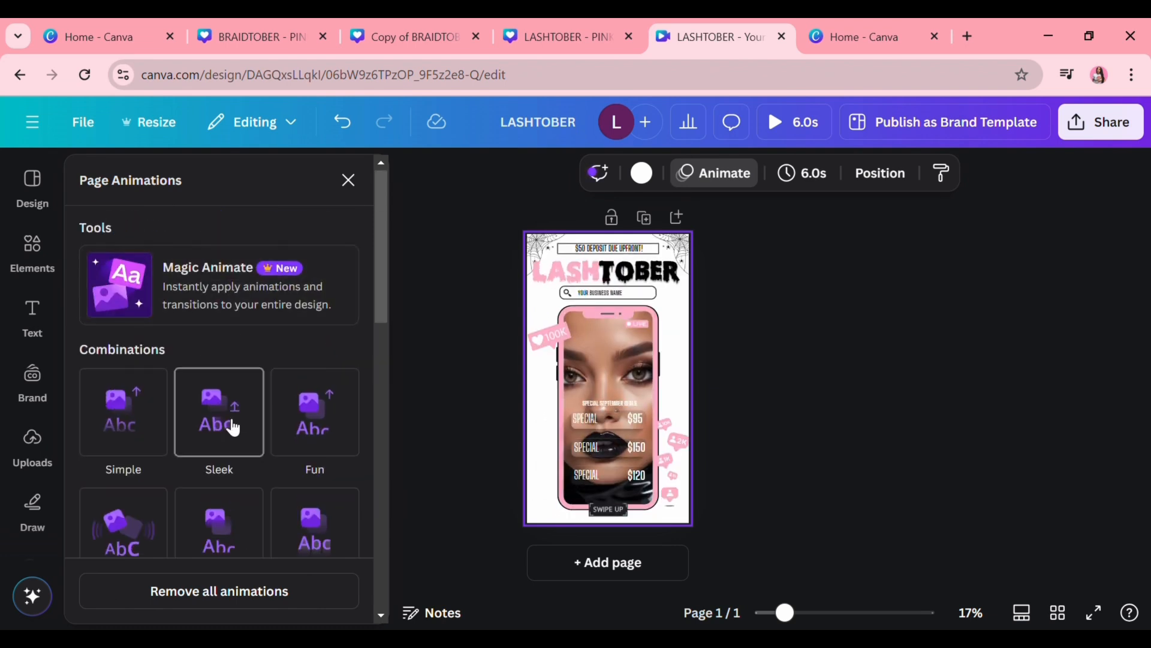
pyautogui.click(264, 278)
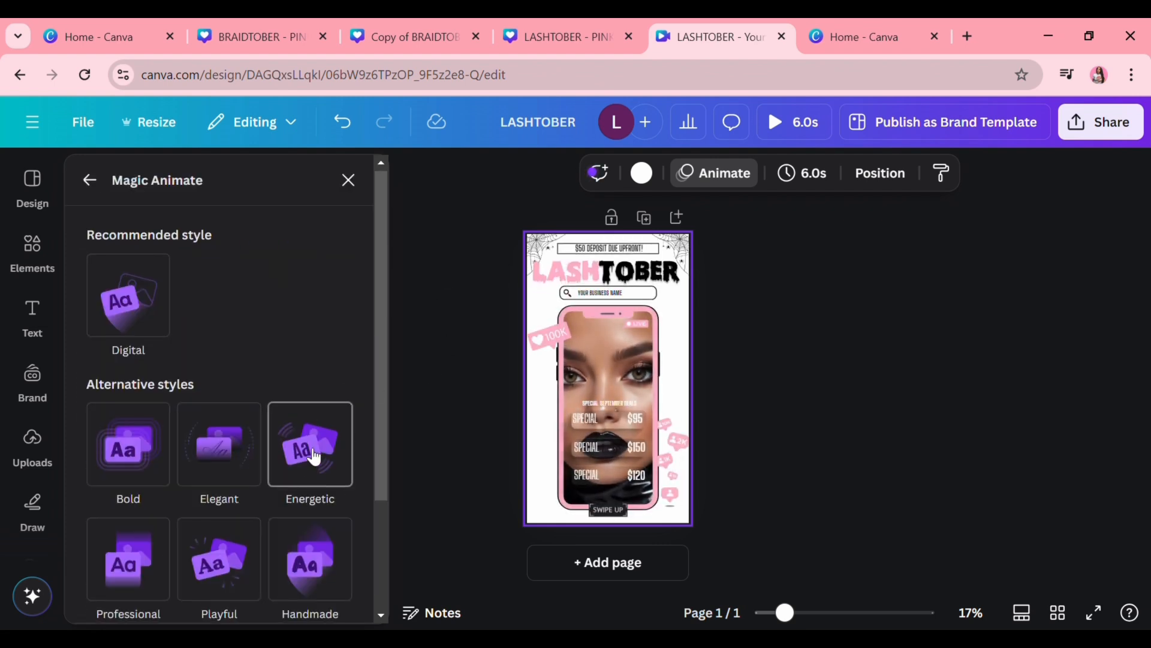
pyautogui.scroll(-3, 180, 455)
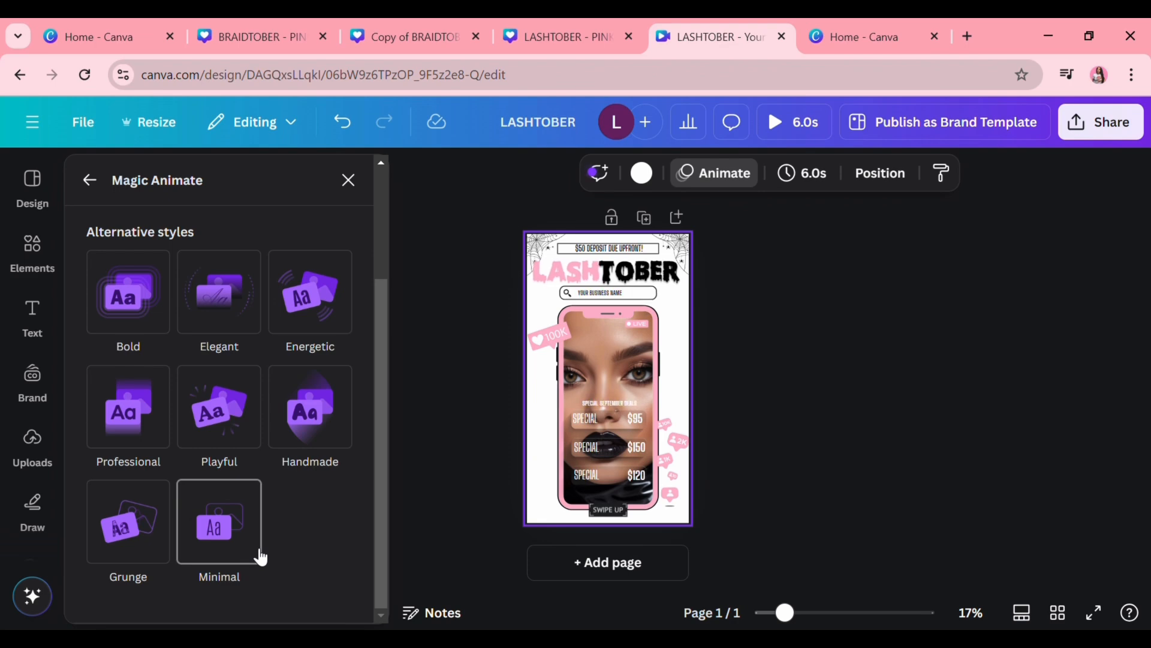
pyautogui.click(305, 288)
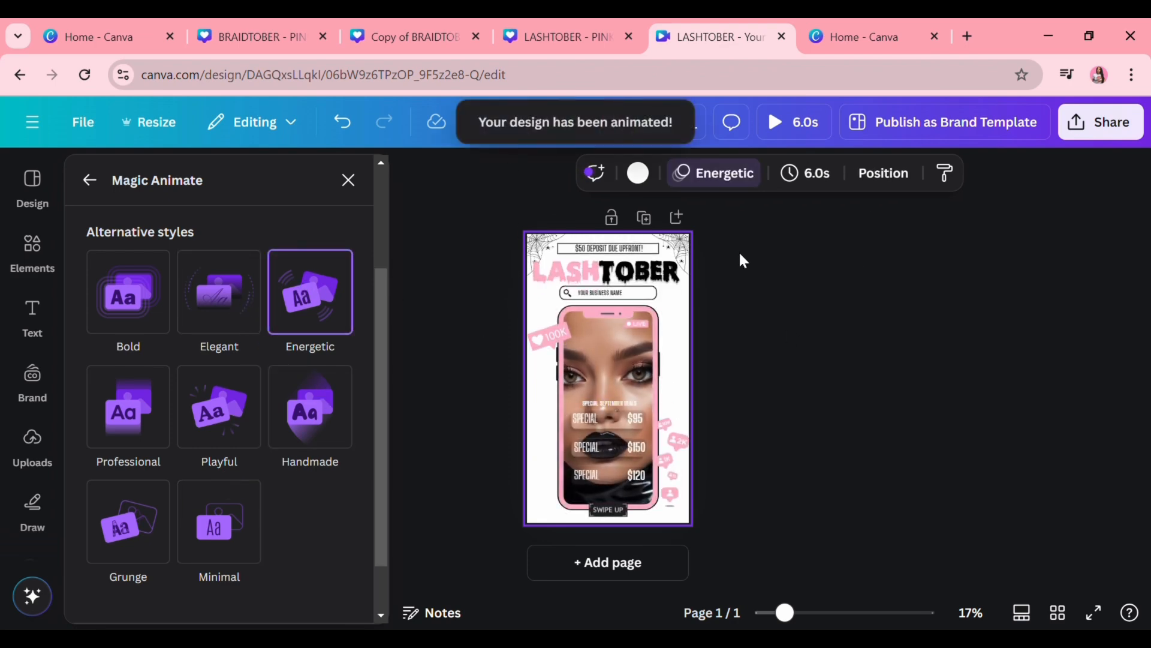
pyautogui.click(343, 122)
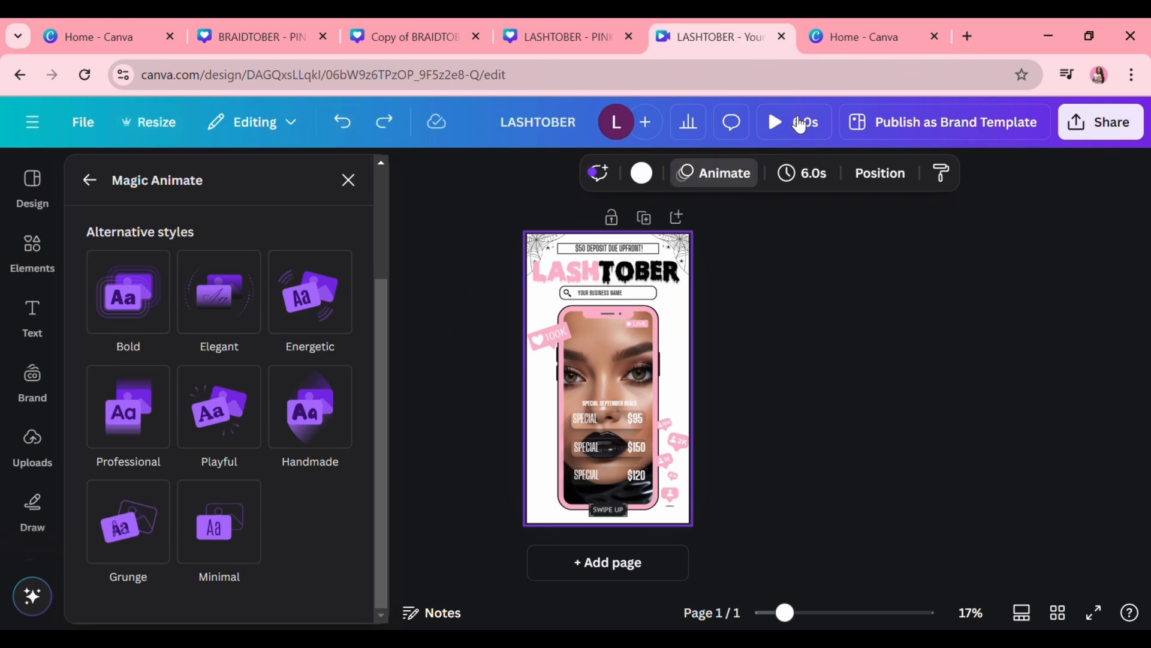
# Step: Play the story's full preview to check its existing element animations
pyautogui.click(730, 180)
pyautogui.click(777, 118)
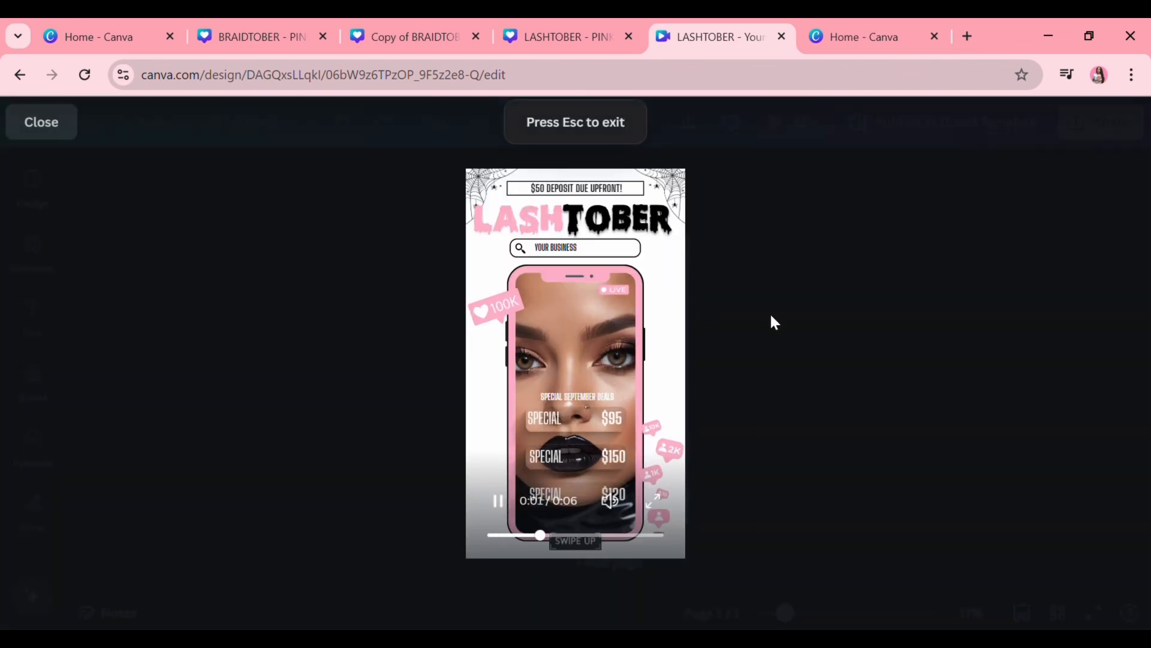
pyautogui.press('Escape')
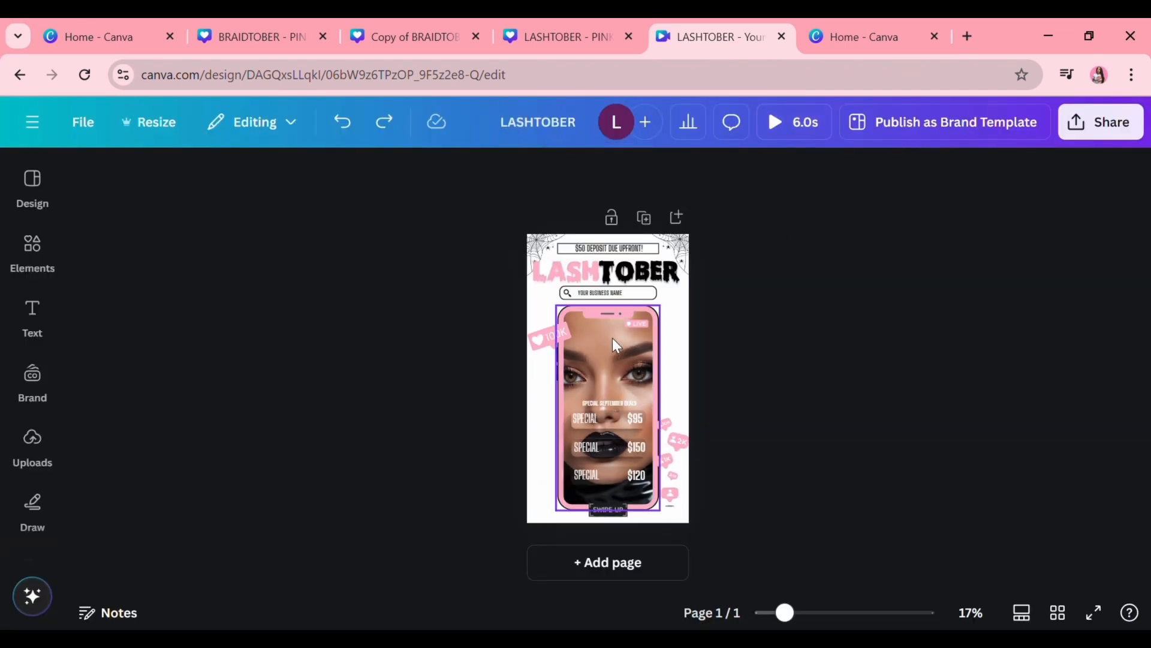
pyautogui.click(770, 114)
pyautogui.press('Escape')
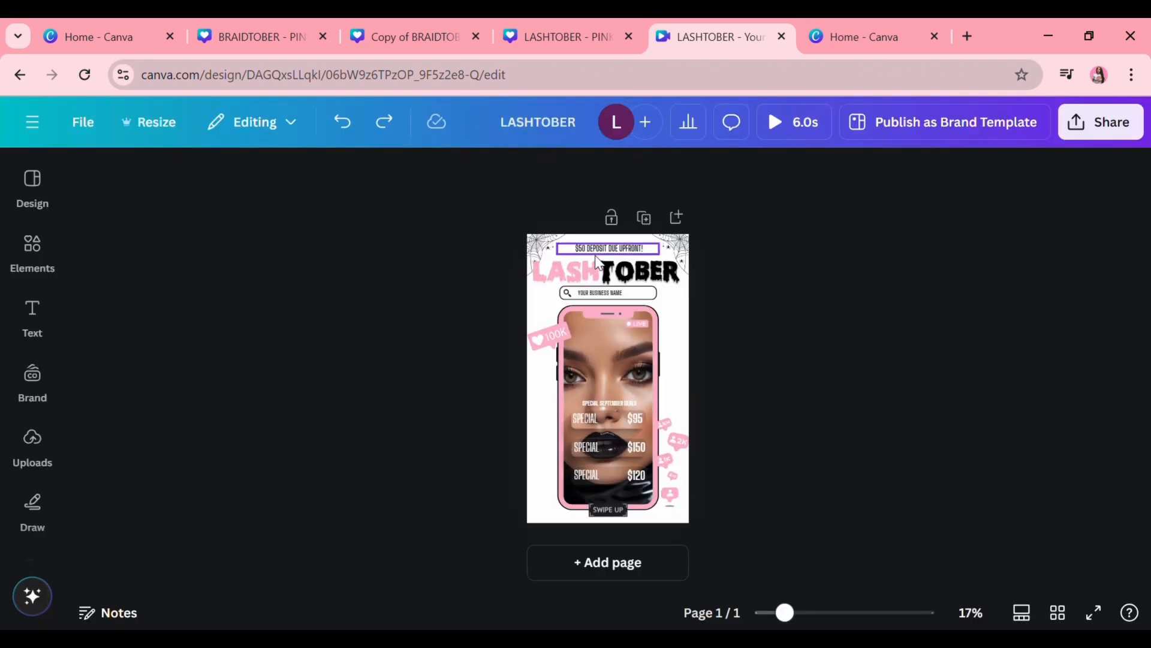
# Step: Apply the Pop animation on enter to the story's LASHTOBER title
pyautogui.click(897, 174)
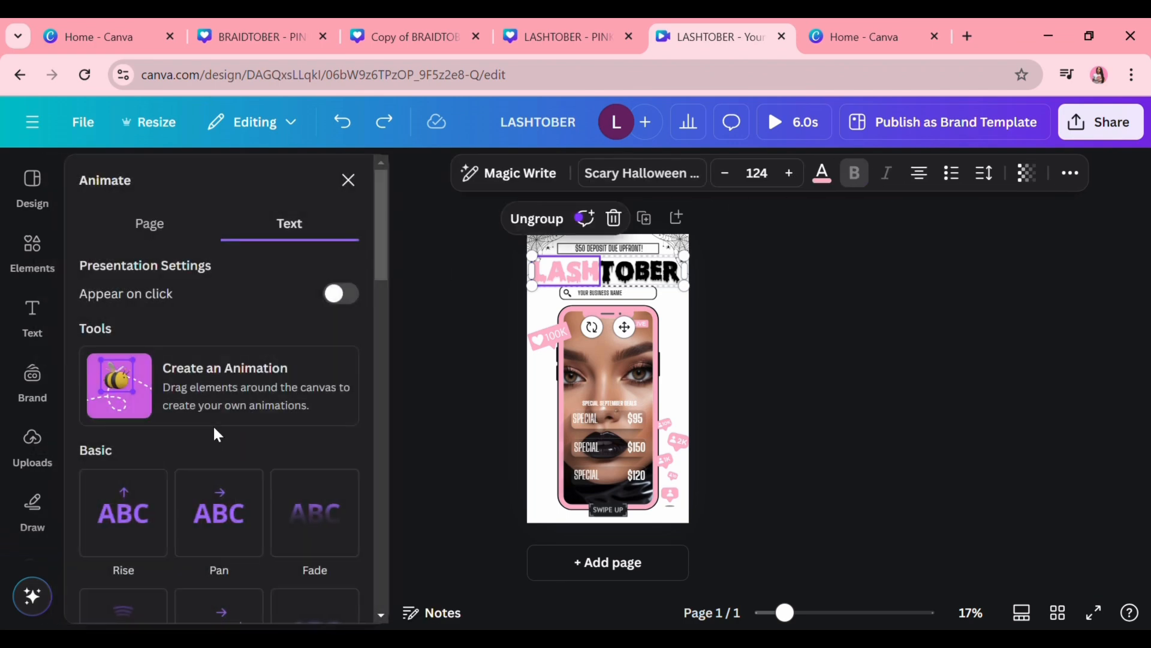
pyautogui.scroll(-6, 180, 389)
pyautogui.scroll(3, 138, 311)
pyautogui.click(140, 363)
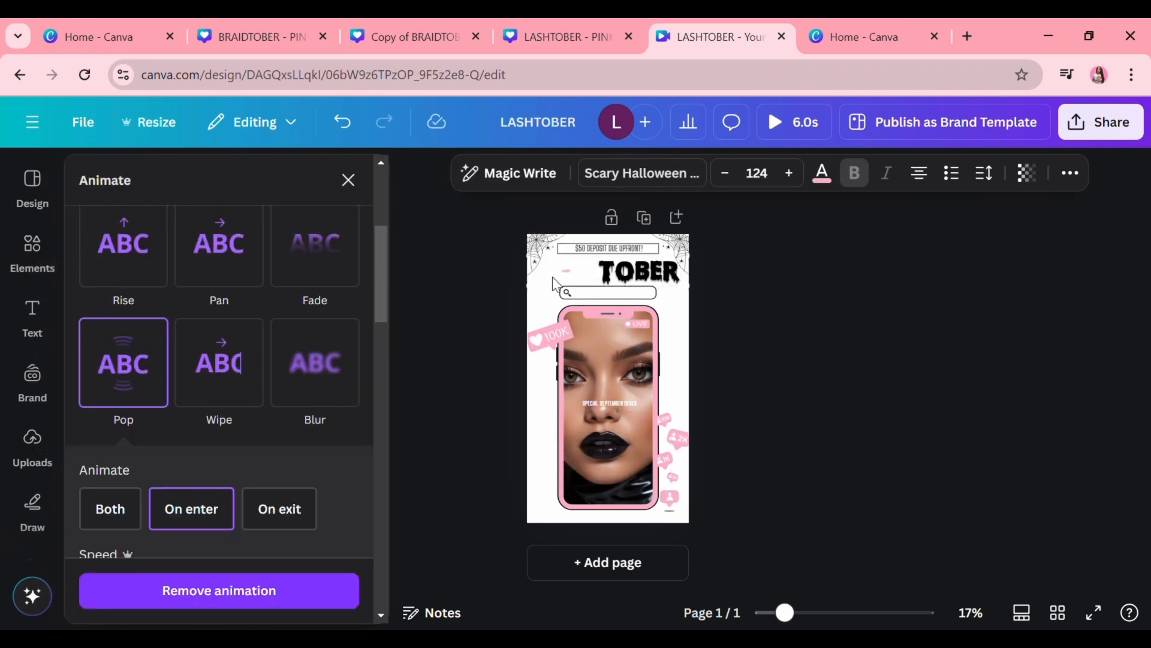
pyautogui.click(552, 279)
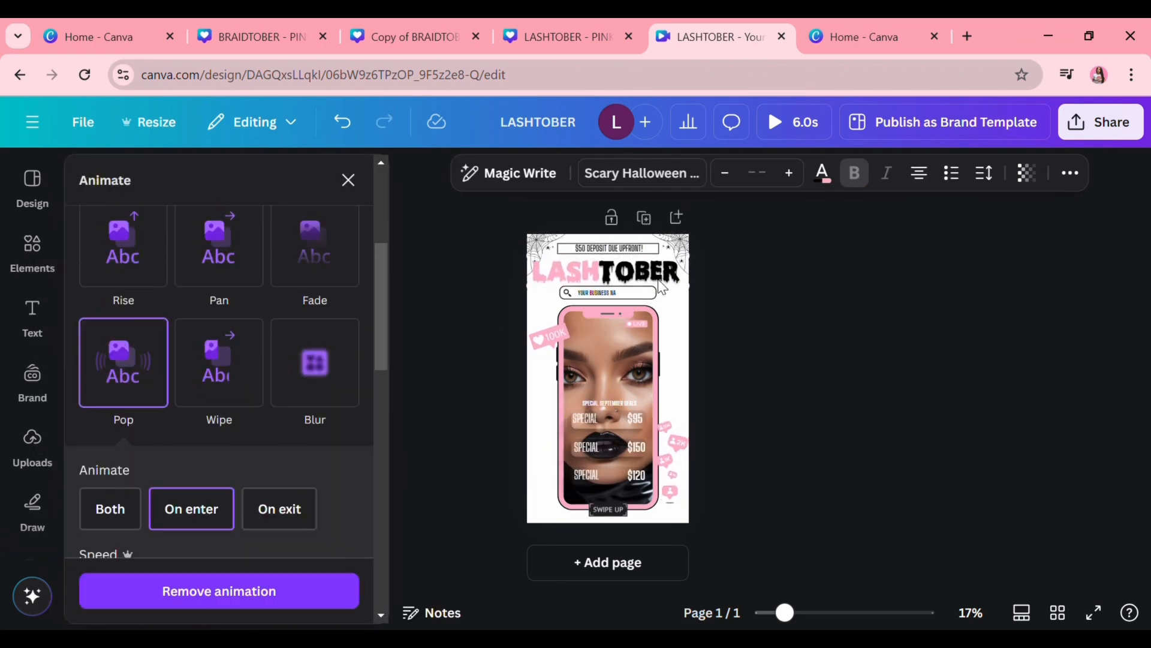
# Step: Apply the Baseline animation on enter to the story's phone mockup
pyautogui.click(593, 385)
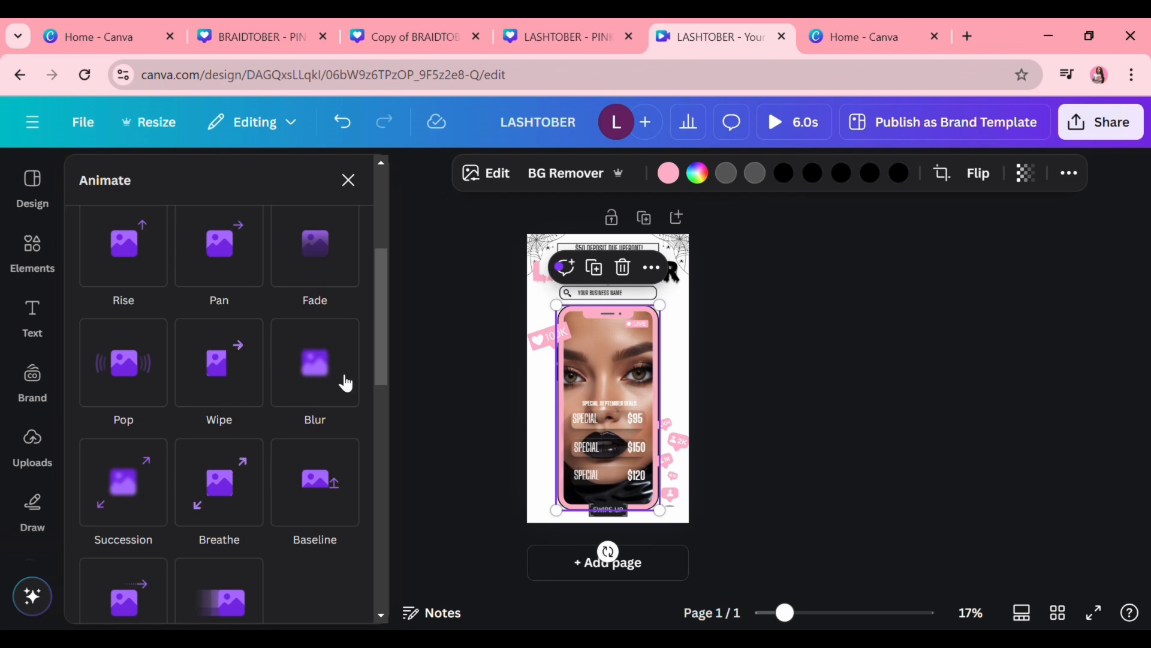
pyautogui.click(326, 513)
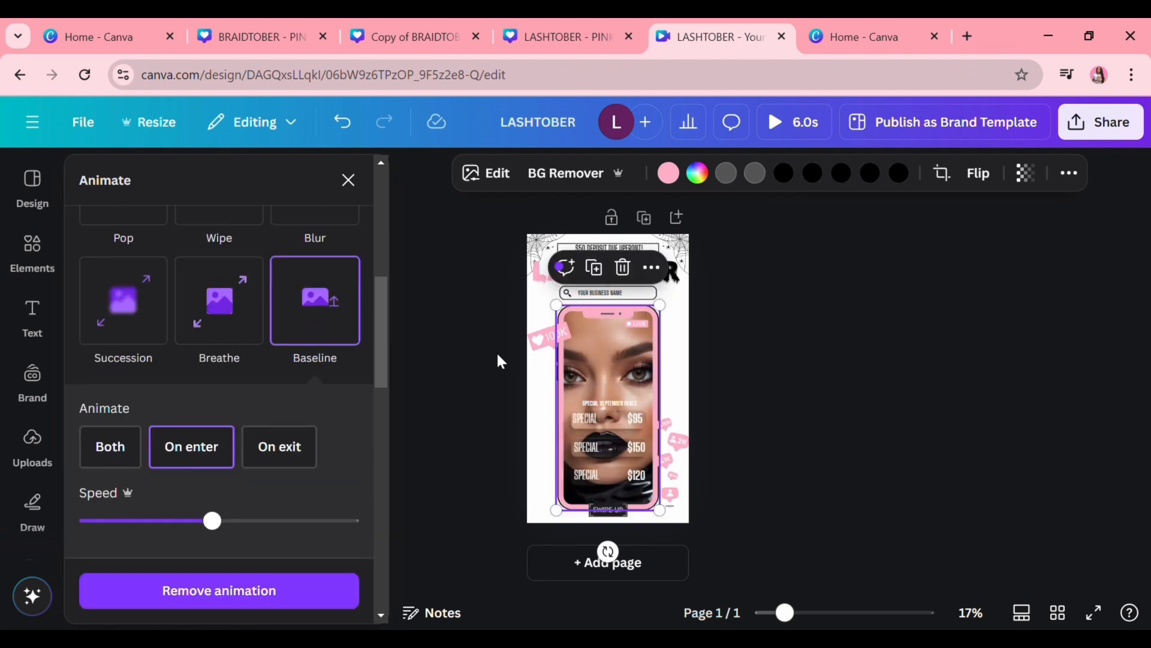
pyautogui.click(480, 345)
# Step: Make a copy of the LASHTOBER story and rename the copy HAIRTOBER
pyautogui.click(90, 133)
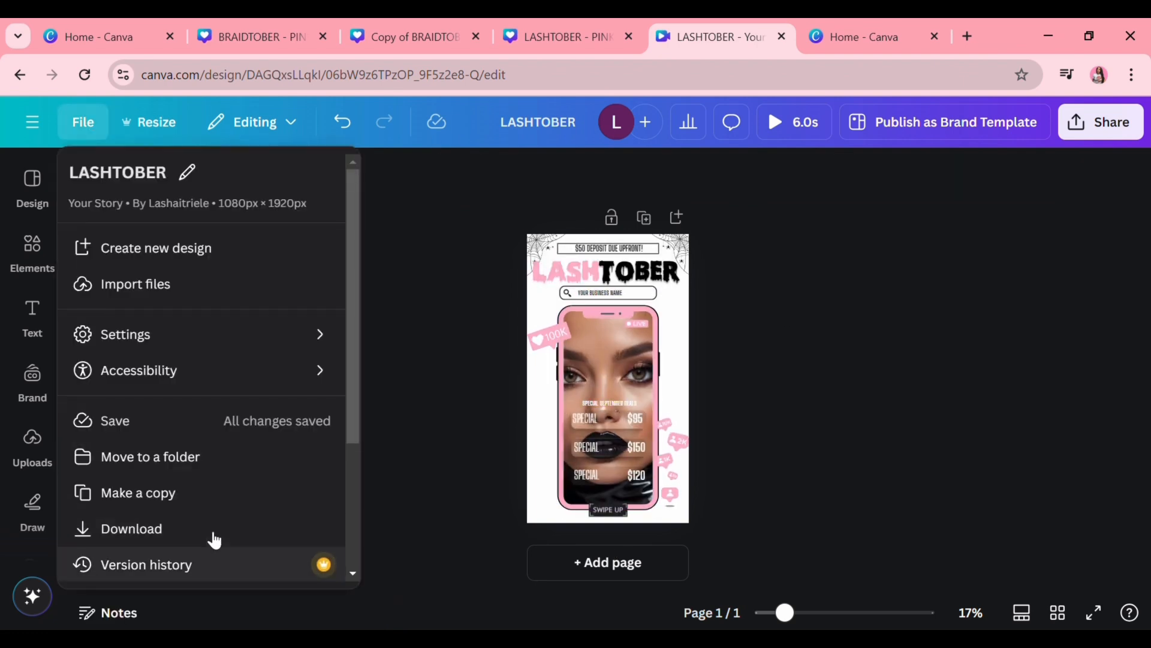
pyautogui.click(154, 490)
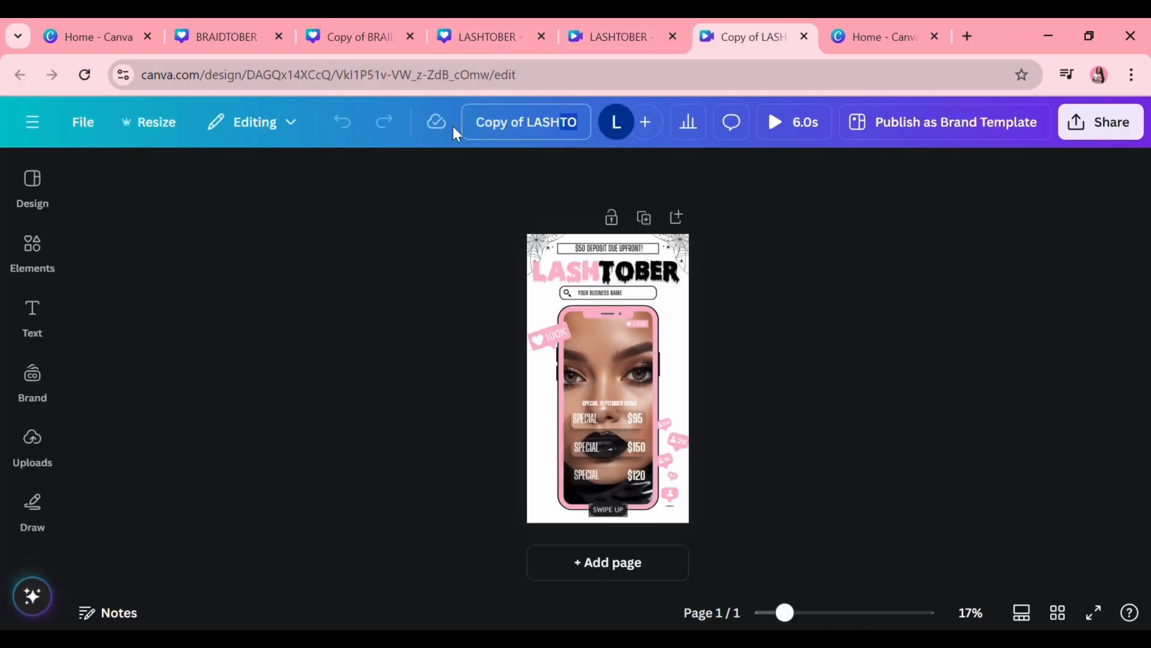
pyautogui.moveTo(452, 126); pyautogui.dragTo(424, 131)
pyautogui.write('HAIRTOBER')
pyautogui.press('Return')
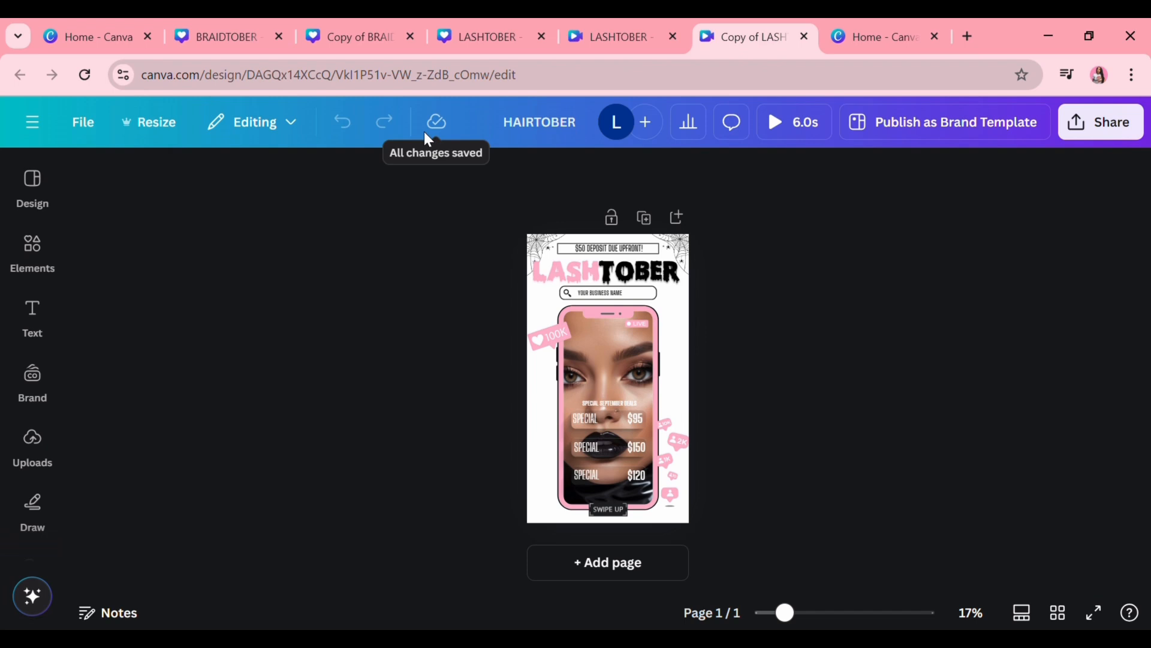
# Step: Append "- IG STORY" to the names of both the LASHTOBER story and its HAIRTOBER copy
pyautogui.click(631, 43)
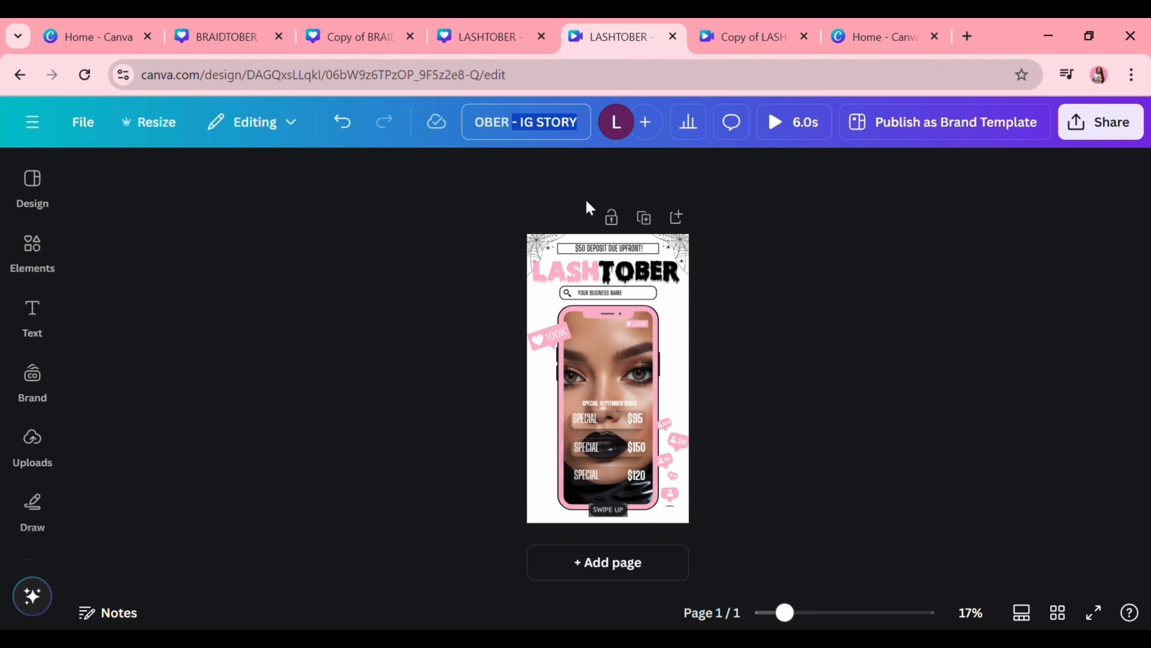
pyautogui.click(708, 37)
pyautogui.click(591, 131)
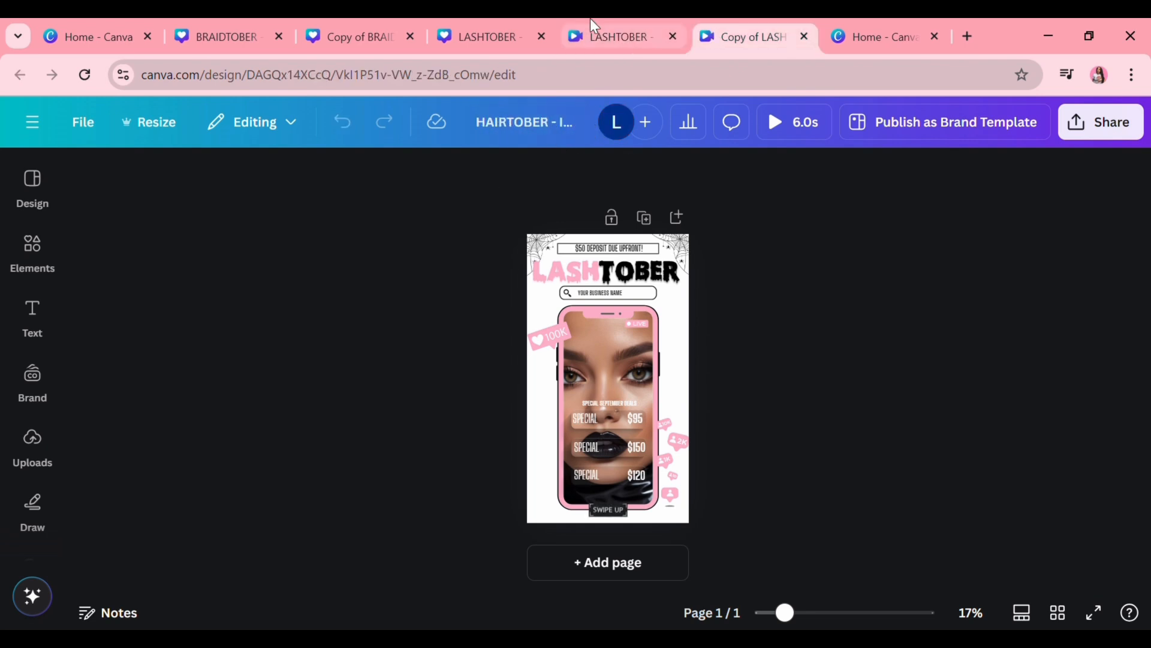
# Step: Copy the NAILTOBER title group from page 1 of the NAILTOBER flyer
pyautogui.click(359, 36)
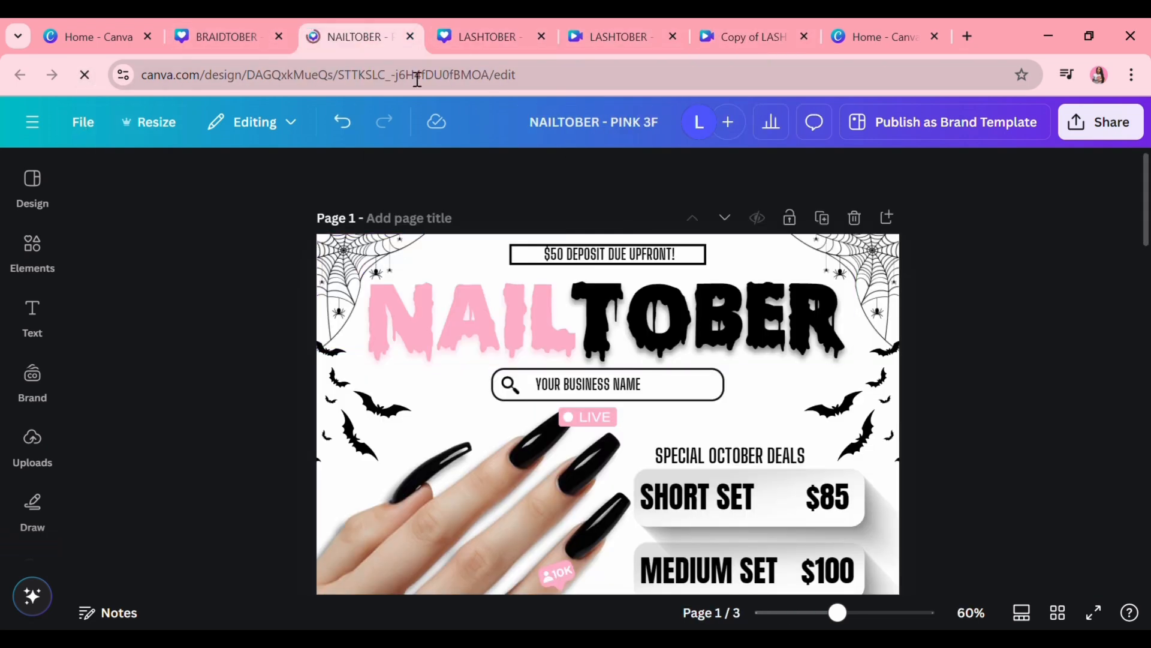
pyautogui.click(595, 282)
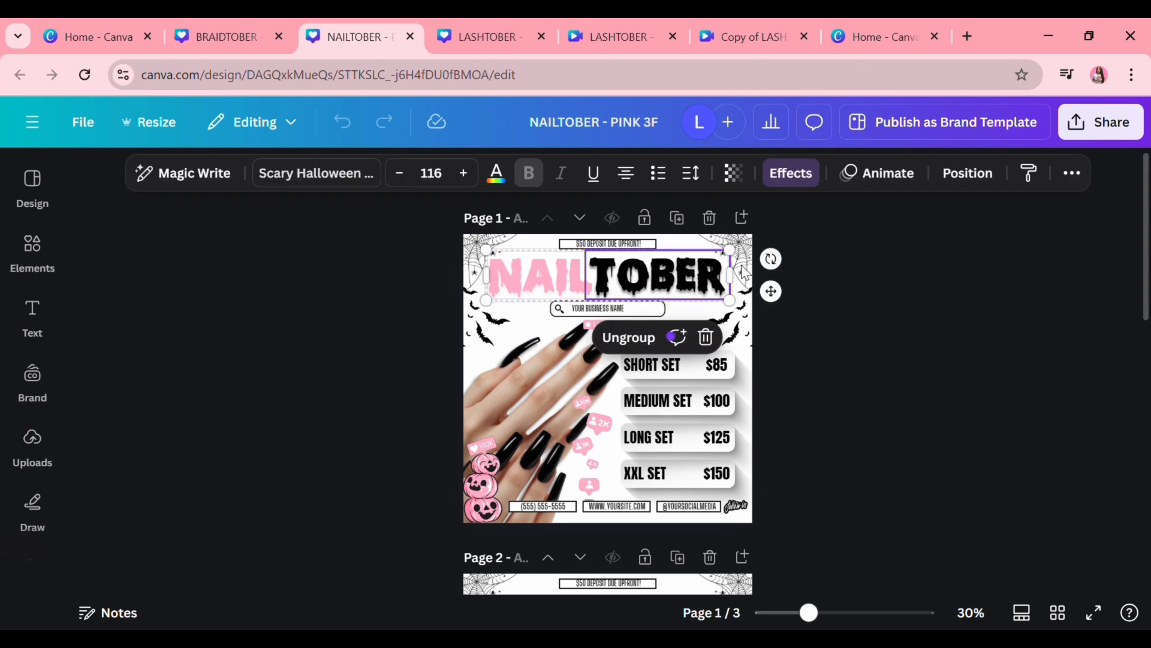
pyautogui.click(684, 337)
# Step: Change HAIRTOBER to NAILTOBER in the copied story's name, keeping the "- IG STORY" suffix
pyautogui.click(595, 36)
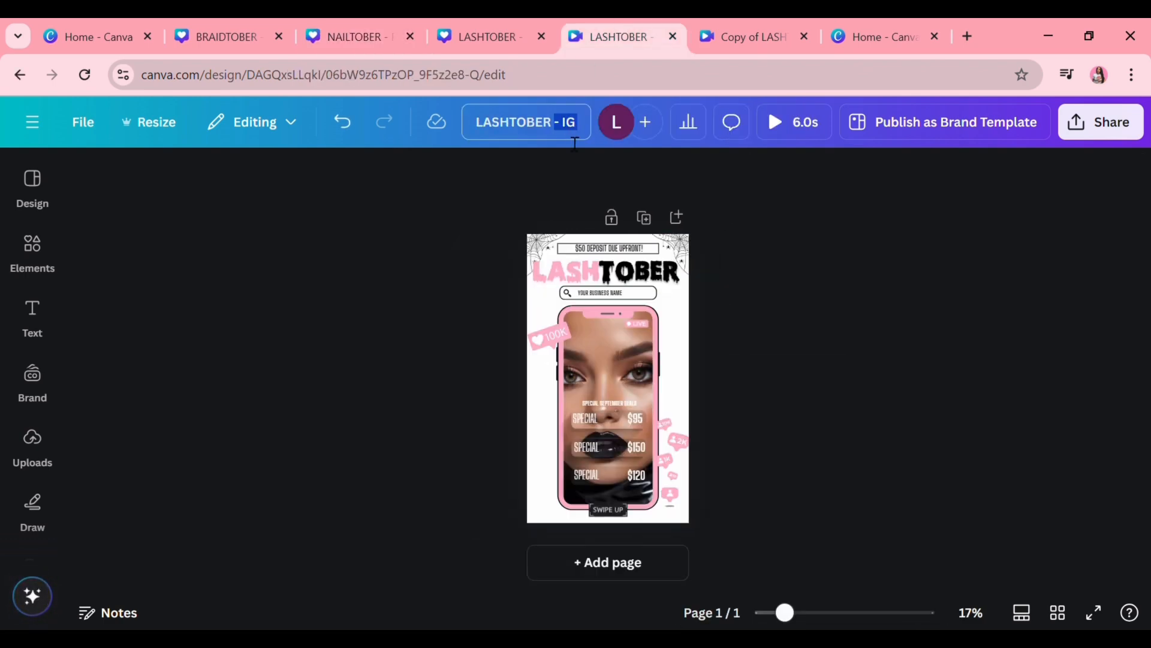
pyautogui.click(717, 24)
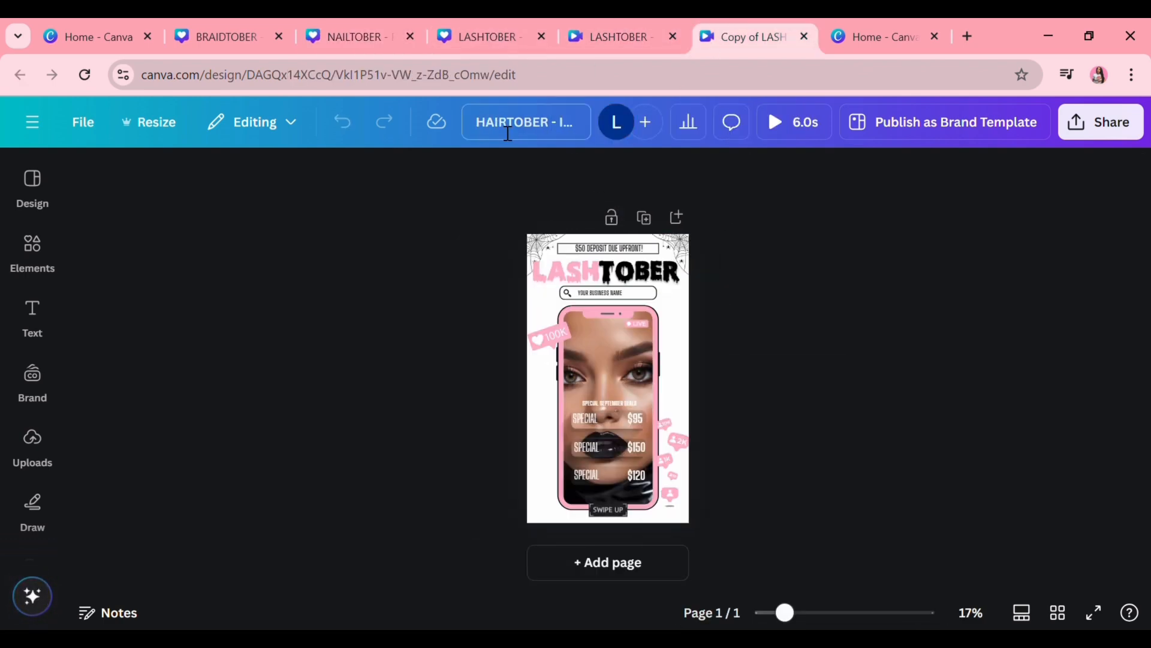
pyautogui.press('Left')
pyautogui.press('BackSpace')
pyautogui.press('BackSpace')
pyautogui.press('BackSpace')
pyautogui.press('BackSpace')
pyautogui.write('NAIL')
pyautogui.press('Return')
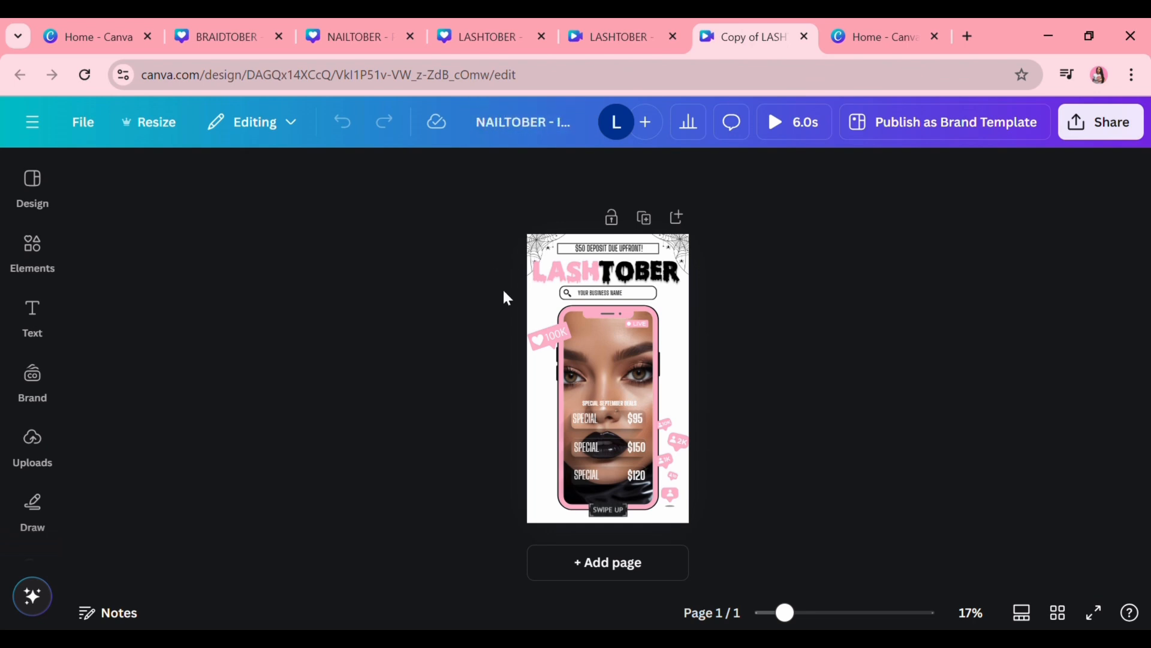
# Step: Delete the LASHTOBER title group from the copied story
pyautogui.click(677, 271)
pyautogui.click(658, 229)
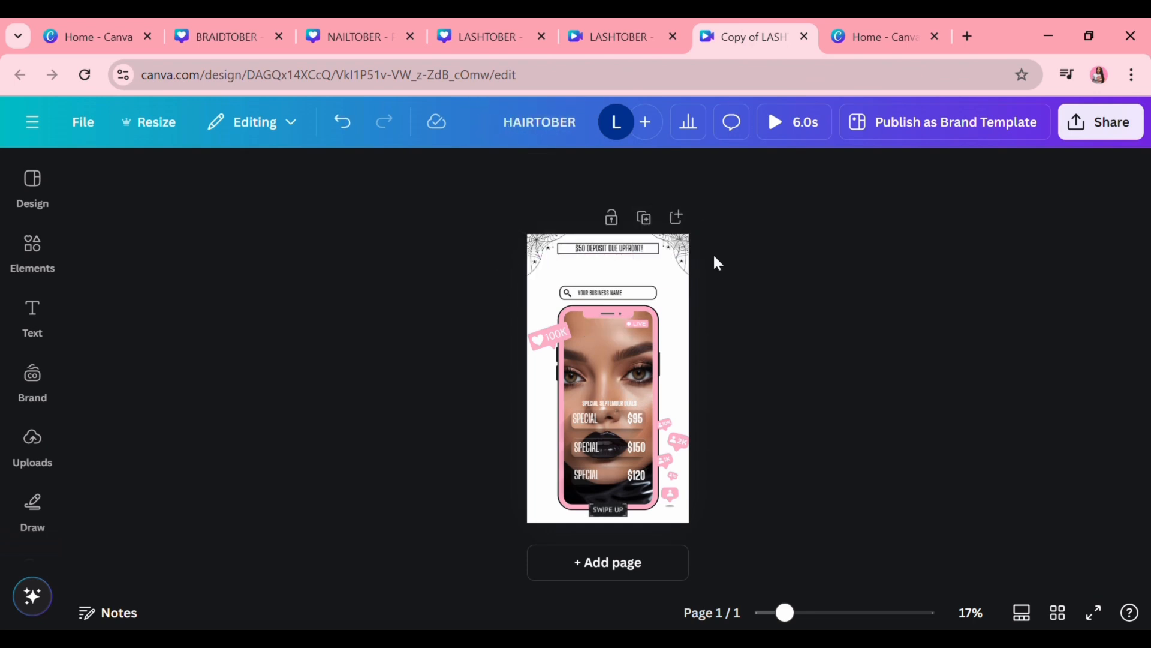
# Step: Paste the NAILTOBER title between the deposit banner and the business name box and center it horizontally on the page
pyautogui.hotkey('ctrl', 'v')
pyautogui.moveTo(611, 259); pyautogui.dragTo(616, 273)
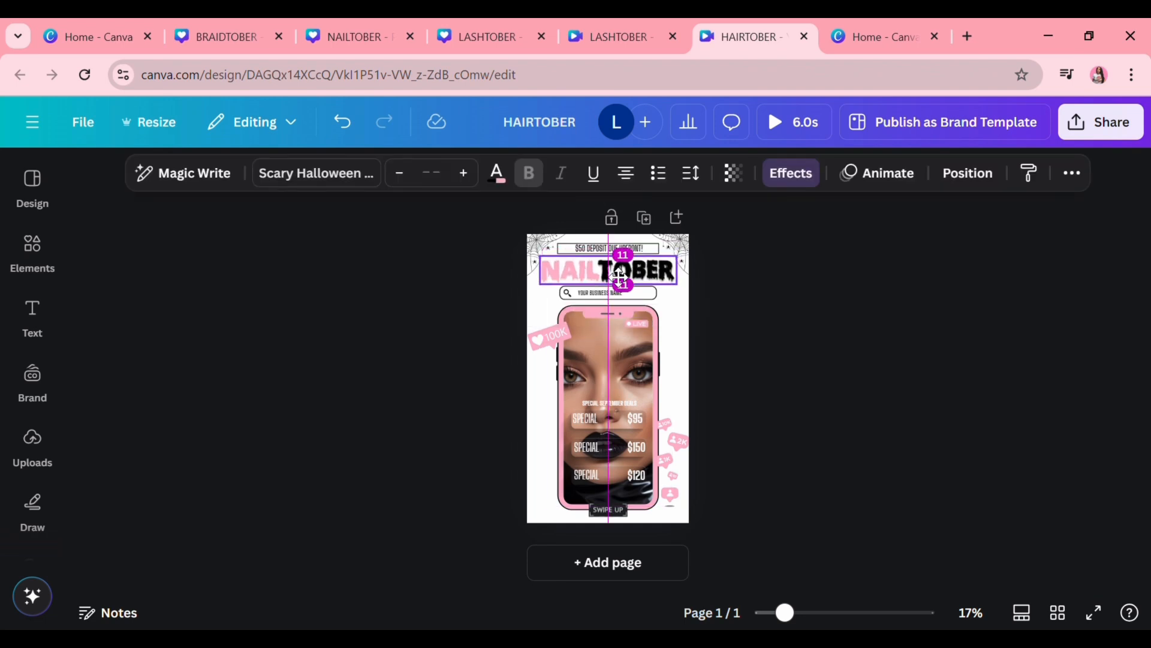
pyautogui.rightClick(659, 270)
pyautogui.moveTo(771, 360)
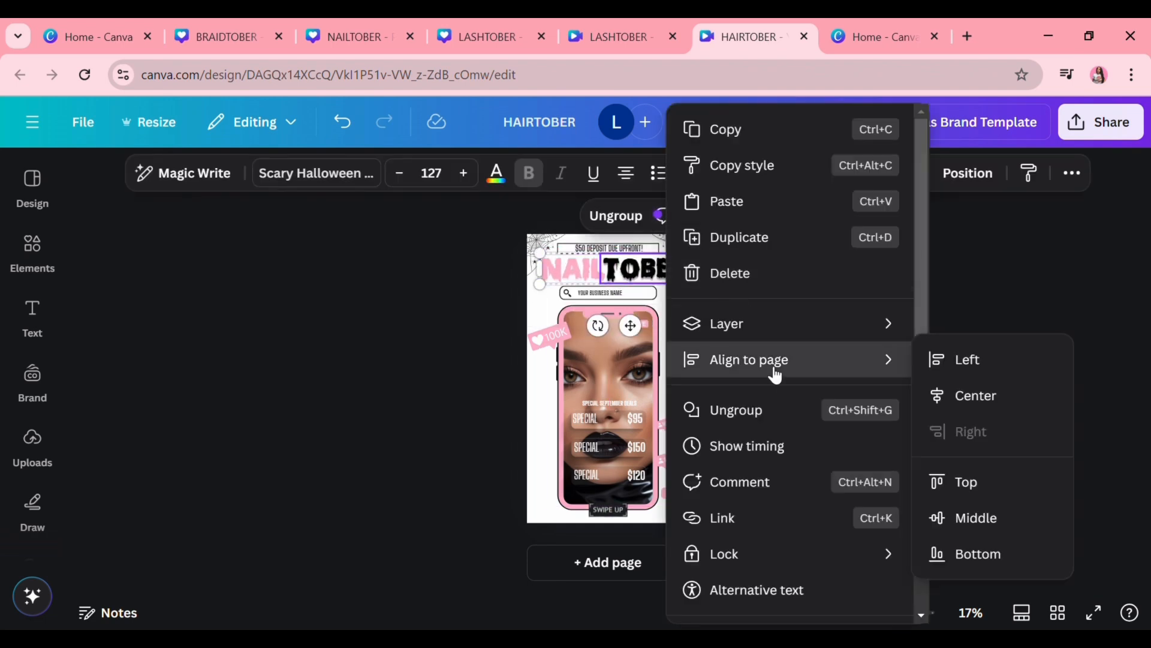
pyautogui.click(960, 396)
pyautogui.click(953, 176)
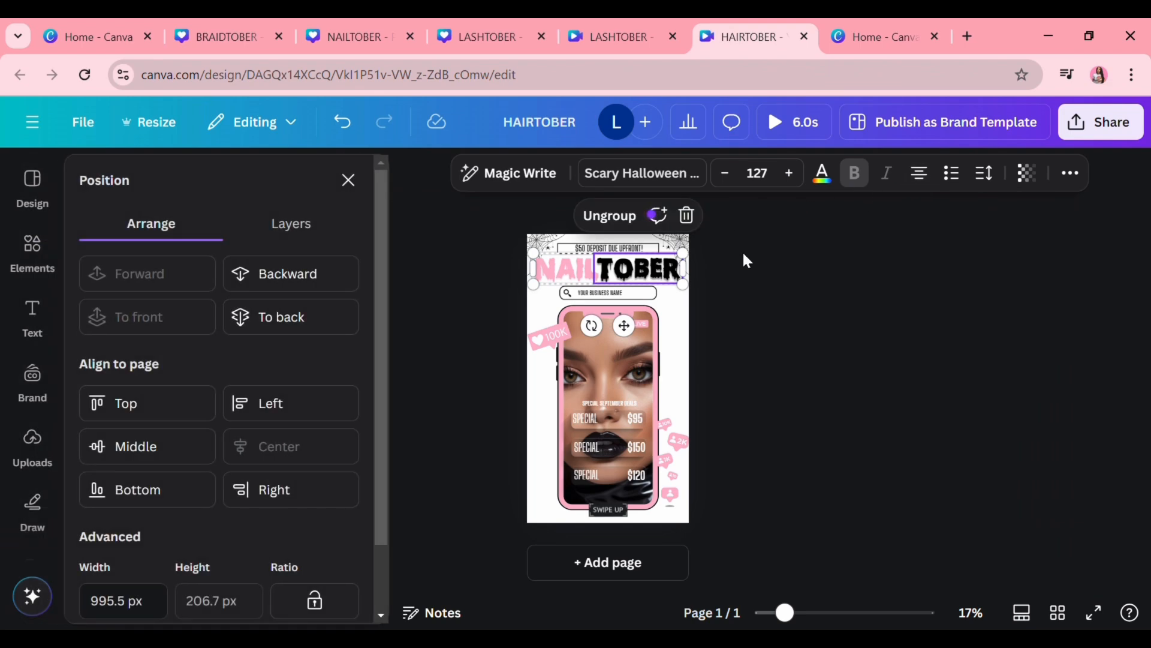
# Step: Apply an element animation to the NAILTOBER title group
pyautogui.click(743, 254)
pyautogui.click(907, 174)
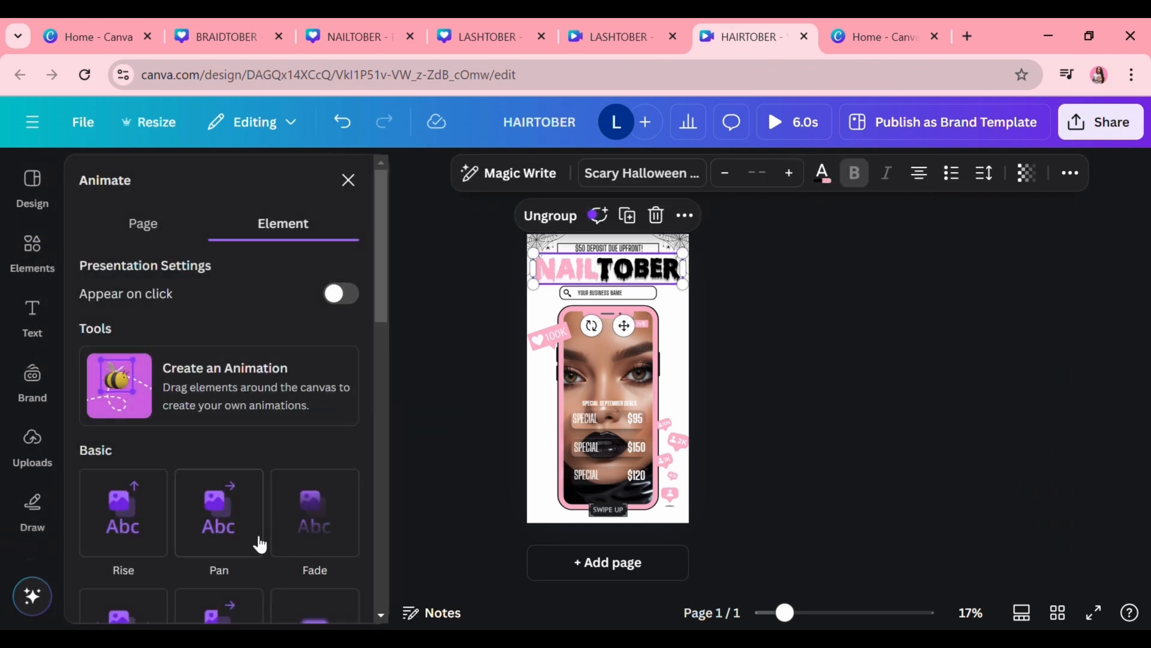
pyautogui.scroll(-5, 257, 542)
pyautogui.click(120, 366)
pyautogui.click(728, 303)
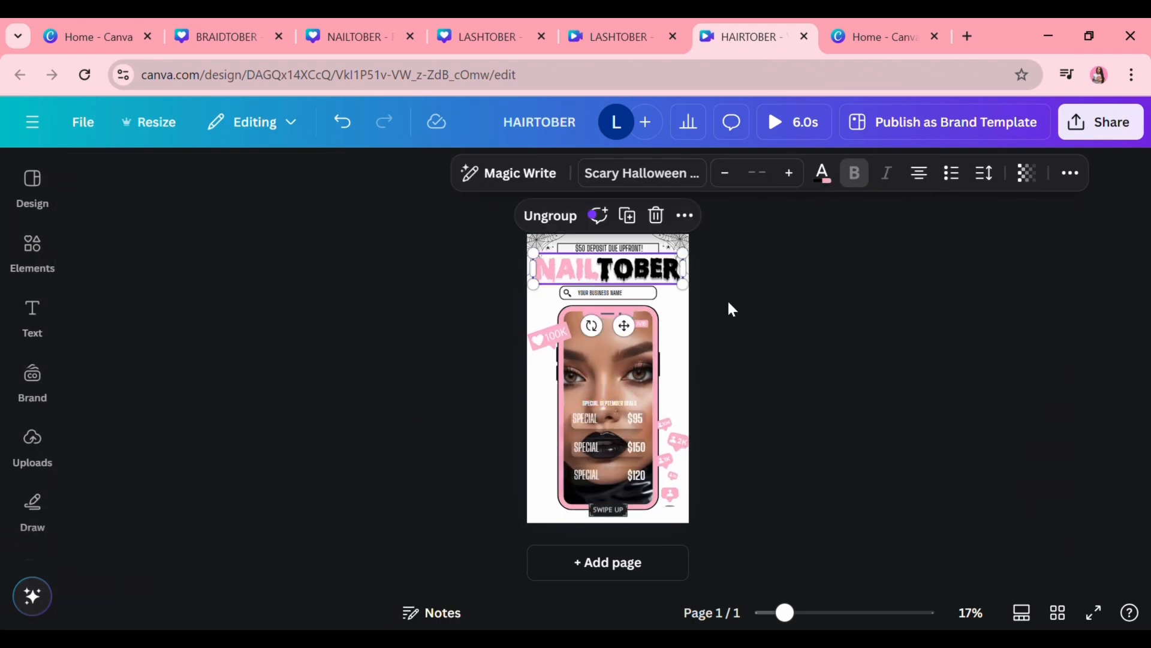
pyautogui.click(728, 303)
# Step: Close the LASHTOBER flyer and copy the phone mockup with the nail photo from page 2 of the NAILTOBER flyer
pyautogui.click(494, 23)
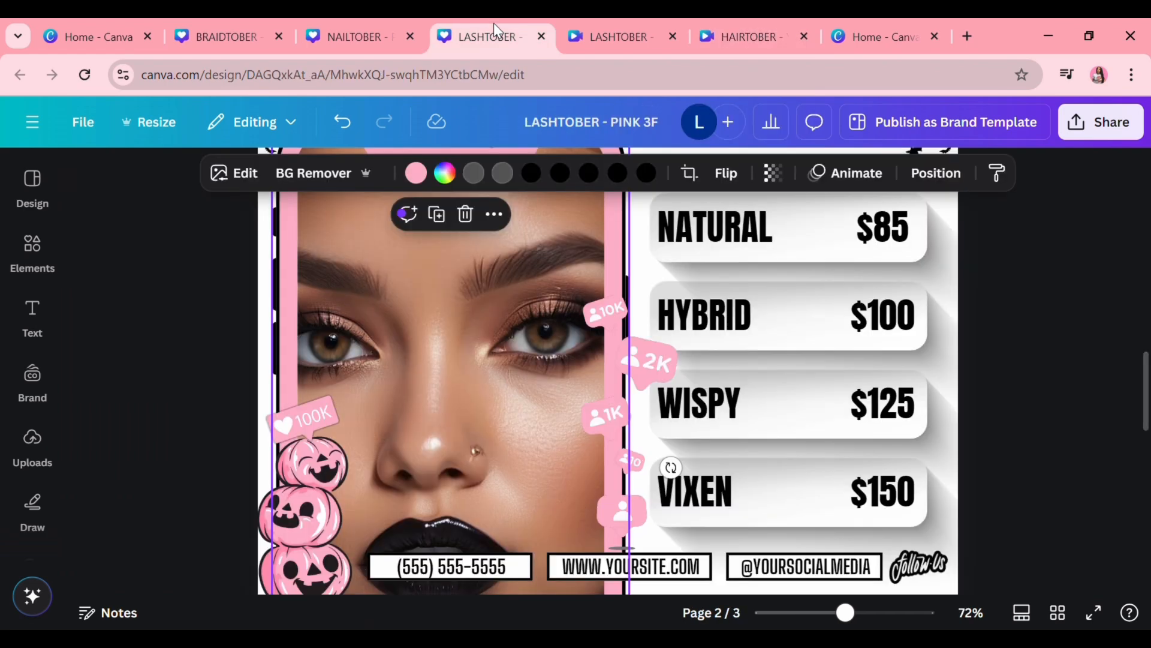
pyautogui.click(542, 36)
pyautogui.click(350, 29)
pyautogui.scroll(-8, 418, 355)
pyautogui.click(556, 198)
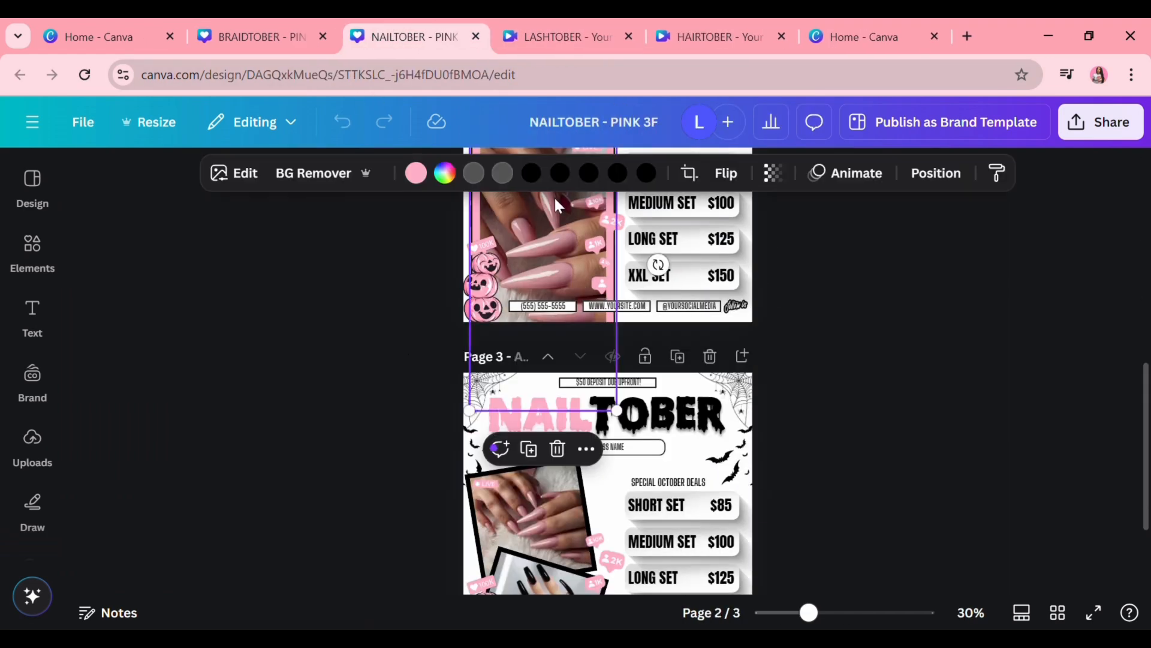
pyautogui.rightClick(555, 198)
pyautogui.click(673, 123)
# Step: Rename the HAIRTOBER story as NAILTOBER - IG STORY, matching the LASHTOBER story's naming
pyautogui.click(707, 20)
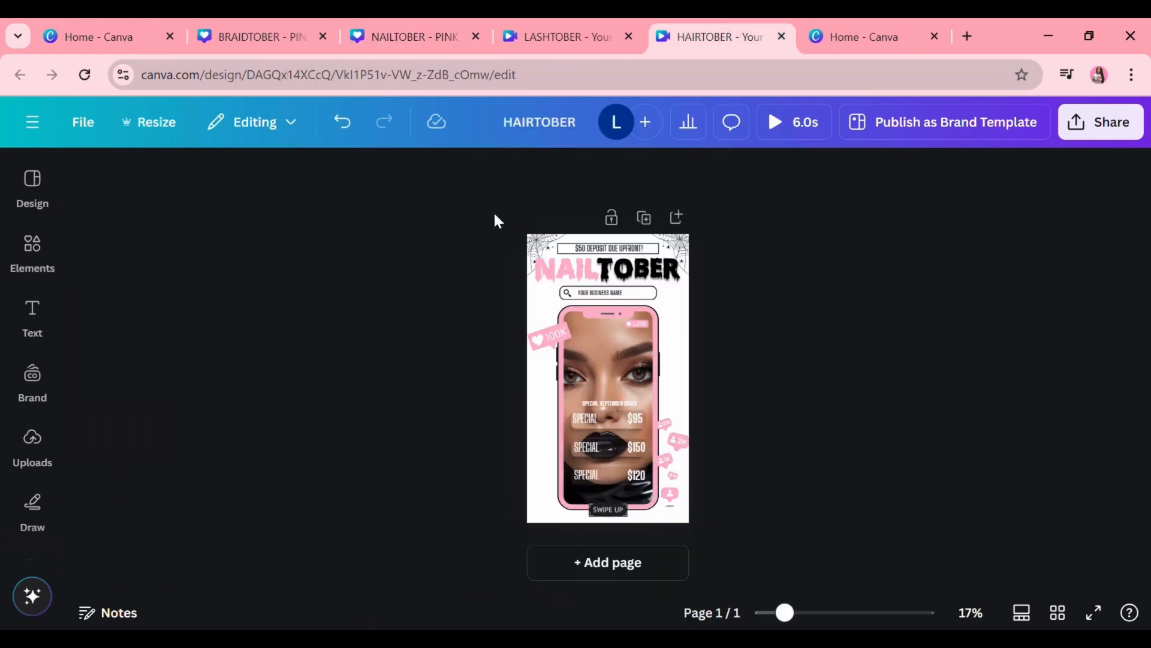
pyautogui.click(562, 21)
pyautogui.click(427, 31)
pyautogui.click(540, 30)
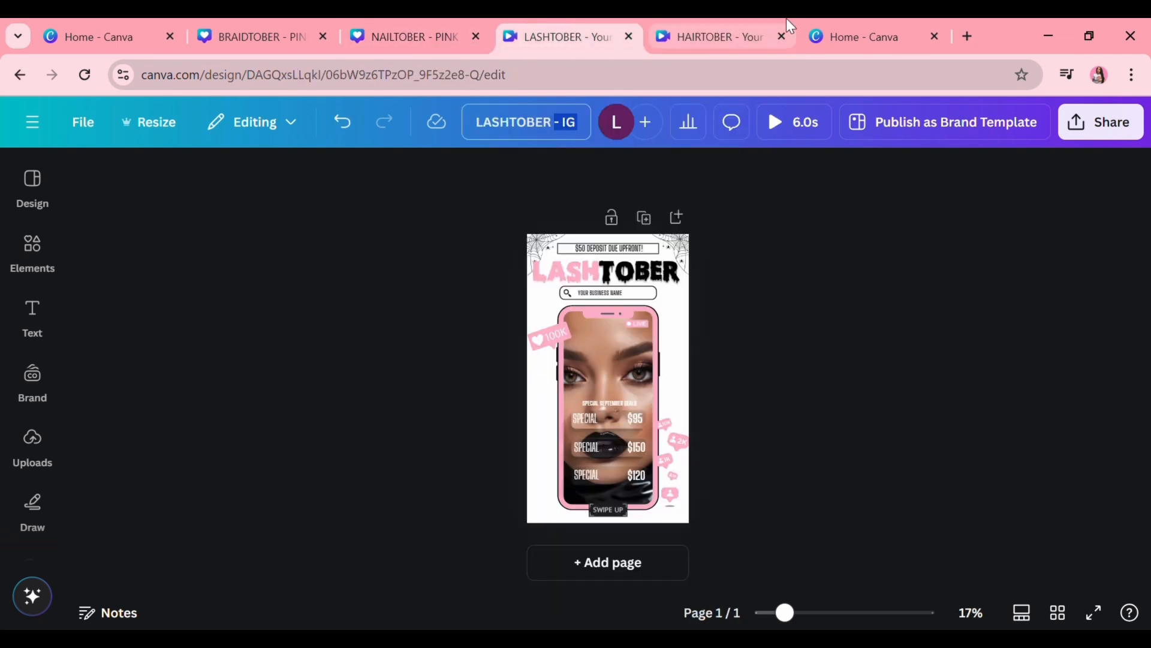
pyautogui.click(718, 45)
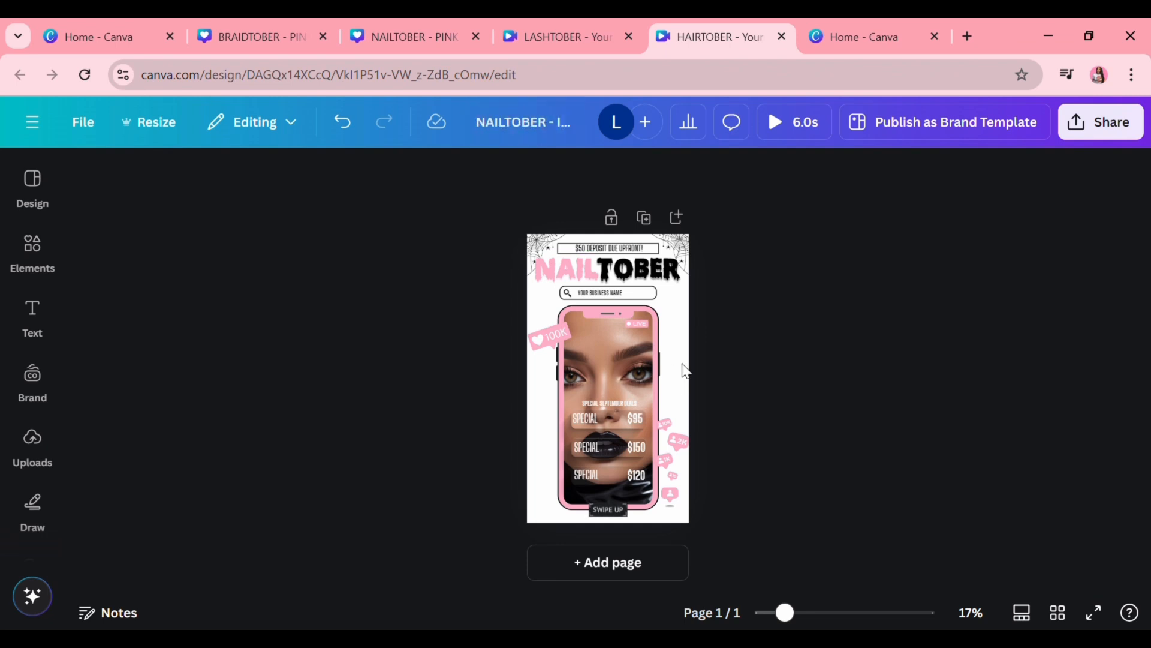
# Step: Detach the nail photo from the pasted phone mockup and place it in the story's own phone frame
pyautogui.click(581, 337)
pyautogui.rightClick(581, 355)
pyautogui.moveTo(722, 524)
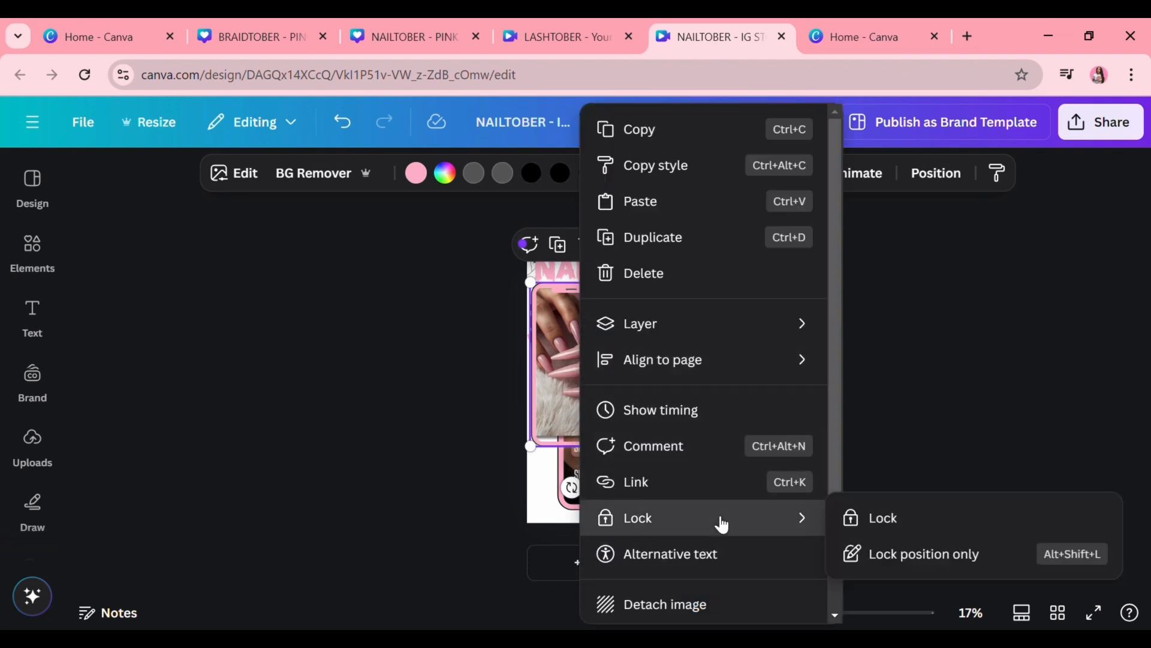
pyautogui.click(714, 604)
pyautogui.click(776, 517)
pyautogui.moveTo(649, 362)
pyautogui.mouseDown()
pyautogui.moveTo(650, 401)
pyautogui.moveTo(650, 377)
pyautogui.mouseUp()
# Step: Adjust the nail photo's crop inside the story's phone frame and delete the empty pasted phone mockup
pyautogui.doubleClick(650, 376)
pyautogui.moveTo(722, 516); pyautogui.dragTo(741, 534)
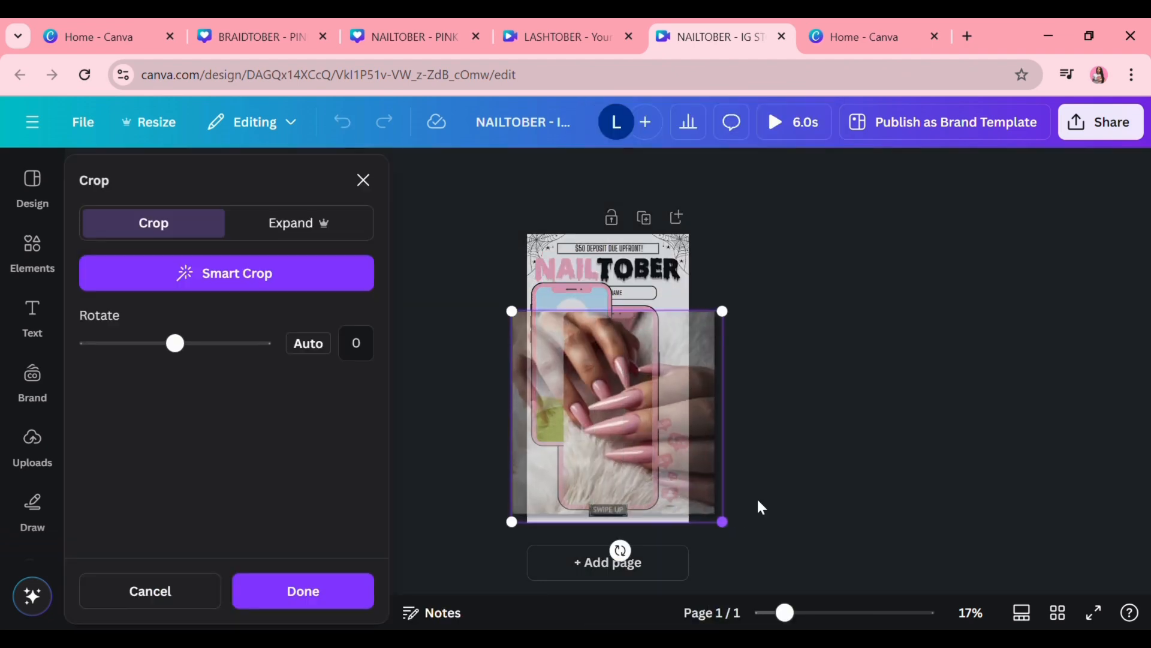
pyautogui.click(548, 344)
pyautogui.rightClick(548, 344)
pyautogui.click(658, 326)
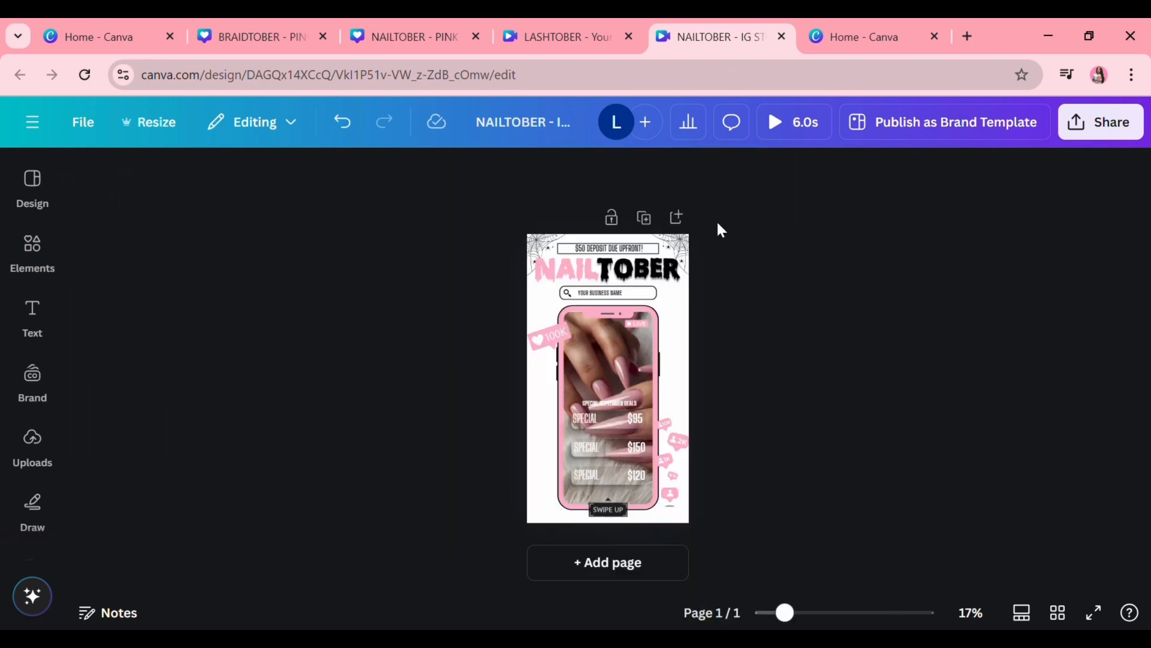
# Step: Make a copy of the NAILTOBER - IG STORY design and close the LASHTOBER story, NAILTOBER story and NAILTOBER flyer
pyautogui.click(82, 130)
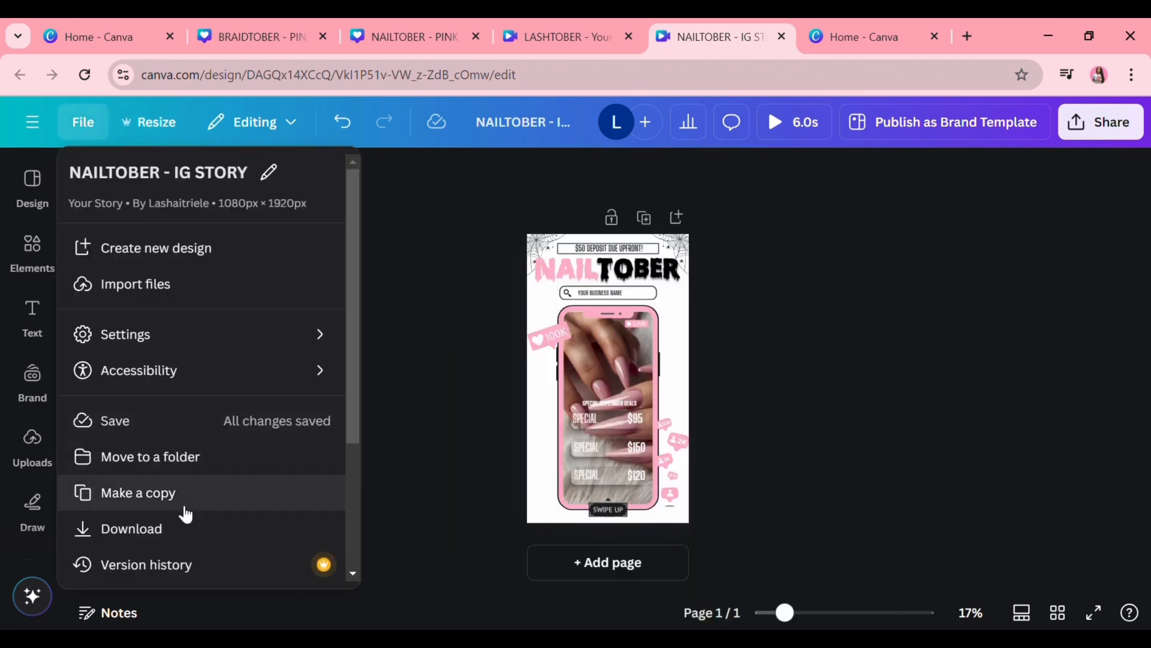
pyautogui.click(182, 503)
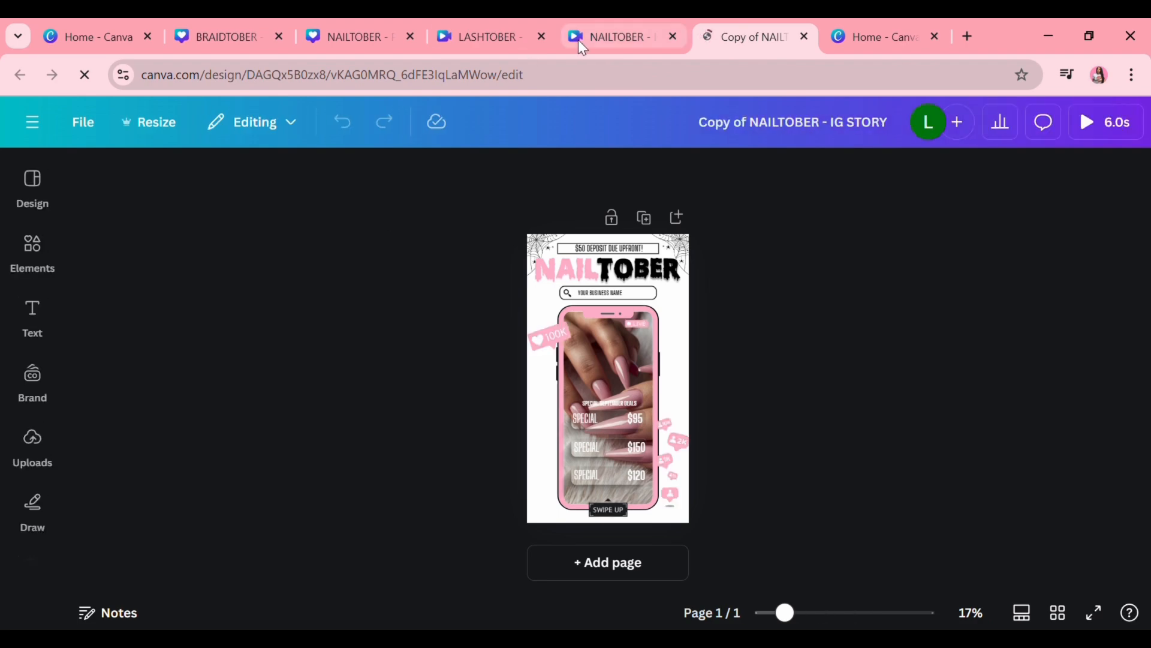
pyautogui.click(491, 40)
pyautogui.click(541, 39)
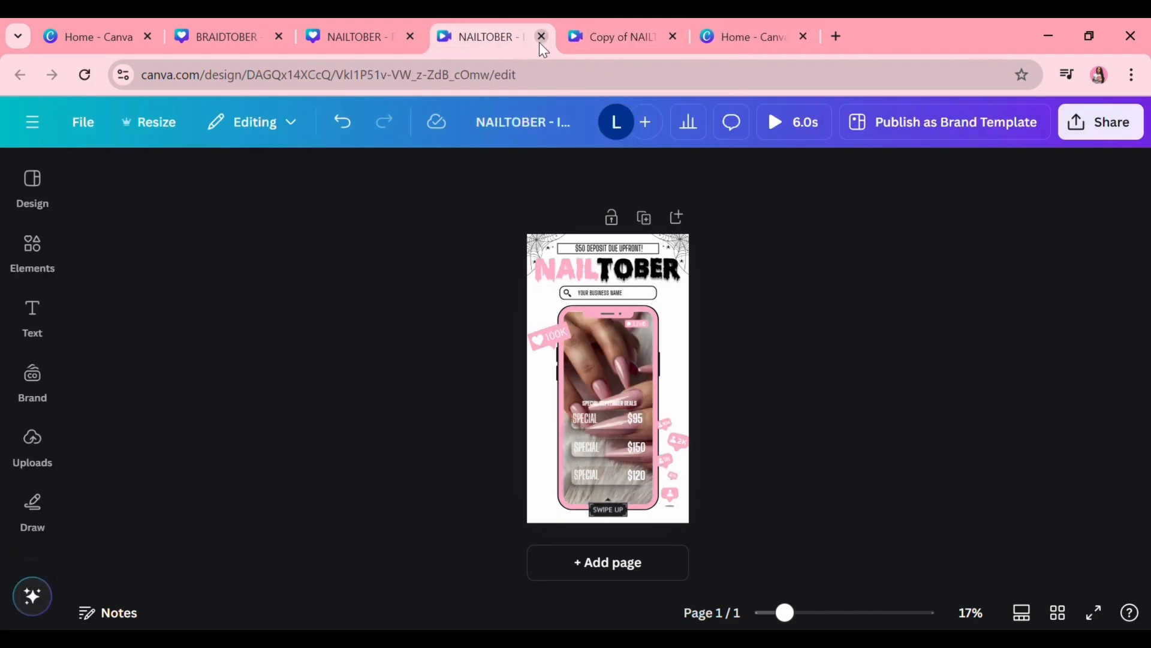
pyautogui.click(538, 40)
pyautogui.click(505, 38)
pyautogui.click(567, 36)
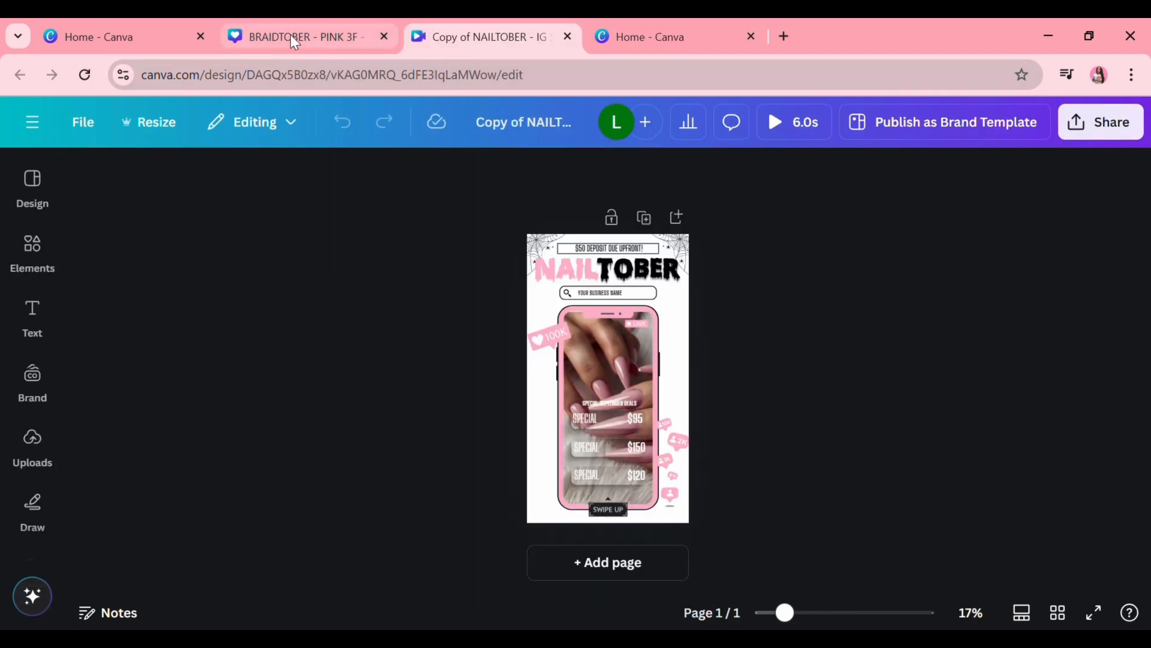
# Step: Rename the copied story as BRAIDTOBER - IG STORY
pyautogui.write('BRAIDTOBER - IG')
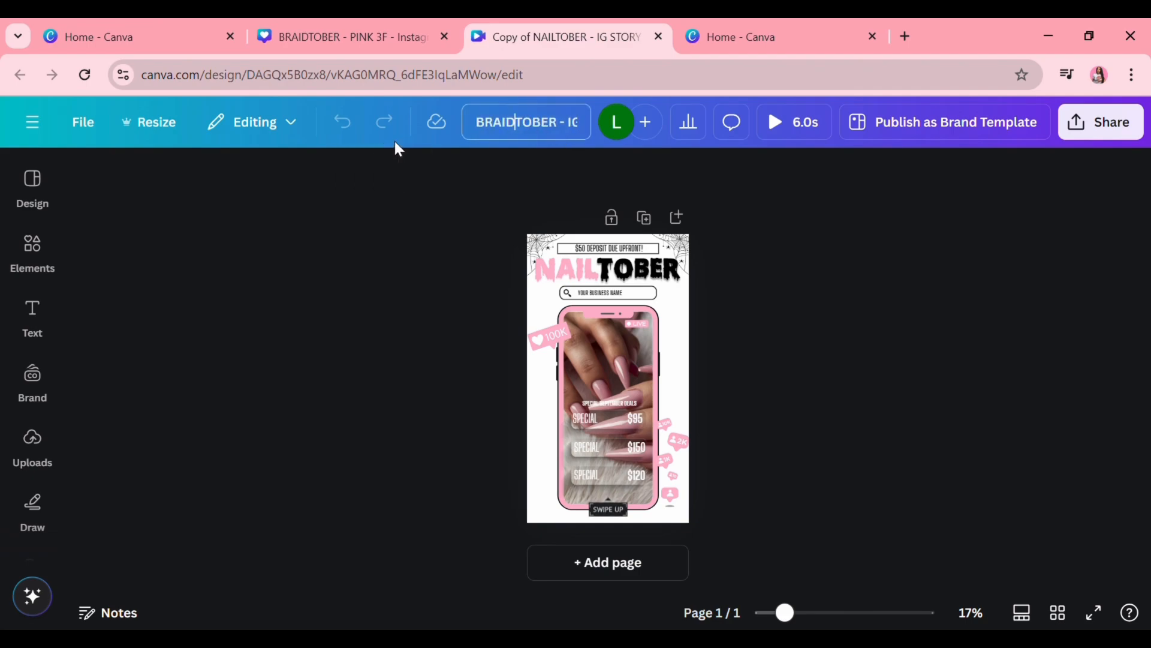
pyautogui.press('Return')
# Step: Copy the phone mockup with the braids photo from the BRAIDTOBER flyer and paste it into the BRAIDTOBER story
pyautogui.click(368, 27)
pyautogui.scroll(-10, 427, 360)
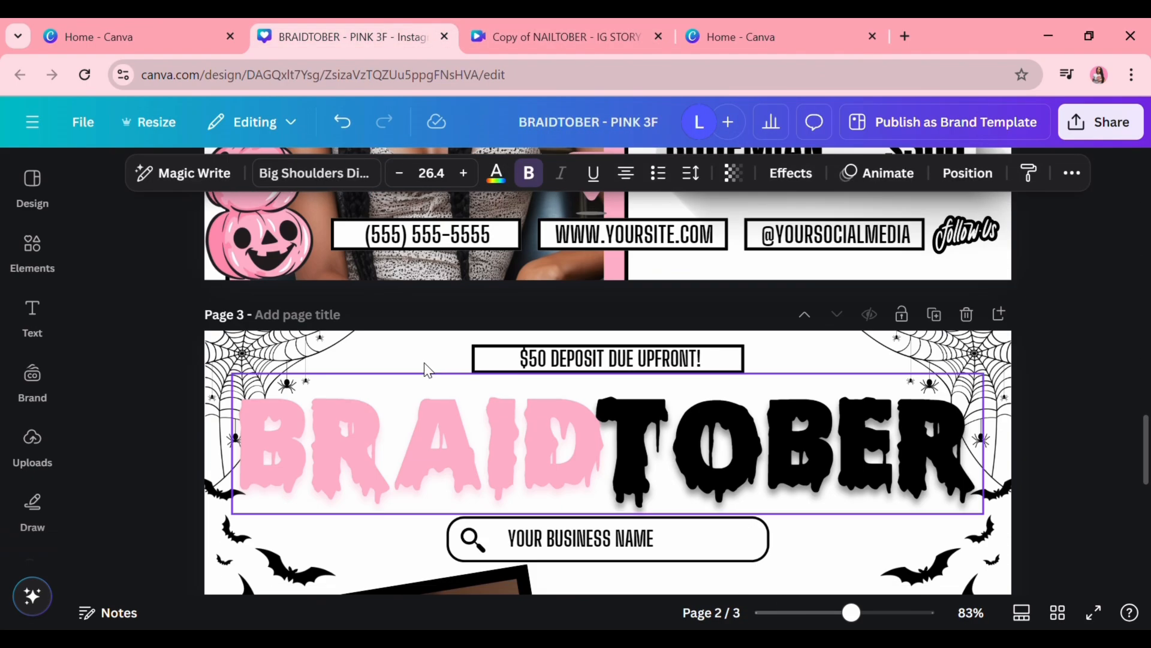
pyautogui.rightClick(478, 355)
pyautogui.click(595, 36)
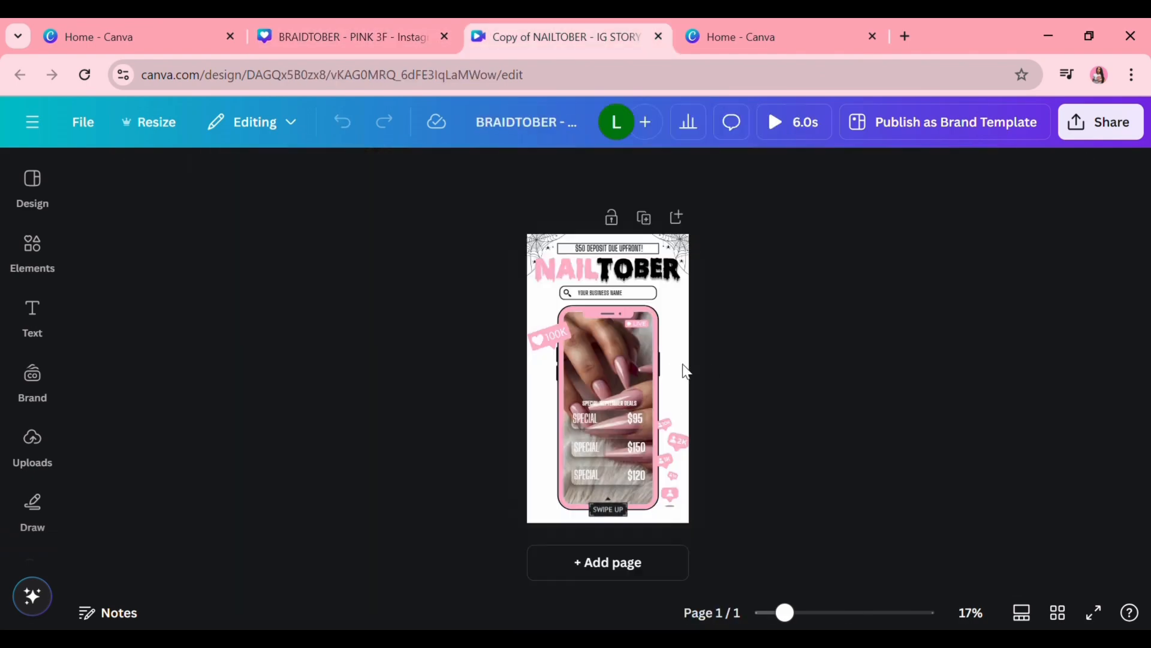
pyautogui.hotkey('ctrl', 'v')
# Step: Detach the braids photo, place it in the story's phone frame in place of the nail photo, and delete the empty pasted mockup
pyautogui.rightClick(562, 325)
pyautogui.click(706, 611)
pyautogui.moveTo(587, 363); pyautogui.dragTo(617, 324)
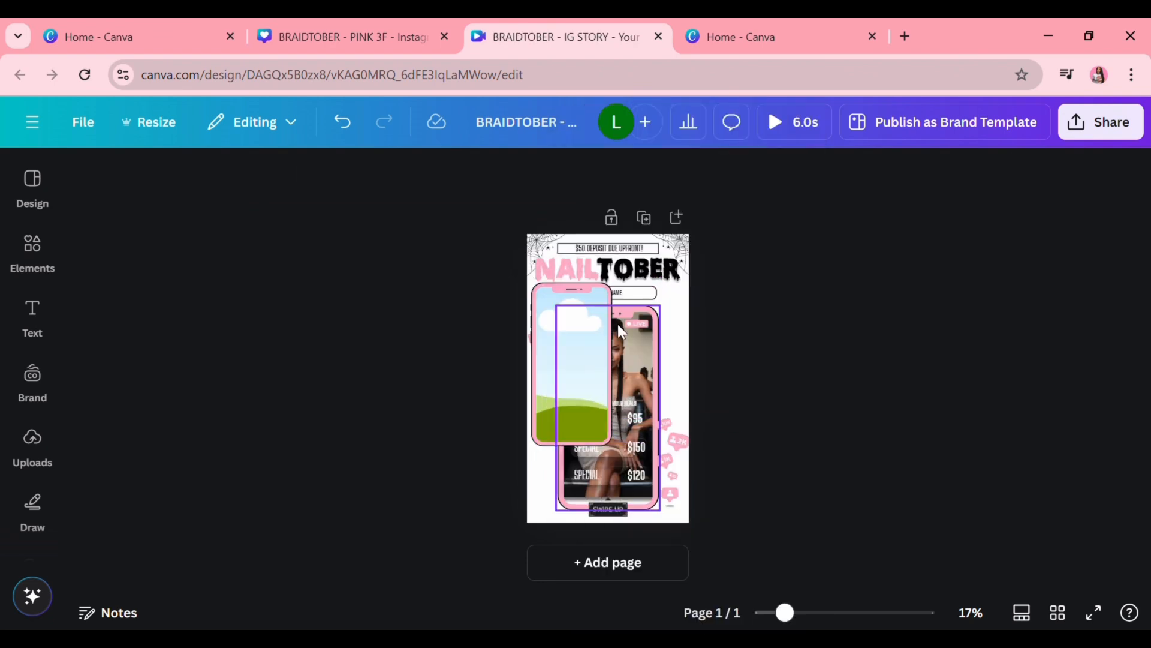
pyautogui.rightClick(589, 319)
pyautogui.click(719, 316)
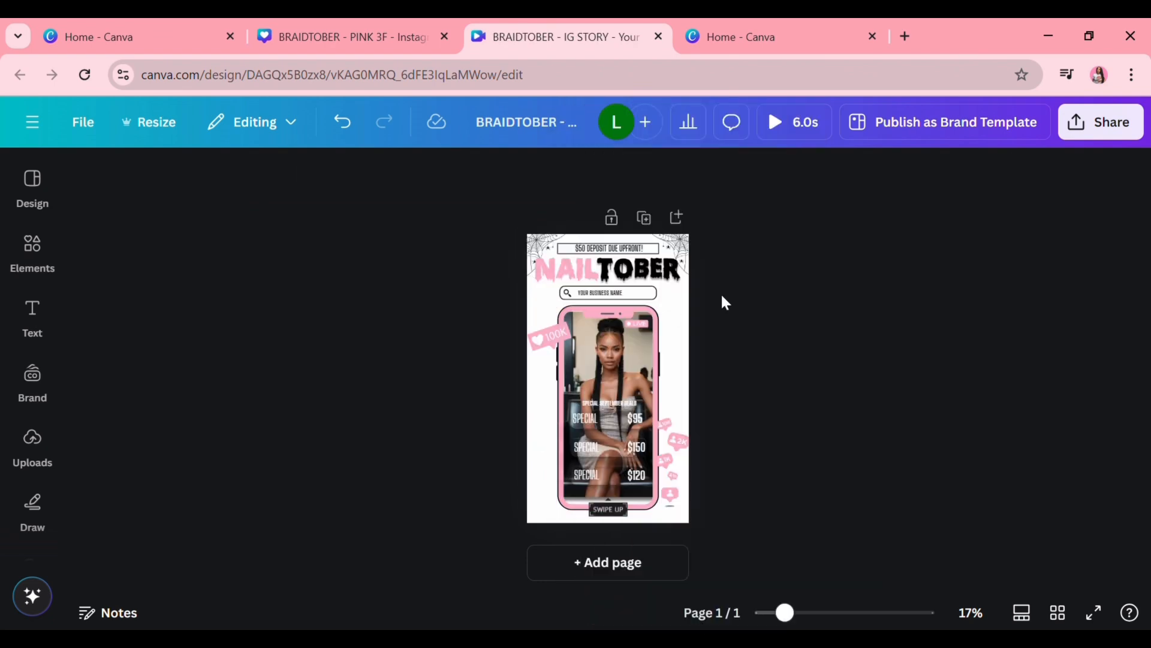
# Step: Copy the whole BRAIDTOBER title group from page 2 of the BRAIDTOBER flyer
pyautogui.click(394, 25)
pyautogui.scroll(-5, 170, 329)
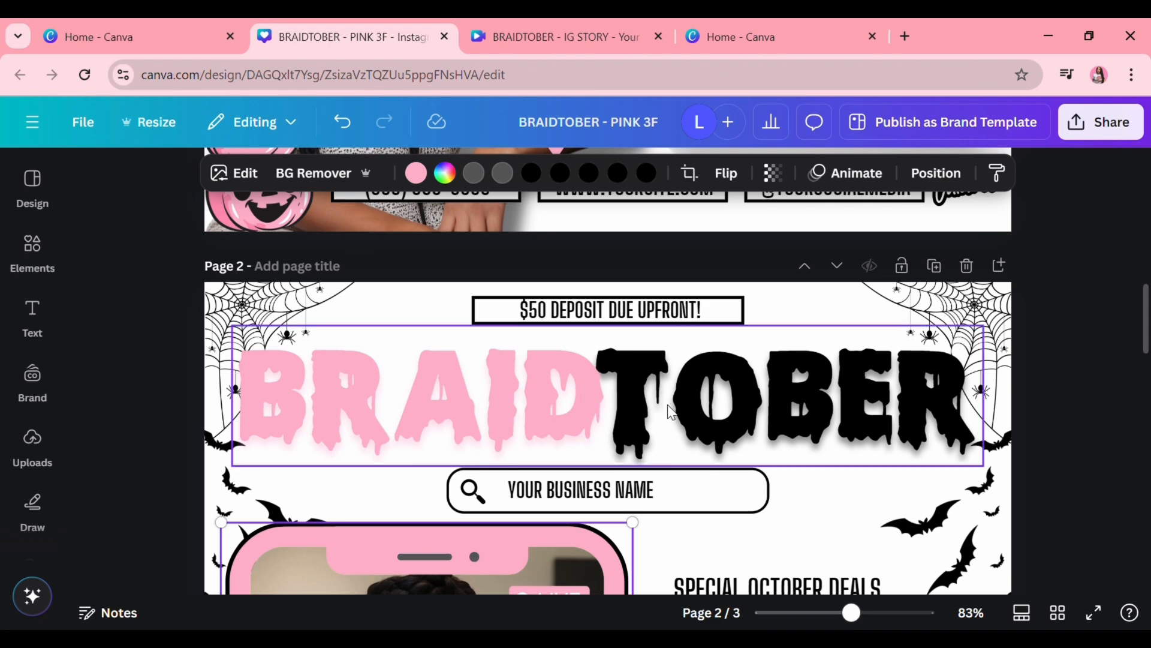
pyautogui.click(1020, 274)
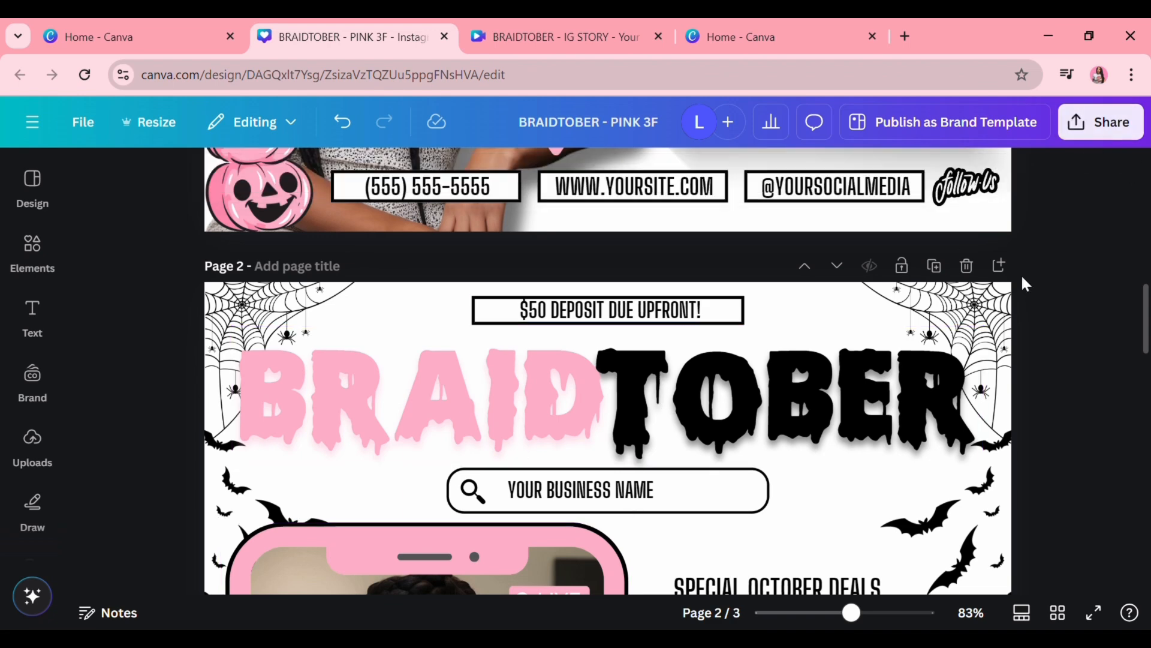
pyautogui.click(578, 27)
pyautogui.click(374, 27)
pyautogui.rightClick(535, 393)
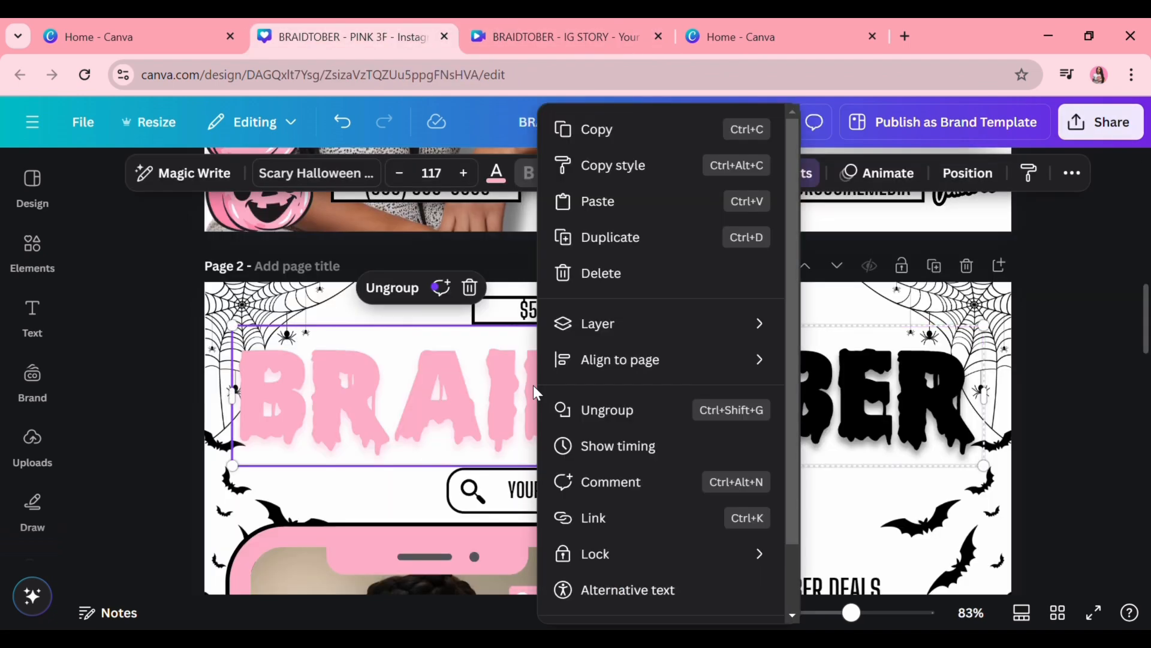
pyautogui.click(351, 360)
pyautogui.click(683, 288)
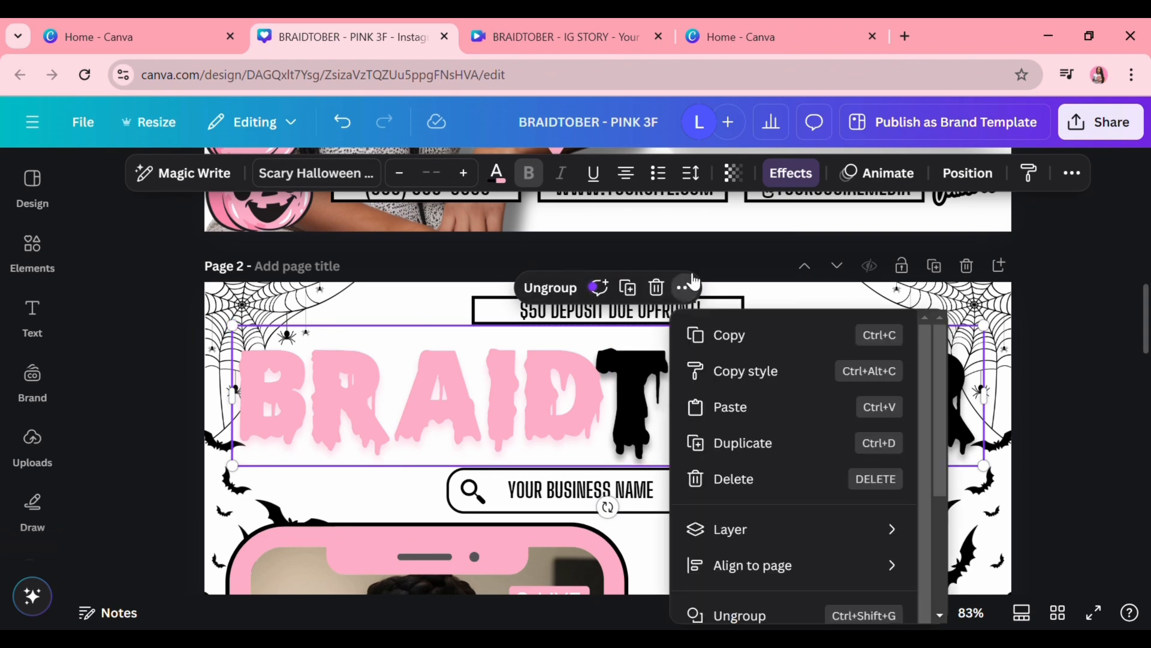
pyautogui.click(729, 324)
# Step: Paste the BRAIDTOBER title into the story in place of NAILTOBER, fit it below the deposit banner and center it on the page
pyautogui.click(564, 33)
pyautogui.hotkey('ctrl', 'v')
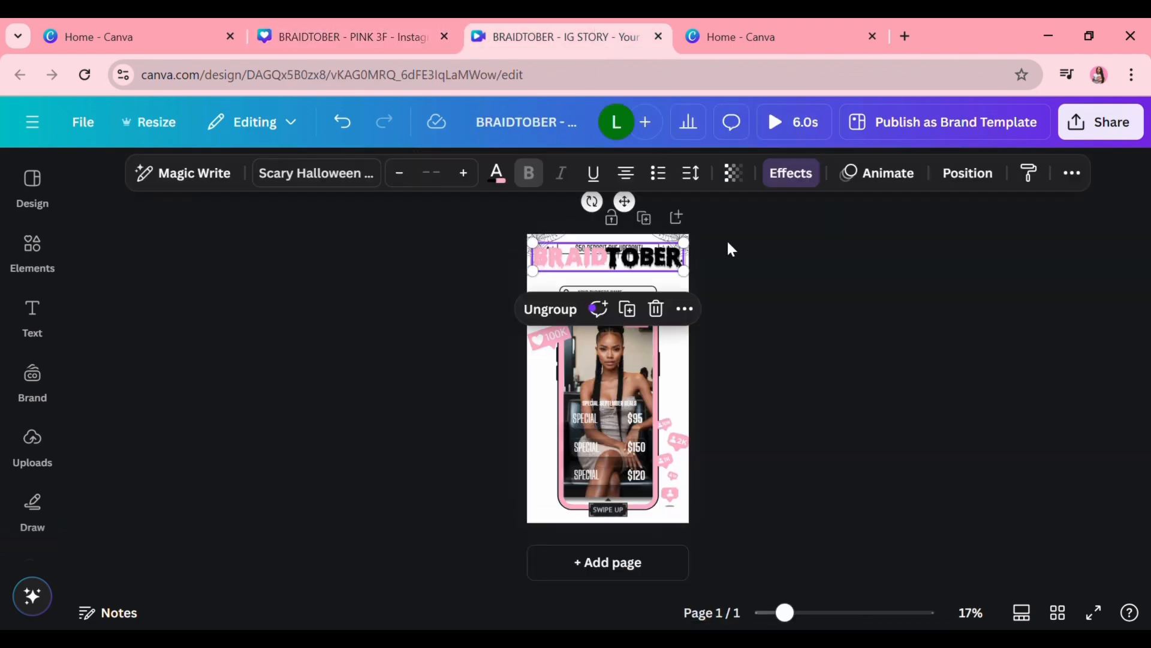
pyautogui.moveTo(619, 273); pyautogui.dragTo(624, 284)
pyautogui.moveTo(540, 290); pyautogui.dragTo(542, 294)
pyautogui.moveTo(608, 267); pyautogui.dragTo(617, 274)
pyautogui.rightClick(617, 274)
pyautogui.moveTo(732, 362)
pyautogui.click(937, 406)
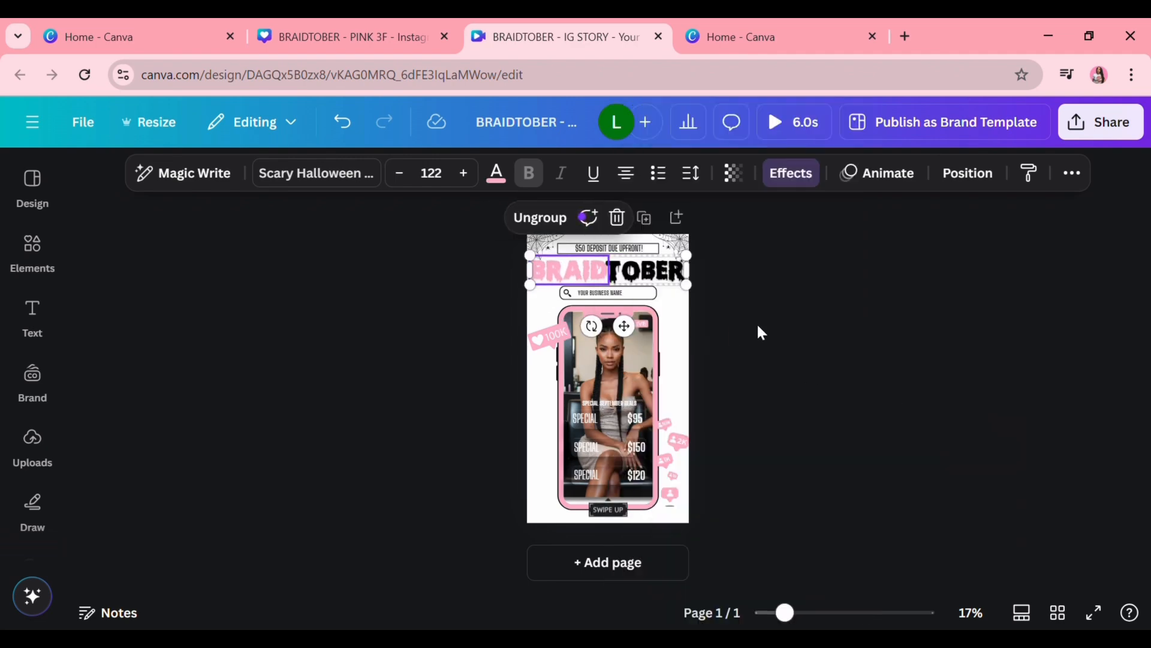
pyautogui.click(757, 326)
# Step: Recrop the braids photo so the model's face and upper body are centered in the phone frame
pyautogui.doubleClick(635, 364)
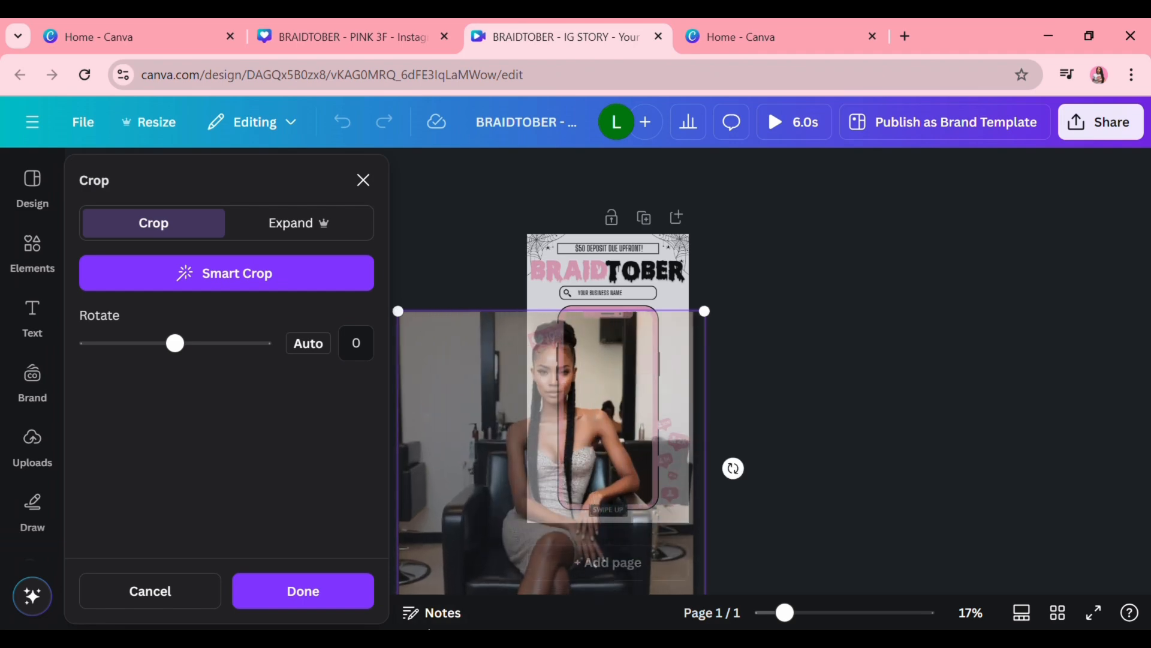
pyautogui.moveTo(478, 425); pyautogui.dragTo(529, 425)
pyautogui.click(765, 225)
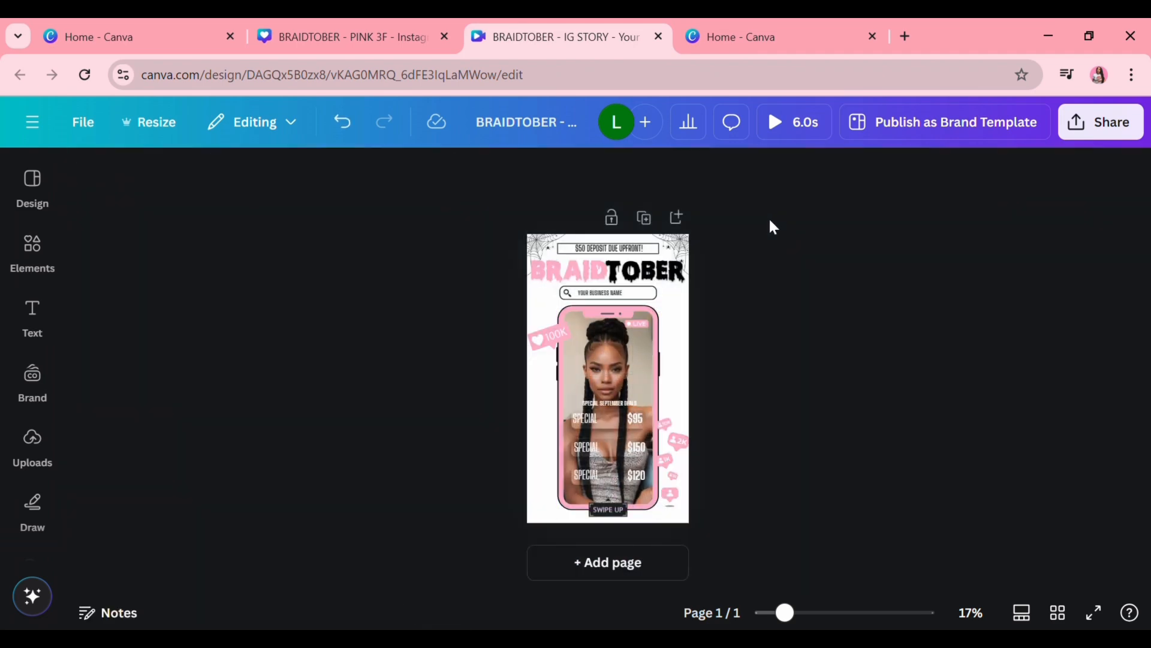
# Step: Copy the pumpkin stack from page 1 of the BRAIDTOBER flyer and place it enlarged in the story page's bottom-left corner
pyautogui.click(360, 36)
pyautogui.scroll(5, 221, 364)
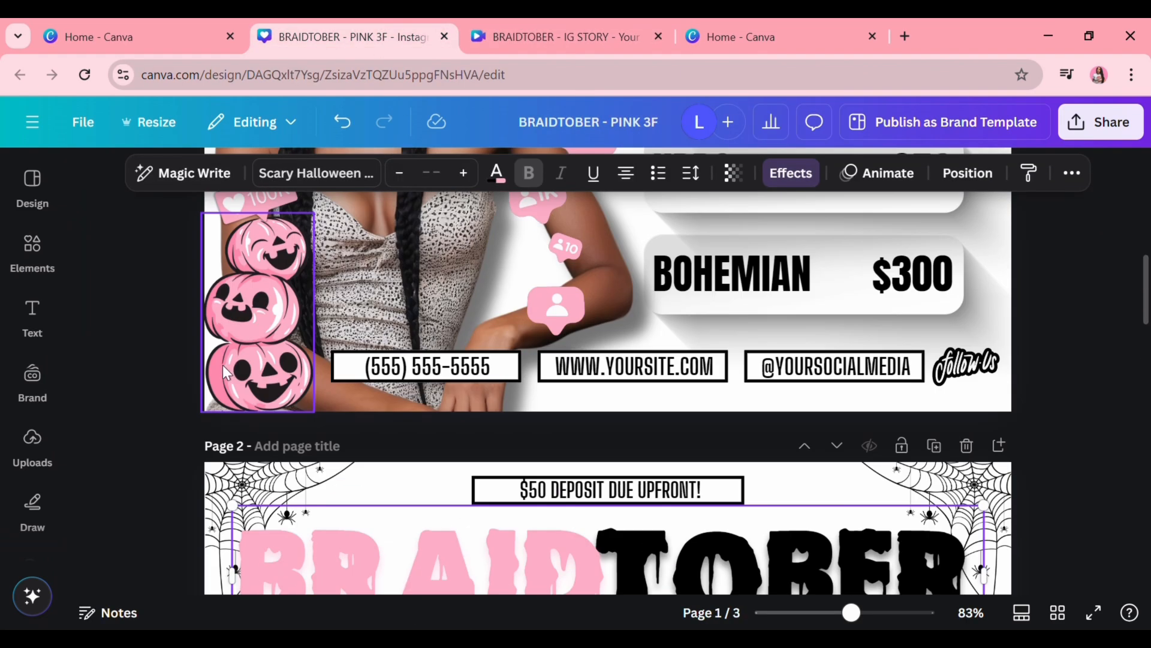
pyautogui.rightClick(222, 365)
pyautogui.click(316, 126)
pyautogui.click(564, 36)
pyautogui.hotkey('ctrl', 'v')
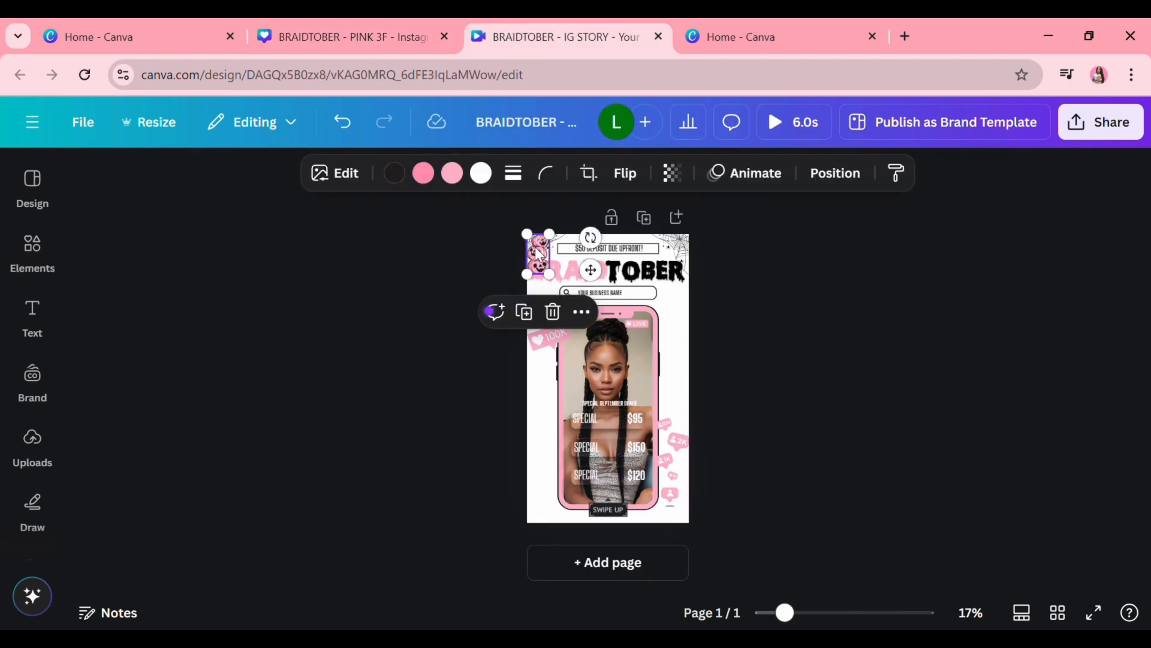
pyautogui.moveTo(550, 274); pyautogui.dragTo(558, 509)
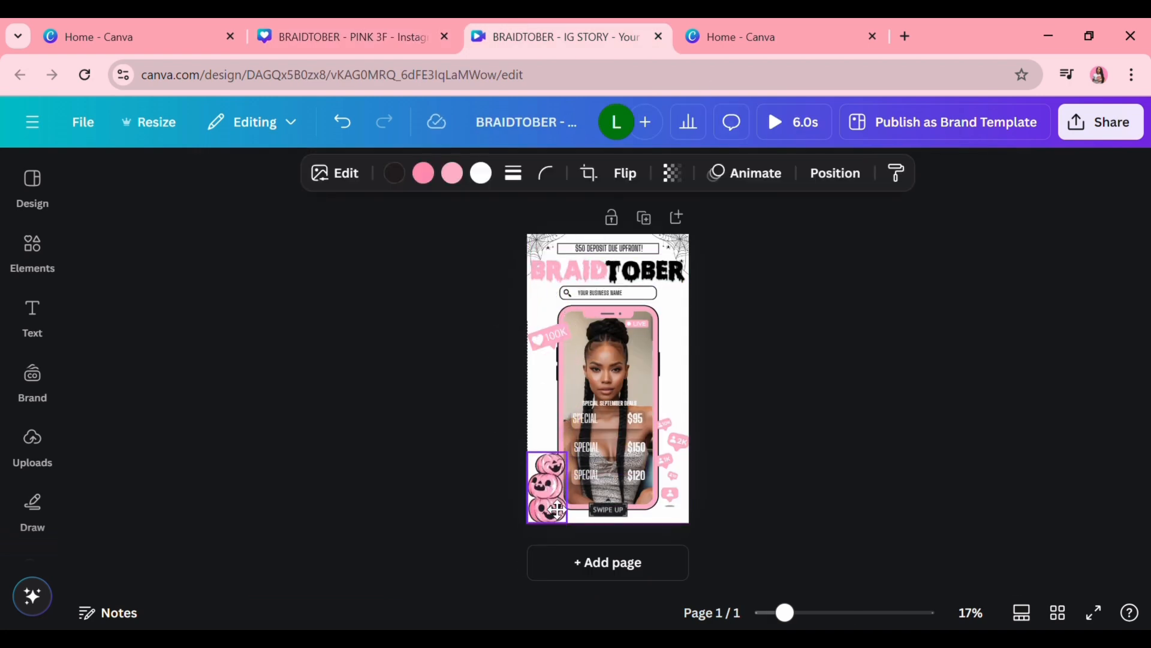
# Step: Apply an element animation to the pumpkin stack and select the BRAIDTOBER title group
pyautogui.click(590, 414)
pyautogui.click(744, 173)
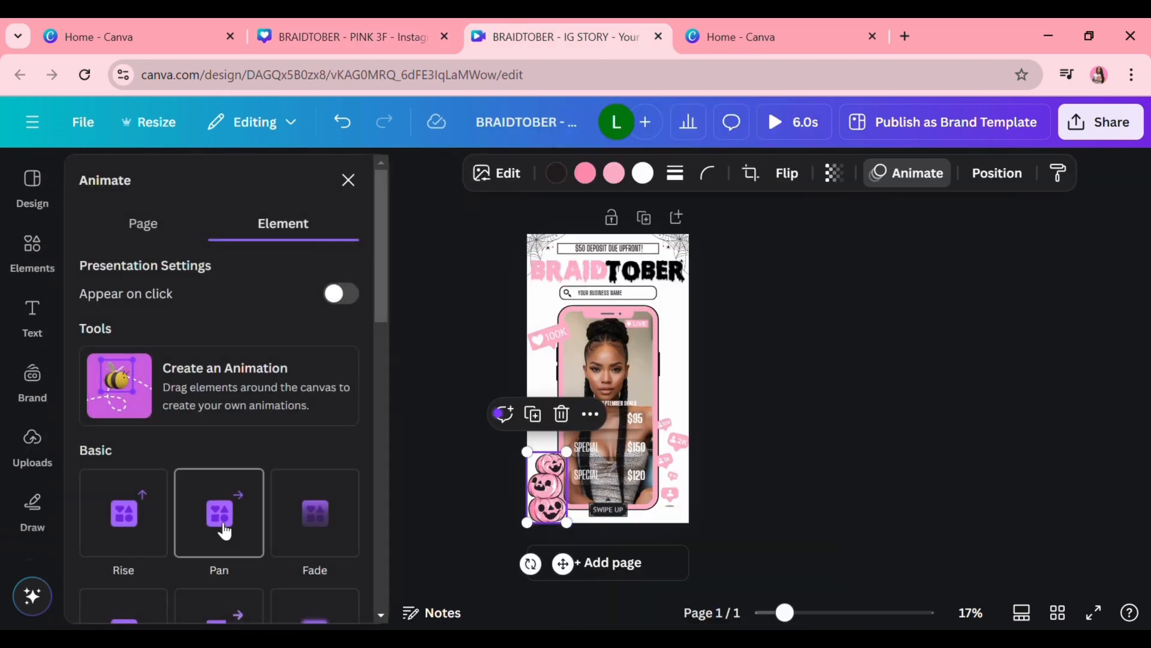
pyautogui.scroll(-3, 222, 526)
pyautogui.click(143, 462)
pyautogui.click(682, 262)
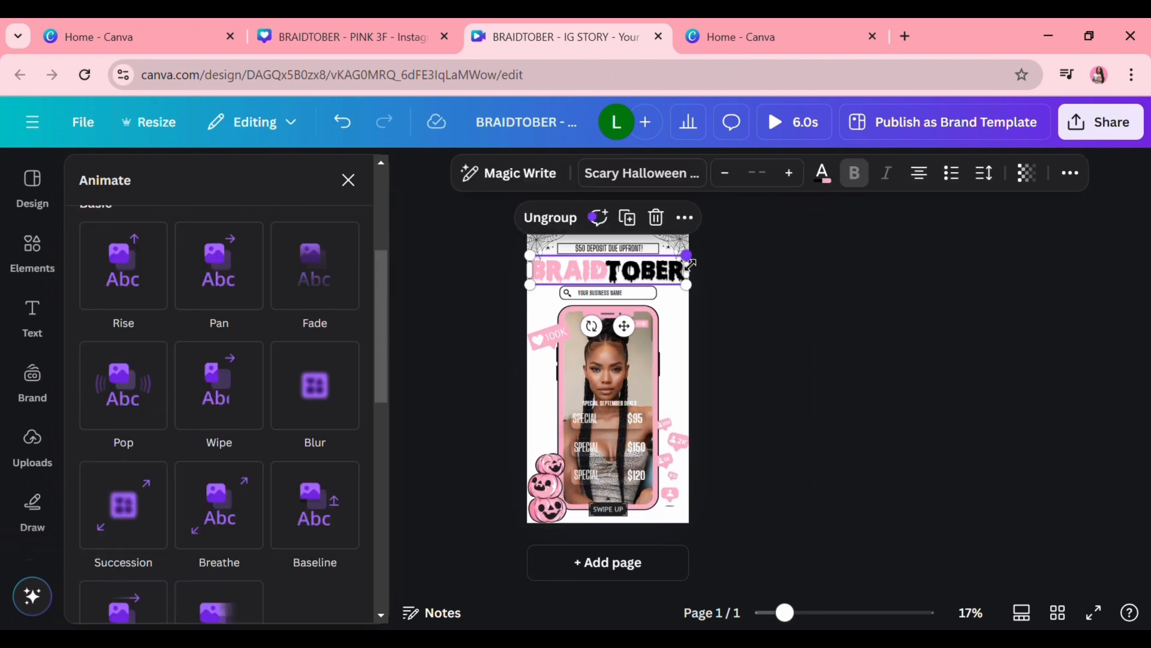
# Step: Apply the Pop animation to the BRAIDTOBER title and make a copy of the finished story design
pyautogui.click(134, 424)
pyautogui.click(483, 324)
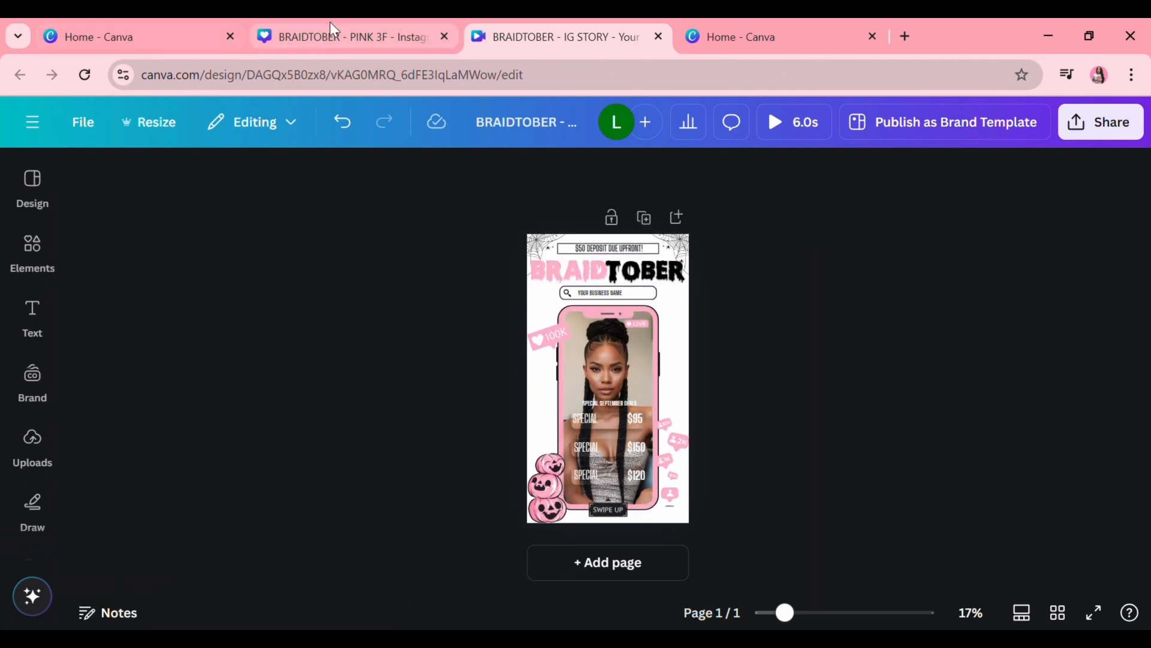
pyautogui.click(83, 122)
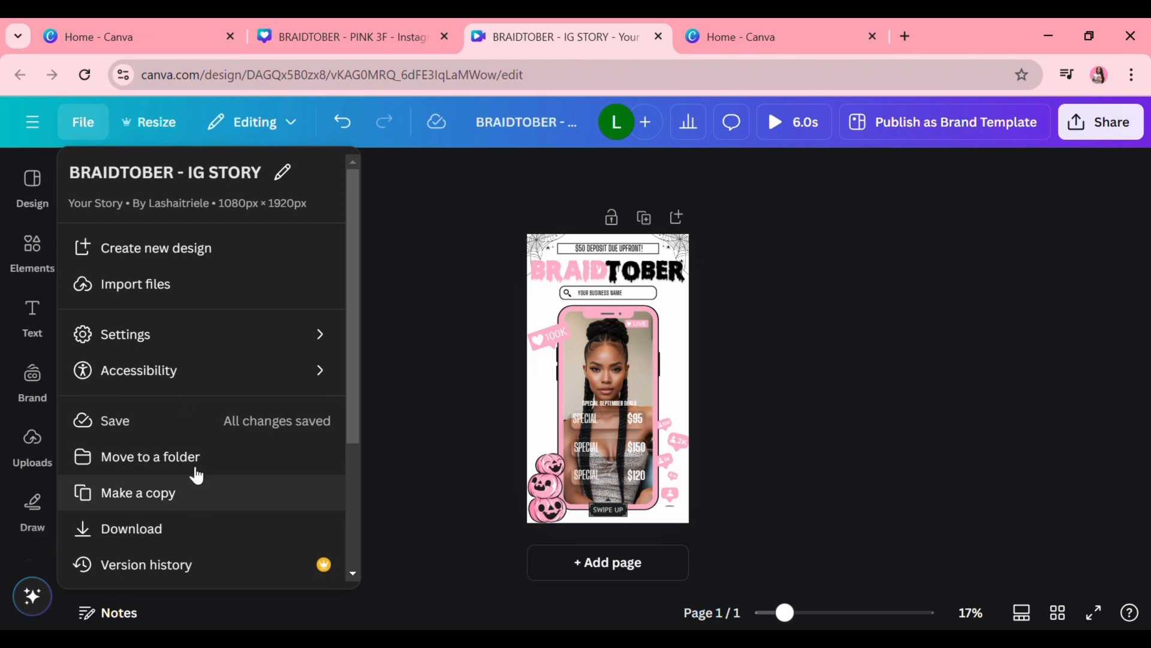
pyautogui.click(211, 499)
# Step: Open the NAILTOBER story from the recent designs and copy the pumpkin stack from the BRAIDTOBER story
pyautogui.click(55, 25)
pyautogui.scroll(-3, 594, 474)
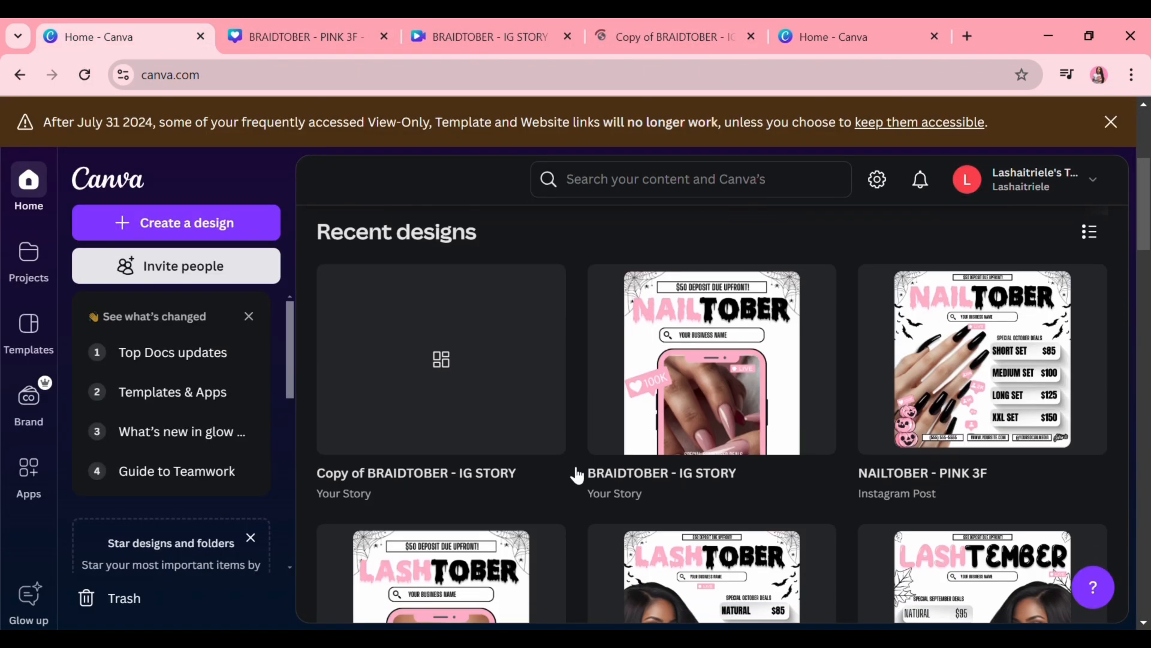
pyautogui.scroll(-3, 577, 475)
pyautogui.click(441, 437)
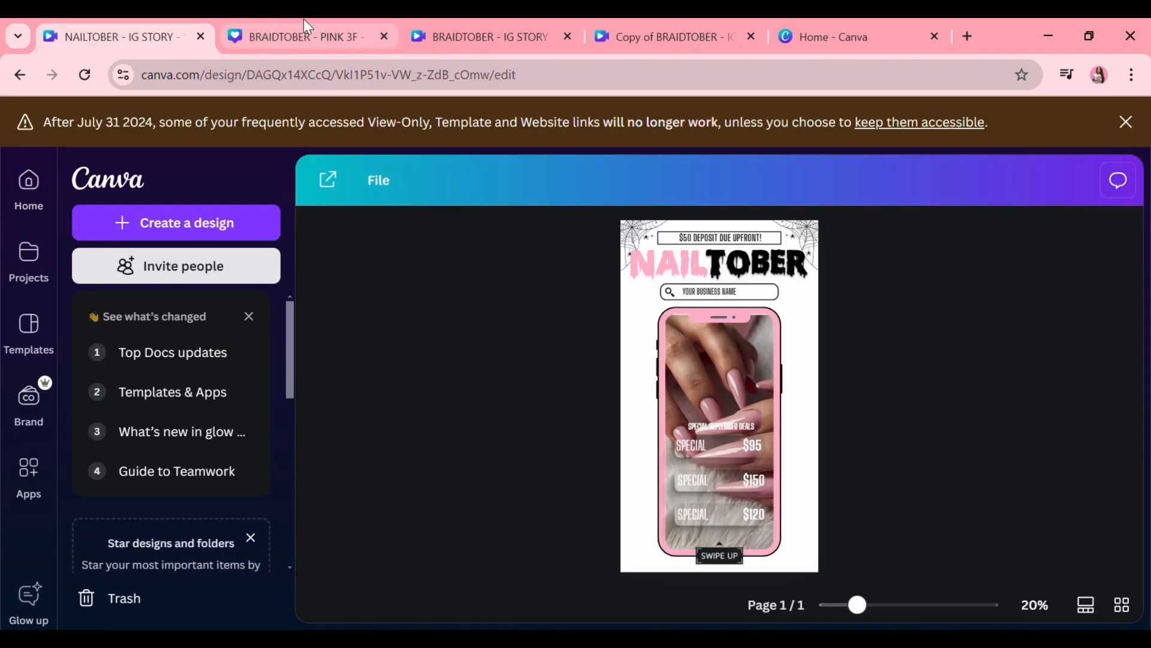
pyautogui.click(522, 27)
pyautogui.rightClick(542, 486)
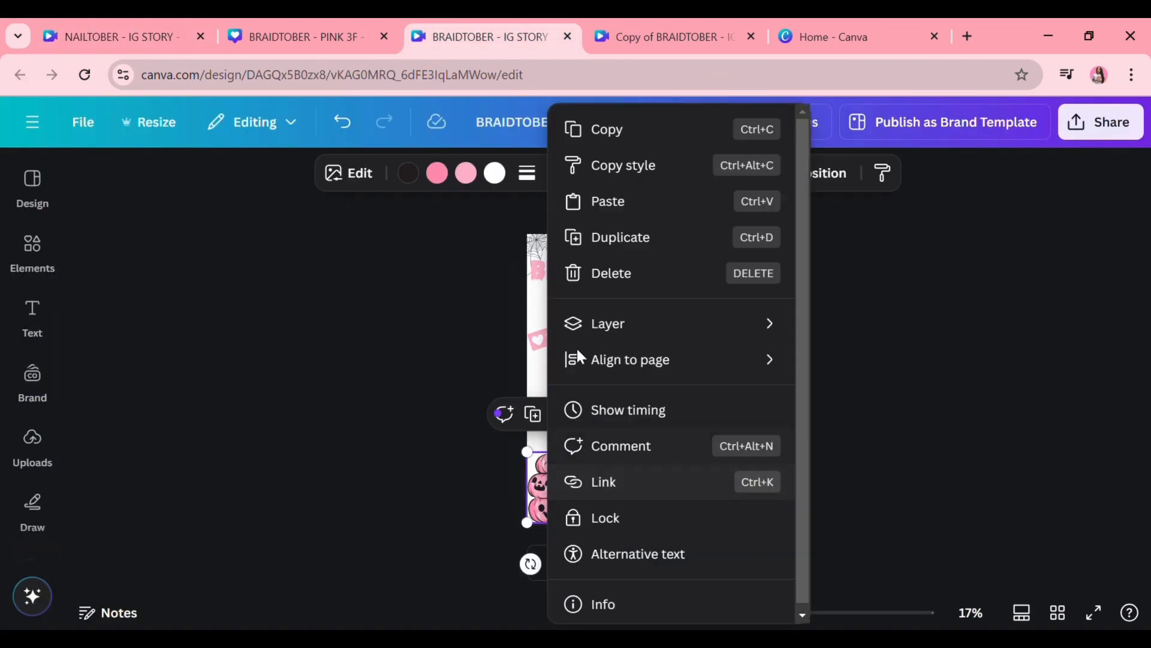
pyautogui.click(607, 129)
# Step: Open the NAILTOBER story in its own browser tab and paste the pumpkin stack into its page
pyautogui.click(120, 36)
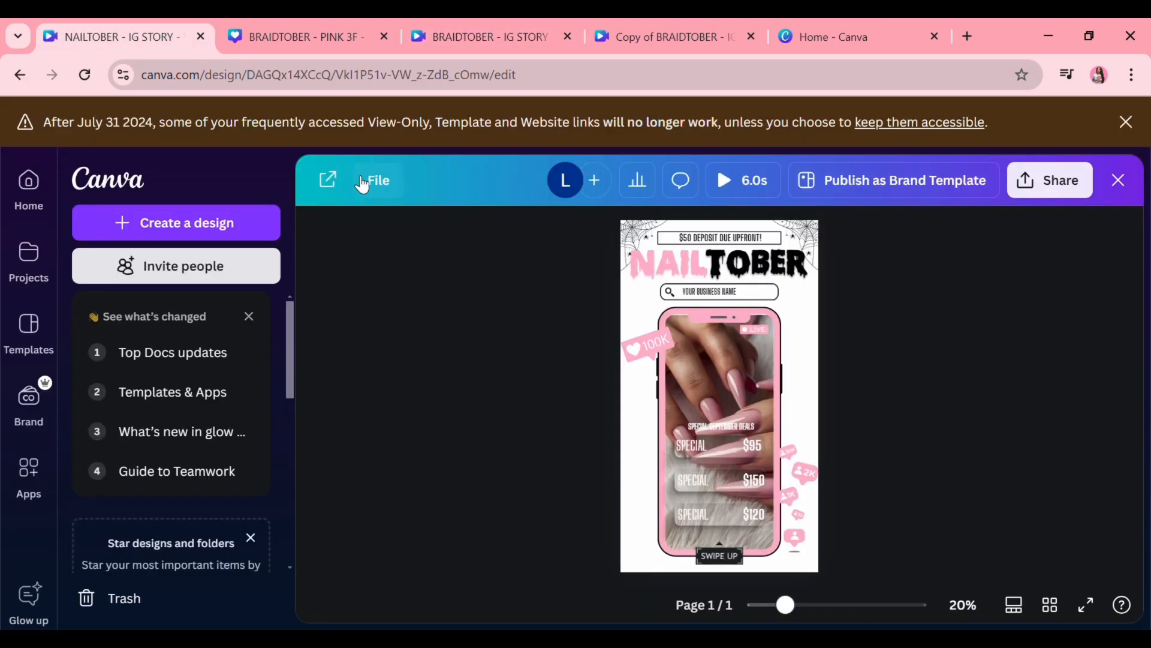
pyautogui.click(362, 181)
pyautogui.click(327, 180)
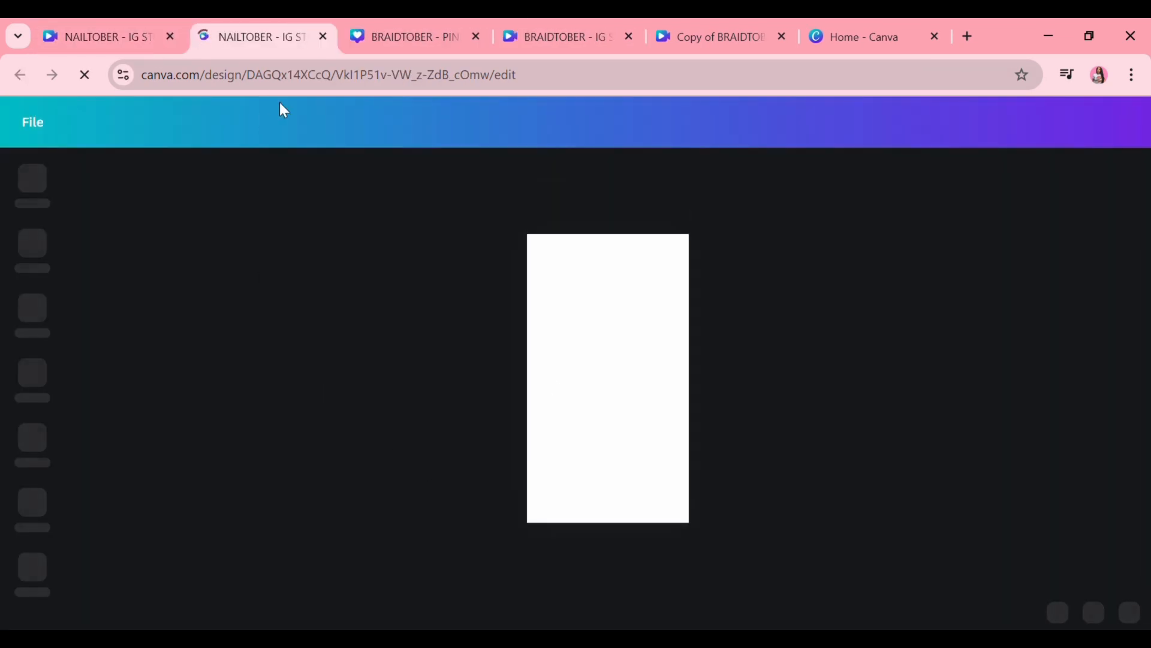
pyautogui.hotkey('ctrl', 'v')
pyautogui.click(167, 175)
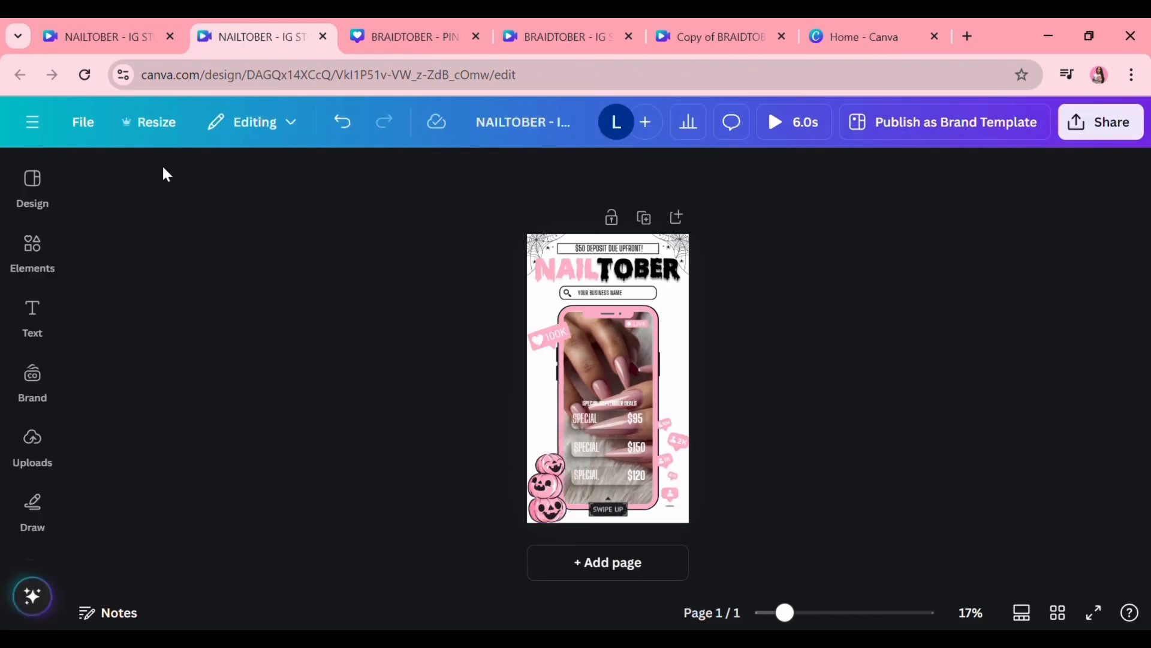
# Step: Save the NAILTOBER story, close its separate browser tab and return to the recent designs
pyautogui.click(83, 122)
pyautogui.click(174, 420)
pyautogui.click(322, 36)
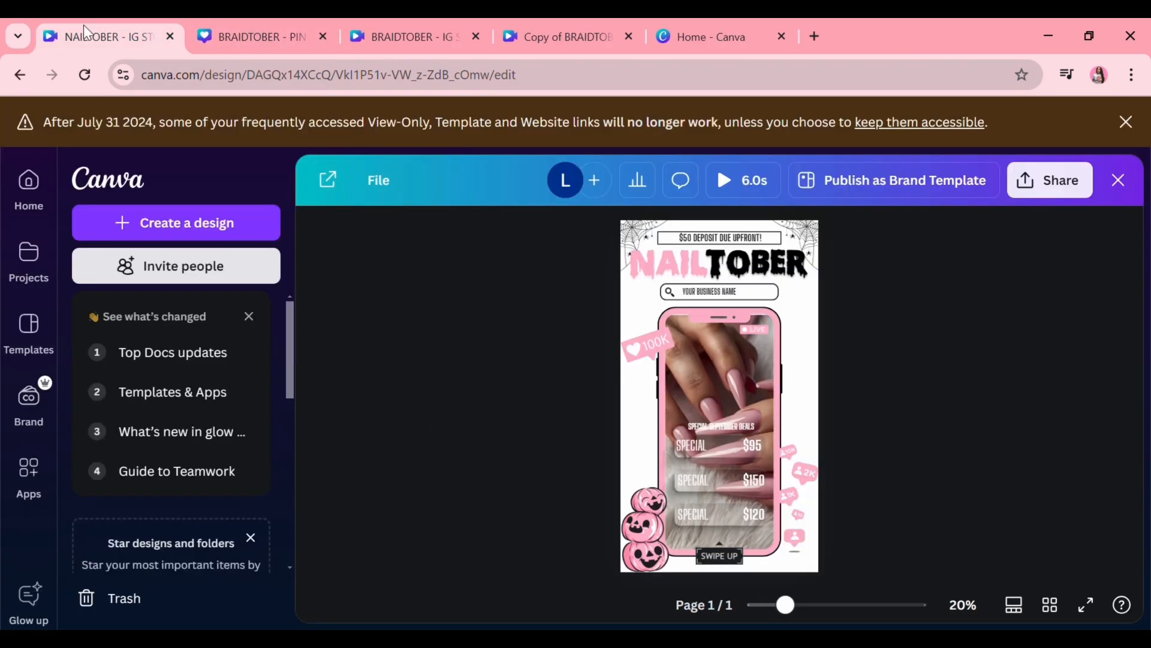
pyautogui.click(27, 195)
pyautogui.scroll(-6, 473, 263)
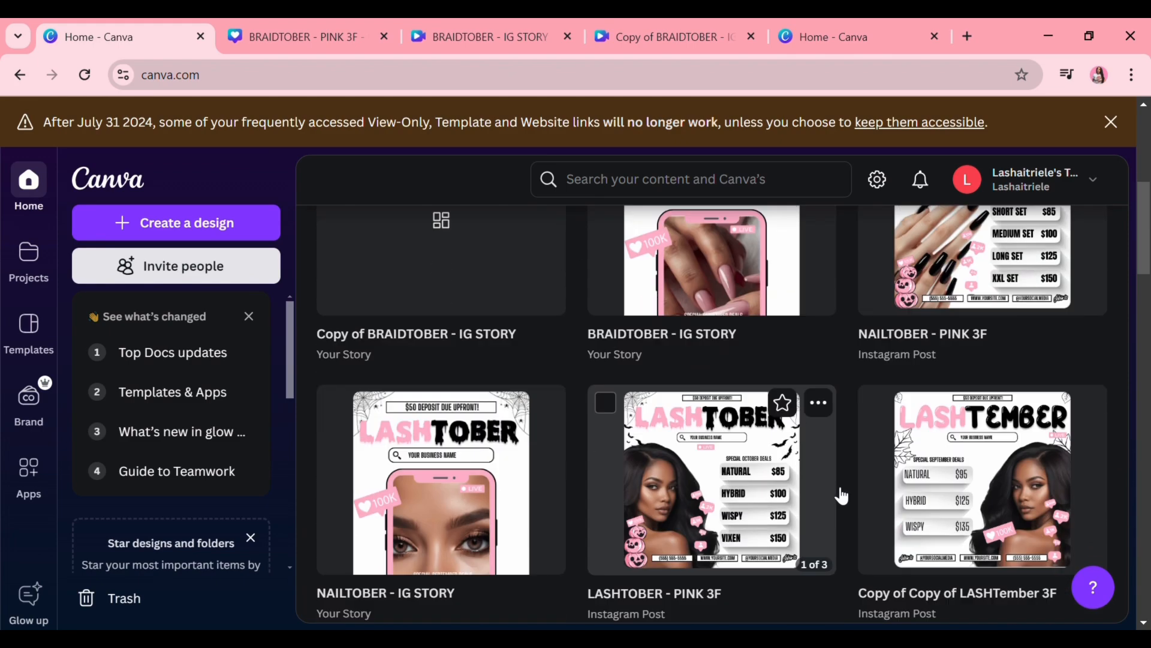
pyautogui.scroll(-2, 851, 466)
pyautogui.click(554, 398)
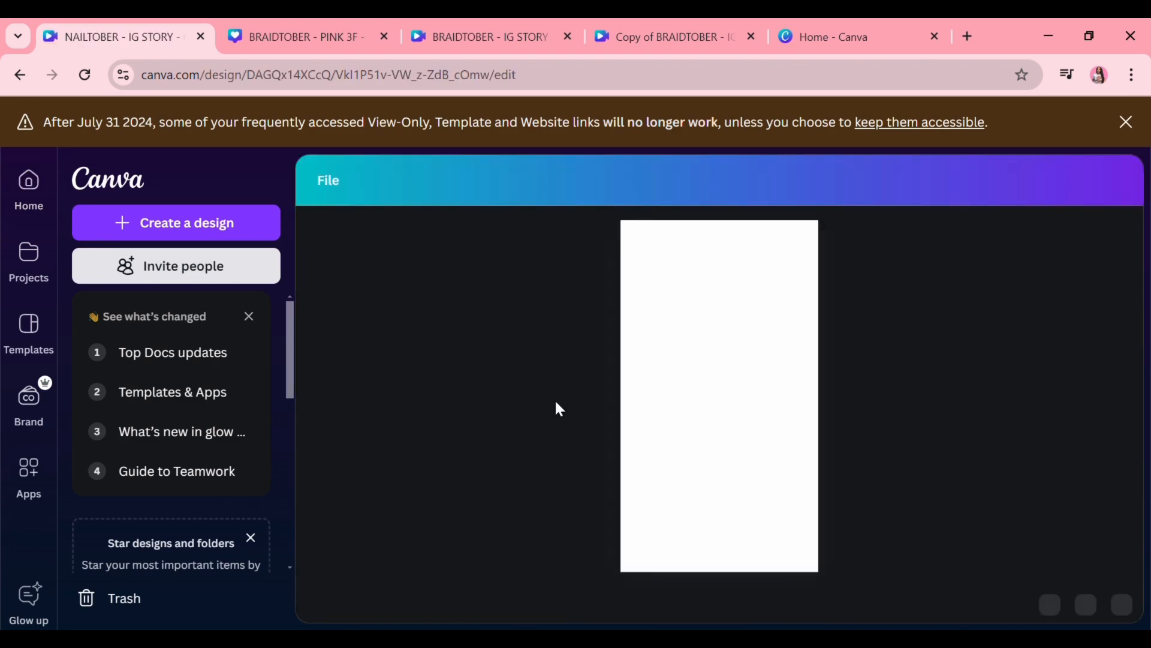
pyautogui.click(20, 76)
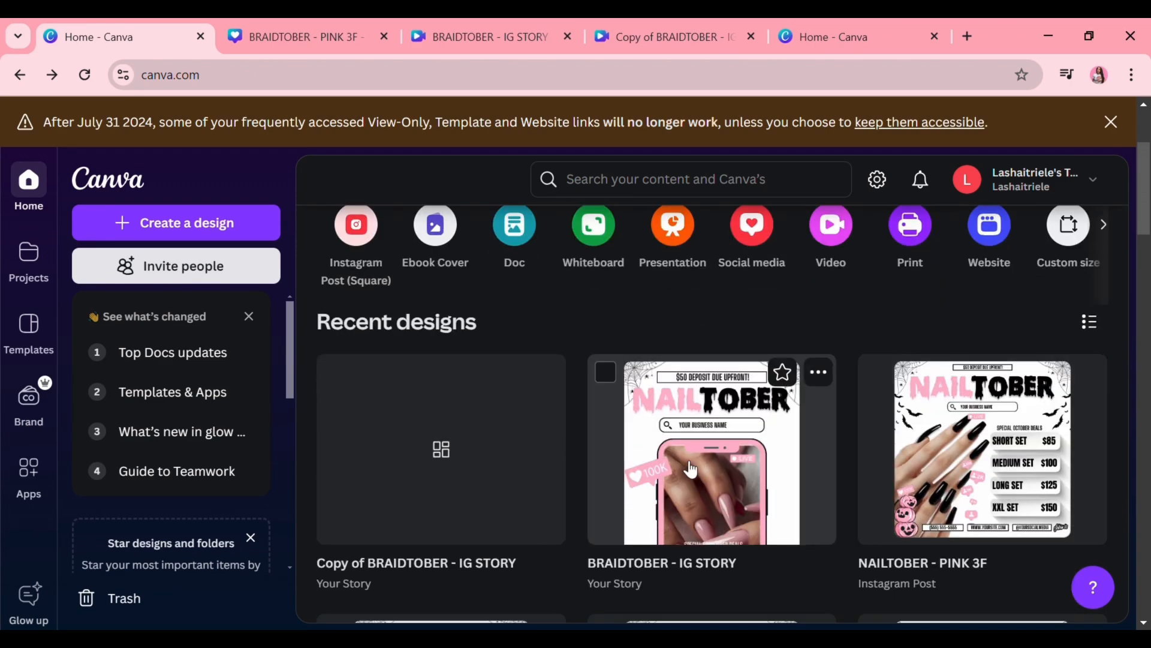
pyautogui.click(596, 446)
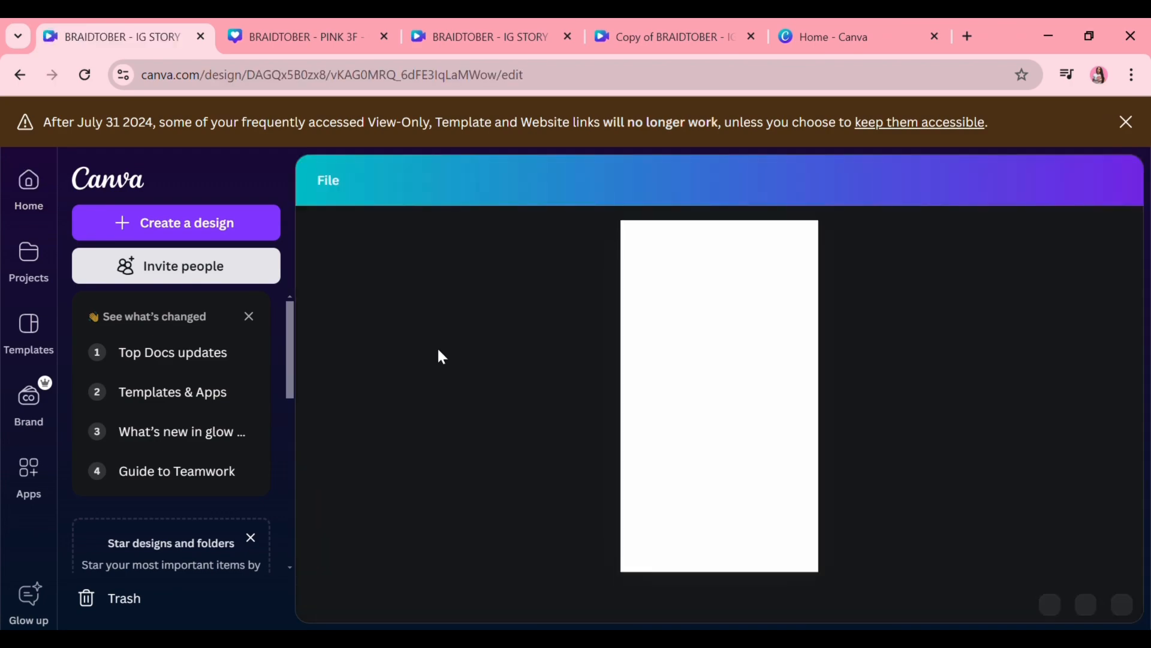
pyautogui.click(22, 76)
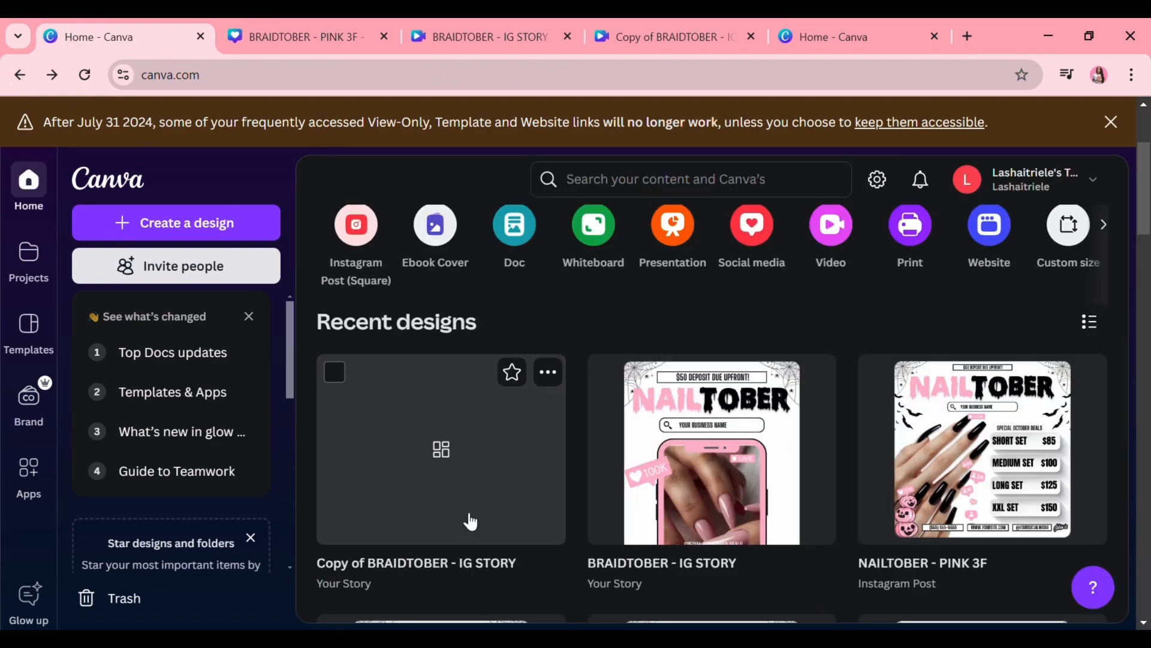
# Step: Open the LASHTOBER - IG STORY design in its own browser tab and paste the pumpkin stack into it
pyautogui.scroll(-10, 471, 522)
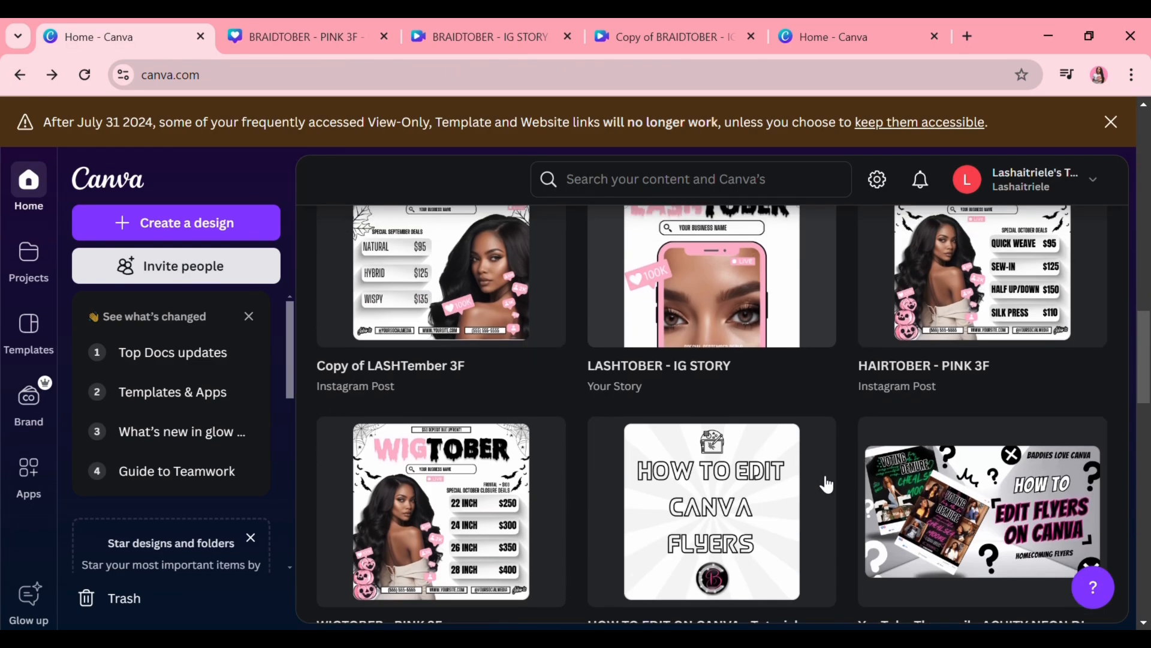
pyautogui.click(505, 322)
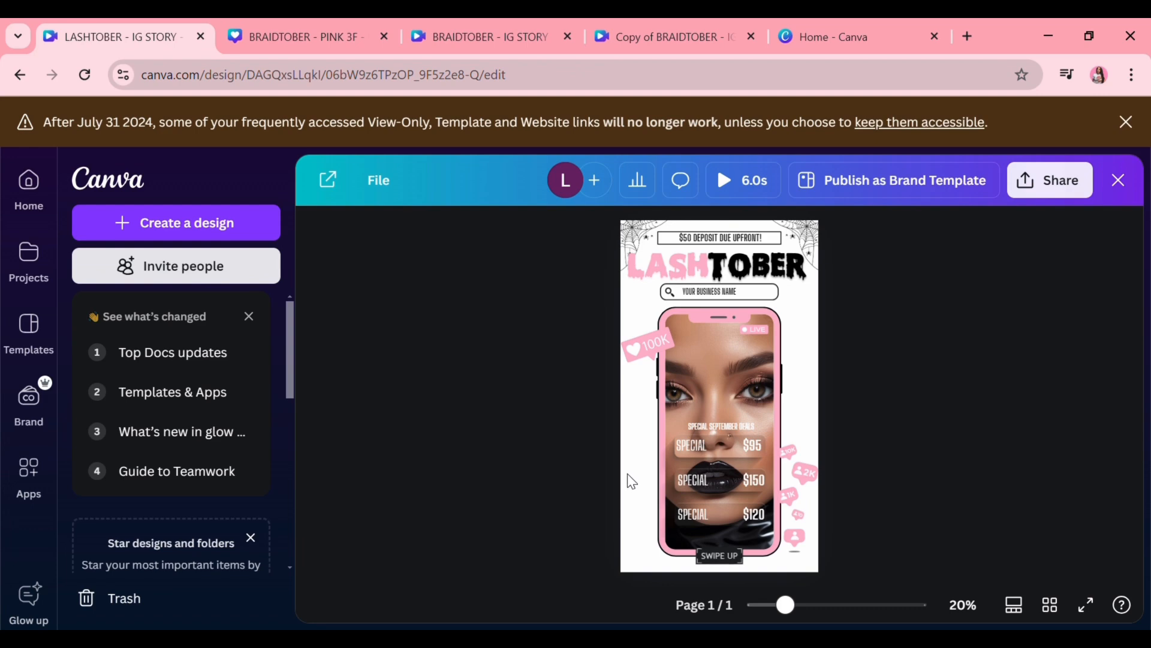
pyautogui.click(328, 179)
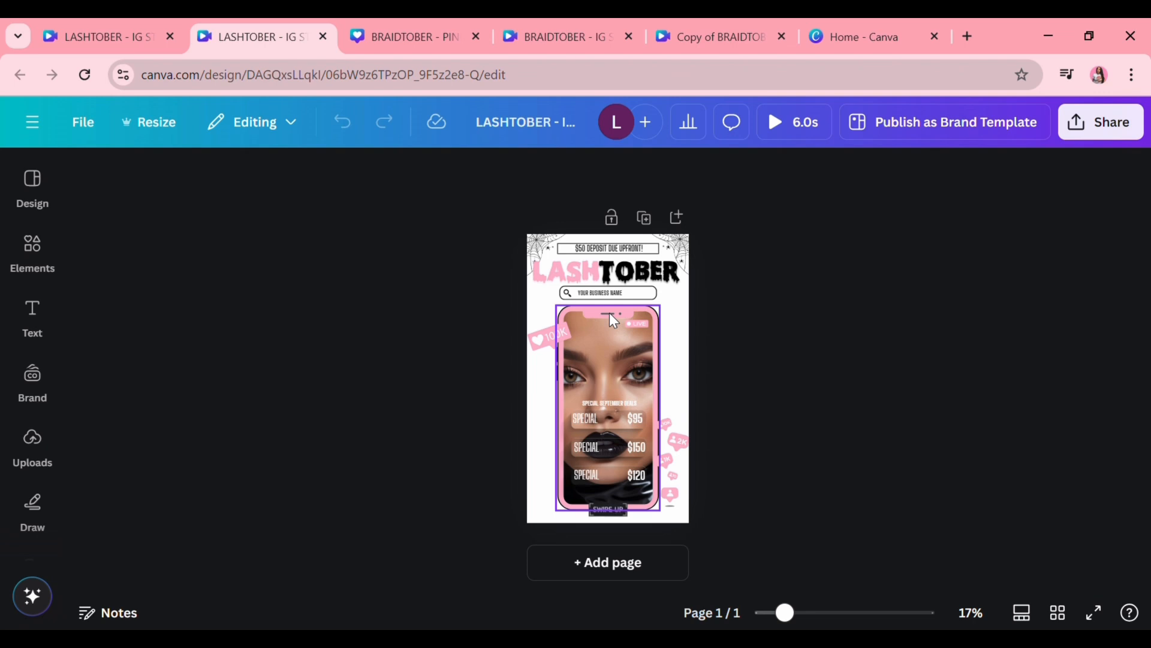
pyautogui.hotkey('ctrl', 'v')
pyautogui.click(752, 397)
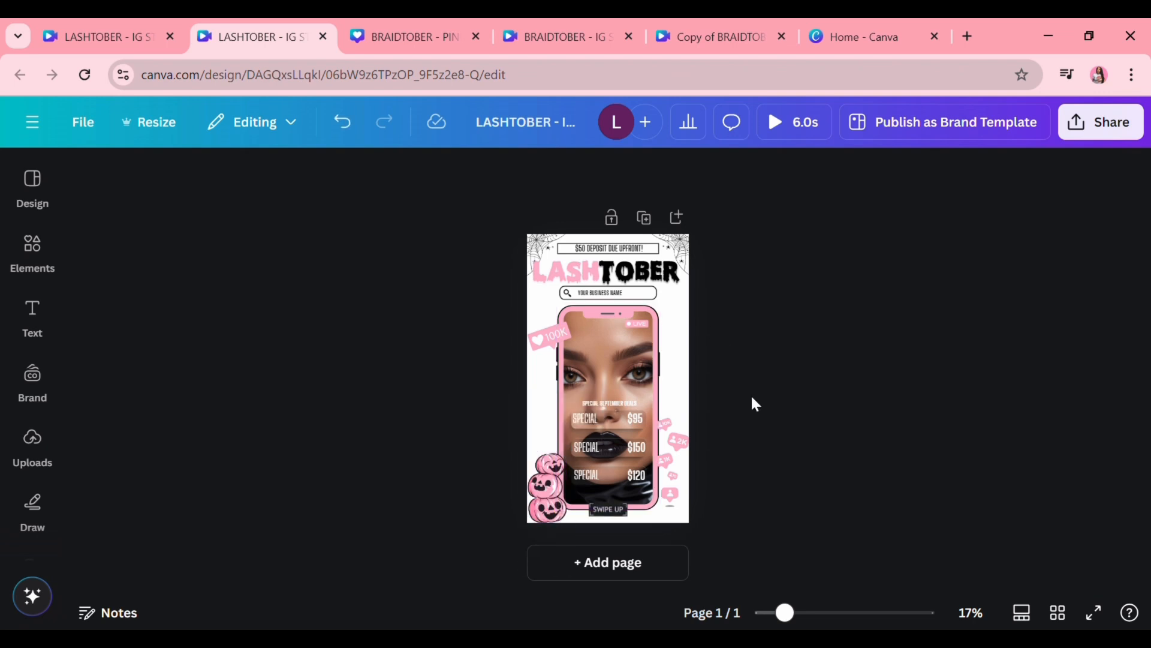
# Step: Close the separate LASHTOBER story tab and return to the Canva home page
pyautogui.click(323, 37)
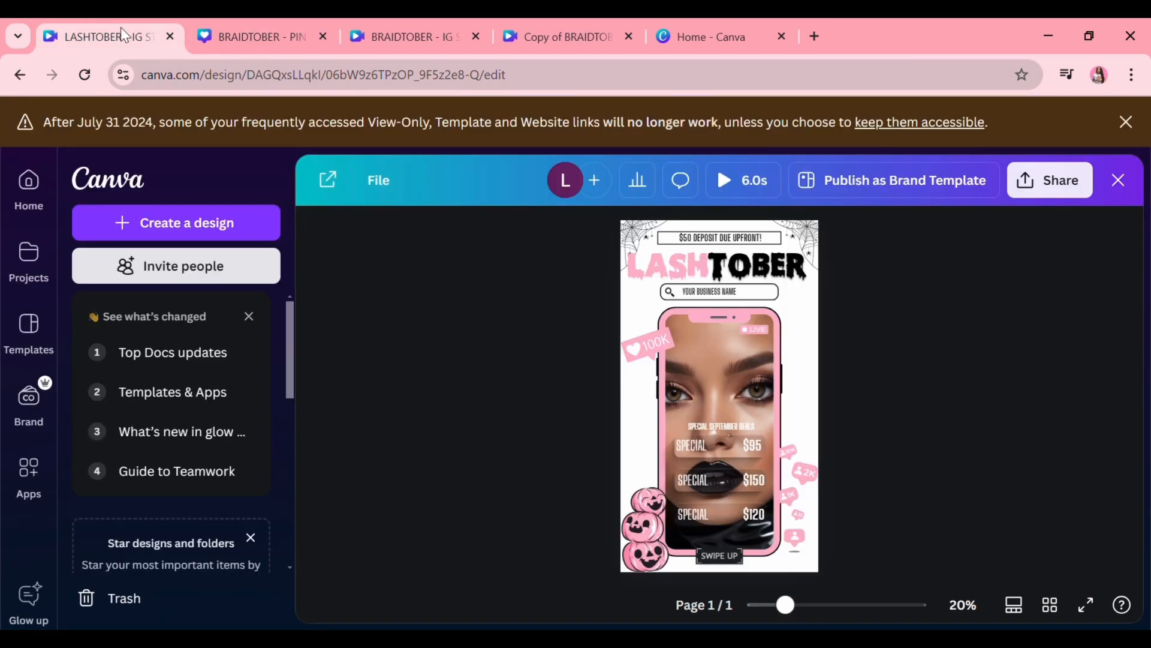
pyautogui.click(266, 180)
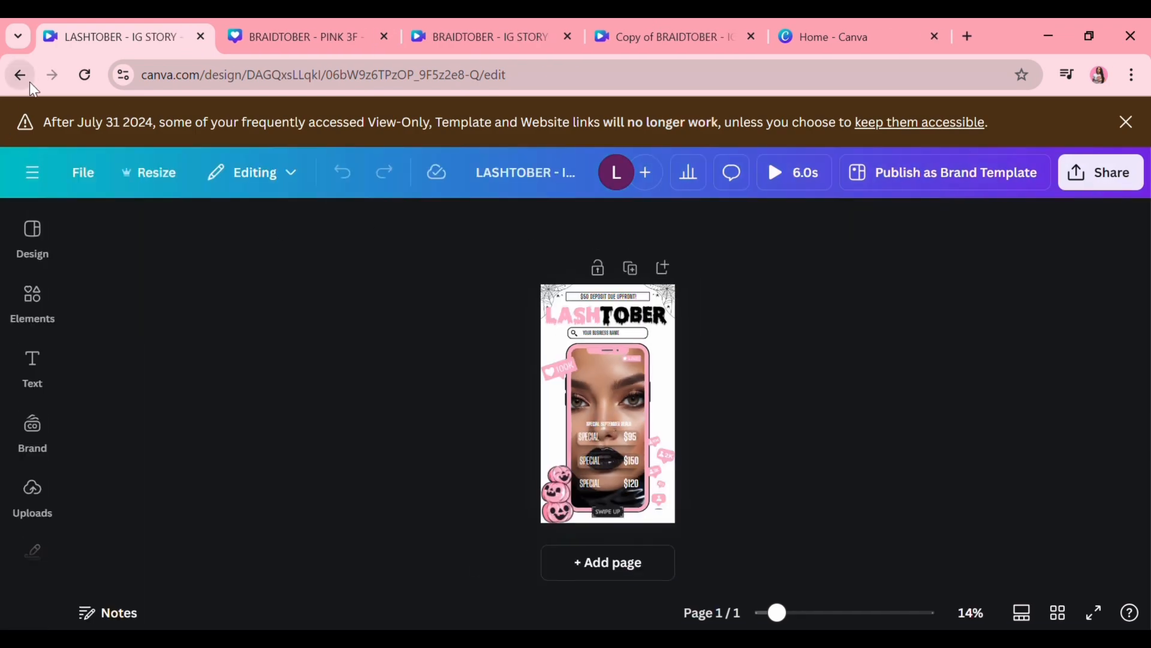
pyautogui.click(20, 74)
pyautogui.scroll(10, 623, 429)
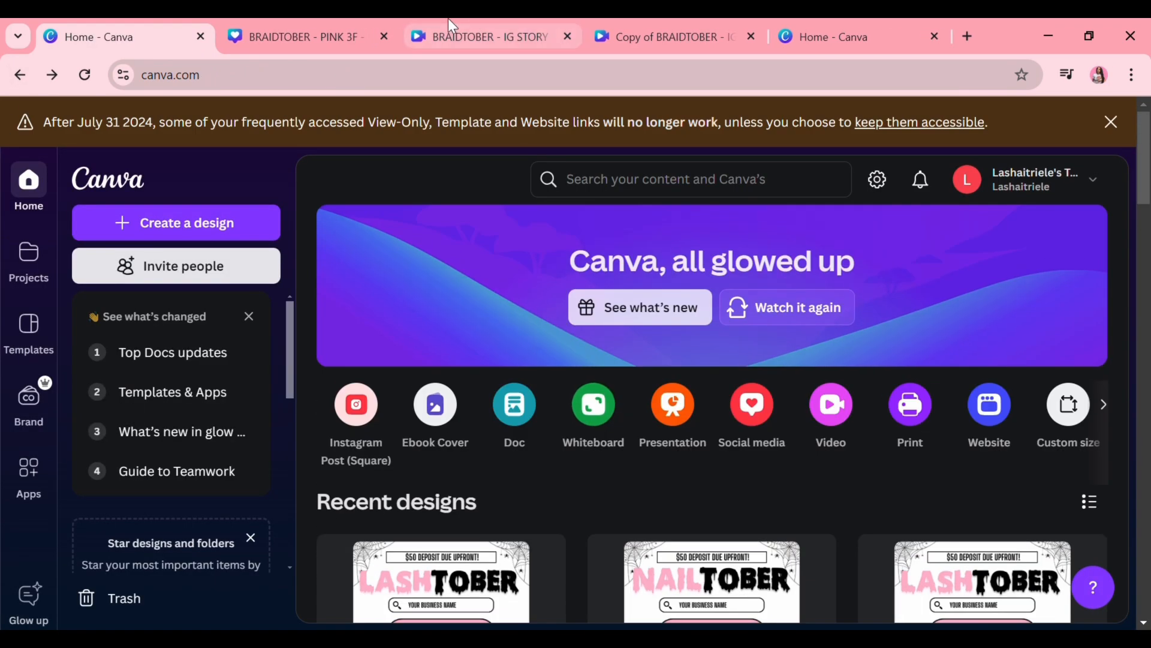
# Step: Close the original BRAIDTOBER story and rename its copy as WIGTOBER - IG STORY
pyautogui.click(296, 30)
pyautogui.click(511, 33)
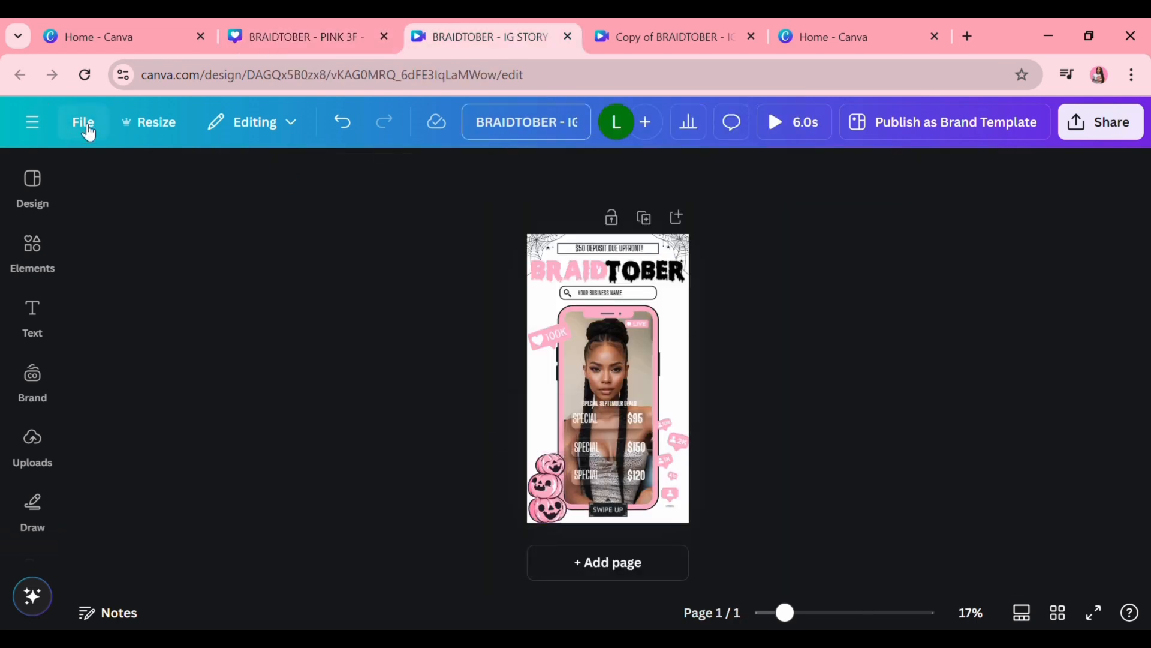
pyautogui.click(699, 34)
pyautogui.click(568, 37)
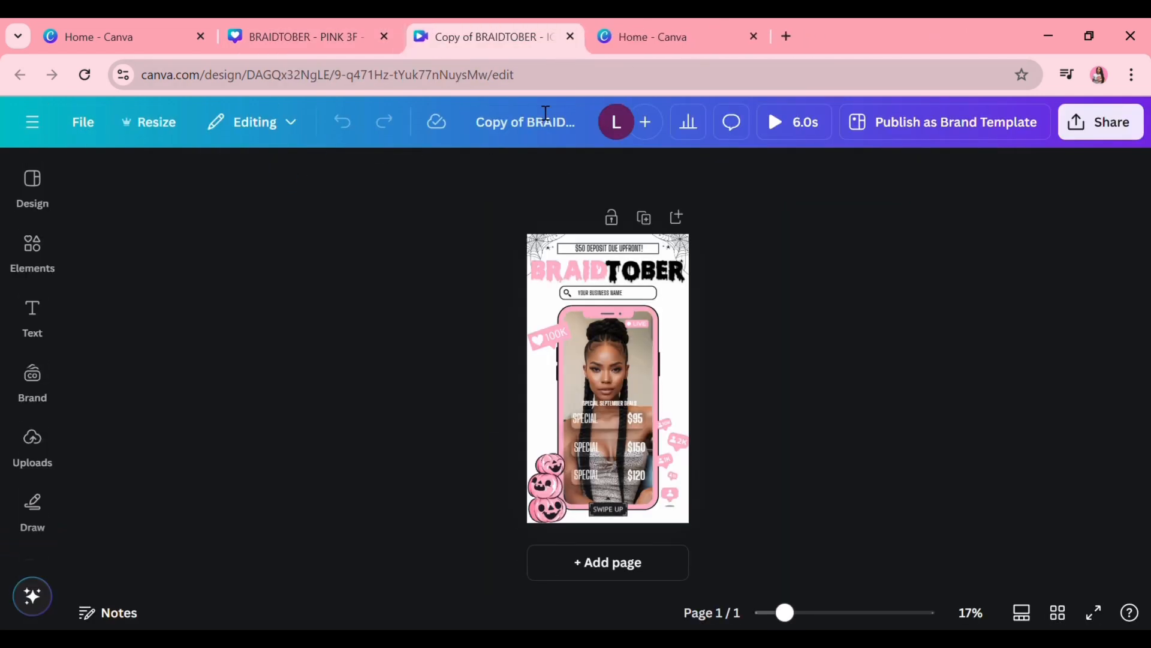
pyautogui.click(535, 123)
pyautogui.moveTo(547, 130); pyautogui.dragTo(401, 139)
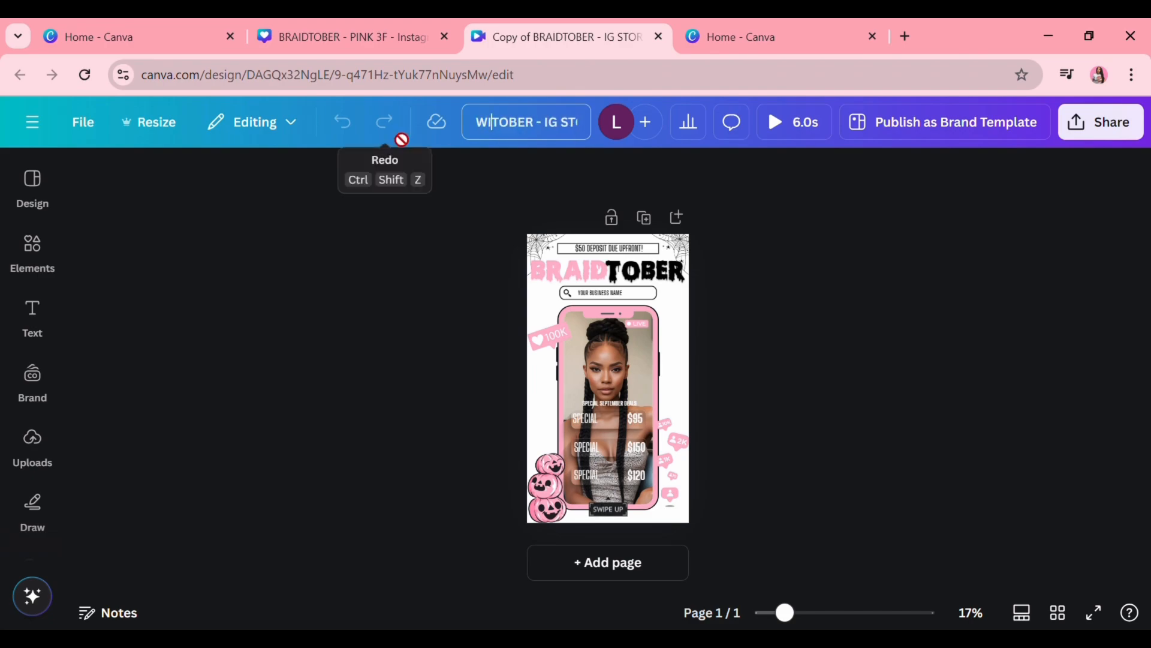
# Step: Find the WIGTOBER - PINK 3F flyer among the recent designs and open it in its own browser tab
pyautogui.click(127, 36)
pyautogui.scroll(-9, 578, 424)
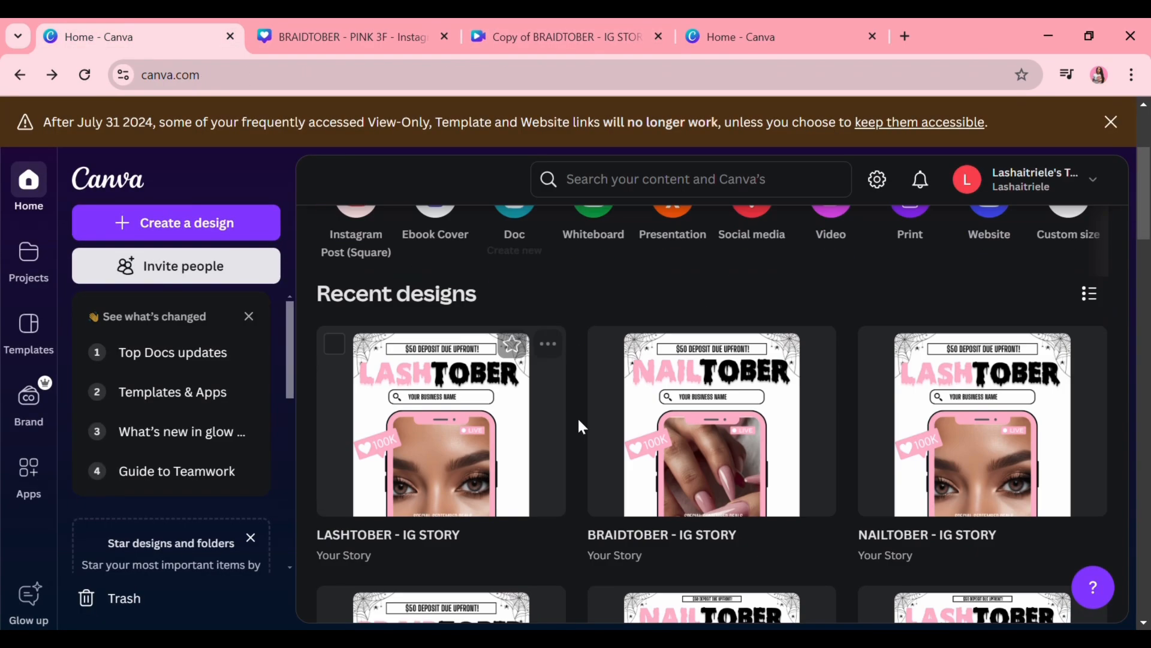
pyautogui.scroll(-10, 603, 419)
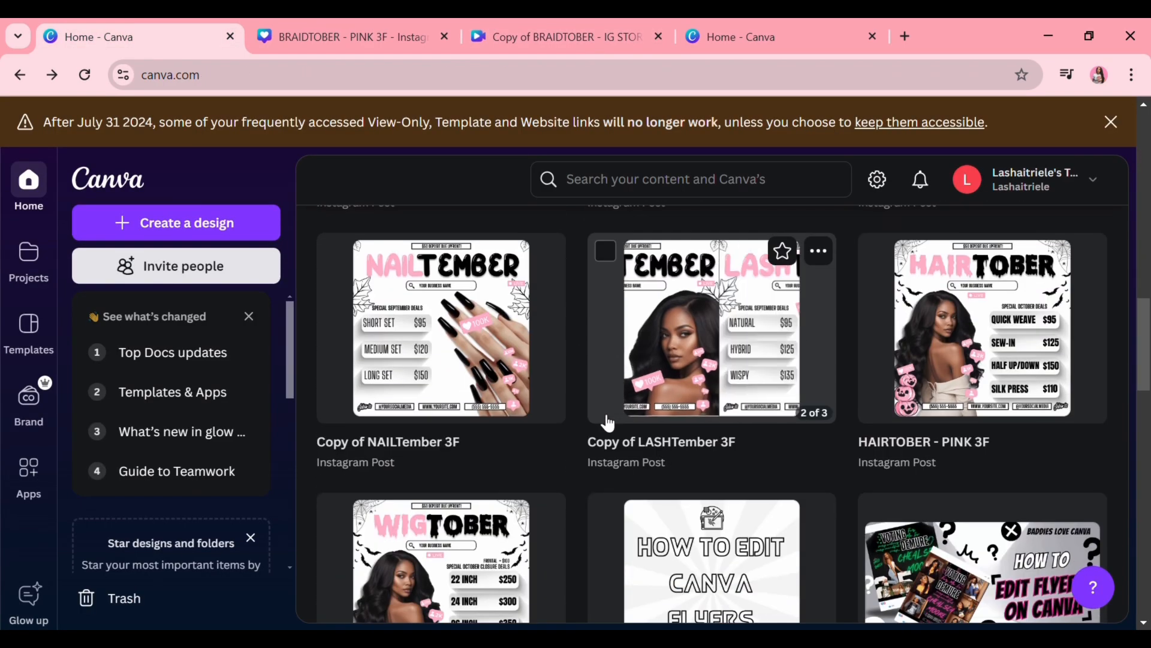
pyautogui.click(607, 419)
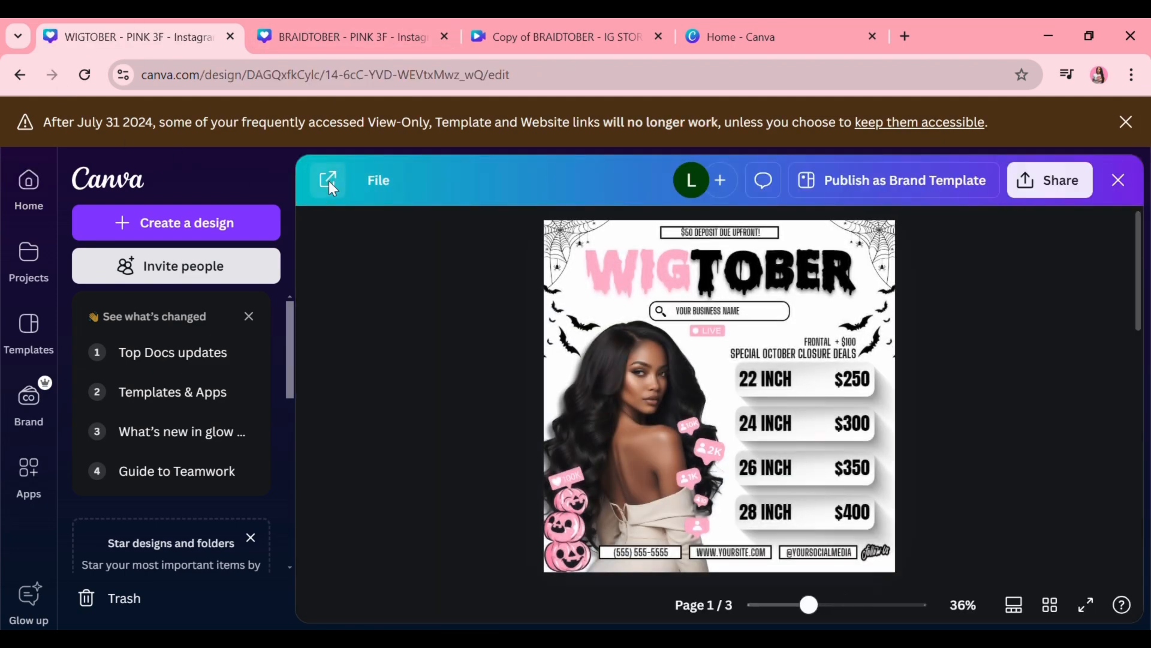
pyautogui.click(327, 180)
# Step: Return to the recent designs and open the HAIRTOBER - PINK 3F flyer in its own browser tab
pyautogui.click(28, 69)
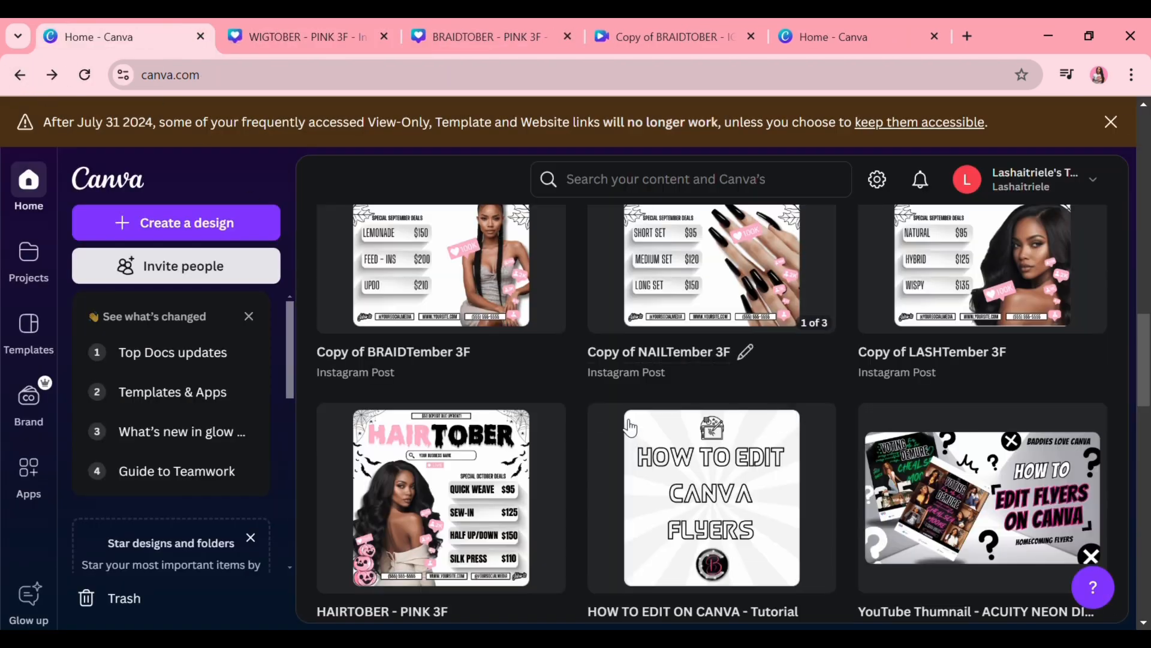
pyautogui.scroll(6, 871, 509)
pyautogui.scroll(4, 872, 510)
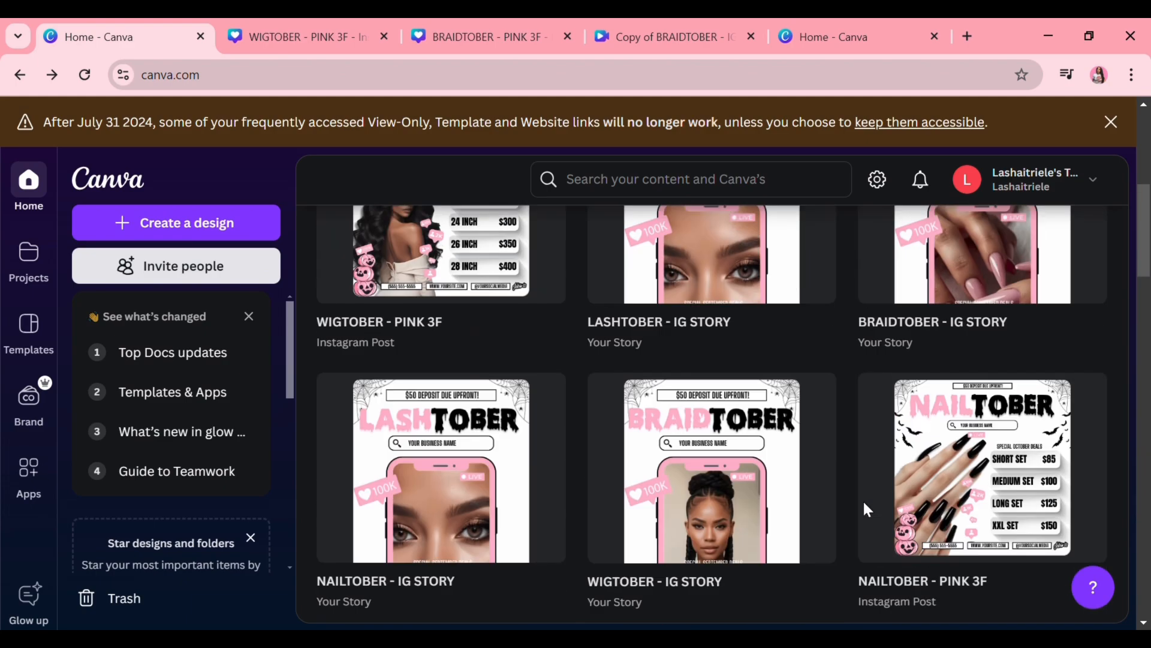
pyautogui.scroll(-10, 871, 510)
pyautogui.scroll(-3, 870, 509)
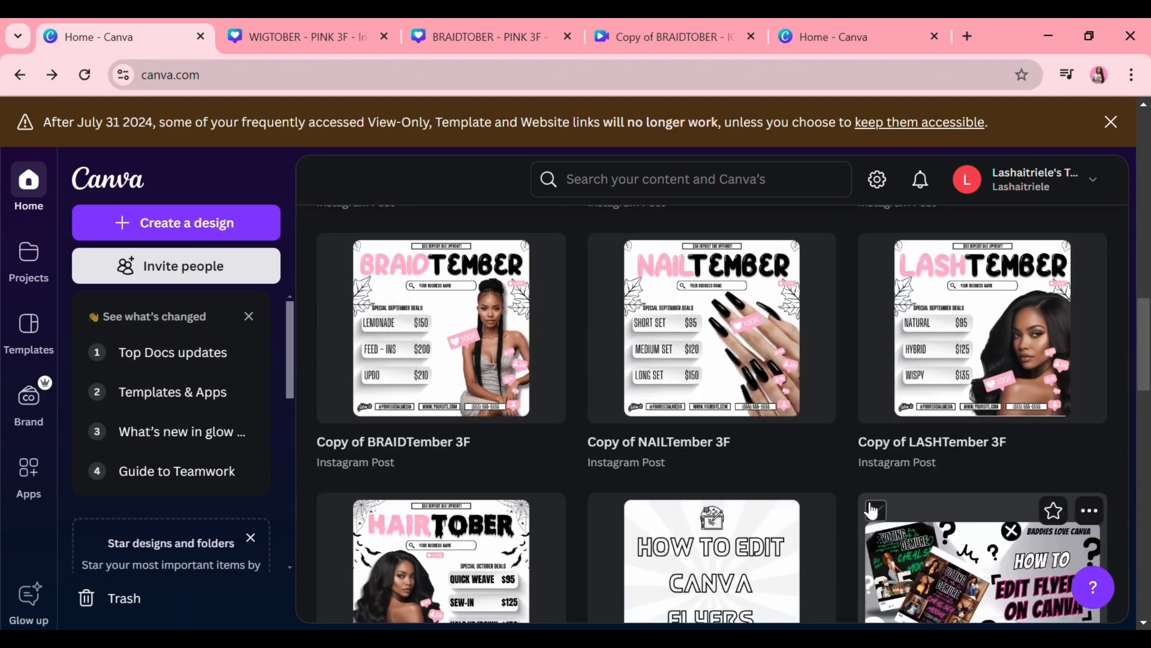
pyautogui.click(469, 573)
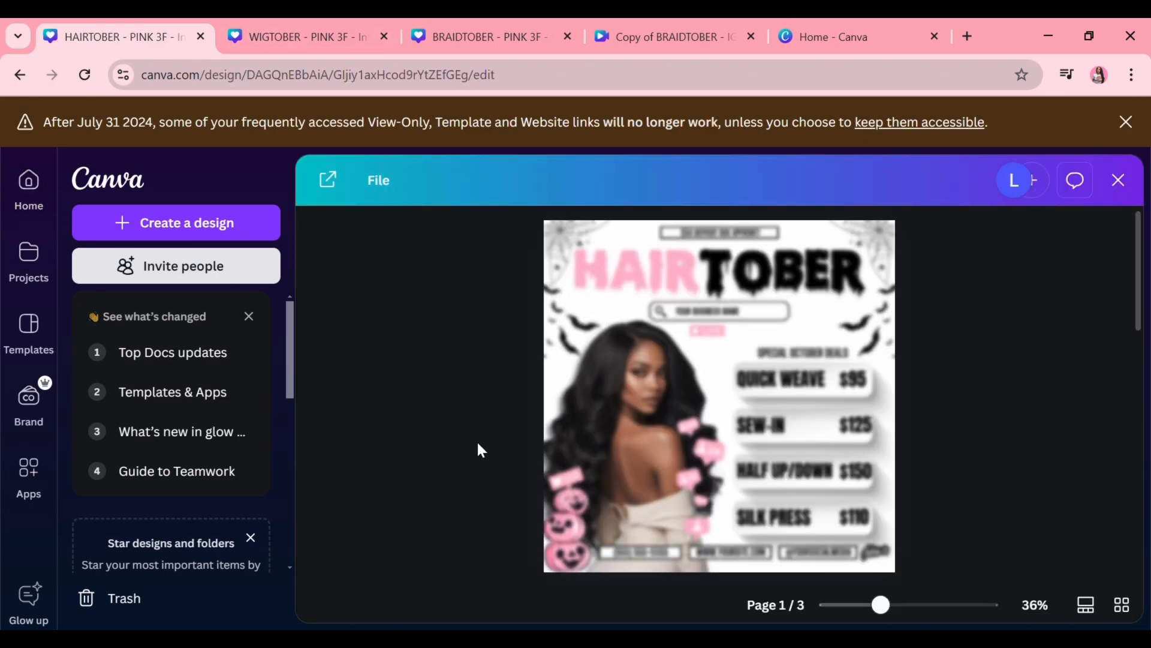
pyautogui.click(331, 182)
# Step: Copy the WIGTOBER title group from the first page of the WIGTOBER - PINK 3F flyer
pyautogui.click(414, 36)
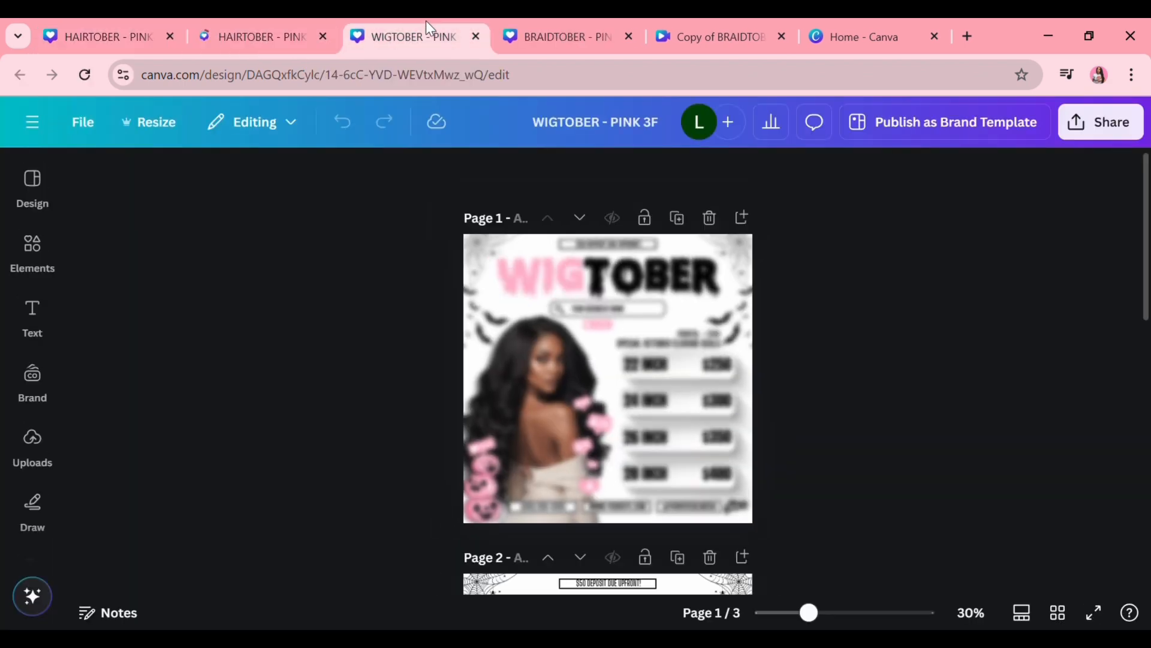
pyautogui.click(593, 272)
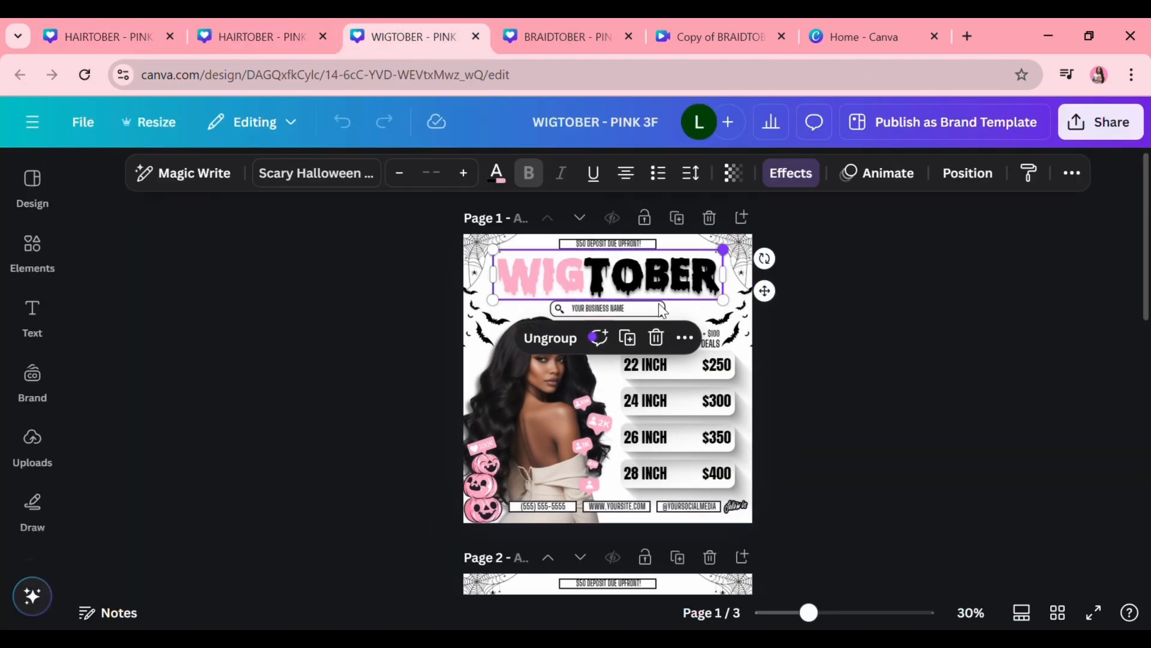
pyautogui.click(683, 336)
pyautogui.click(728, 383)
# Step: Replace the BRAIDTOBER title in the WIGTOBER - IG STORY with the copied WIGTOBER title
pyautogui.click(833, 33)
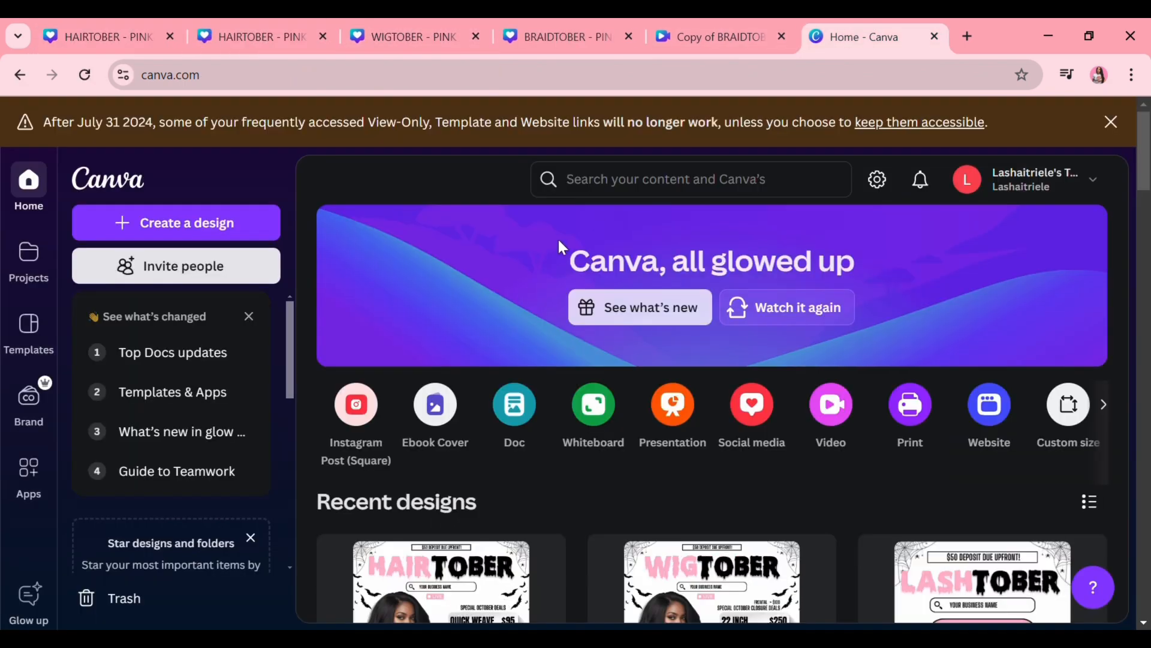
pyautogui.click(699, 33)
pyautogui.click(679, 273)
pyautogui.press('Escape')
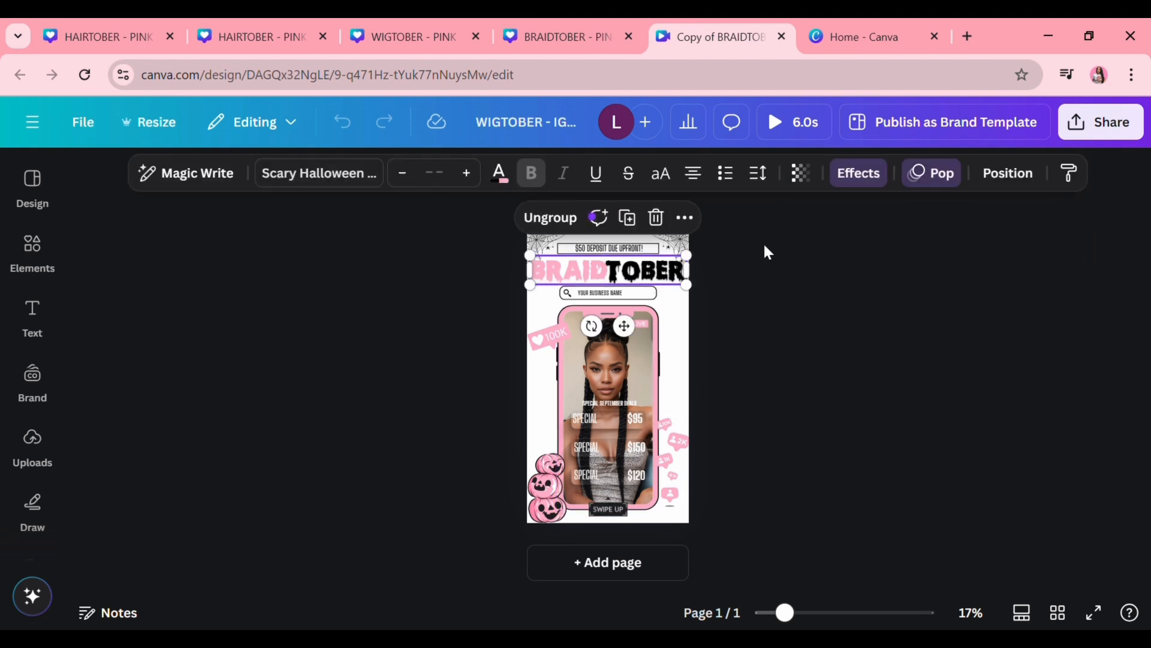
pyautogui.press('Delete')
pyautogui.hotkey('ctrl', 'v')
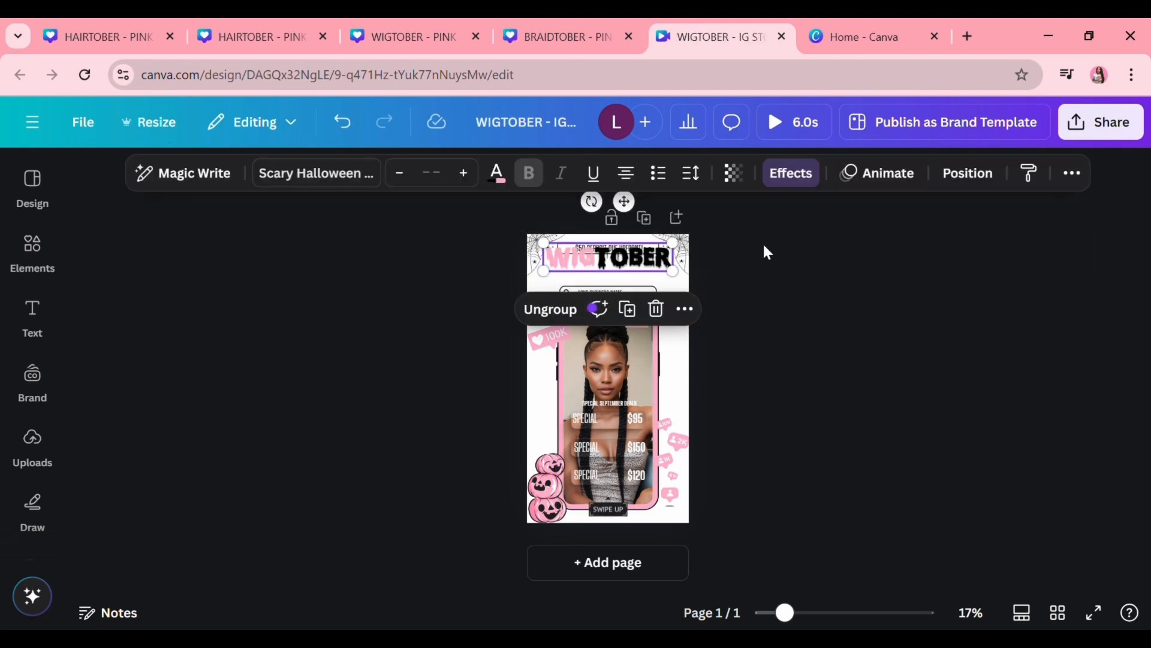
# Step: Enlarge the WIGTOBER title and centre it between the deposit notice and the business name box
pyautogui.moveTo(672, 270); pyautogui.dragTo(694, 294)
pyautogui.moveTo(670, 258); pyautogui.dragTo(662, 271)
pyautogui.rightClick(637, 271)
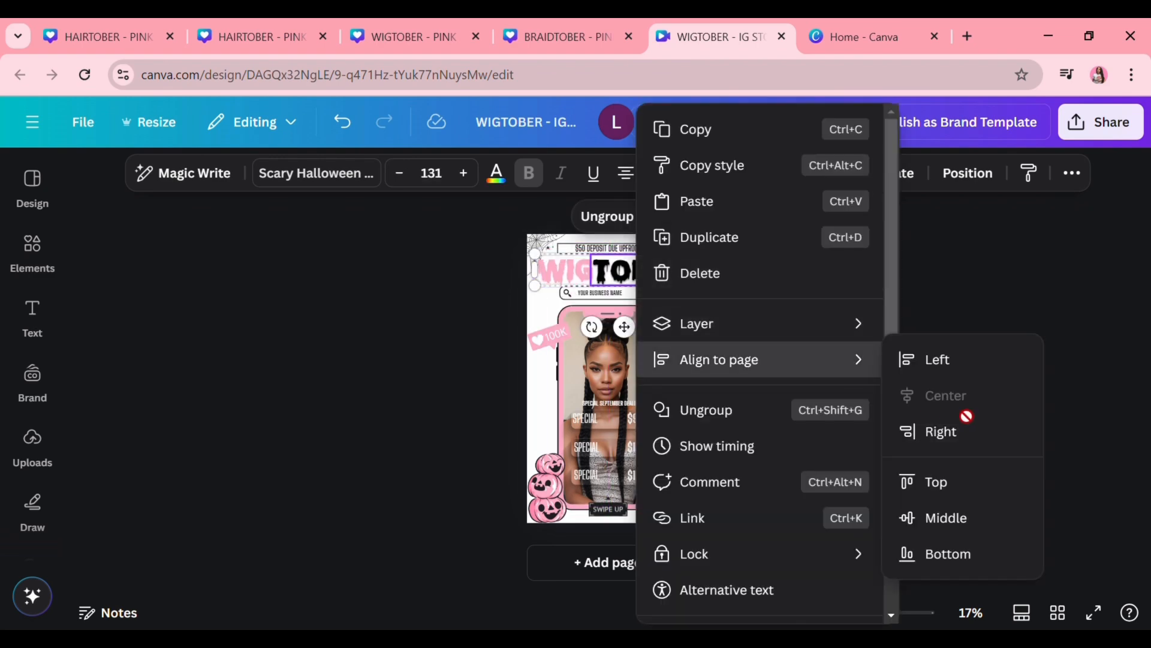
pyautogui.click(1072, 461)
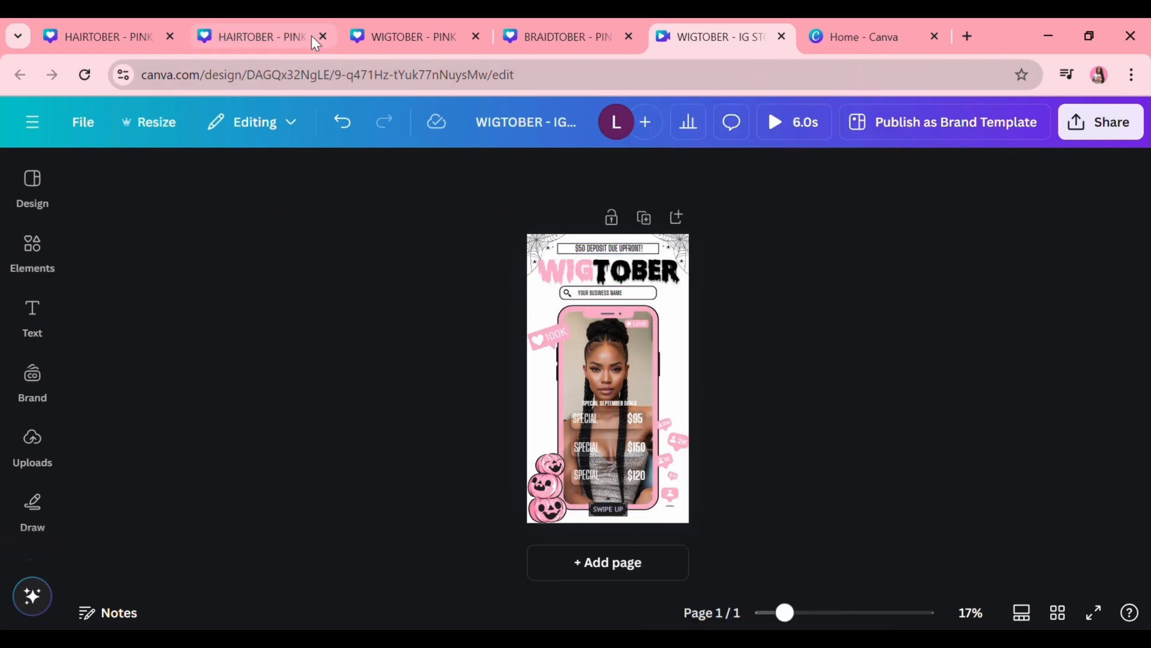
# Step: Copy the phone mockup from page 2 of the WIGTOBER flyer into the WIGTOBER story and close the BRAIDTOBER flyer
pyautogui.click(420, 36)
pyautogui.scroll(-5, 532, 383)
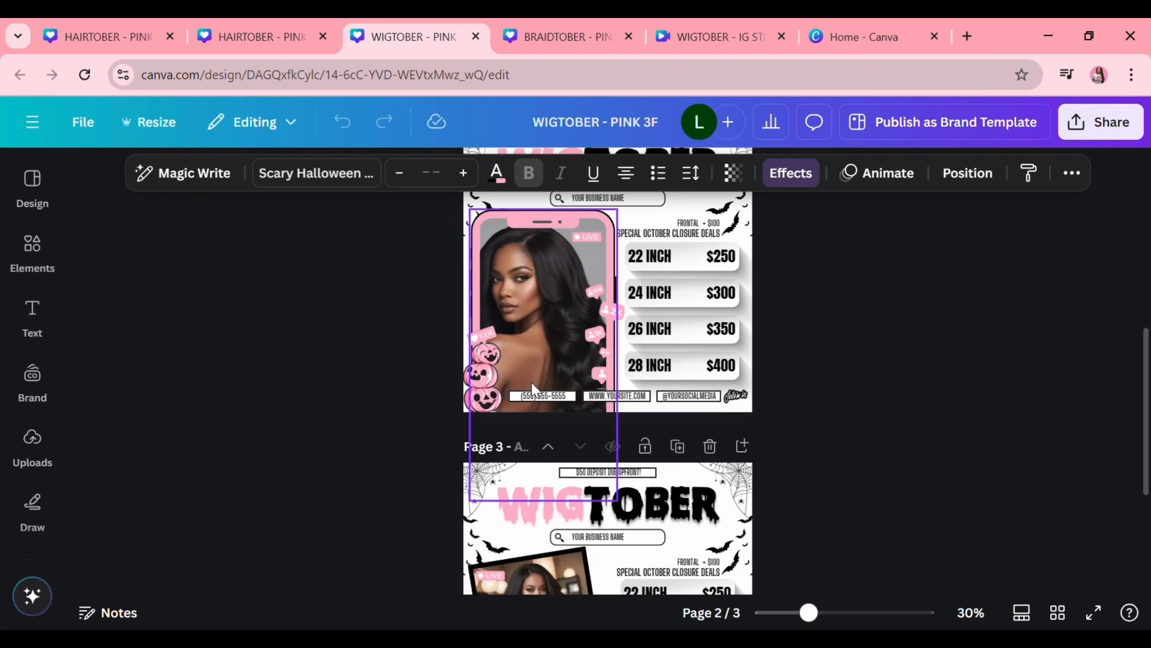
pyautogui.rightClick(520, 275)
pyautogui.click(578, 126)
pyautogui.click(578, 27)
pyautogui.hotkey('ctrl', 'v')
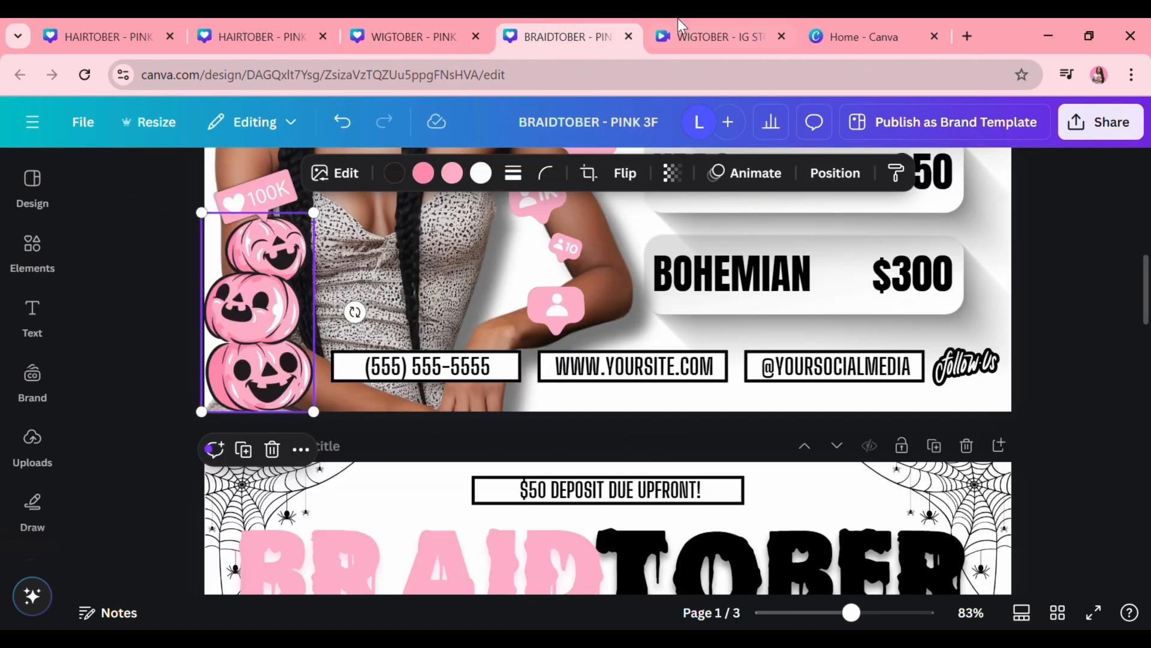
pyautogui.click(628, 36)
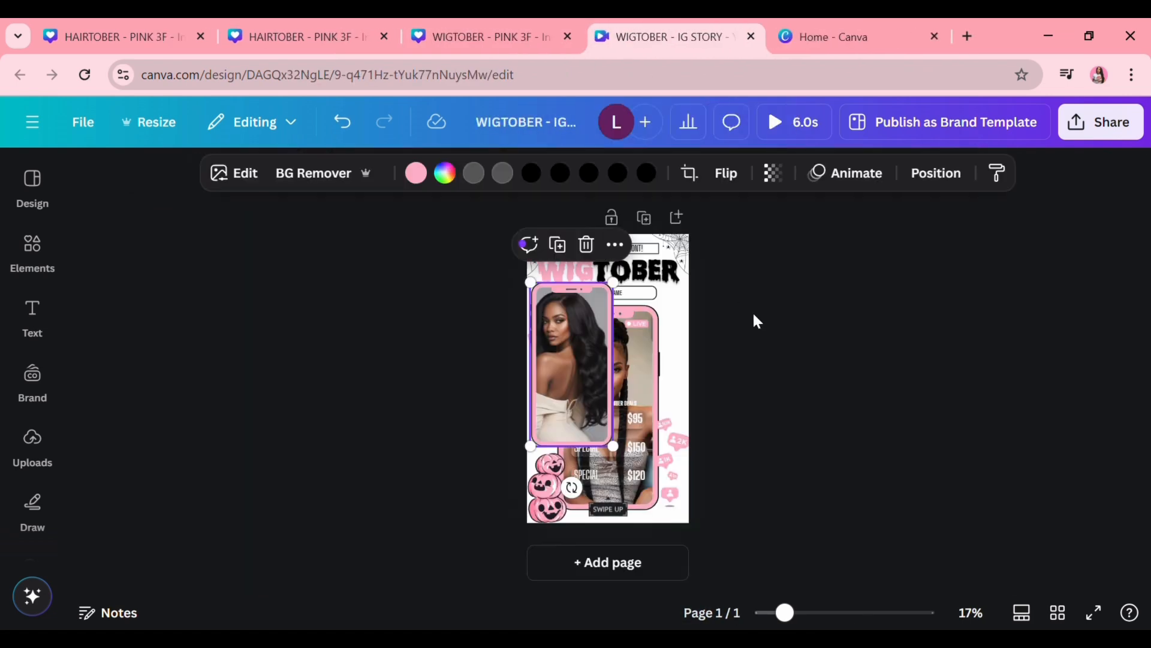
# Step: Detach the woman's photo from the pasted phone, place it in the story's own phone frame and delete the emptied mockup
pyautogui.rightClick(579, 358)
pyautogui.click(654, 603)
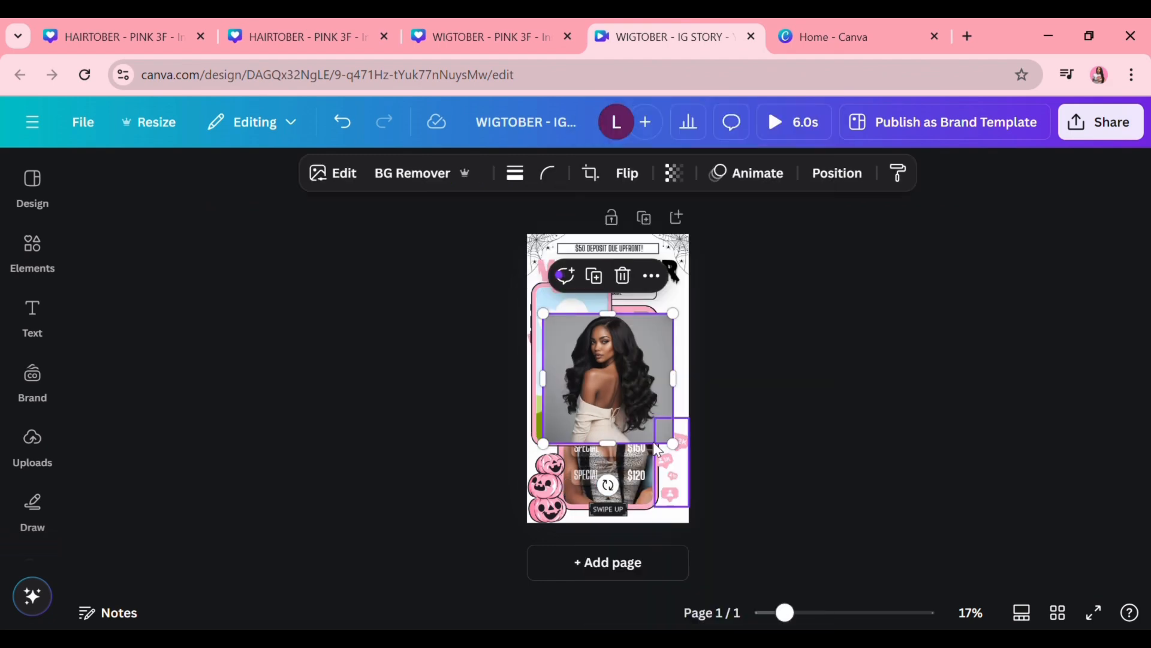
pyautogui.moveTo(590, 385); pyautogui.dragTo(608, 446)
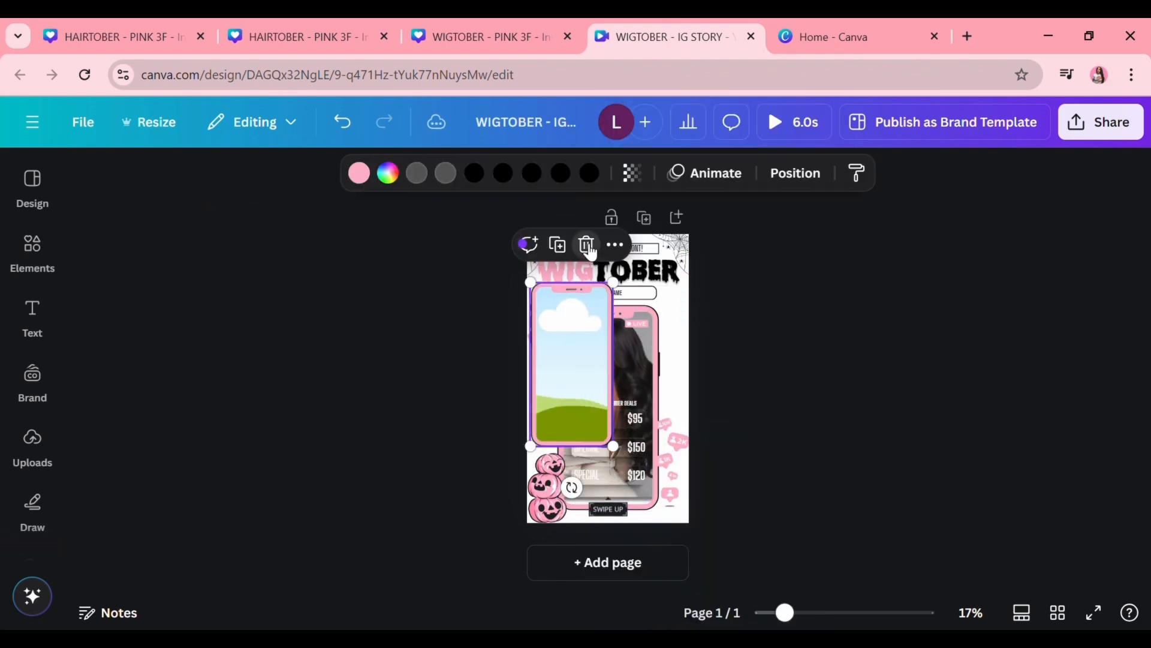
pyautogui.click(590, 250)
# Step: Enlarge the woman's photo inside the story's phone frame by adjusting its crop
pyautogui.doubleClick(617, 372)
pyautogui.moveTo(515, 506); pyautogui.dragTo(485, 566)
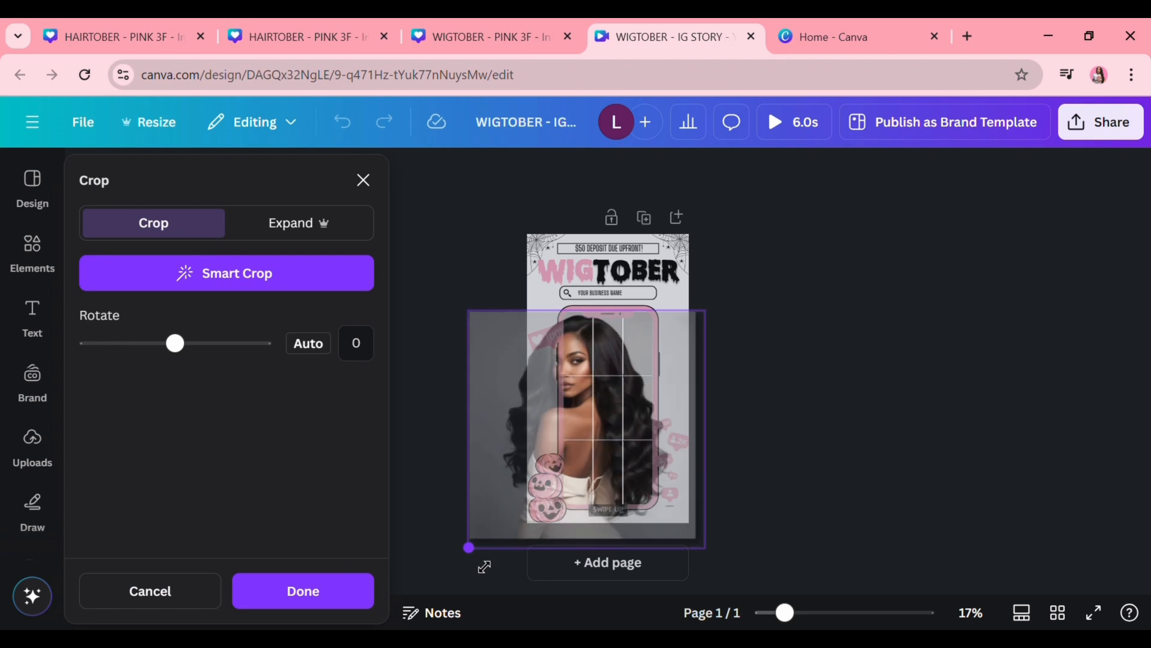
pyautogui.click(772, 423)
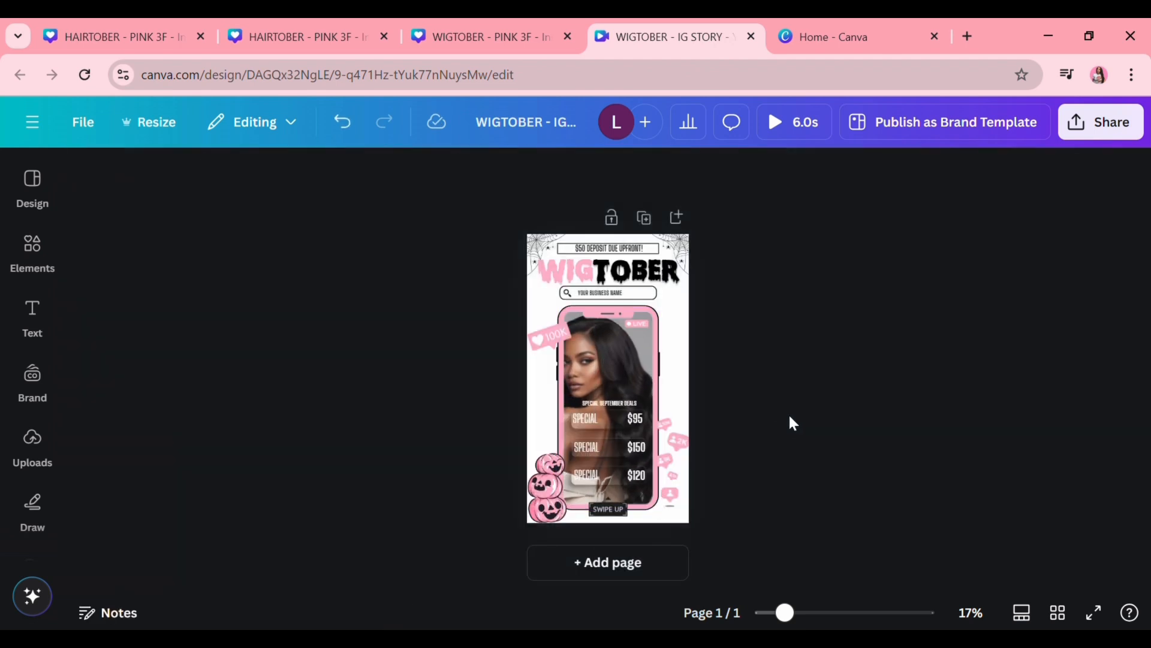
# Step: Make a copy of the WIGTOBER story and rename the copy as HAIRTOBER - IG STORY
pyautogui.click(78, 126)
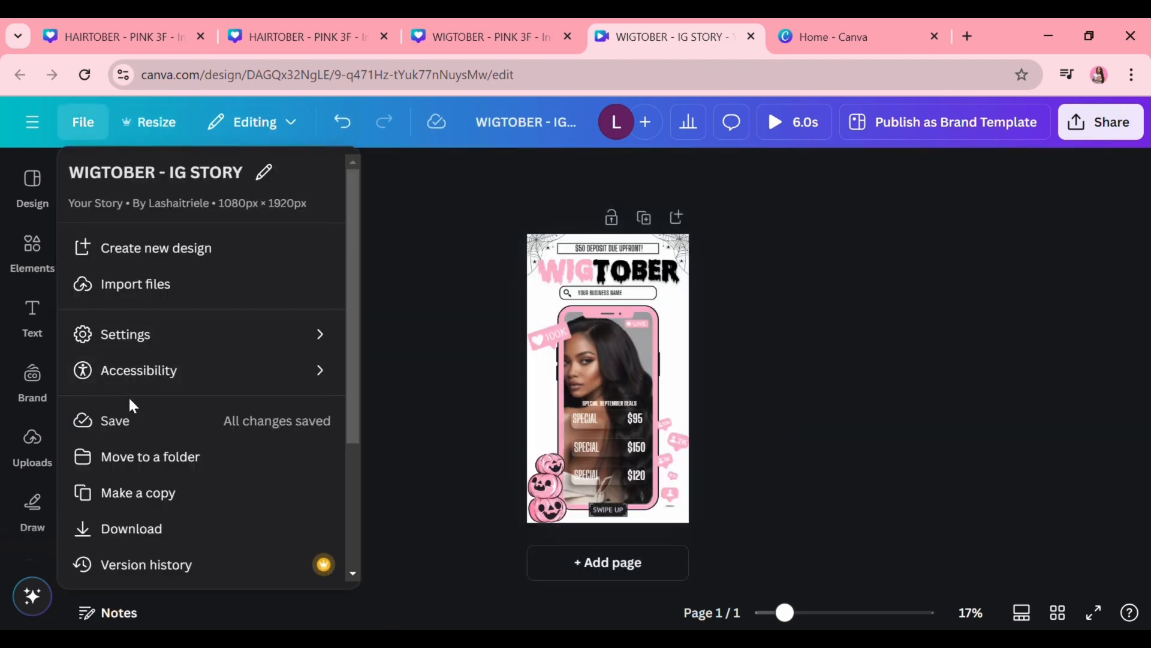
pyautogui.click(150, 491)
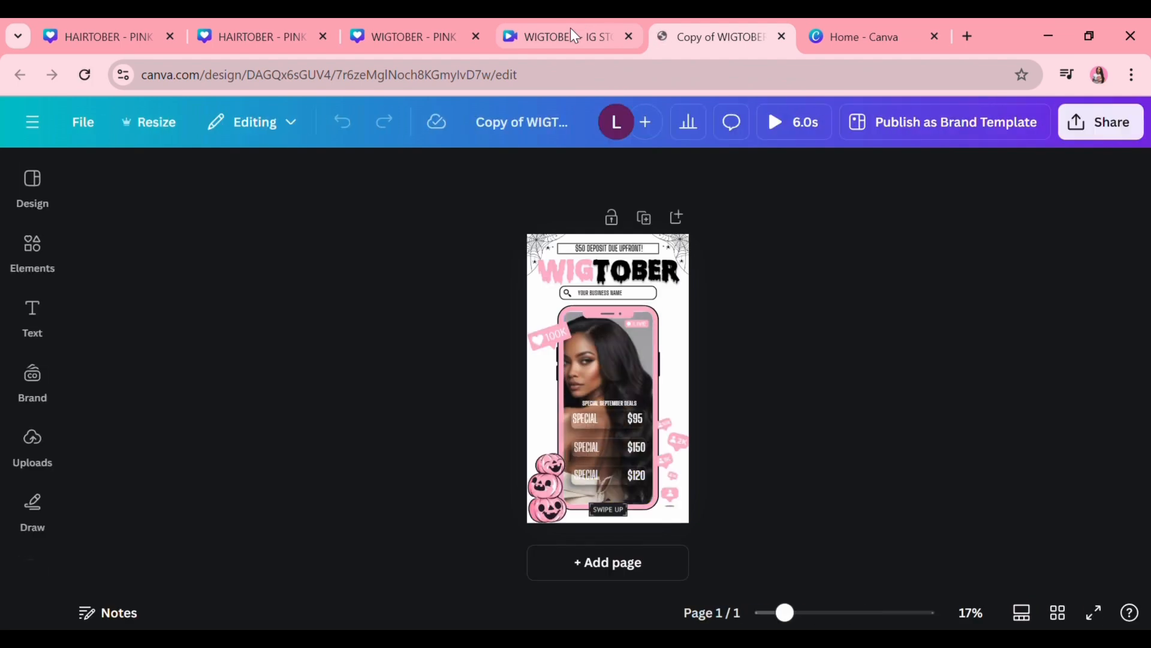
pyautogui.write('HAIR')
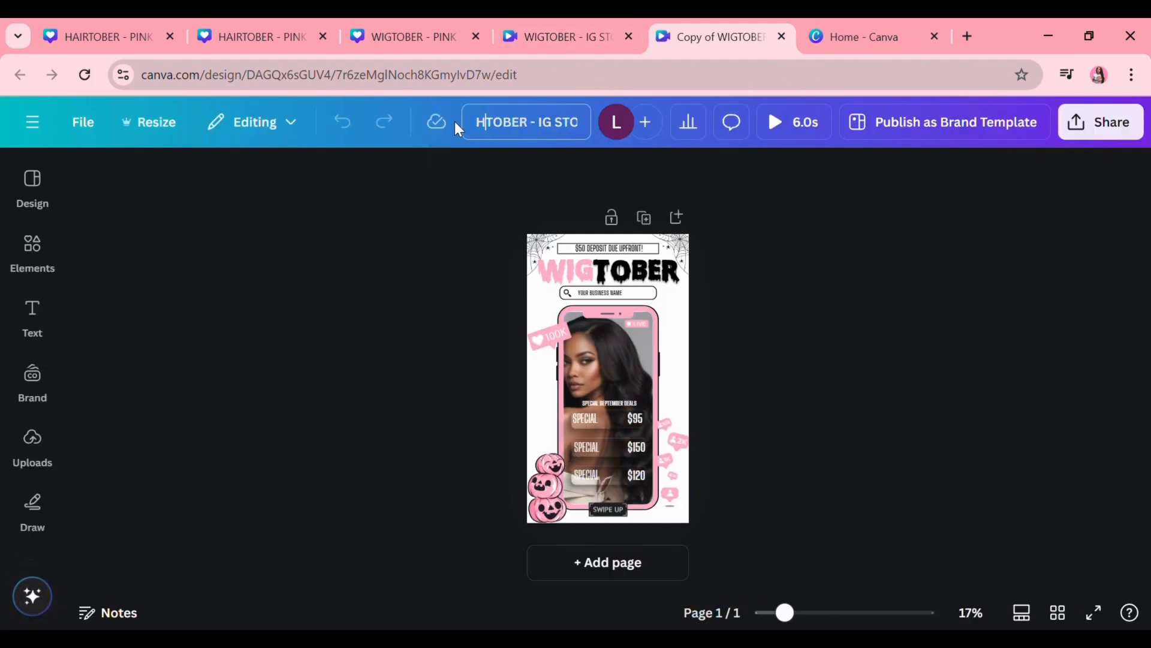
pyautogui.press('Return')
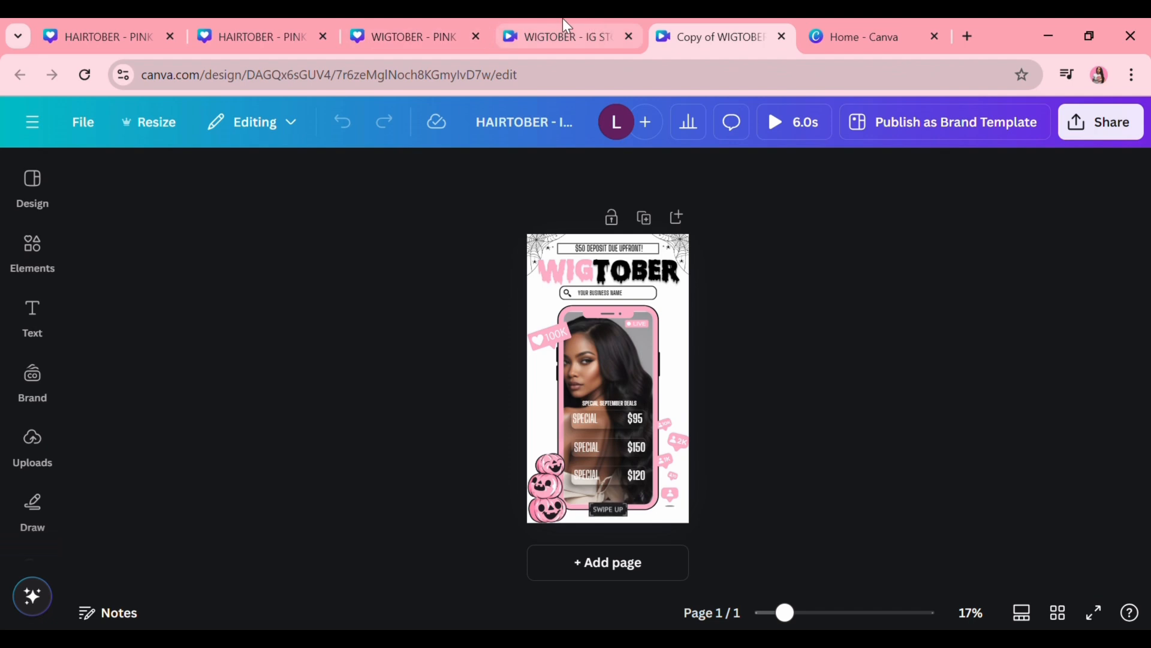
# Step: Close the original WIGTOBER story and the WIGTOBER - PINK 3F flyer
pyautogui.click(554, 36)
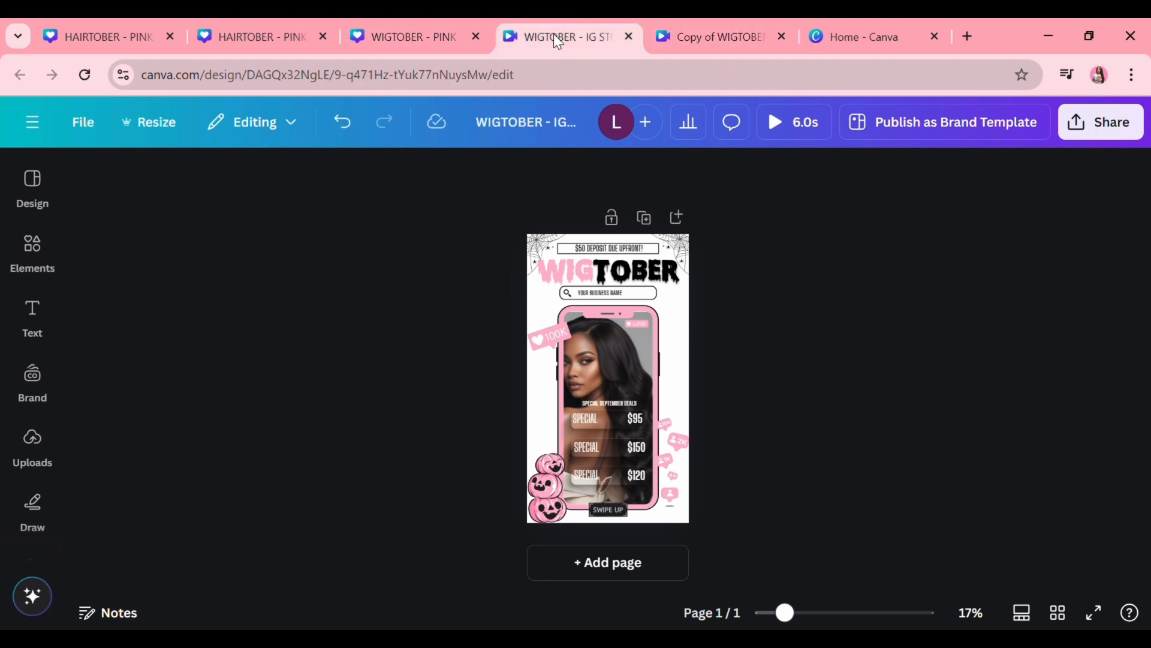
pyautogui.click(628, 37)
pyautogui.click(415, 38)
pyautogui.click(465, 36)
# Step: Replace the WIGTOBER title in the HAIRTOBER story with the HAIRTOBER title copied from page 1 of its flyer
pyautogui.click(258, 39)
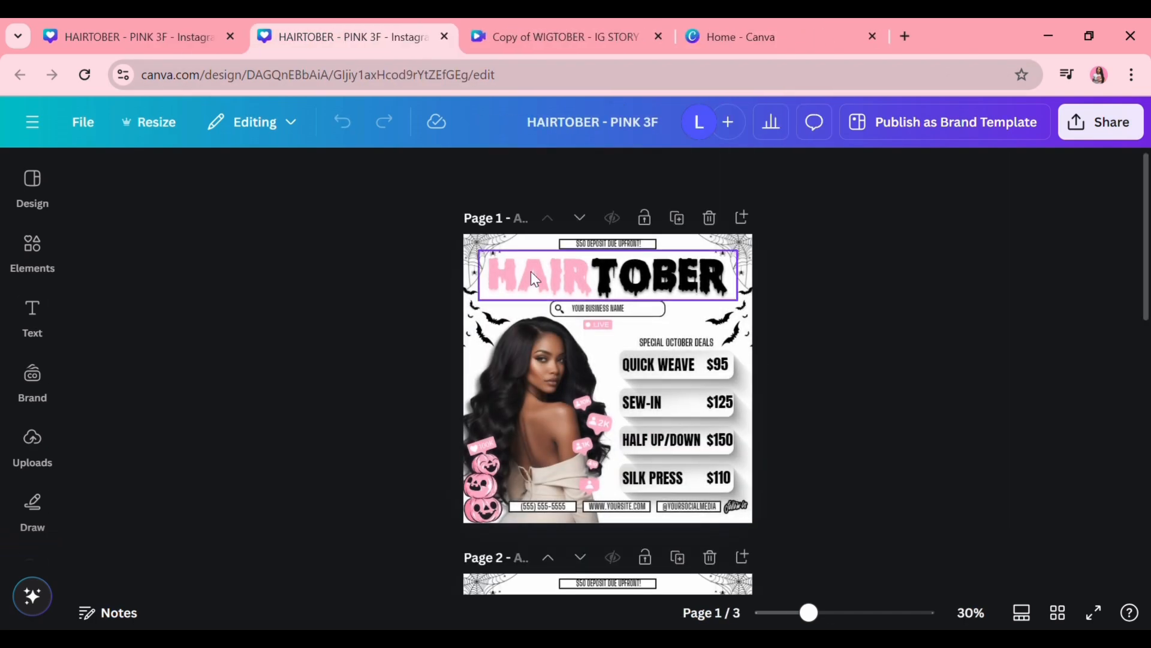
pyautogui.click(531, 271)
pyautogui.click(685, 338)
pyautogui.click(754, 387)
pyautogui.click(623, 37)
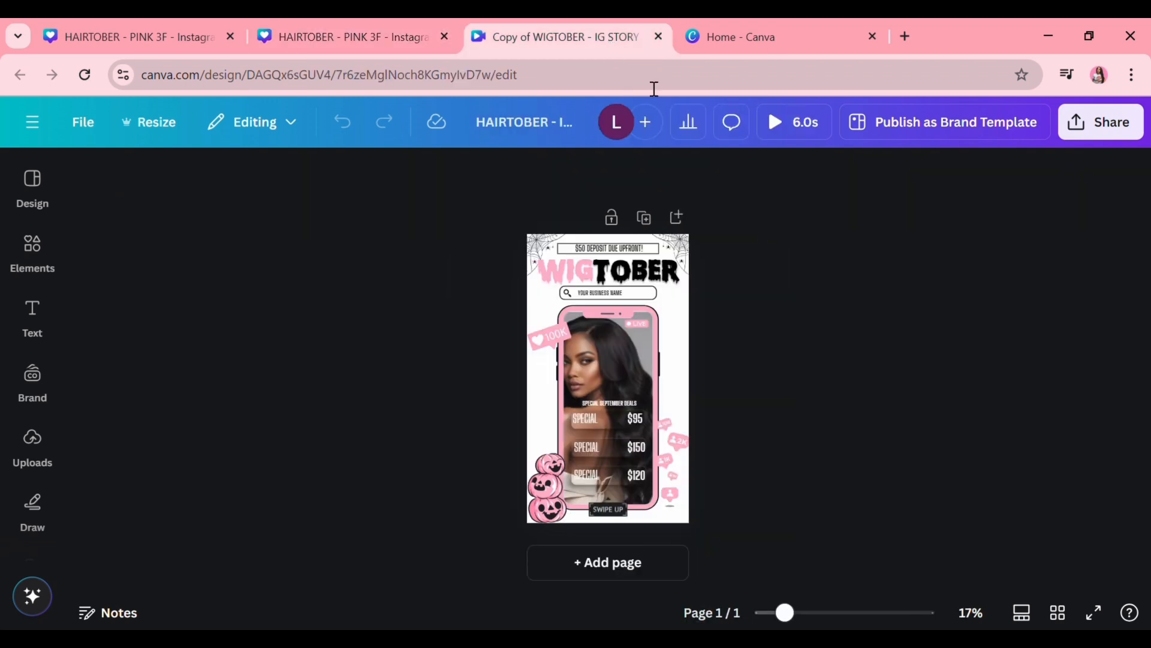
pyautogui.click(658, 263)
pyautogui.press('Delete')
pyautogui.hotkey('ctrl', 'v')
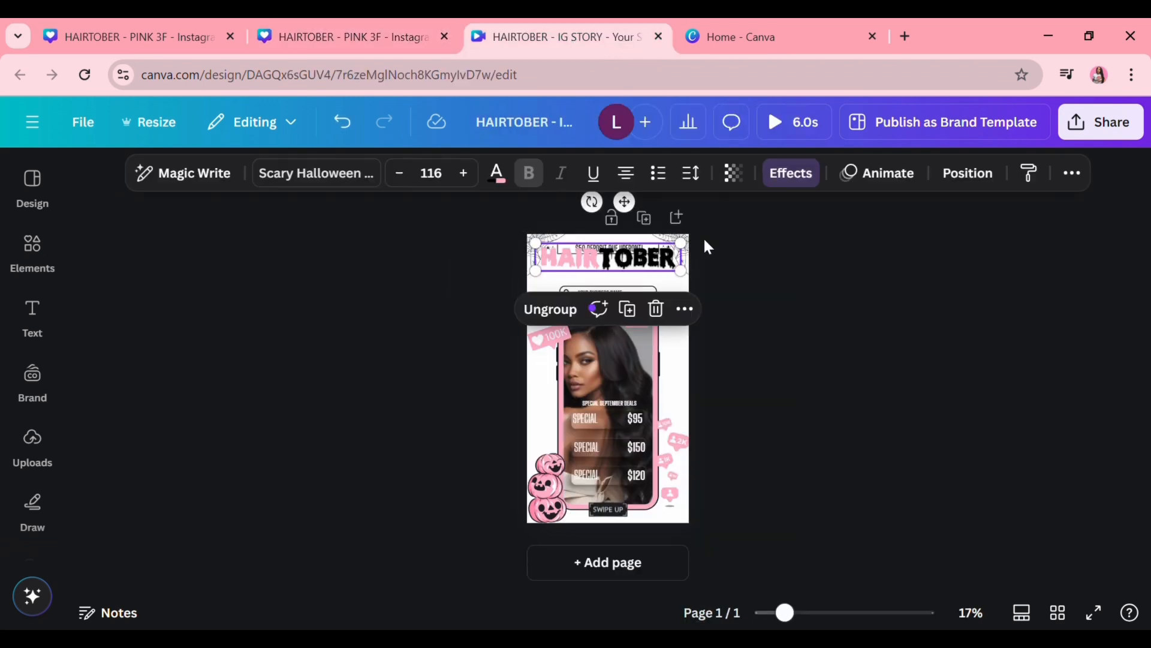
# Step: Enlarge the HAIRTOBER title to nearly the story's width and position it just above the business name box
pyautogui.moveTo(688, 275); pyautogui.dragTo(694, 284)
pyautogui.moveTo(542, 283); pyautogui.dragTo(534, 289)
pyautogui.moveTo(601, 262)
pyautogui.mouseDown()
pyautogui.moveTo(600, 277)
pyautogui.moveTo(609, 273)
pyautogui.mouseUp()
pyautogui.press('Escape')
# Step: Check page 2 of the HAIRTOBER flyer and slightly enlarge the woman's photo within the HAIRTOBER story's phone frame
pyautogui.click(344, 37)
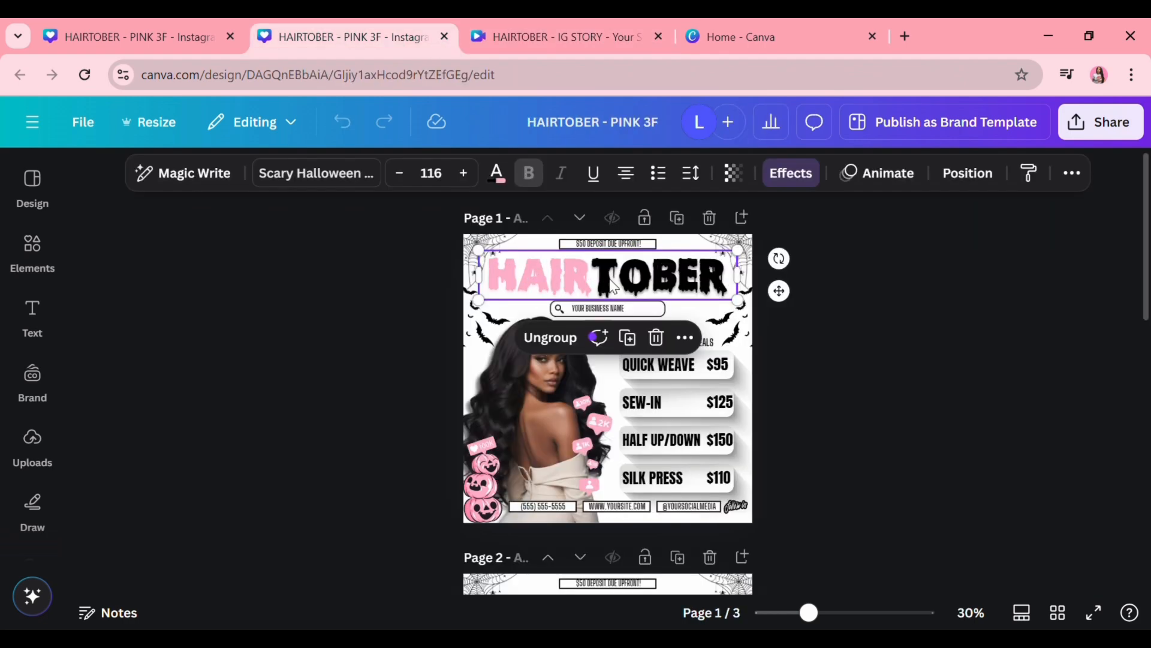
pyautogui.scroll(-5, 564, 339)
pyautogui.click(577, 26)
pyautogui.click(617, 381)
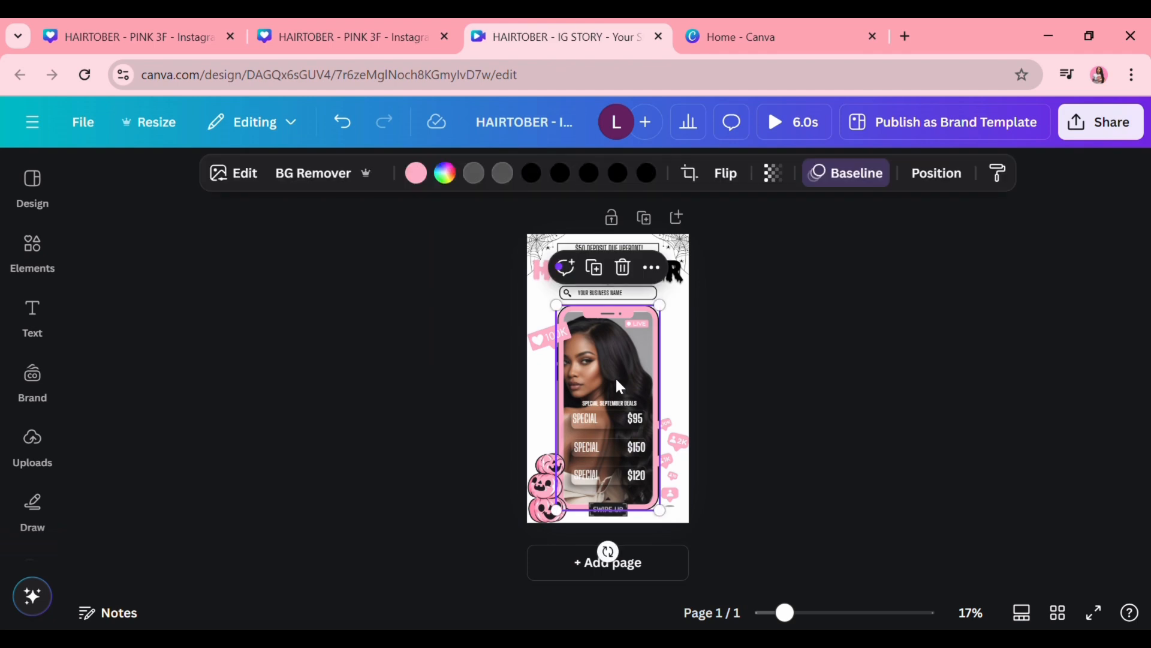
pyautogui.doubleClick(617, 381)
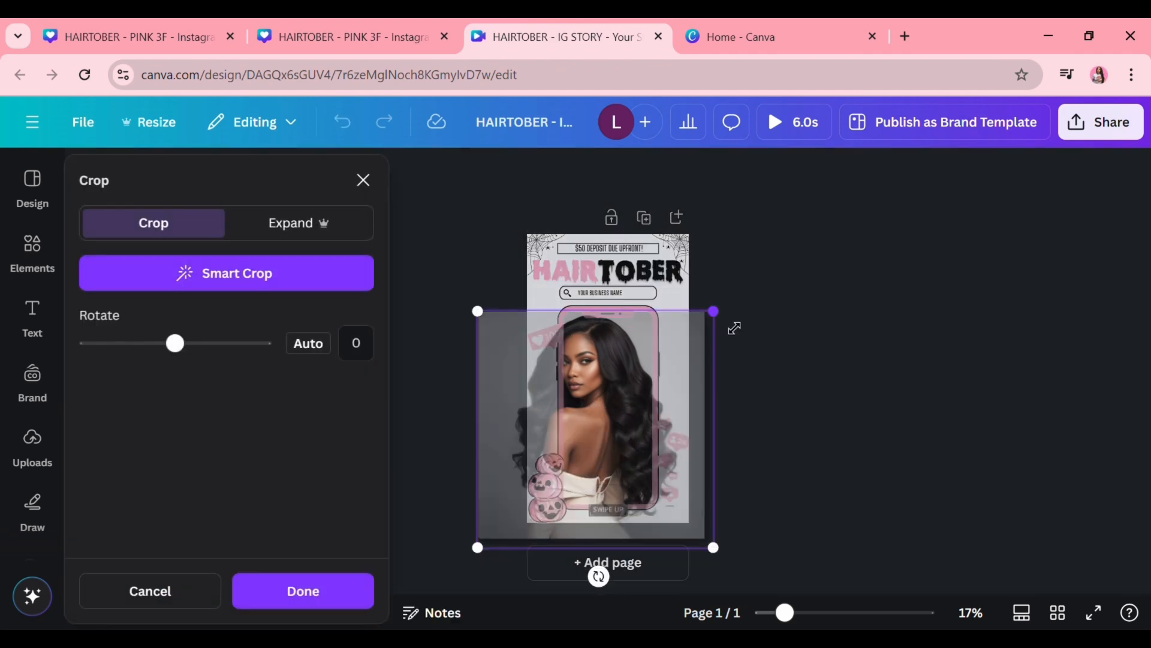
pyautogui.moveTo(734, 328); pyautogui.dragTo(732, 318)
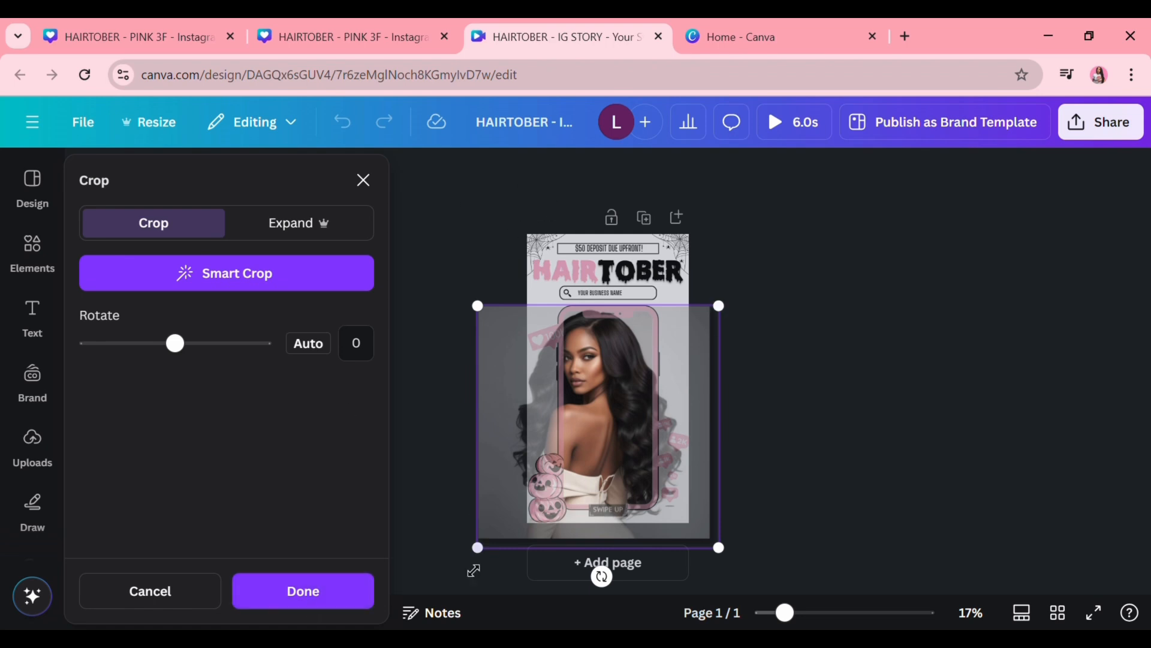
pyautogui.click(767, 297)
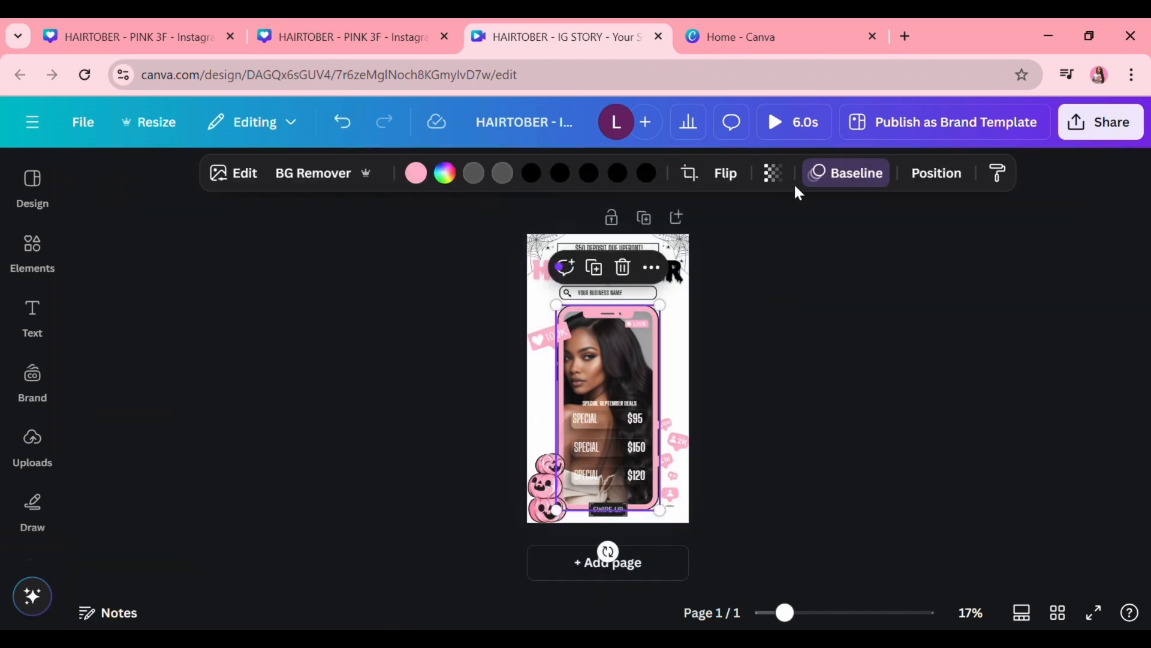
# Step: Flip the woman's photo in the phone frame horizontally
pyautogui.click(725, 173)
pyautogui.click(724, 223)
pyautogui.click(793, 324)
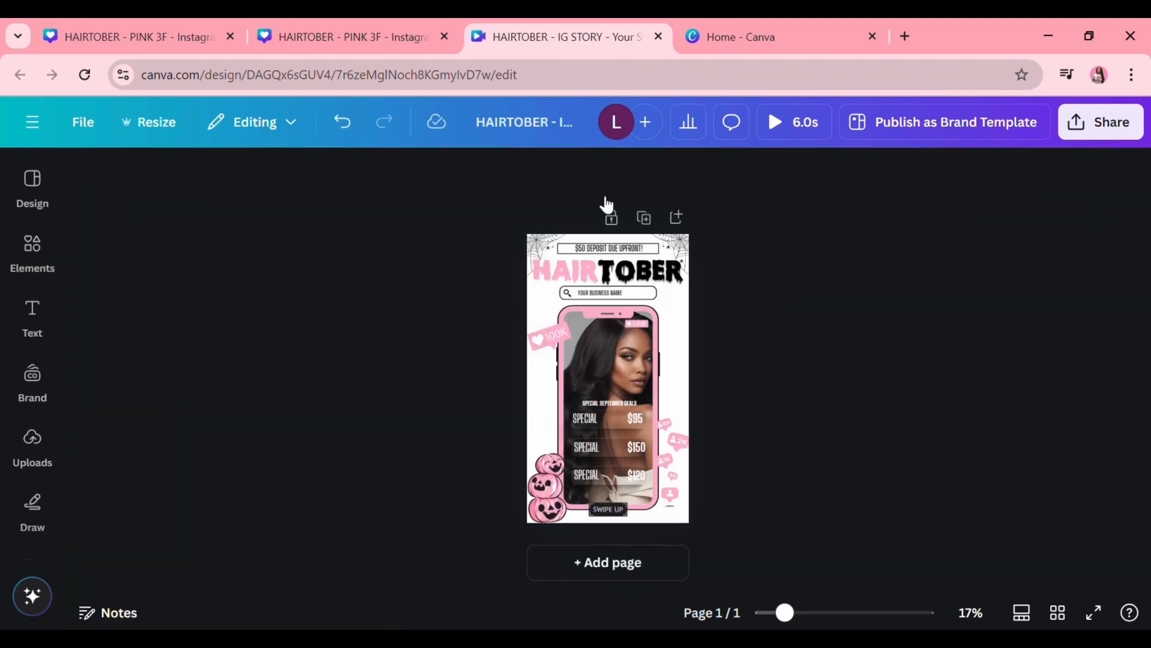
# Step: Close both HAIRTOBER - PINK 3F flyer tabs and the HAIRTOBER story, keeping only the Canva home page
pyautogui.click(388, 34)
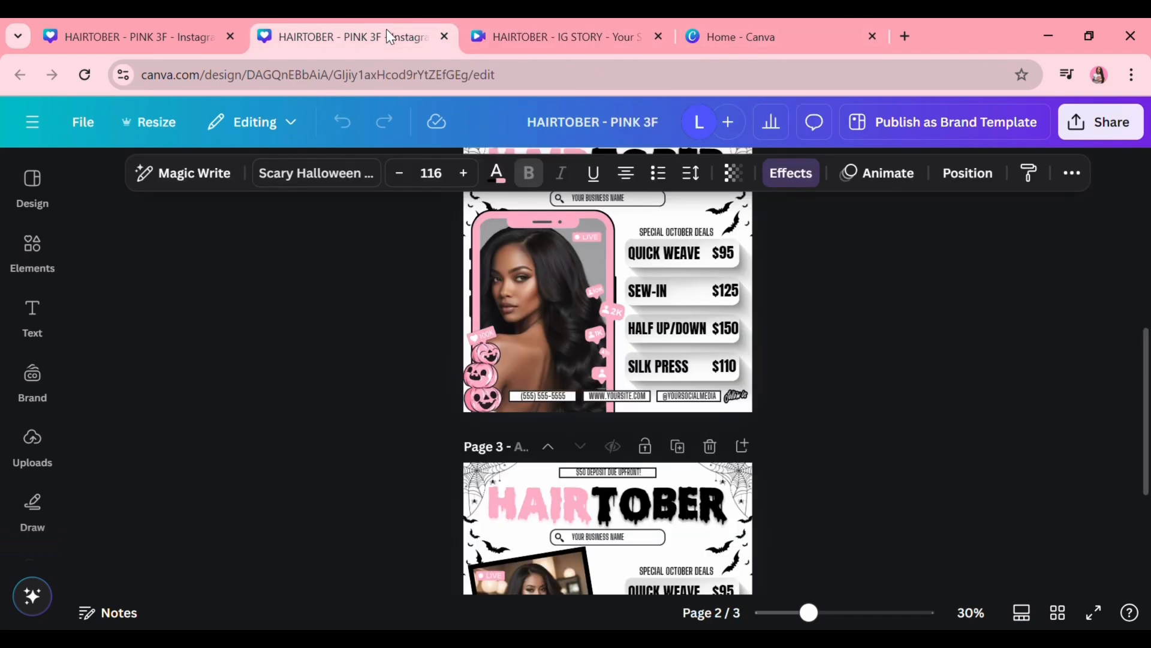
pyautogui.click(443, 36)
pyautogui.click(444, 36)
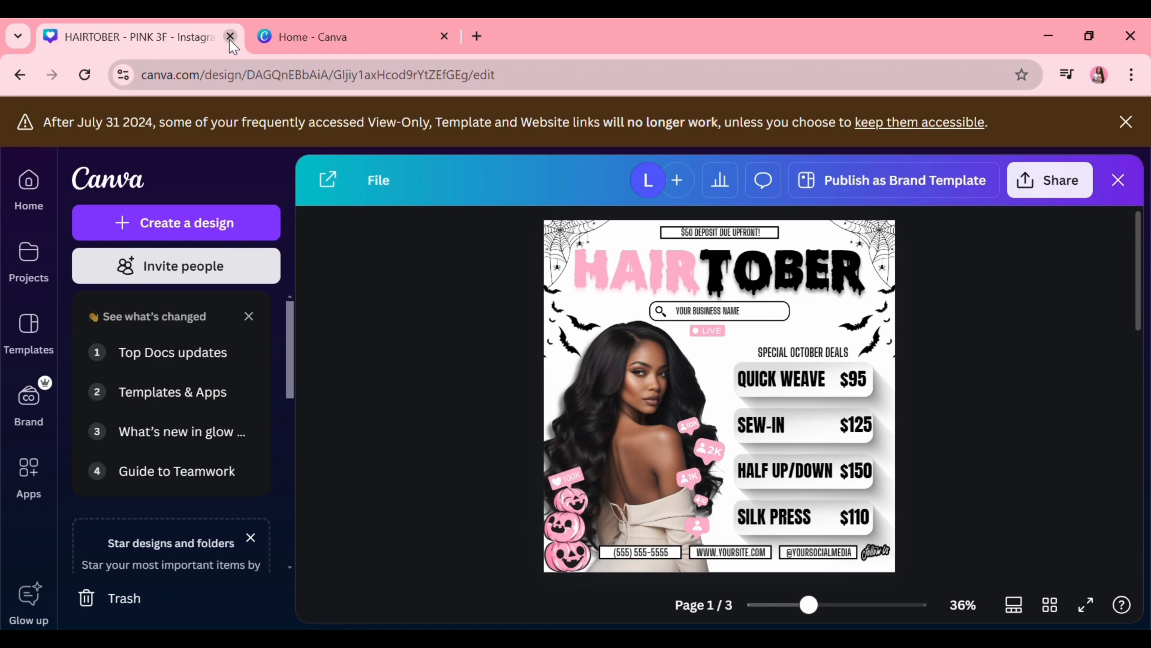
pyautogui.click(229, 37)
# Step: Find the HAIRTOBER - IG STORY among the recent designs and open it
pyautogui.scroll(-8, 576, 338)
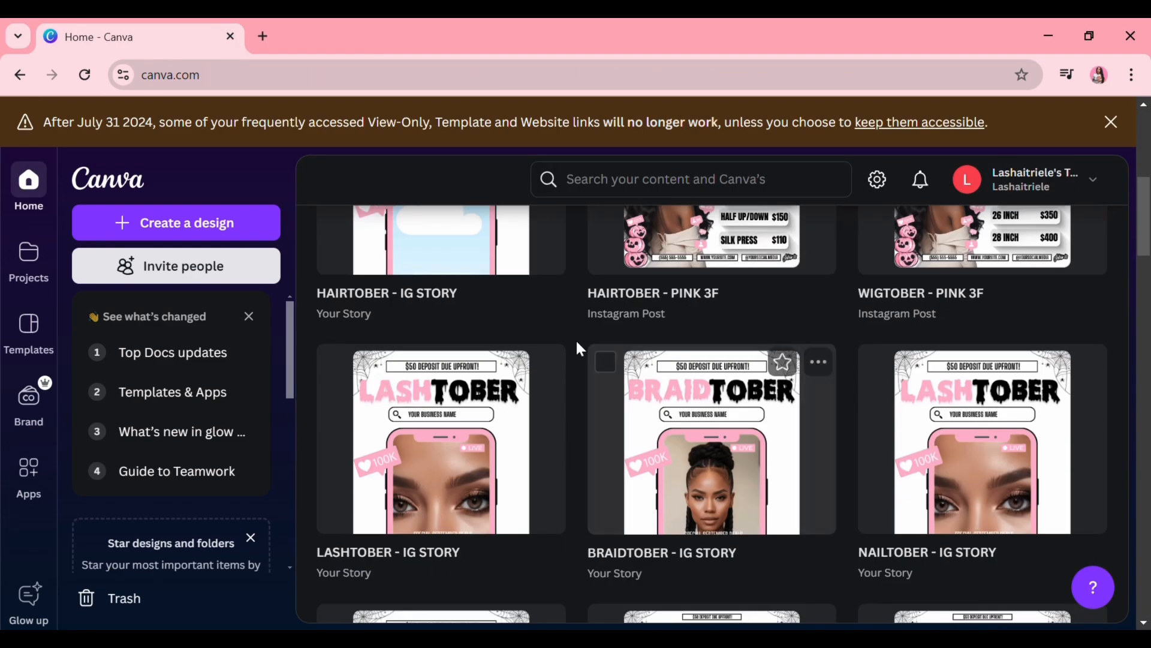
pyautogui.scroll(8, 575, 350)
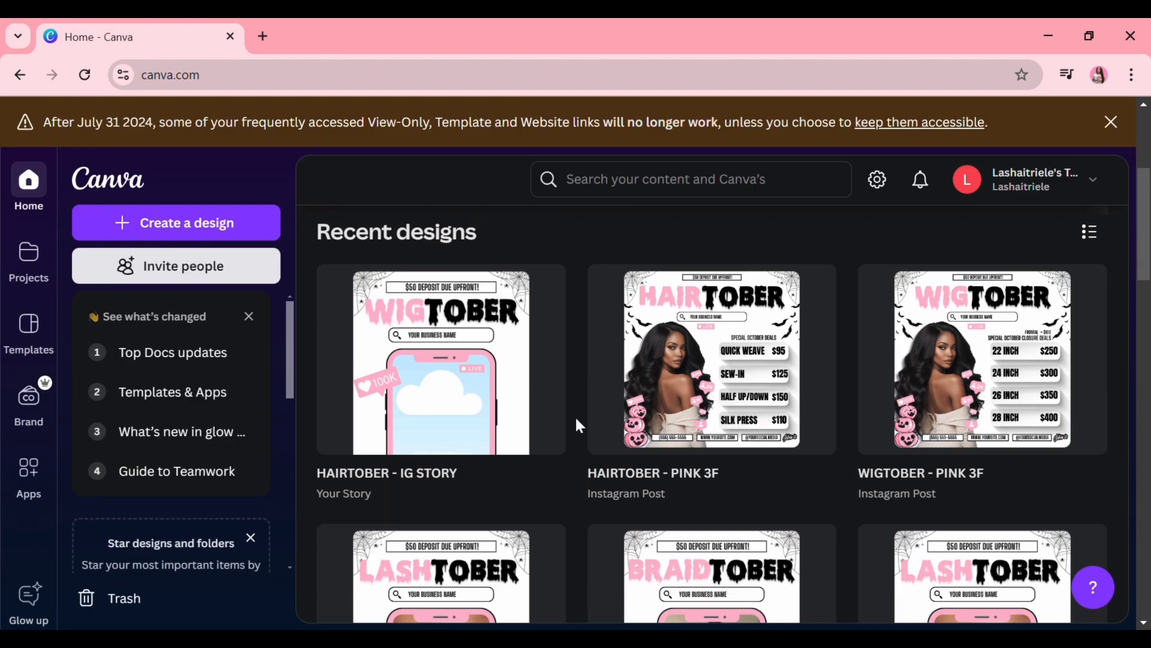
pyautogui.scroll(-3, 579, 425)
pyautogui.scroll(5, 579, 428)
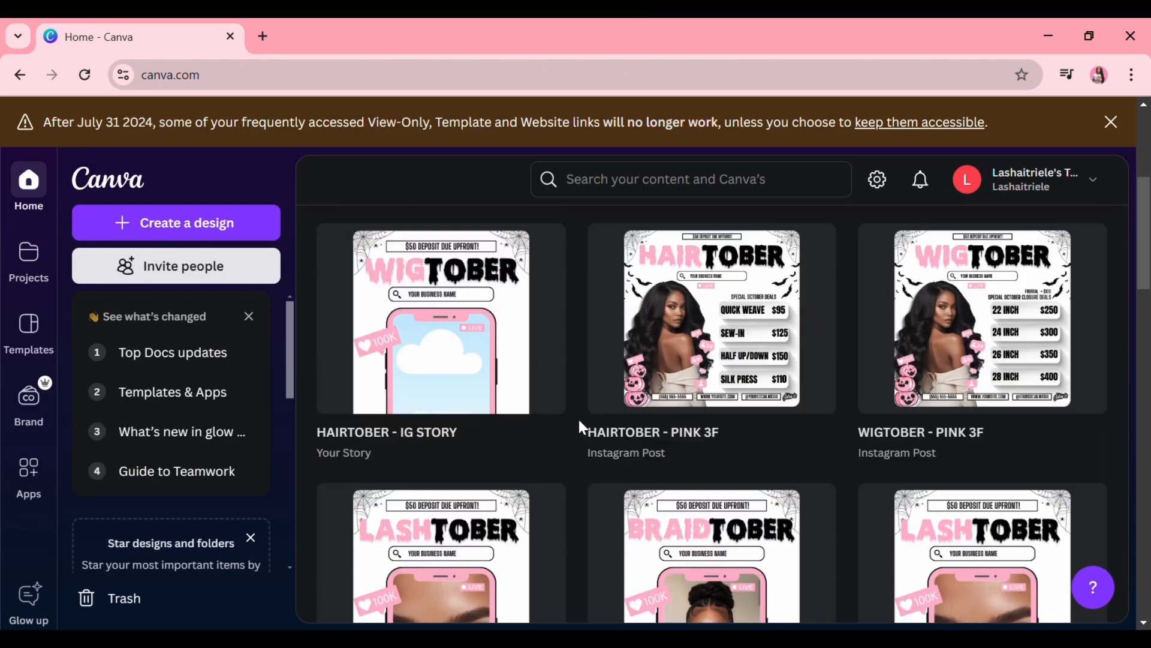
pyautogui.click(466, 420)
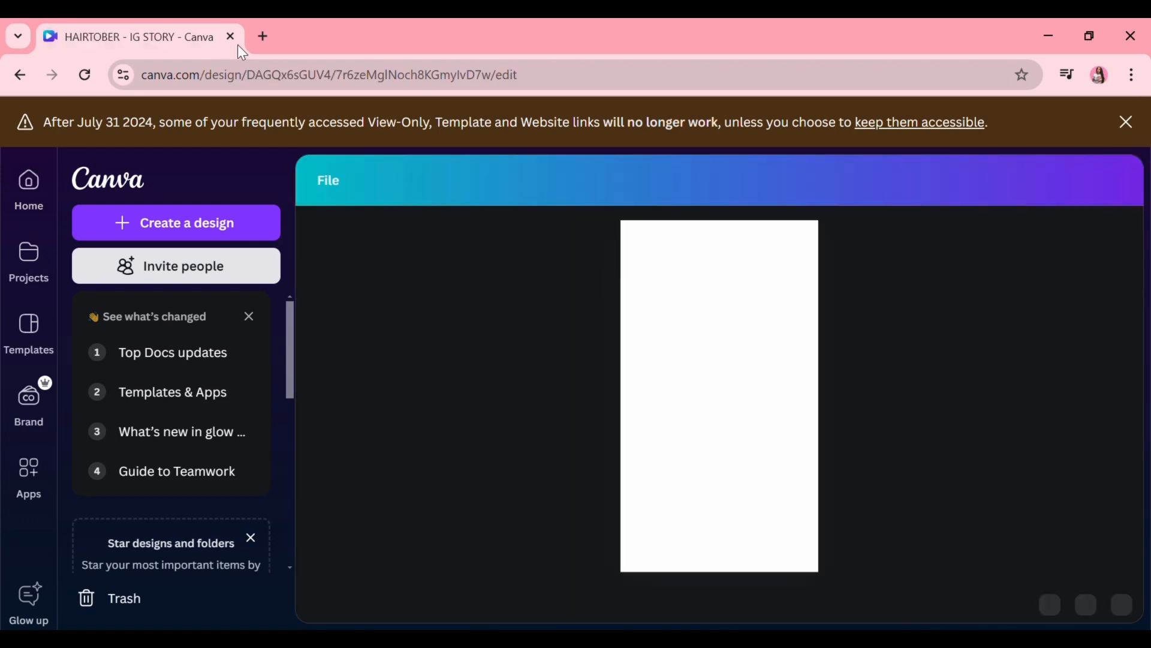
# Step: Inspect the HAIRTOBER story's title, photo and price list up close, and play the animation preview
pyautogui.moveTo(783, 605); pyautogui.dragTo(817, 604)
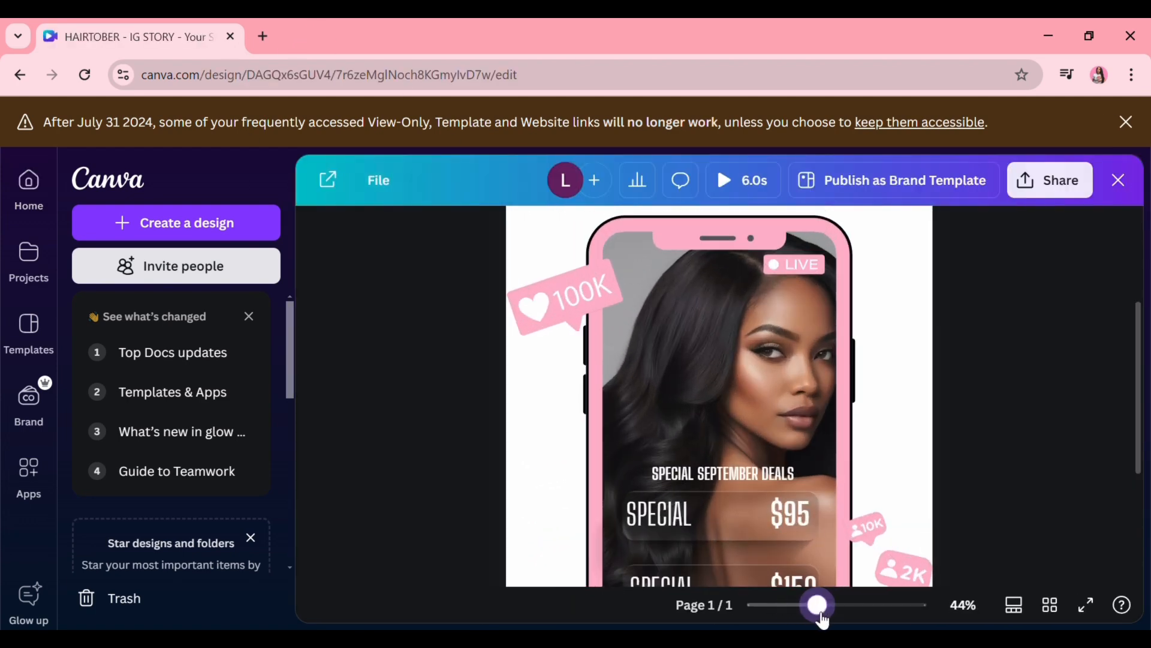
pyautogui.scroll(-5, 719, 434)
pyautogui.scroll(5, 972, 556)
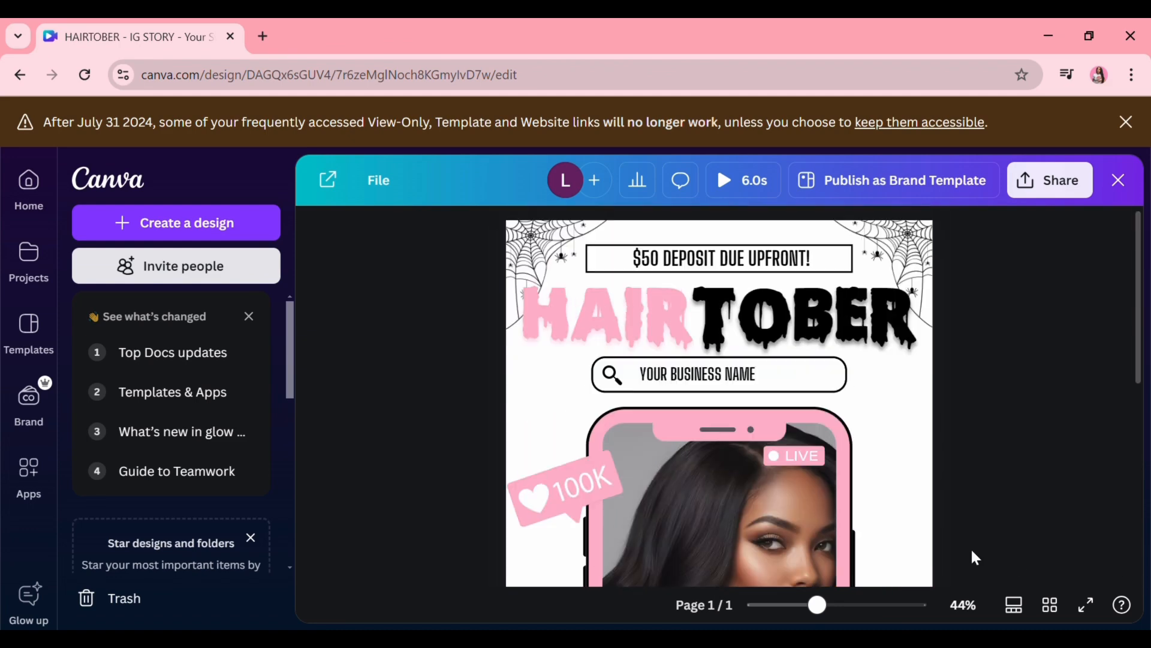
pyautogui.scroll(-5, 976, 558)
pyautogui.scroll(-3, 974, 555)
pyautogui.moveTo(818, 604); pyautogui.dragTo(788, 604)
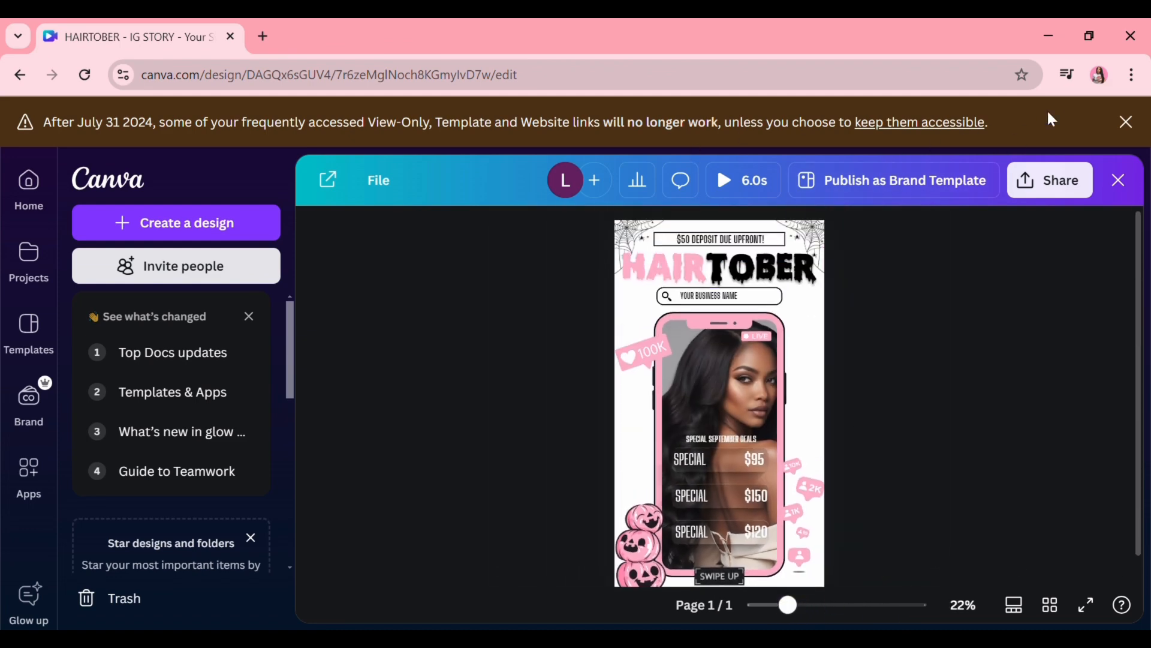
pyautogui.click(725, 180)
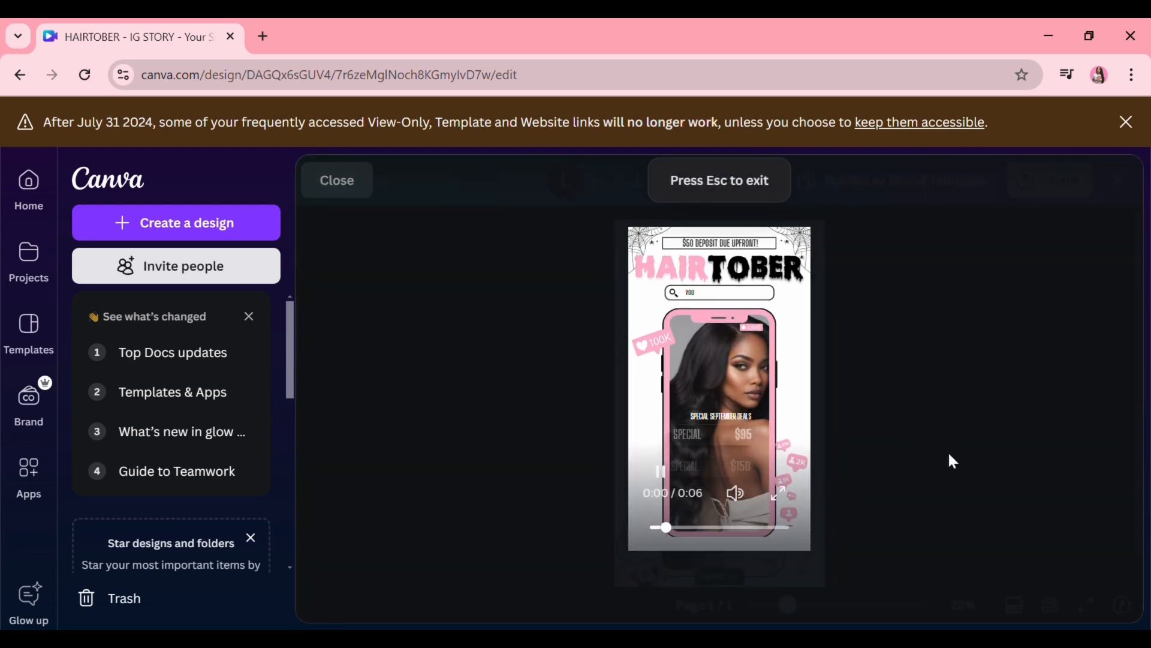